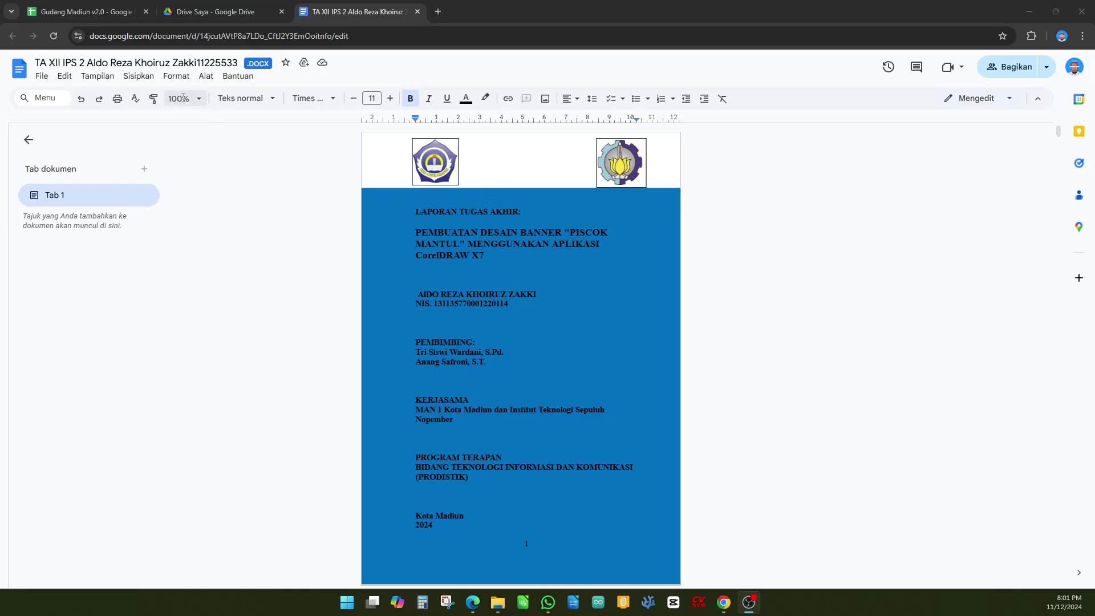
# - Preview the report at 125%, 150% and 90% zoom, and return it to 100%
pyautogui.click(183, 98)
pyautogui.click(180, 222)
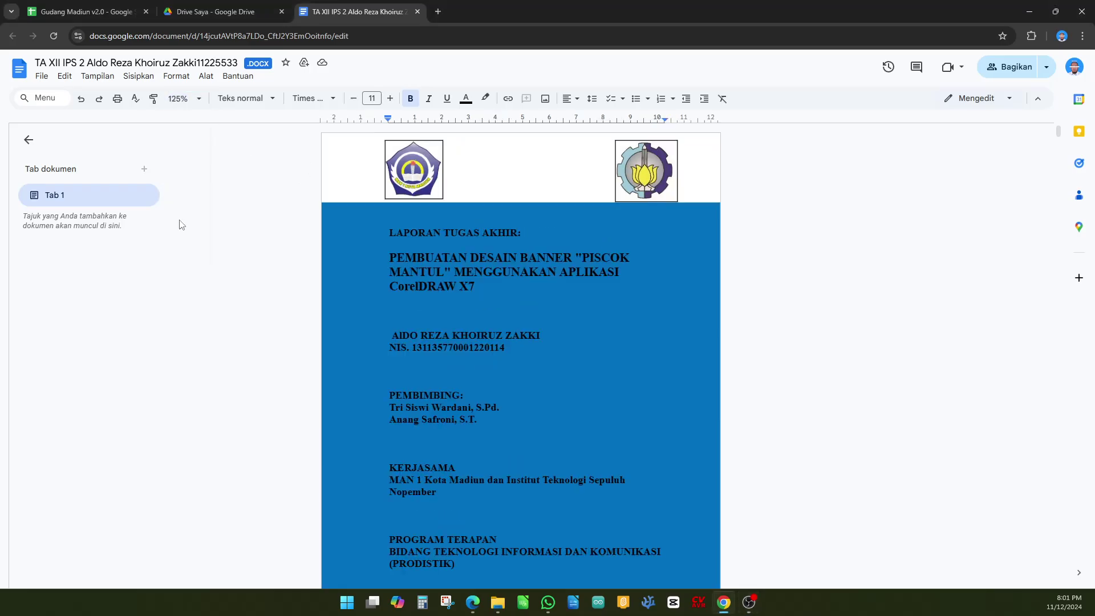
pyautogui.click(190, 100)
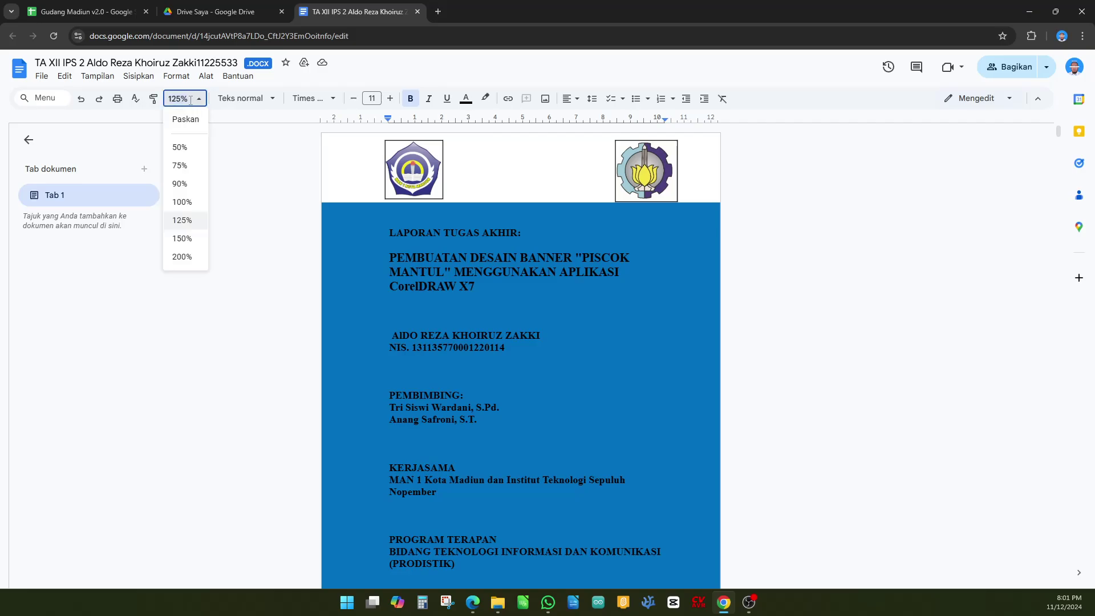
pyautogui.click(197, 238)
pyautogui.scroll(-6, 418, 198)
pyautogui.scroll(6, 418, 198)
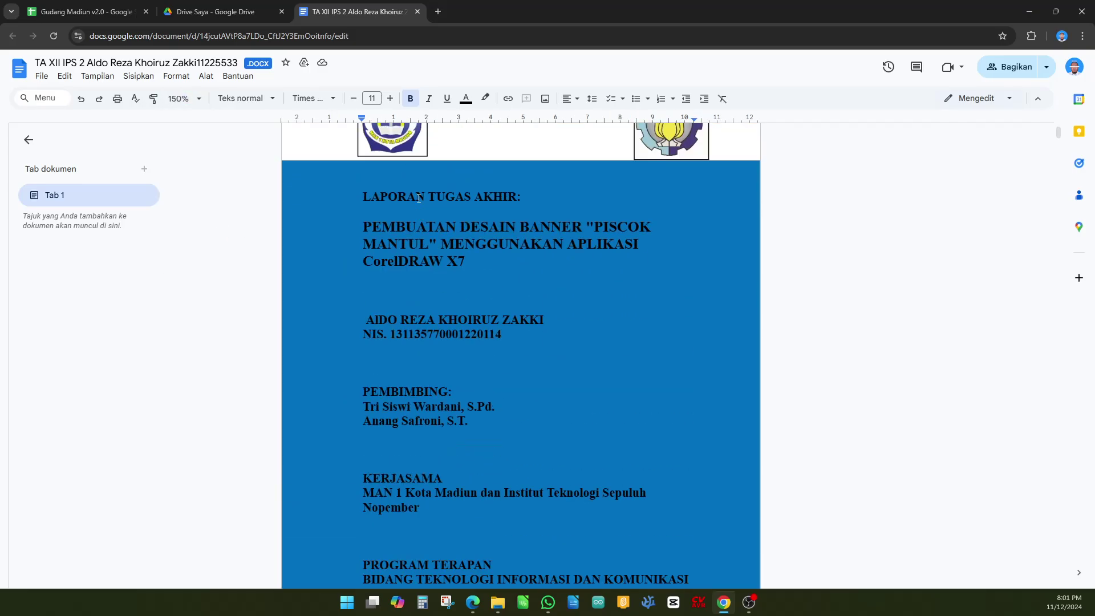
pyautogui.click(187, 99)
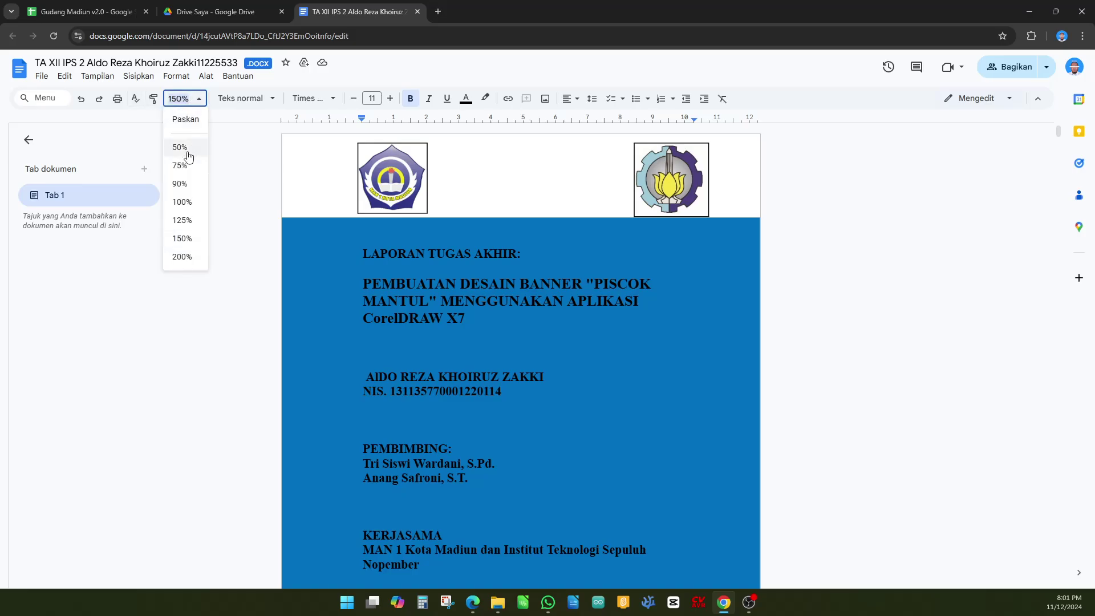
pyautogui.click(191, 183)
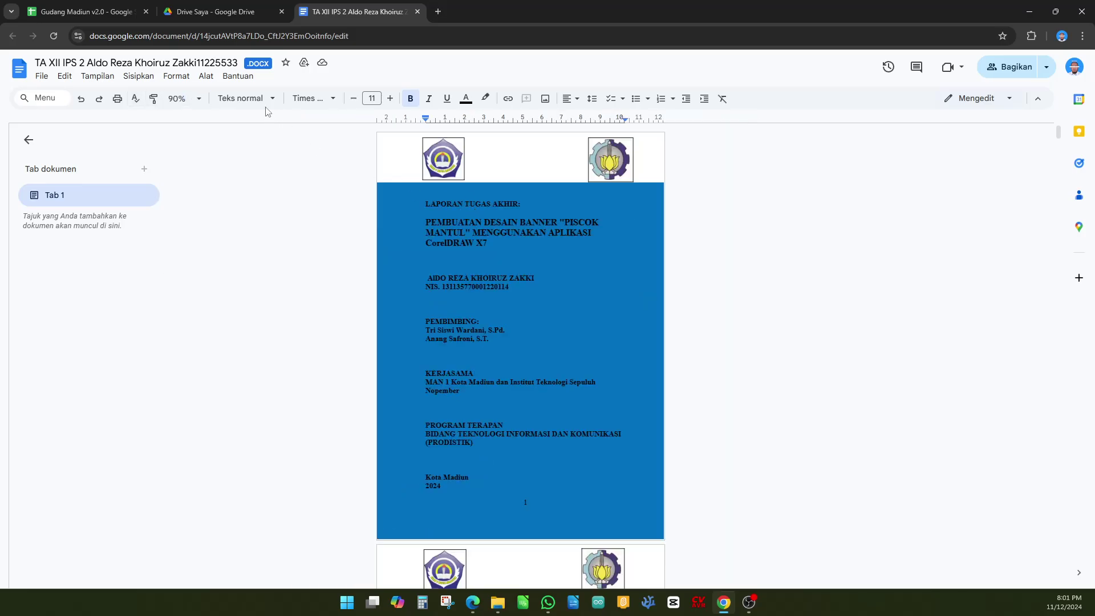
pyautogui.click(185, 98)
pyautogui.click(182, 202)
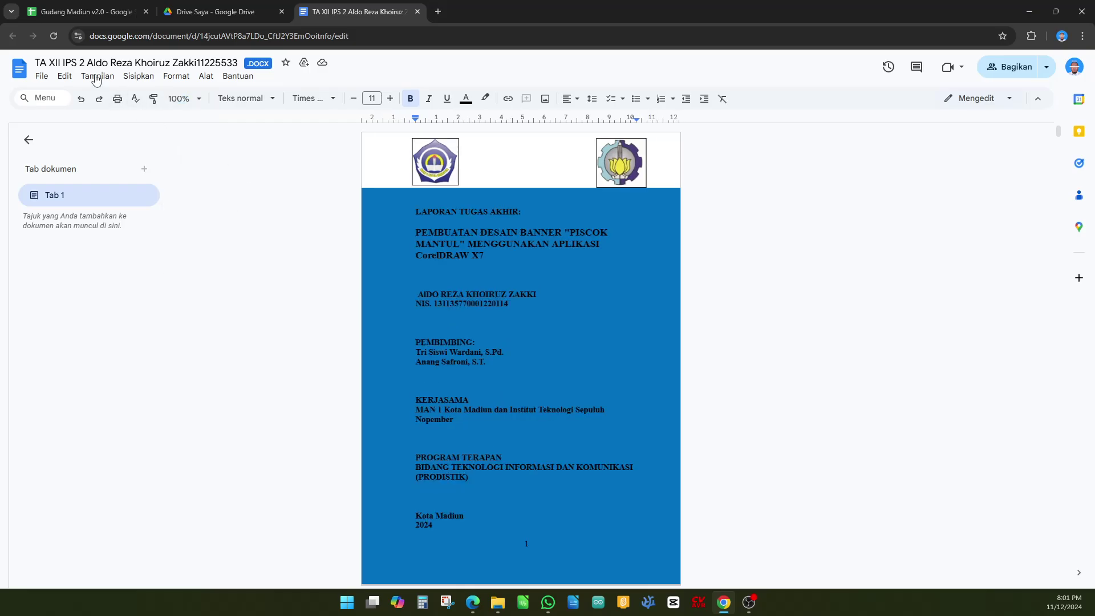
# - Download the final report document in Microsoft Word (.docx) format
pyautogui.click(42, 77)
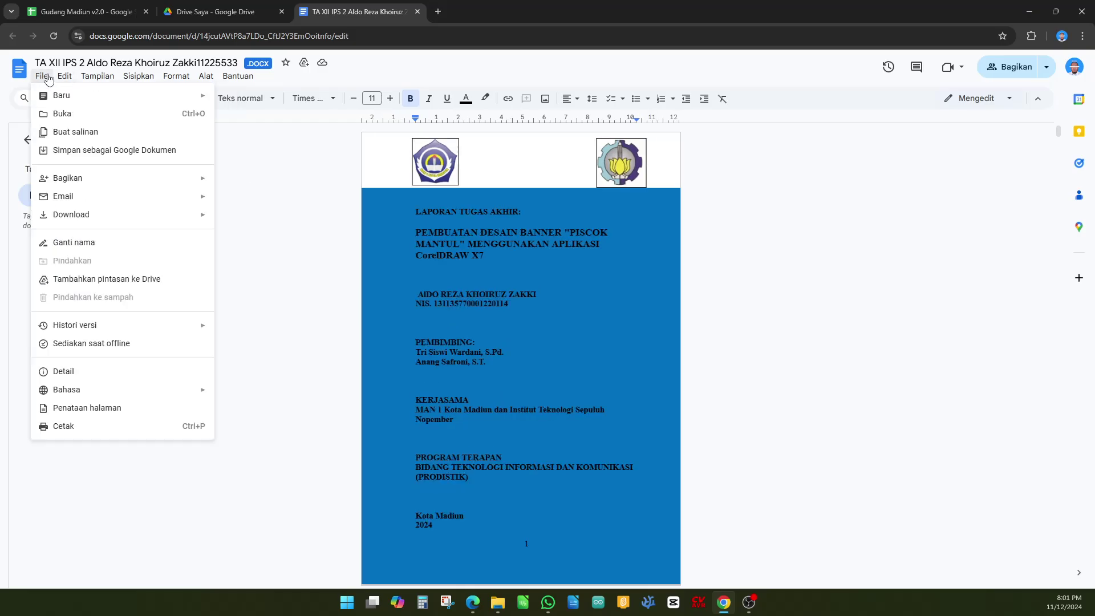
pyautogui.click(423, 59)
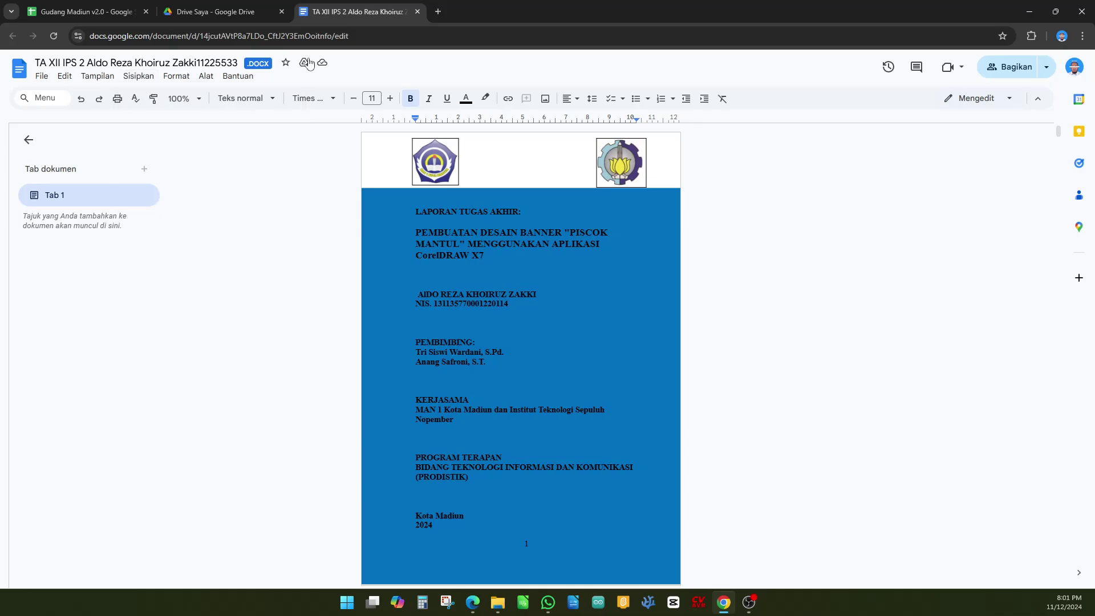
pyautogui.click(42, 80)
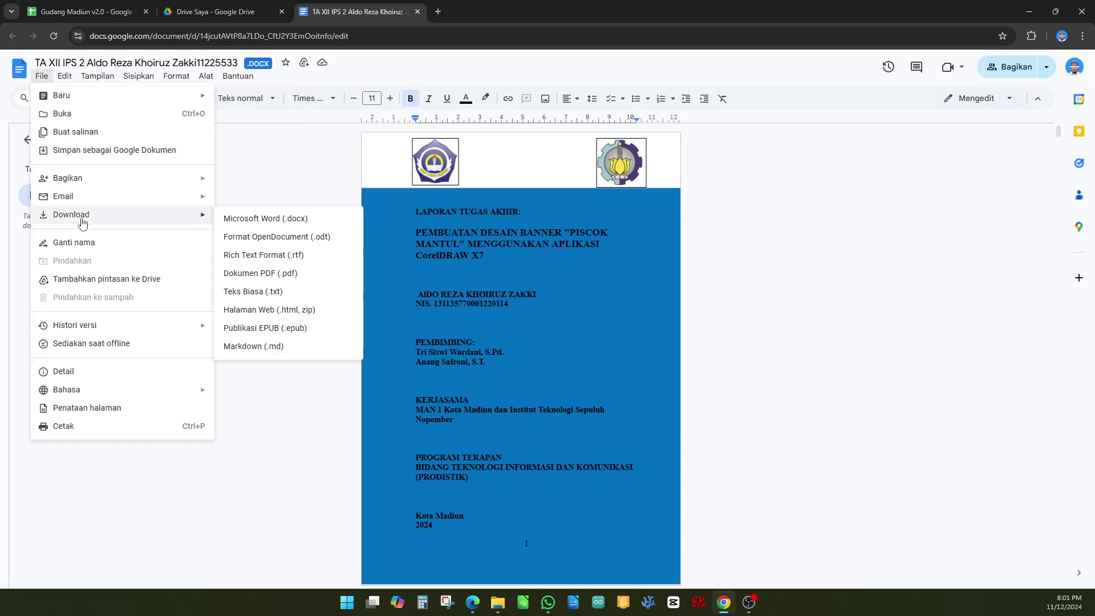
pyautogui.moveTo(80, 220)
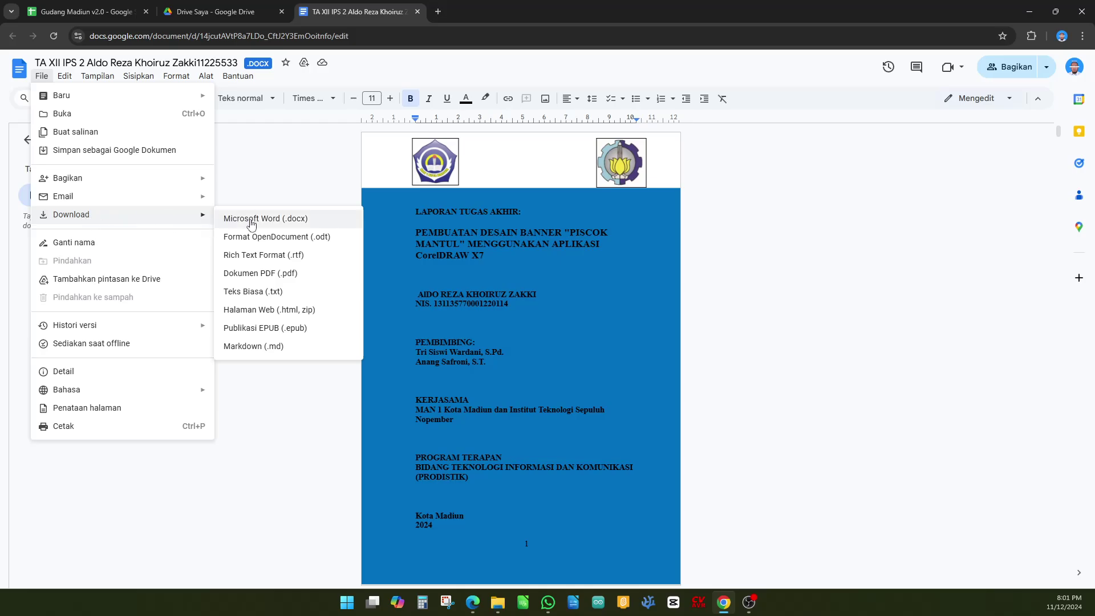
pyautogui.click(280, 220)
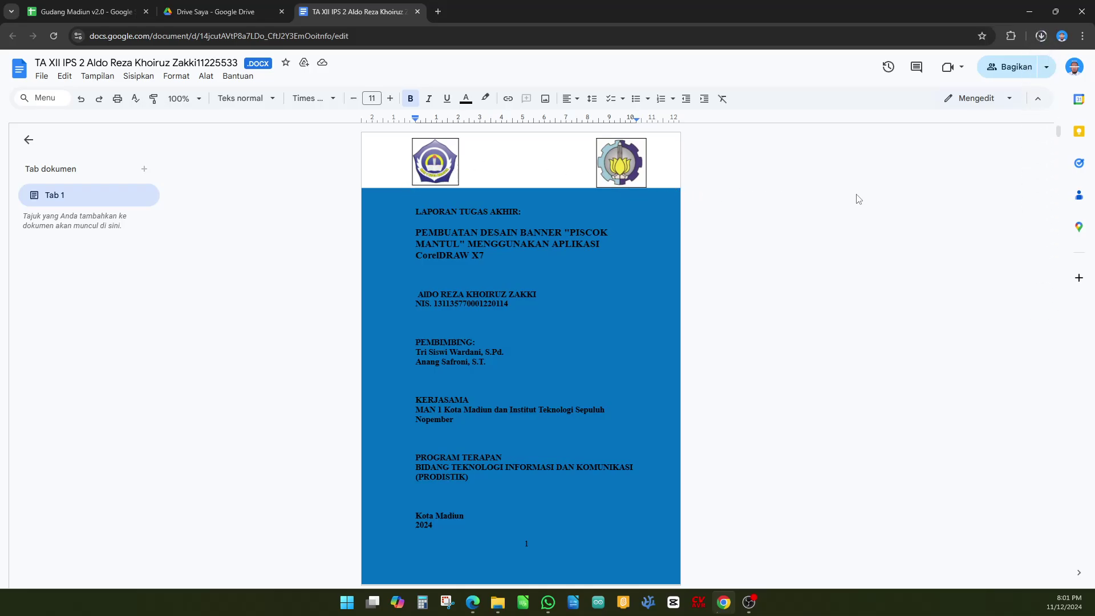
# - Locate the downloaded .docx report in its folder, open it in Microsoft Word and enable editing
pyautogui.click(1041, 35)
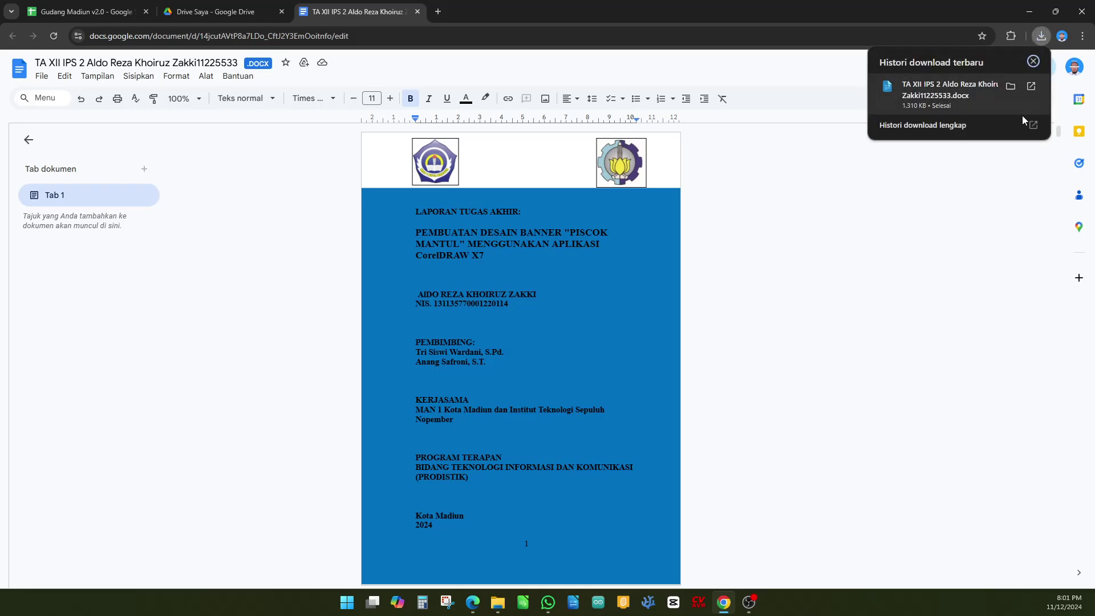
pyautogui.click(1010, 87)
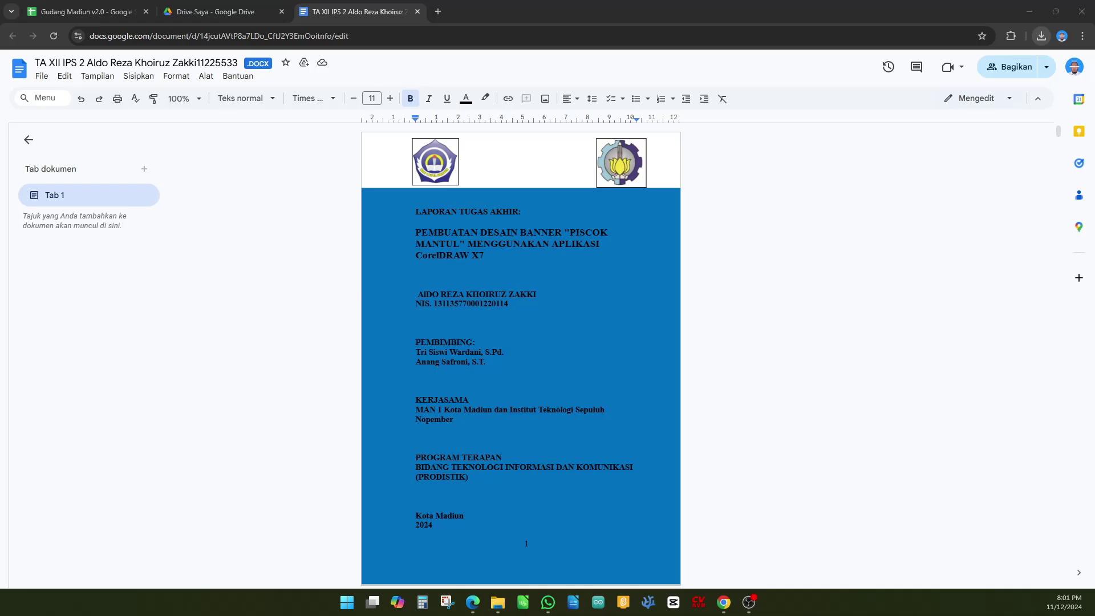
pyautogui.moveTo(0, 115); pyautogui.dragTo(629, 116)
pyautogui.click(768, 110)
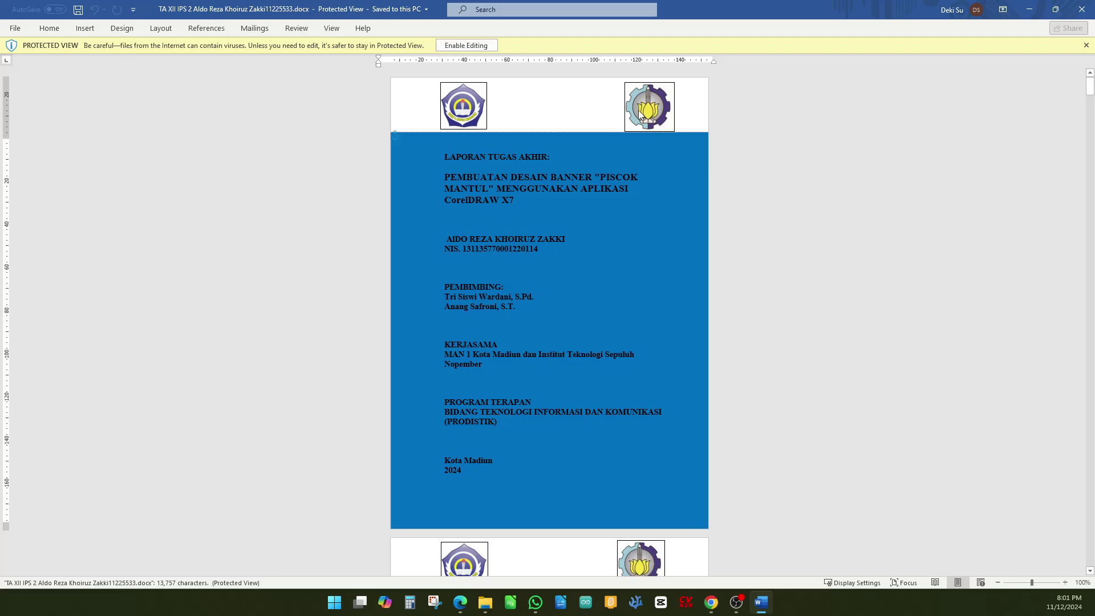
pyautogui.click(466, 45)
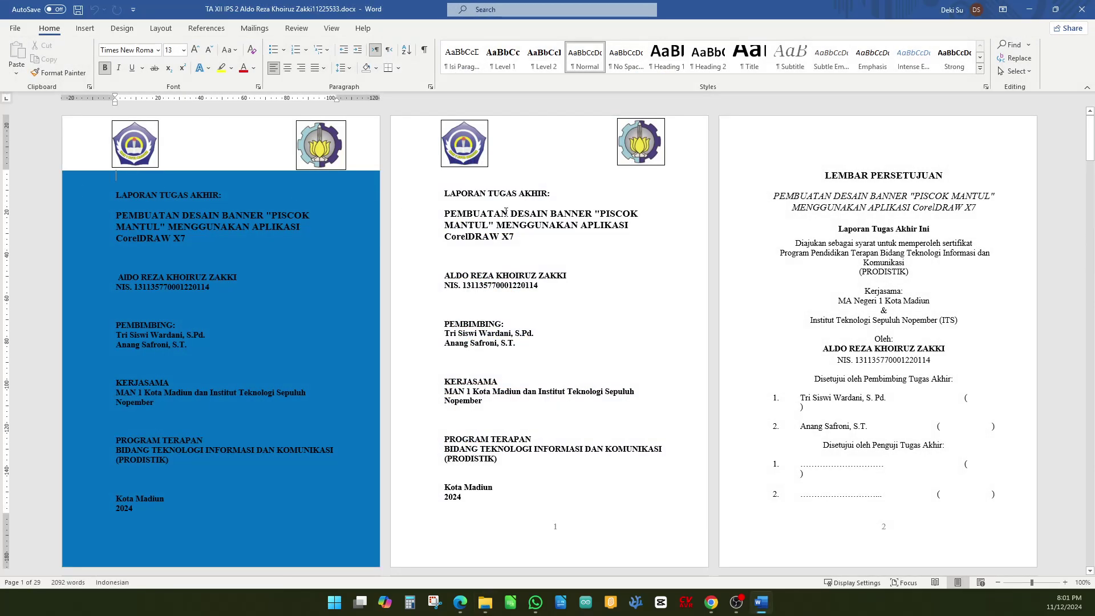
# - Examine the report's front matter at 140% zoom: cover, title page, approval and endorsement sheets, abstracts and preface, including their page numbers
pyautogui.keyDown('ctrl'); pyautogui.scroll(4, 429, 210); pyautogui.keyUp('ctrl')
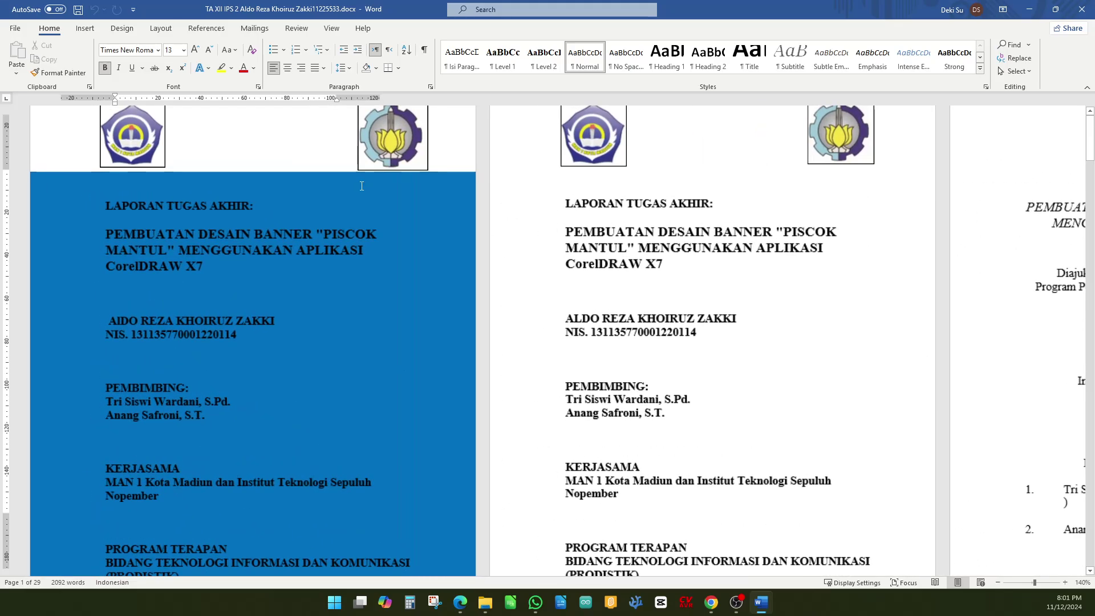
pyautogui.scroll(1, 361, 186)
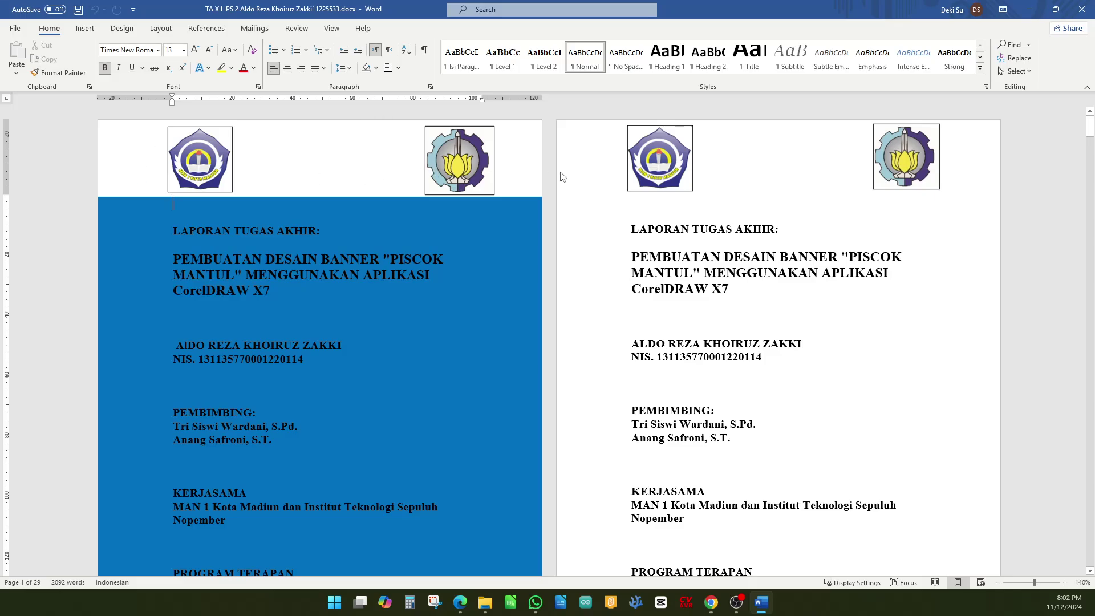
pyautogui.click(224, 160)
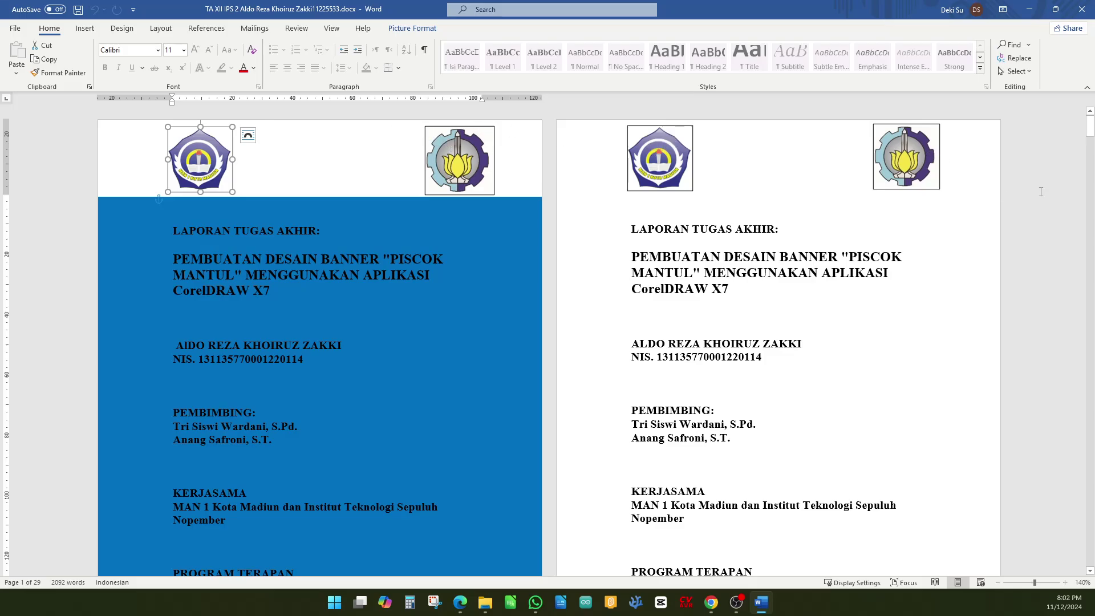
pyautogui.scroll(-6, 574, 219)
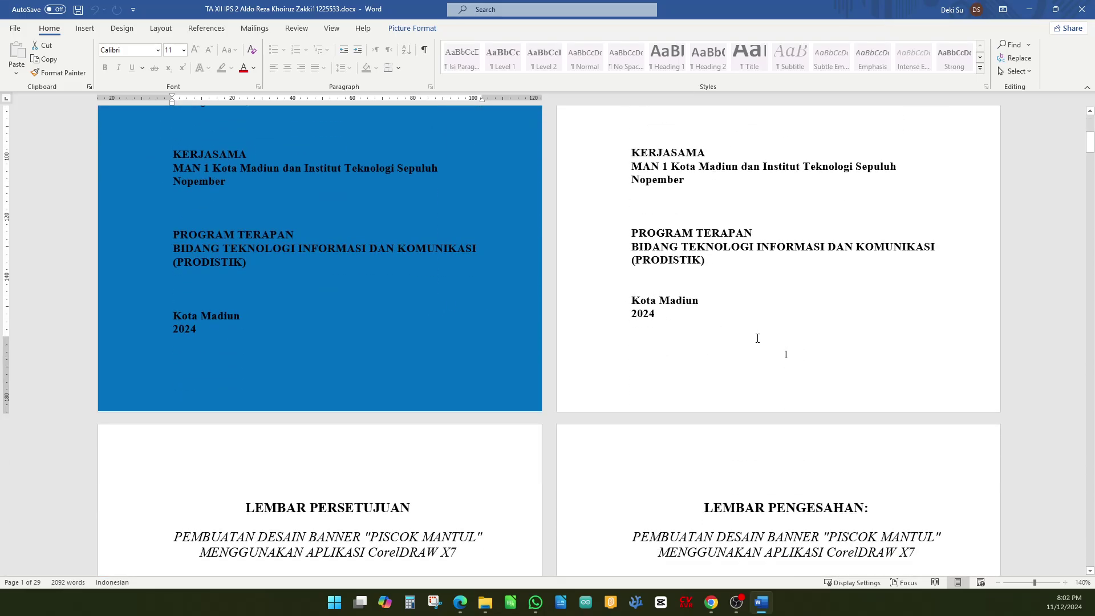
pyautogui.click(769, 359)
pyautogui.scroll(-15, 322, 380)
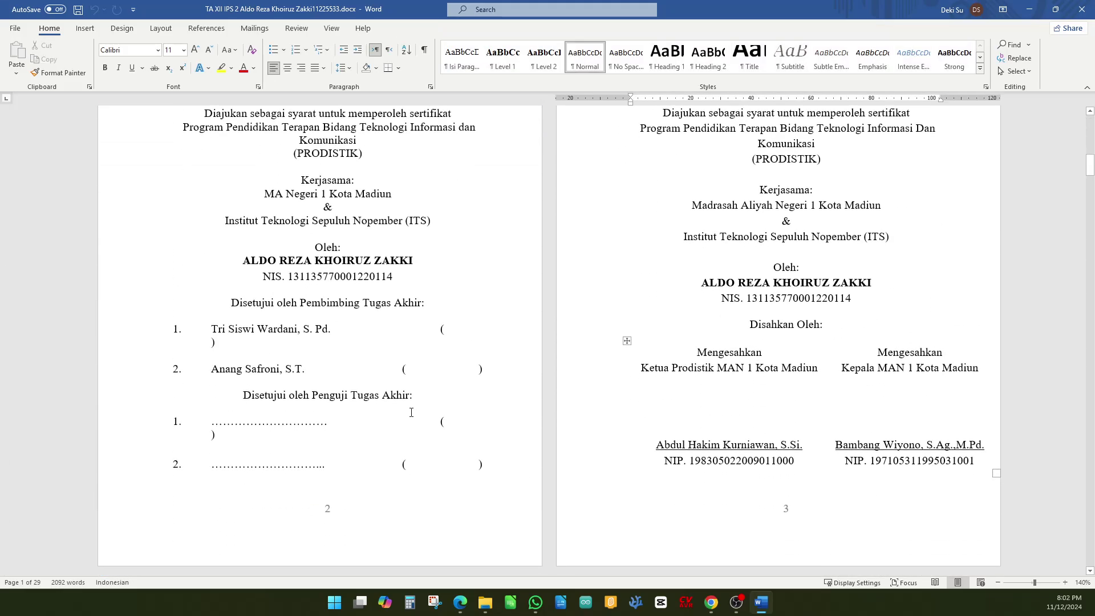
pyautogui.scroll(-18, 322, 380)
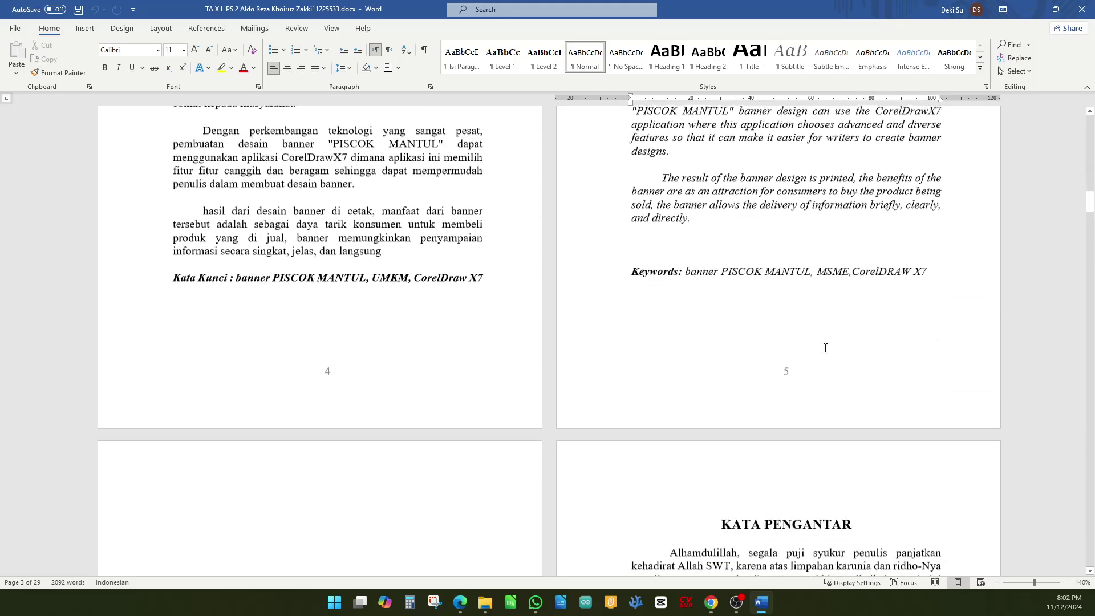
pyautogui.scroll(-5, 641, 211)
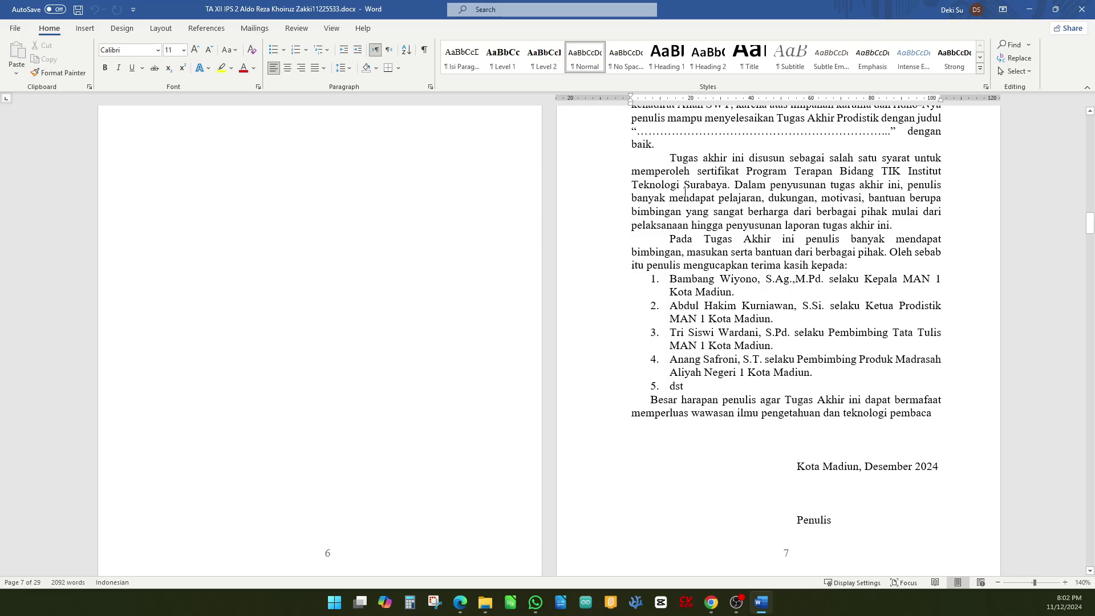
# - Examine the table of contents, the list of tables and the list of figures (DAFTAR ISI, DAFTAR TABEL, DAFTAR GAMBAR)
pyautogui.scroll(-8, 685, 193)
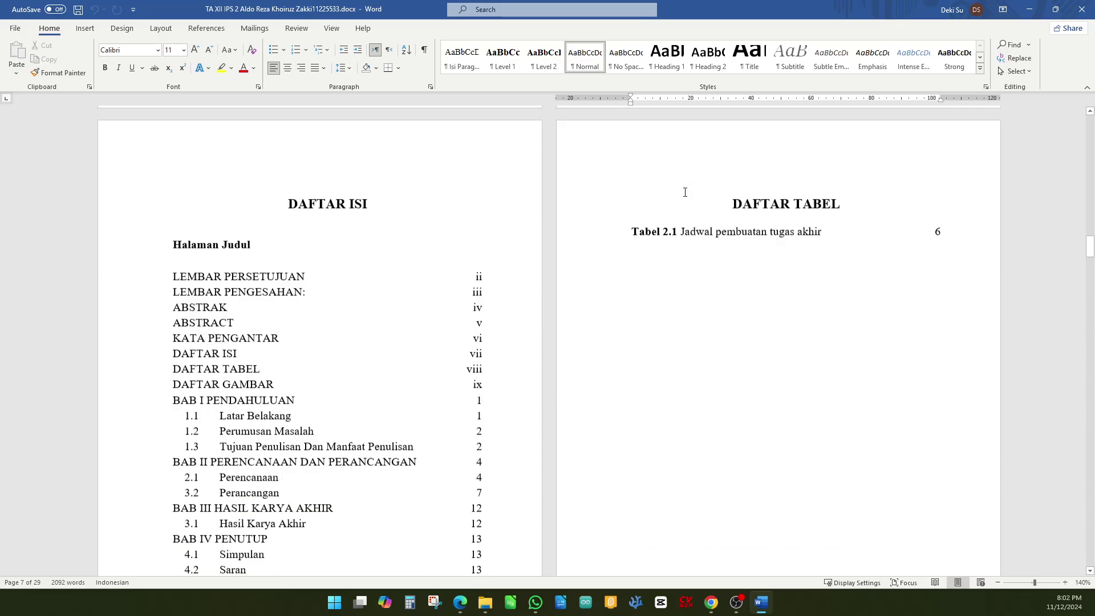
pyautogui.click(681, 193)
pyautogui.click(446, 212)
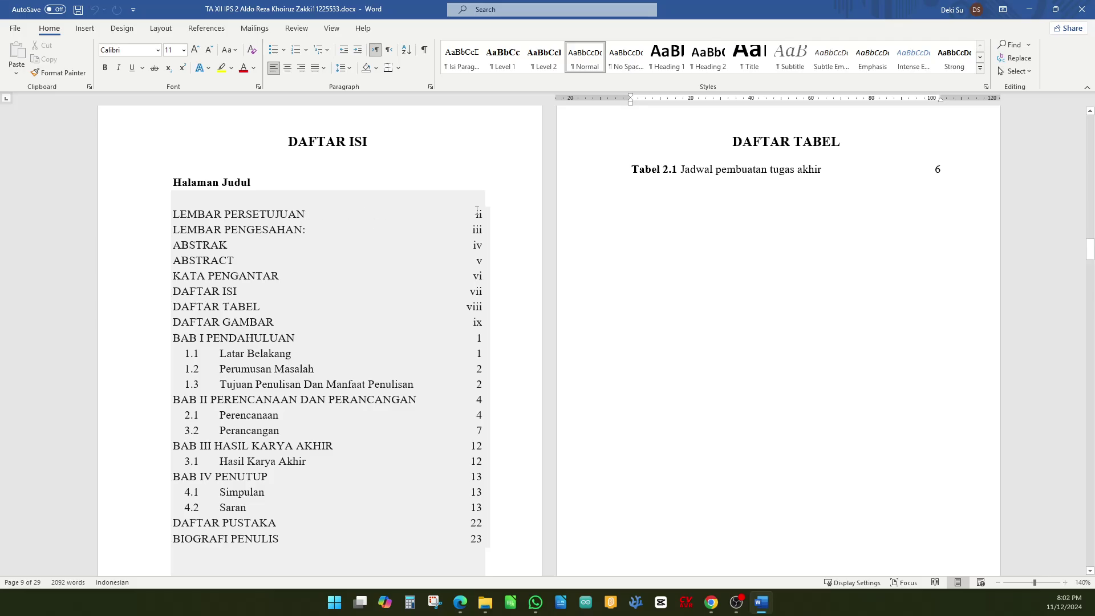
pyautogui.click(857, 176)
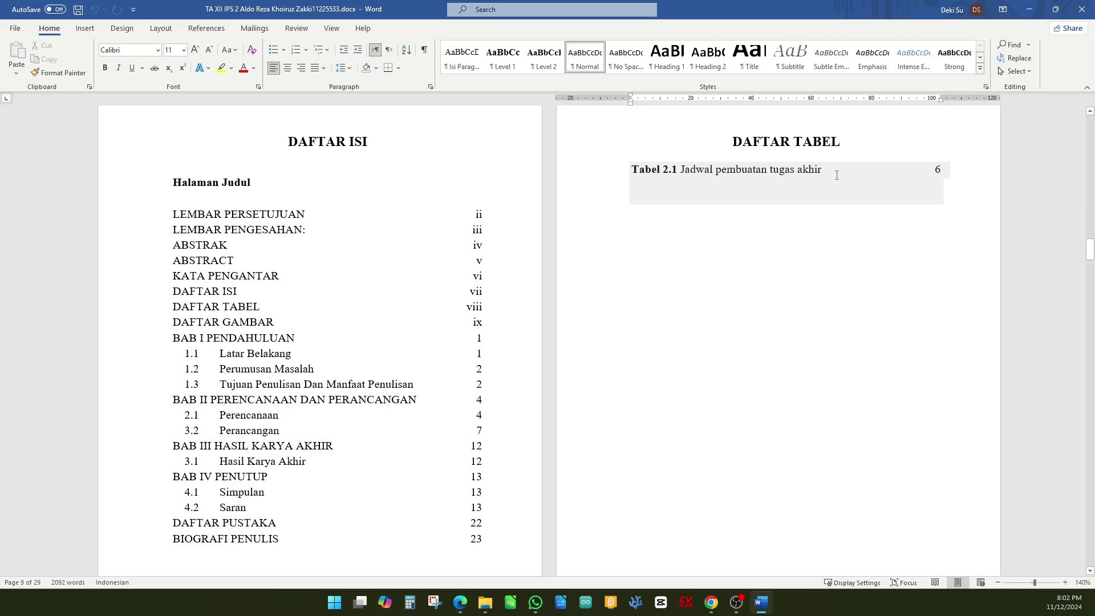
pyautogui.scroll(-12, 837, 175)
pyautogui.click(458, 288)
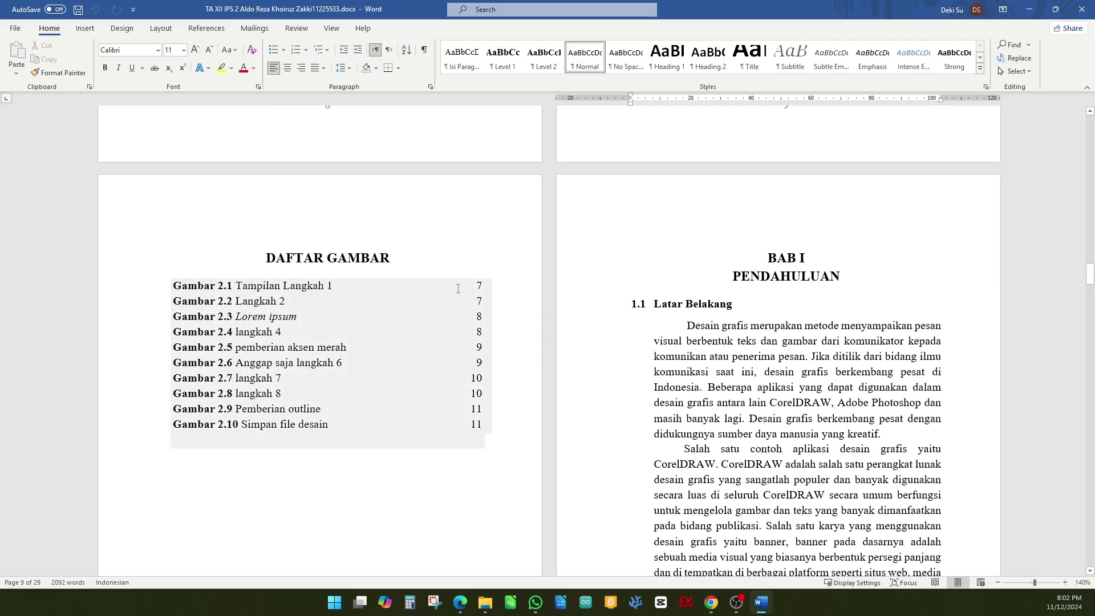
# - Examine chapters BAB I and BAB II, including their page number positions, the schedule table and the figure captions
pyautogui.click(721, 325)
pyautogui.scroll(-5, 720, 324)
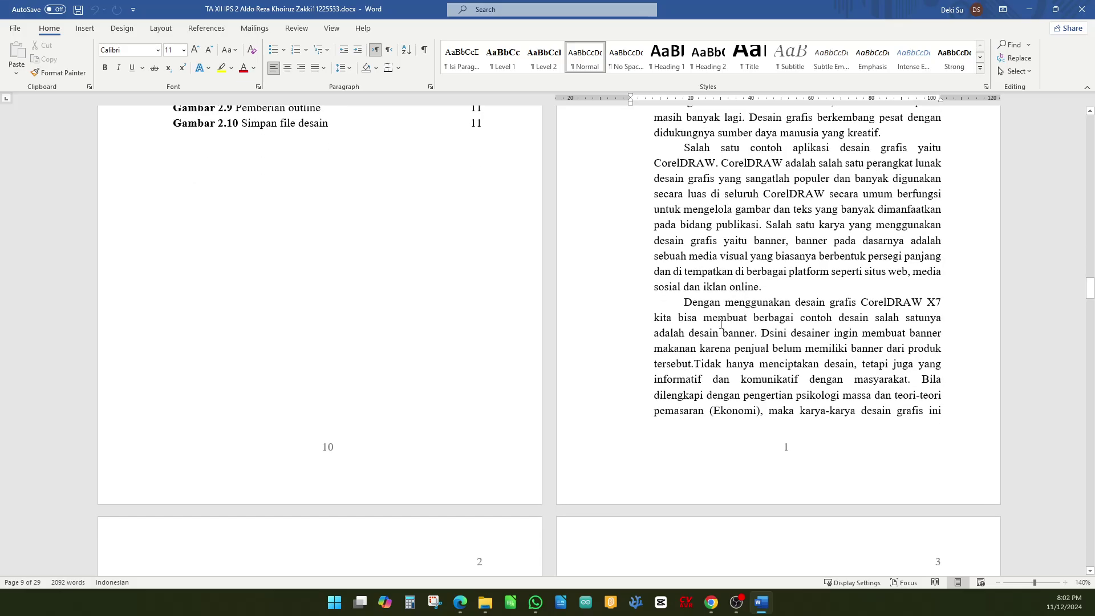
pyautogui.click(839, 417)
pyautogui.scroll(-3, 765, 451)
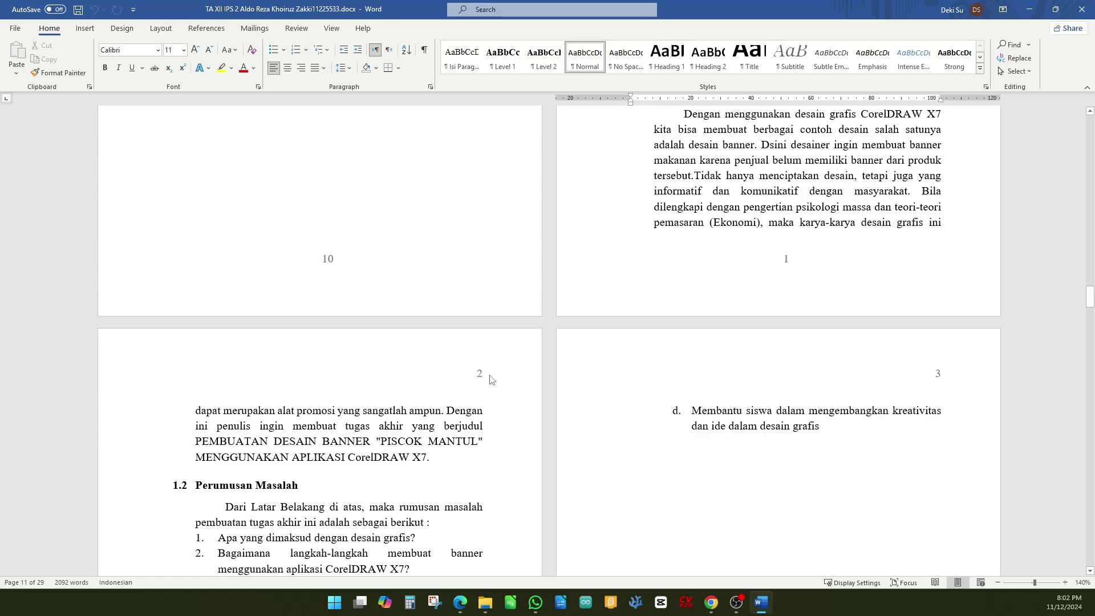
pyautogui.scroll(-6, 873, 381)
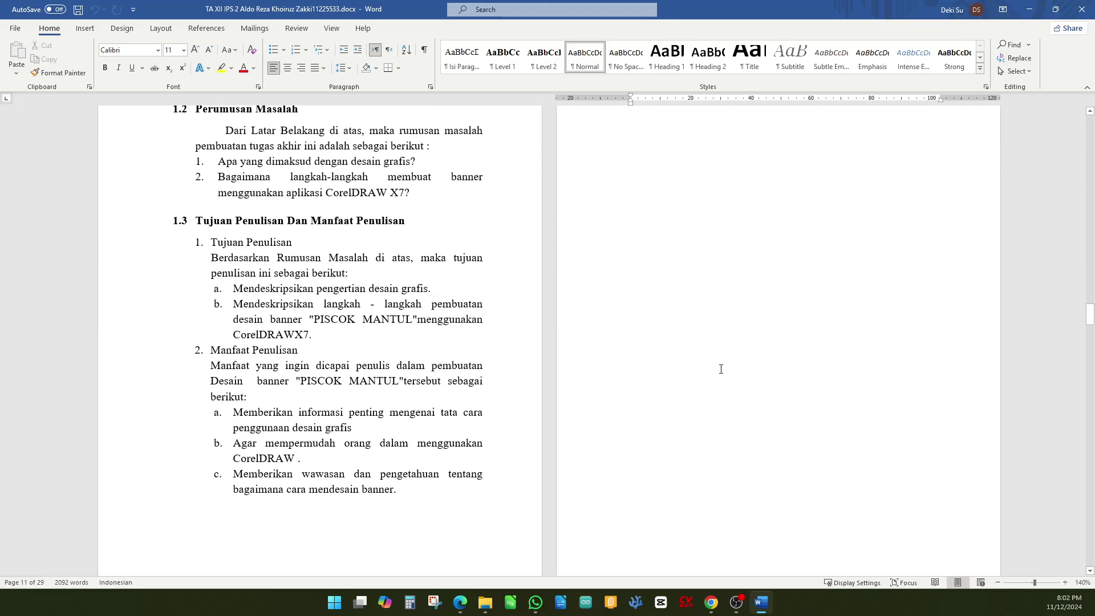
pyautogui.scroll(-10, 335, 237)
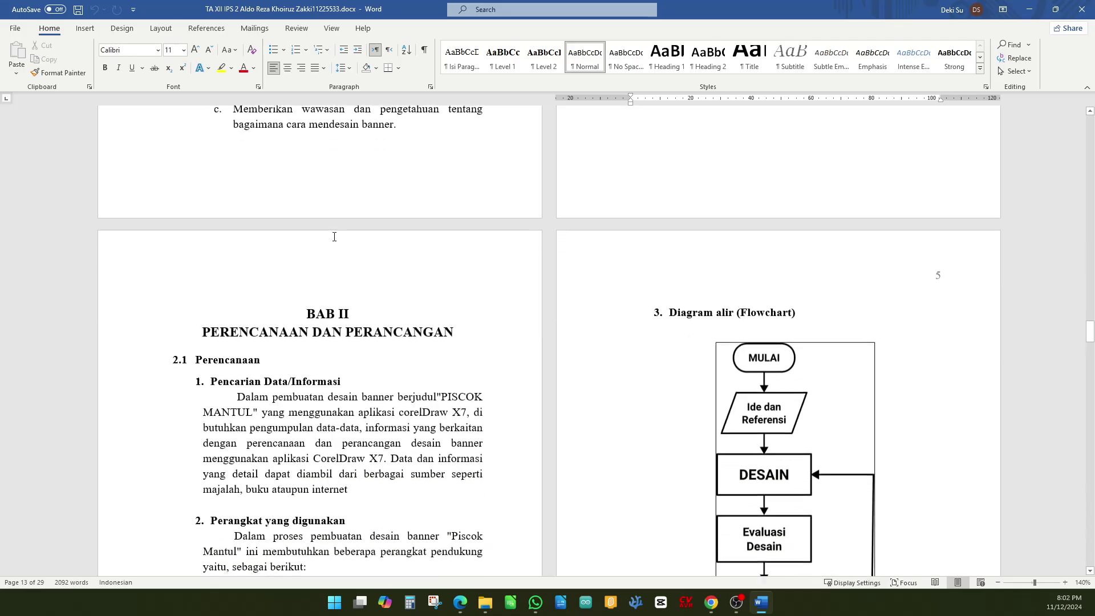
pyautogui.scroll(-3, 548, 295)
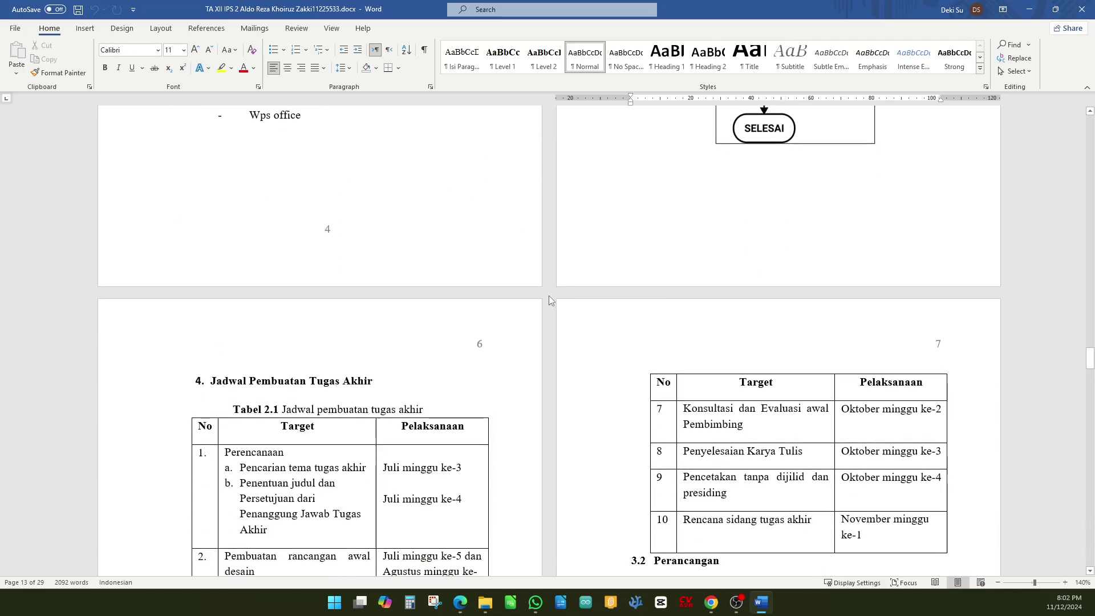
pyautogui.scroll(-4, 618, 331)
pyautogui.scroll(-13, 582, 294)
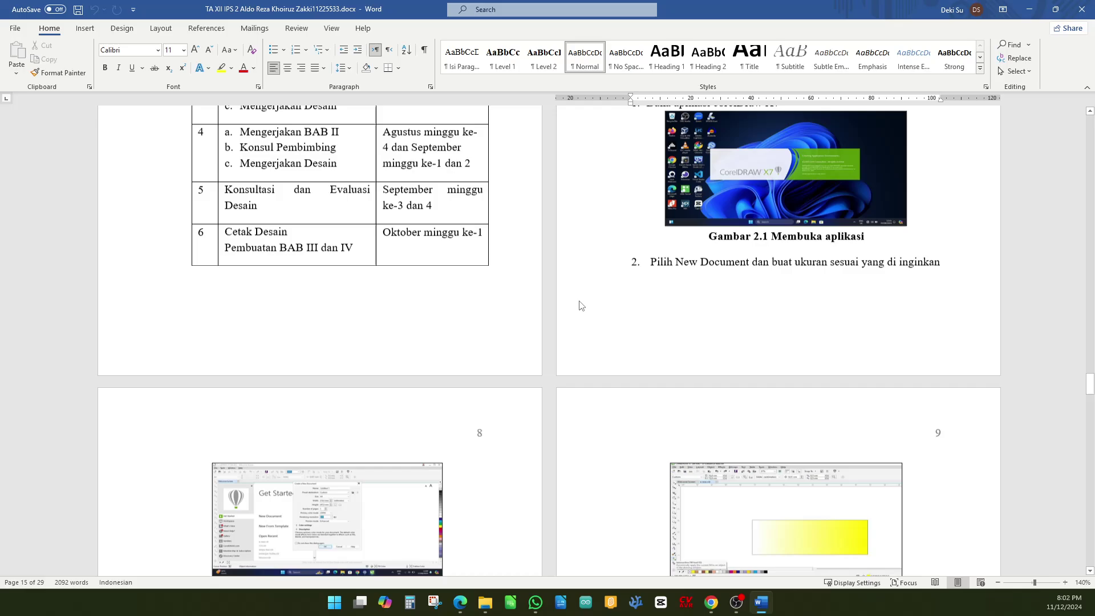
pyautogui.scroll(-20, 791, 250)
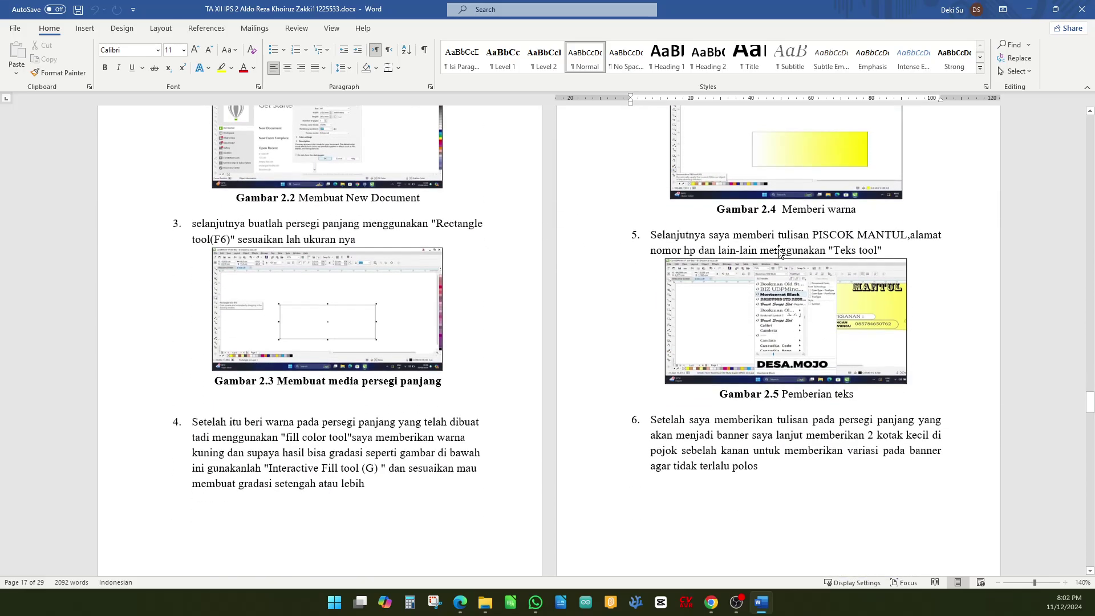
# - Examine the final result chapter, BAB IV PENUTUP, DAFTAR PUSTAKA and the closing biodata page, including their page numbers
pyautogui.scroll(-13, 657, 264)
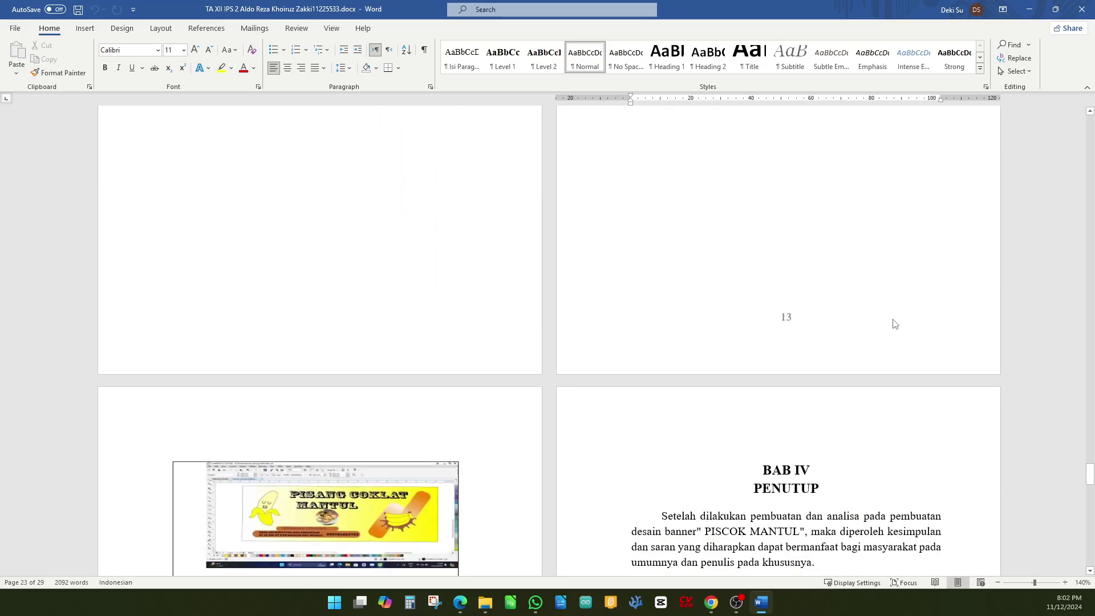
pyautogui.scroll(-6, 894, 324)
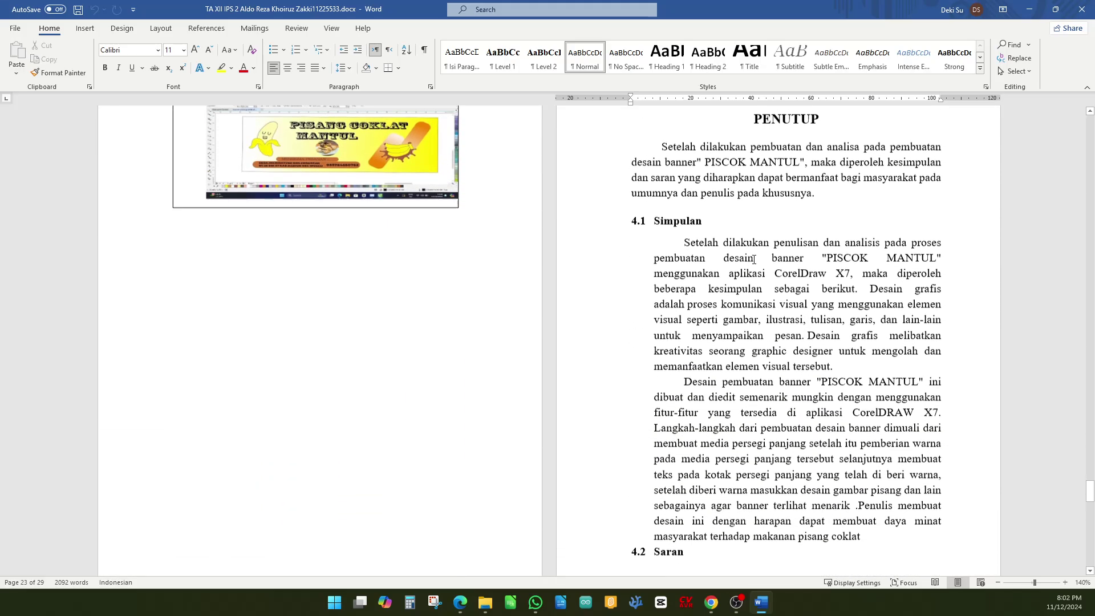
pyautogui.scroll(-2, 754, 260)
pyautogui.scroll(5, 275, 276)
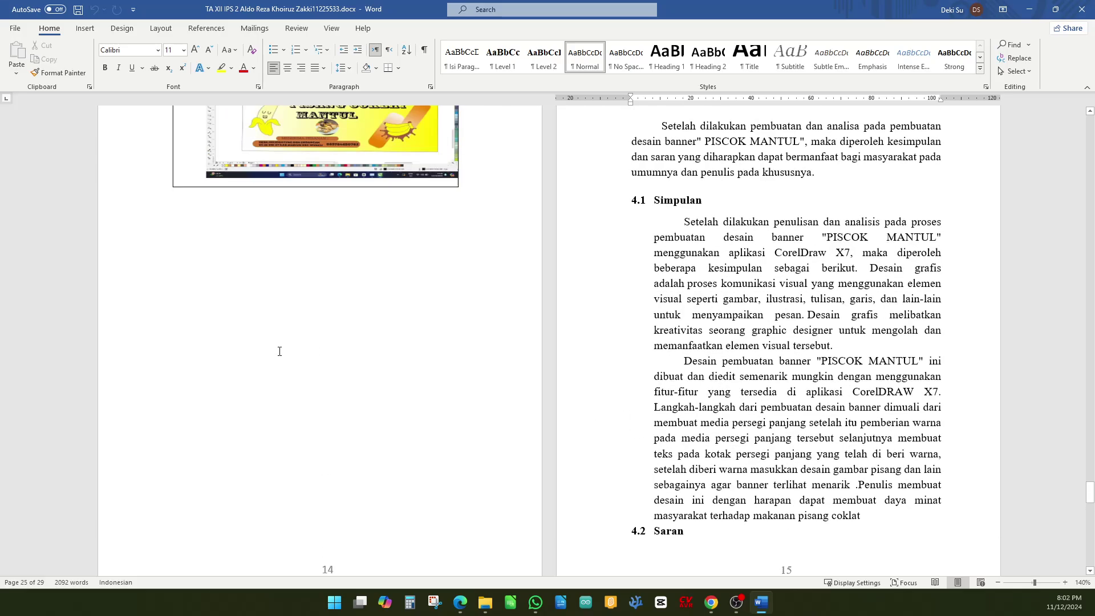
pyautogui.scroll(4, 309, 256)
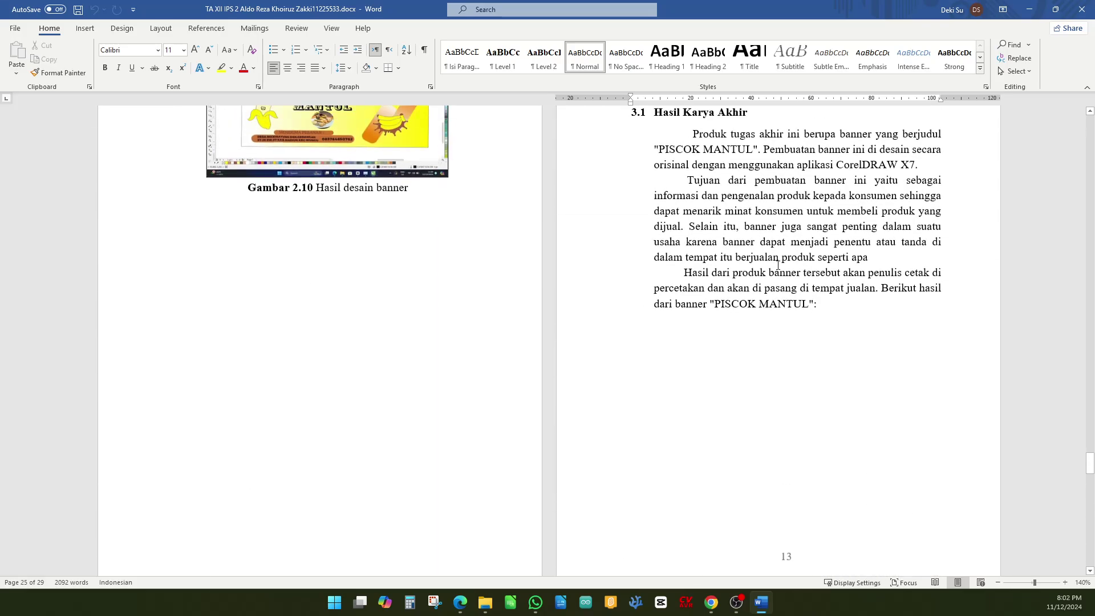
pyautogui.scroll(-10, 381, 367)
pyautogui.scroll(-1, 381, 367)
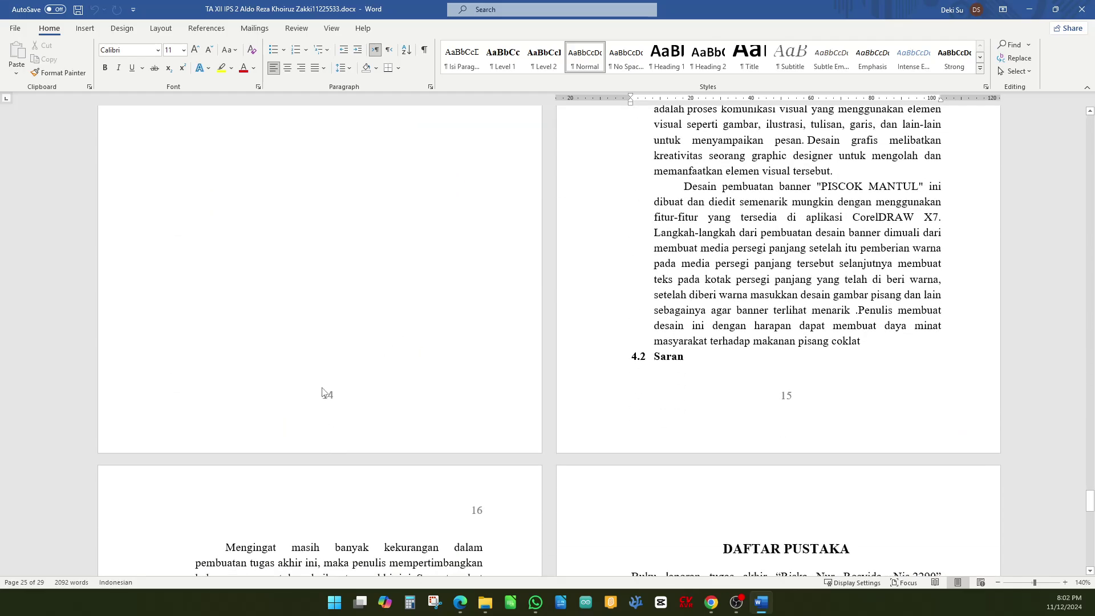
pyautogui.scroll(6, 435, 371)
pyautogui.scroll(-10, 520, 207)
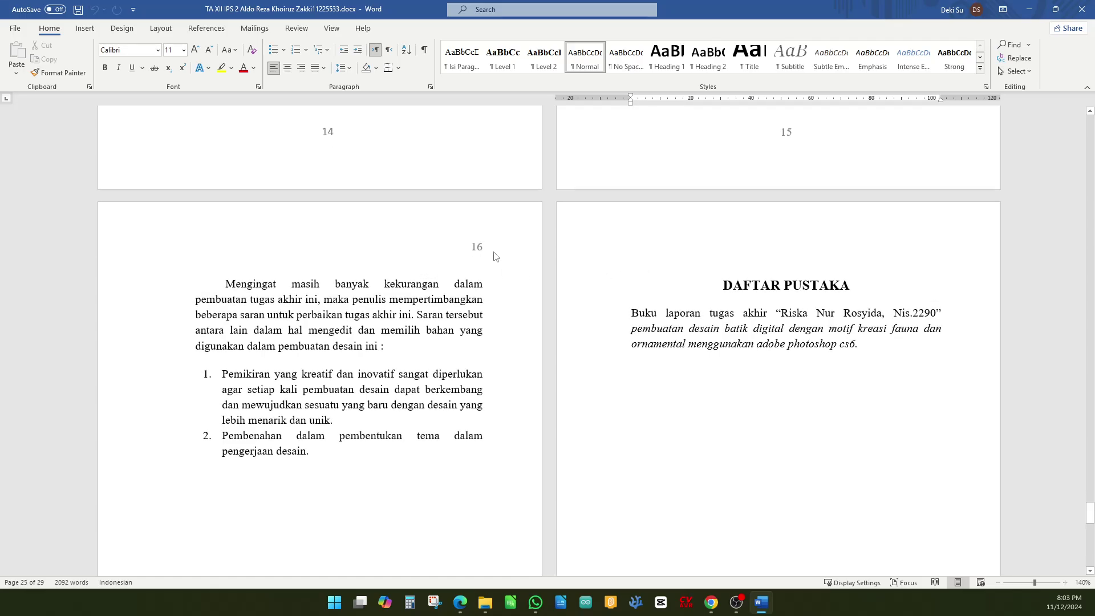
pyautogui.scroll(-10, 734, 241)
pyautogui.scroll(-8, 589, 332)
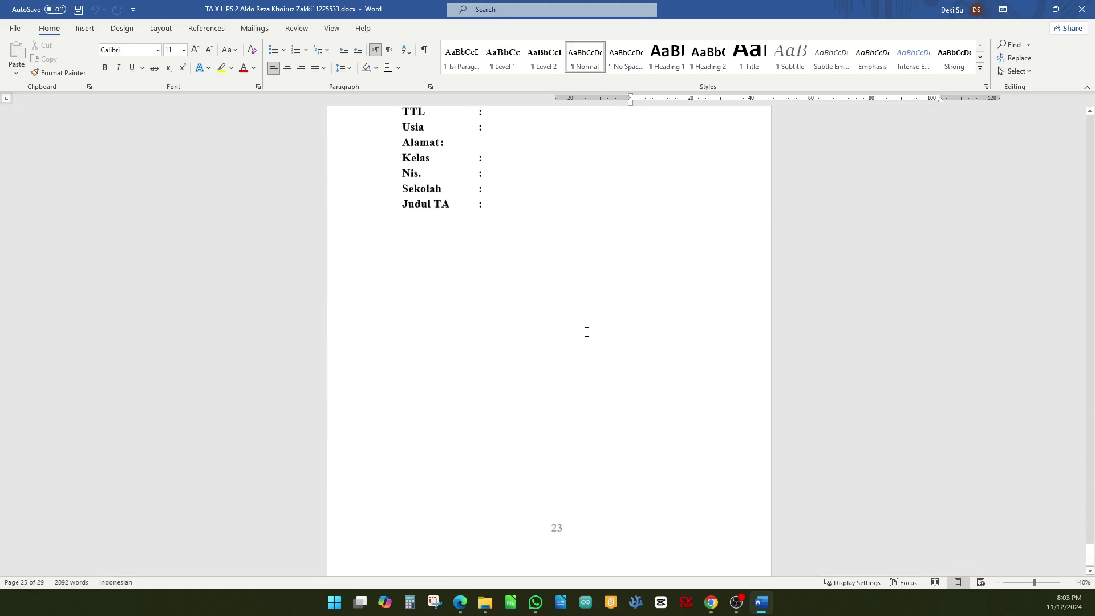
# - Return to the document's first page, show the Navigation pane and check its headings, pages and results views
pyautogui.moveTo(1090, 552); pyautogui.dragTo(1092, 121)
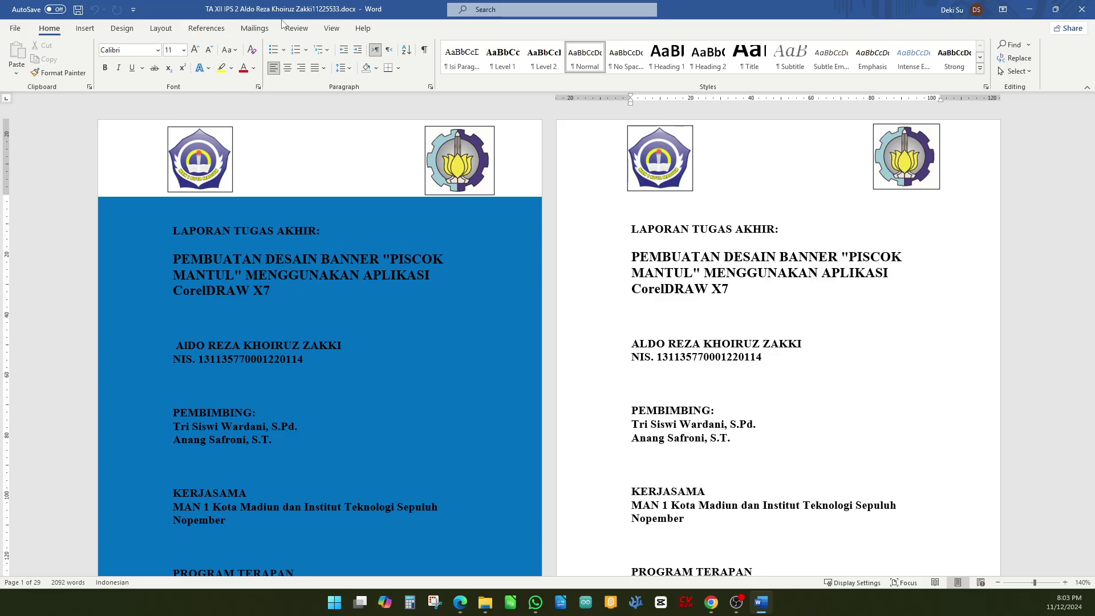
pyautogui.click(332, 28)
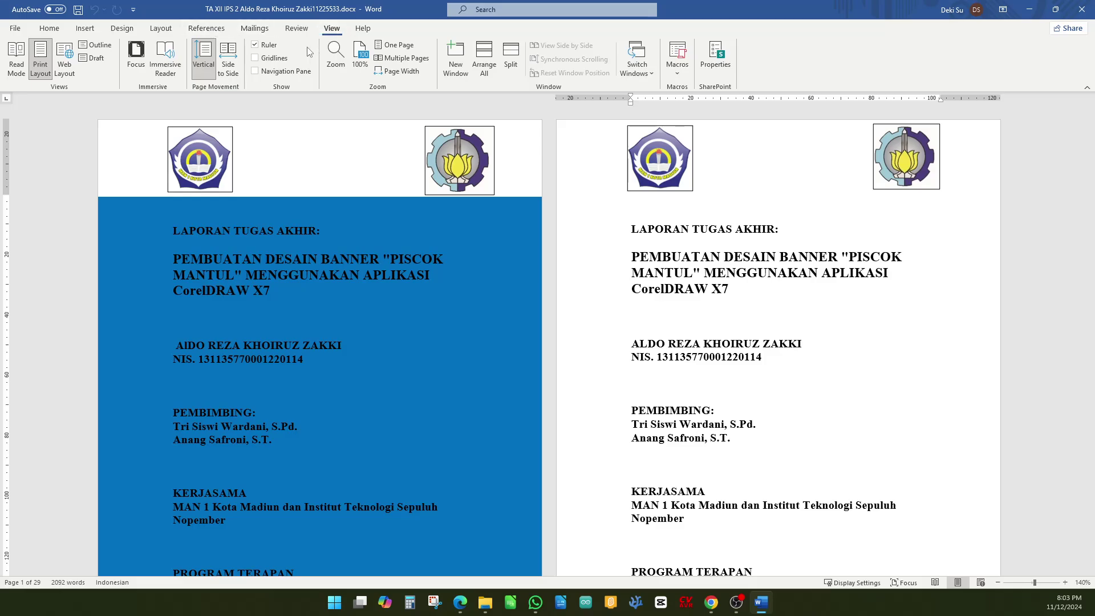
pyautogui.click(295, 74)
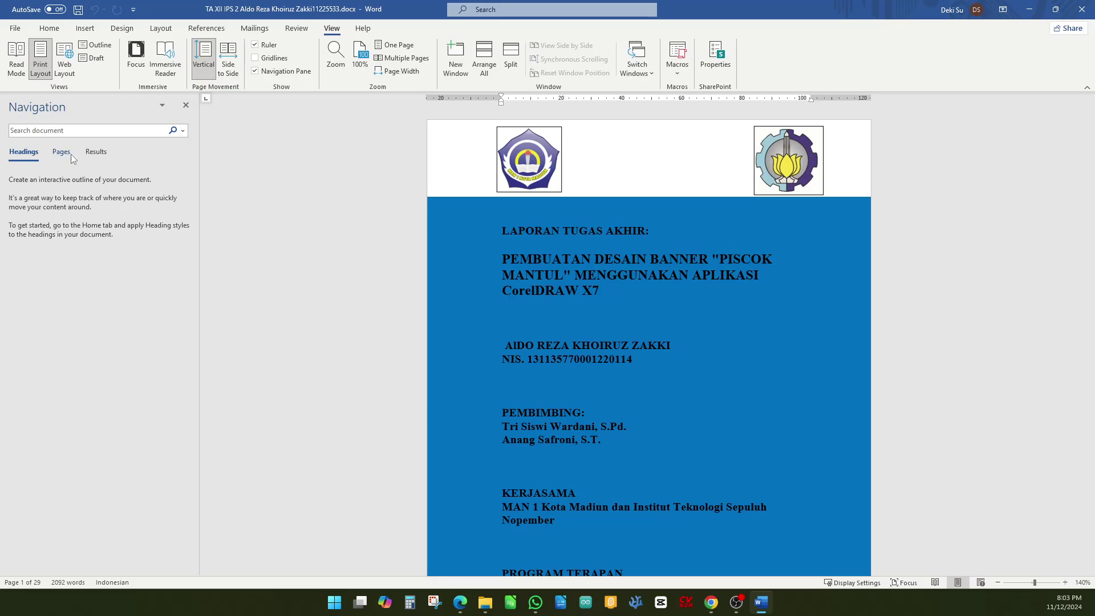
pyautogui.click(100, 155)
pyautogui.click(61, 153)
pyautogui.click(23, 153)
pyautogui.click(53, 154)
pyautogui.click(27, 154)
pyautogui.click(47, 29)
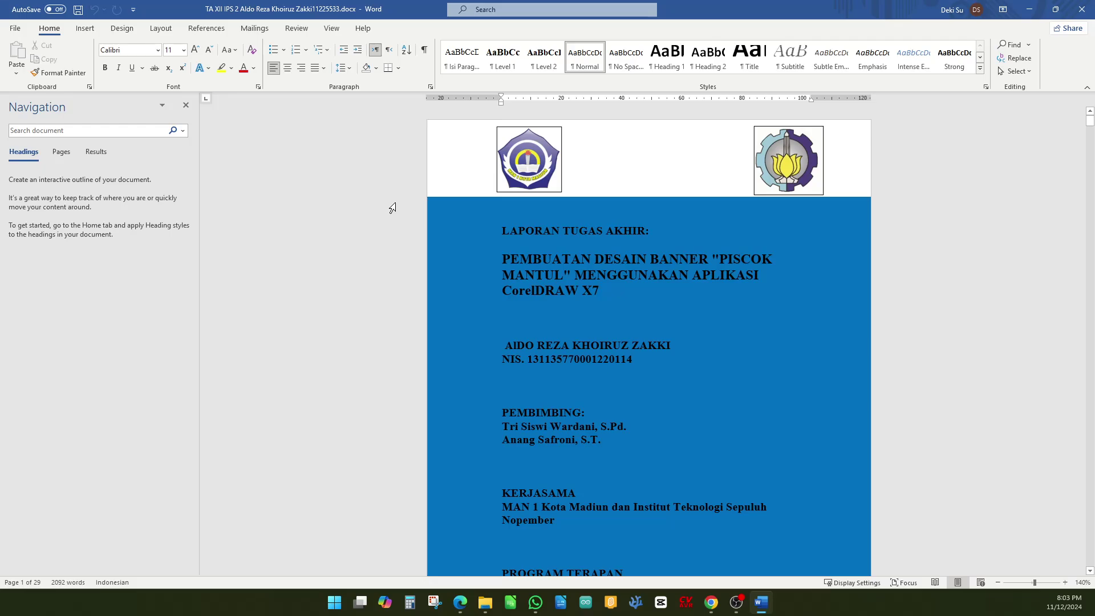
# - Check the cover and title page, and open the title page's footer with its page number for editing
pyautogui.scroll(-15, 394, 208)
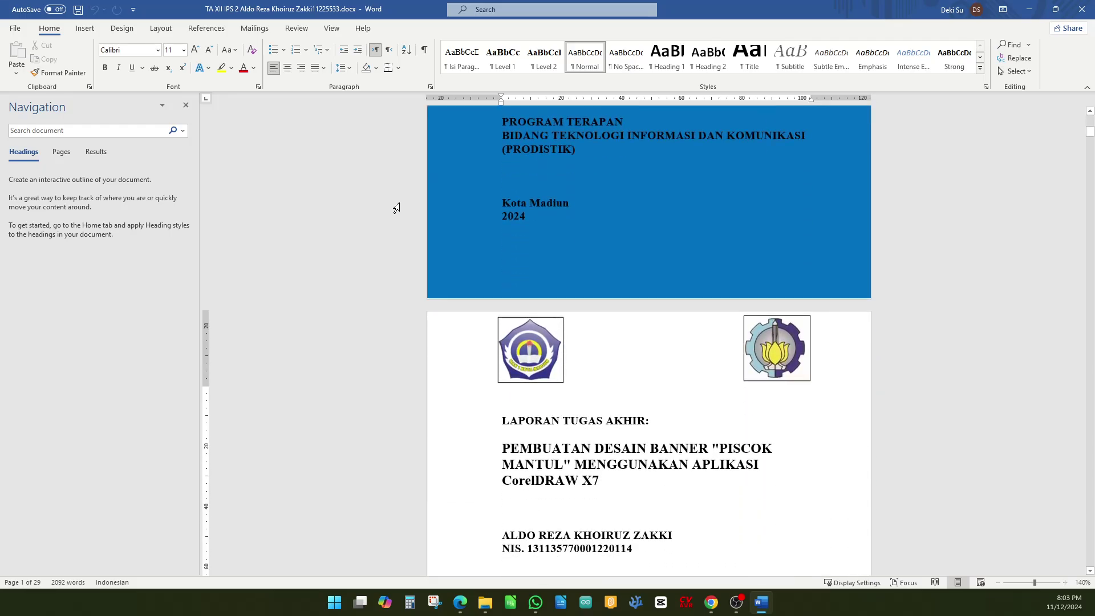
pyautogui.scroll(-5, 398, 207)
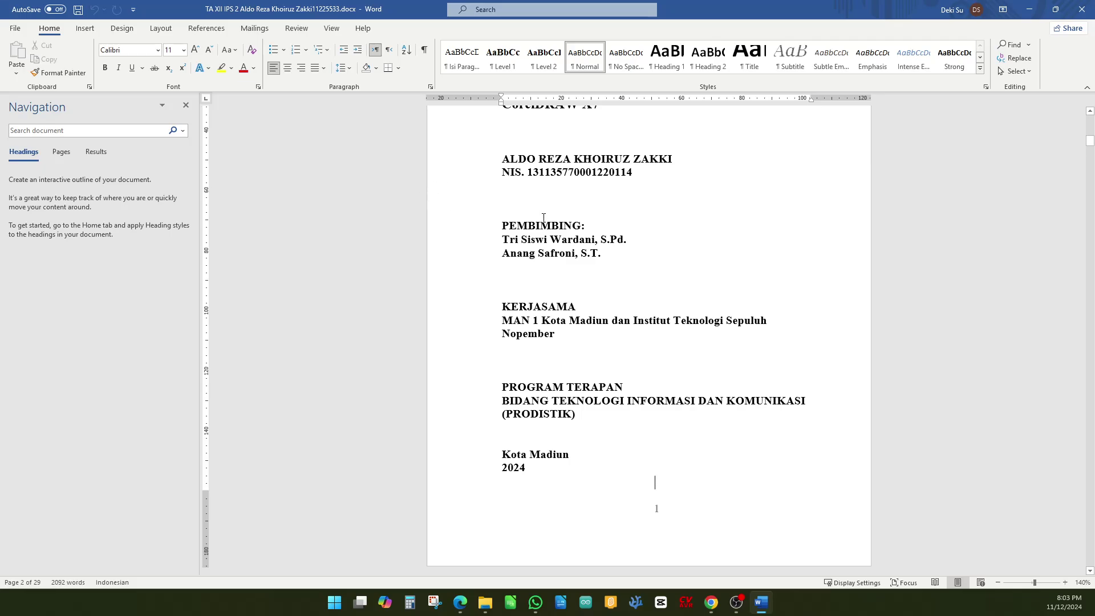
pyautogui.scroll(4, 544, 218)
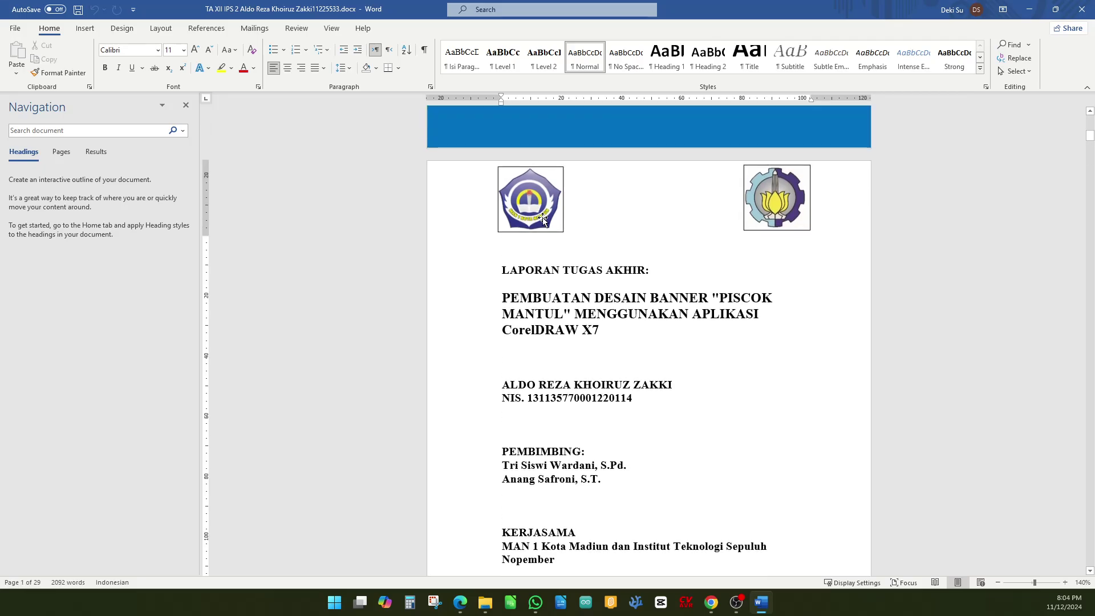
pyautogui.scroll(-5, 543, 218)
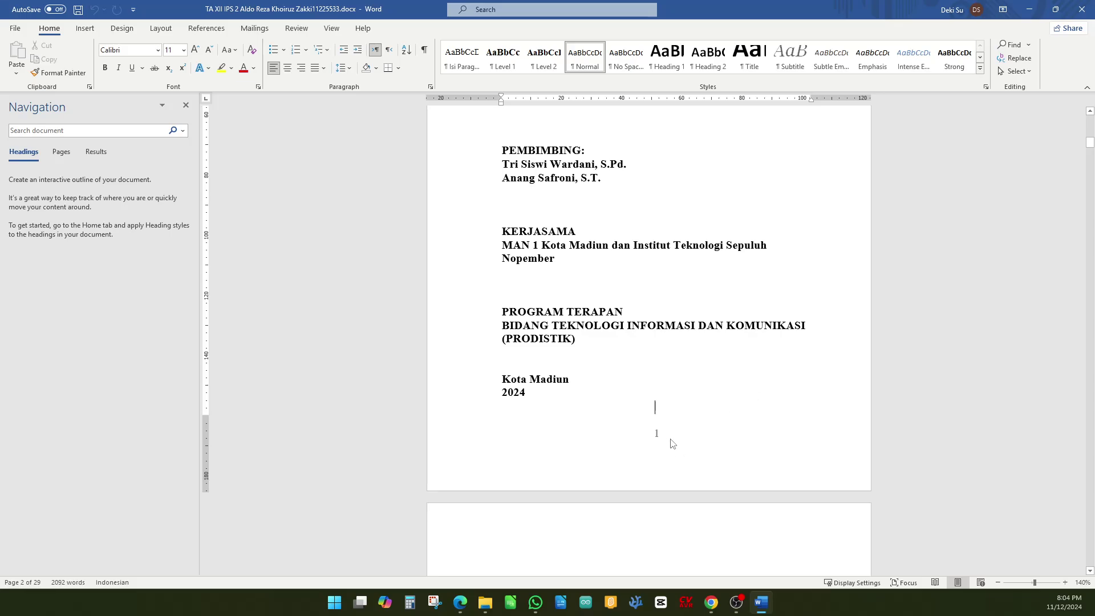
pyautogui.doubleClick(656, 445)
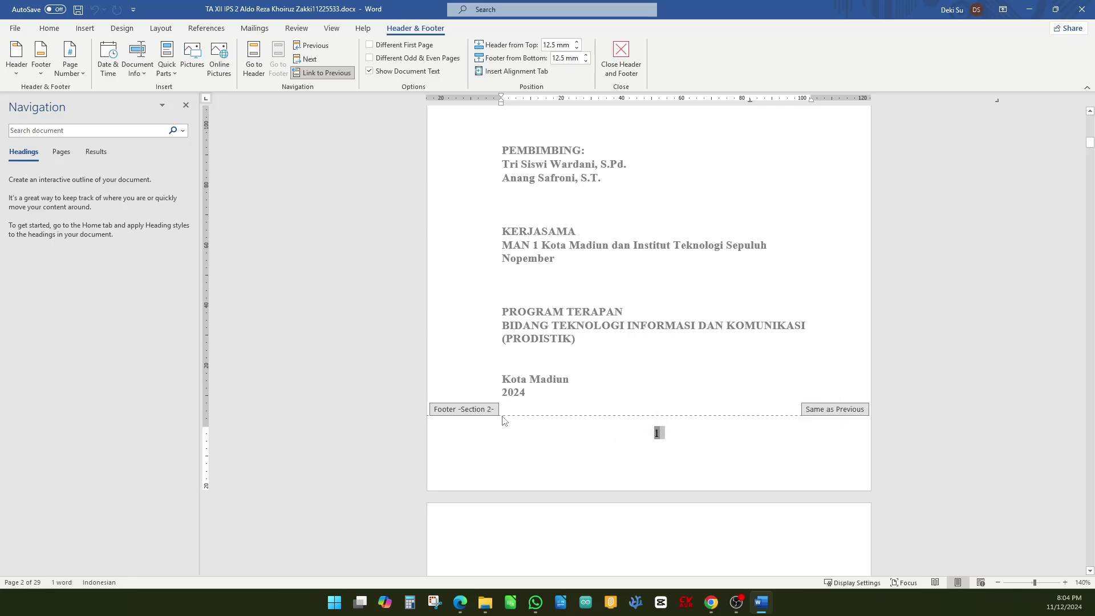
# - Examine the boundary between the cover and the title page, comparing the Section 1 and Section 2 header and footer labels
pyautogui.keyDown('ctrl'); pyautogui.scroll(7, 445, 418); pyautogui.keyUp('ctrl')
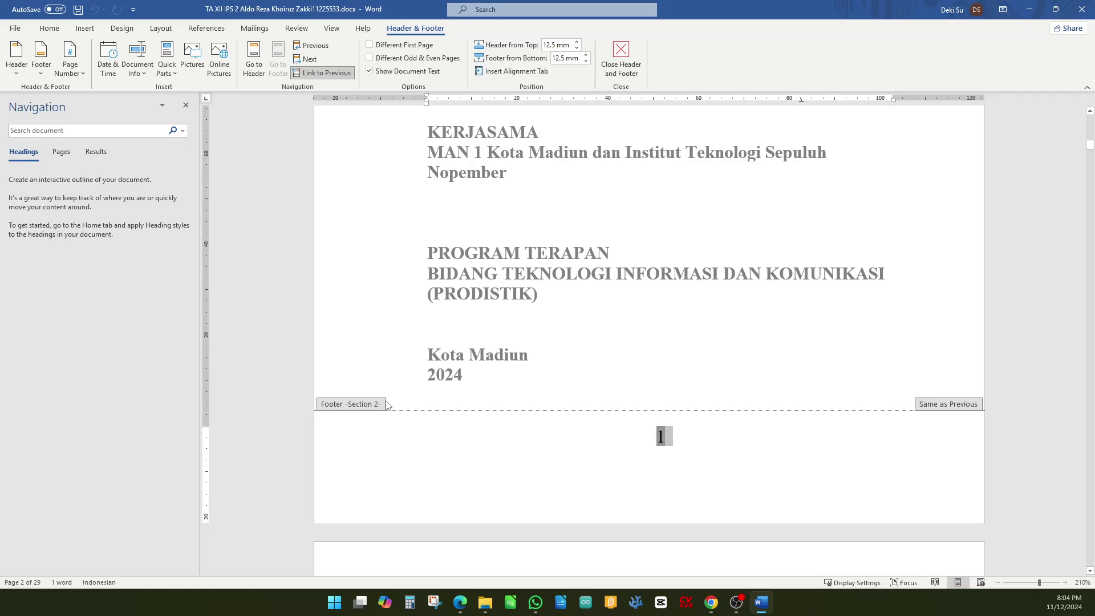
pyautogui.scroll(10, 386, 405)
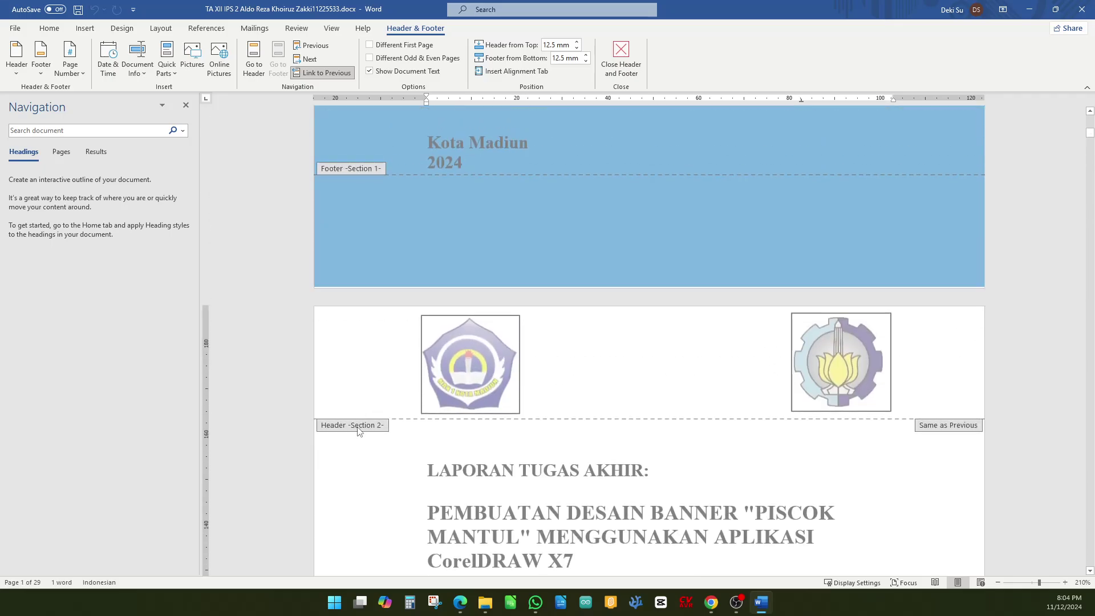
pyautogui.scroll(2, 424, 428)
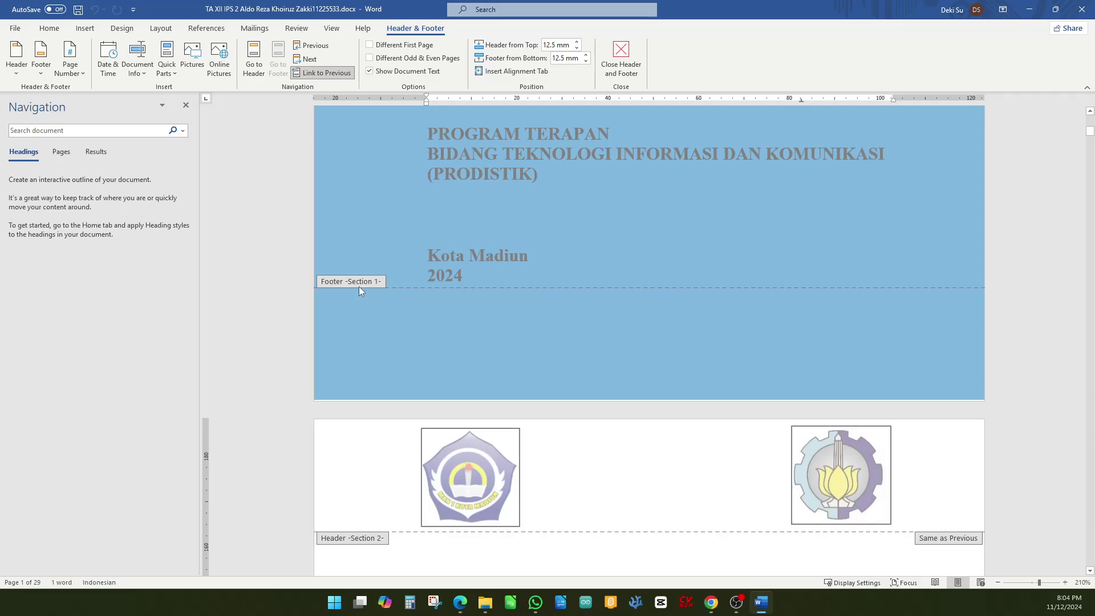
pyautogui.scroll(-2, 382, 359)
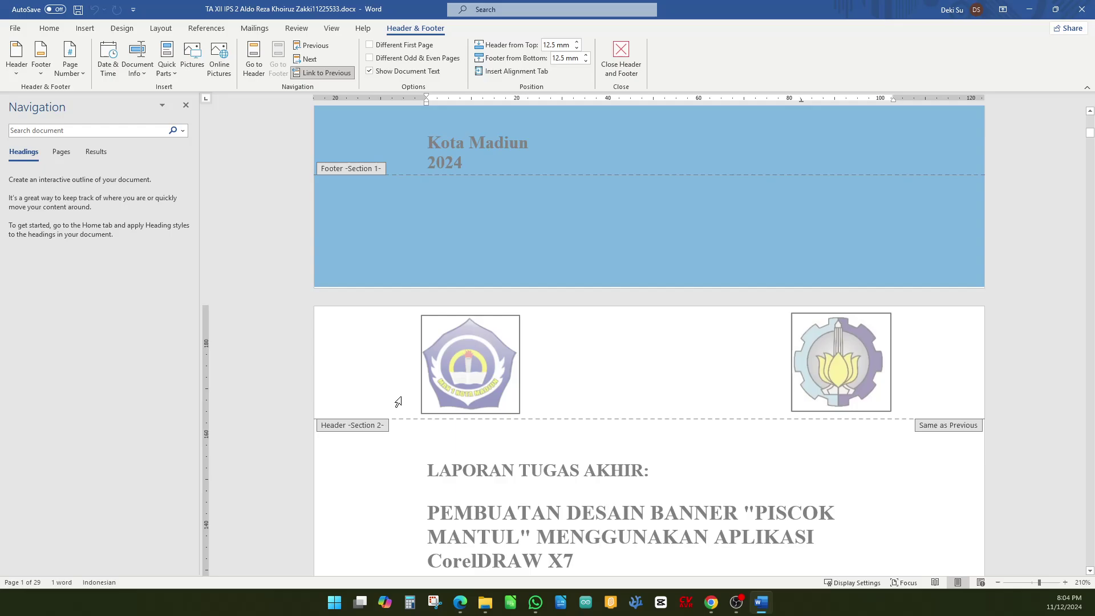
pyautogui.scroll(12, 441, 322)
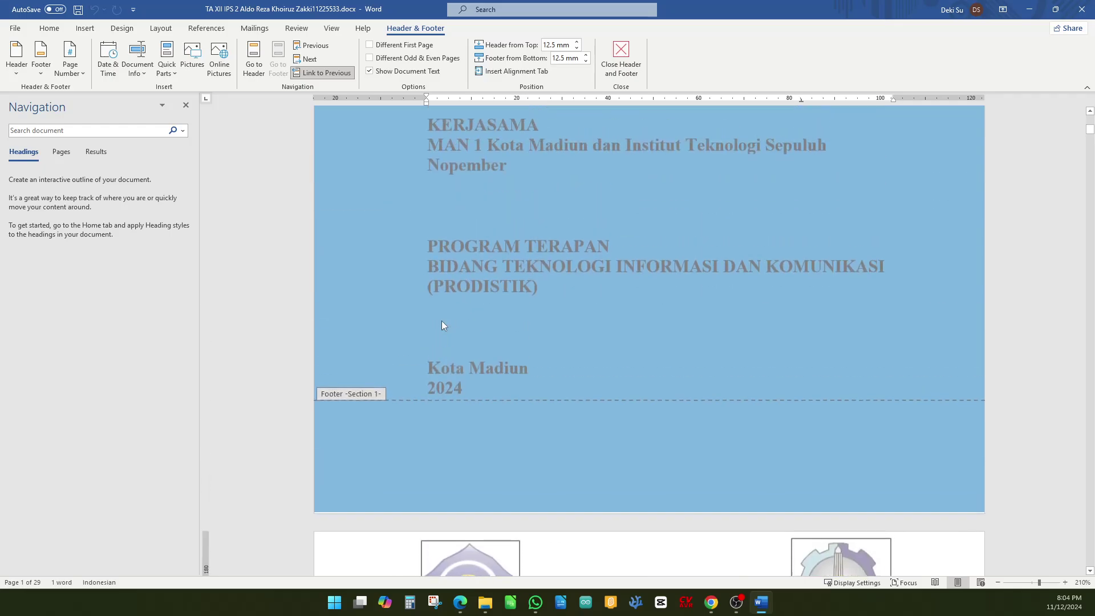
pyautogui.scroll(-16, 620, 371)
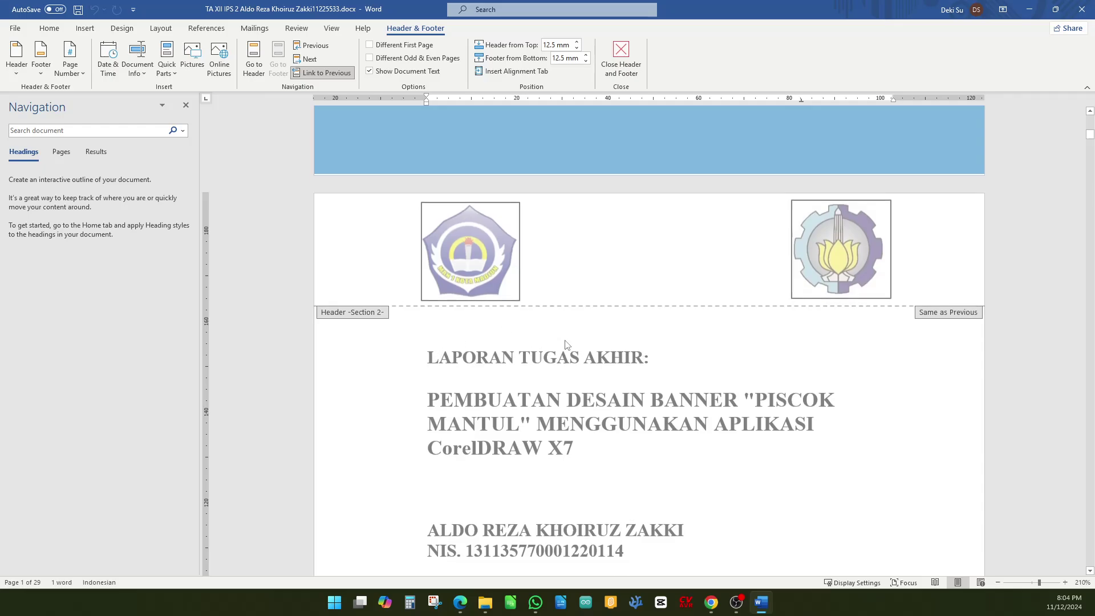
# - Examine the headers and footers of the front matter pages, from LEMBAR PERSETUJUAN through DAFTAR ISI and DAFTAR GAMBAR to BAB I
pyautogui.scroll(-20, 292, 359)
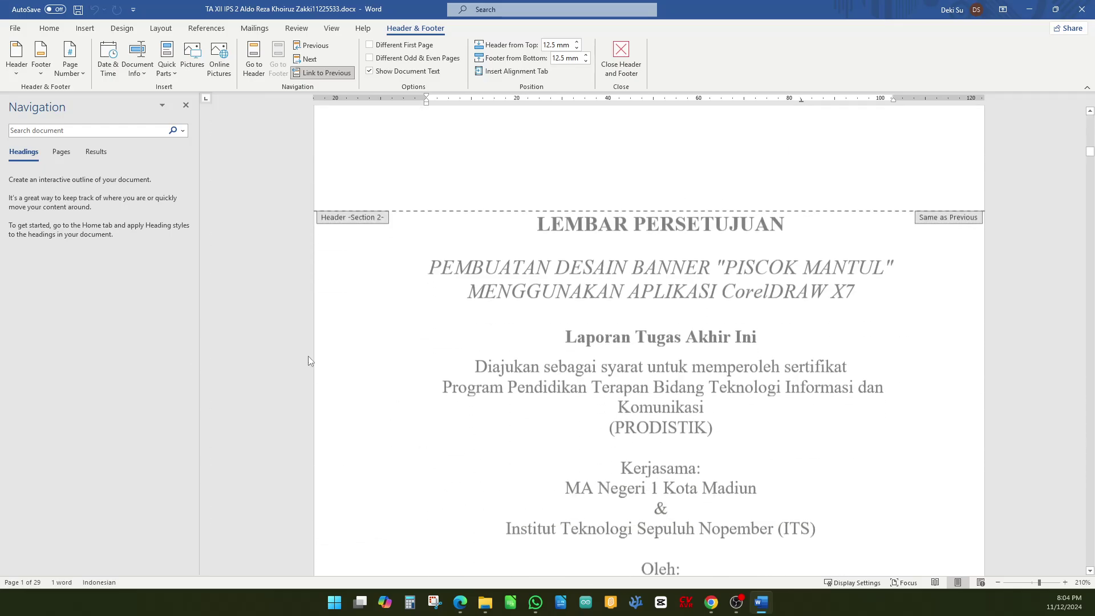
pyautogui.scroll(-20, 308, 360)
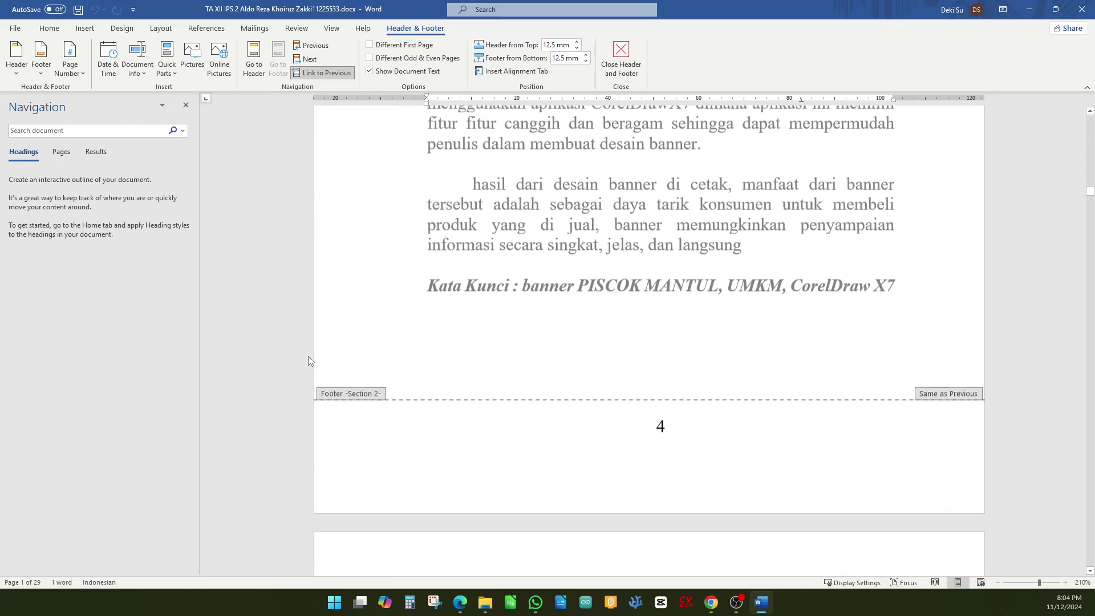
pyautogui.scroll(-1, 305, 363)
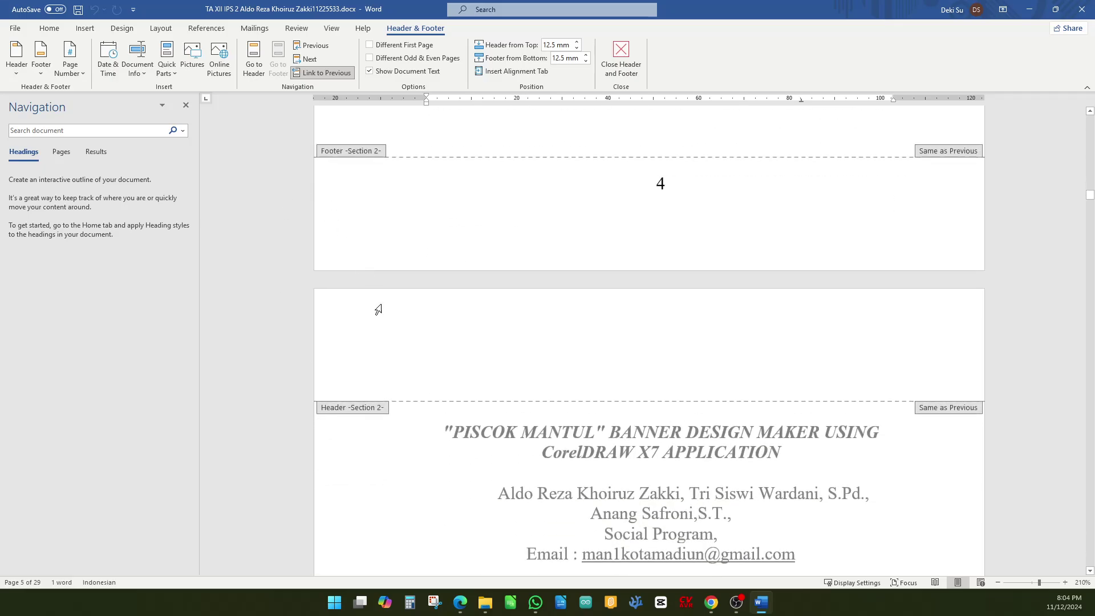
pyautogui.scroll(-20, 378, 309)
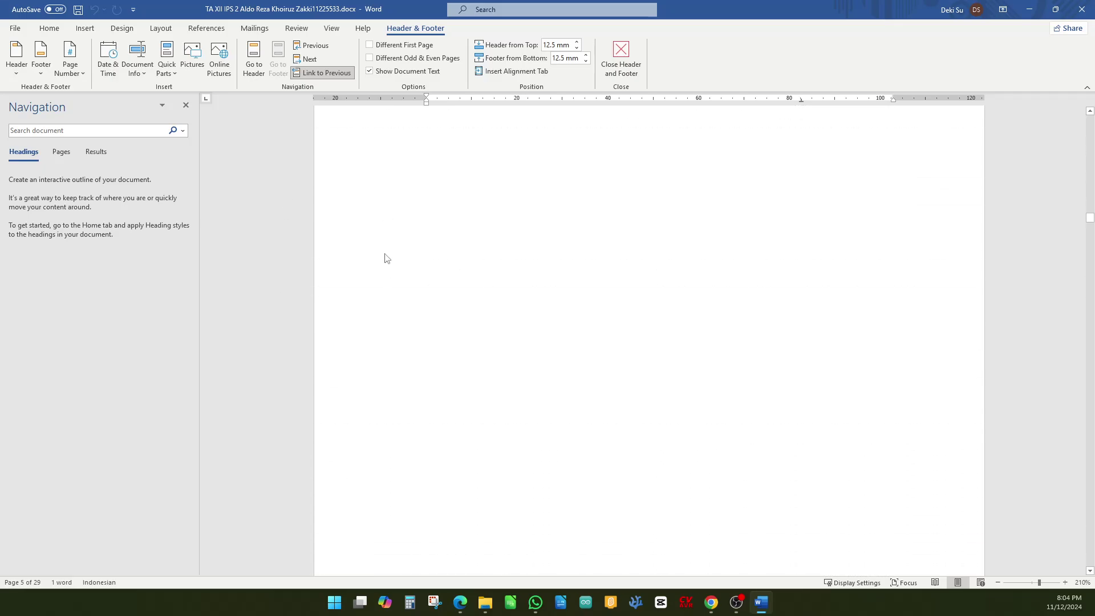
pyautogui.scroll(-20, 385, 259)
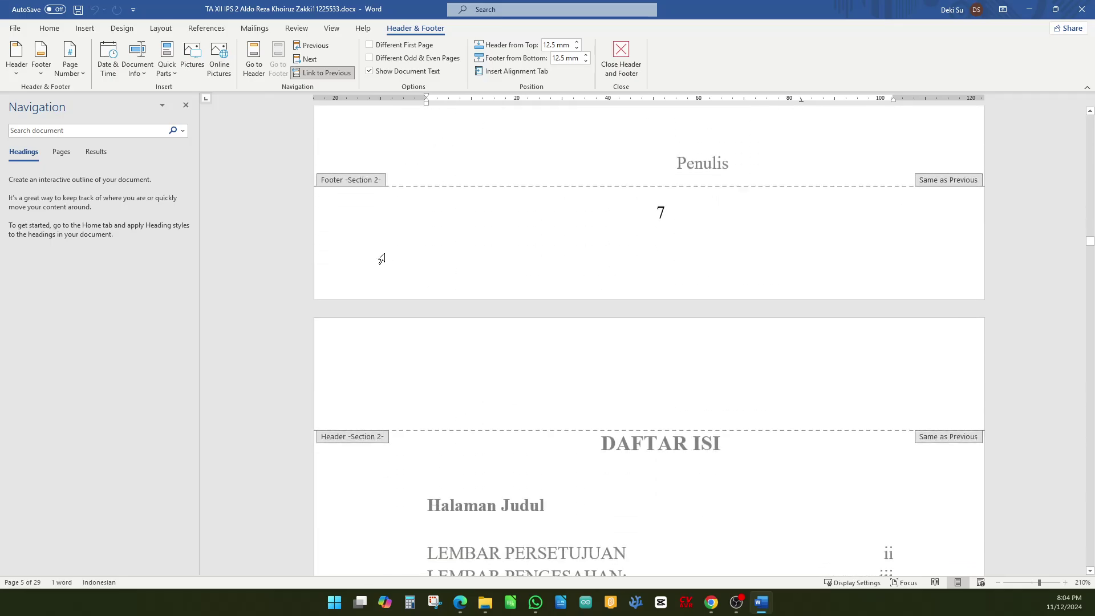
pyautogui.scroll(-4, 381, 259)
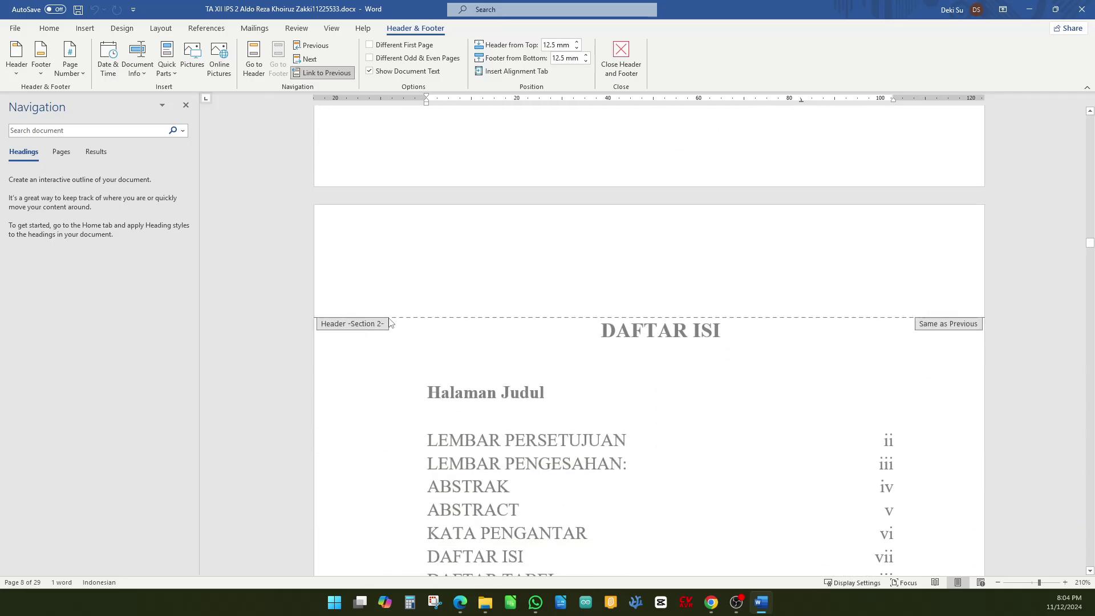
pyautogui.scroll(-20, 390, 323)
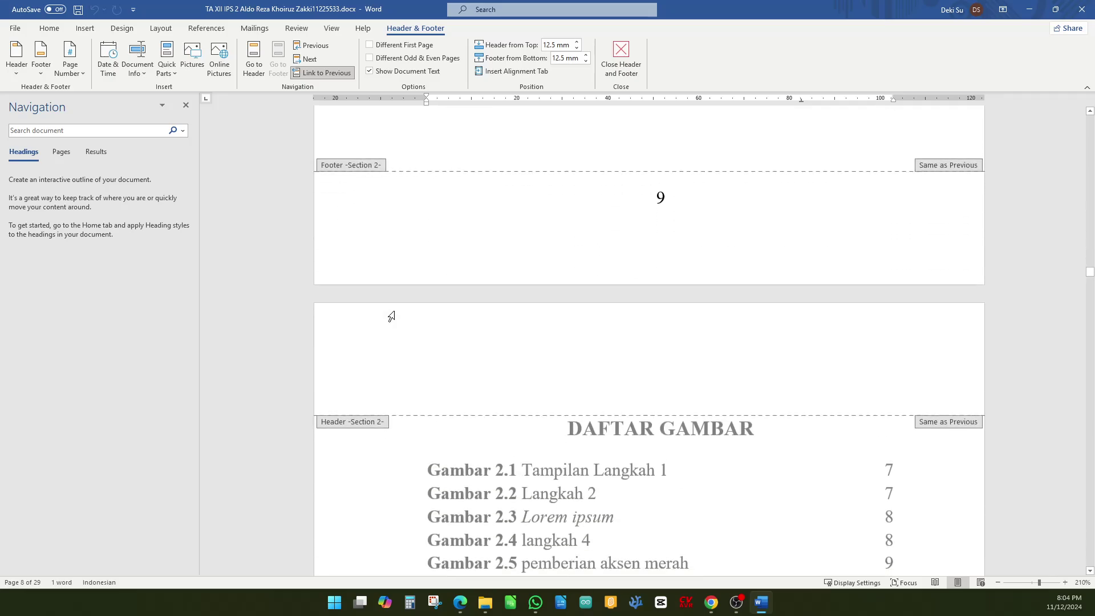
pyautogui.scroll(-10, 391, 316)
pyautogui.scroll(-20, 412, 148)
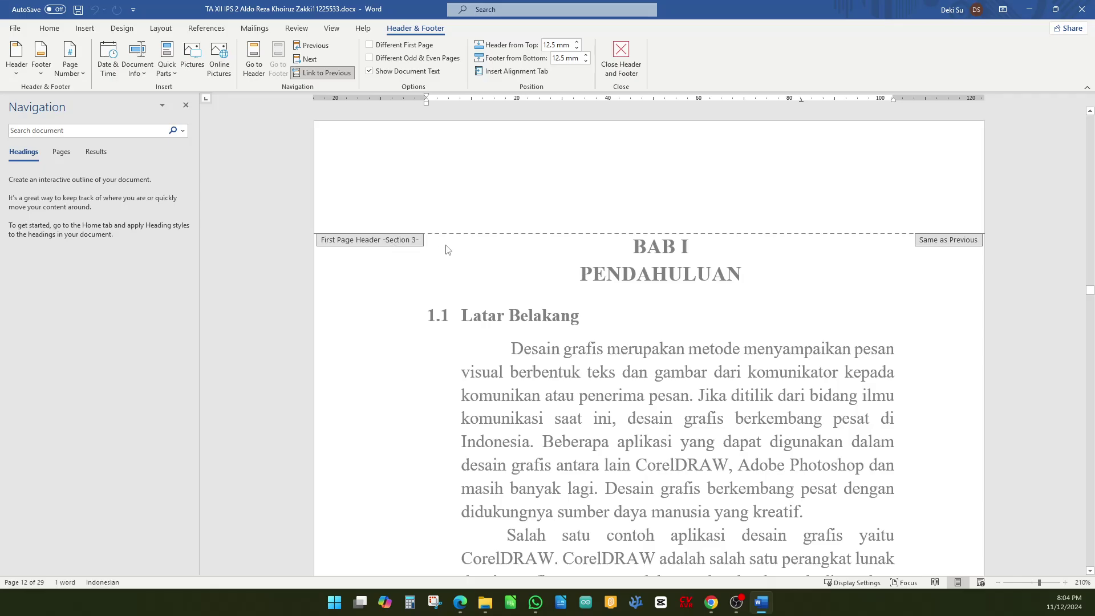
# - Examine the section labels and page number positions in the headers and footers of chapters BAB I and BAB II
pyautogui.scroll(-13, 446, 249)
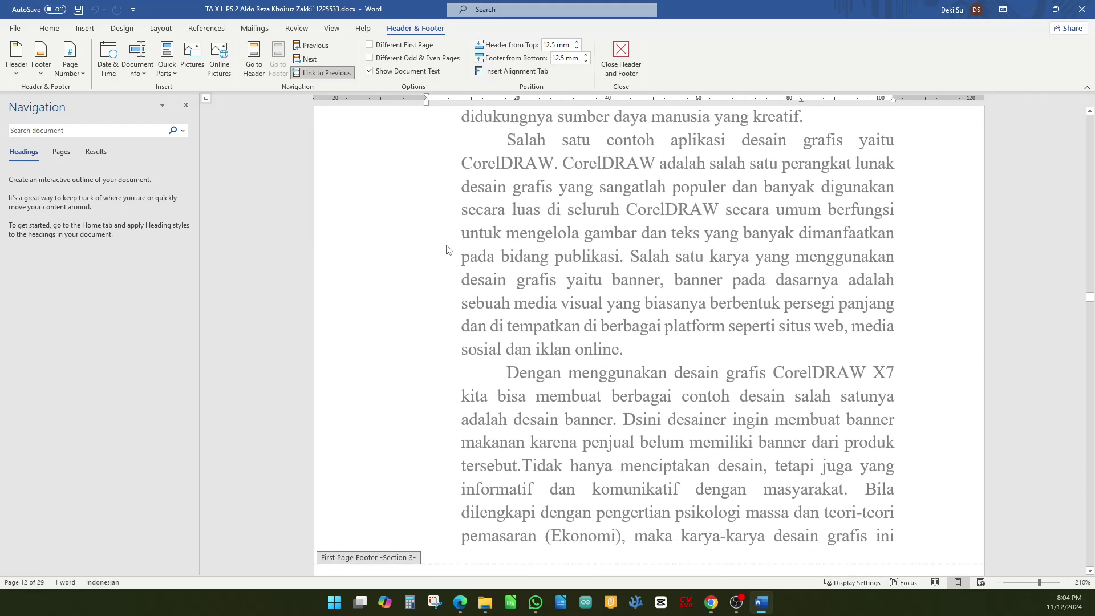
pyautogui.scroll(-20, 446, 249)
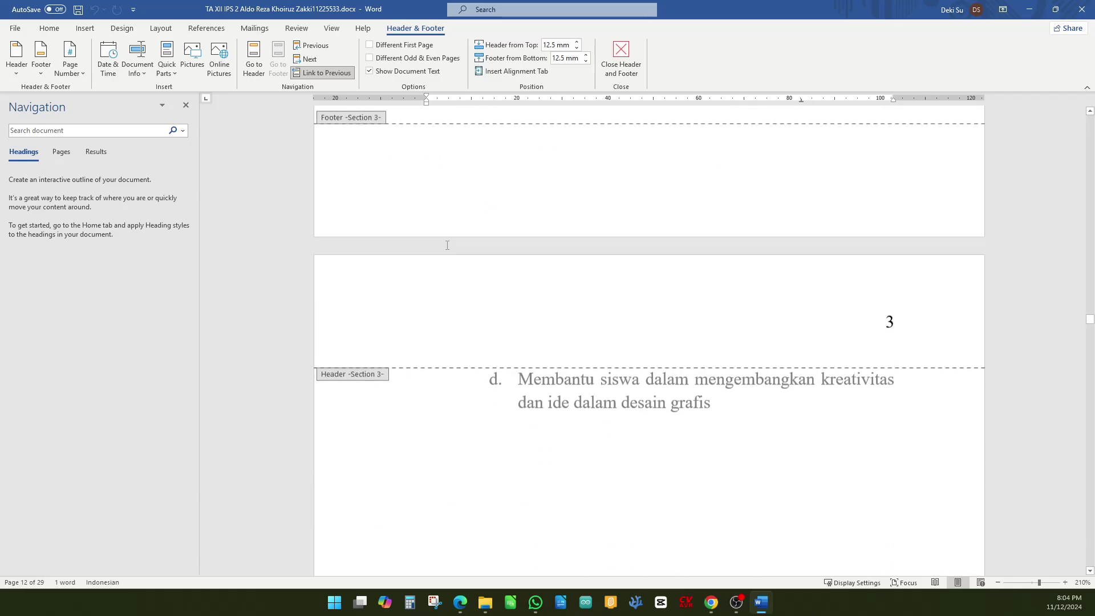
pyautogui.scroll(-20, 447, 246)
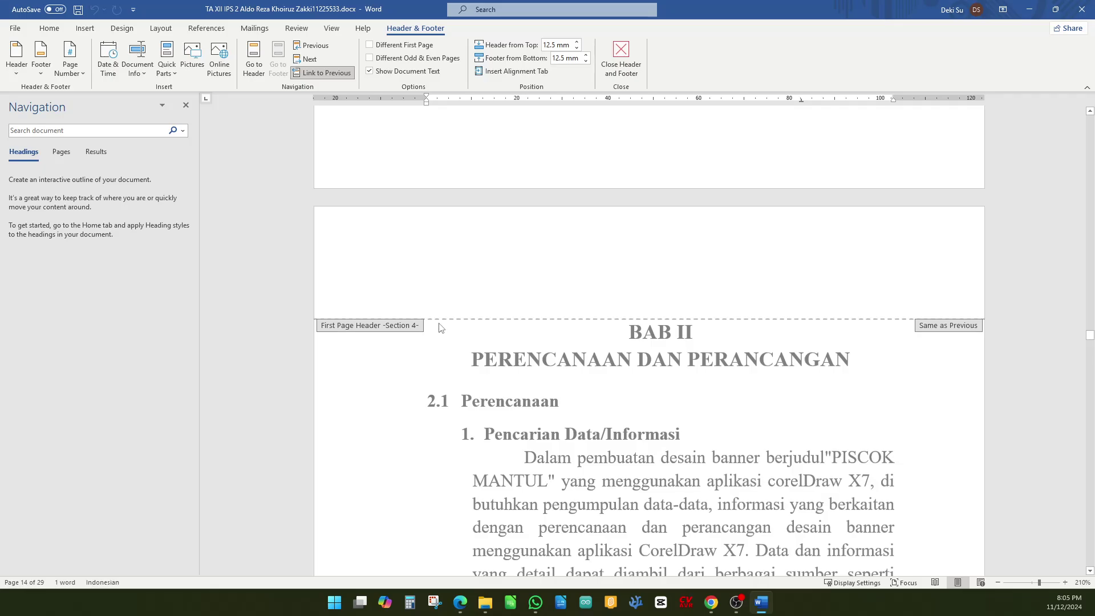
pyautogui.scroll(-20, 439, 328)
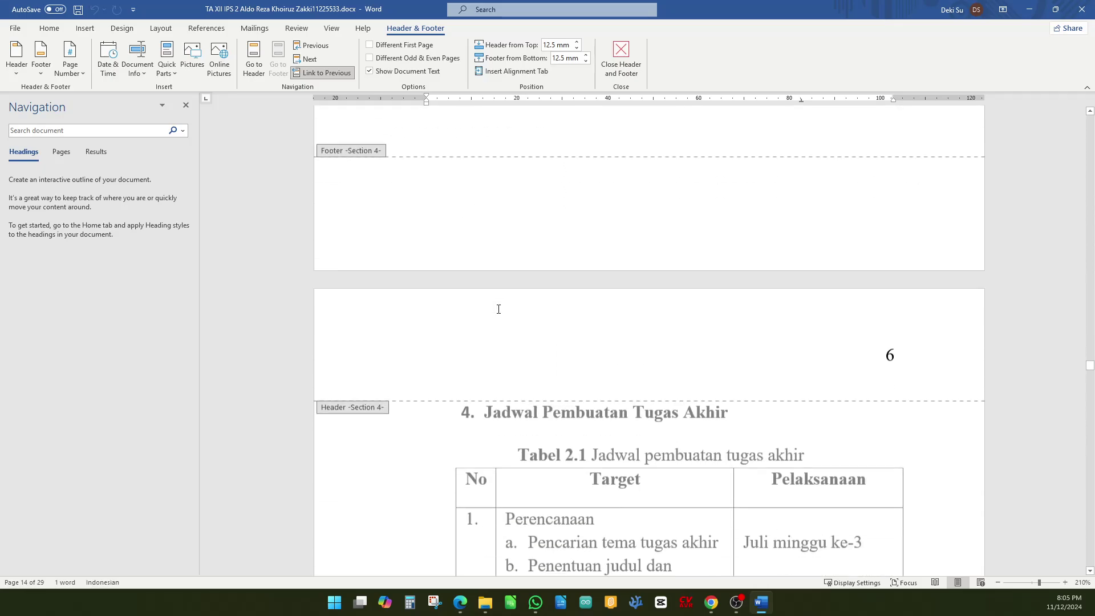
pyautogui.scroll(-20, 498, 309)
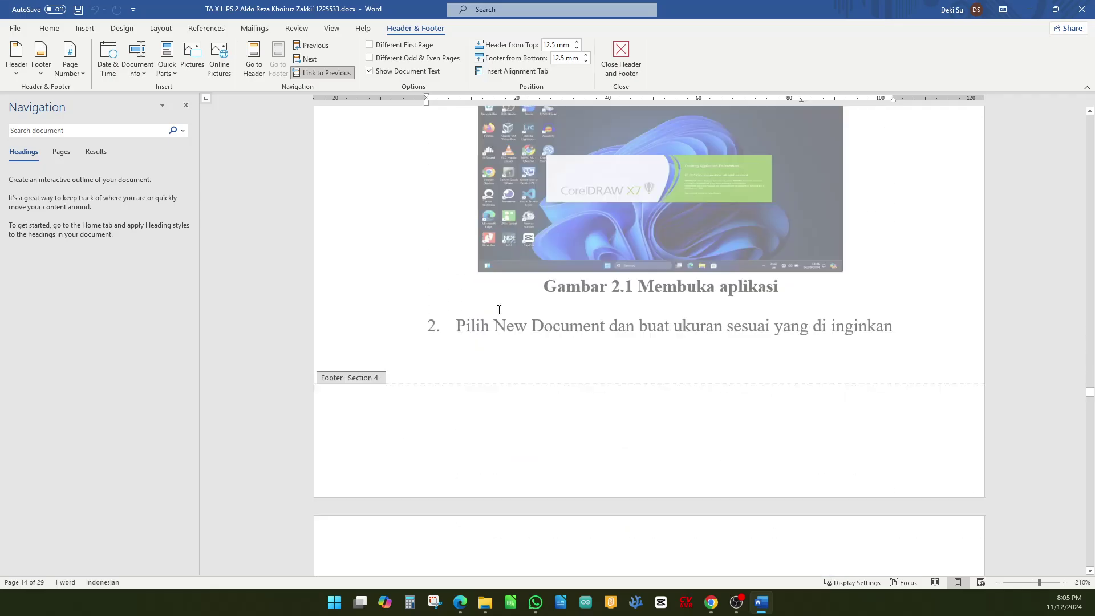
pyautogui.scroll(-20, 499, 311)
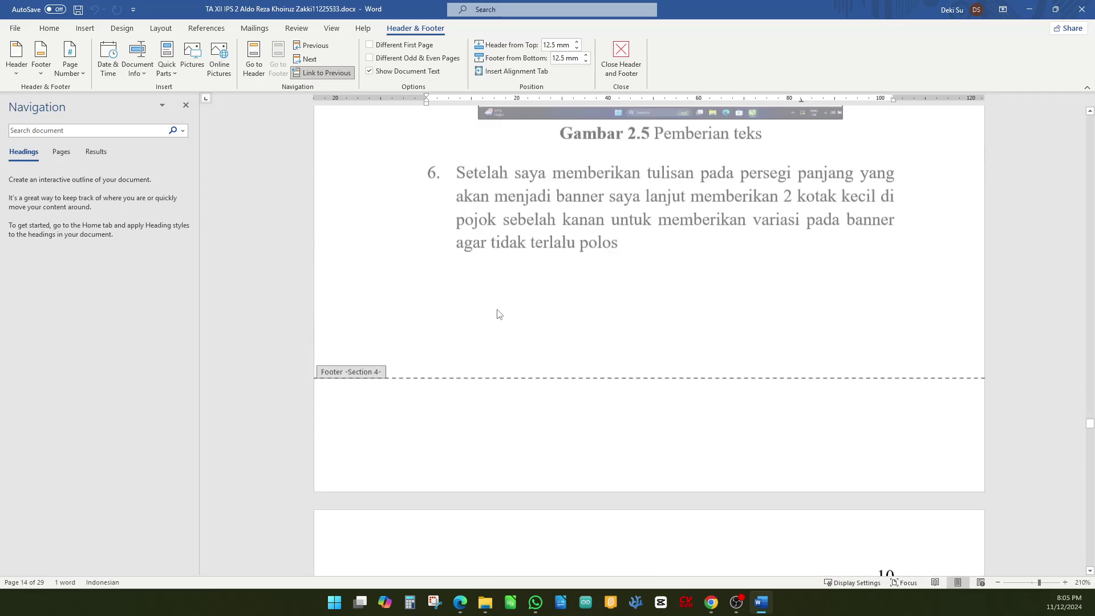
pyautogui.scroll(-20, 498, 314)
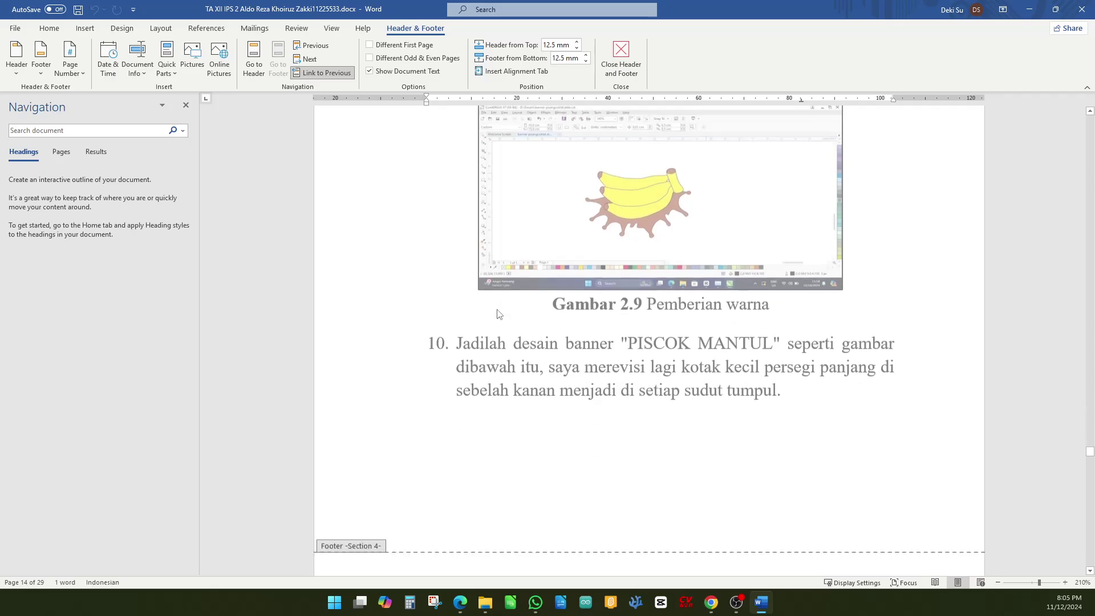
pyautogui.scroll(-20, 499, 314)
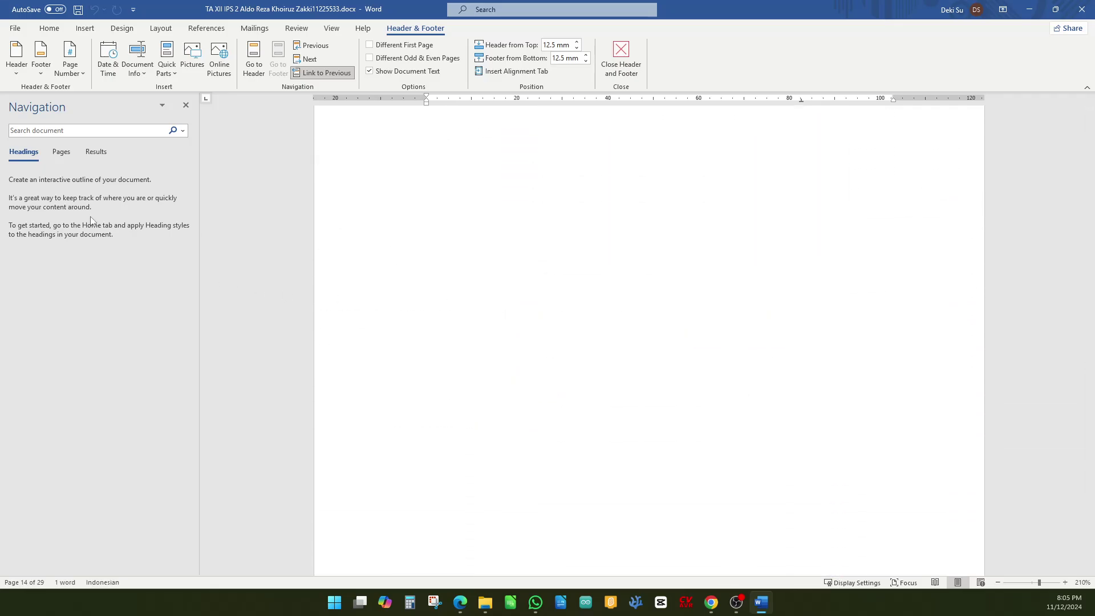
# - Examine the section labels and page numbers of BAB III, BAB IV, DAFTAR PUSTAKA and the BIOGRAFI PENULIS page
pyautogui.scroll(-15, 435, 281)
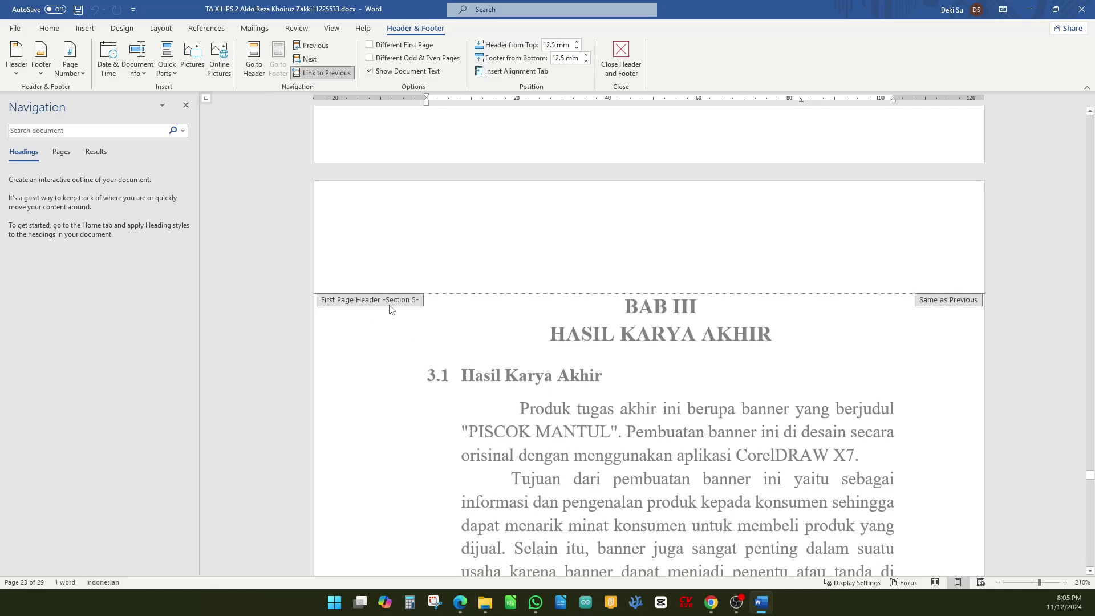
pyautogui.scroll(-2, 391, 308)
pyautogui.scroll(-20, 401, 208)
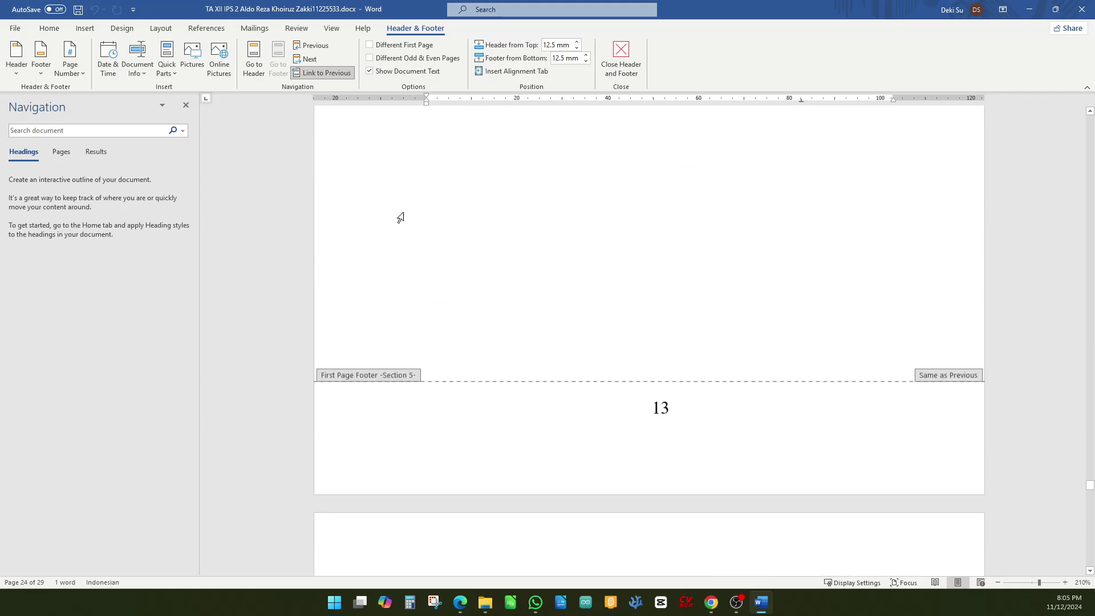
pyautogui.scroll(-6, 429, 232)
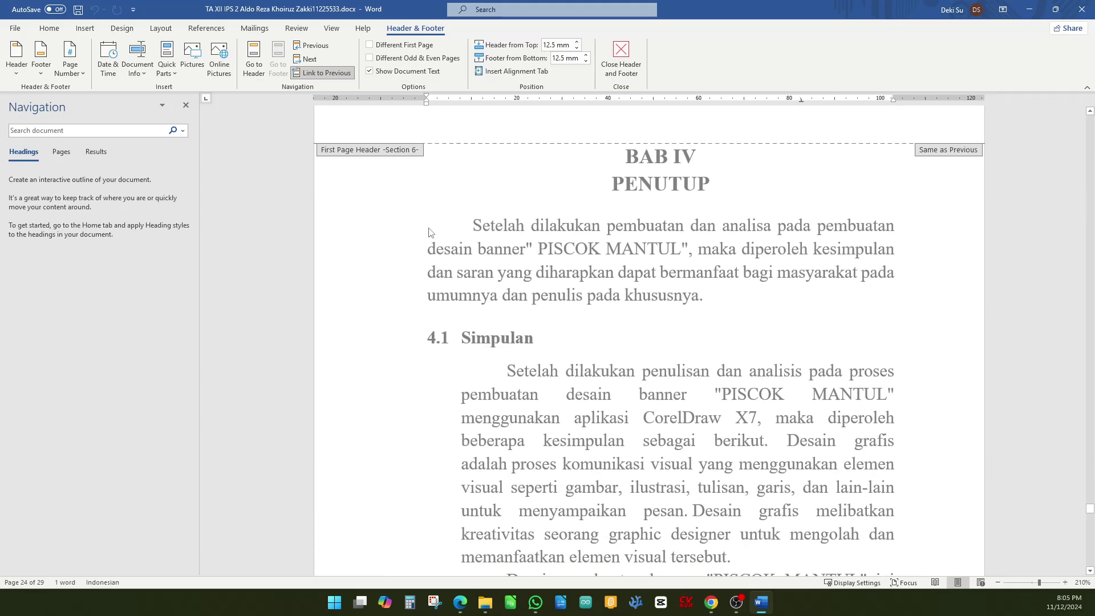
pyautogui.scroll(-20, 428, 187)
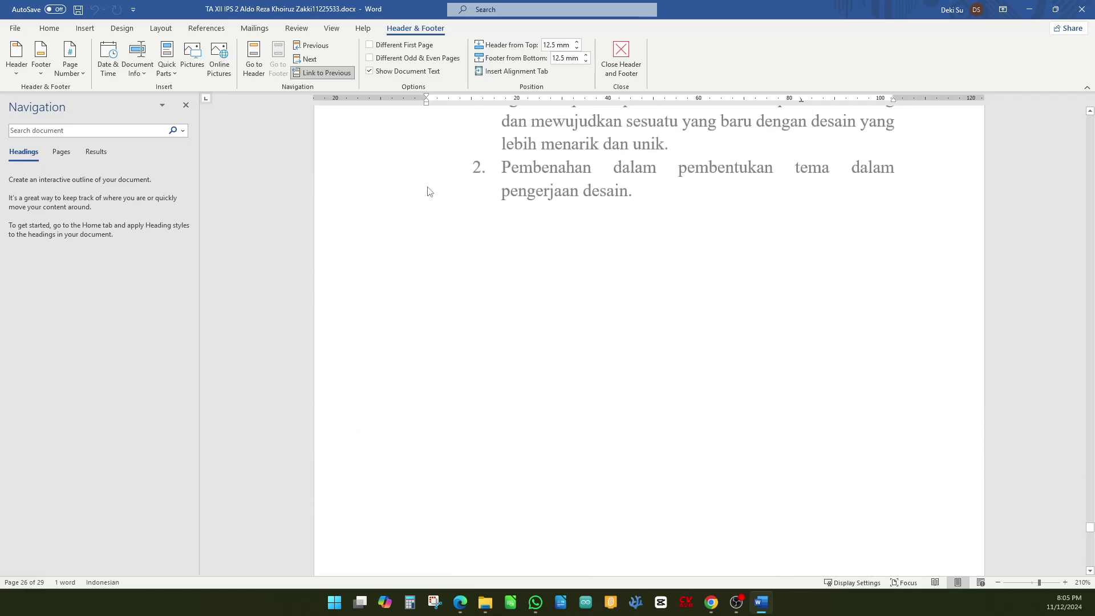
pyautogui.scroll(1, 429, 192)
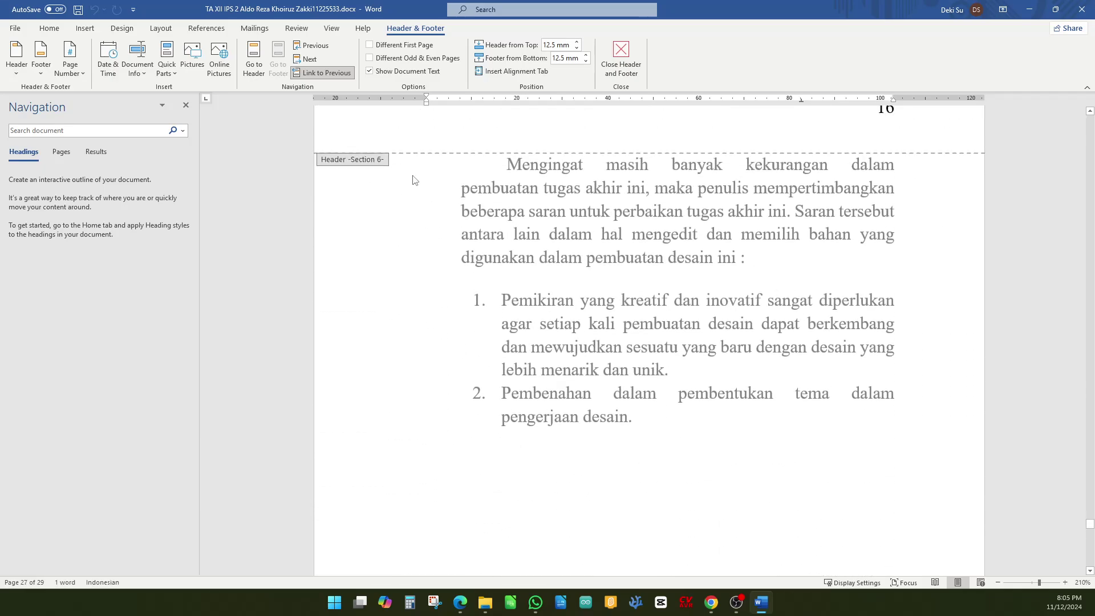
pyautogui.scroll(-5, 414, 180)
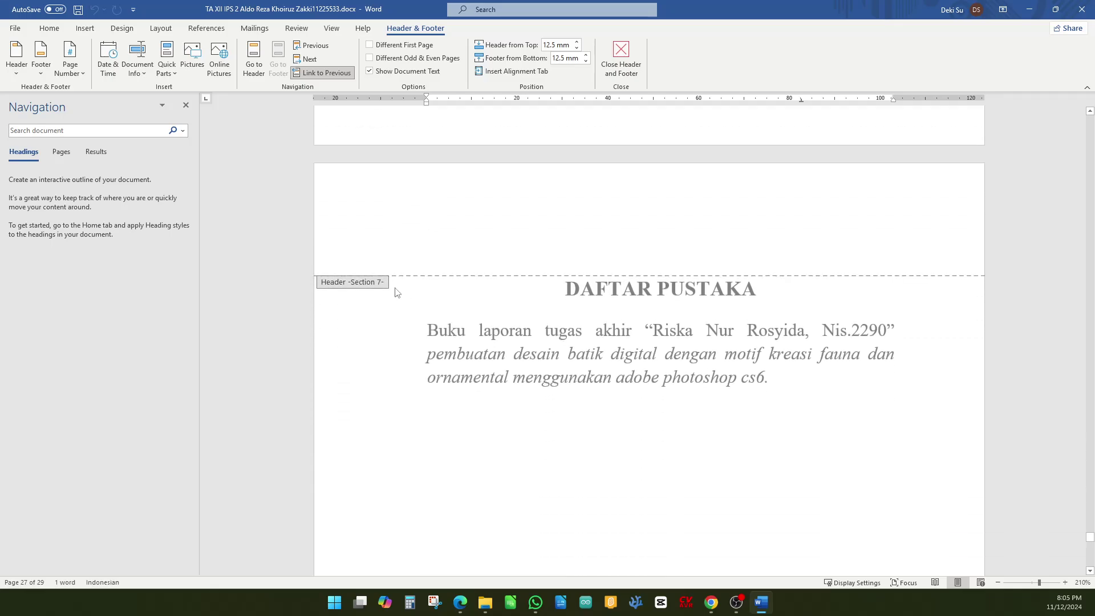
pyautogui.scroll(-2, 398, 293)
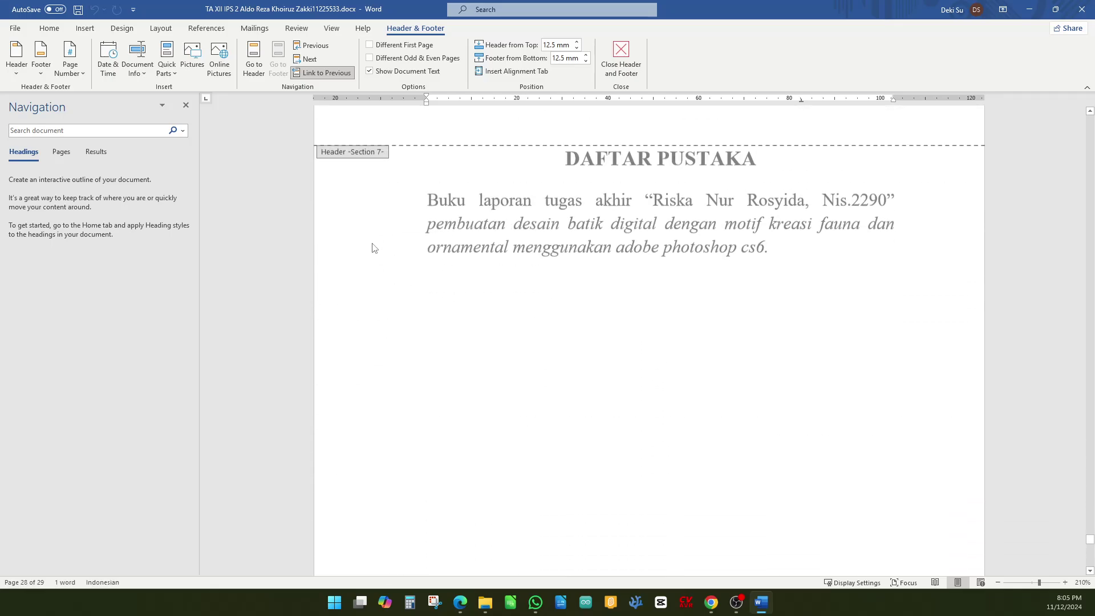
pyautogui.scroll(-10, 374, 248)
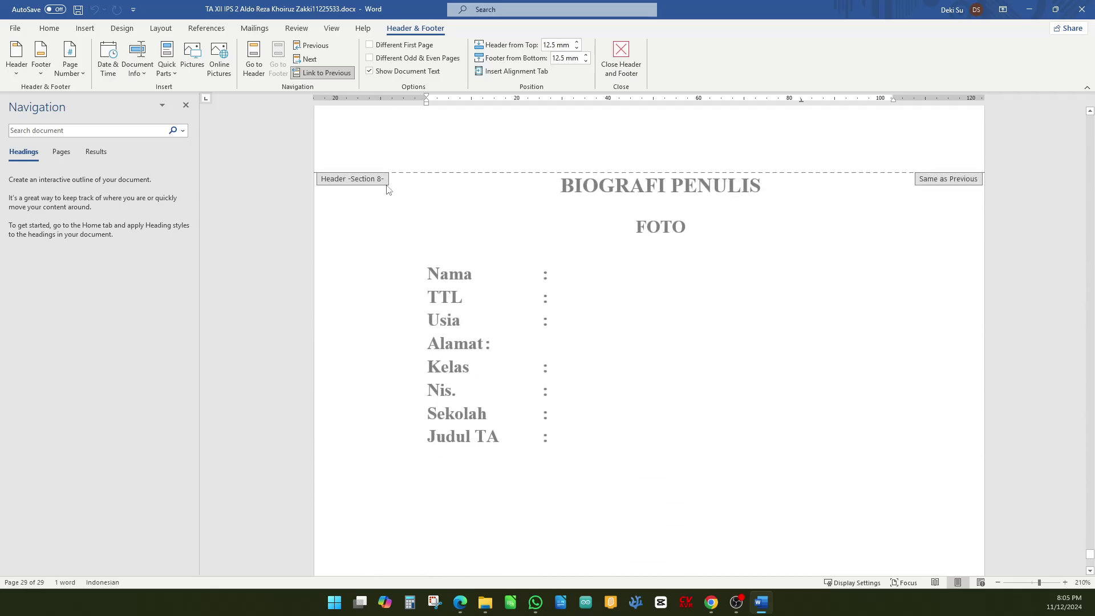
# - Return to the title page's Section 2 footer, delete its page number and undo the deletion
pyautogui.moveTo(1090, 554); pyautogui.dragTo(1090, 121)
pyautogui.scroll(-10, 725, 225)
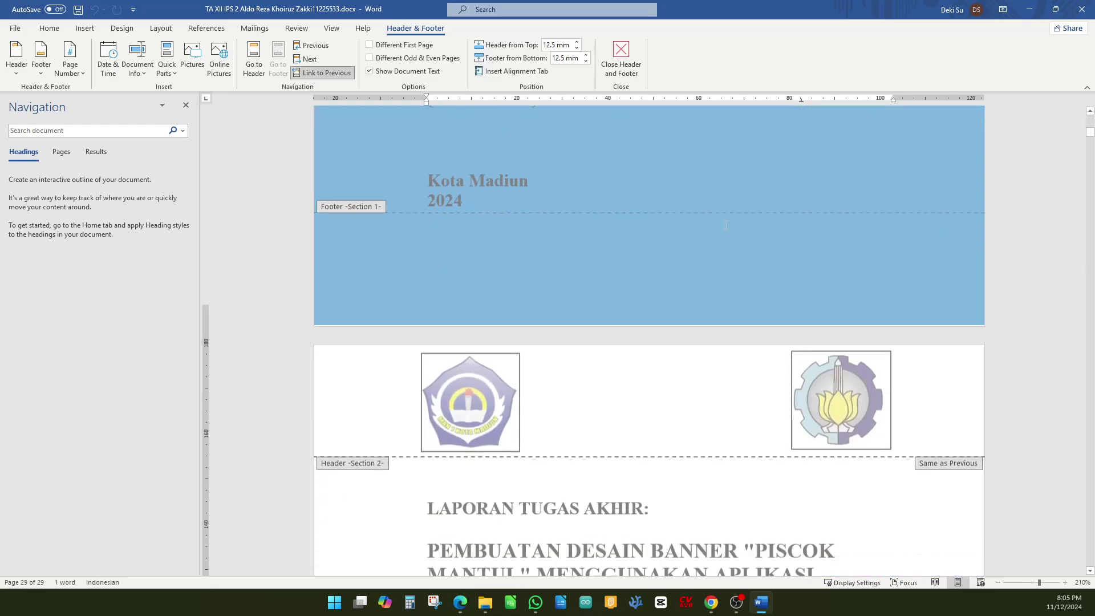
pyautogui.click(692, 335)
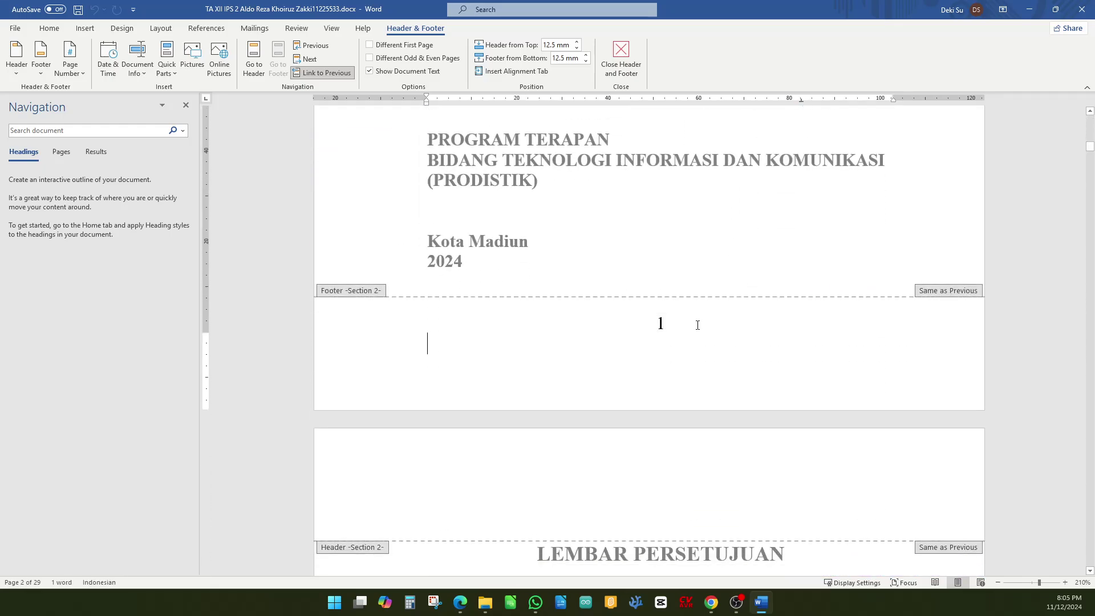
pyautogui.click(649, 322)
pyautogui.moveTo(632, 324); pyautogui.dragTo(693, 312)
pyautogui.click(666, 332)
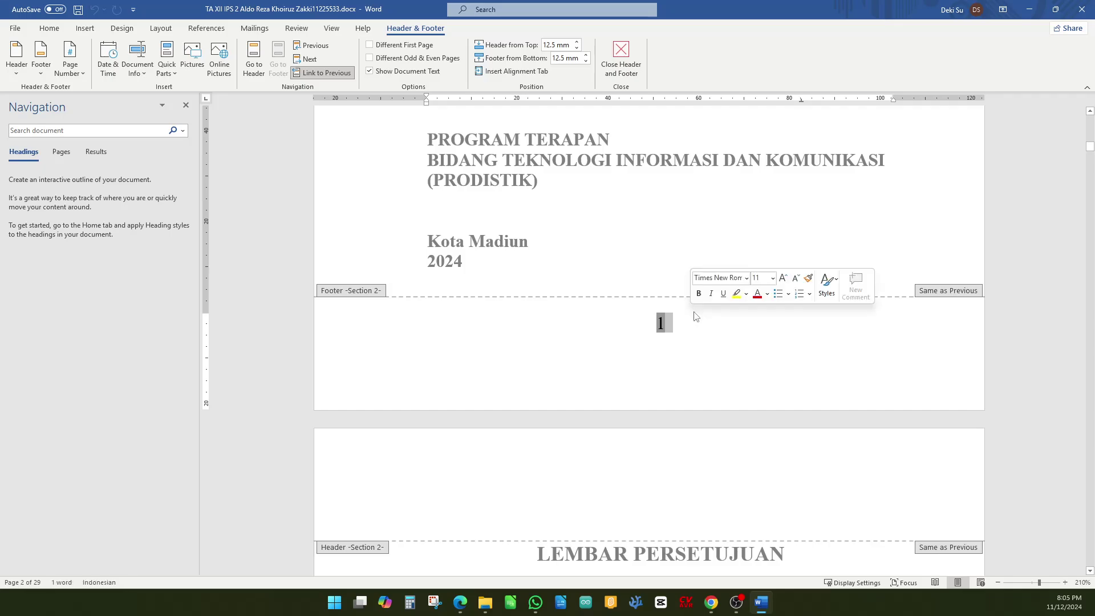
pyautogui.press('Delete')
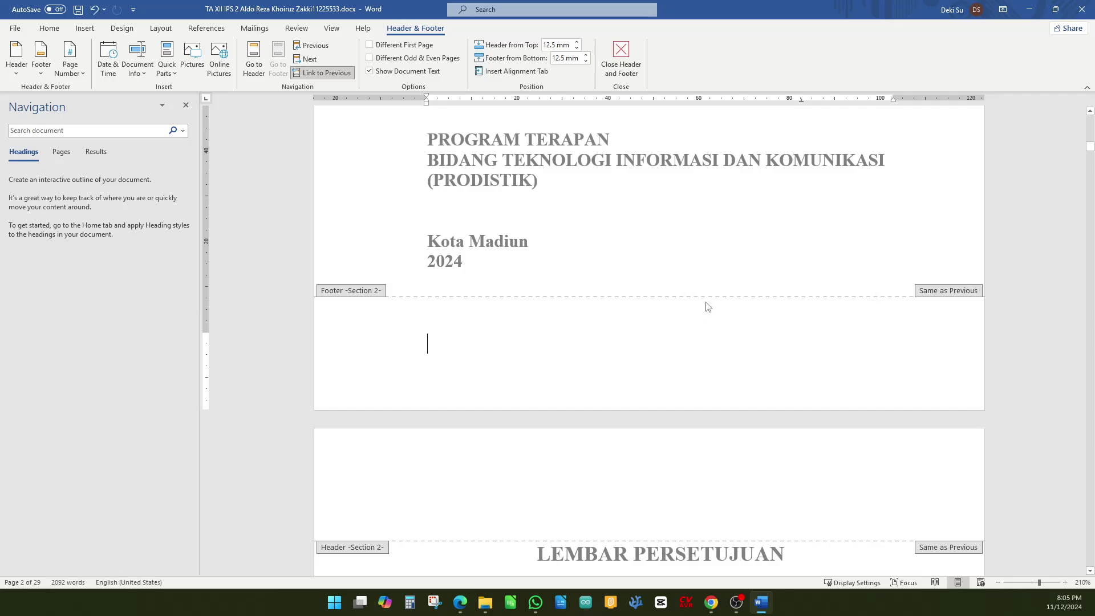
pyautogui.hotkey('ctrl', 'z')
# - Replace the page number in the title page's footer with a typed "i" and check the footers of the following pages
pyautogui.write('i')
pyautogui.scroll(-15, 656, 313)
pyautogui.scroll(15, 673, 285)
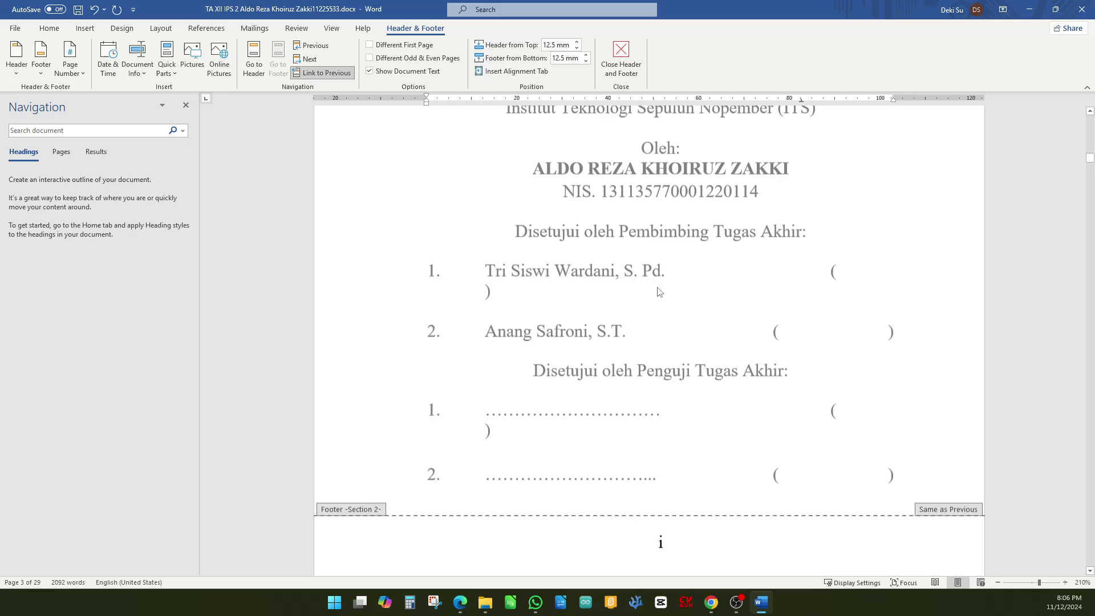
# - Replace the typed "i" in the title page's Section 2 footer with an automatic bottom-of-page number in the centred Plain Number 2 style
pyautogui.doubleClick(664, 264)
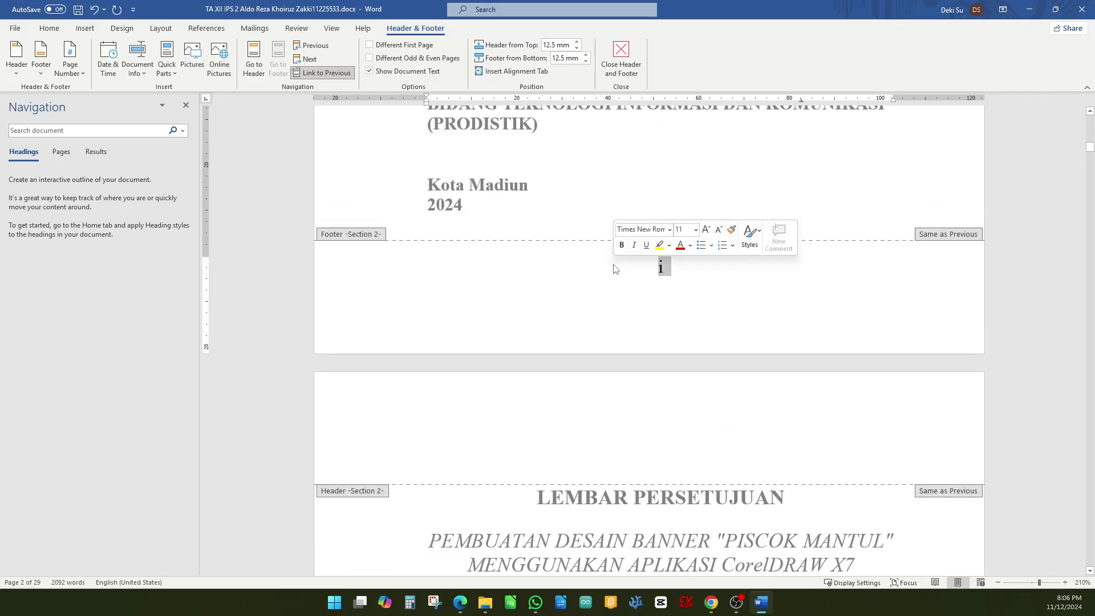
pyautogui.press('BackSpace')
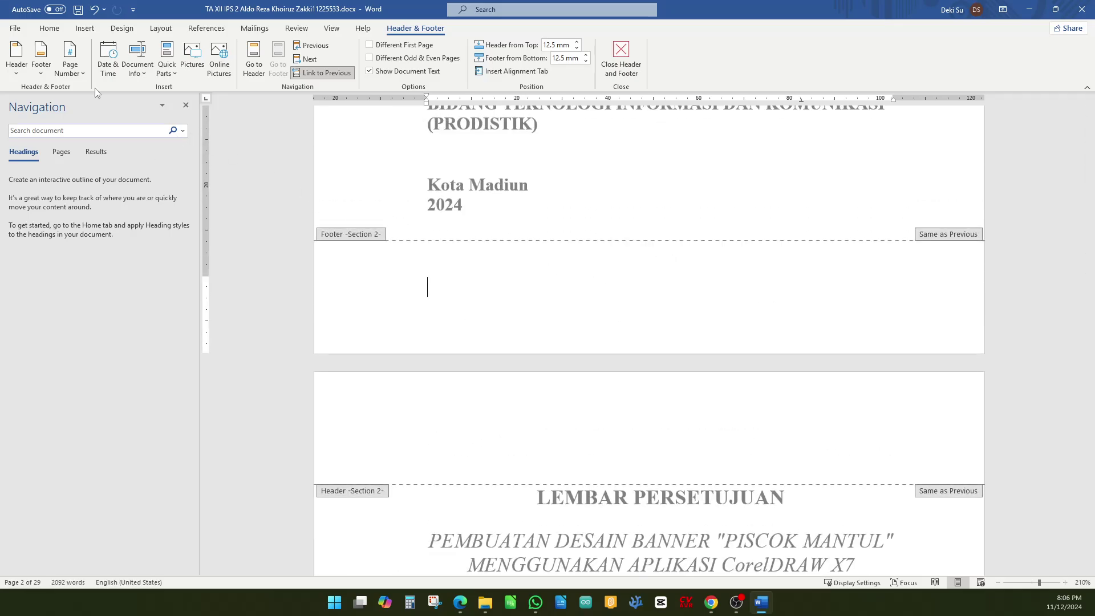
pyautogui.click(68, 62)
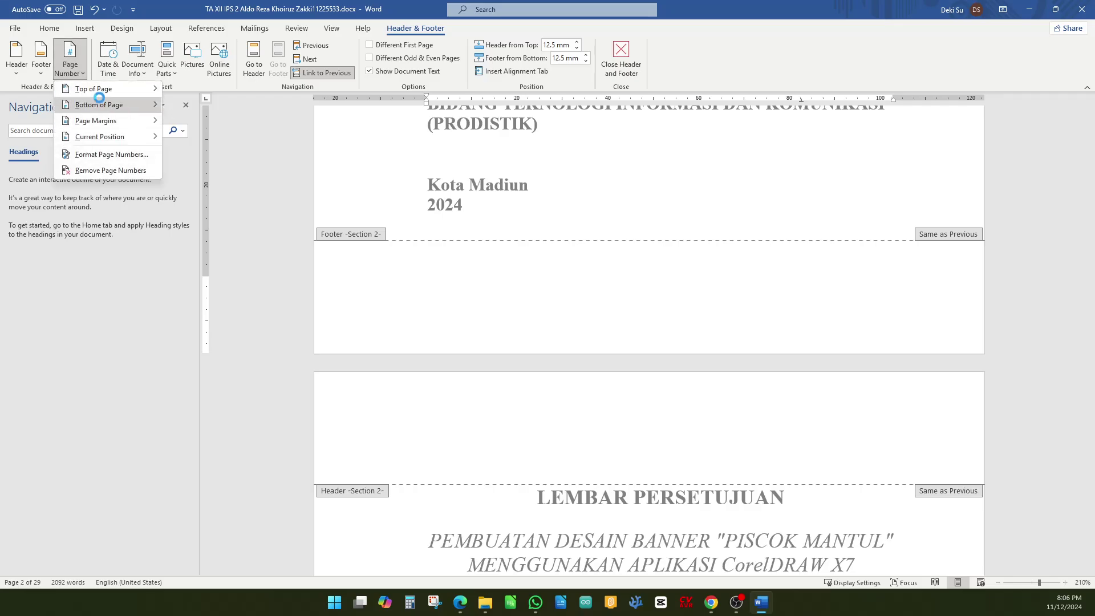
pyautogui.moveTo(102, 105)
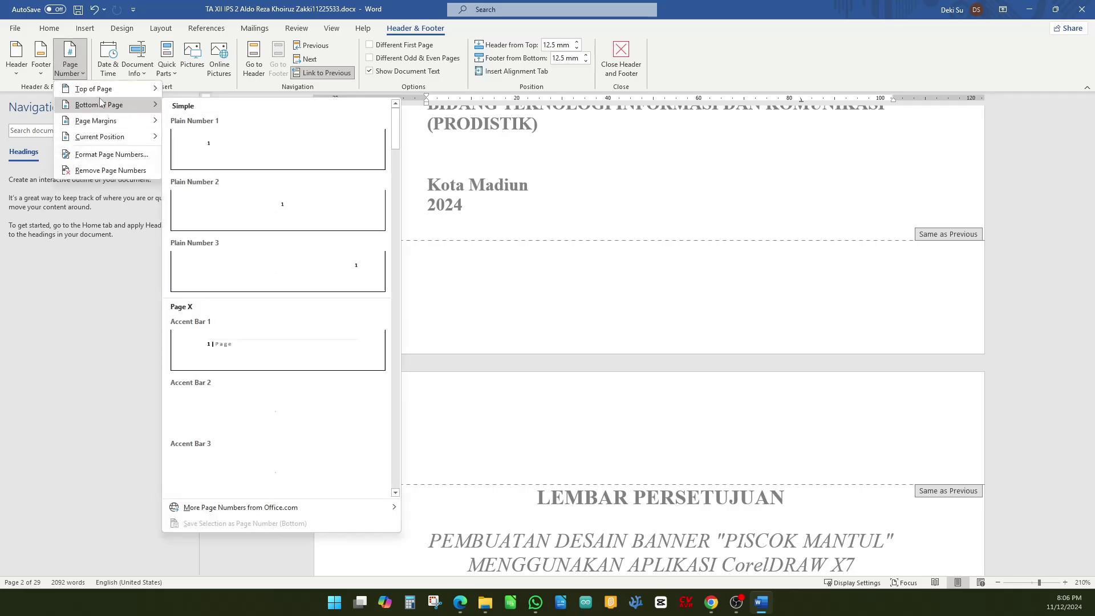
pyautogui.click(295, 209)
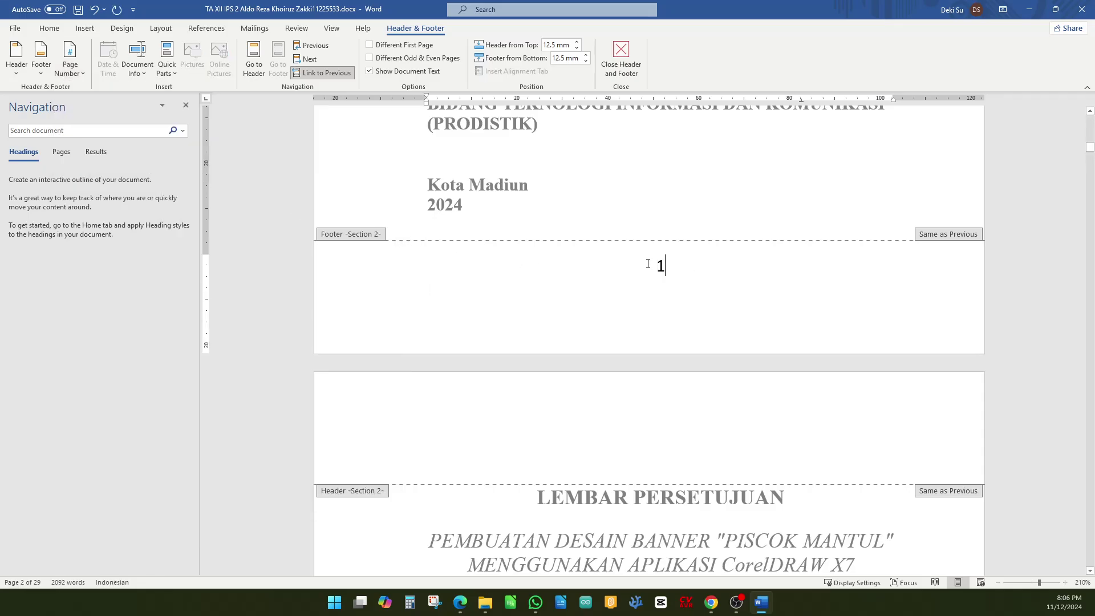
# - Set the number format of the title page's footer page number to lowercase Roman numerals (i, ii, iii, ...)
pyautogui.doubleClick(648, 263)
pyautogui.click(77, 73)
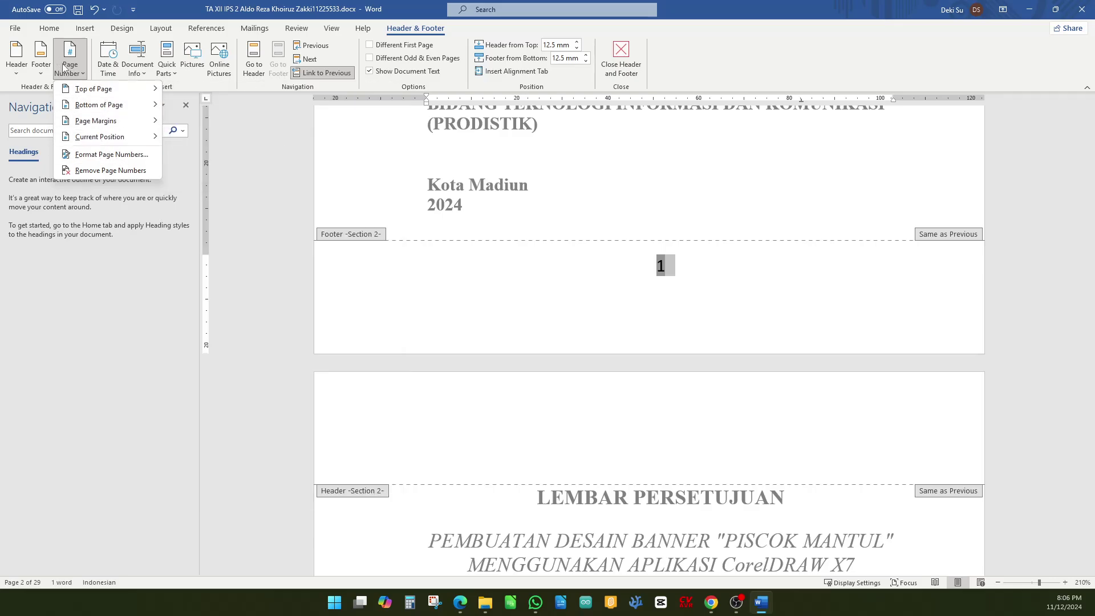
pyautogui.click(112, 155)
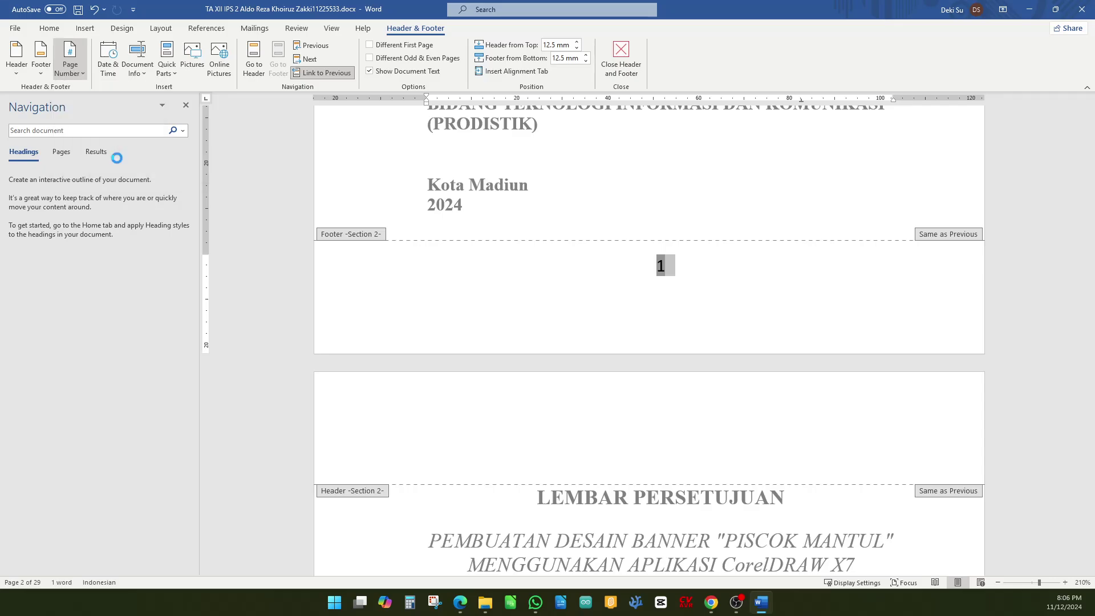
pyautogui.click(550, 234)
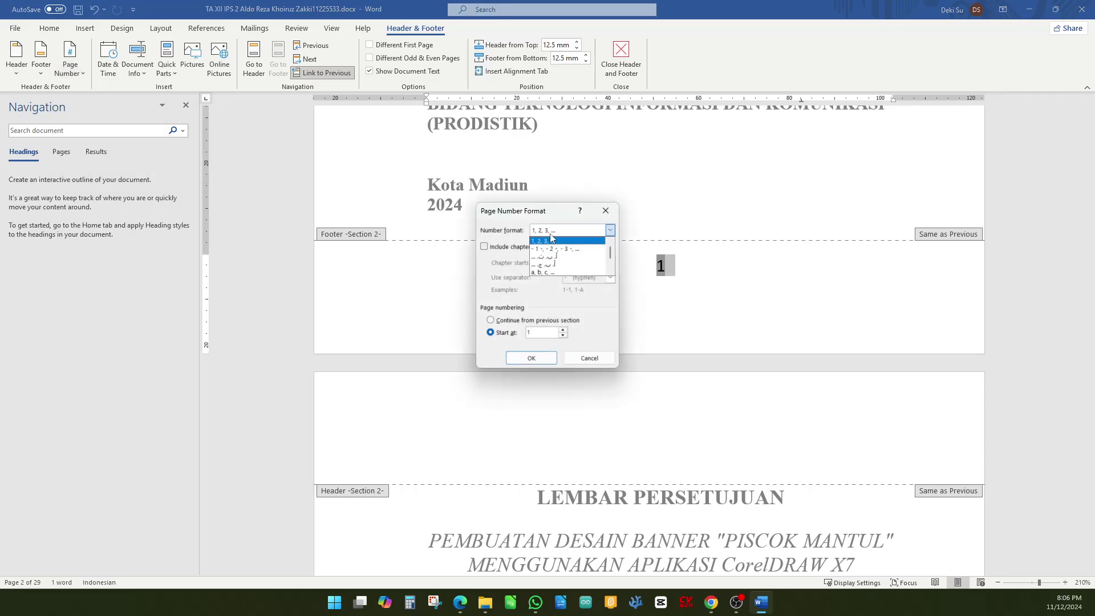
pyautogui.scroll(-2, 558, 253)
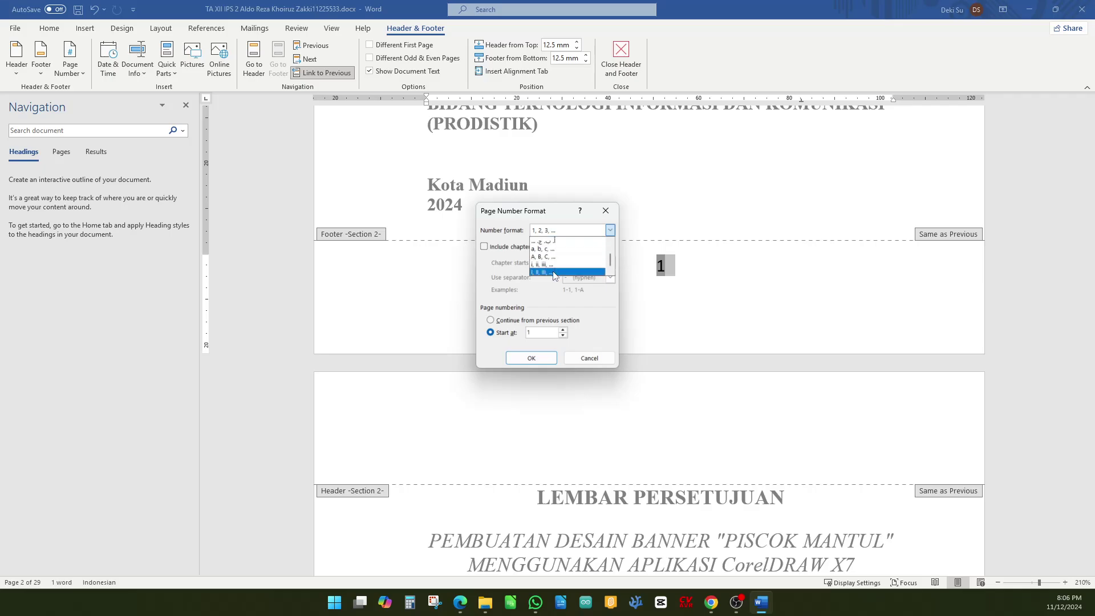
pyautogui.click(560, 265)
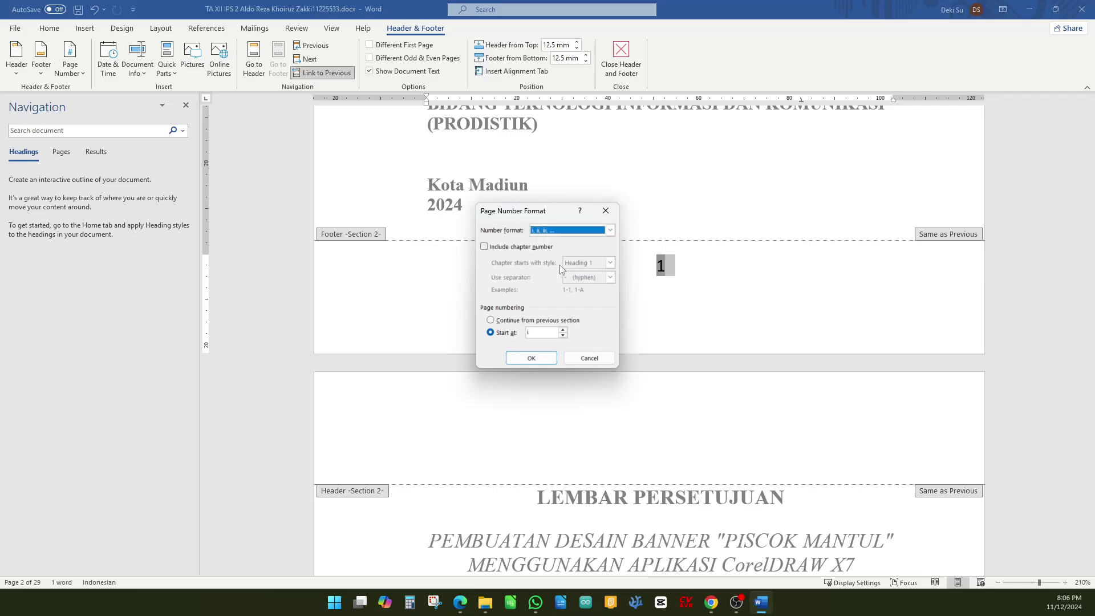
pyautogui.click(546, 361)
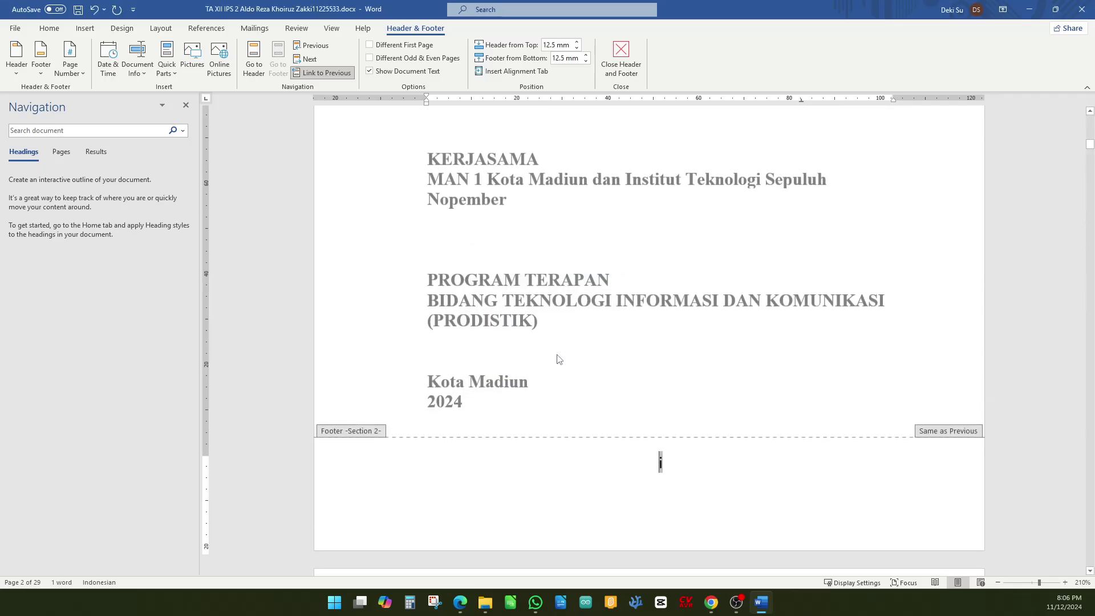
# - Set the font of the title page's footer page number to Times New Roman
pyautogui.scroll(-15, 667, 456)
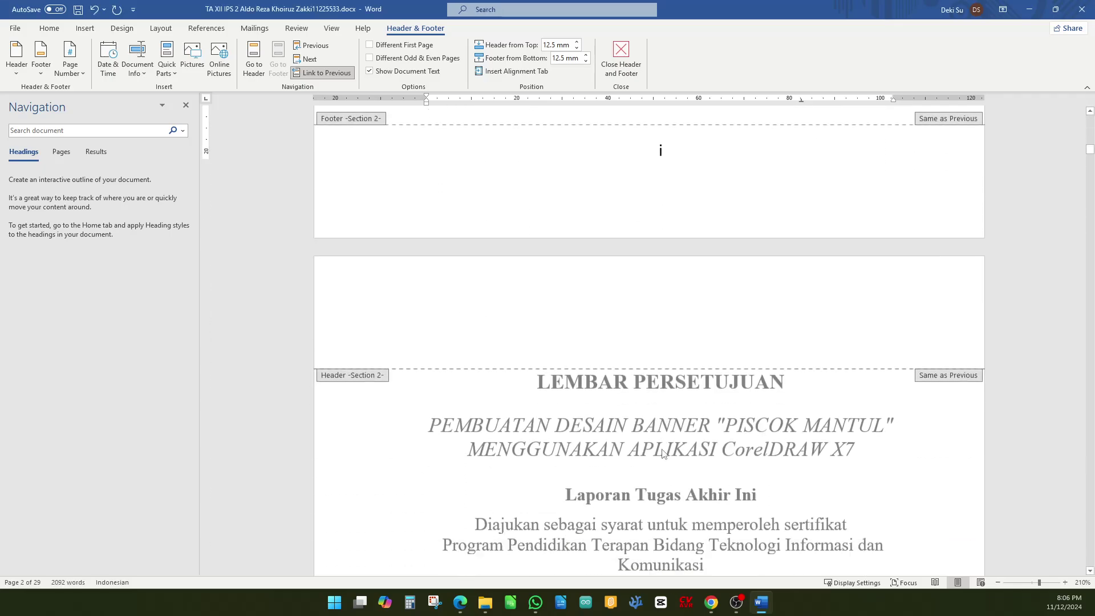
pyautogui.scroll(5, 640, 285)
pyautogui.scroll(10, 641, 285)
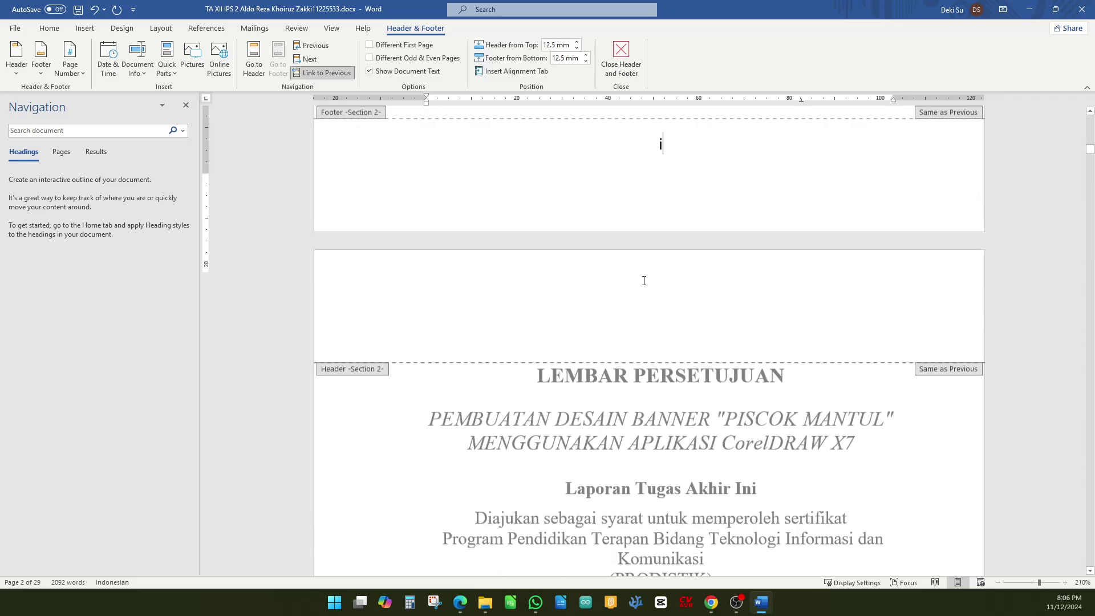
pyautogui.doubleClick(660, 297)
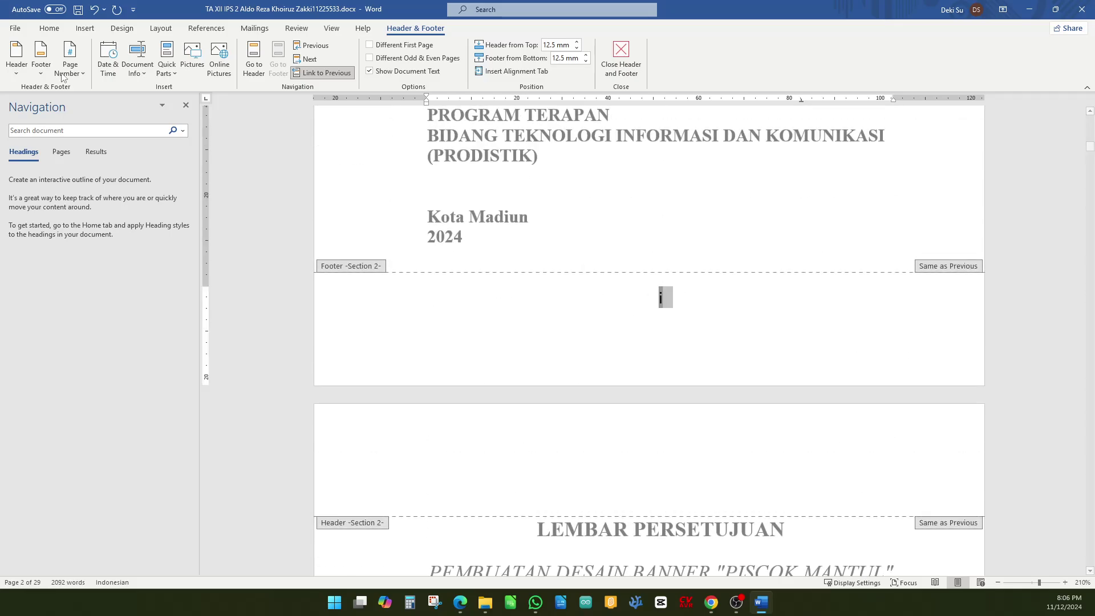
pyautogui.click(49, 28)
pyautogui.click(121, 50)
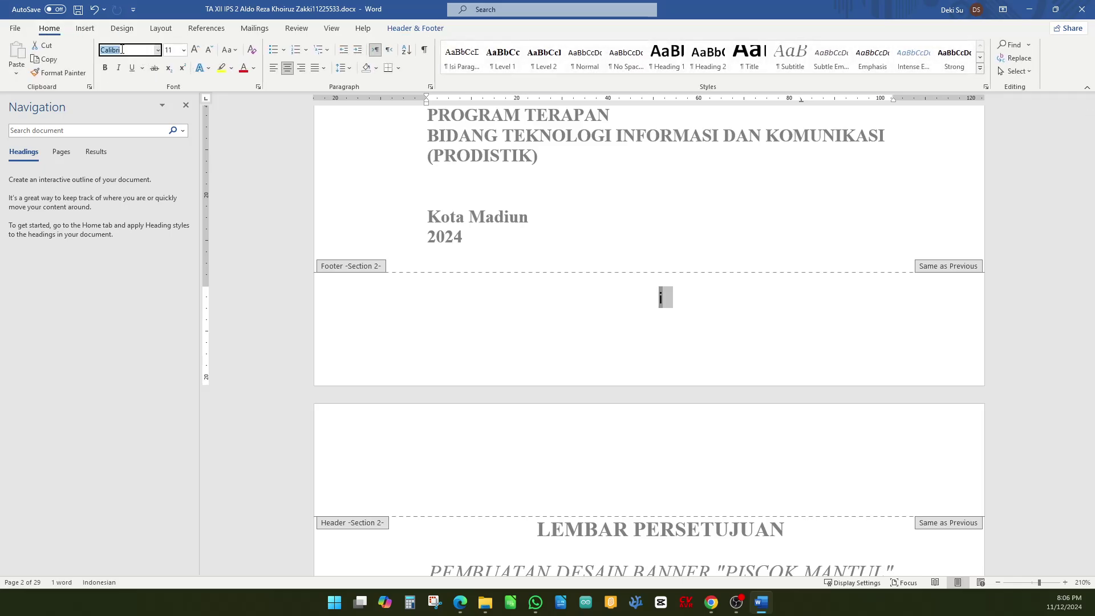
pyautogui.write('Times New Roma')
pyautogui.press('Tab')
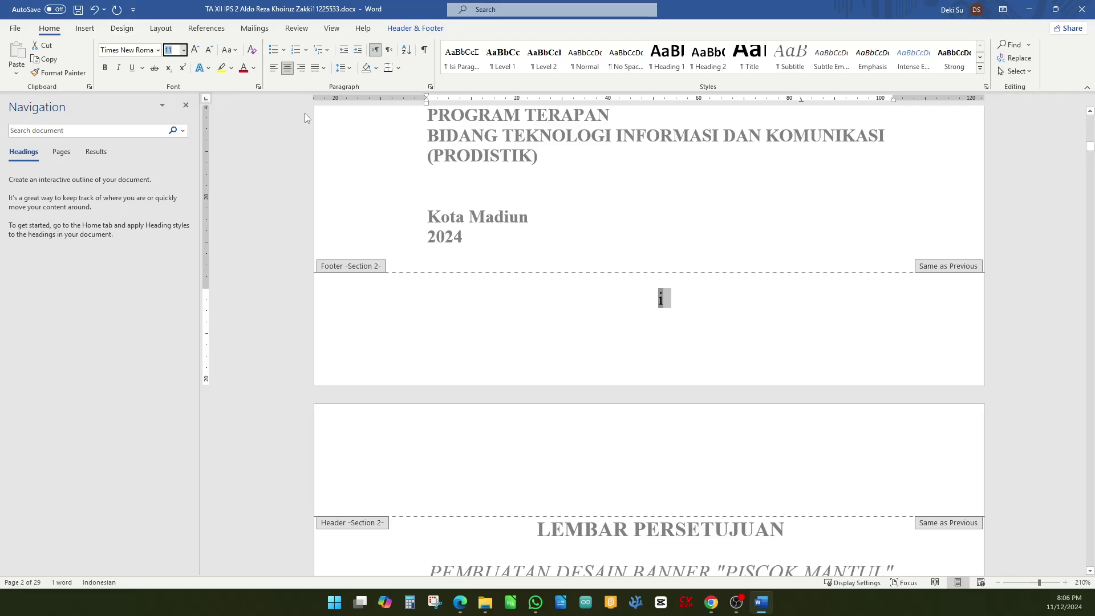
pyautogui.press('Return')
pyautogui.click(689, 297)
# - Check the Roman page numbers in the Section 2 footers from the title page through the front matter up to BAB I
pyautogui.scroll(-15, 678, 296)
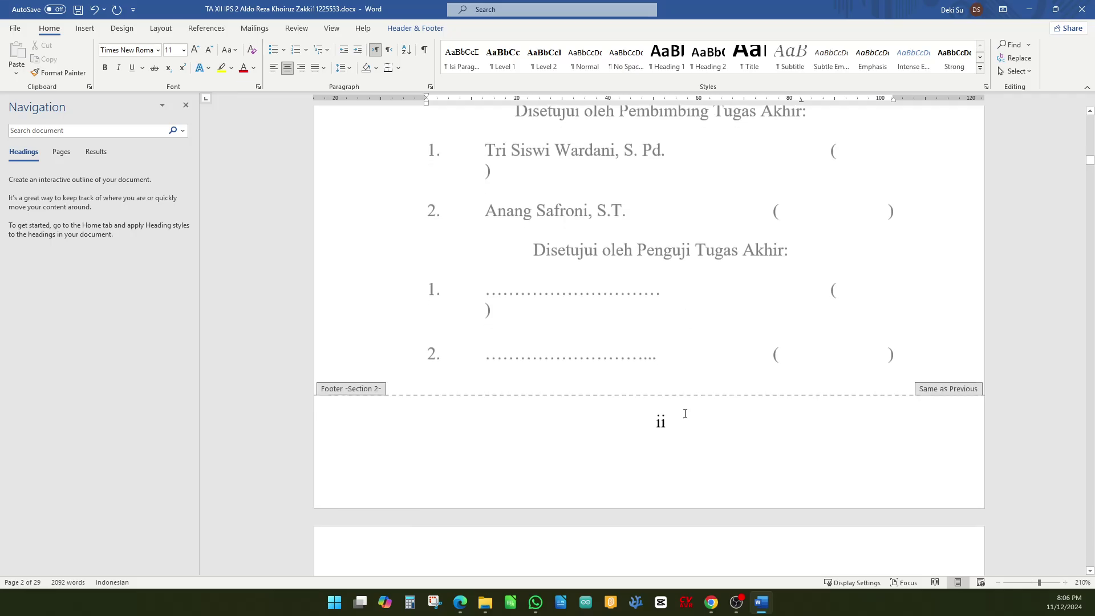
pyautogui.scroll(-5, 675, 420)
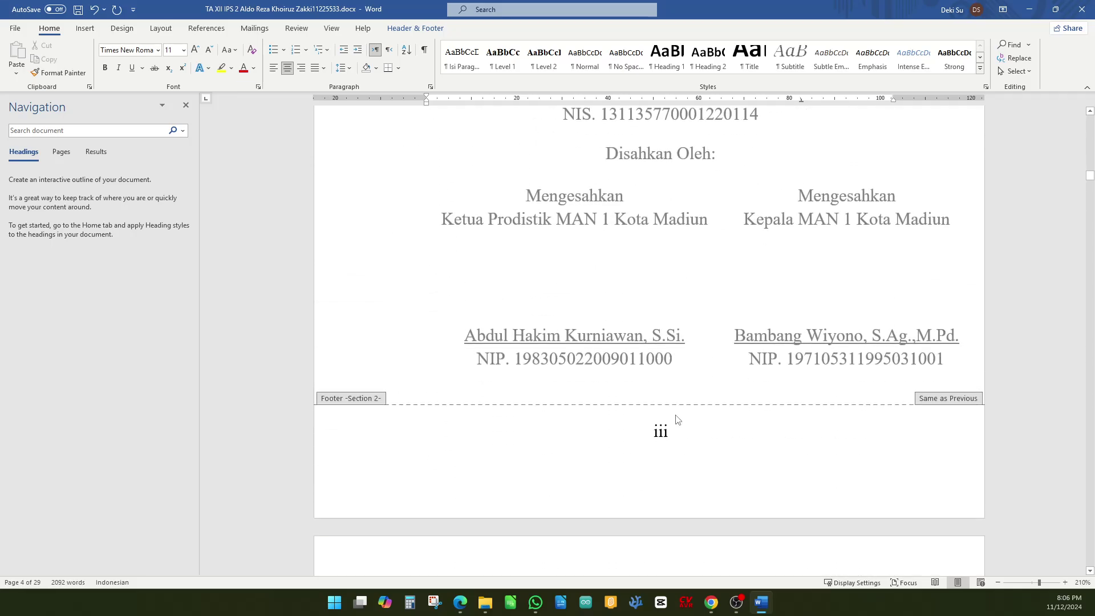
pyautogui.scroll(15, 665, 387)
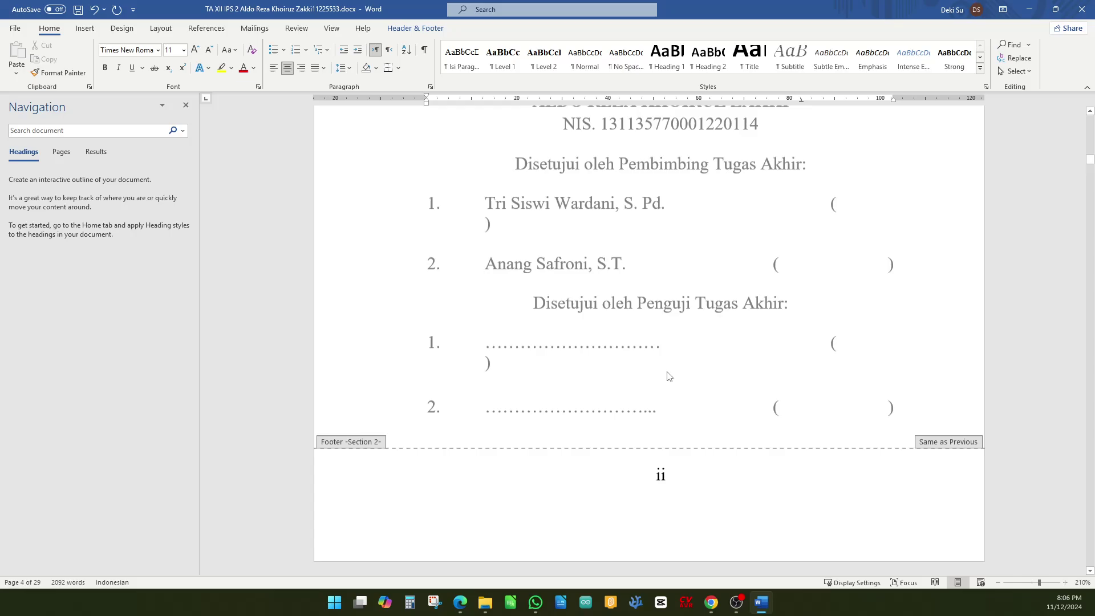
pyautogui.scroll(10, 663, 367)
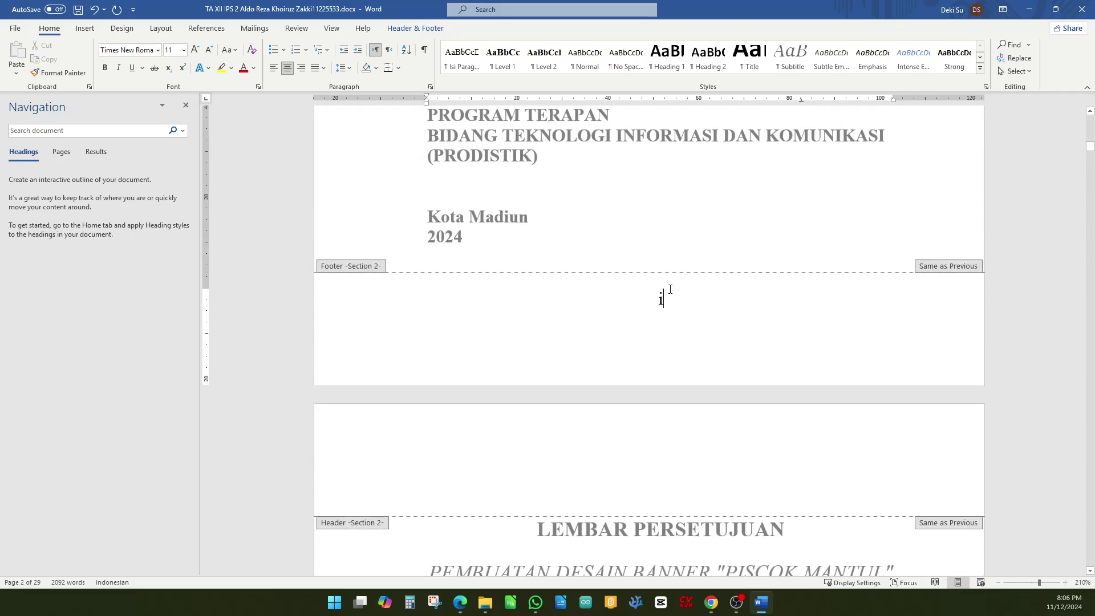
pyautogui.scroll(-20, 735, 318)
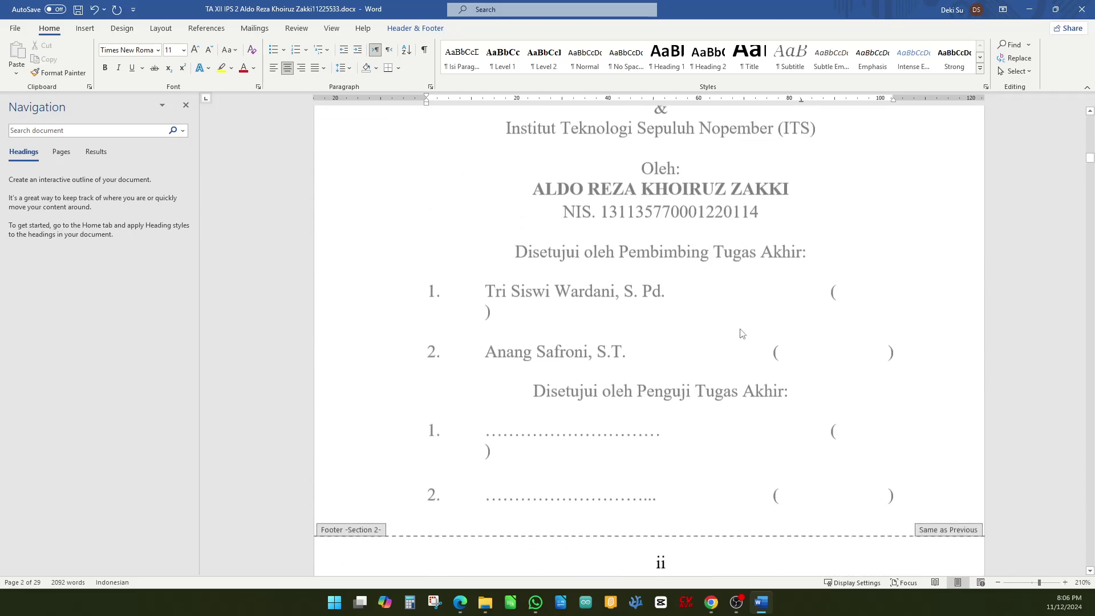
pyautogui.scroll(-20, 716, 339)
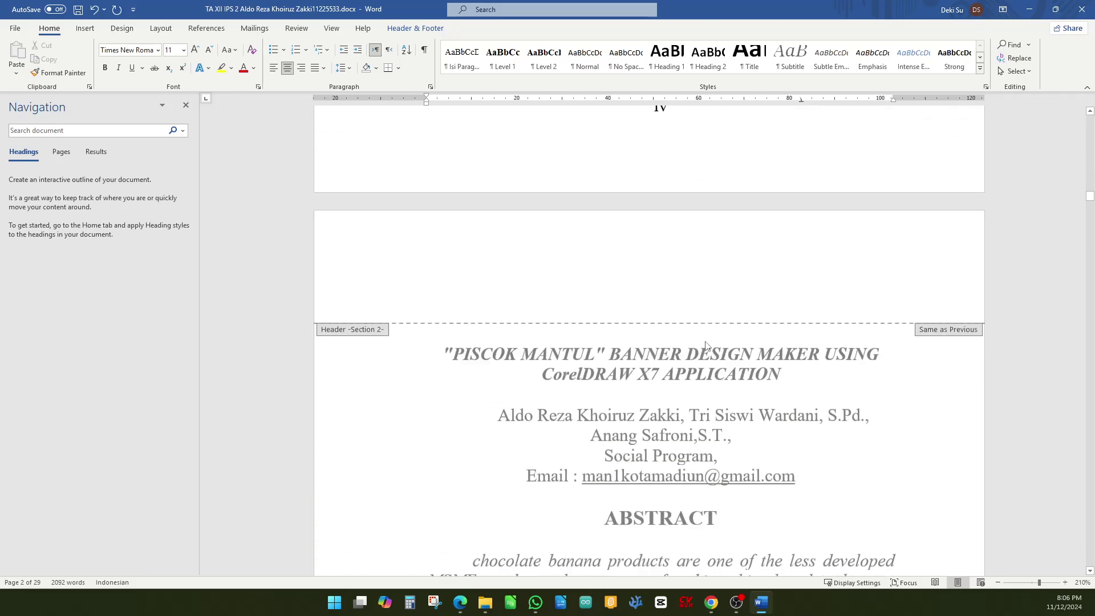
pyautogui.scroll(-20, 671, 342)
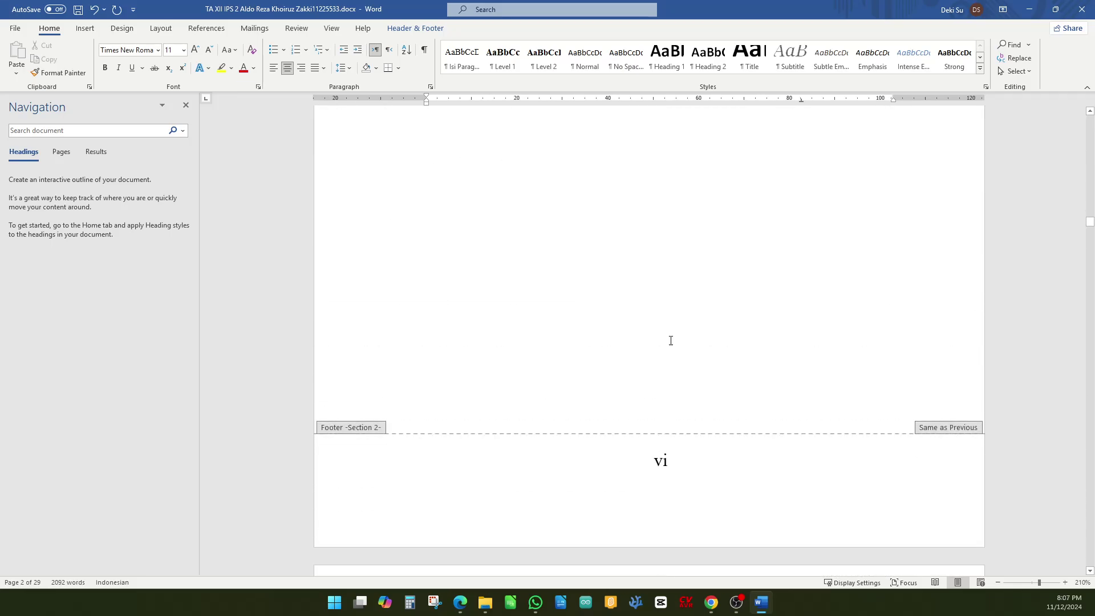
pyautogui.scroll(-20, 671, 343)
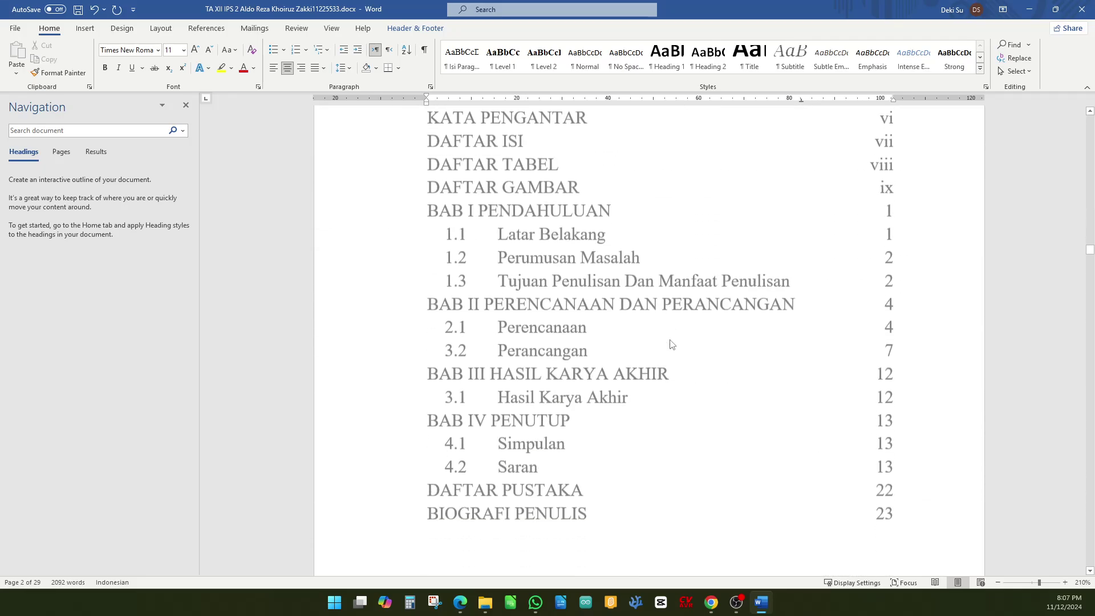
pyautogui.scroll(-20, 671, 342)
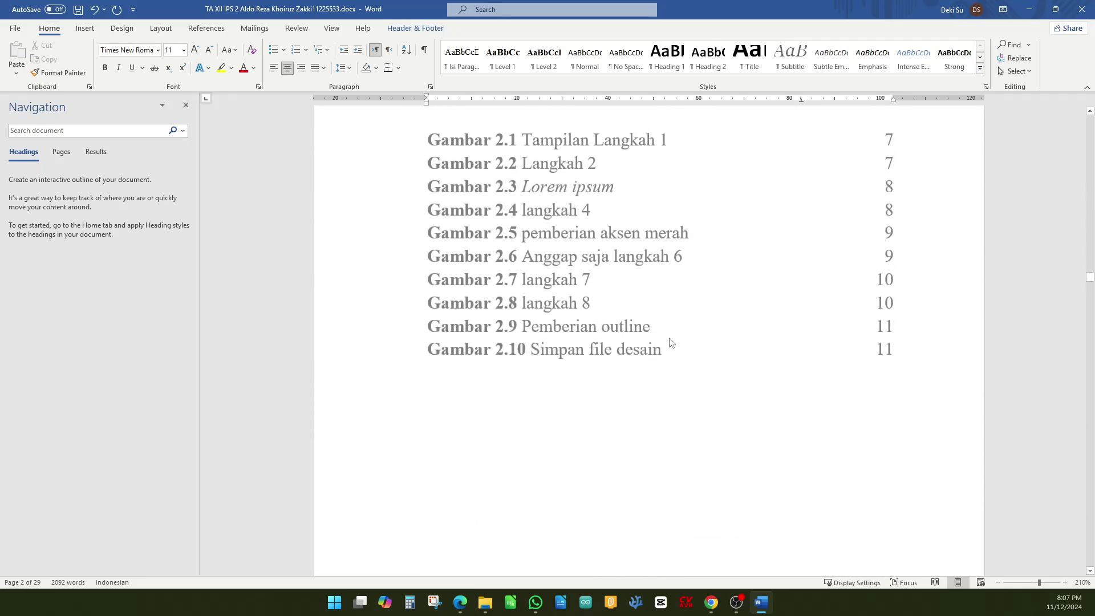
pyautogui.scroll(-5, 671, 342)
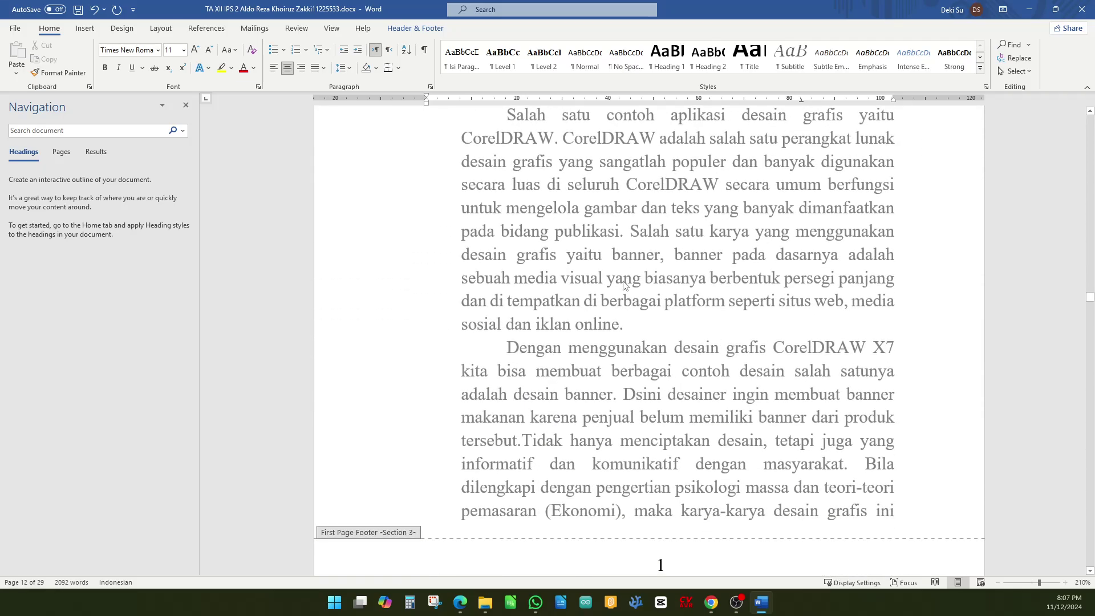
# - Compare the Section 3 first-page header and footer of BAB I with the preceding Section 2 footer, and leave header and footer editing
pyautogui.scroll(6, 570, 274)
pyautogui.scroll(-15, 651, 287)
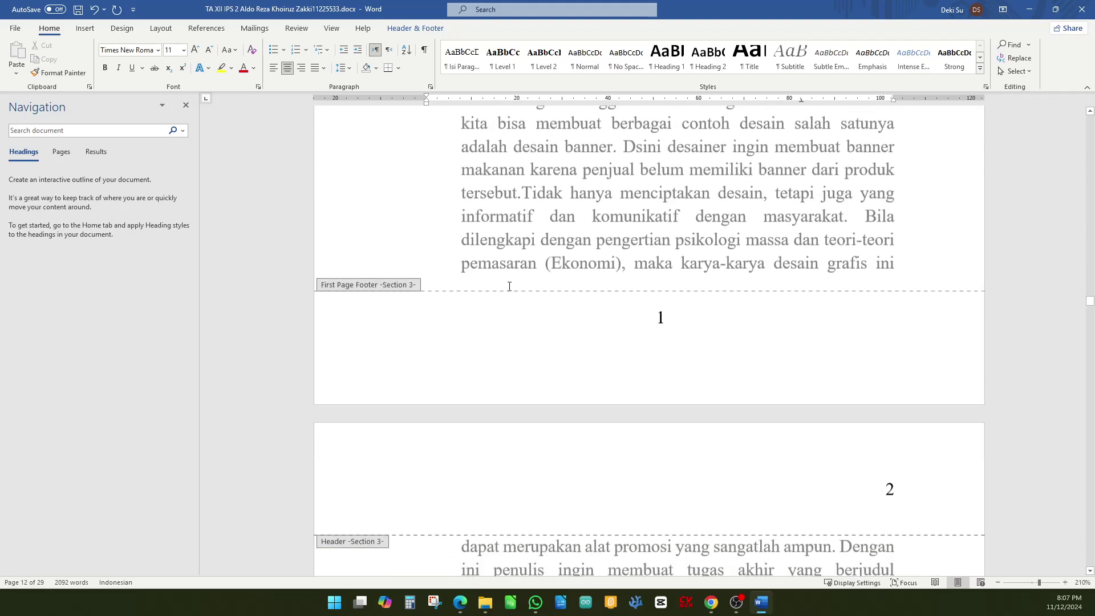
pyautogui.click(662, 283)
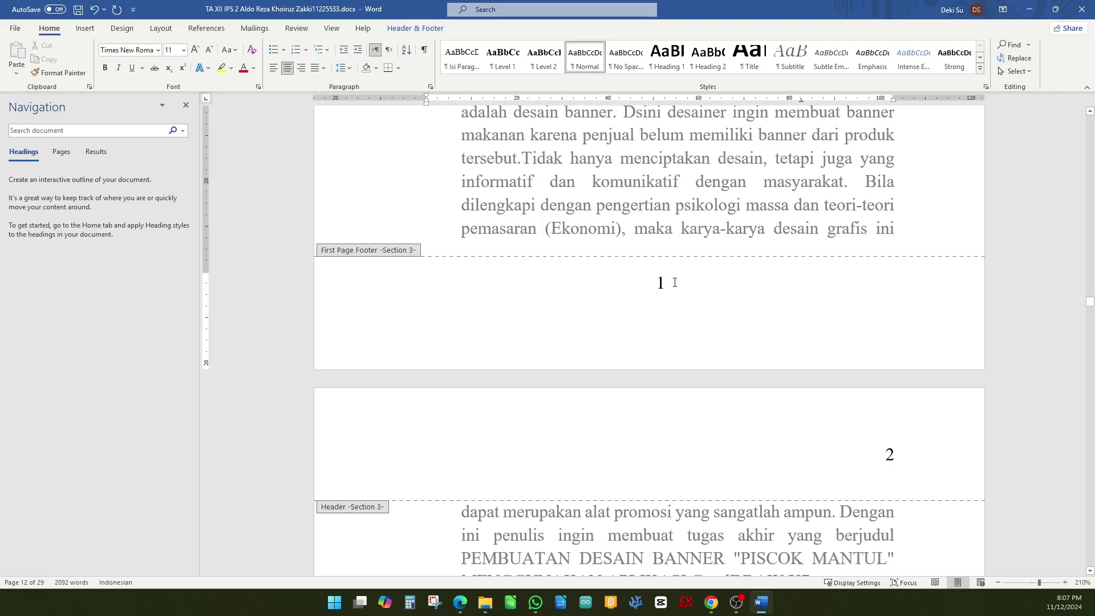
pyautogui.doubleClick(674, 282)
pyautogui.scroll(15, 535, 197)
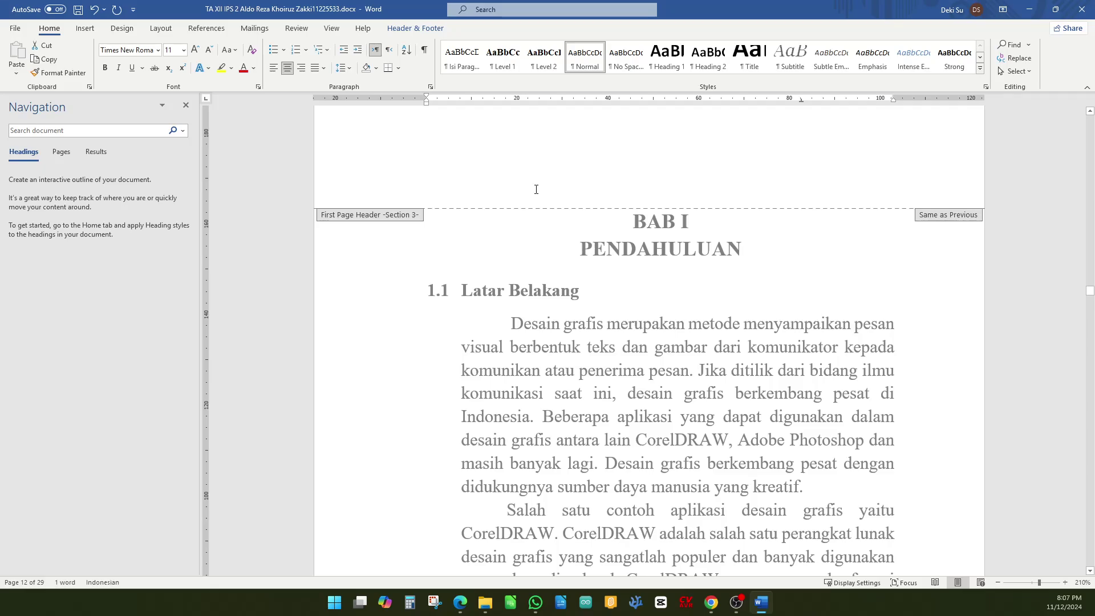
pyautogui.scroll(3, 533, 186)
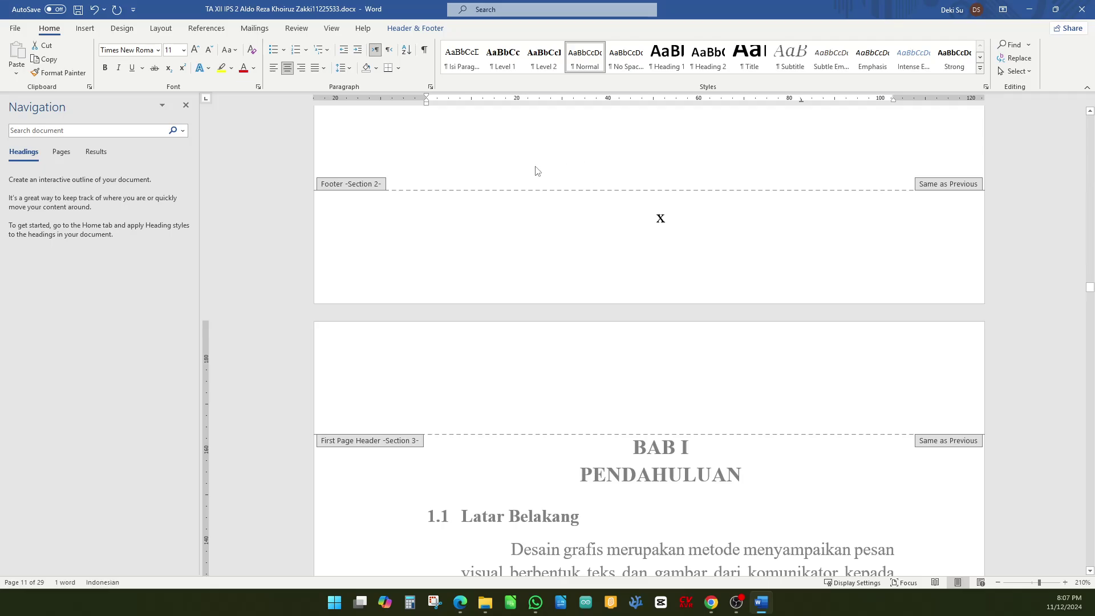
pyautogui.scroll(-7, 627, 168)
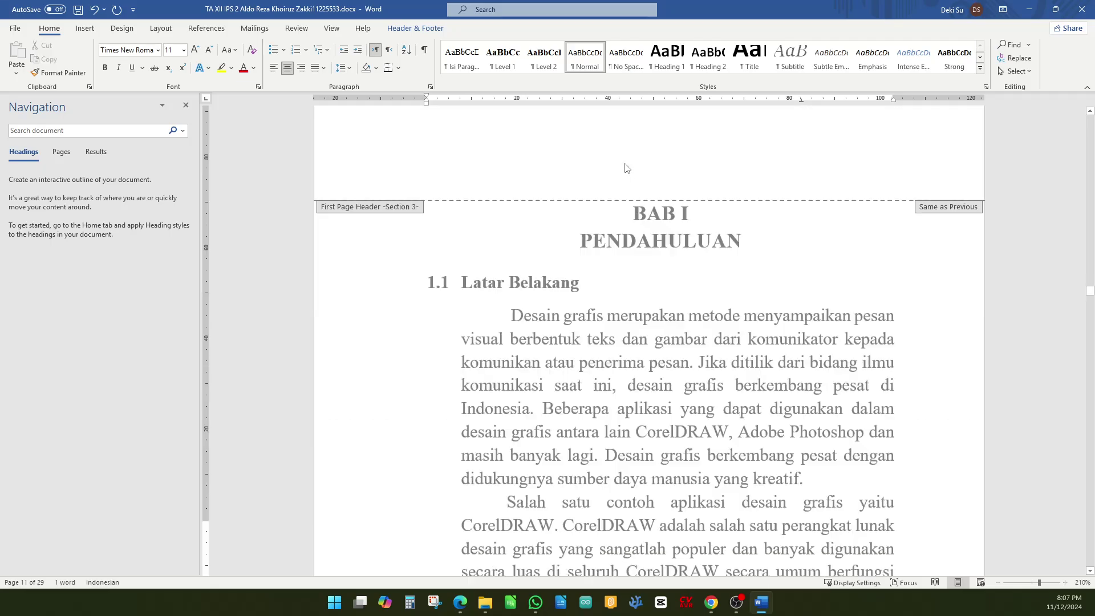
pyautogui.doubleClick(625, 166)
# - Examine the page number positions on the first pages of BAB I in the normal document view
pyautogui.scroll(-3, 639, 167)
pyautogui.scroll(-5, 638, 165)
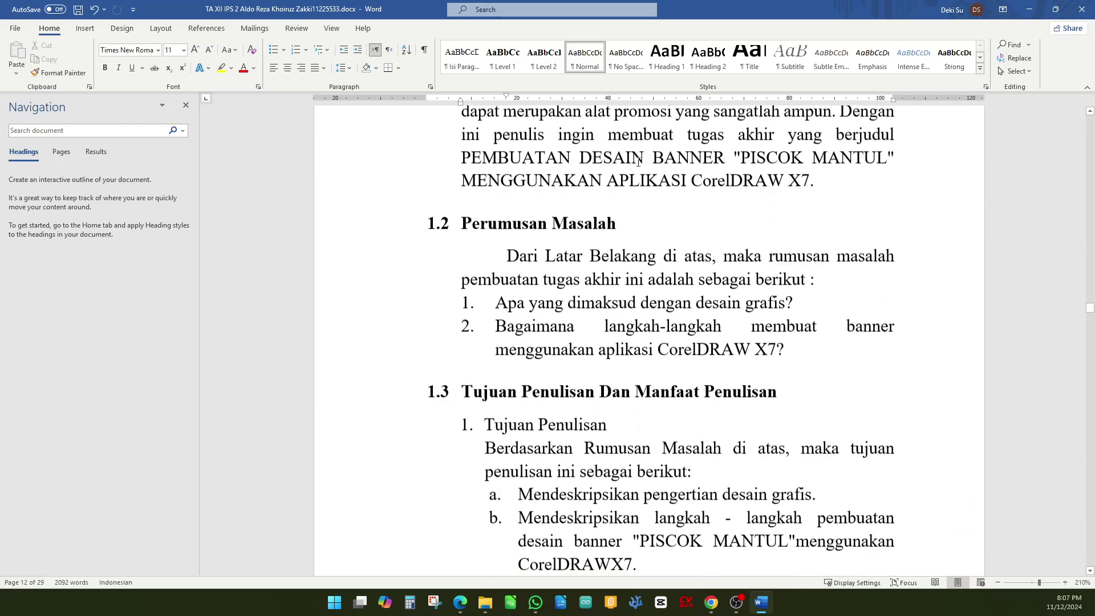
pyautogui.scroll(4, 713, 182)
pyautogui.scroll(-4, 793, 203)
pyautogui.scroll(-15, 793, 202)
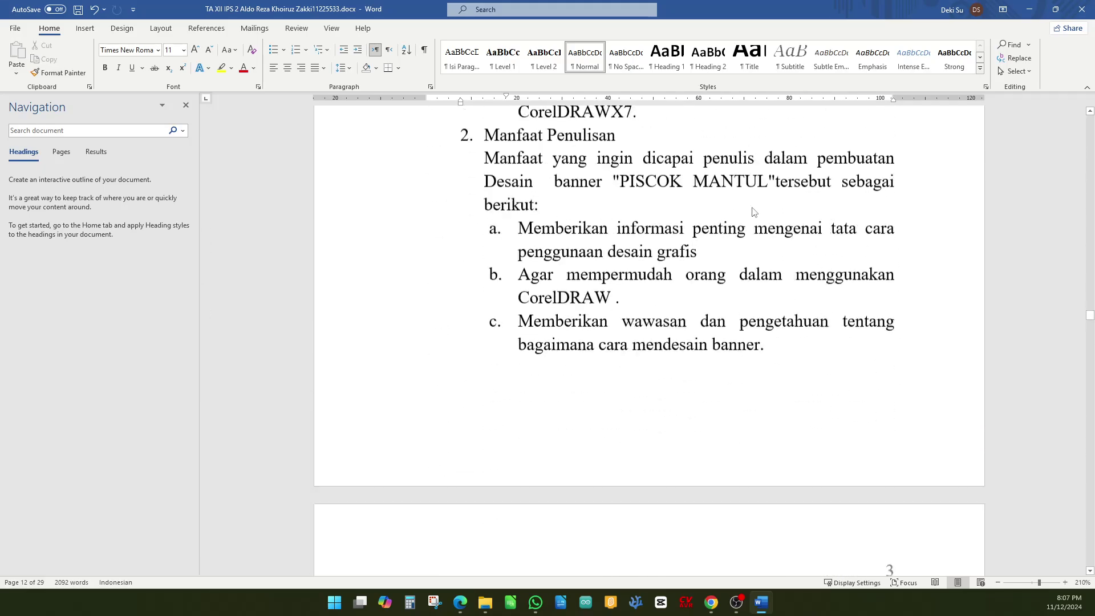
pyautogui.scroll(18, 734, 209)
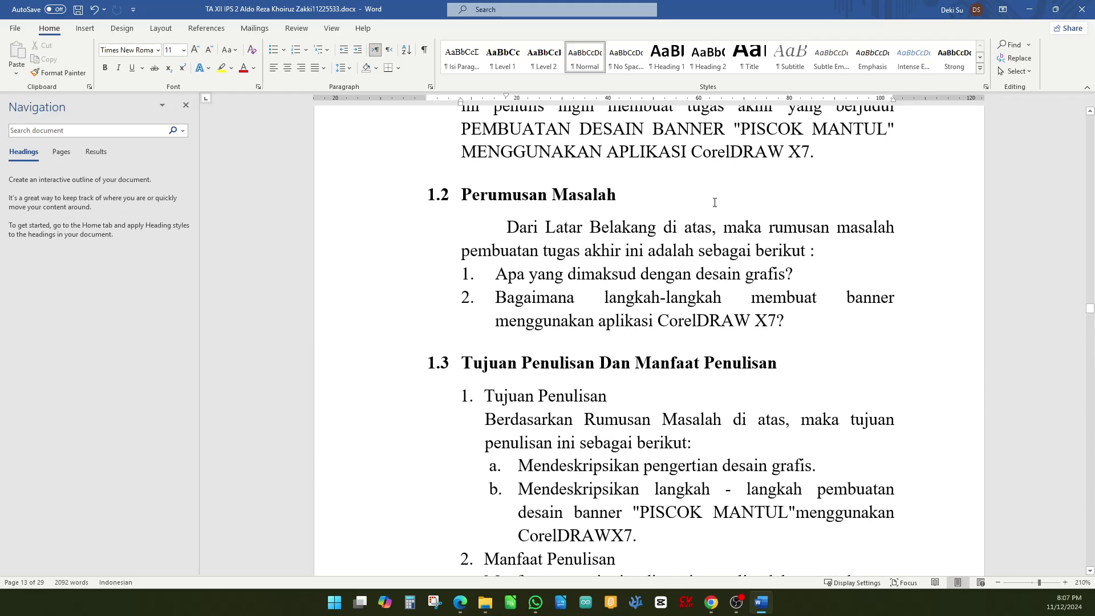
pyautogui.scroll(15, 645, 207)
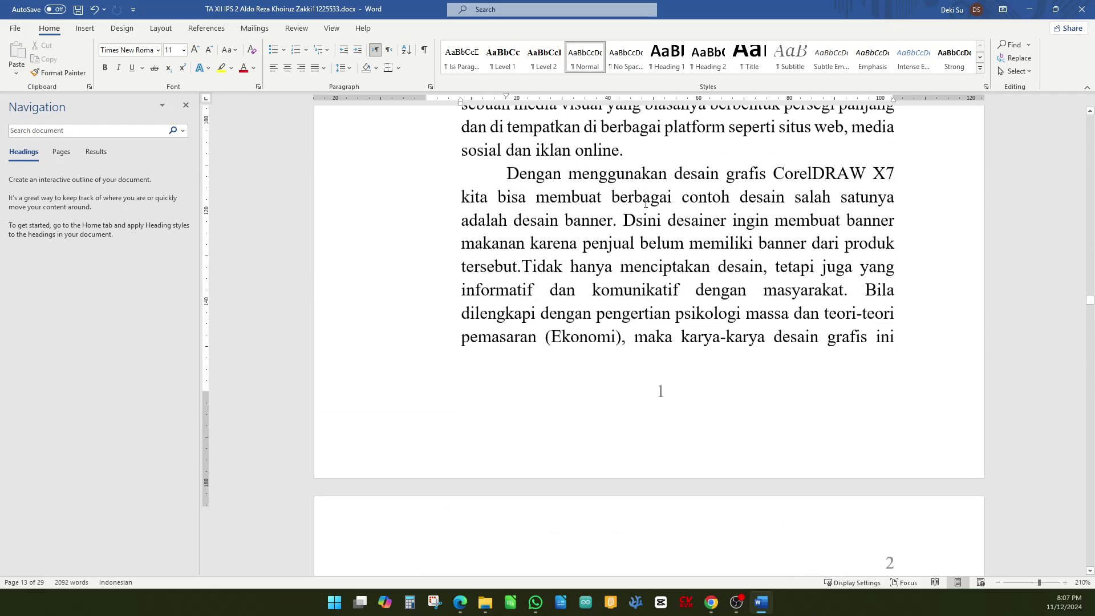
# - Show the formatting marks on the DAFTAR GAMBAR page that precedes BAB I
pyautogui.scroll(10, 656, 214)
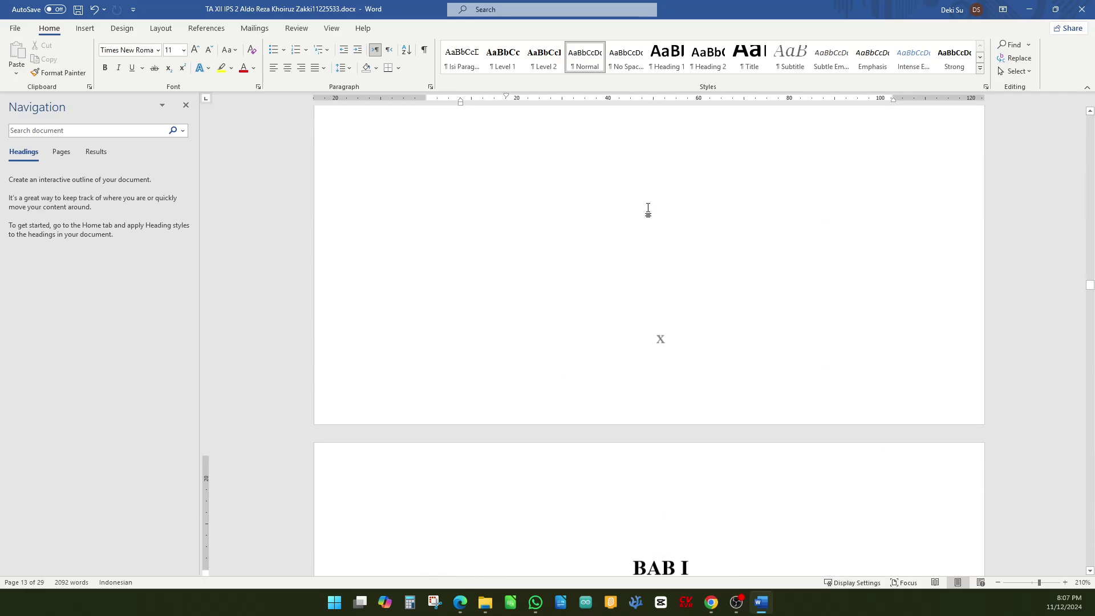
pyautogui.scroll(1, 540, 157)
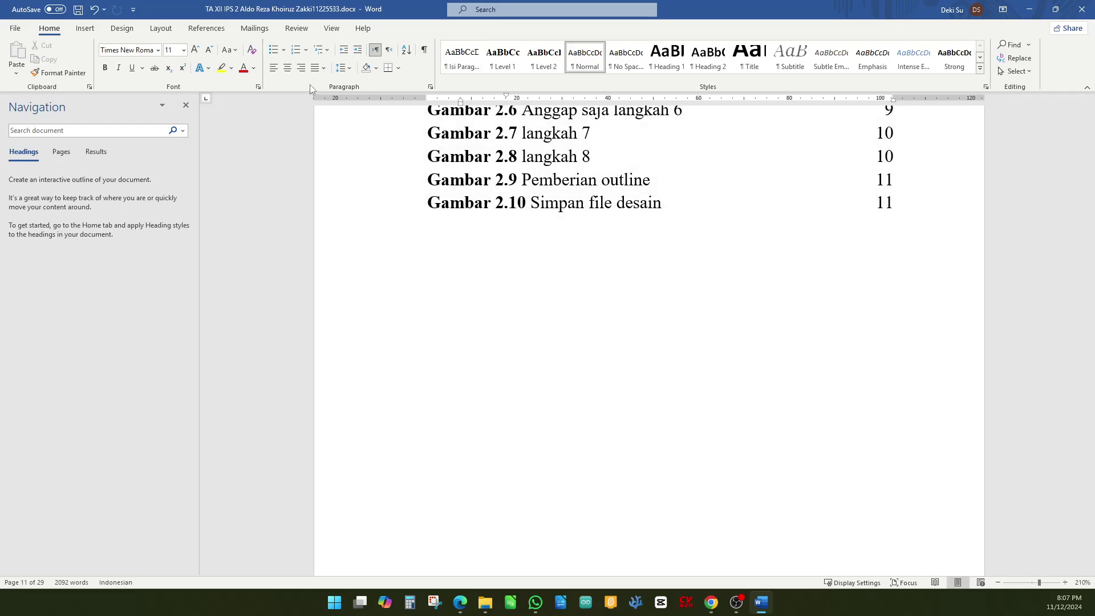
pyautogui.click(429, 55)
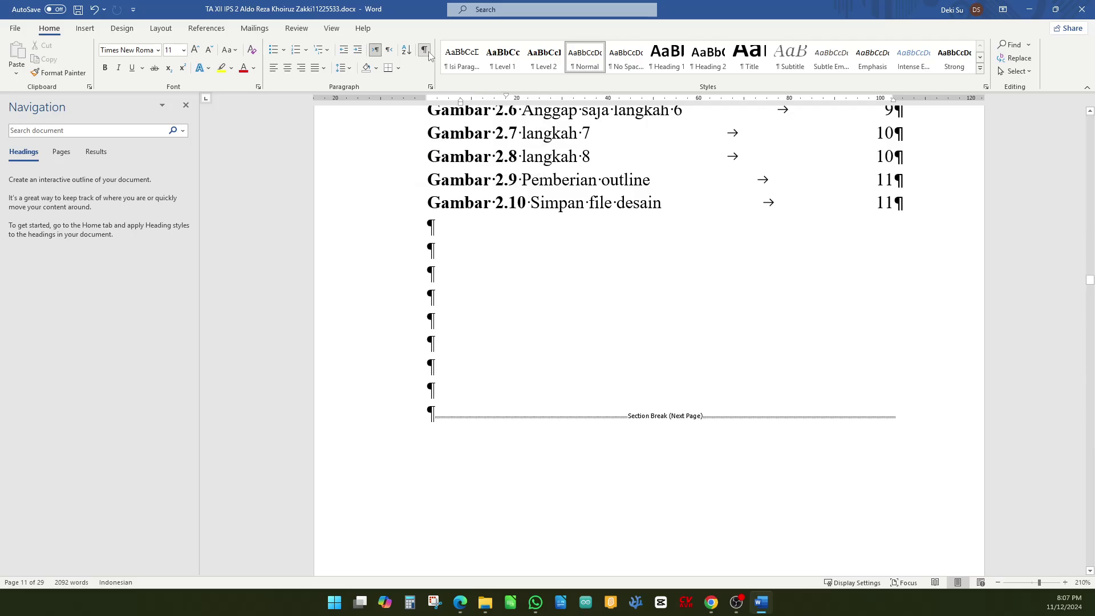
pyautogui.click(429, 55)
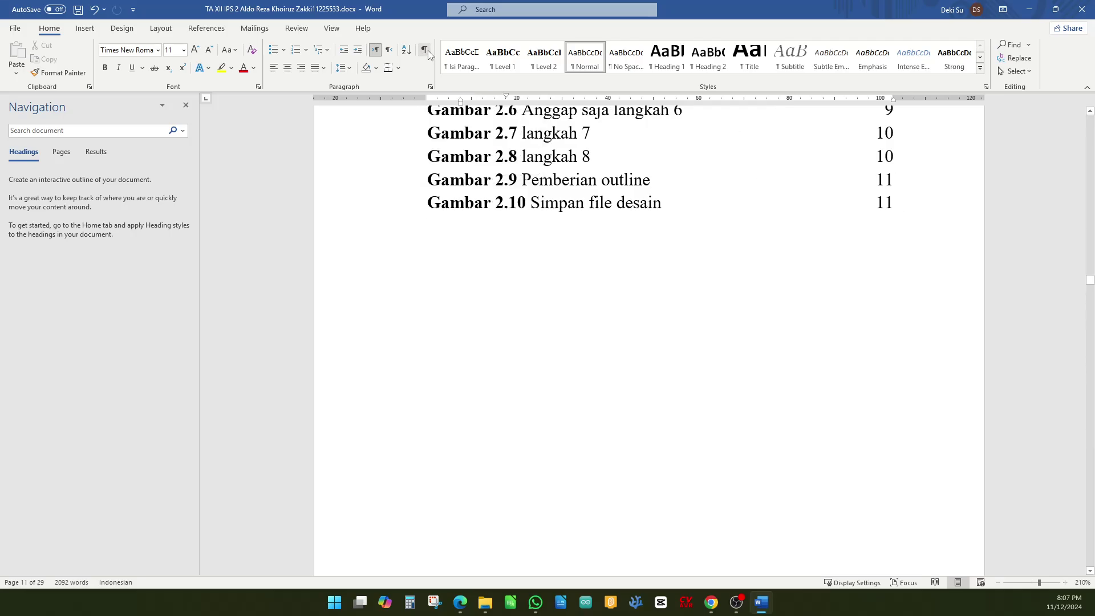
pyautogui.click(429, 55)
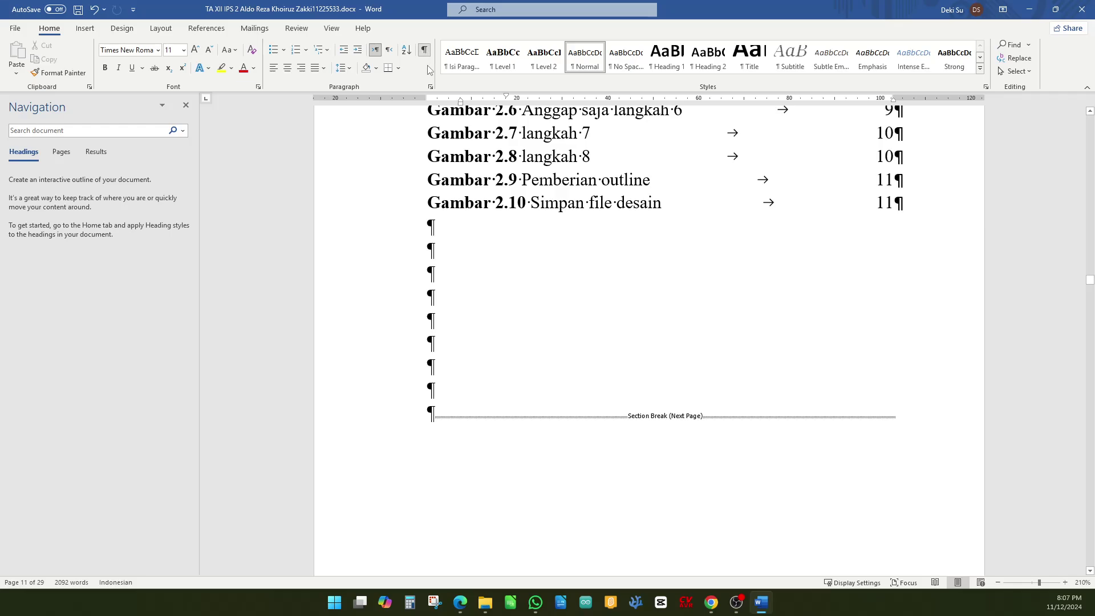
# - Examine the section break after the DAFTAR GAMBAR list and the page transition to BAB I
pyautogui.click(470, 227)
pyautogui.scroll(-3, 513, 294)
pyautogui.scroll(-5, 551, 288)
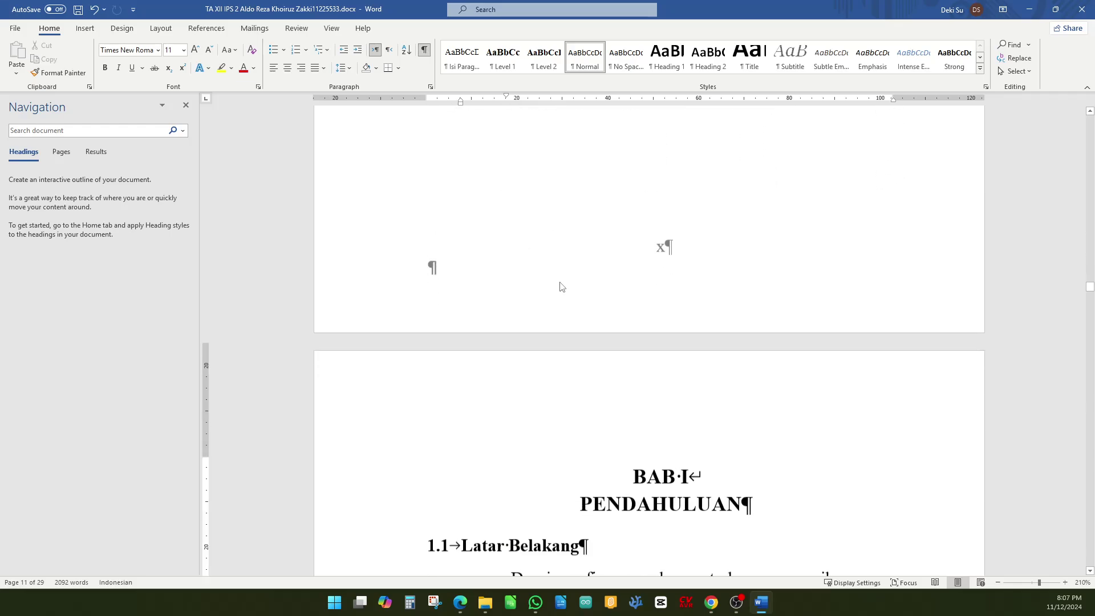
pyautogui.scroll(3, 658, 430)
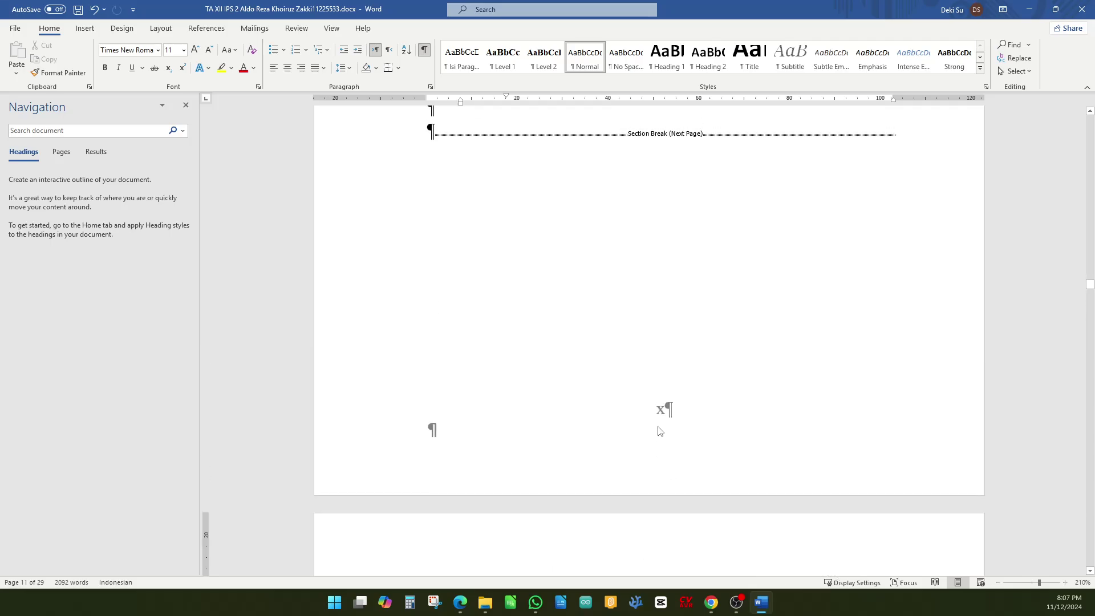
pyautogui.scroll(-2, 656, 370)
pyautogui.scroll(3, 557, 301)
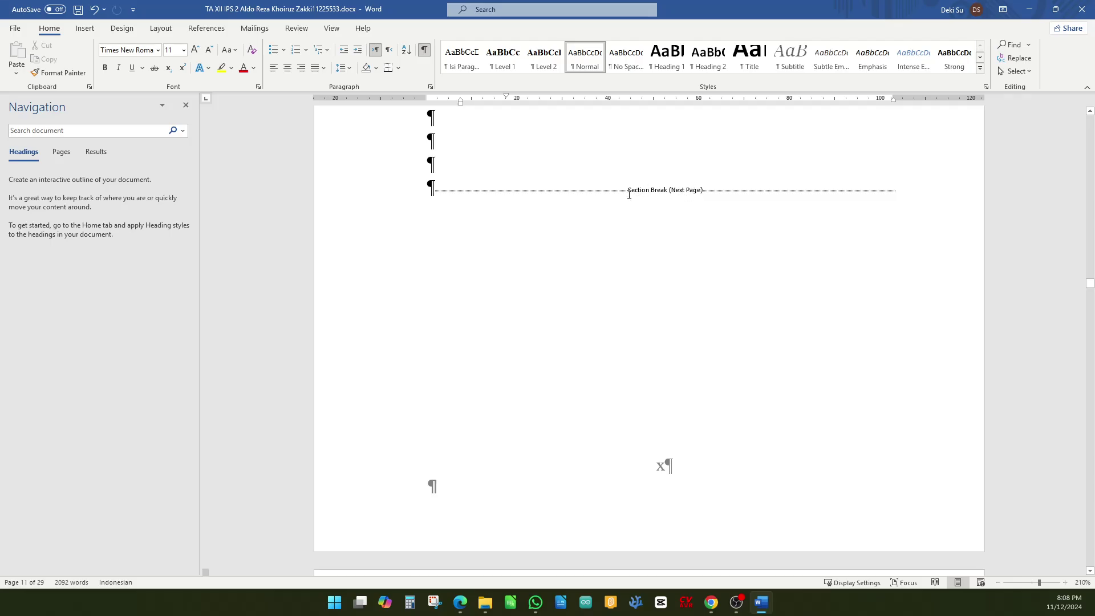
pyautogui.scroll(-5, 570, 240)
pyautogui.scroll(3, 542, 228)
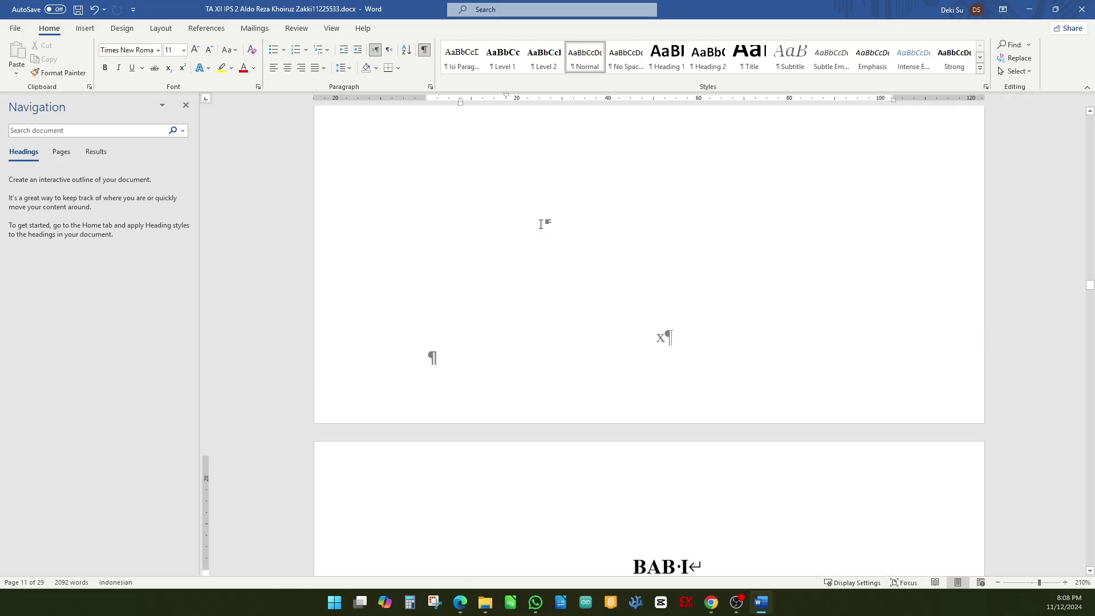
pyautogui.scroll(-5, 728, 212)
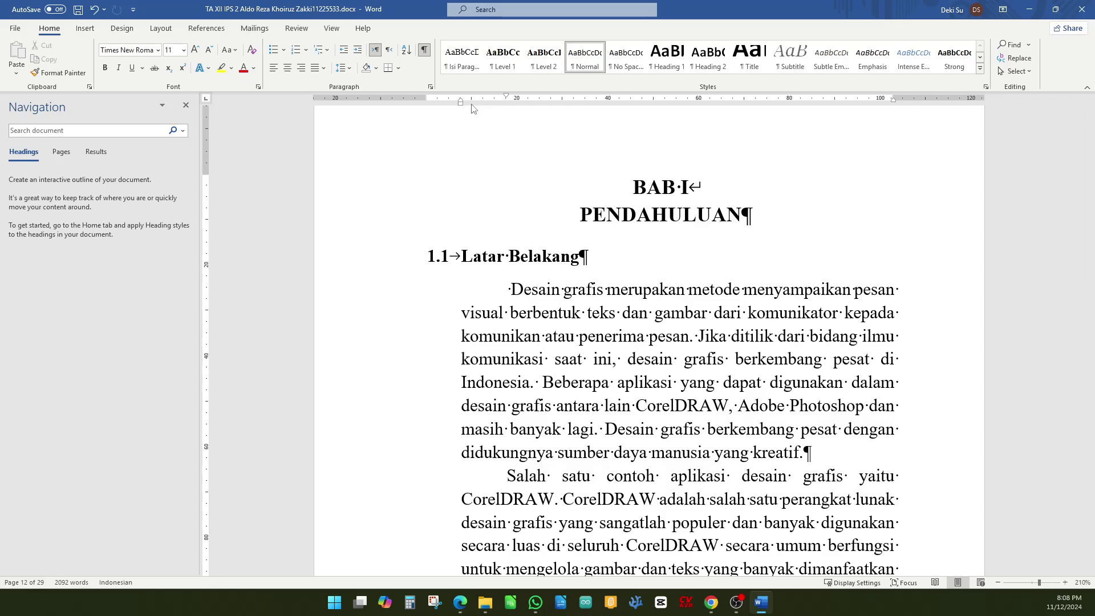
pyautogui.scroll(8, 575, 141)
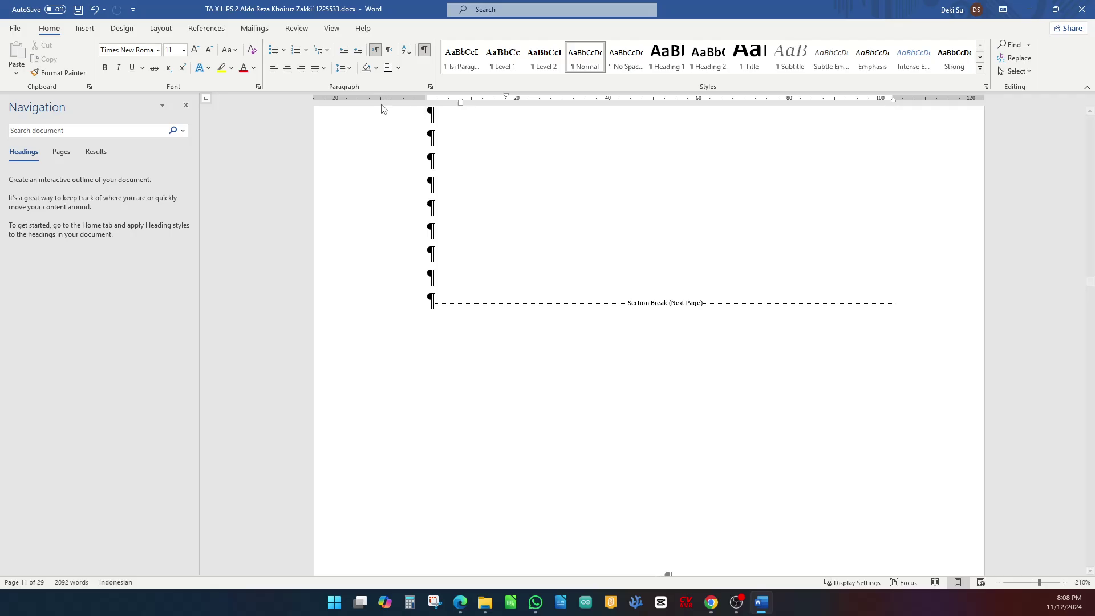
pyautogui.scroll(-3, 381, 117)
pyautogui.scroll(1, 513, 159)
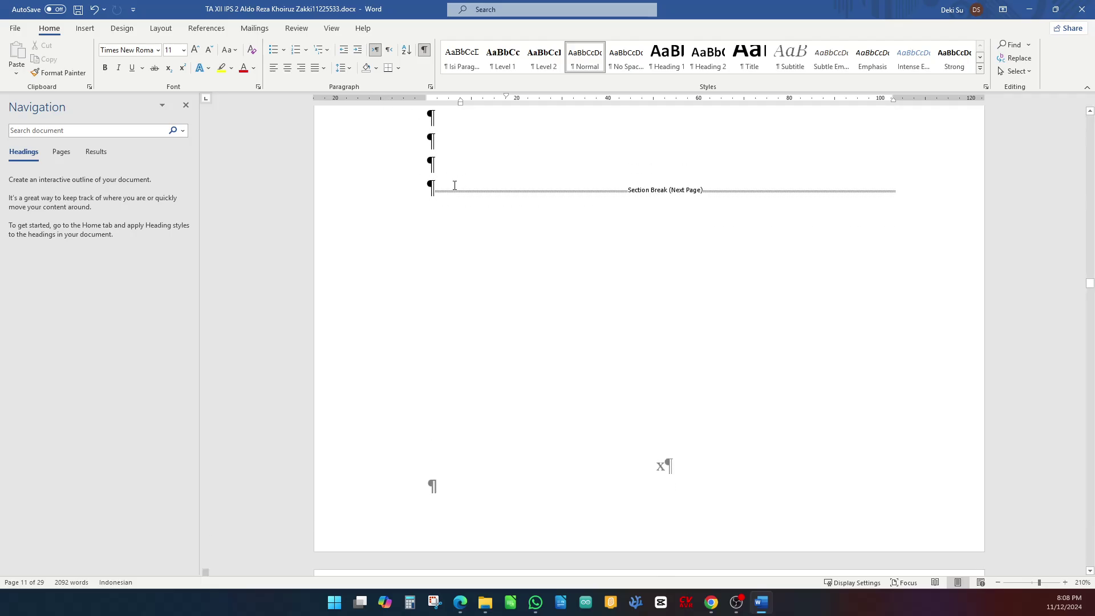
# - Delete the section break before BAB I and insert a new Next Page section break at the last empty paragraph
pyautogui.click(455, 185)
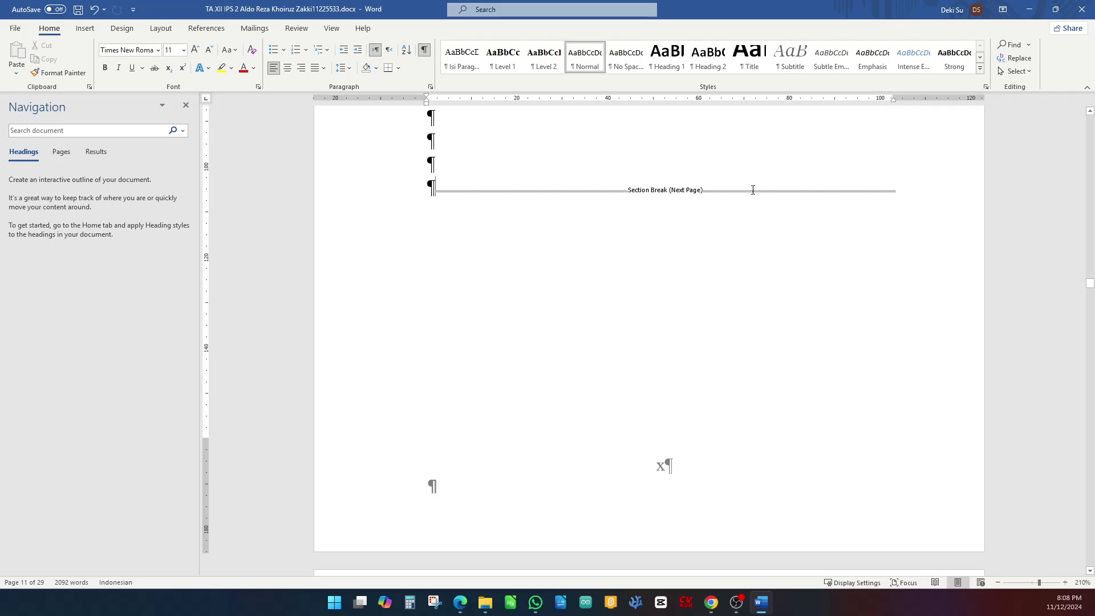
pyautogui.press('Delete')
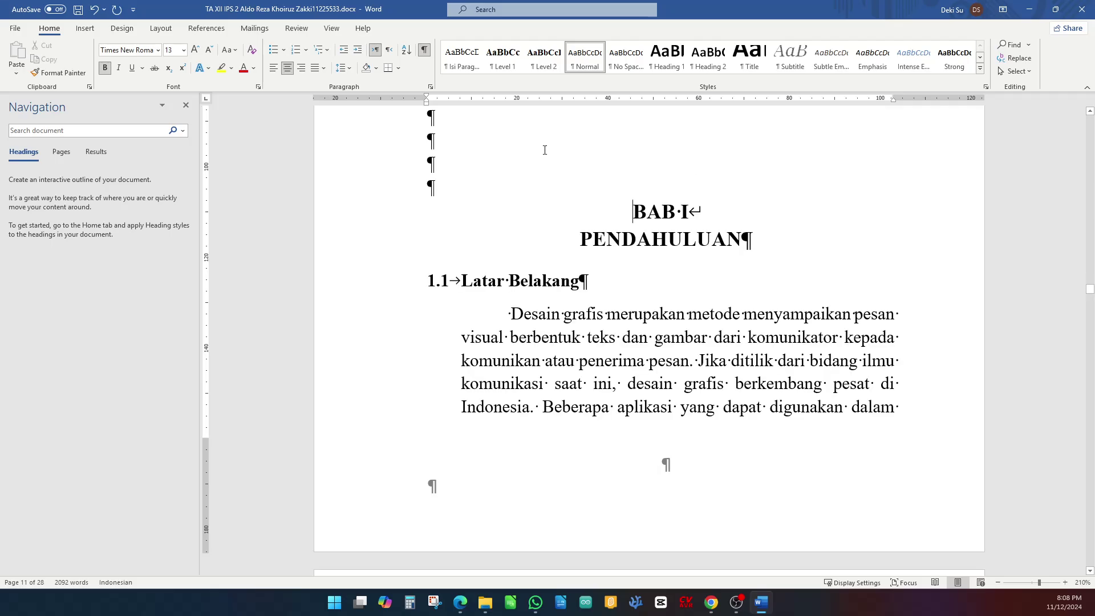
pyautogui.click(439, 182)
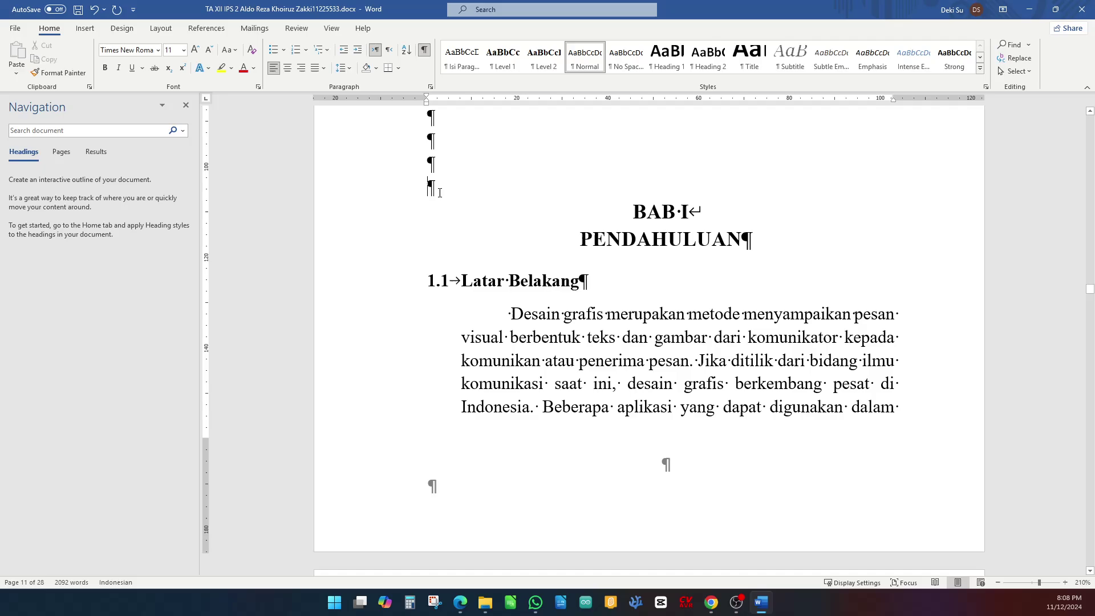
pyautogui.click(161, 29)
pyautogui.click(144, 44)
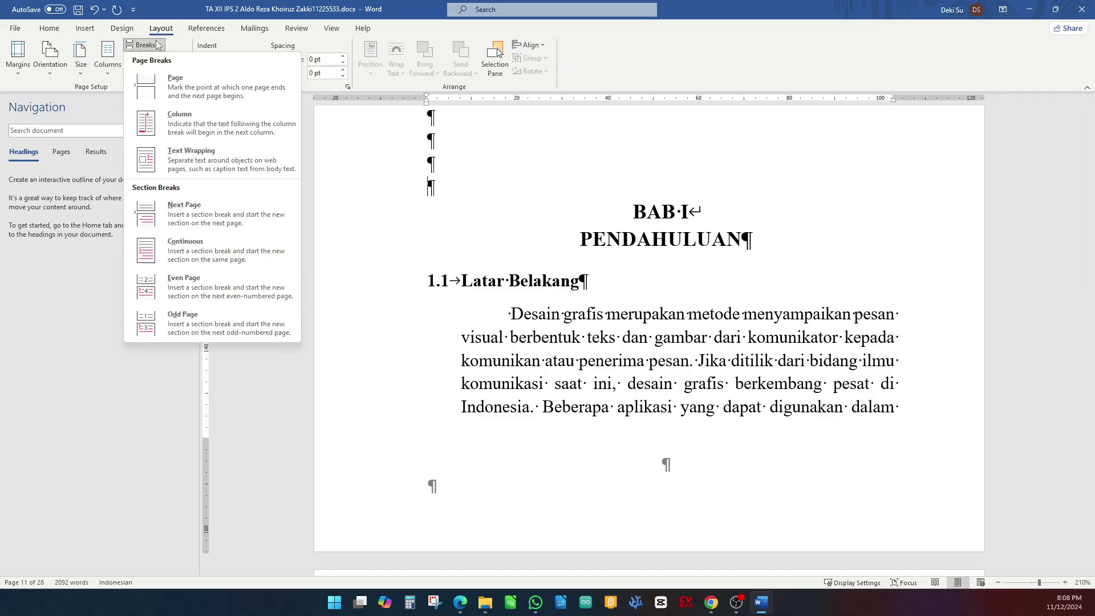
pyautogui.click(217, 217)
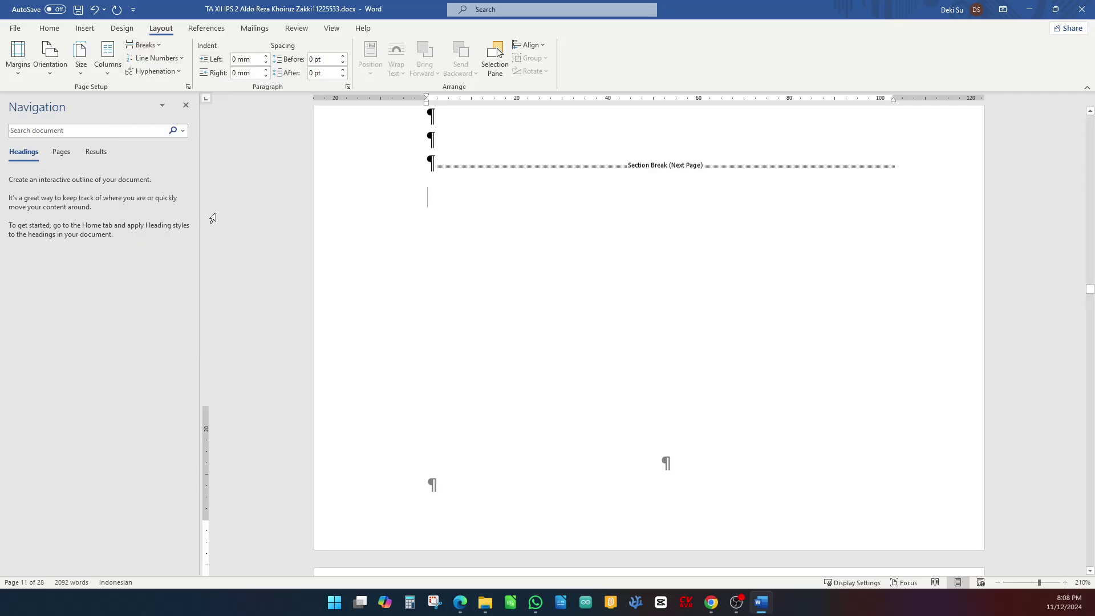
# - Remove the blank paragraph above the BAB I heading and check the page numbers on the surrounding pages
pyautogui.scroll(-5, 386, 269)
pyautogui.scroll(5, 522, 259)
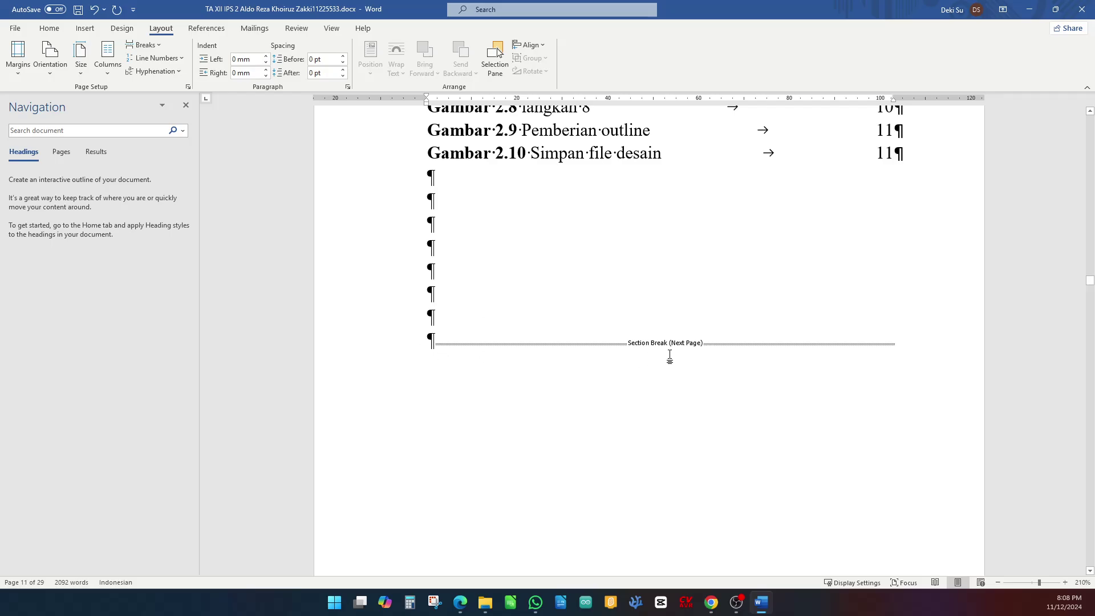
pyautogui.scroll(-5, 453, 426)
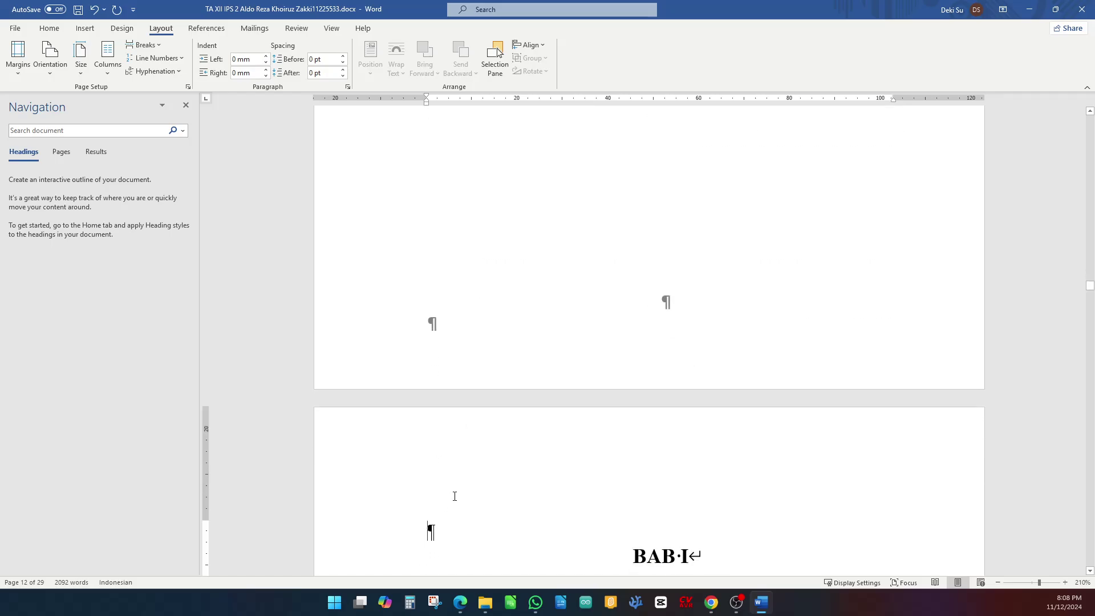
pyautogui.press('Delete')
pyautogui.scroll(3, 488, 313)
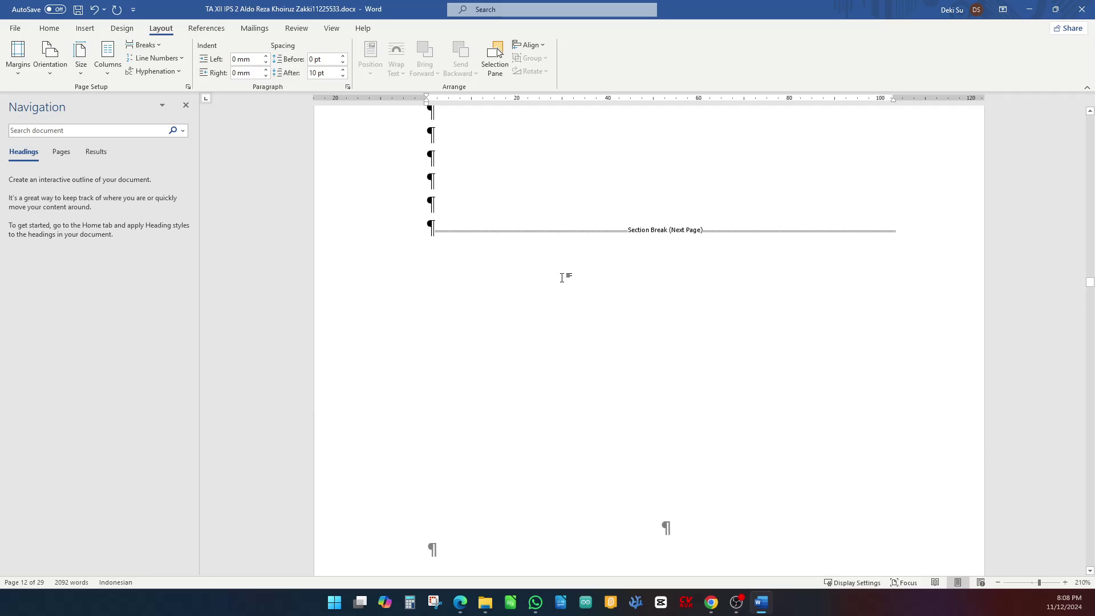
pyautogui.scroll(-10, 520, 271)
pyautogui.scroll(4, 643, 306)
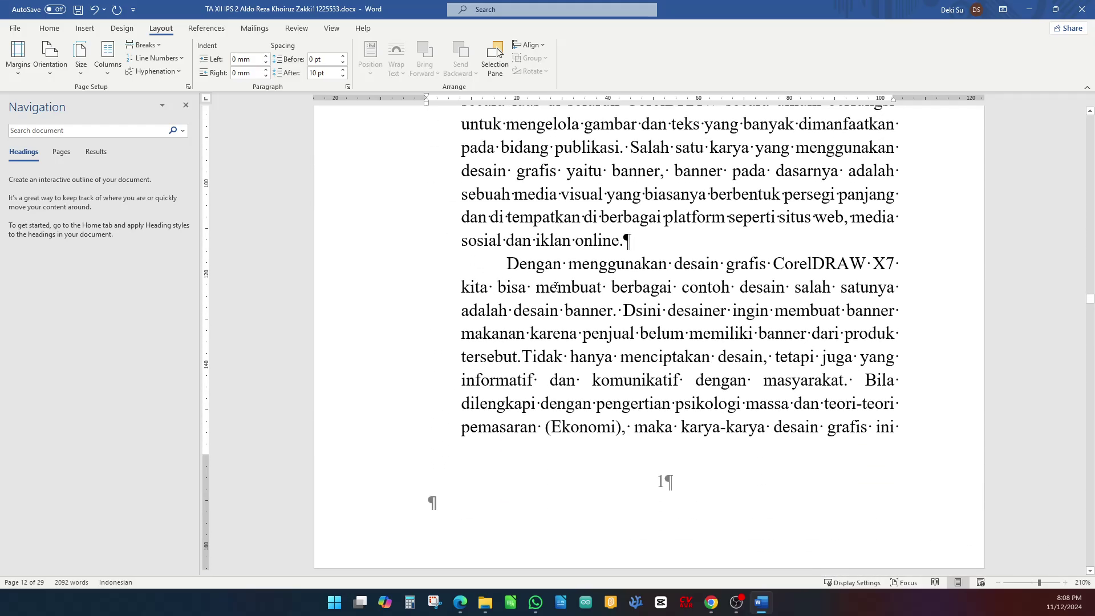
pyautogui.scroll(15, 642, 306)
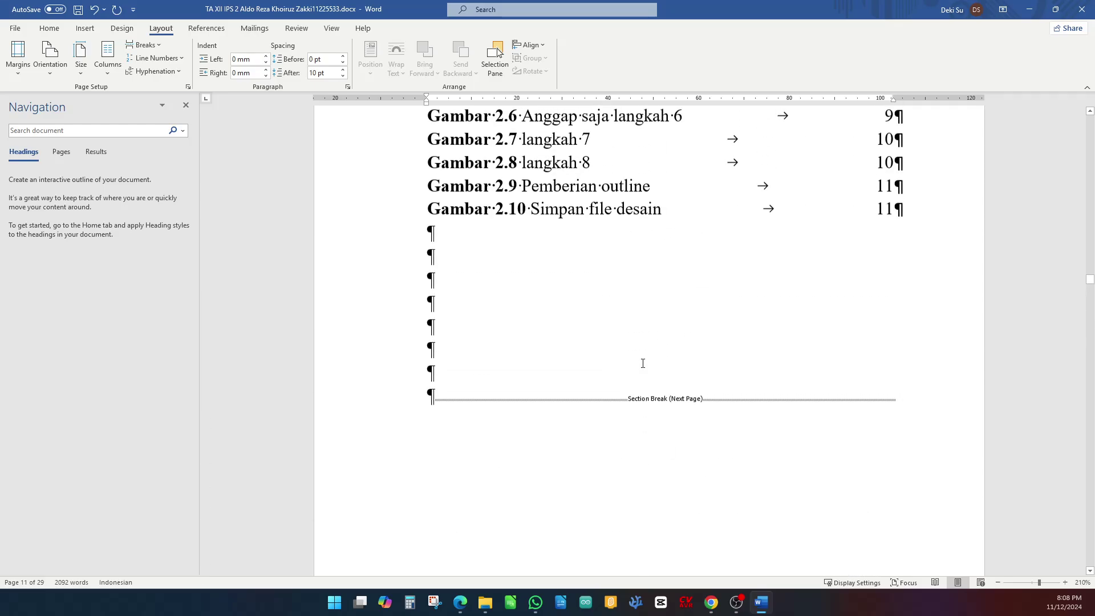
pyautogui.scroll(1, 644, 368)
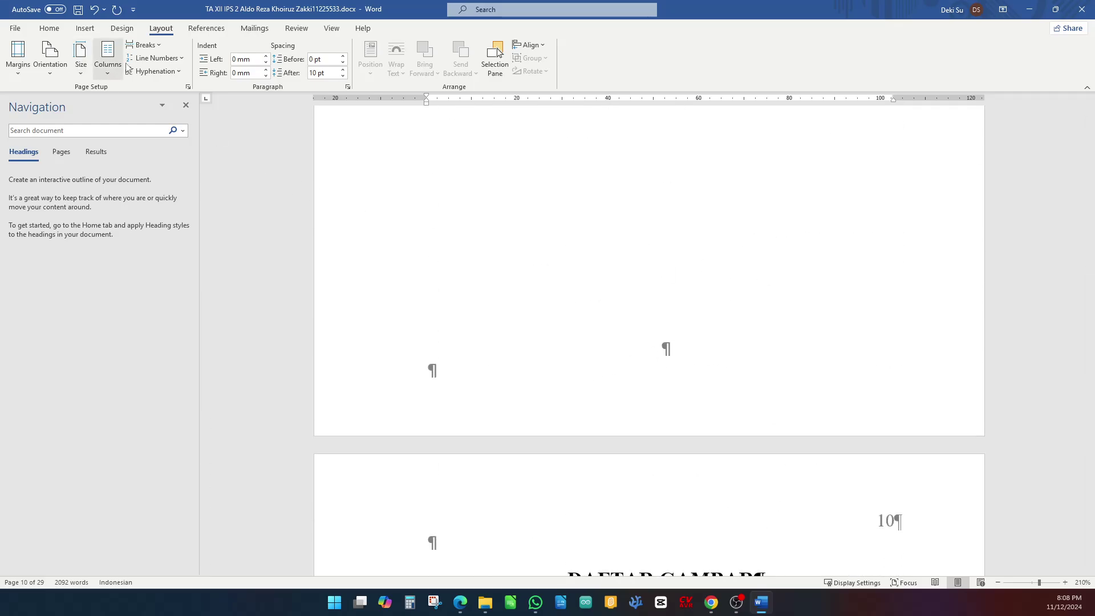
# - Hide the formatting marks and delete the page number from the Section 2 header on the DAFTAR GAMBAR page
pyautogui.click(49, 28)
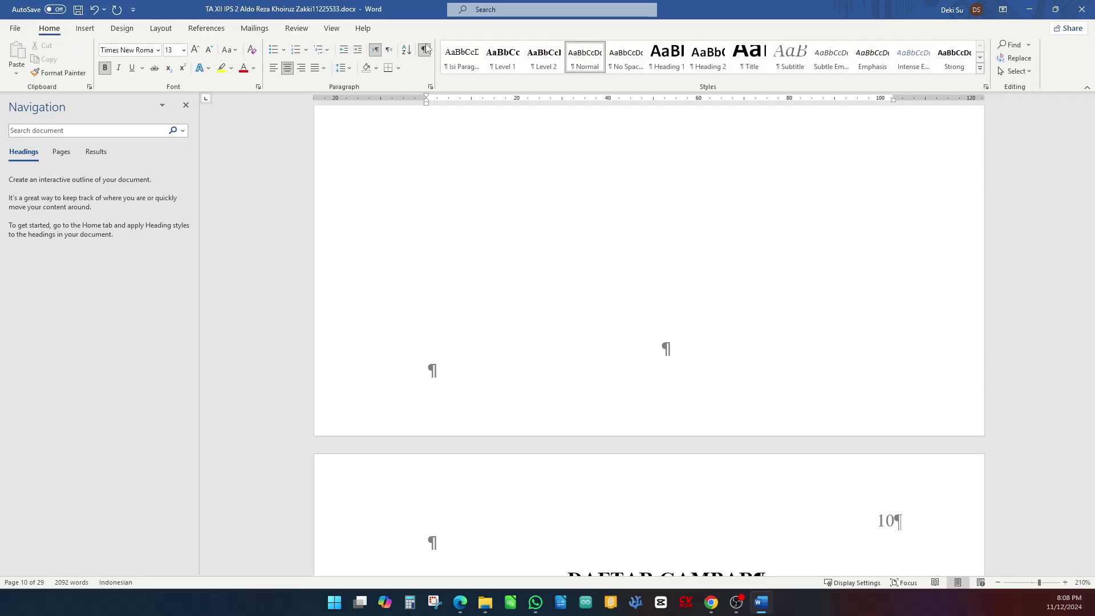
pyautogui.click(424, 49)
pyautogui.doubleClick(661, 388)
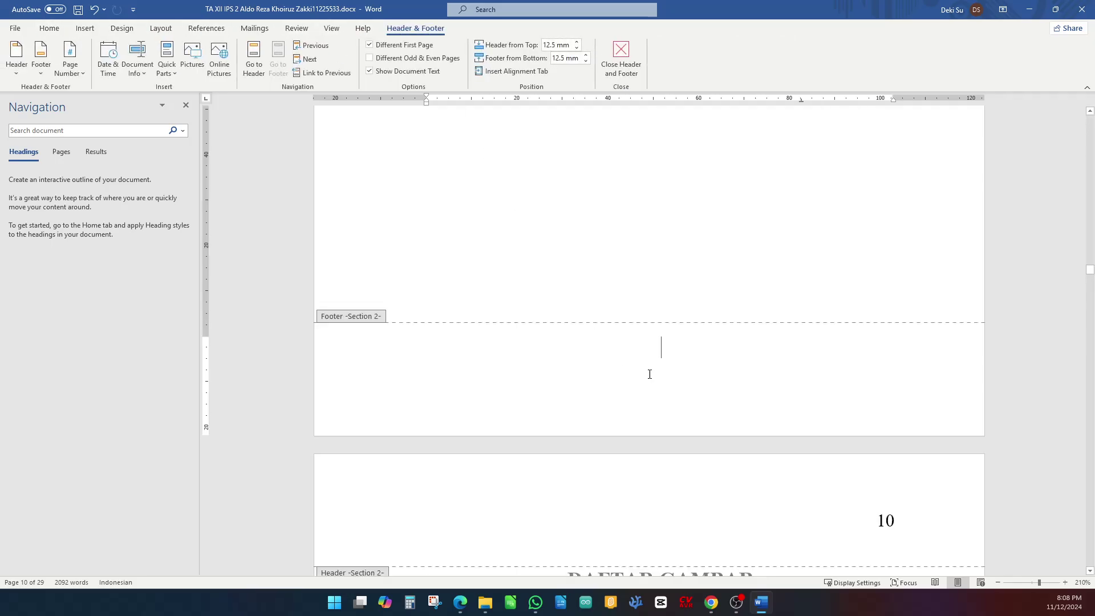
pyautogui.scroll(-5, 651, 374)
pyautogui.click(865, 188)
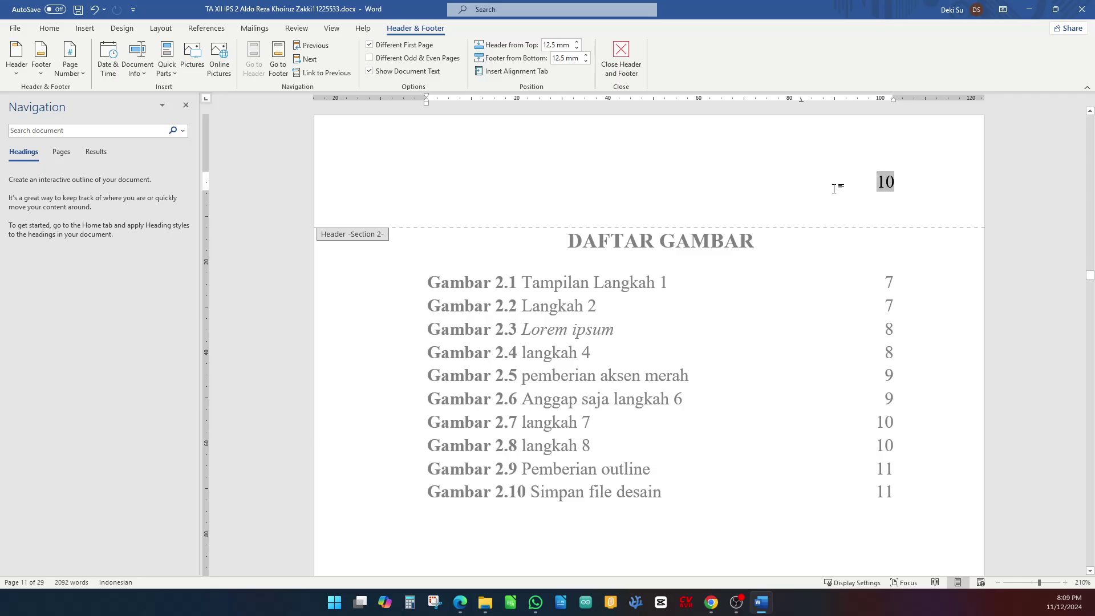
pyautogui.moveTo(870, 194); pyautogui.dragTo(919, 186)
pyautogui.press('Delete')
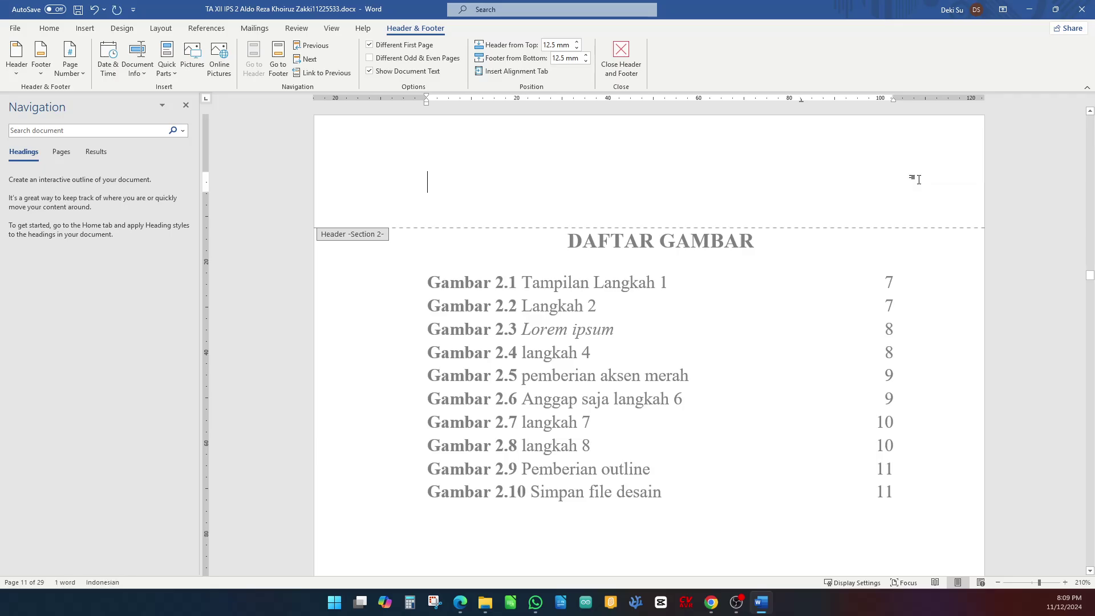
# - Insert a Plain Number 2 page number at the bottom of the page in the Section 2 footer before DAFTAR TABEL
pyautogui.scroll(15, 887, 166)
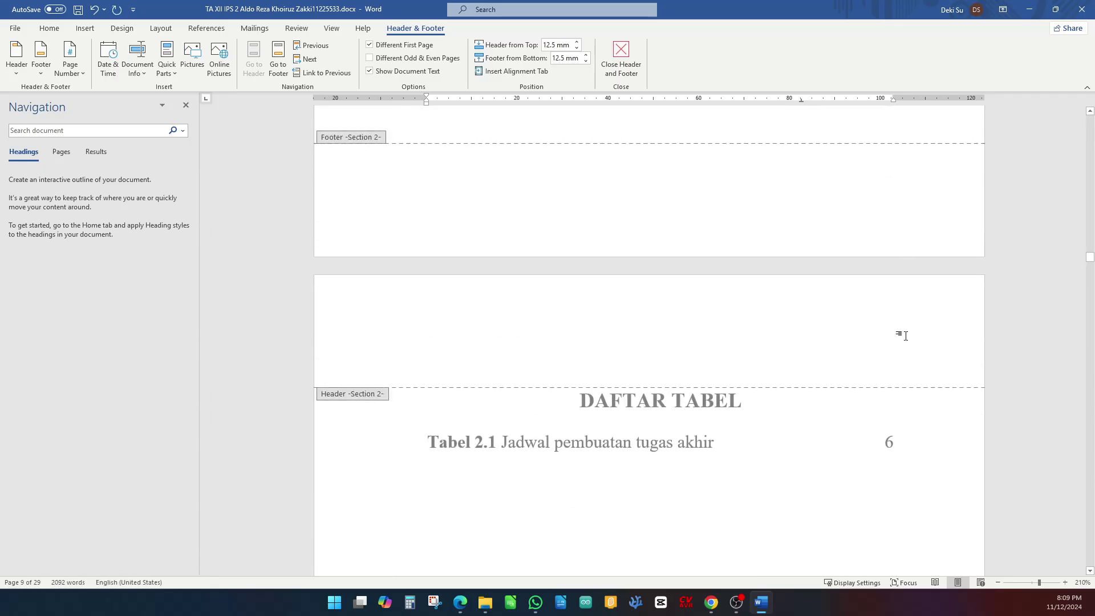
pyautogui.scroll(3, 885, 300)
pyautogui.click(557, 340)
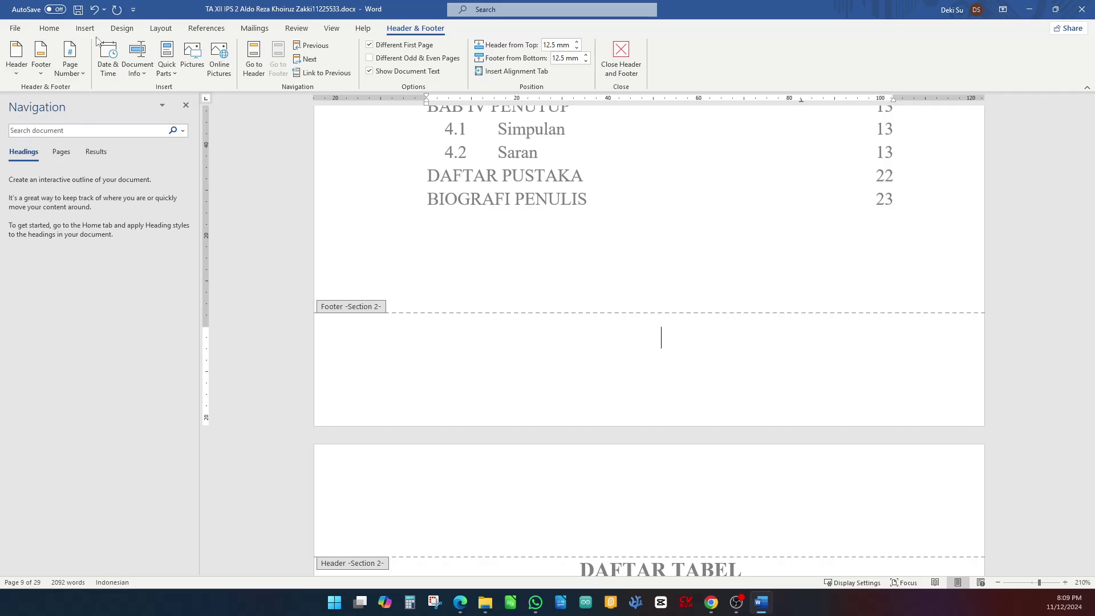
pyautogui.click(70, 67)
pyautogui.moveTo(110, 103)
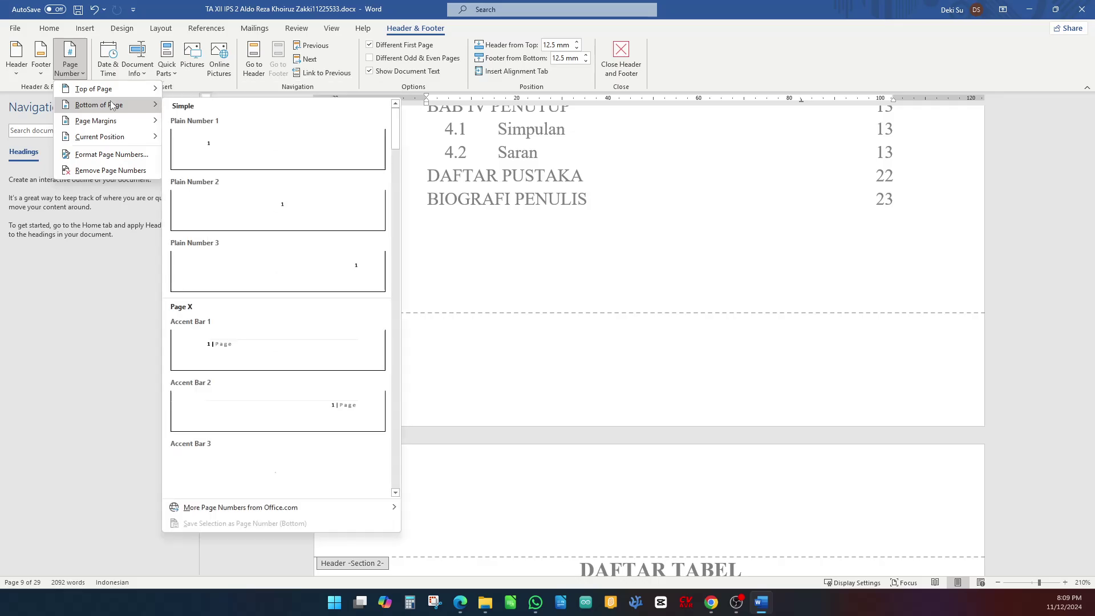
pyautogui.click(303, 203)
# - Change the number format of the Section 2 footer page number to lowercase Roman numerals (i, ii, iii, …)
pyautogui.doubleClick(659, 338)
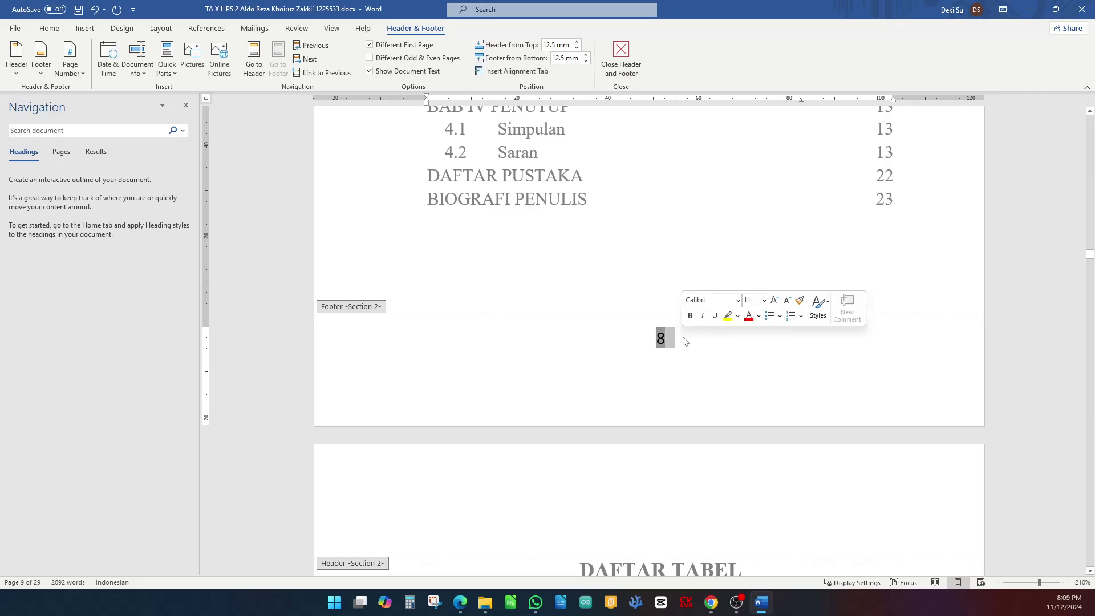
pyautogui.click(70, 64)
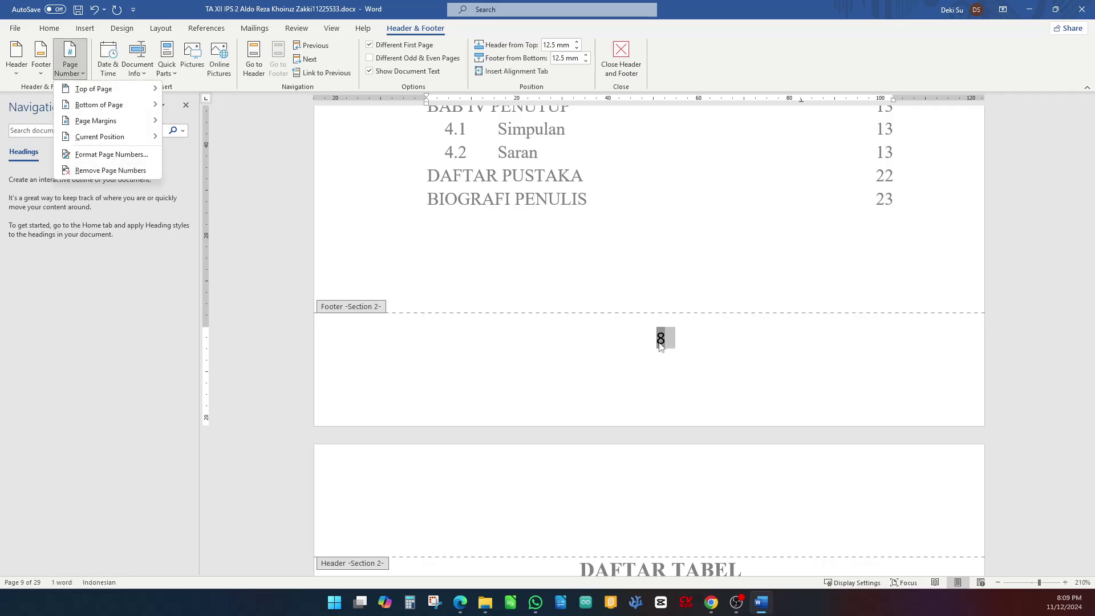
pyautogui.rightClick(659, 342)
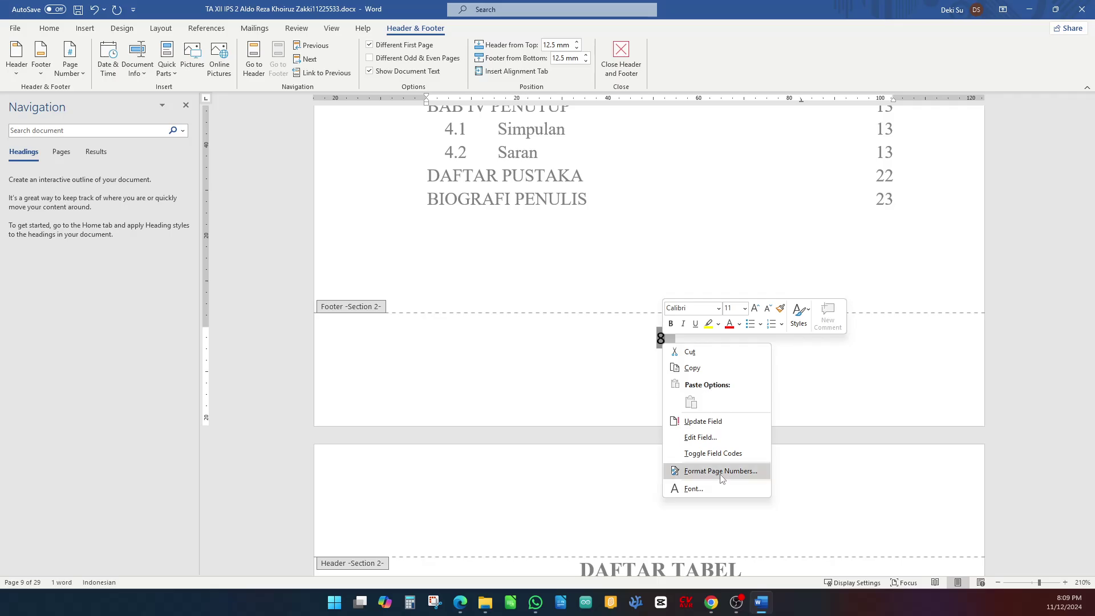
pyautogui.click(740, 473)
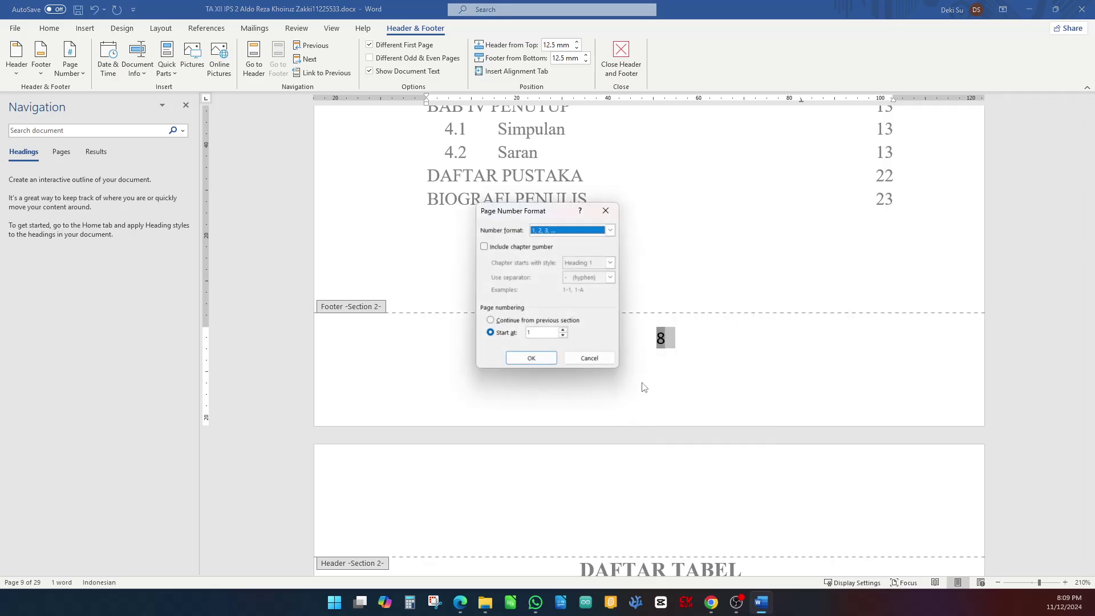
pyautogui.click(549, 231)
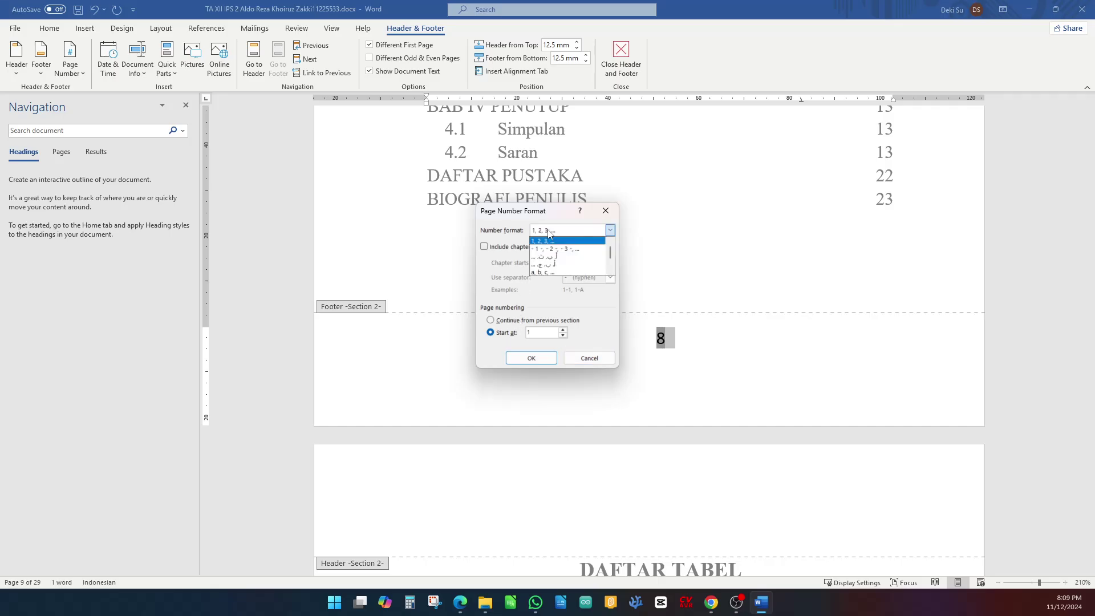
pyautogui.scroll(-1, 566, 265)
pyautogui.click(556, 265)
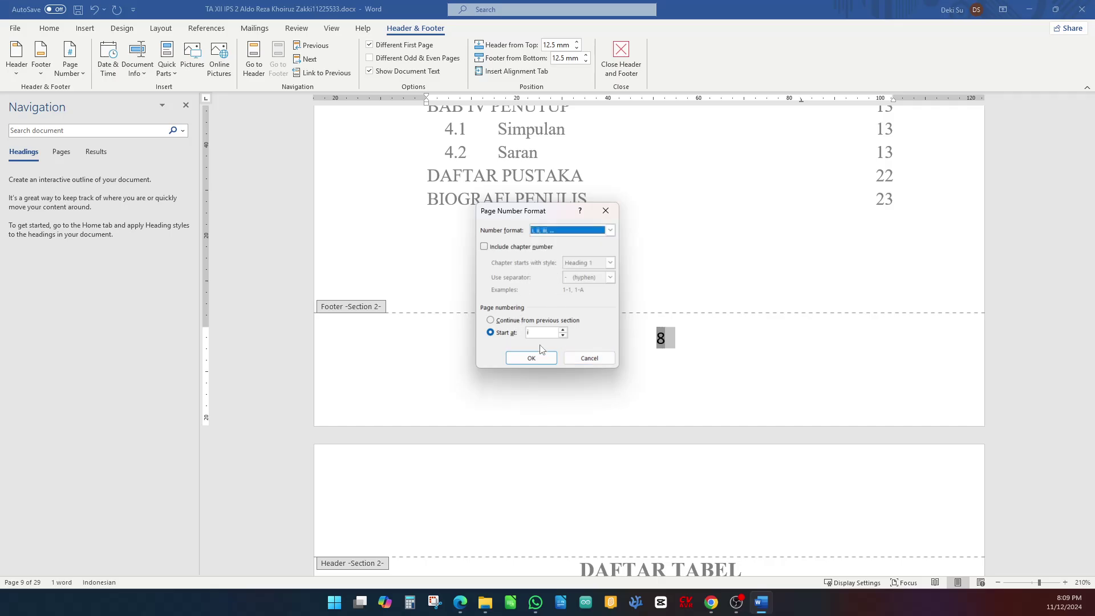
pyautogui.click(529, 358)
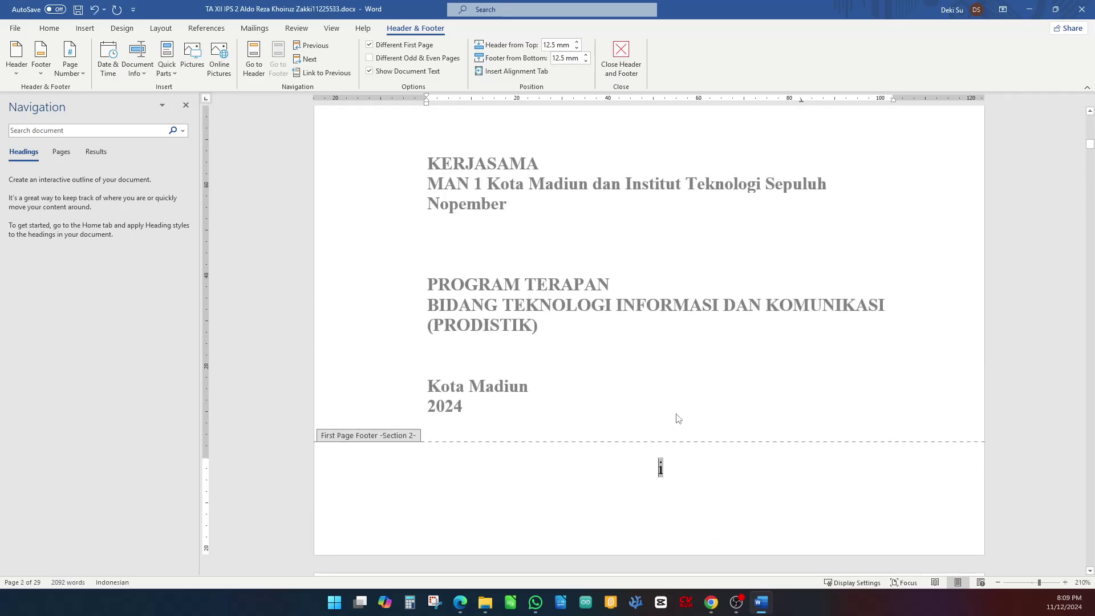
# - Set the Section 2 footer page number below the abstract to Times New Roman and return to the document body
pyautogui.scroll(-20, 678, 419)
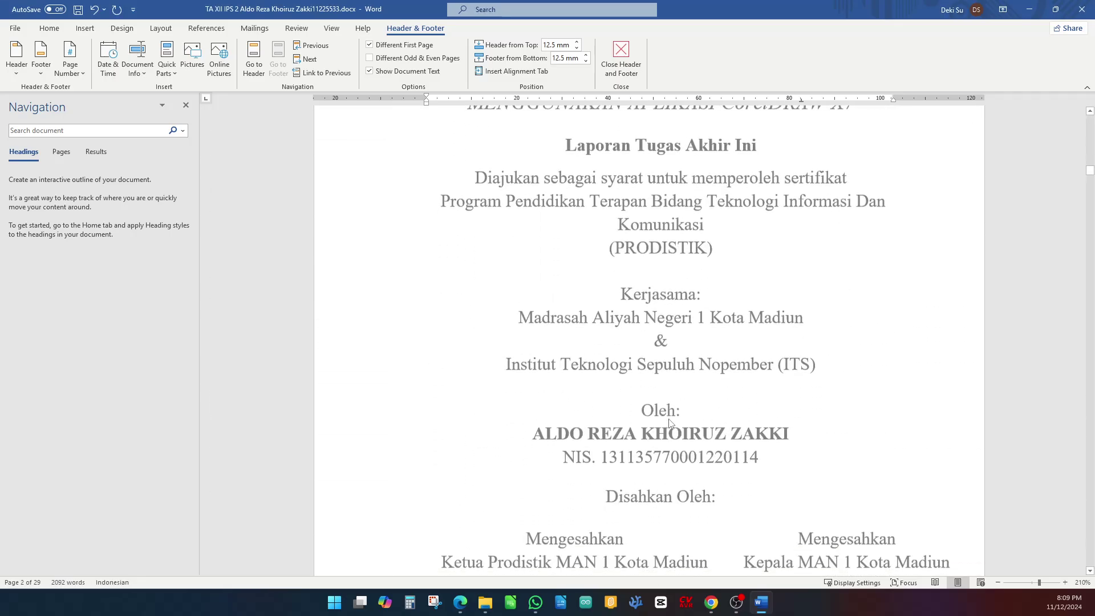
pyautogui.scroll(-20, 670, 423)
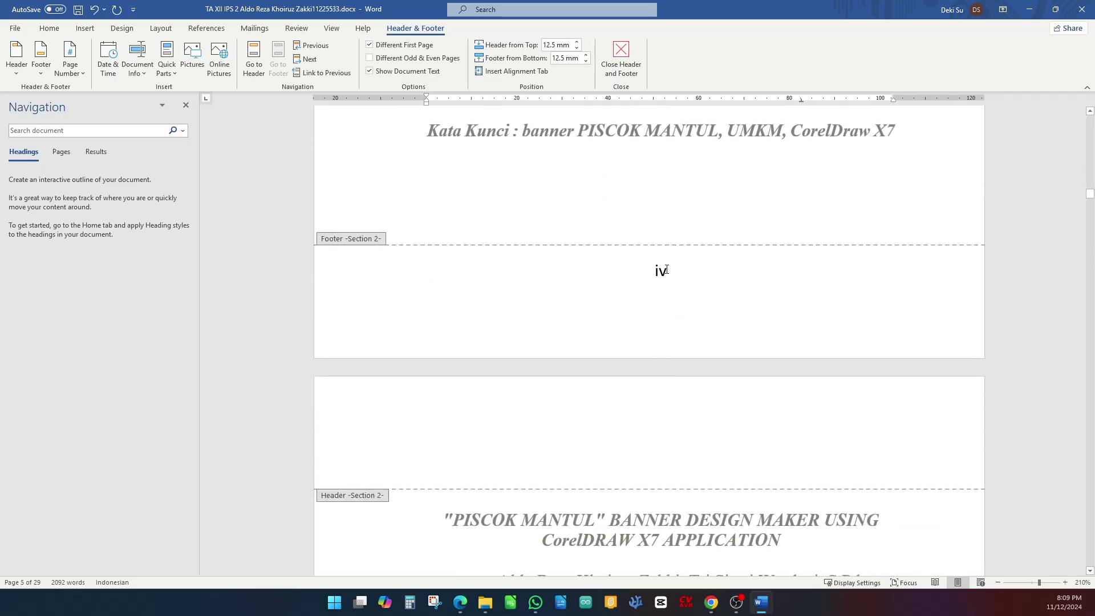
pyautogui.doubleClick(662, 269)
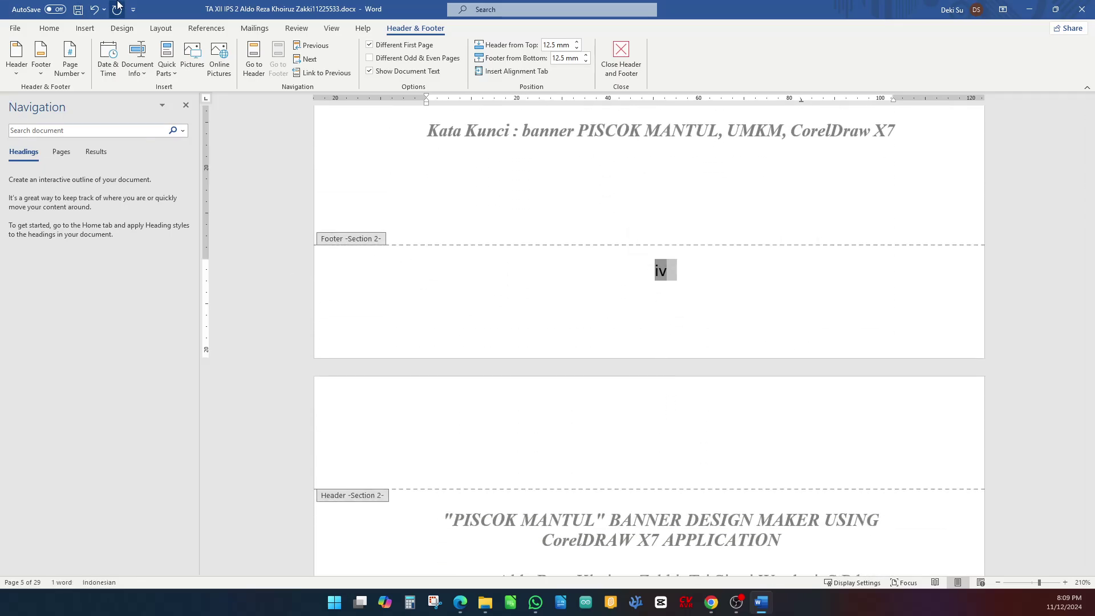
pyautogui.click(56, 30)
pyautogui.click(143, 53)
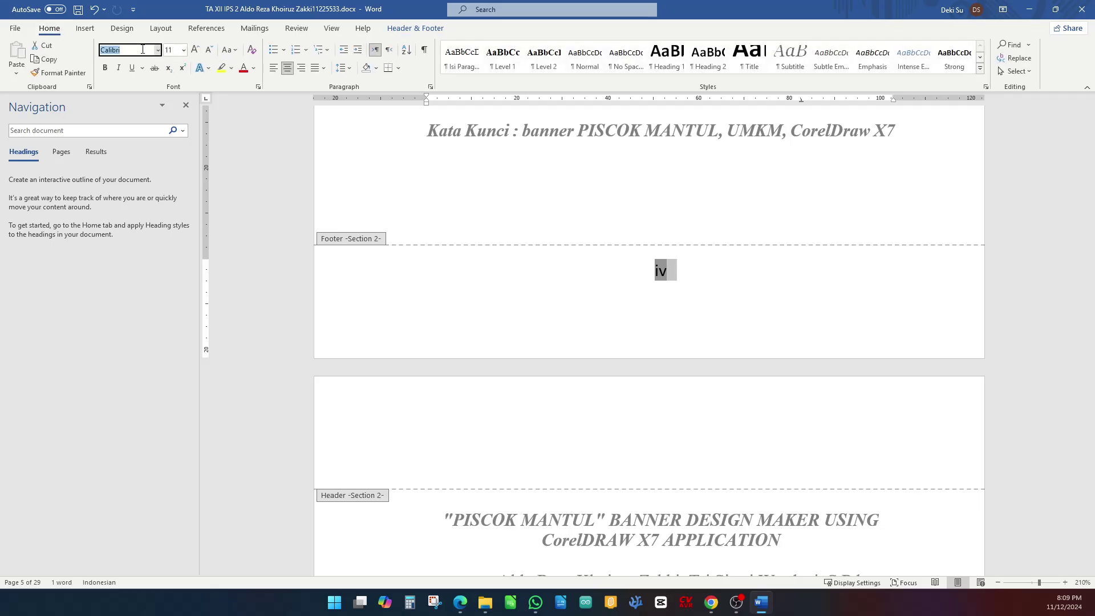
pyautogui.write('Times New Roman')
pyautogui.press('Tab')
pyautogui.press('Return')
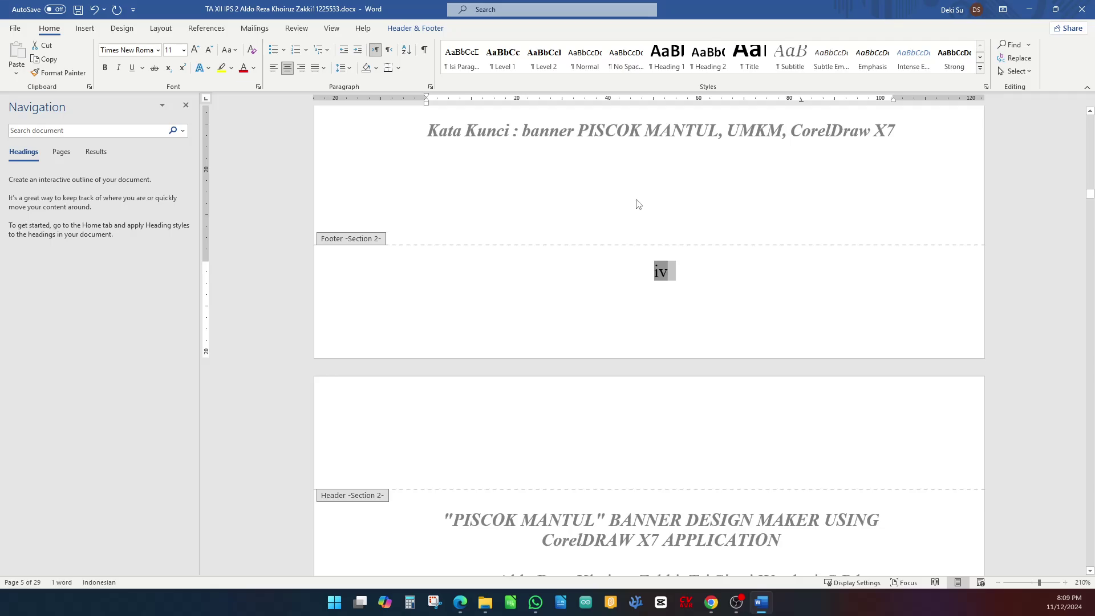
pyautogui.doubleClick(665, 221)
# - Examine the footer page numbers from the English abstract through the front matter and into the first pages of BAB I
pyautogui.scroll(-20, 667, 222)
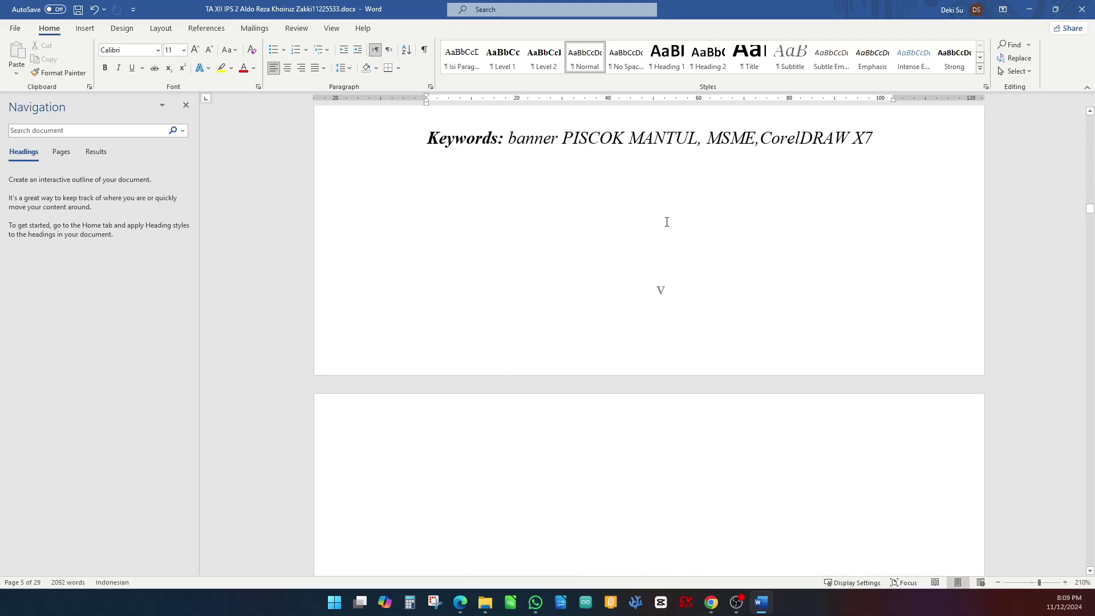
pyautogui.scroll(-20, 666, 222)
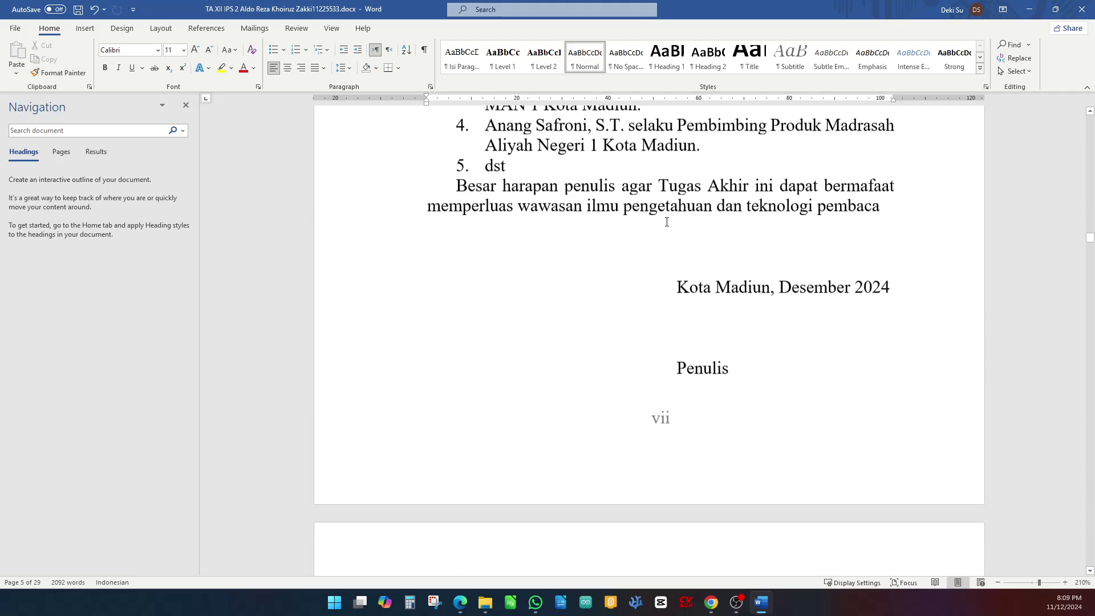
pyautogui.scroll(-20, 667, 222)
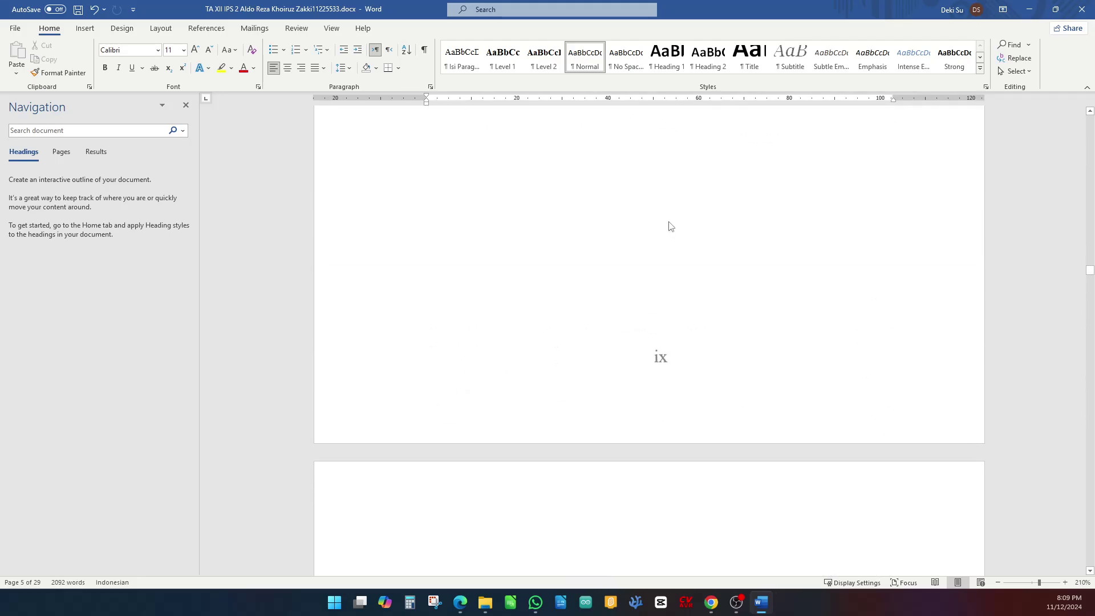
pyautogui.scroll(-20, 670, 222)
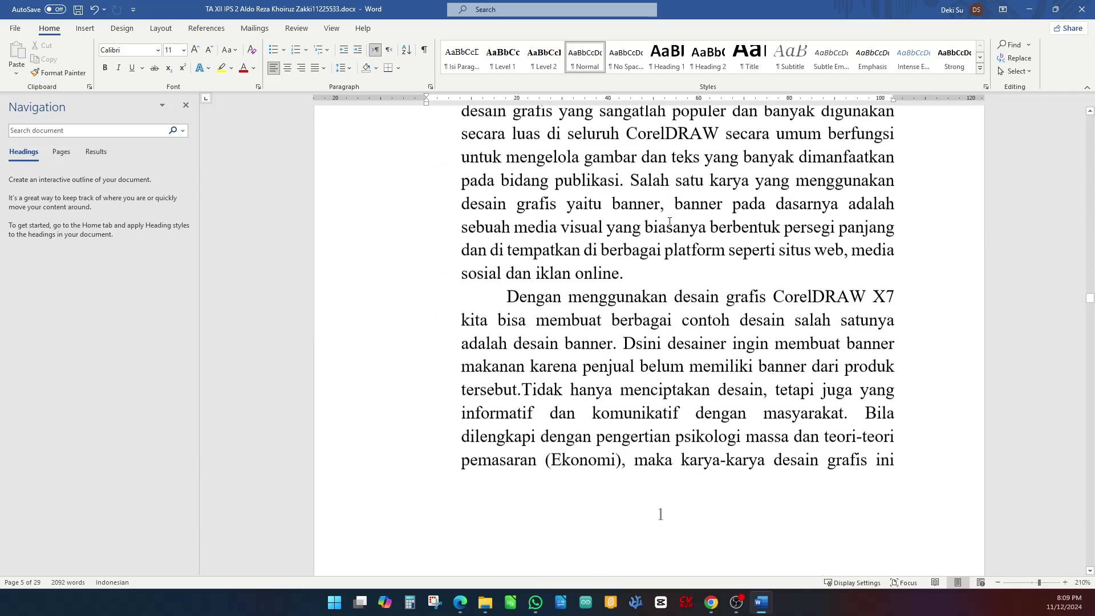
pyautogui.scroll(10, 658, 228)
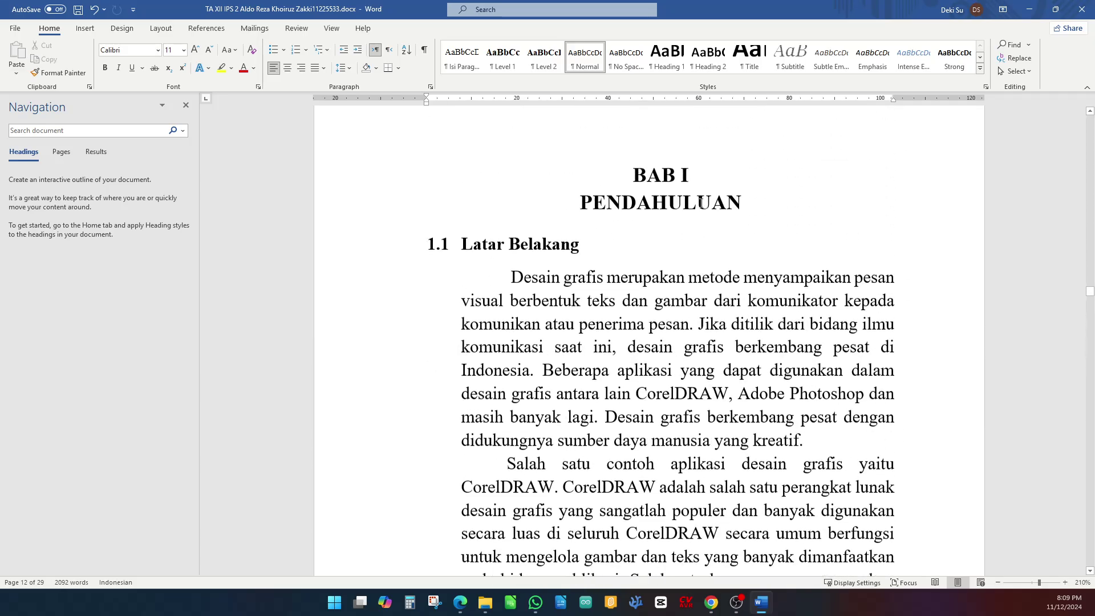
pyautogui.scroll(-12, 701, 203)
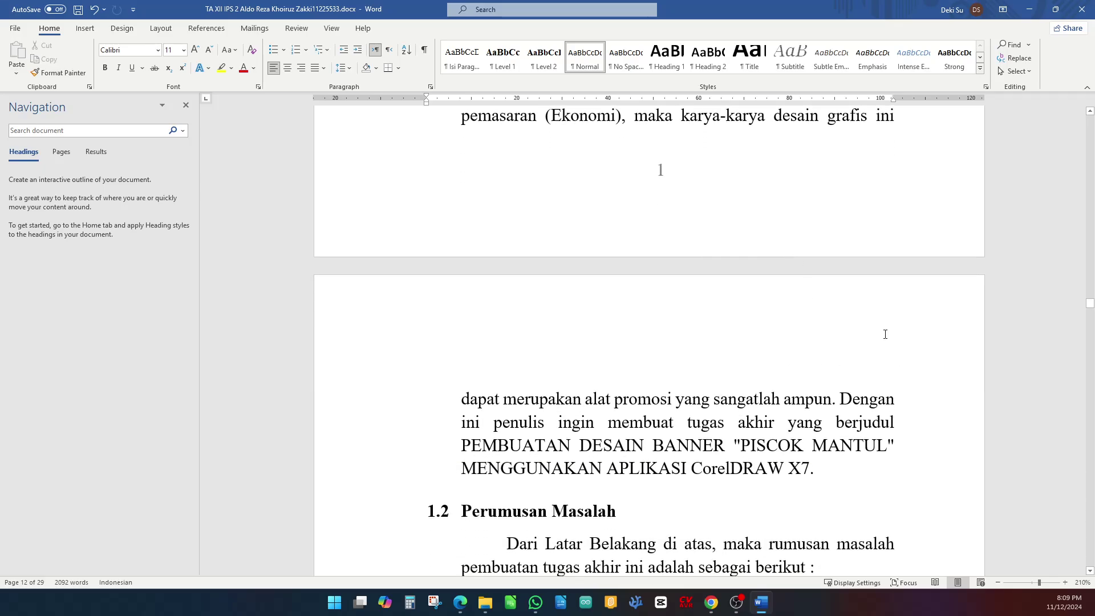
pyautogui.scroll(-15, 886, 336)
pyautogui.scroll(15, 686, 466)
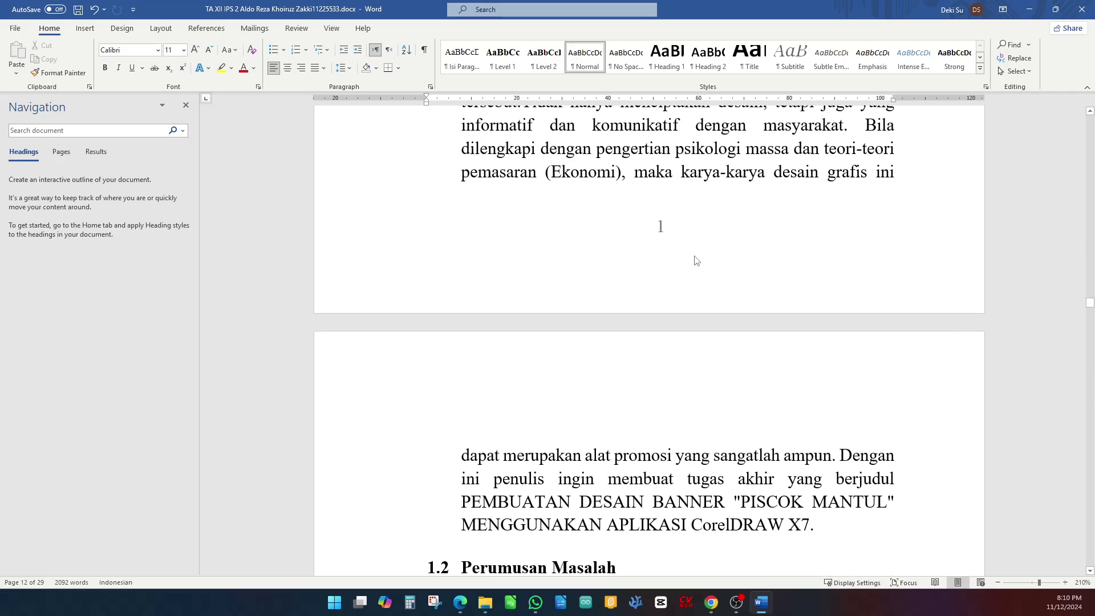
# - Delete the page number from the Section 3 footer on the second page of BAB I
pyautogui.doubleClick(658, 241)
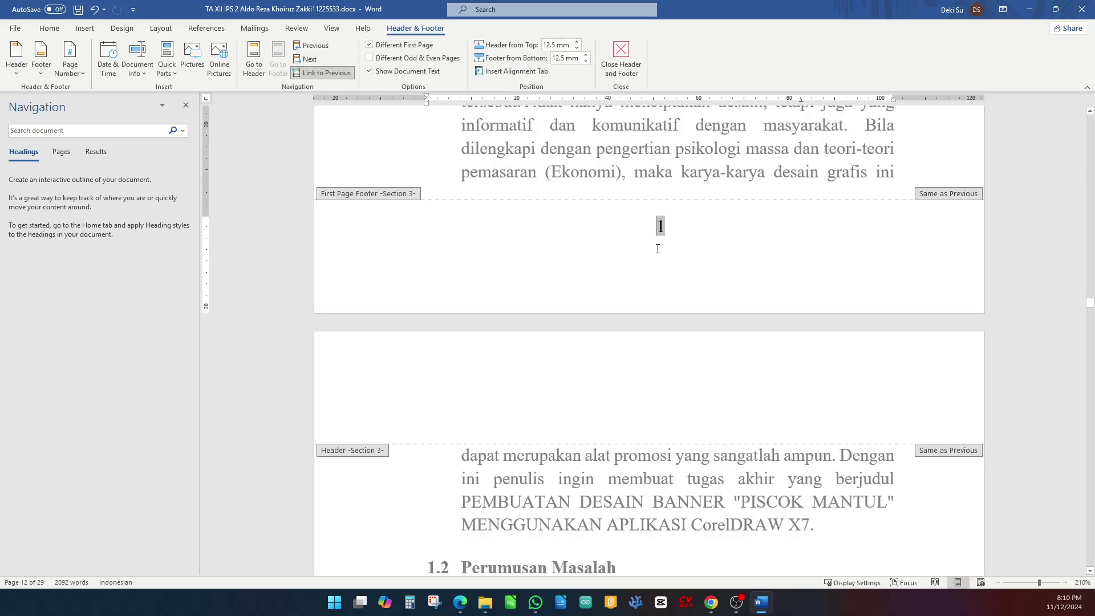
pyautogui.scroll(20, 668, 272)
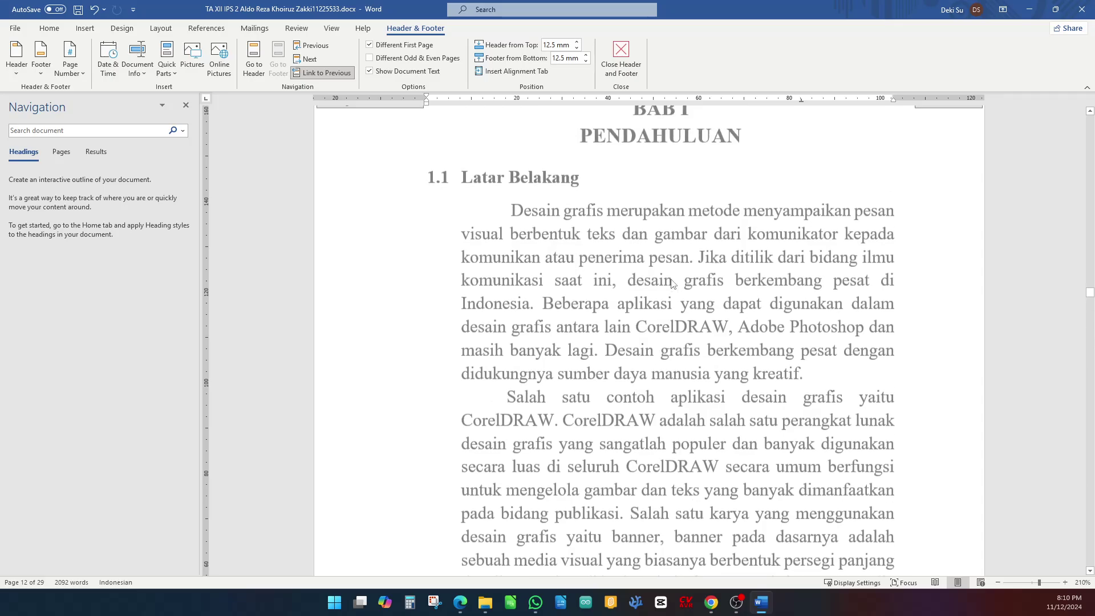
pyautogui.scroll(-20, 655, 262)
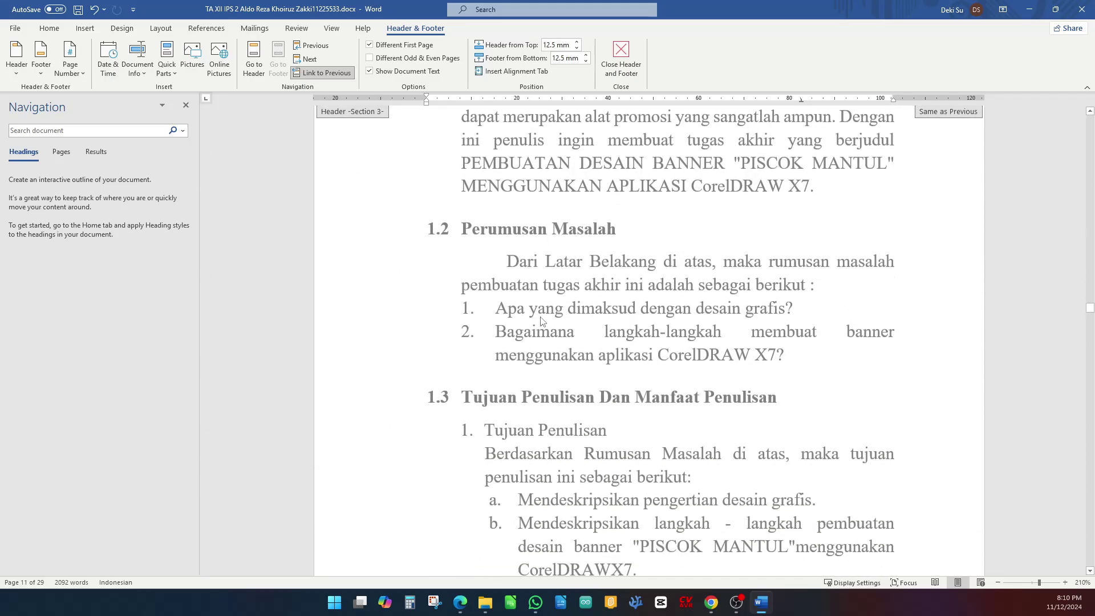
pyautogui.click(665, 410)
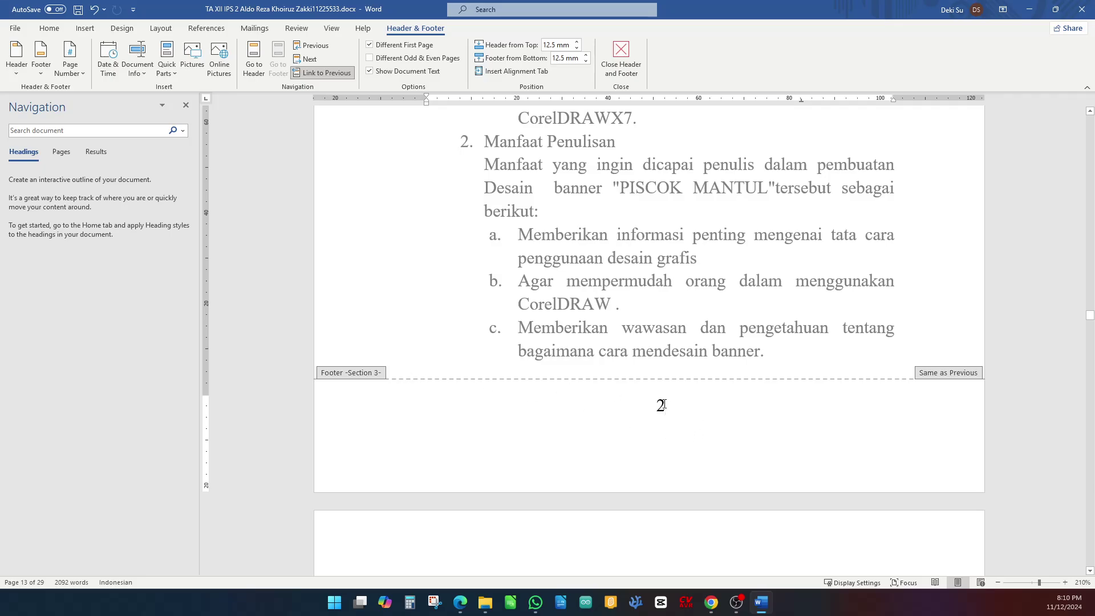
pyautogui.doubleClick(664, 404)
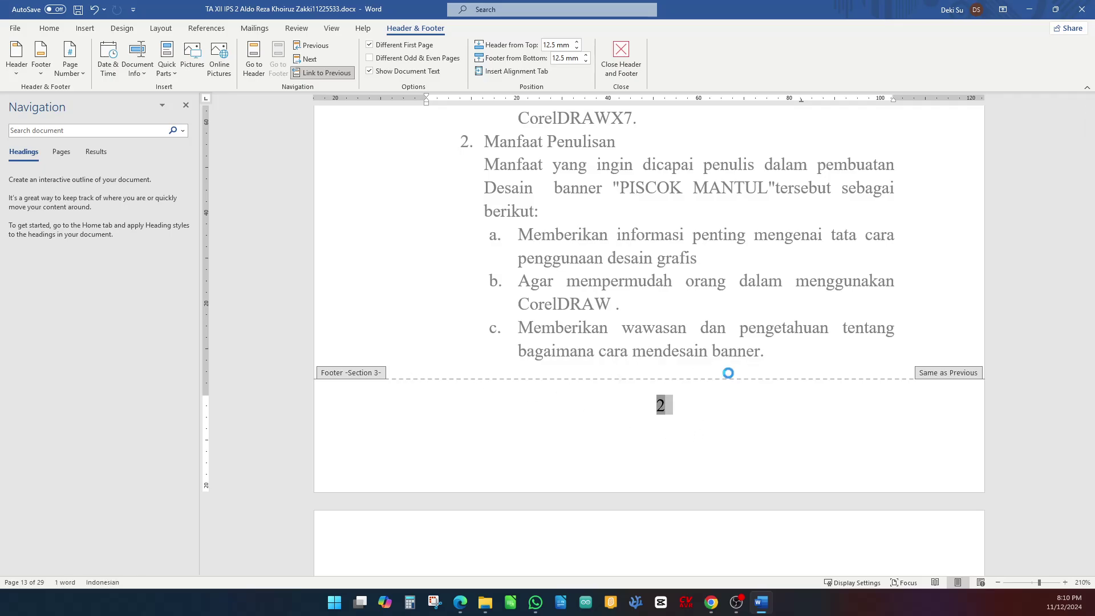
pyautogui.press('Delete')
# - Insert a Plain Number 3 page number at the top of the page in the Section 3 header on BAB I's second page
pyautogui.scroll(20, 701, 379)
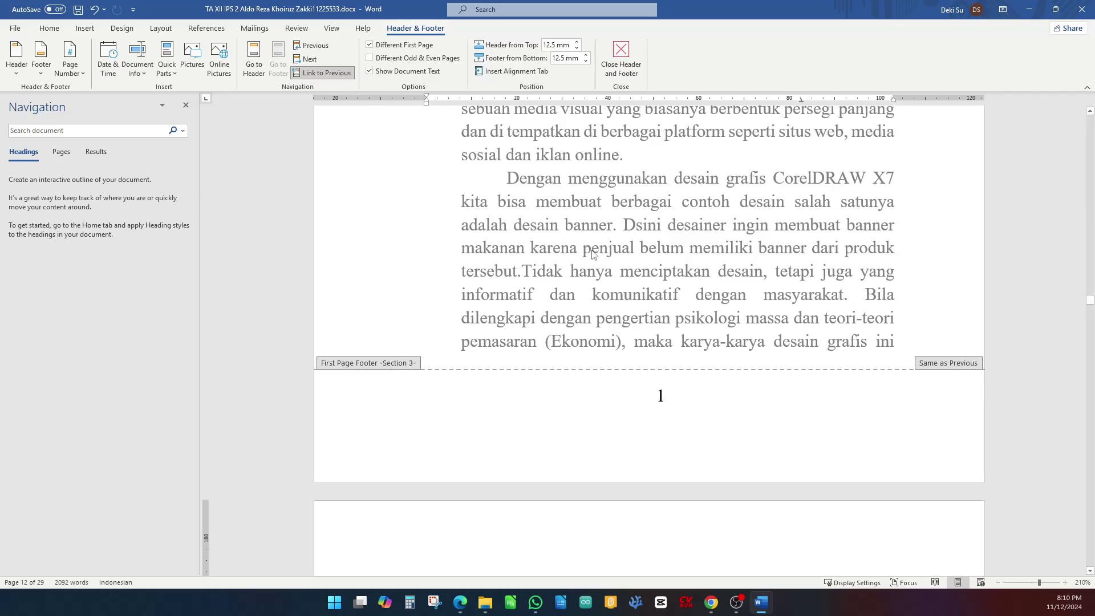
pyautogui.scroll(-3, 723, 253)
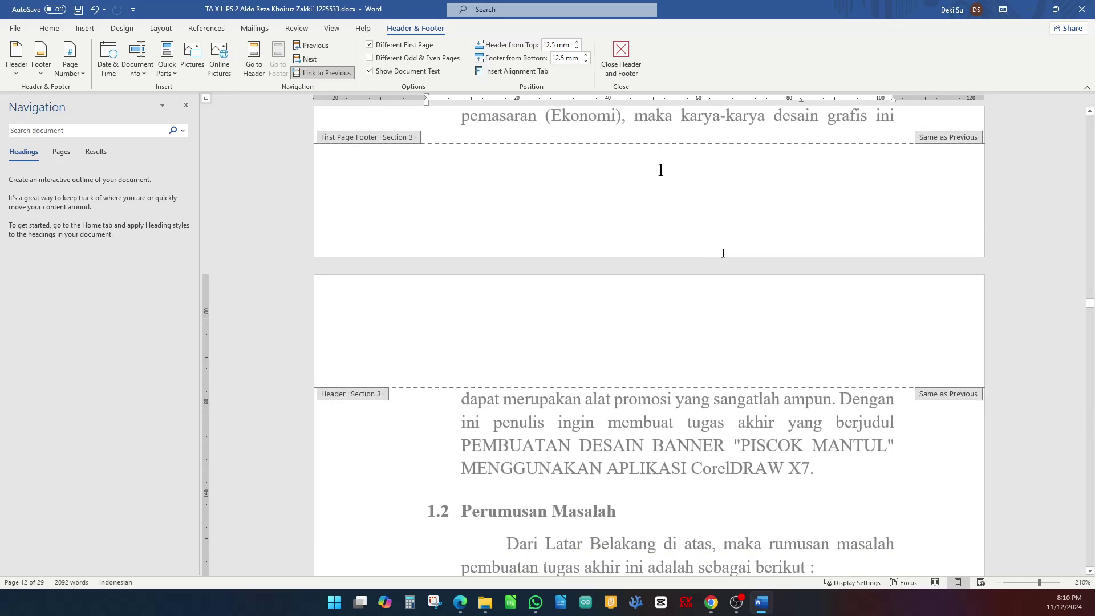
pyautogui.click(891, 349)
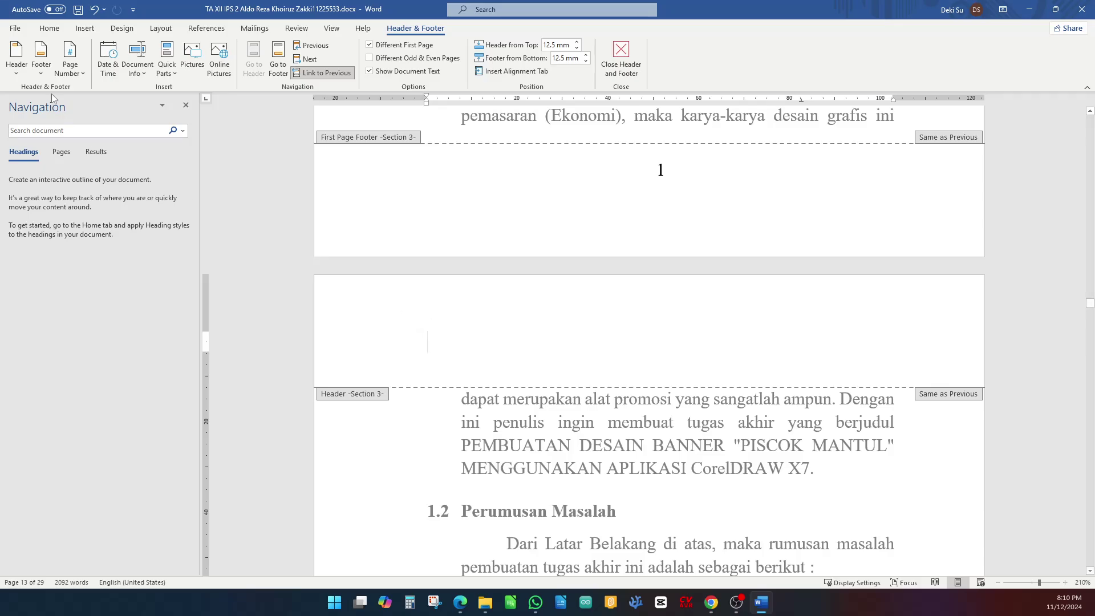
pyautogui.click(71, 69)
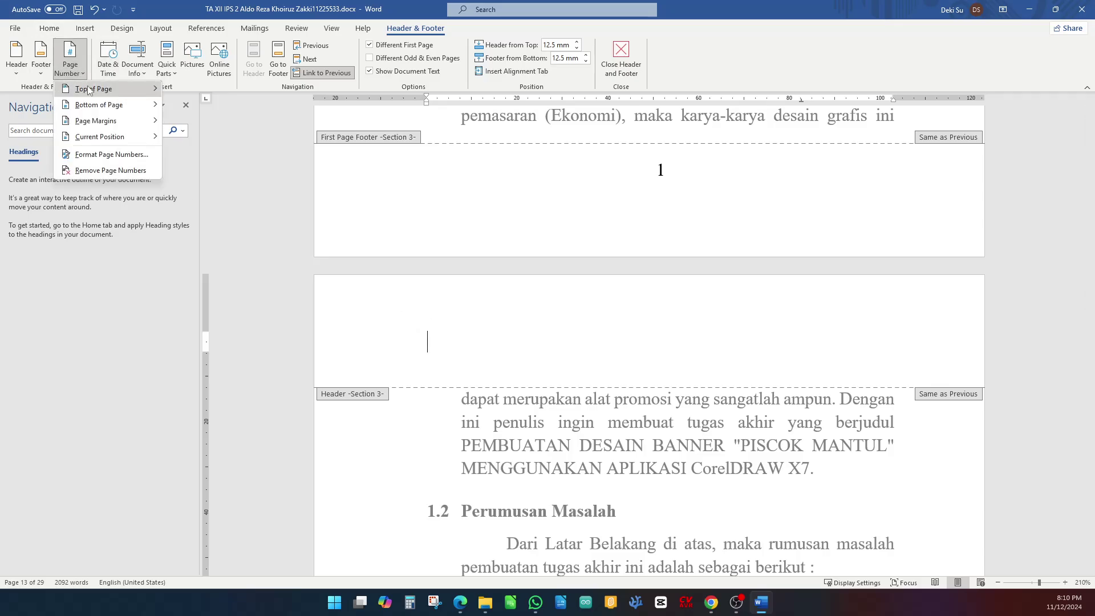
pyautogui.moveTo(91, 89)
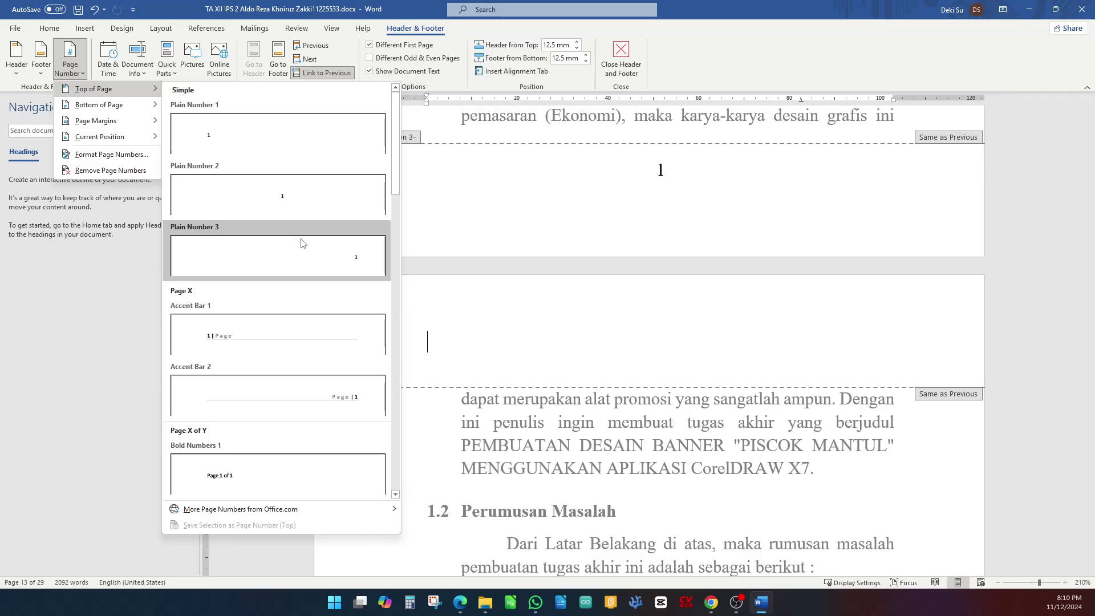
pyautogui.click(297, 266)
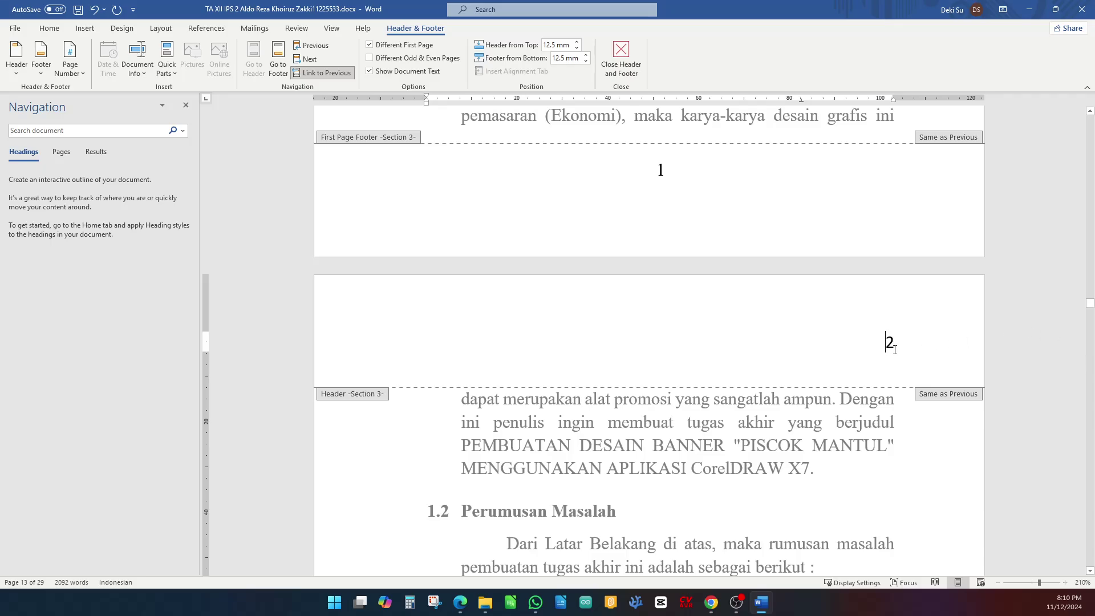
# - Set the Section 3 header page number to Times New Roman and check the footer of the same page
pyautogui.moveTo(812, 337); pyautogui.dragTo(955, 340)
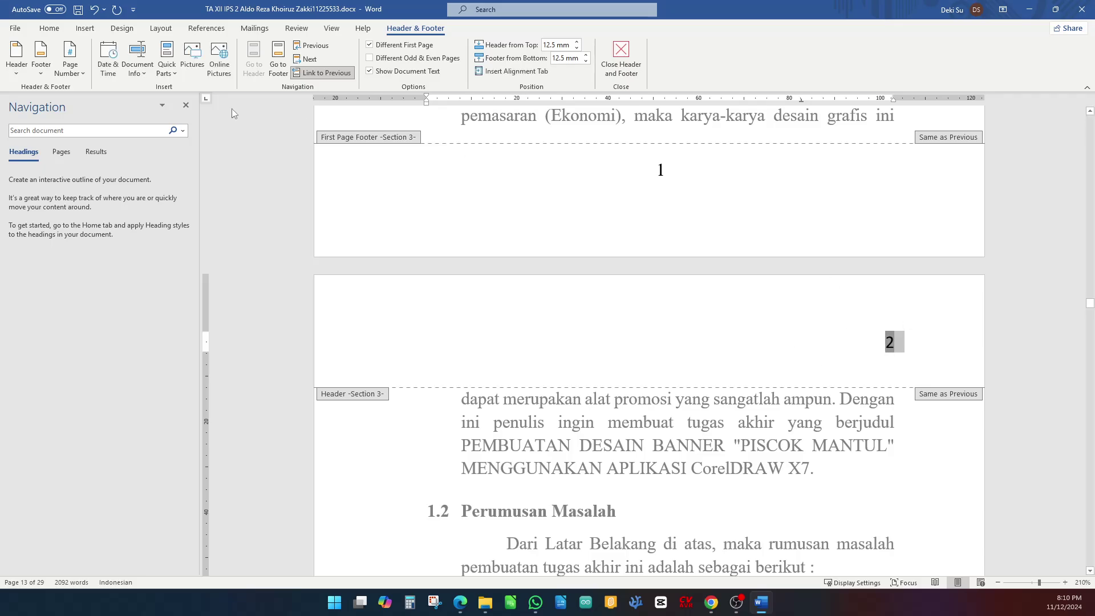
pyautogui.click(49, 28)
pyautogui.click(140, 49)
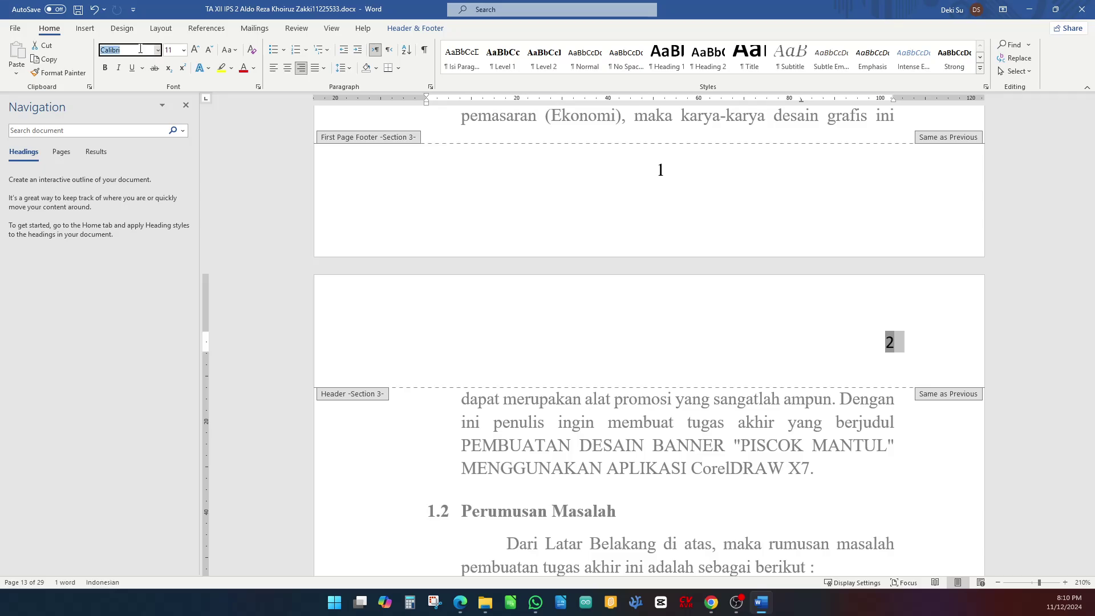
pyautogui.write('Times New Roman')
pyautogui.press('Tab')
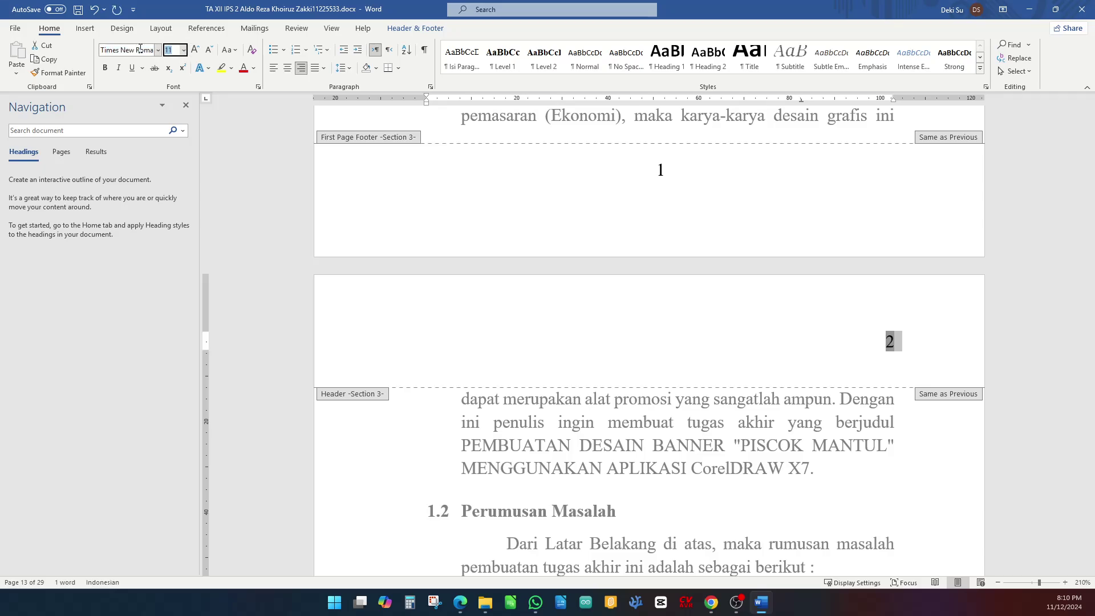
pyautogui.press('Return')
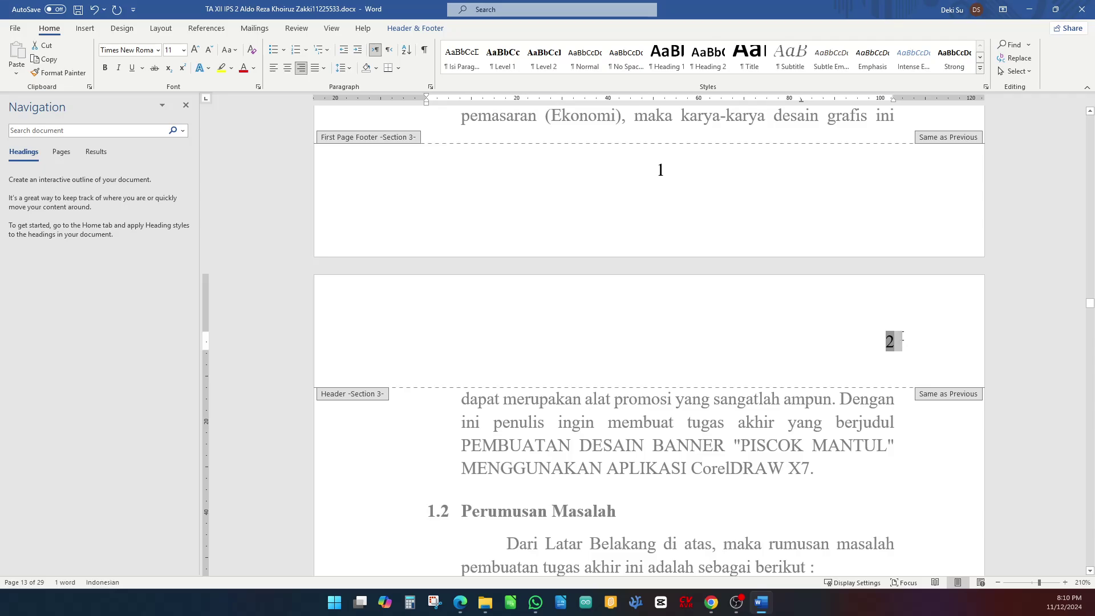
pyautogui.click(903, 337)
pyautogui.scroll(-15, 653, 191)
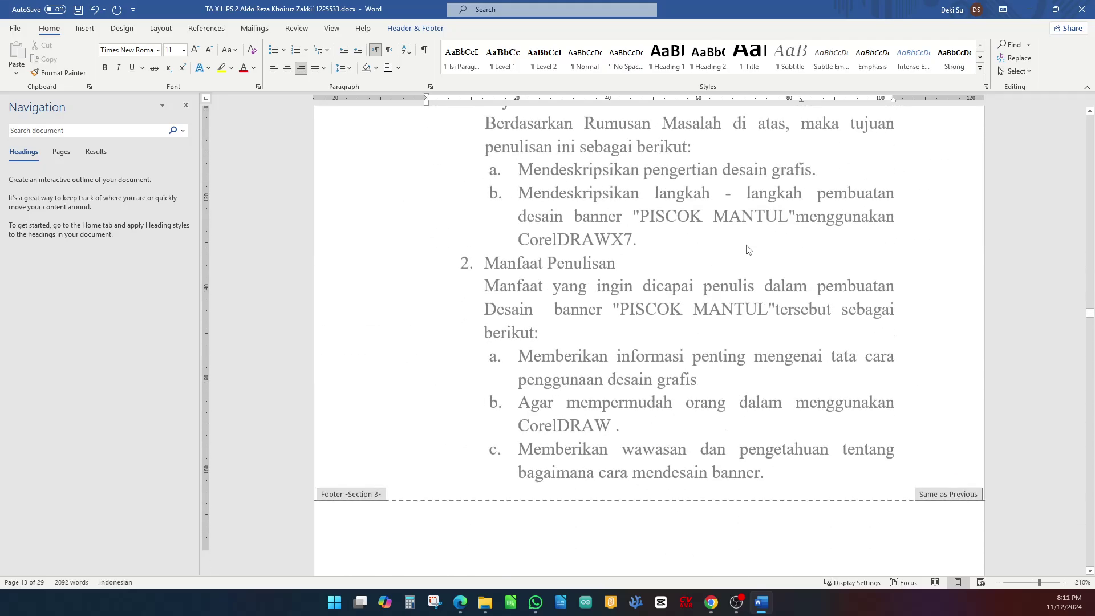
# - Examine the header and footer page numbers from the end of BAB I through BAB II and into BAB III's second page
pyautogui.scroll(-15, 844, 317)
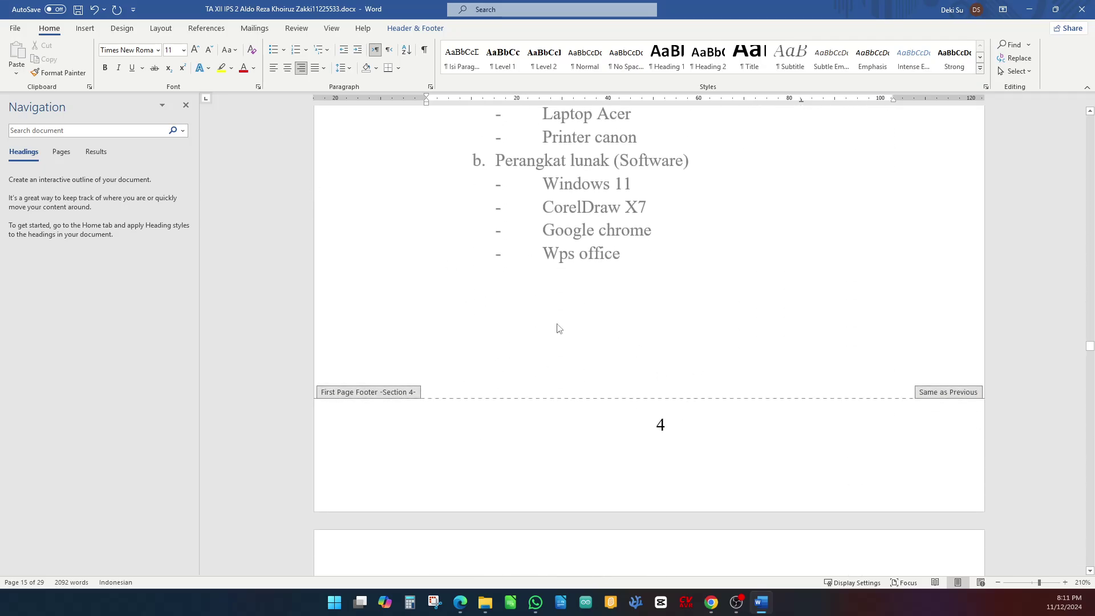
pyautogui.scroll(10, 489, 360)
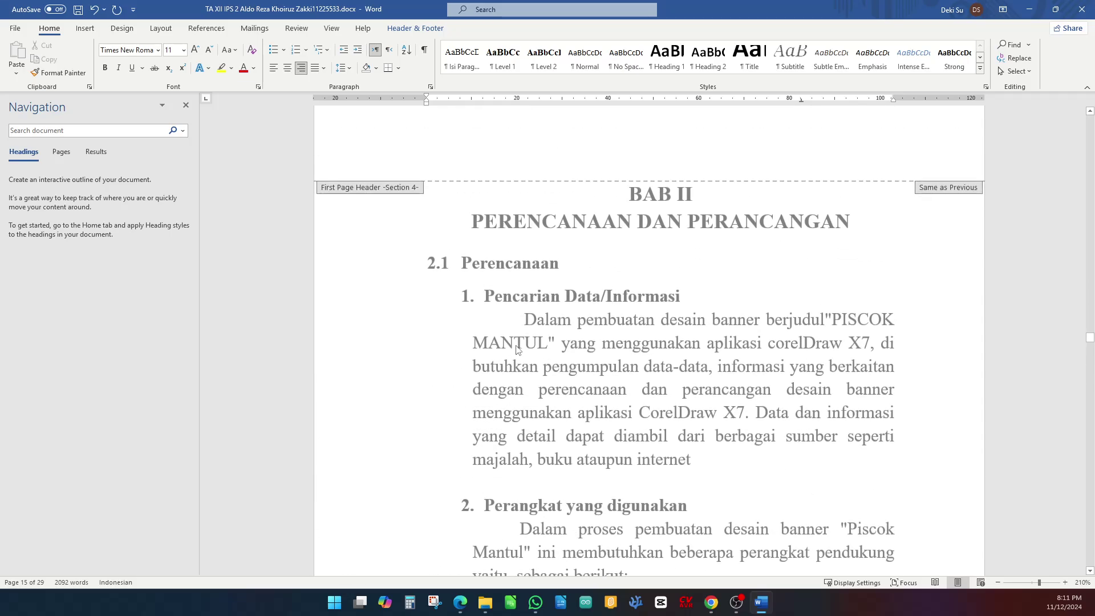
pyautogui.scroll(-14, 578, 305)
pyautogui.scroll(-6, 577, 306)
pyautogui.scroll(3, 600, 303)
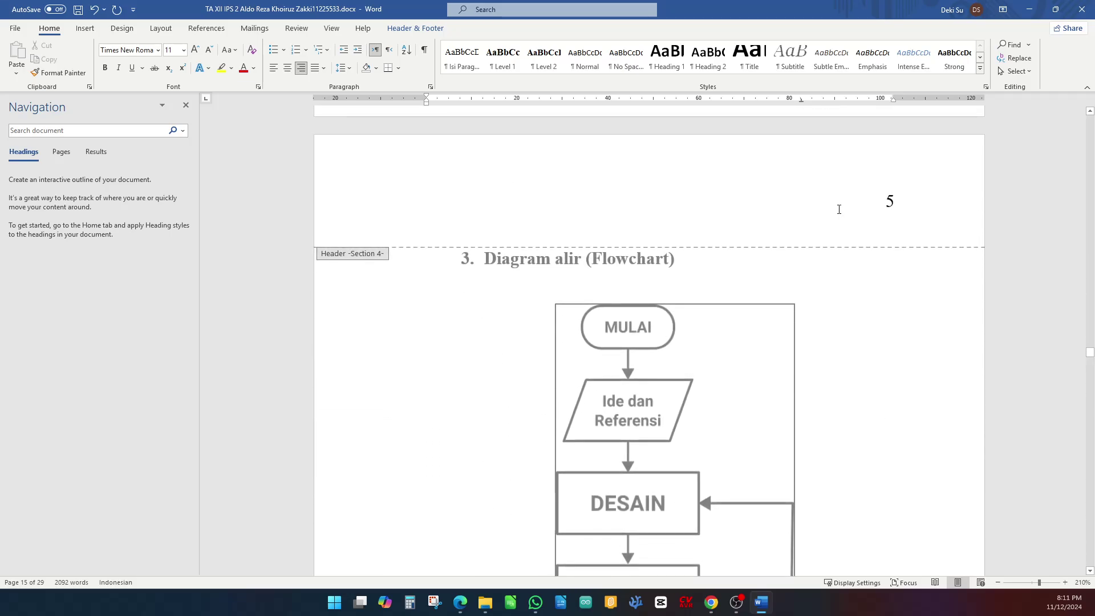
pyautogui.scroll(-12, 839, 208)
pyautogui.scroll(-15, 815, 251)
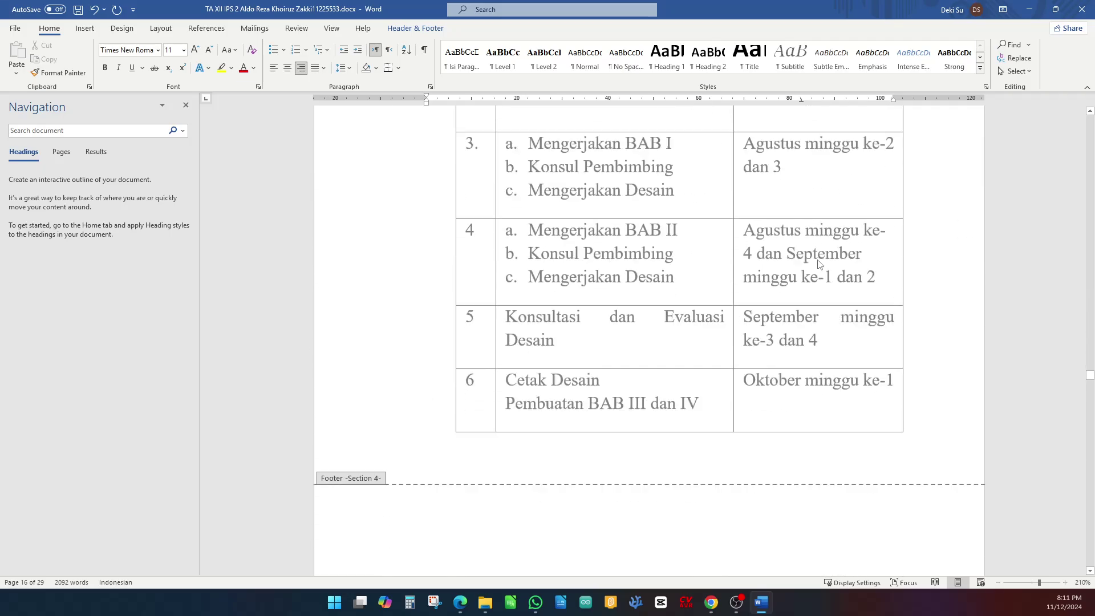
pyautogui.scroll(-18, 808, 272)
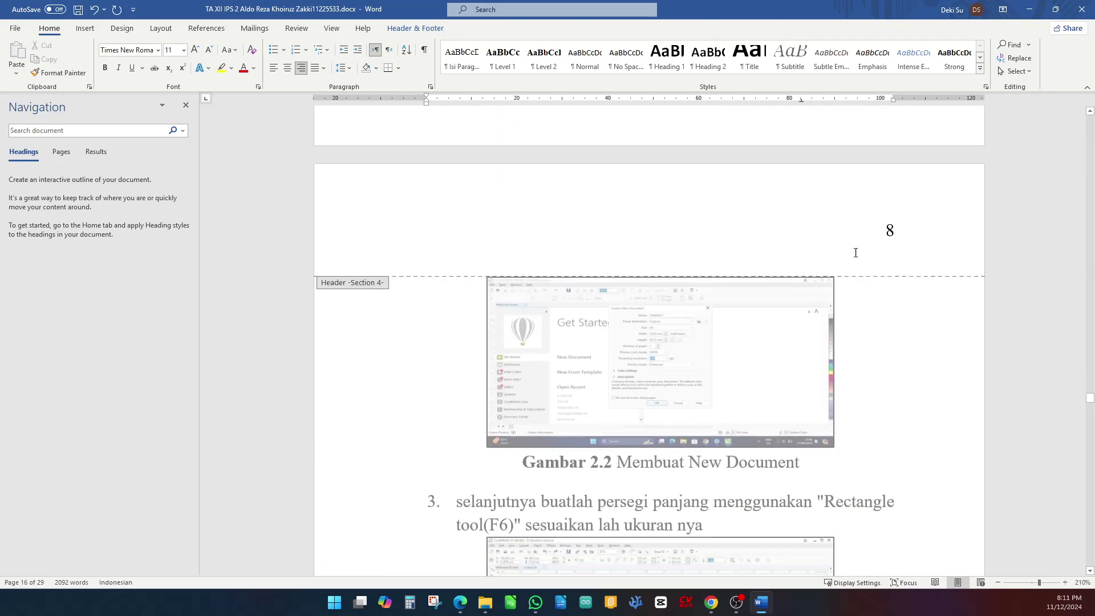
pyautogui.scroll(-18, 855, 257)
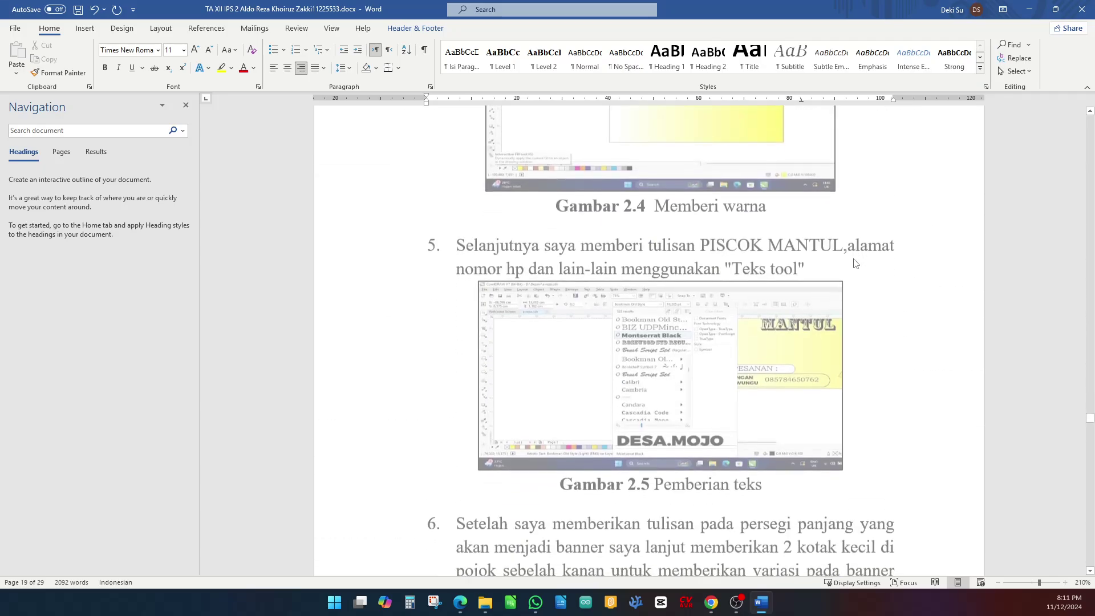
pyautogui.scroll(-18, 855, 263)
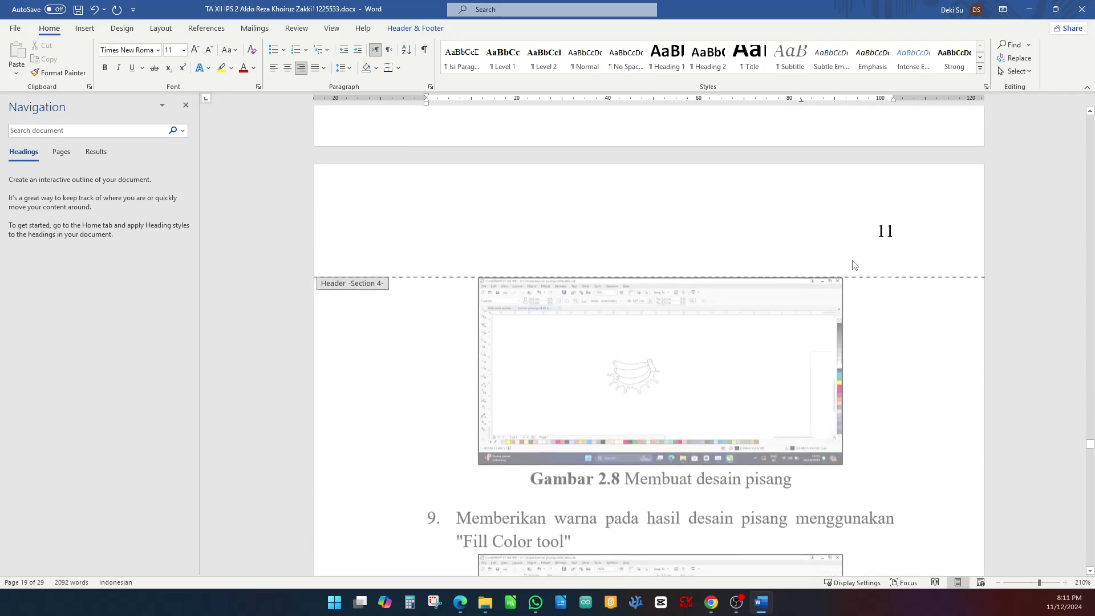
pyautogui.scroll(-15, 855, 266)
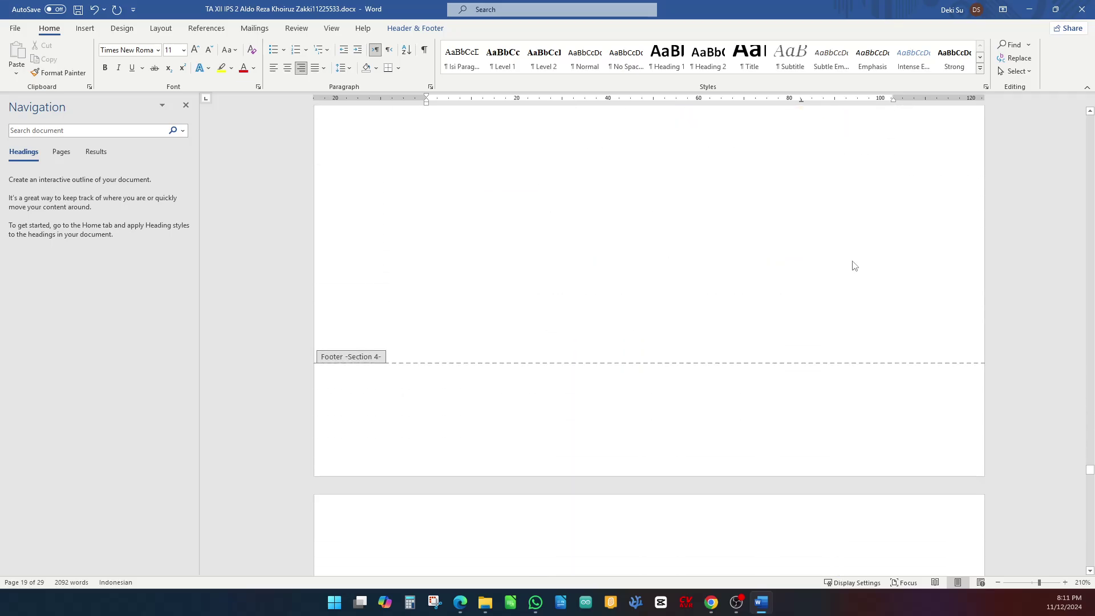
pyautogui.scroll(-8, 847, 264)
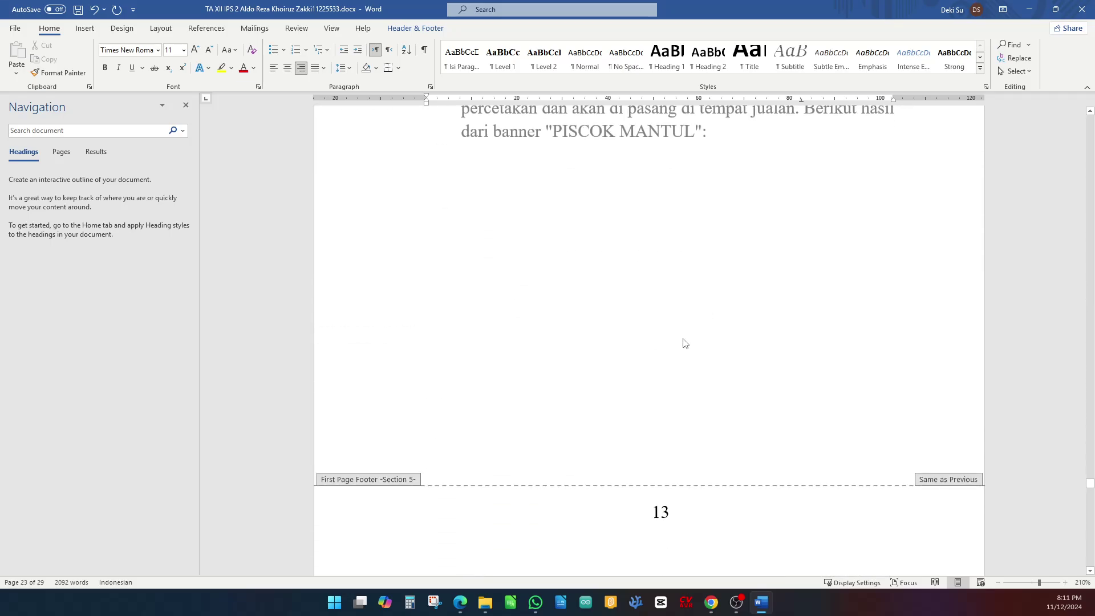
pyautogui.scroll(-15, 670, 387)
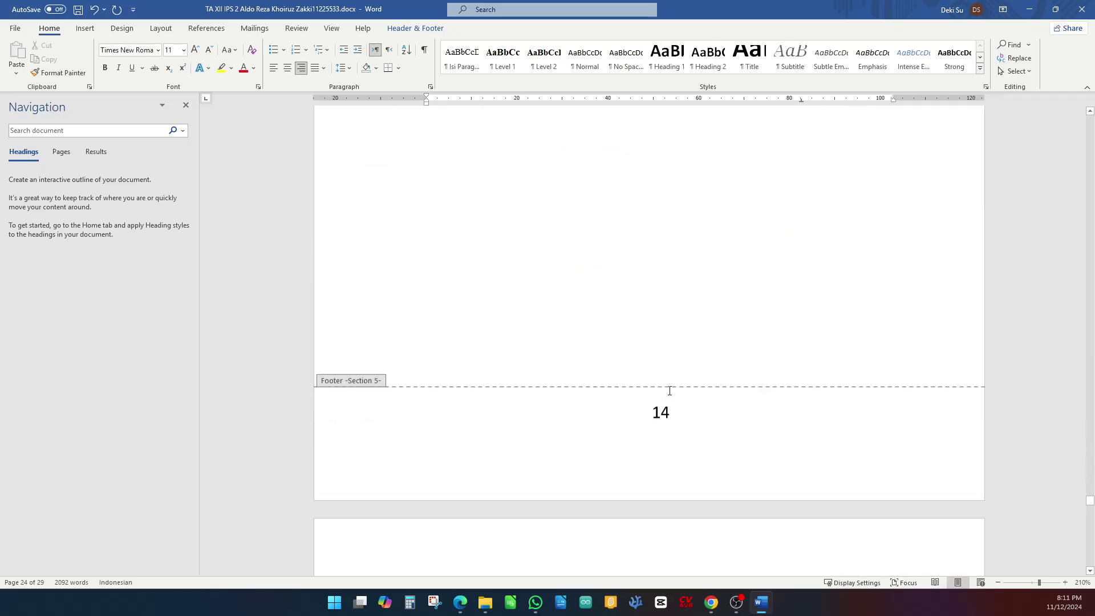
# - Set the Section 5 footer page number on BAB III's second page to Times New Roman
pyautogui.moveTo(688, 236); pyautogui.dragTo(614, 237)
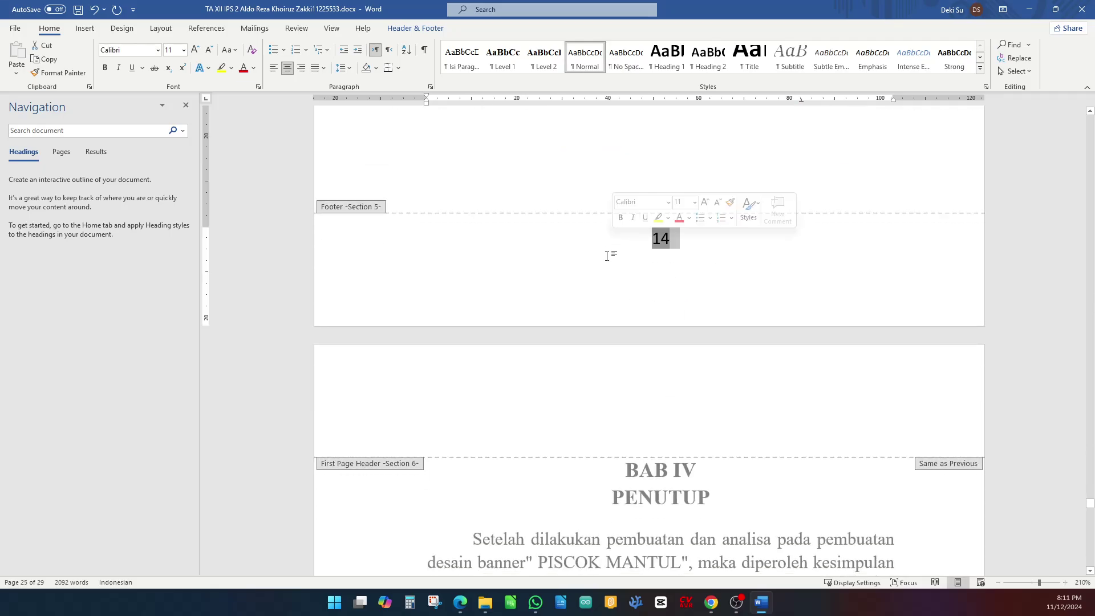
pyautogui.click(139, 50)
pyautogui.write('Times New Roma')
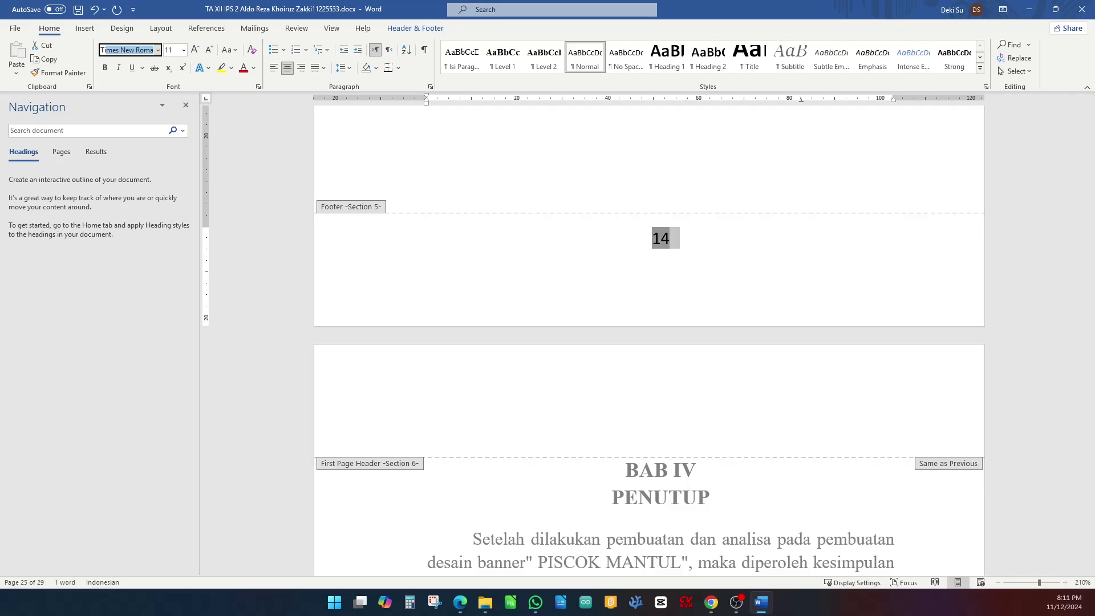
pyautogui.press('Return')
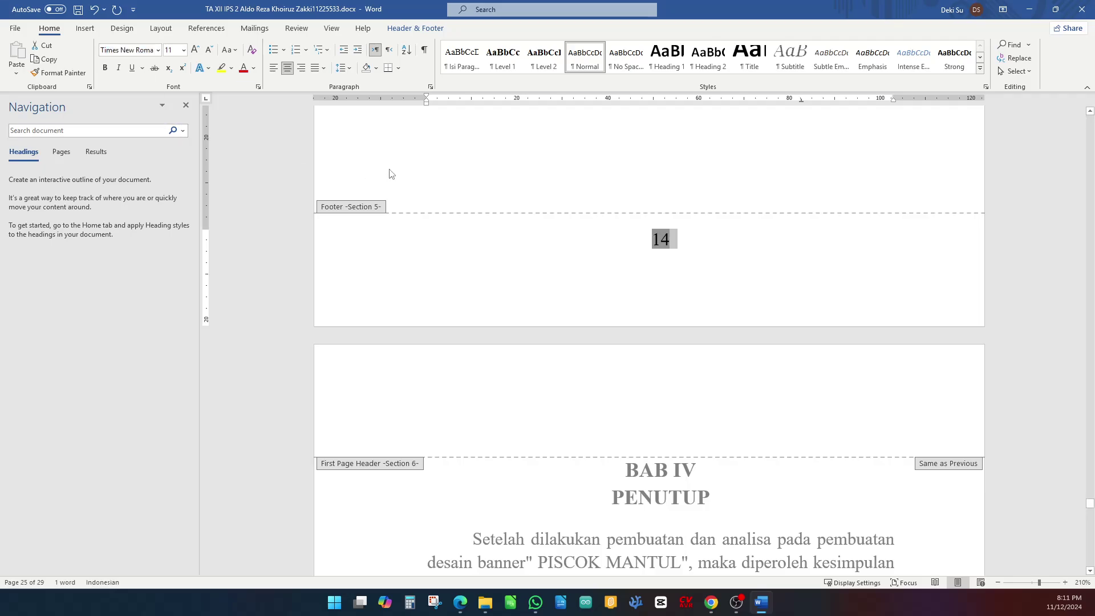
# - Link the Section 5 header on BAB III's second page to the previous section, replacing its own header content
pyautogui.scroll(15, 654, 259)
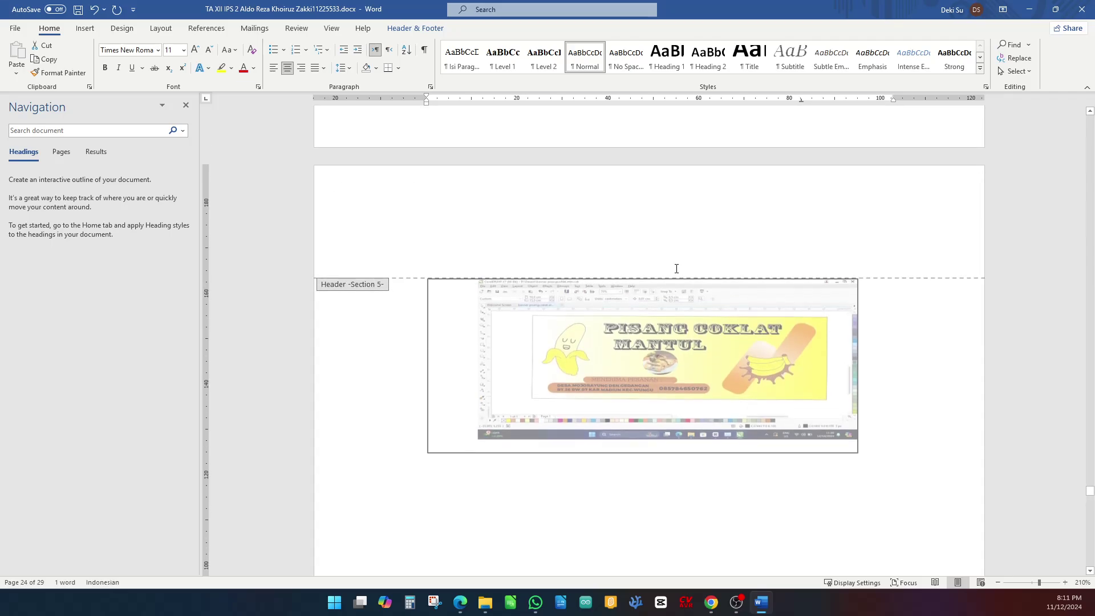
pyautogui.click(541, 240)
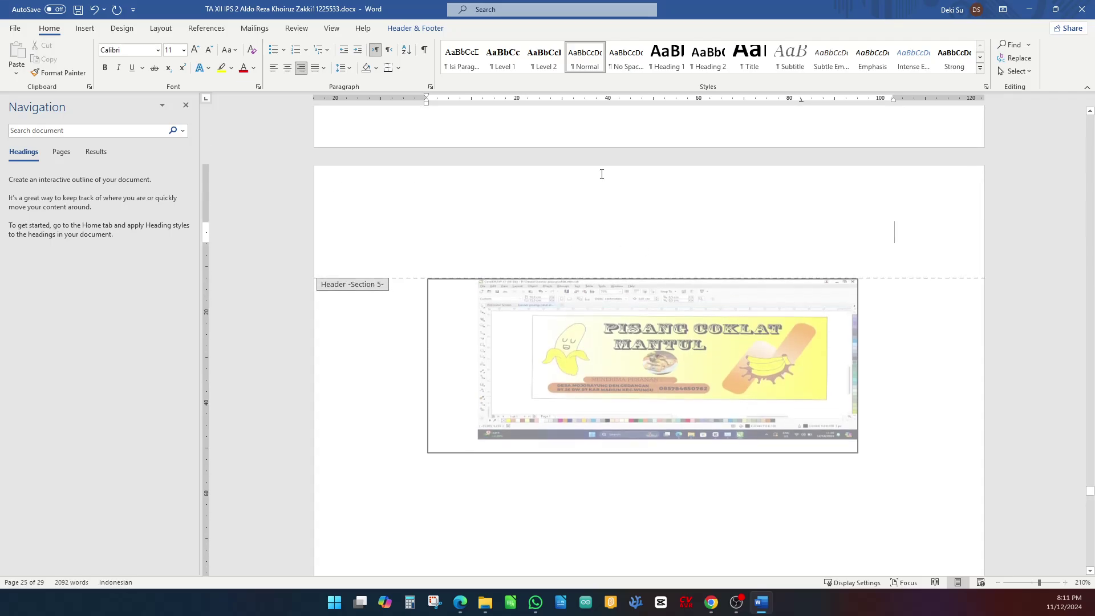
pyautogui.scroll(-8, 572, 182)
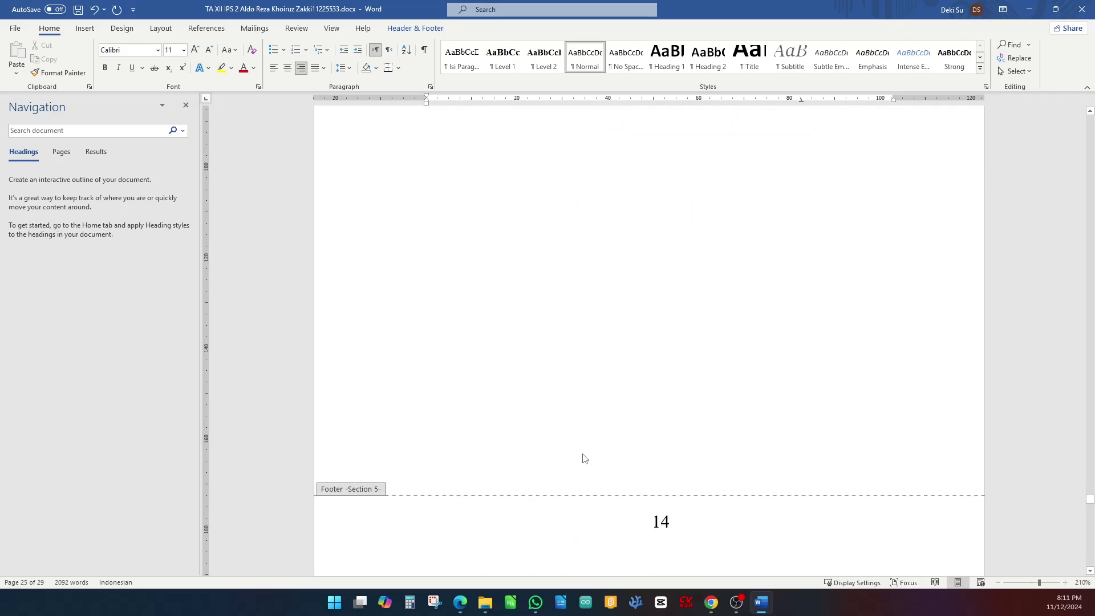
pyautogui.scroll(15, 653, 506)
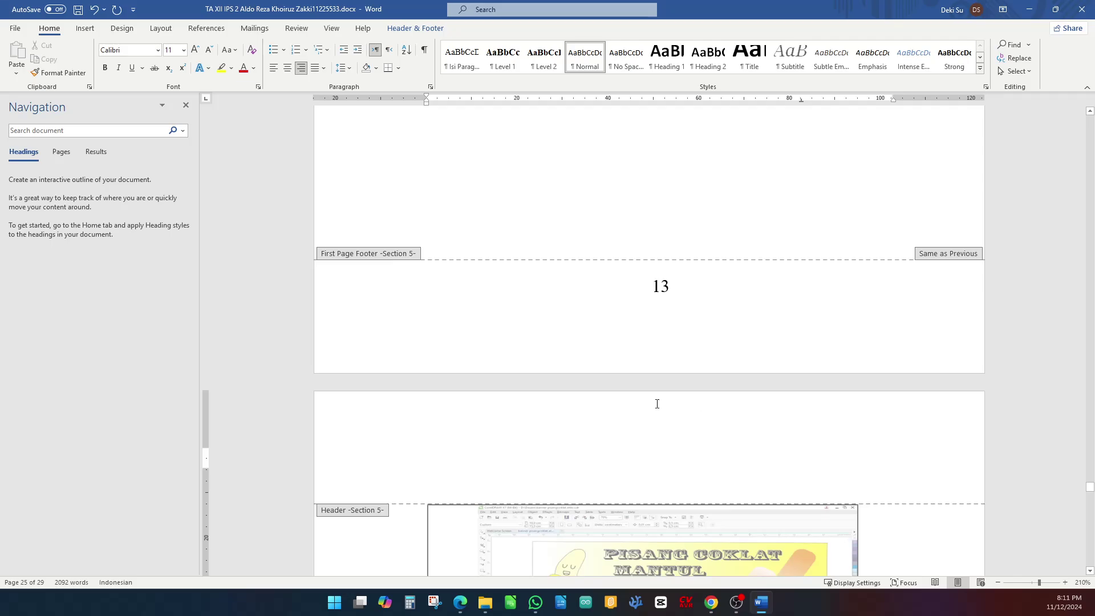
pyautogui.click(415, 30)
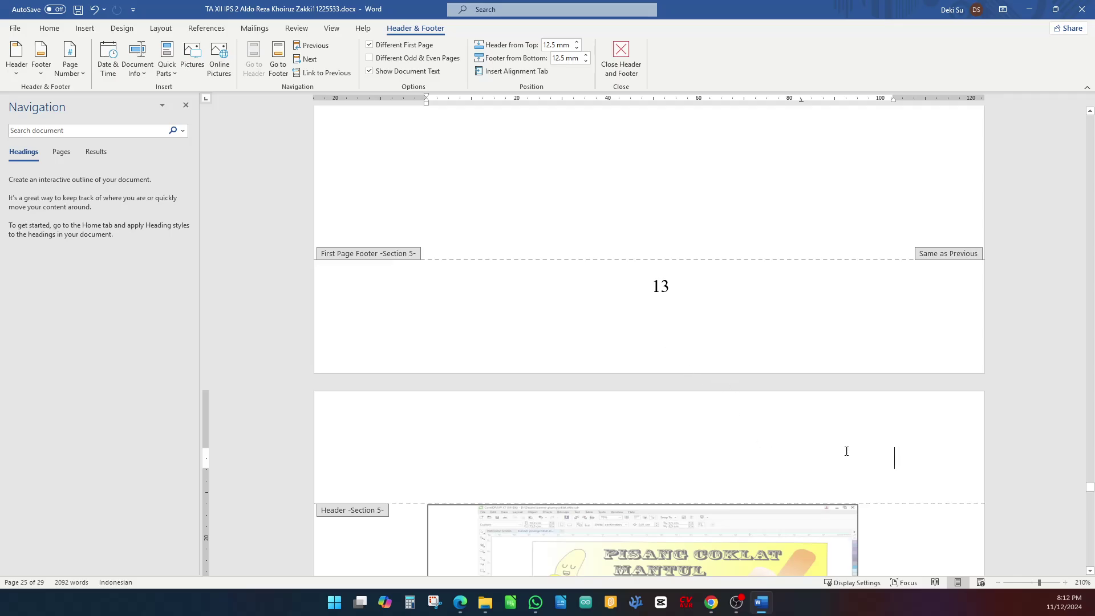
pyautogui.scroll(-2, 838, 435)
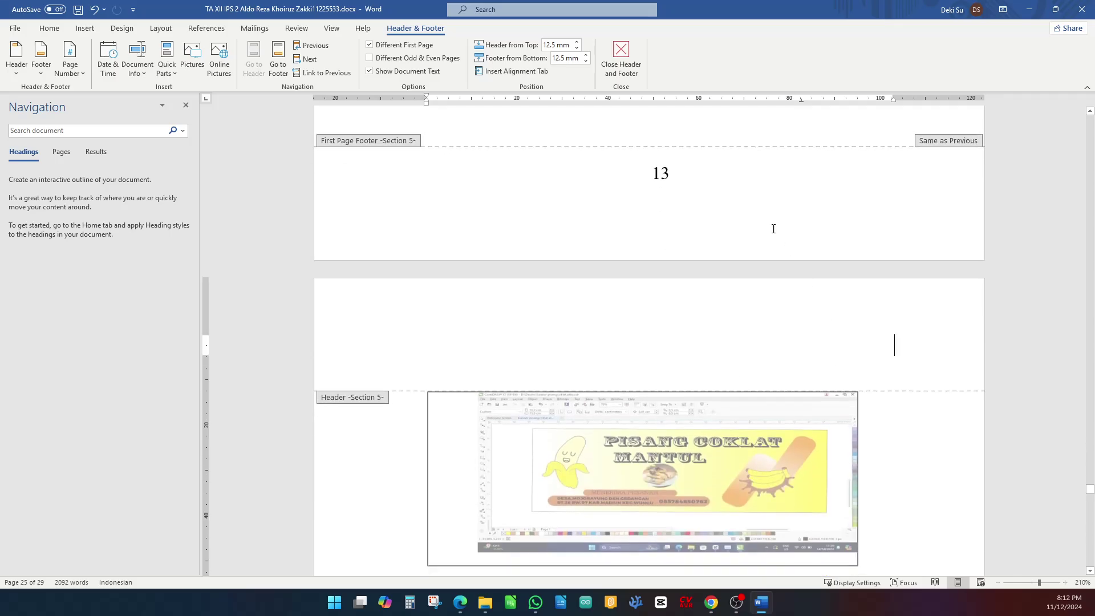
pyautogui.click(305, 73)
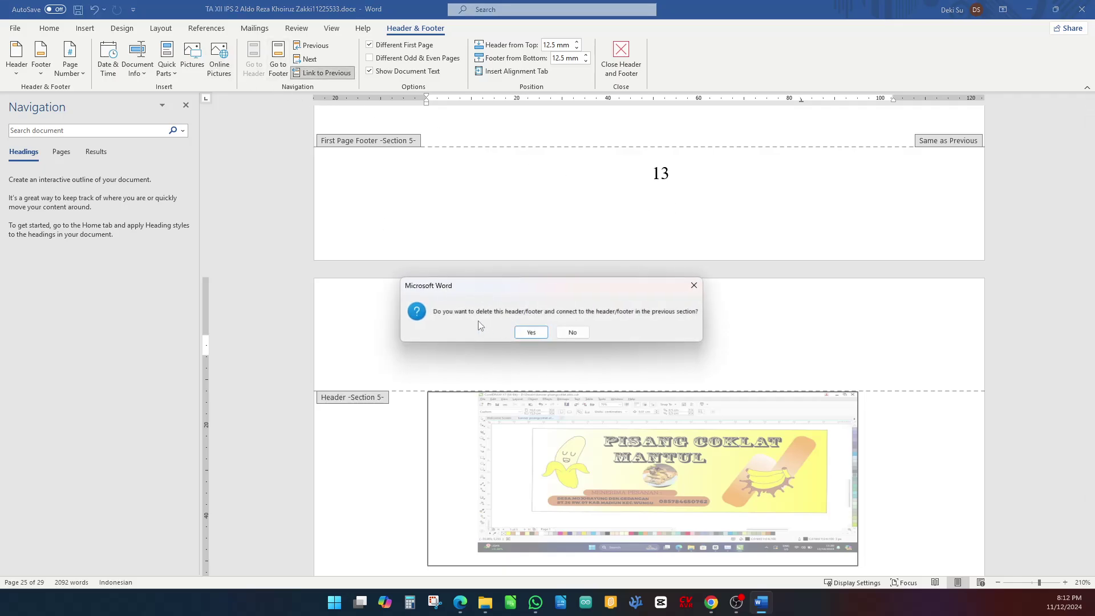
pyautogui.click(528, 332)
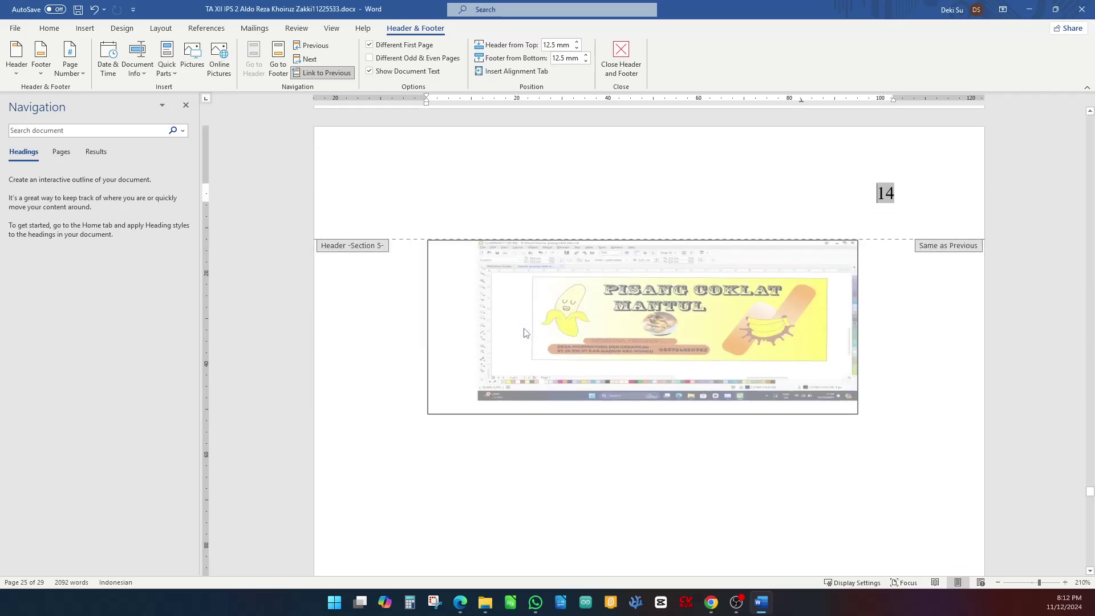
pyautogui.scroll(3, 855, 222)
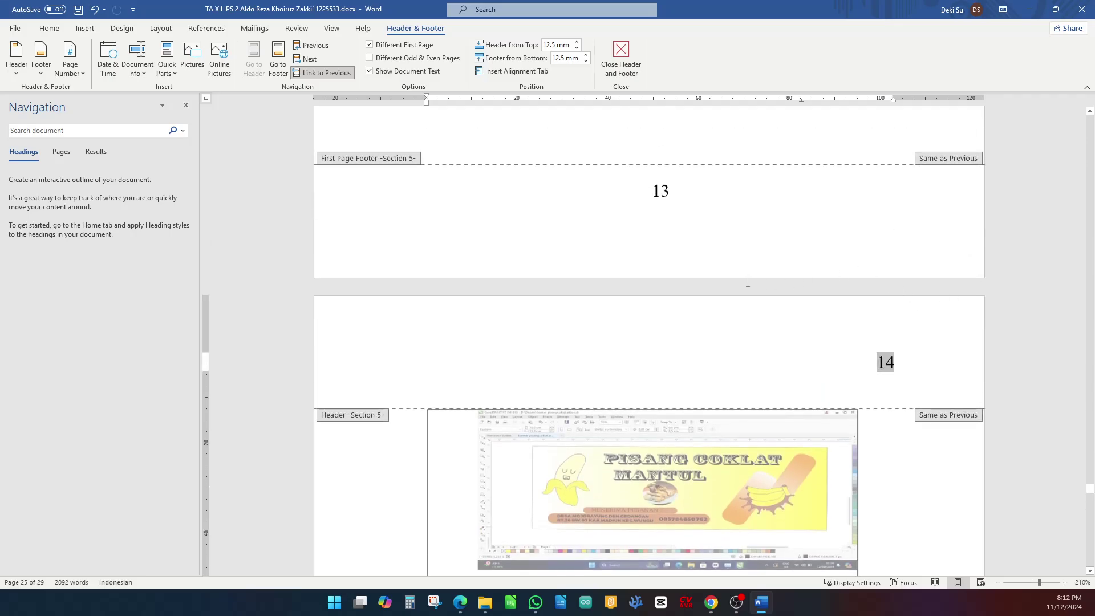
# - Link the Section 5 footer on BAB III's second page to the previous section, deleting its own page number
pyautogui.scroll(-15, 747, 283)
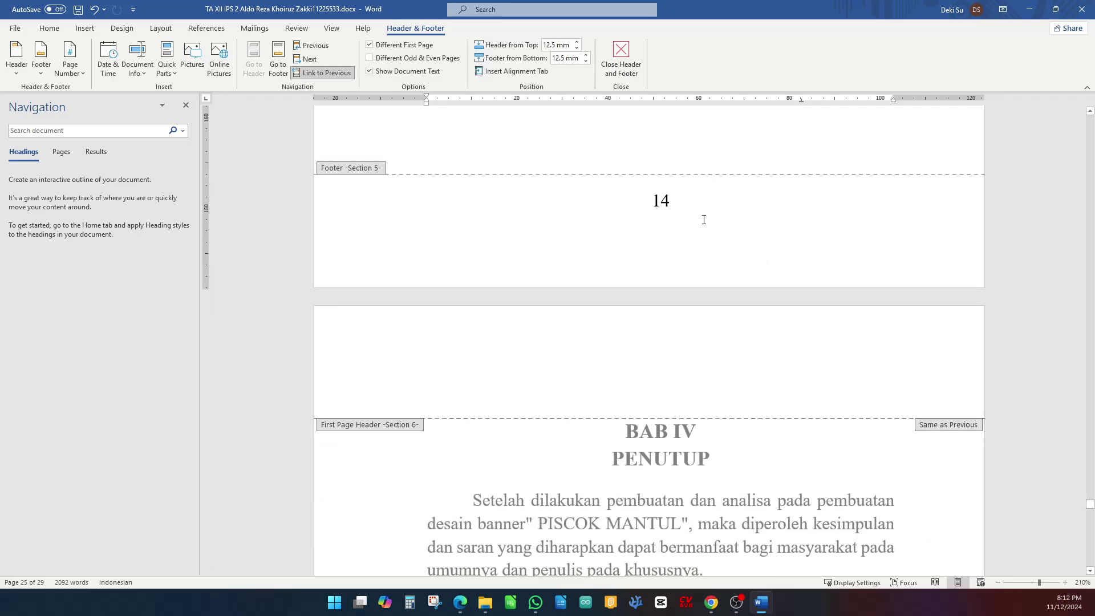
pyautogui.click(702, 216)
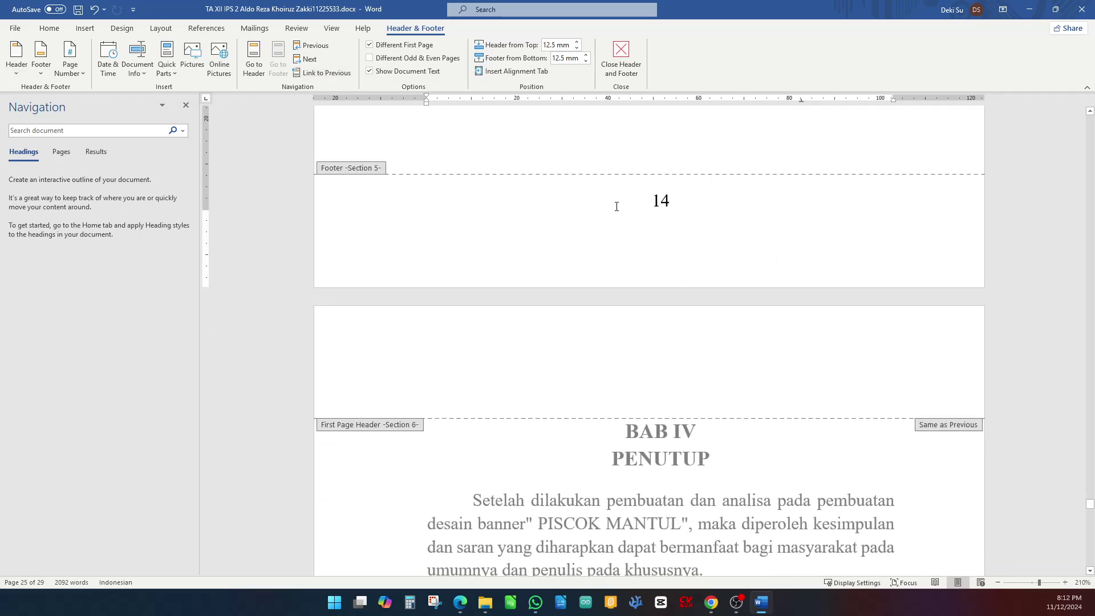
pyautogui.click(334, 75)
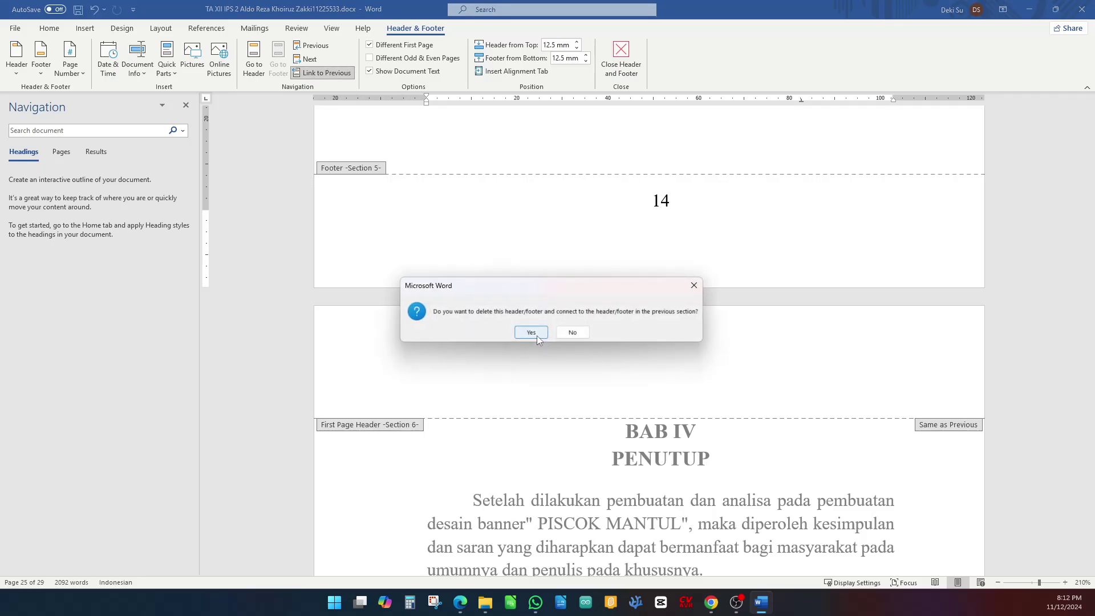
pyautogui.click(531, 332)
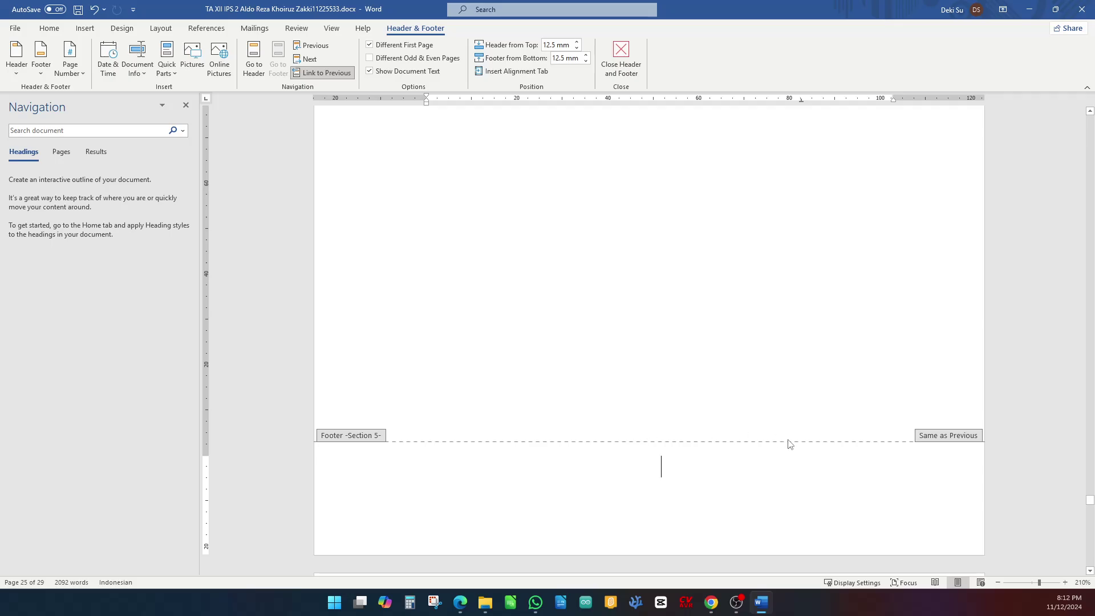
# - Check the header and footer page numbering across BAB III and BAB IV up to the DAFTAR PUSTAKA page
pyautogui.scroll(15, 776, 436)
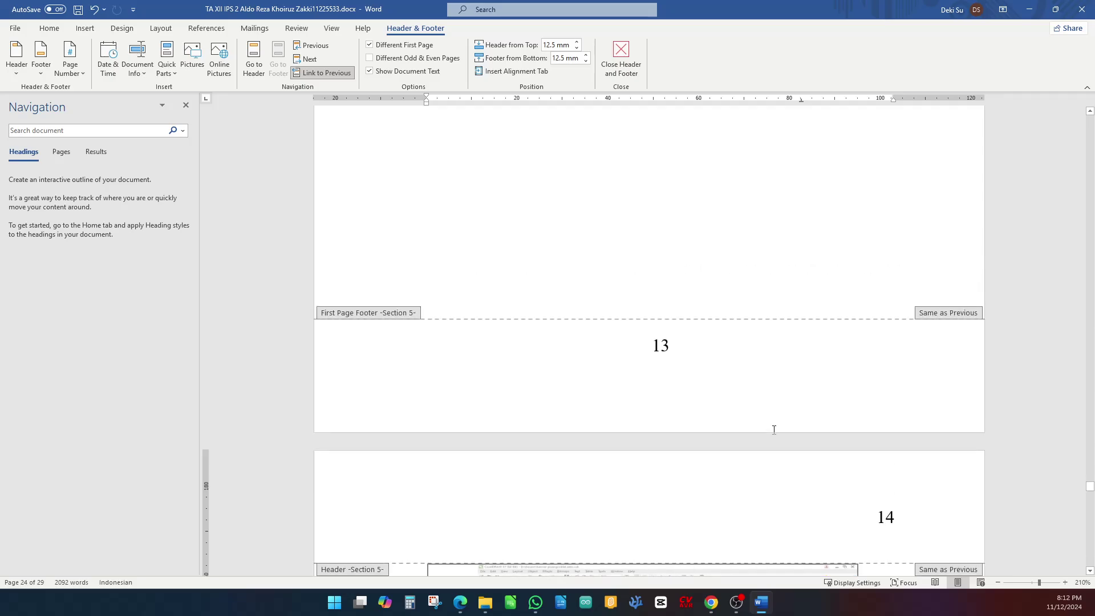
pyautogui.scroll(-2, 821, 405)
pyautogui.scroll(2, 889, 365)
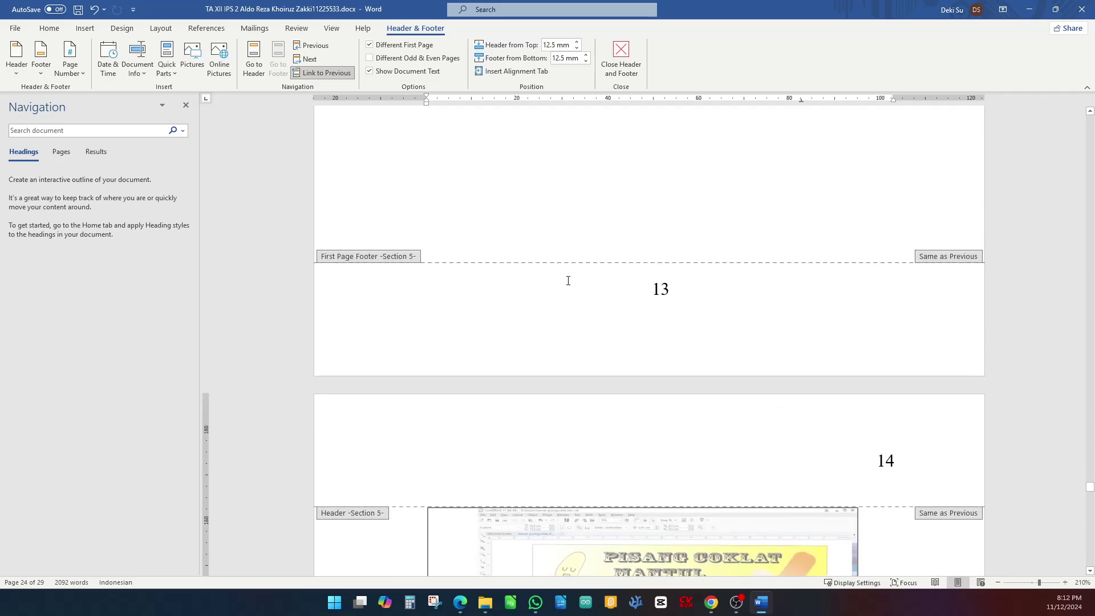
pyautogui.scroll(20, 567, 281)
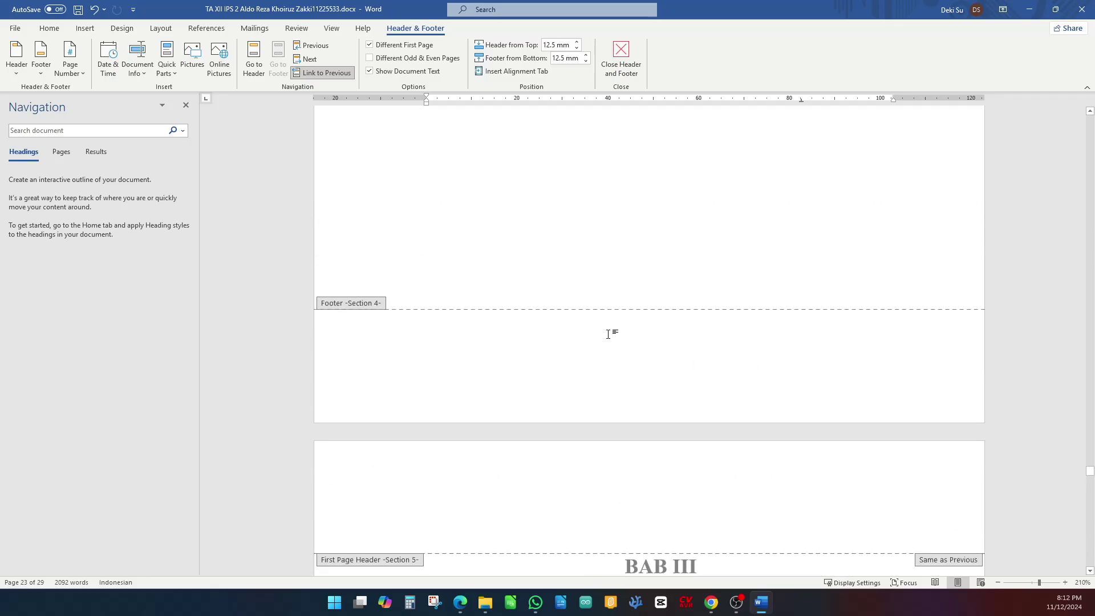
pyautogui.scroll(-20, 608, 334)
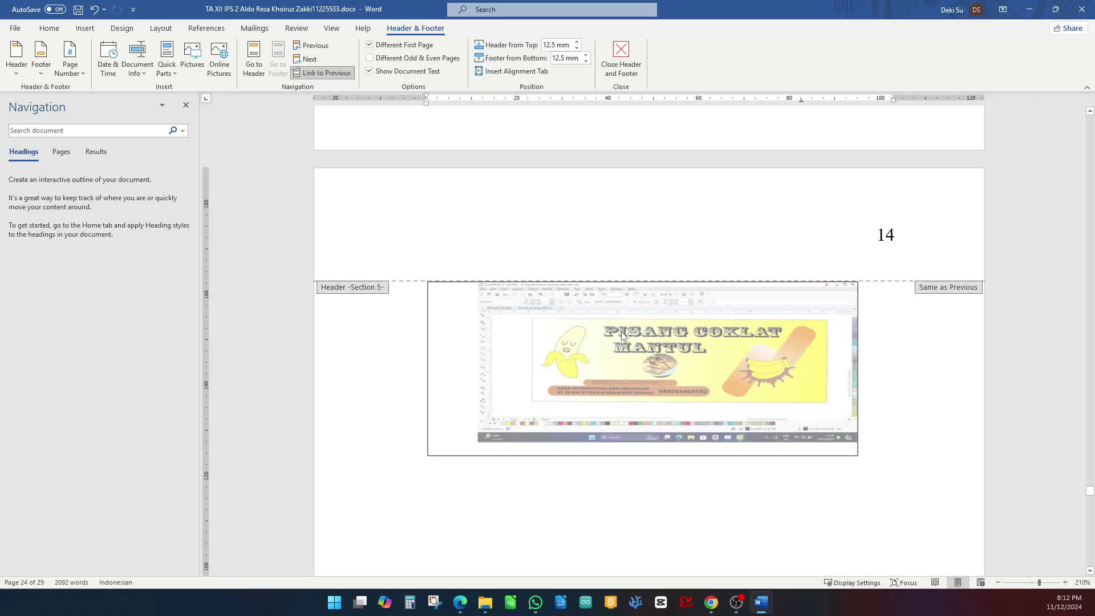
pyautogui.scroll(-15, 622, 335)
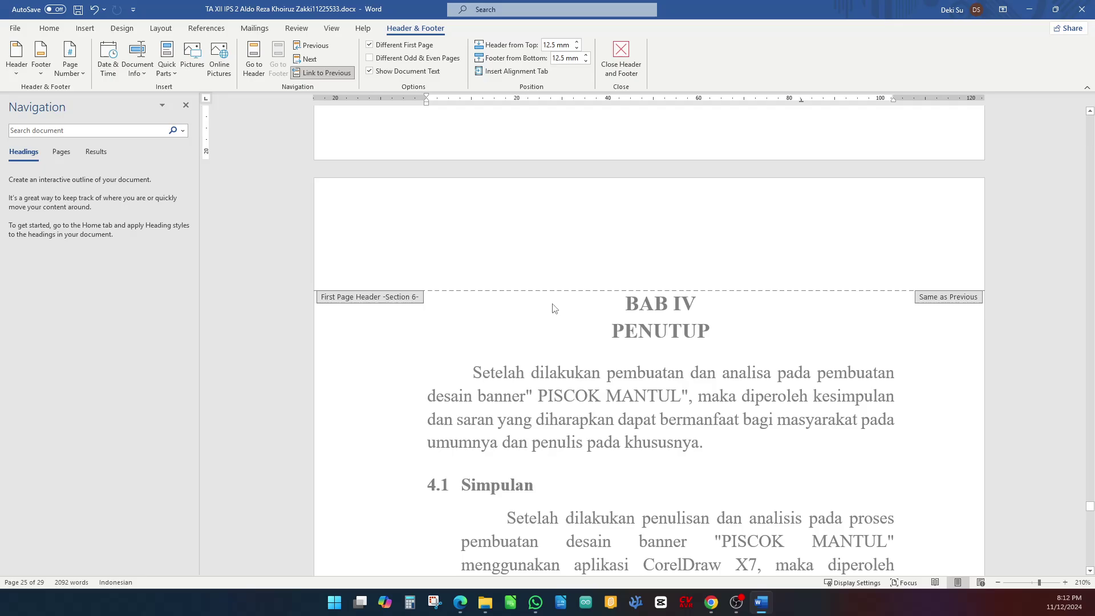
pyautogui.scroll(-15, 843, 311)
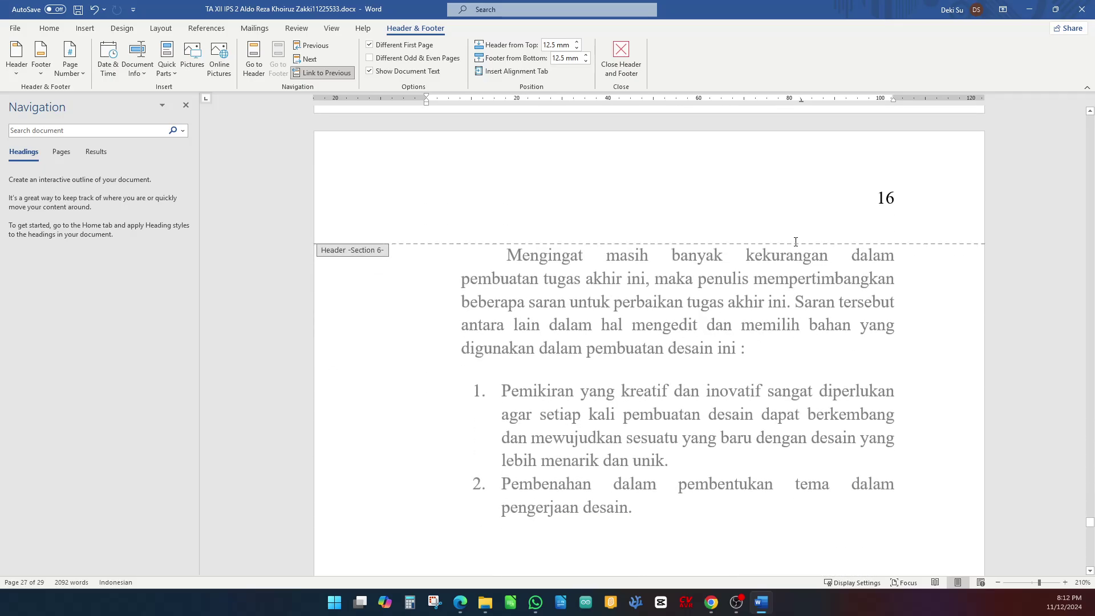
pyautogui.scroll(-5, 855, 215)
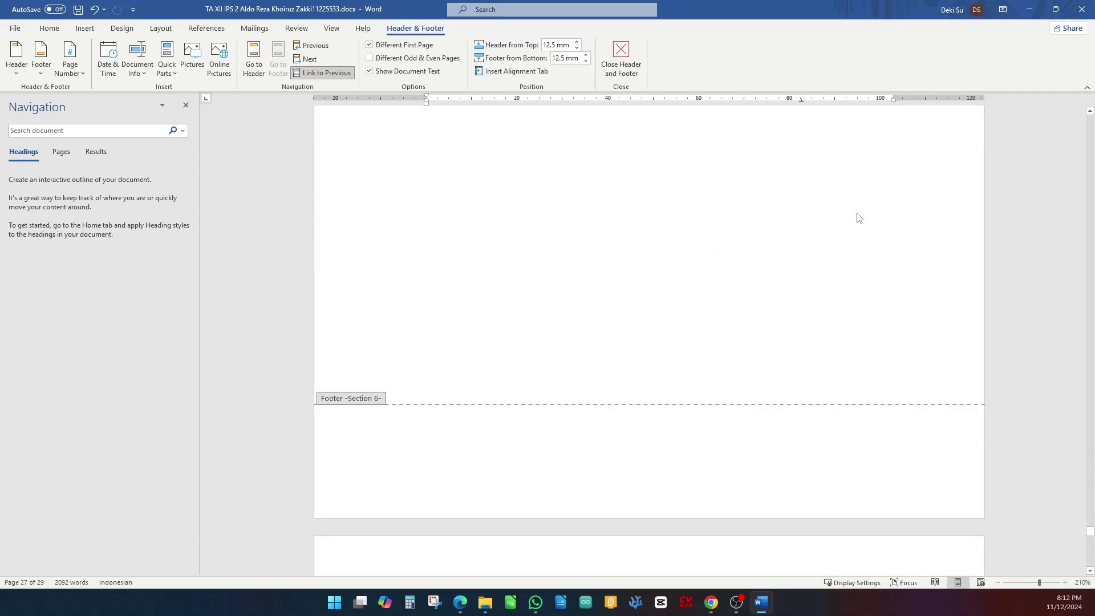
pyautogui.scroll(8, 855, 215)
pyautogui.scroll(-10, 802, 293)
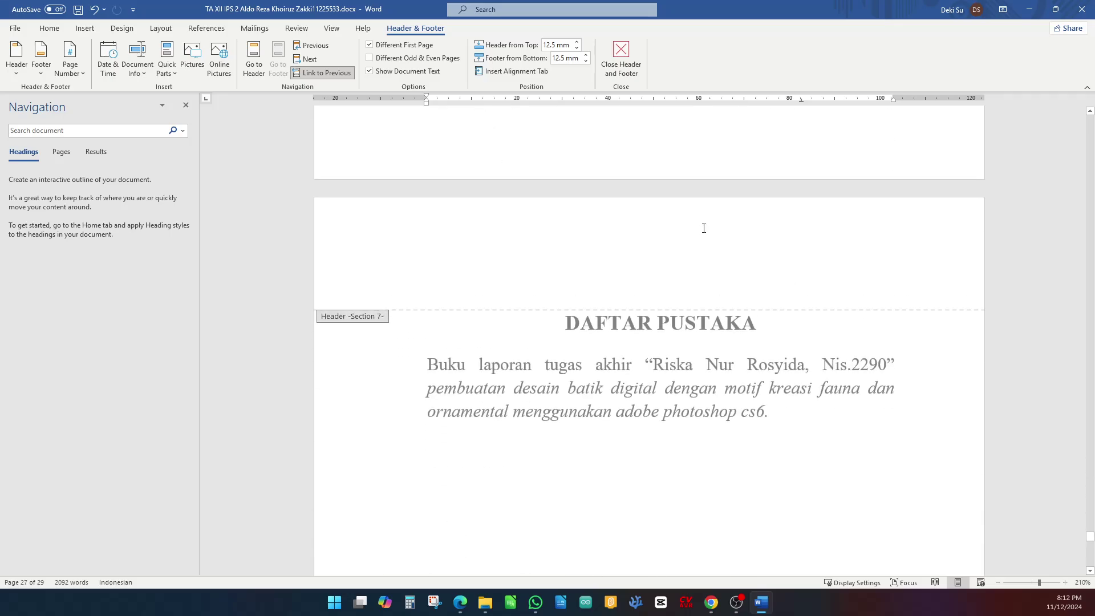
pyautogui.scroll(-3, 677, 257)
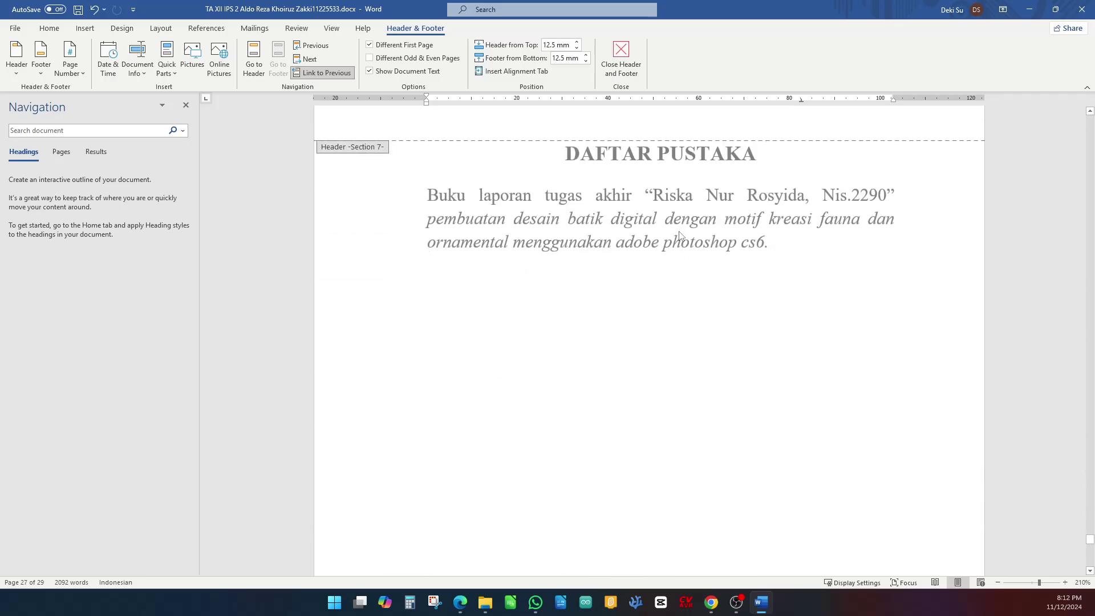
# - Check the page numbering from DAFTAR PUSTAKA through BIOGRAFI PENULIS, and leave header and footer editing
pyautogui.scroll(2, 655, 211)
pyautogui.scroll(-5, 658, 212)
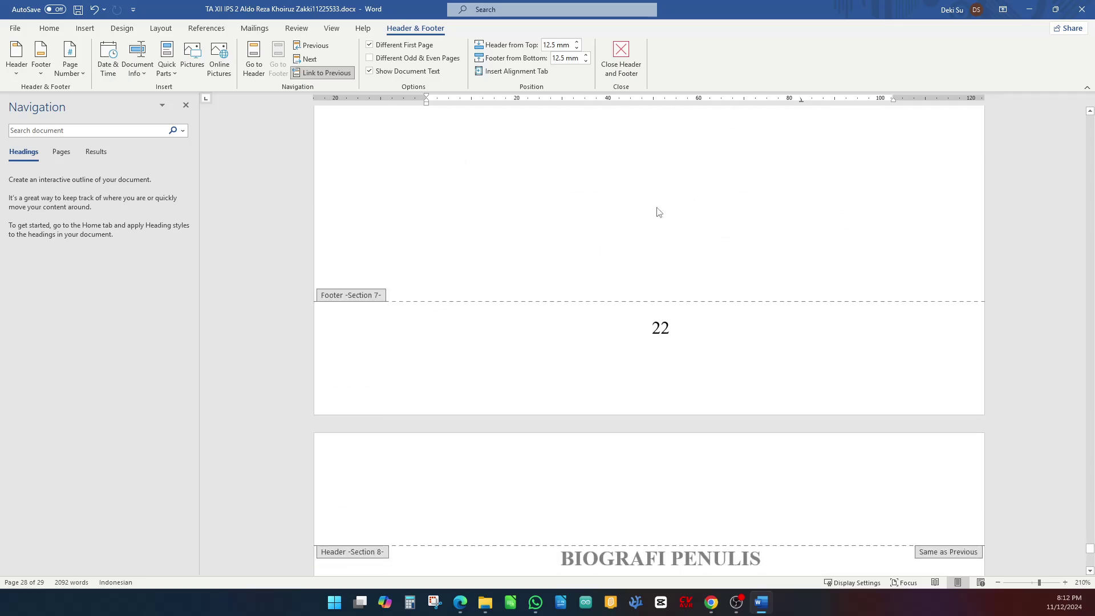
pyautogui.scroll(-10, 678, 317)
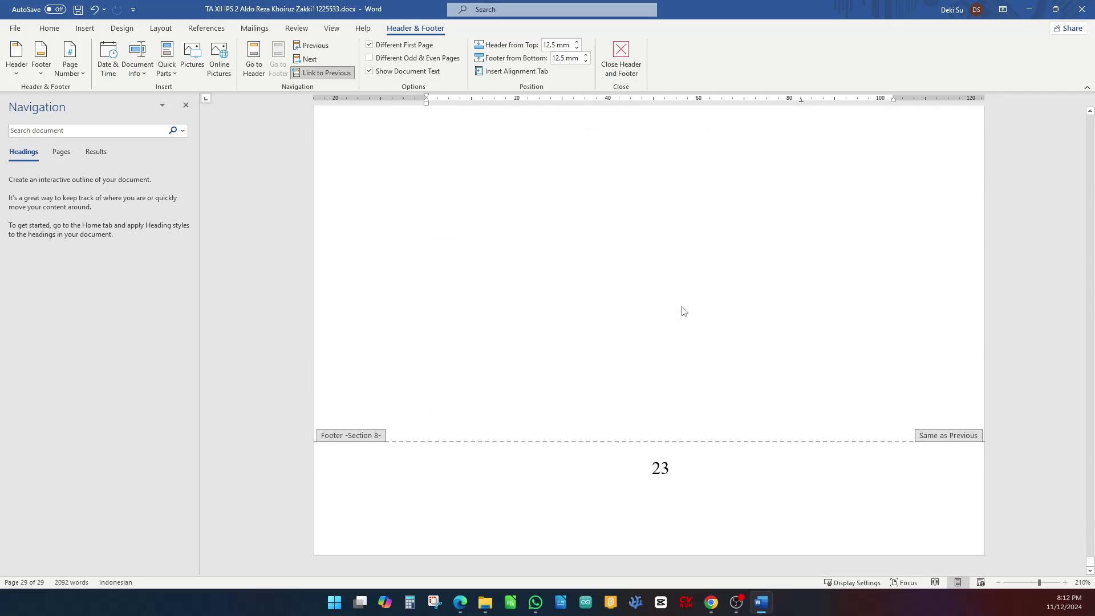
pyautogui.scroll(10, 684, 301)
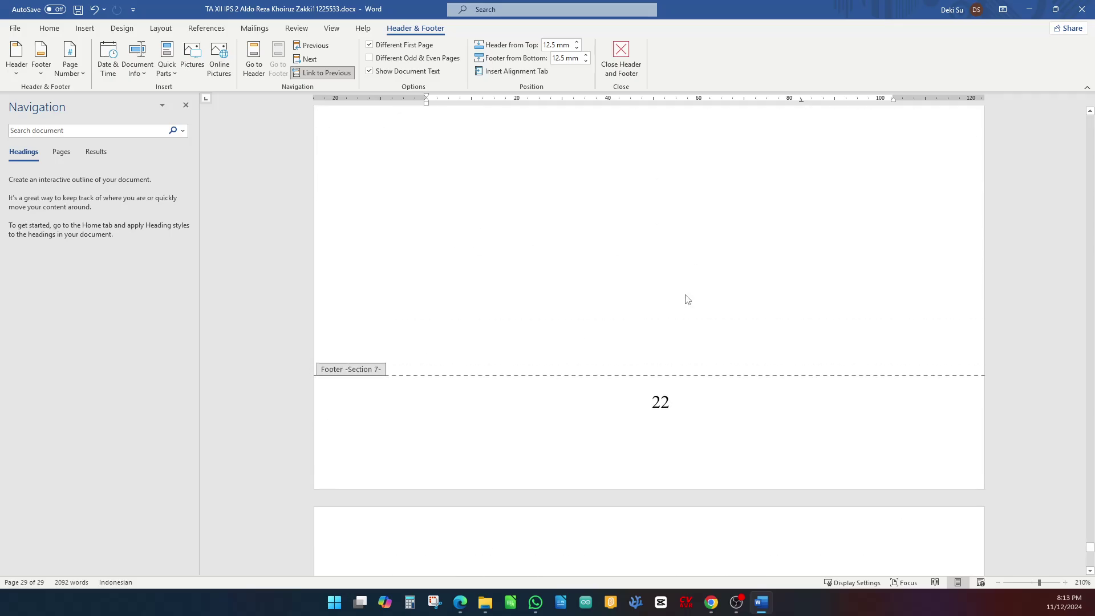
pyautogui.scroll(-1, 682, 296)
pyautogui.scroll(-2, 681, 294)
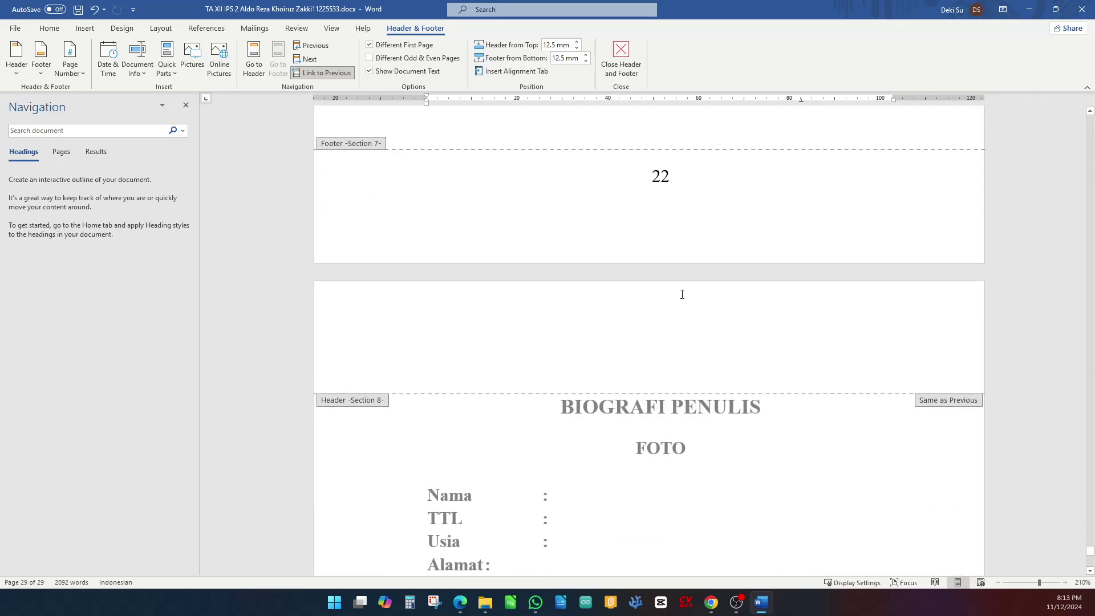
pyautogui.click(621, 57)
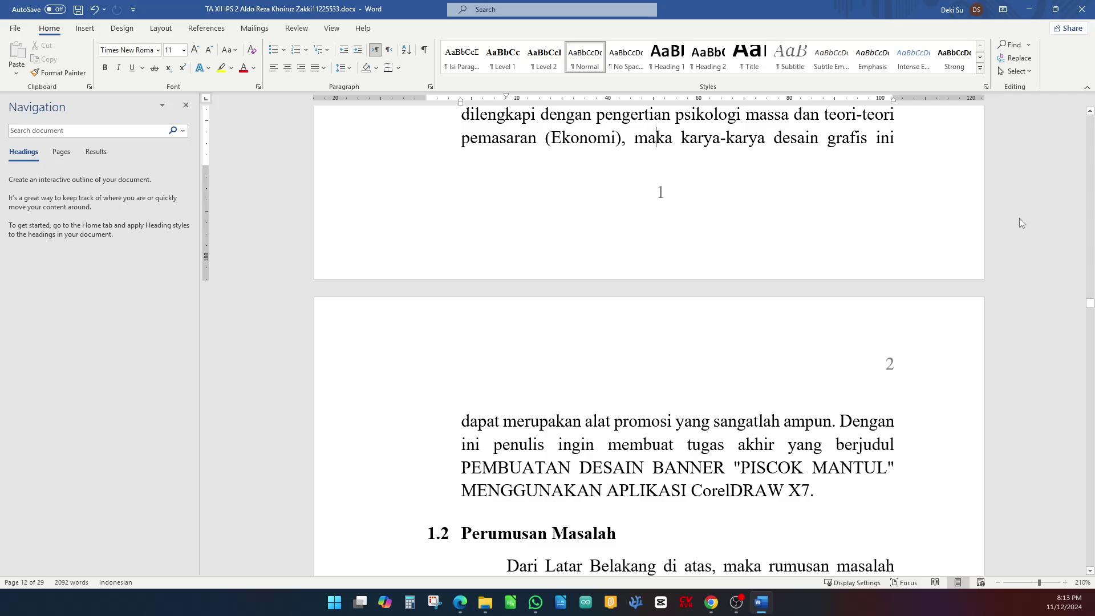
# - Go to the DAFTAR ISI page and place the cursor on the blank line above the table of contents entries
pyautogui.moveTo(1089, 308); pyautogui.dragTo(1082, 251)
pyautogui.scroll(-4, 726, 232)
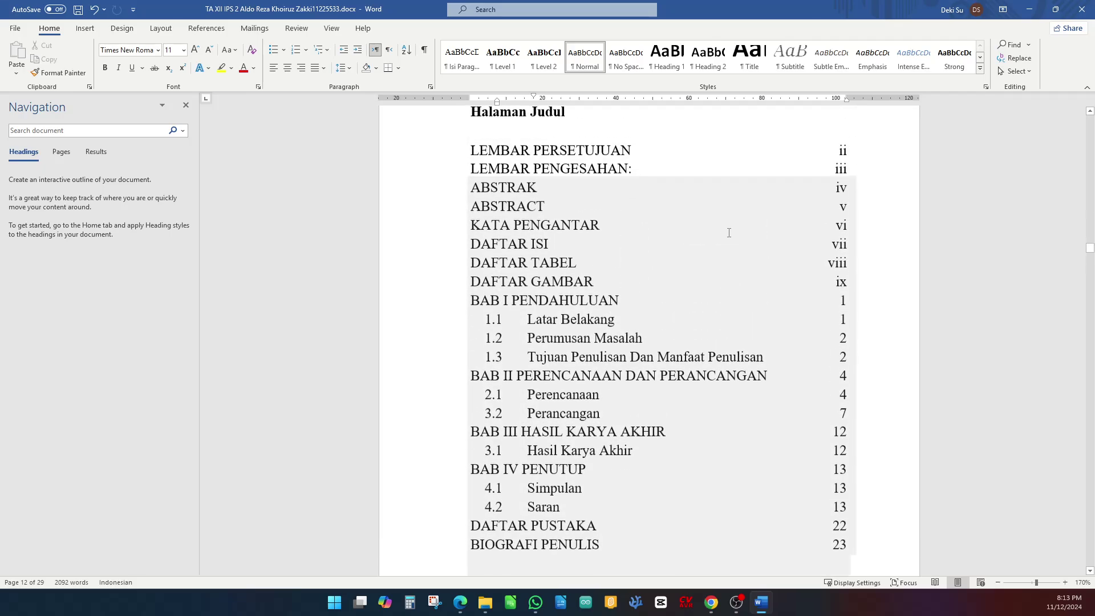
pyautogui.scroll(2, 610, 203)
pyautogui.click(526, 228)
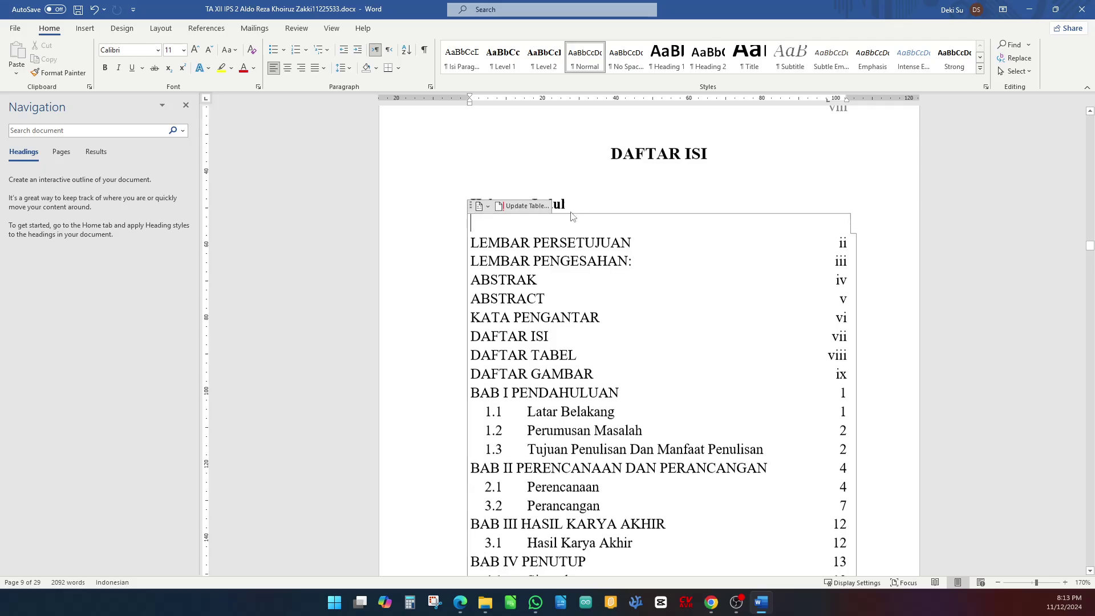
pyautogui.hotkey('ctrl', 'a')
pyautogui.scroll(4, 651, 221)
pyautogui.click(576, 291)
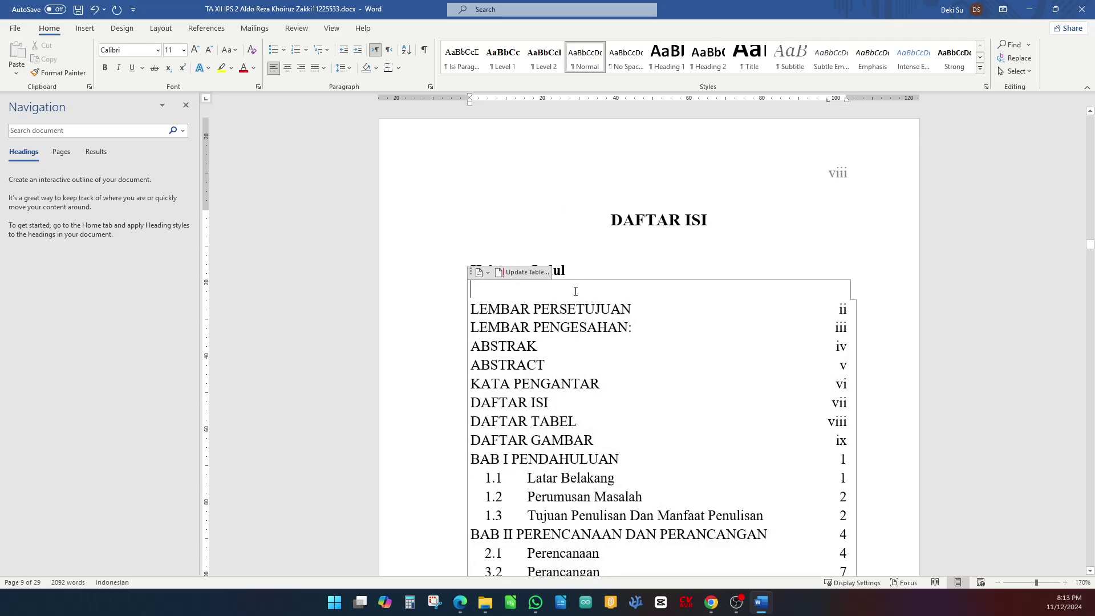
pyautogui.click(473, 308)
pyautogui.click(488, 289)
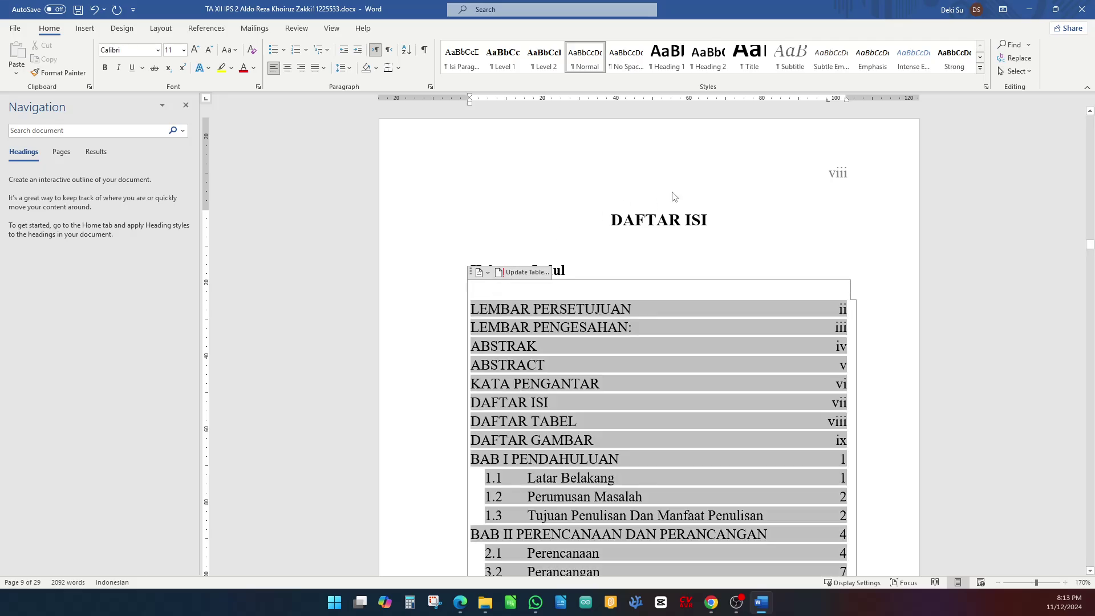
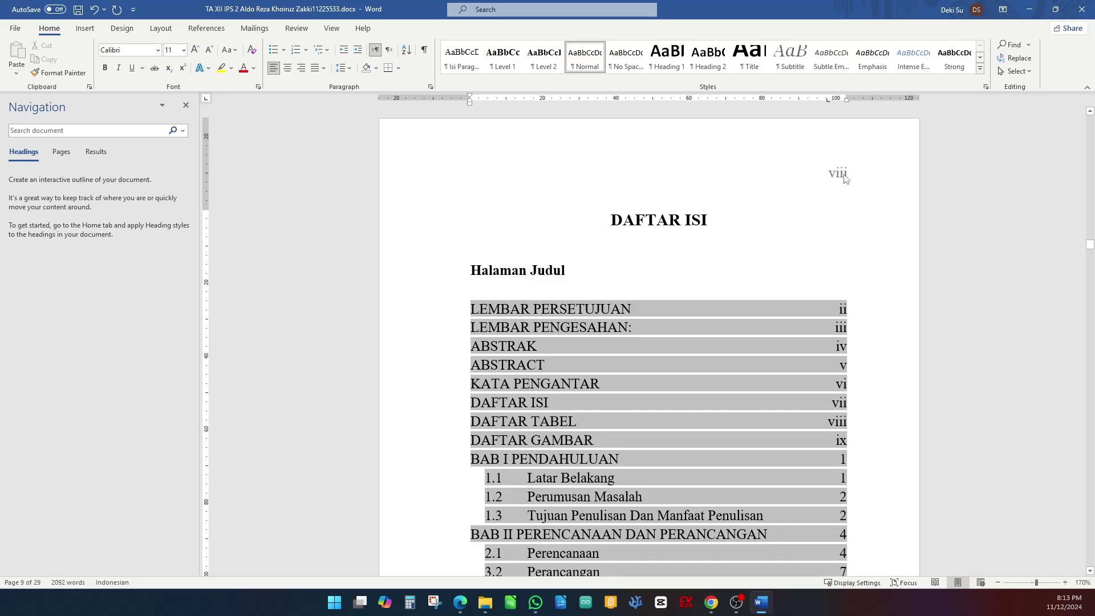
# - Delete the page number from the Section 2 header on the DAFTAR ISI page
pyautogui.scroll(5, 844, 179)
pyautogui.scroll(-3, 831, 300)
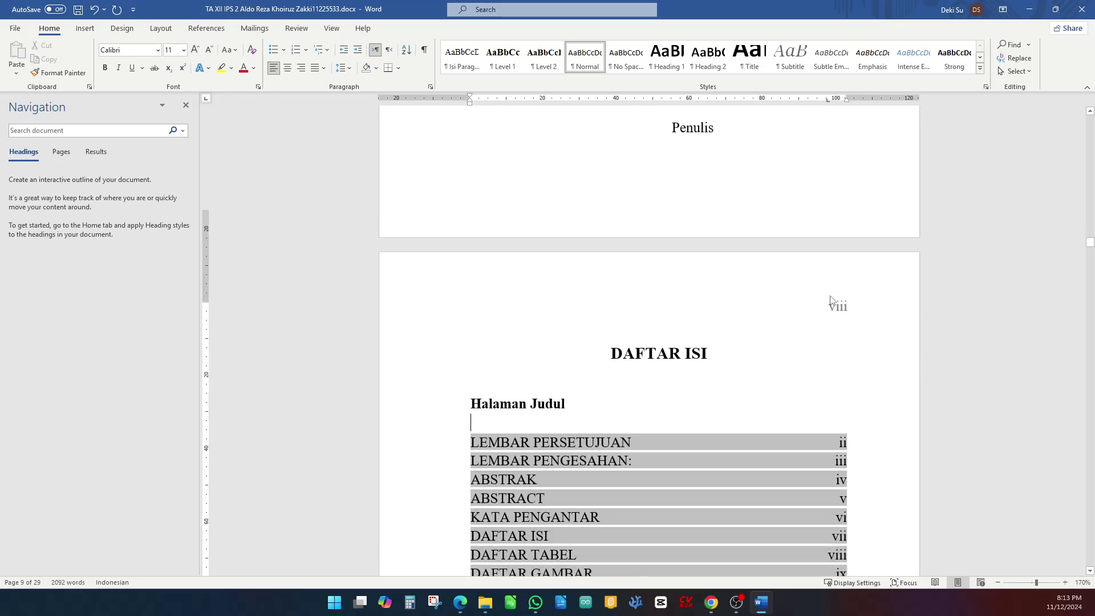
pyautogui.scroll(-1, 830, 300)
pyautogui.doubleClick(835, 272)
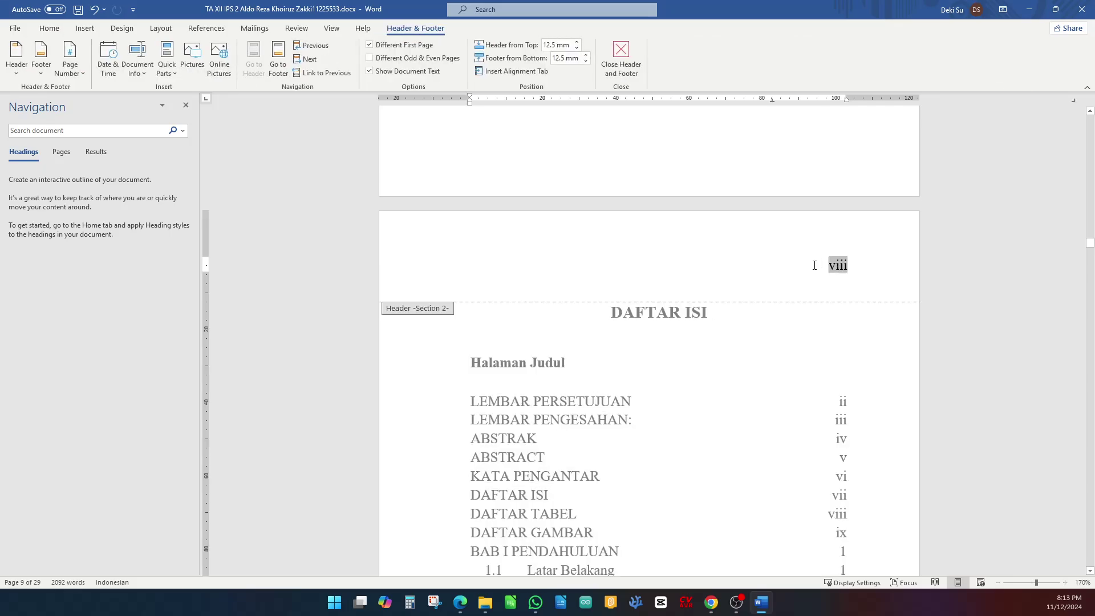
pyautogui.doubleClick(838, 265)
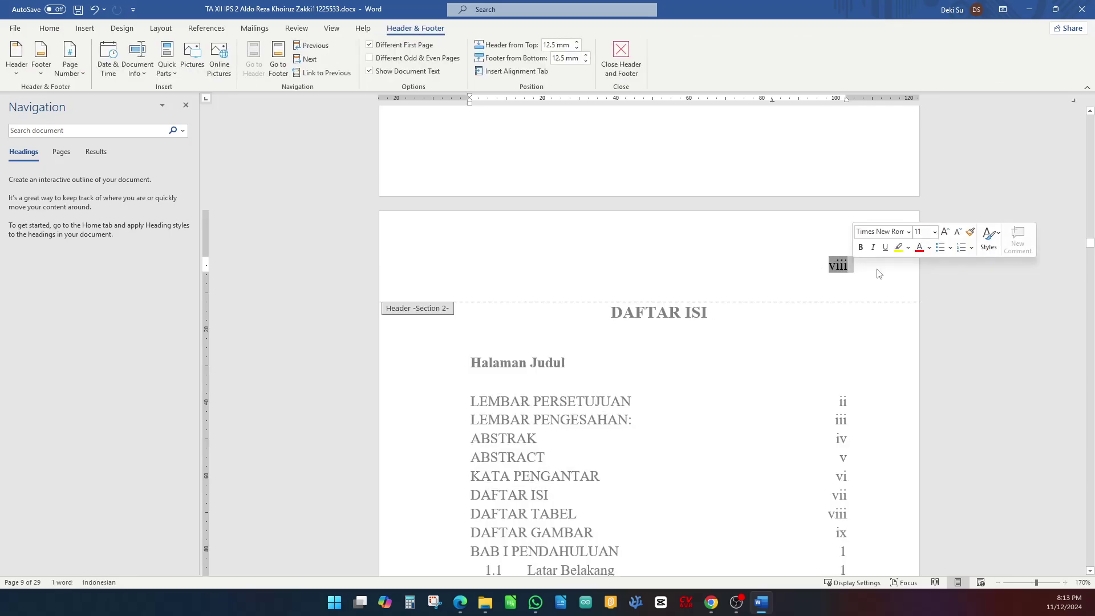
pyautogui.press('BackSpace')
# - Insert a centred Plain Number 2 page number in the Section 2 footer on the DAFTAR ISI page
pyautogui.scroll(-15, 833, 293)
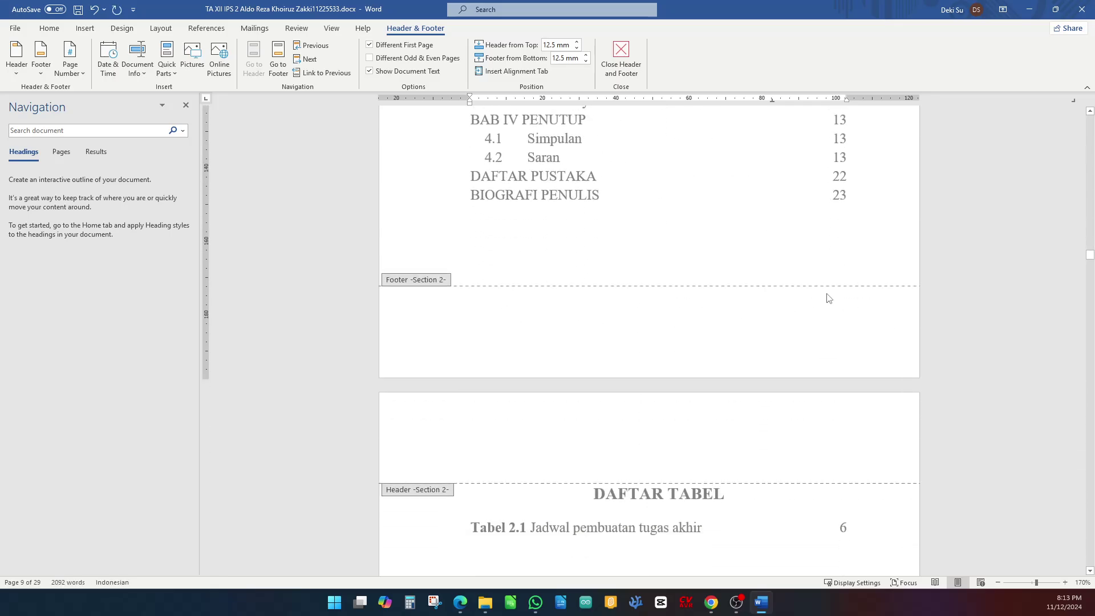
pyautogui.click(649, 184)
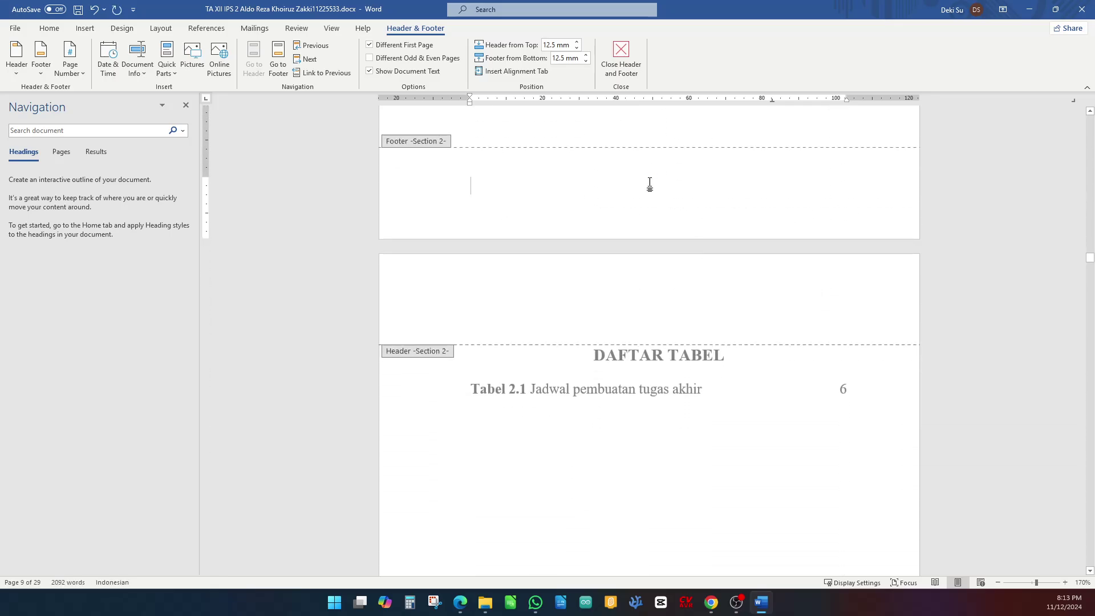
pyautogui.click(69, 62)
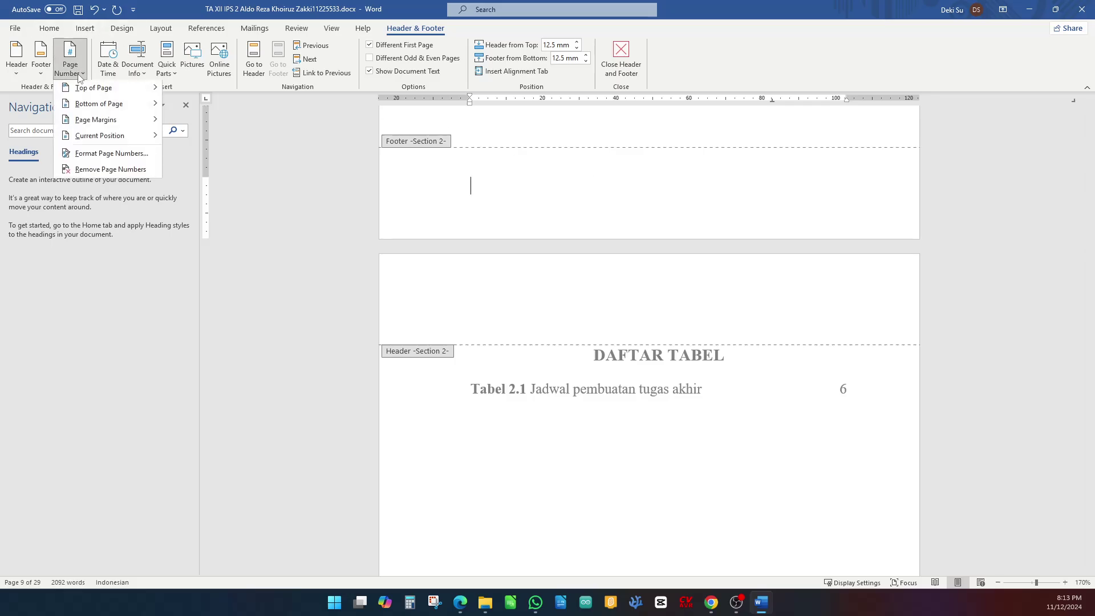
pyautogui.moveTo(111, 94)
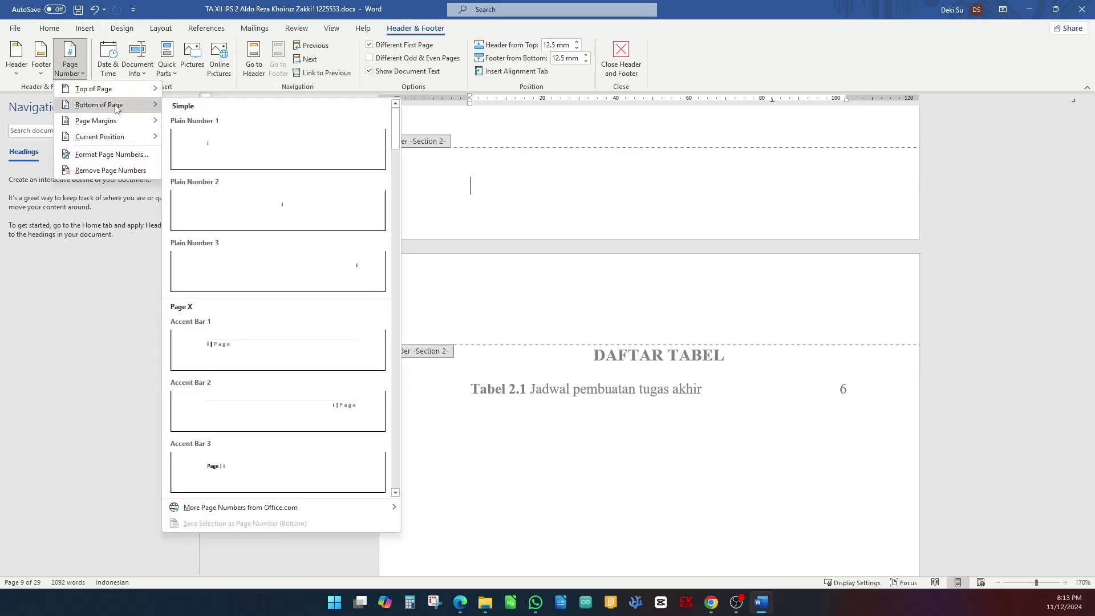
pyautogui.click(277, 211)
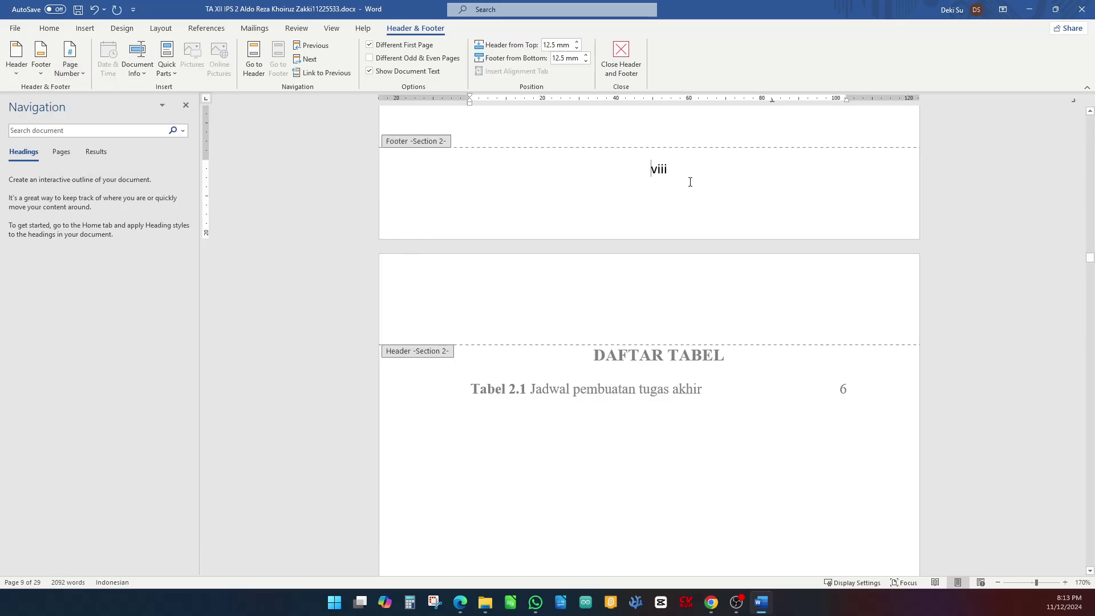
pyautogui.moveTo(690, 182); pyautogui.dragTo(545, 177)
# - Check the headers and footers of the Section 2 front matter pages and the start of BAB I
pyautogui.scroll(-9, 662, 339)
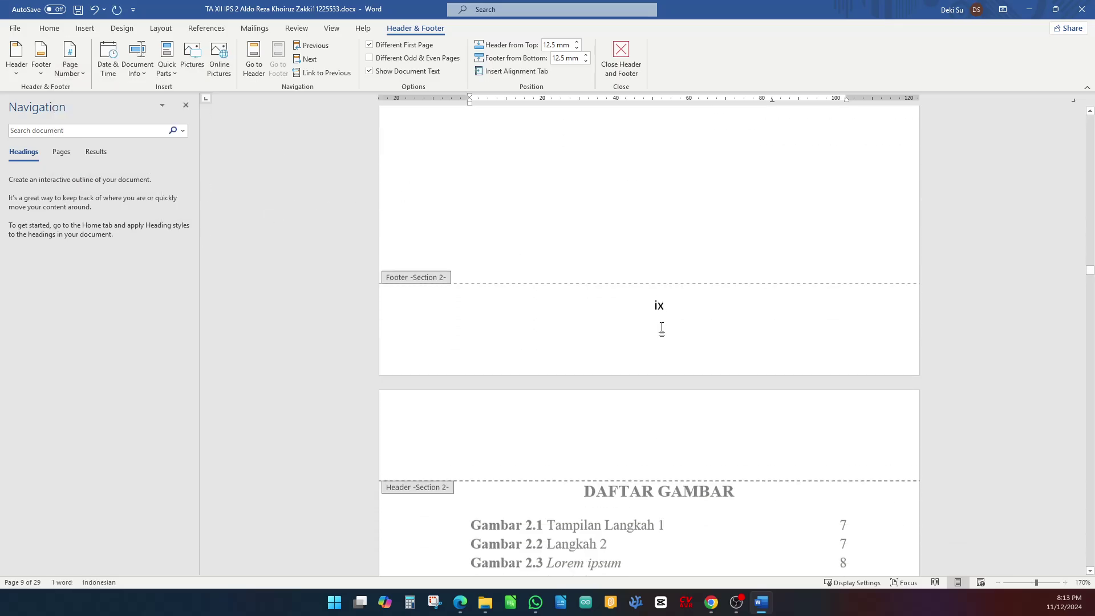
pyautogui.scroll(-15, 661, 329)
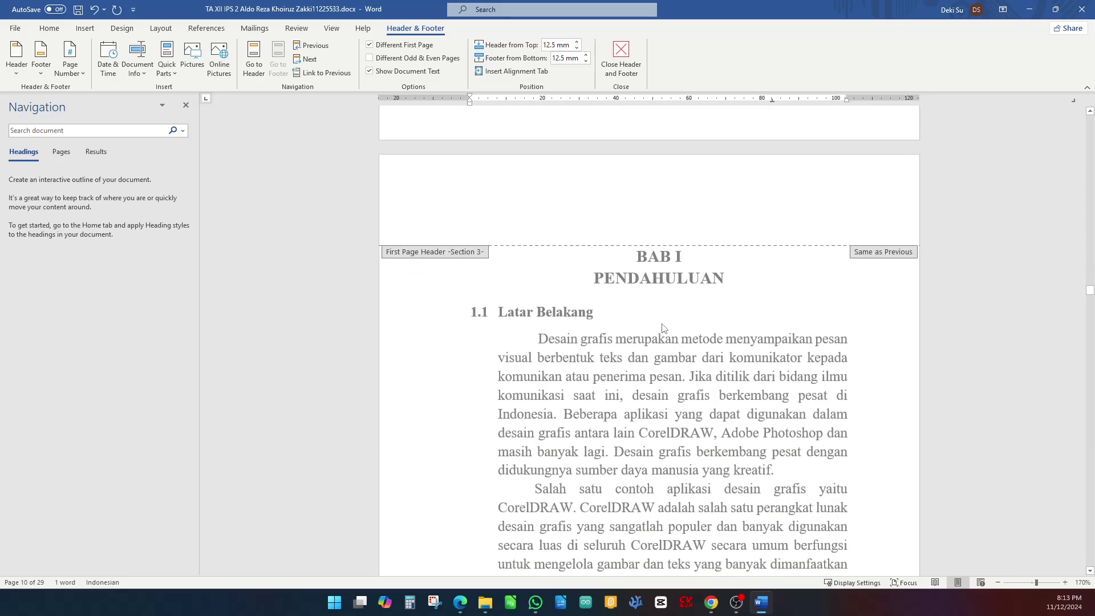
pyautogui.scroll(-5, 662, 328)
pyautogui.scroll(13, 663, 328)
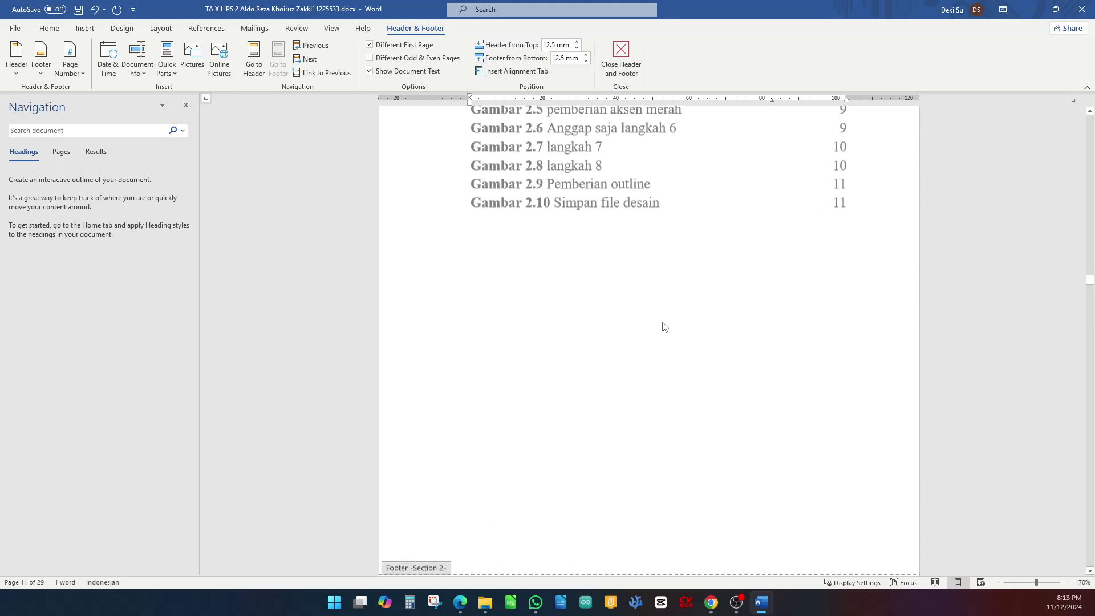
pyautogui.scroll(10, 664, 326)
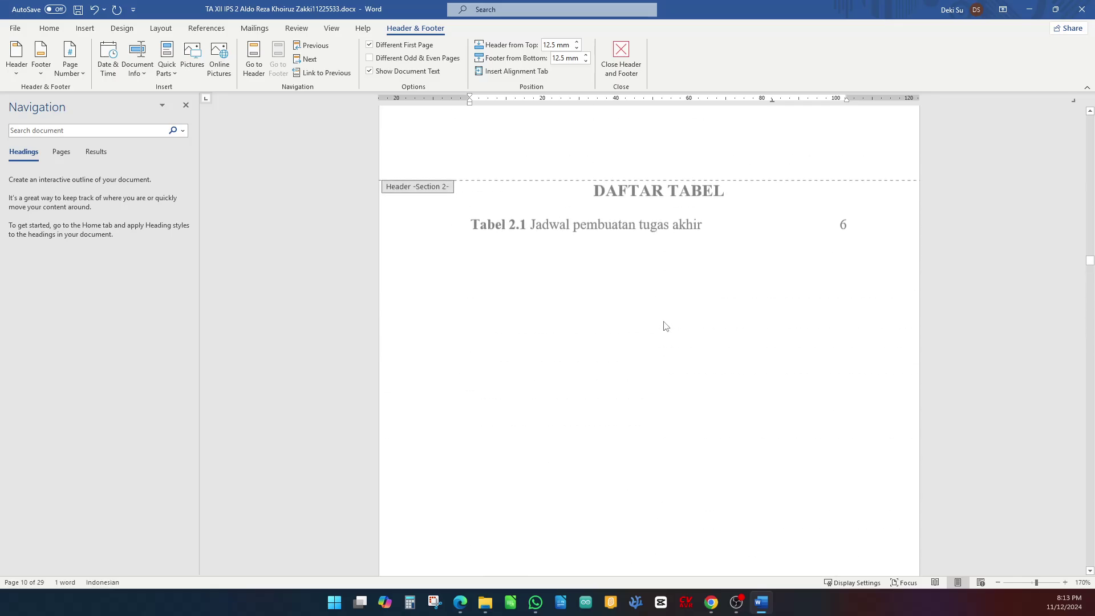
pyautogui.scroll(15, 666, 324)
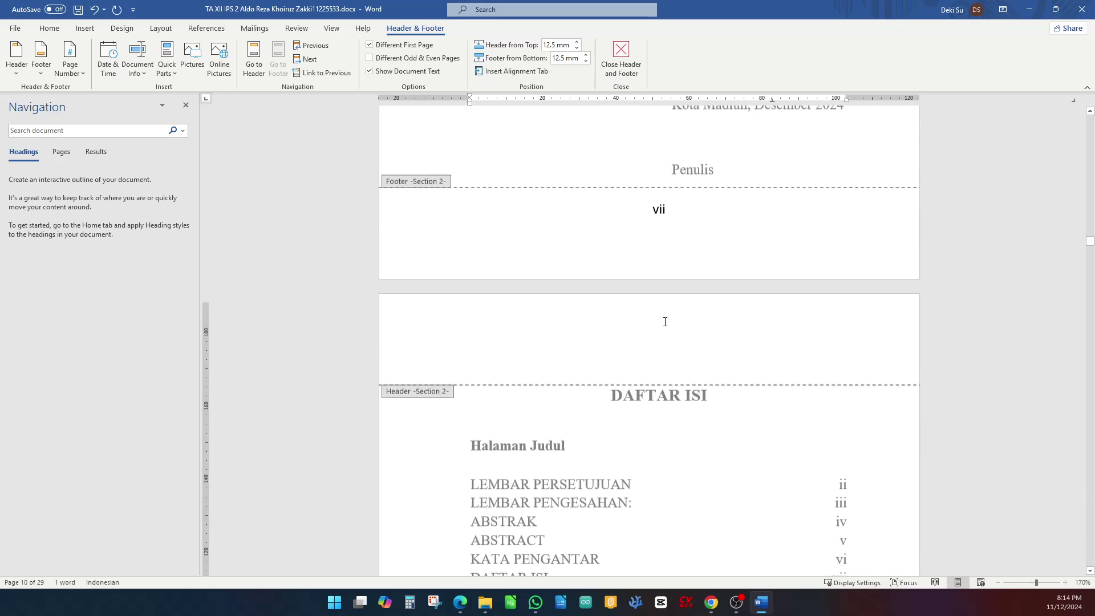
pyautogui.scroll(15, 664, 322)
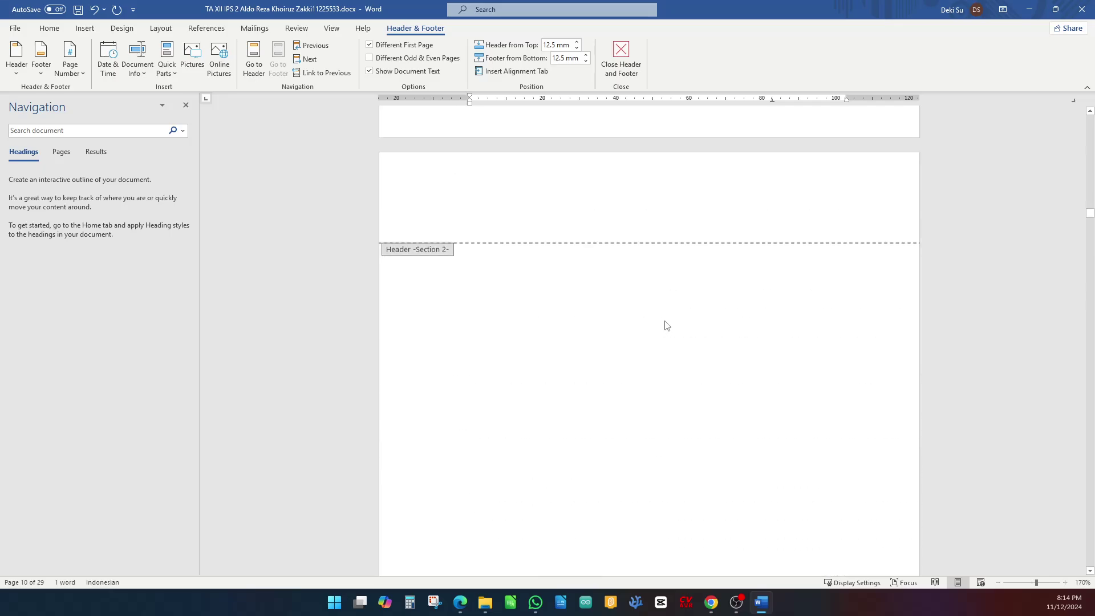
# - Set the Section 2 footer page number on the abstract page to Times New Roman and leave footer editing
pyautogui.scroll(4, 666, 326)
pyautogui.doubleClick(657, 317)
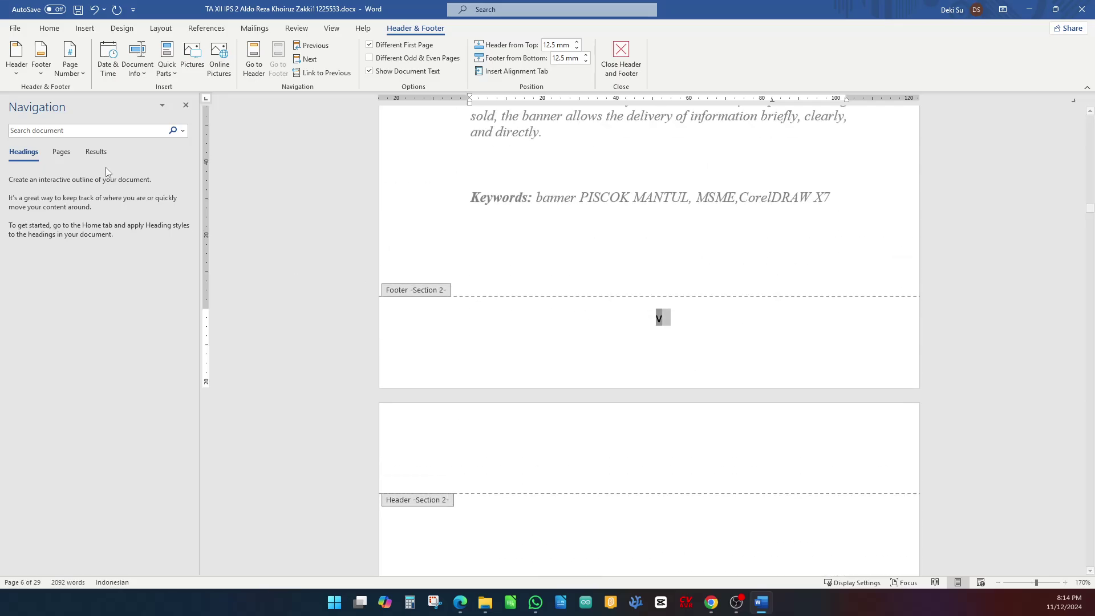
pyautogui.click(49, 28)
pyautogui.click(130, 49)
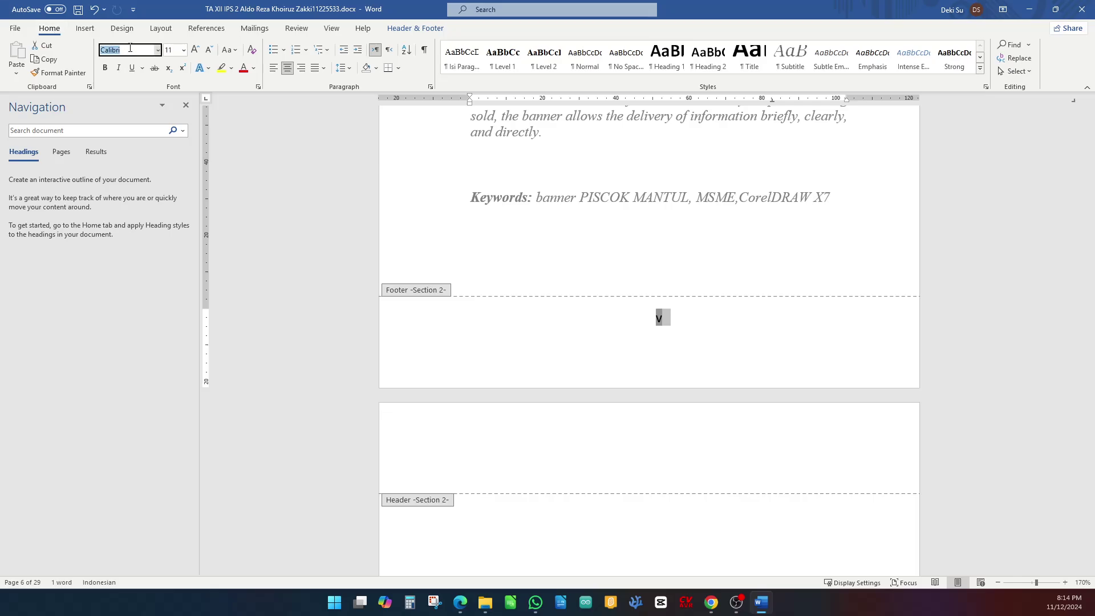
pyautogui.write('Times New Roman')
pyautogui.press('Return')
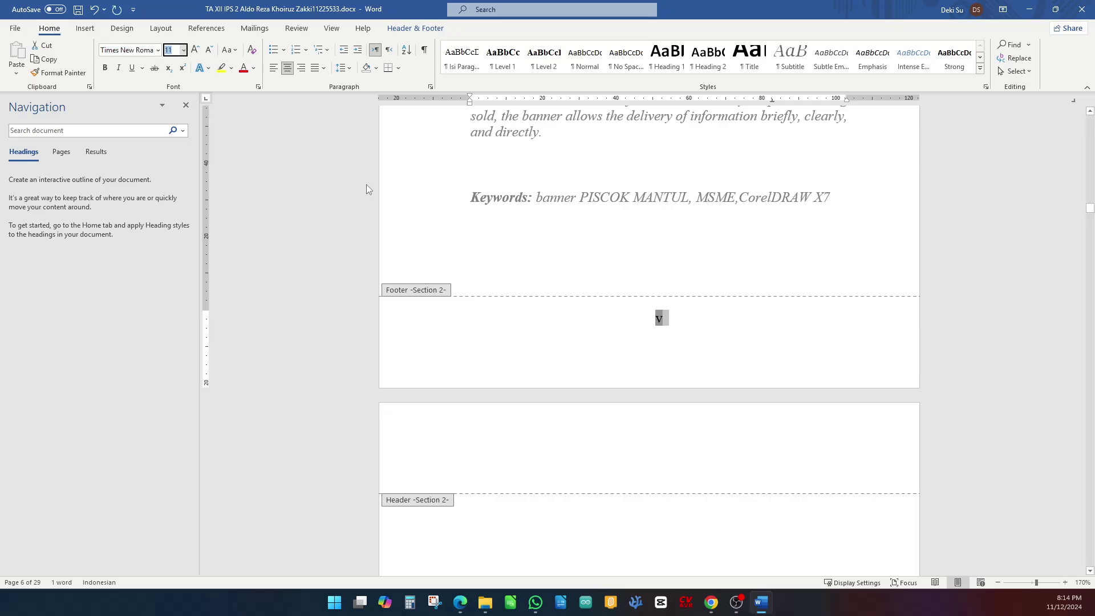
pyautogui.doubleClick(724, 257)
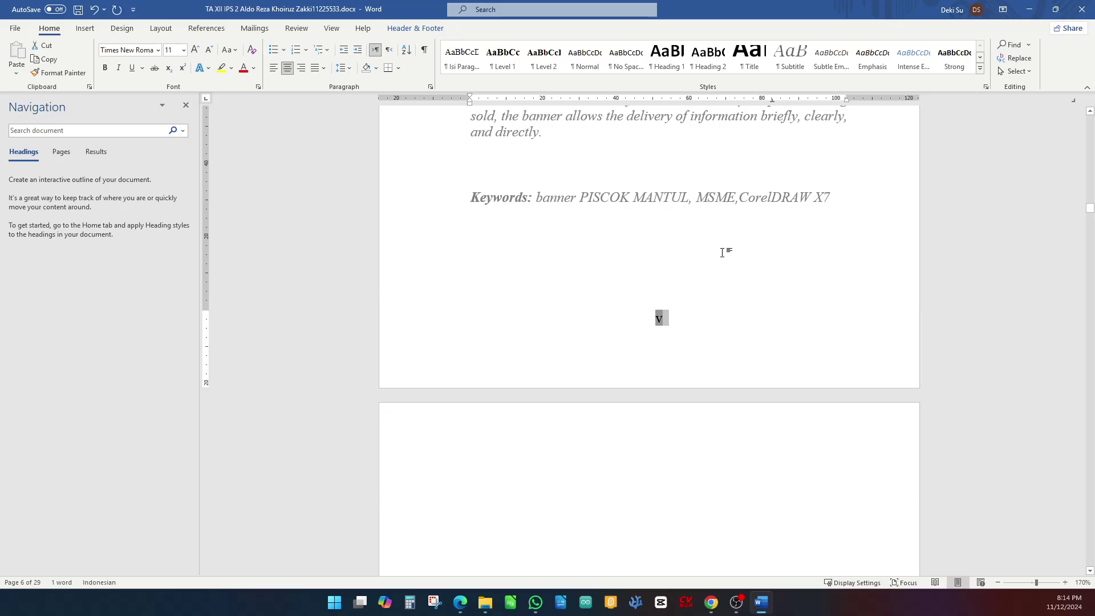
# - Delete the blank page between the English abstract and KATA PENGANTAR
pyautogui.scroll(-5, 752, 271)
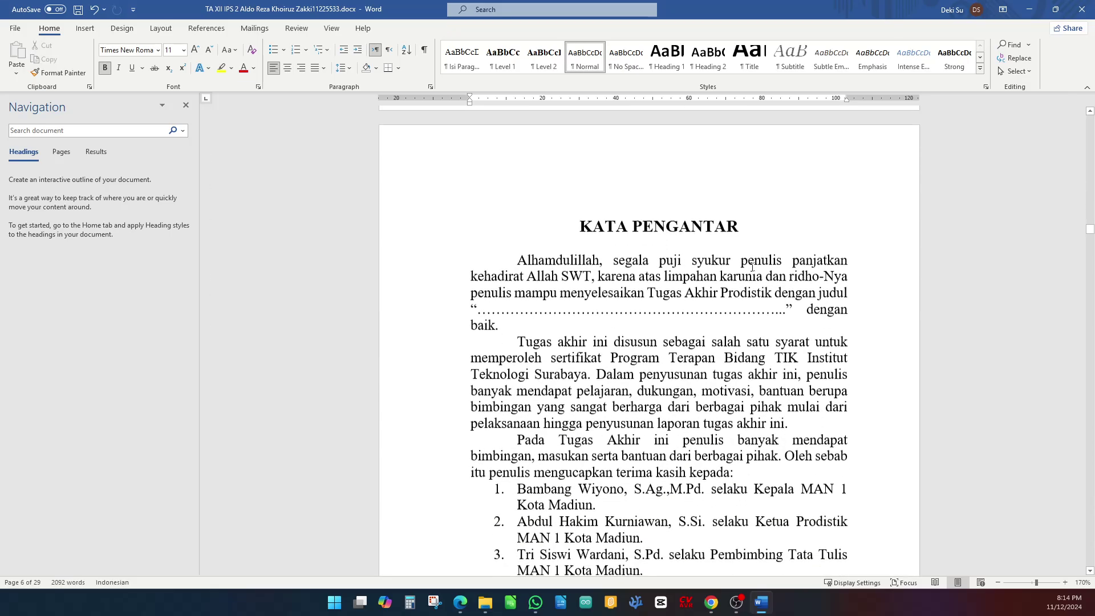
pyautogui.scroll(15, 751, 267)
pyautogui.click(610, 347)
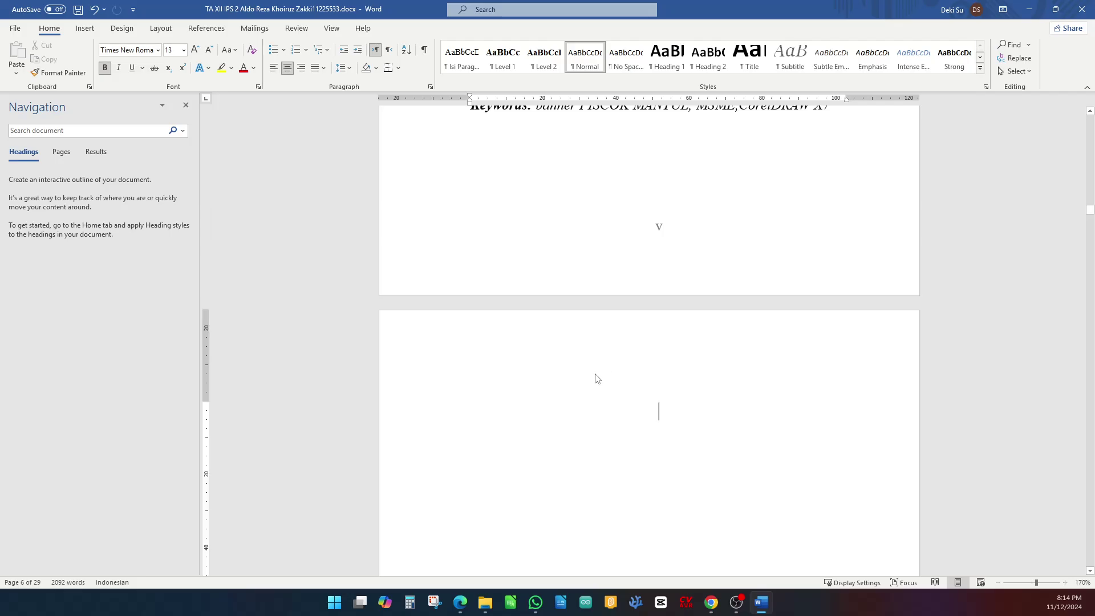
pyautogui.hotkey('ctrl', 'z')
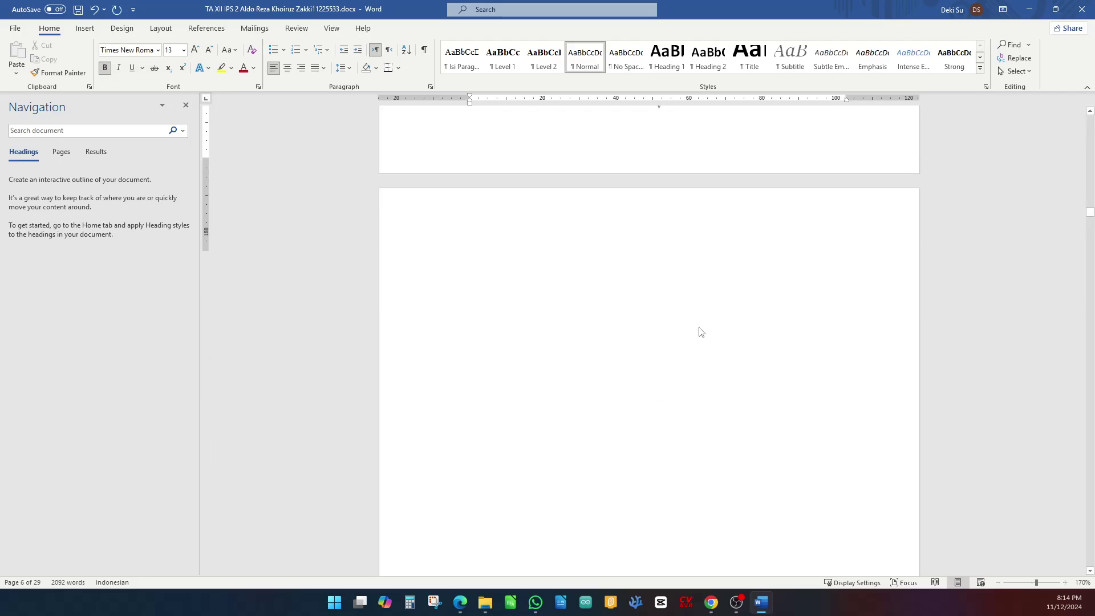
pyautogui.press('Delete')
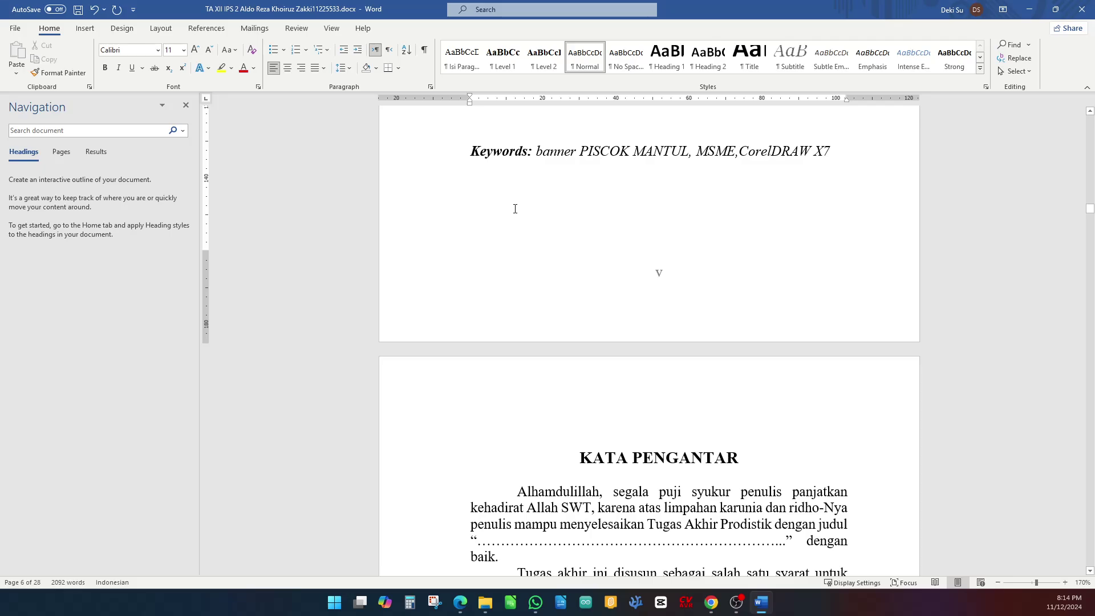
# - Return to the DAFTAR ISI page and place the cursor in its heading
pyautogui.scroll(-10, 749, 275)
pyautogui.scroll(-10, 749, 276)
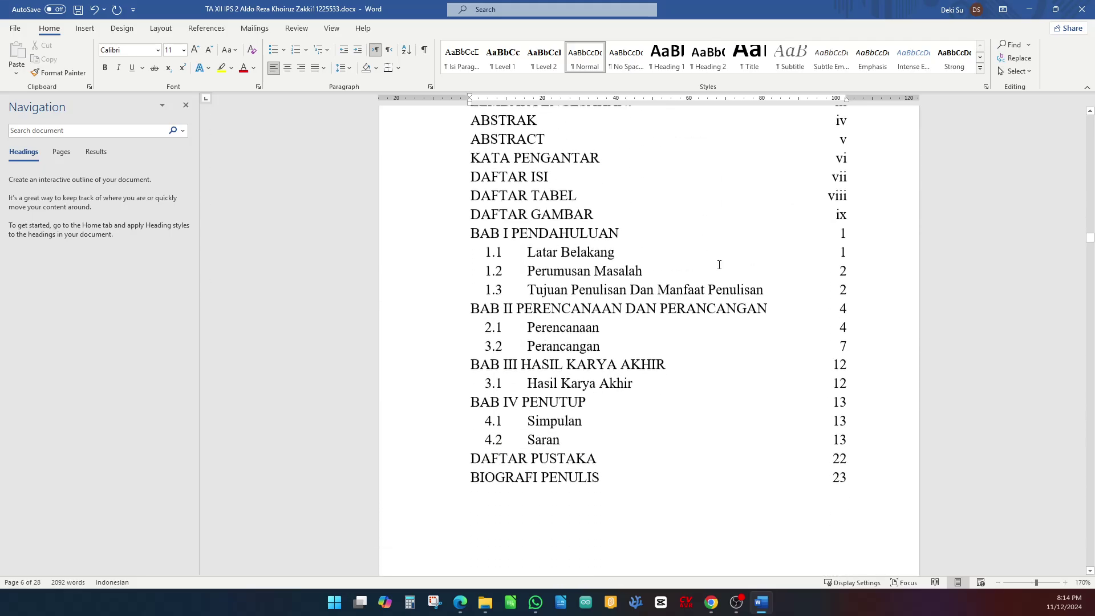
pyautogui.scroll(3, 716, 261)
pyautogui.click(542, 246)
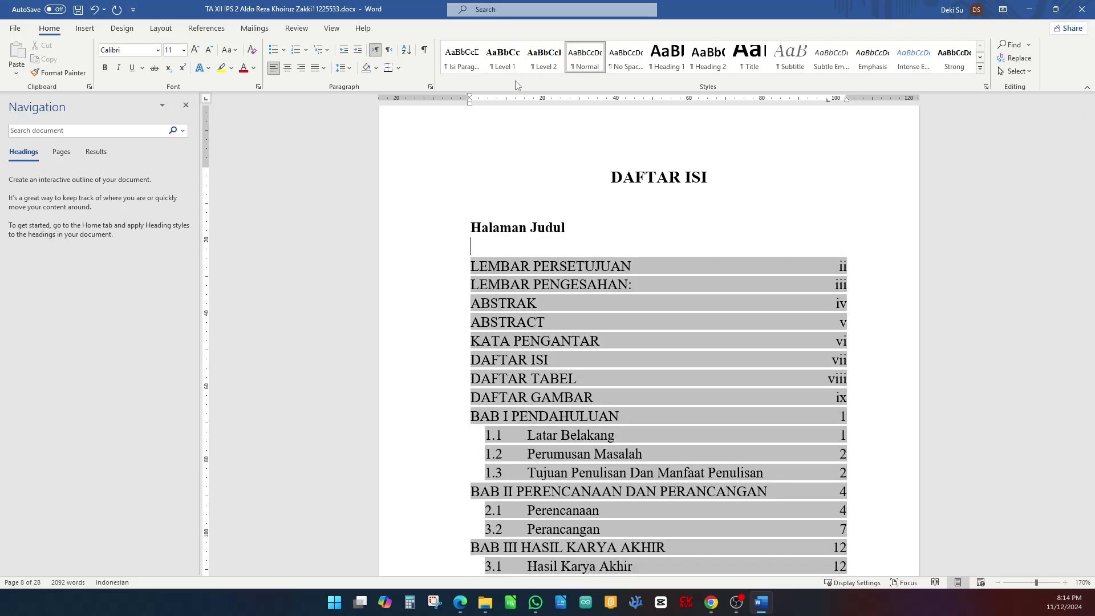
pyautogui.click(503, 68)
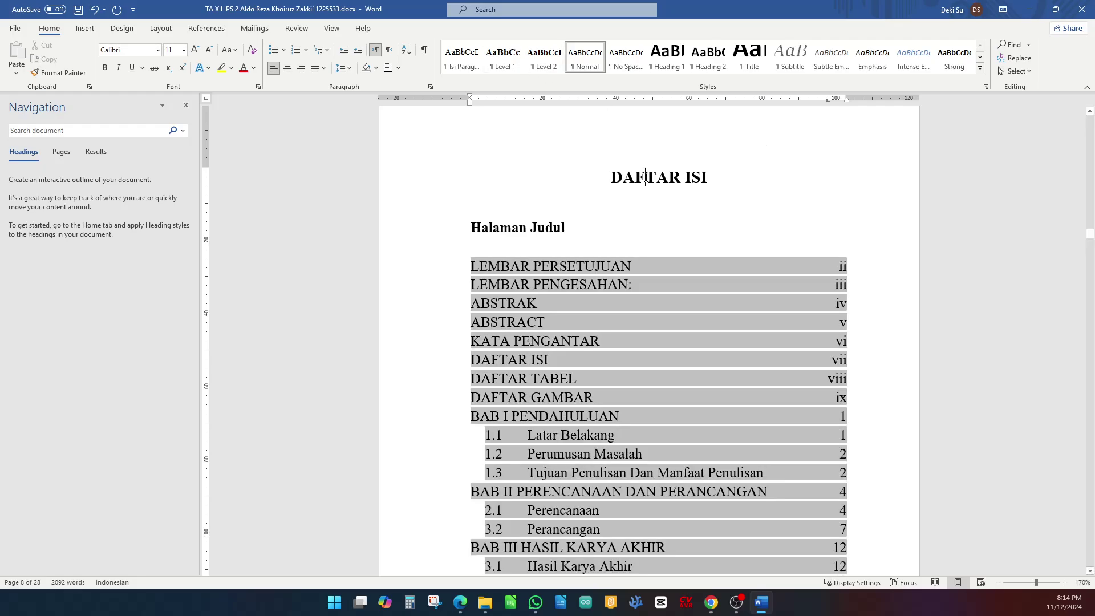
pyautogui.moveTo(608, 177); pyautogui.dragTo(691, 177)
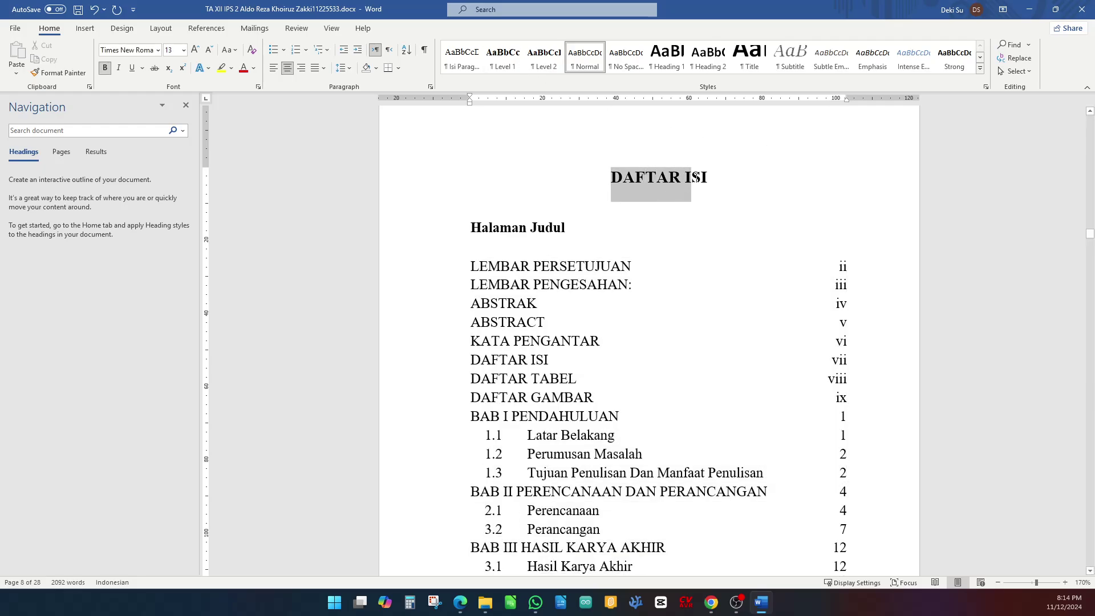
pyautogui.click(623, 179)
pyautogui.moveTo(608, 176); pyautogui.dragTo(716, 180)
pyautogui.click(431, 87)
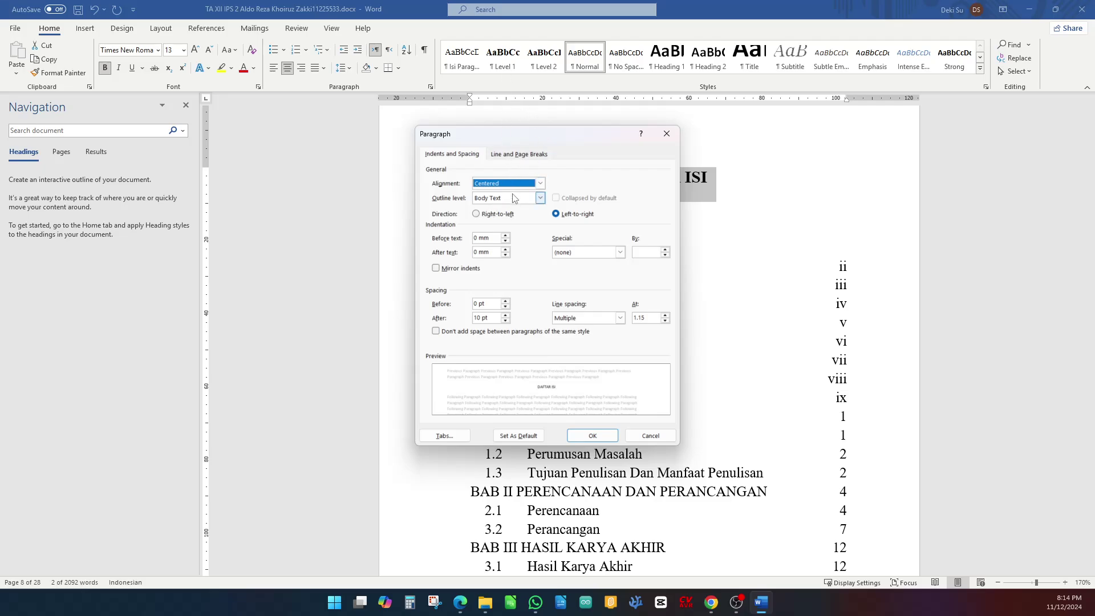
pyautogui.moveTo(521, 142); pyautogui.dragTo(825, 178)
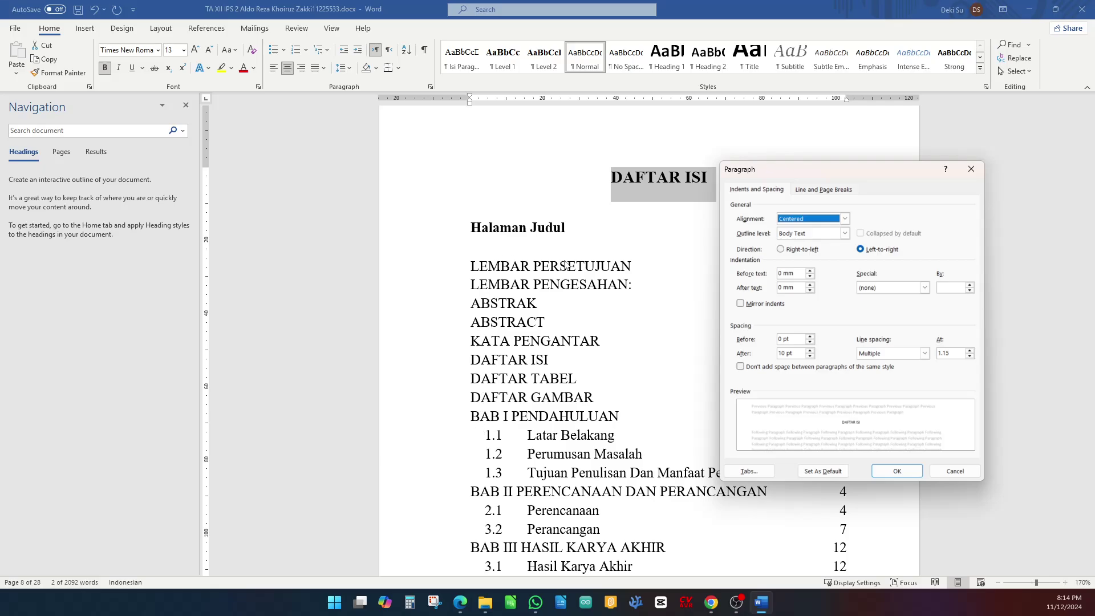
pyautogui.click(844, 233)
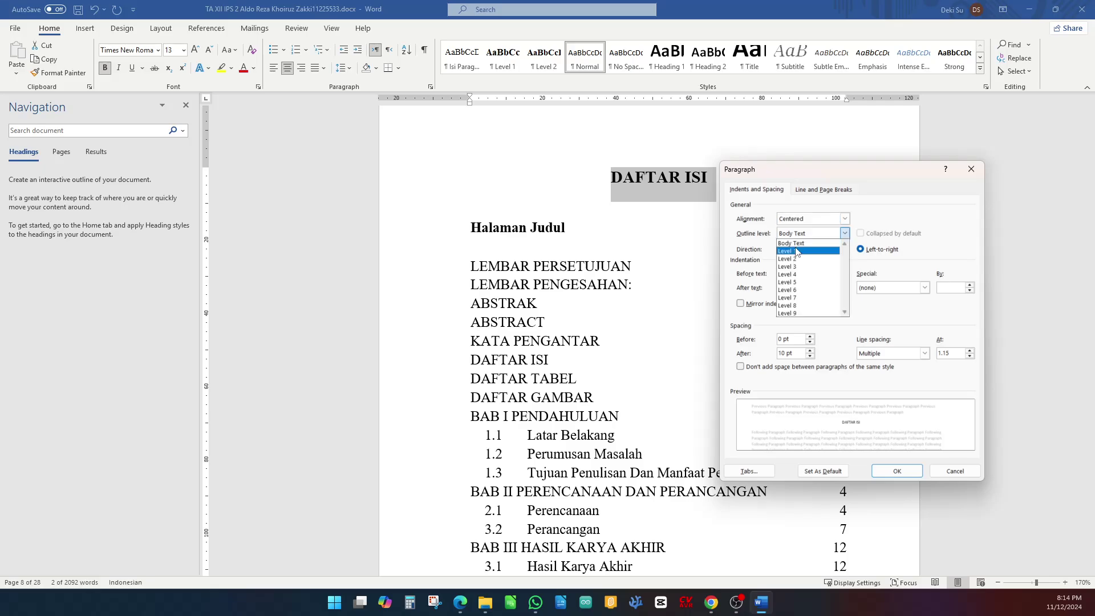
pyautogui.click(797, 252)
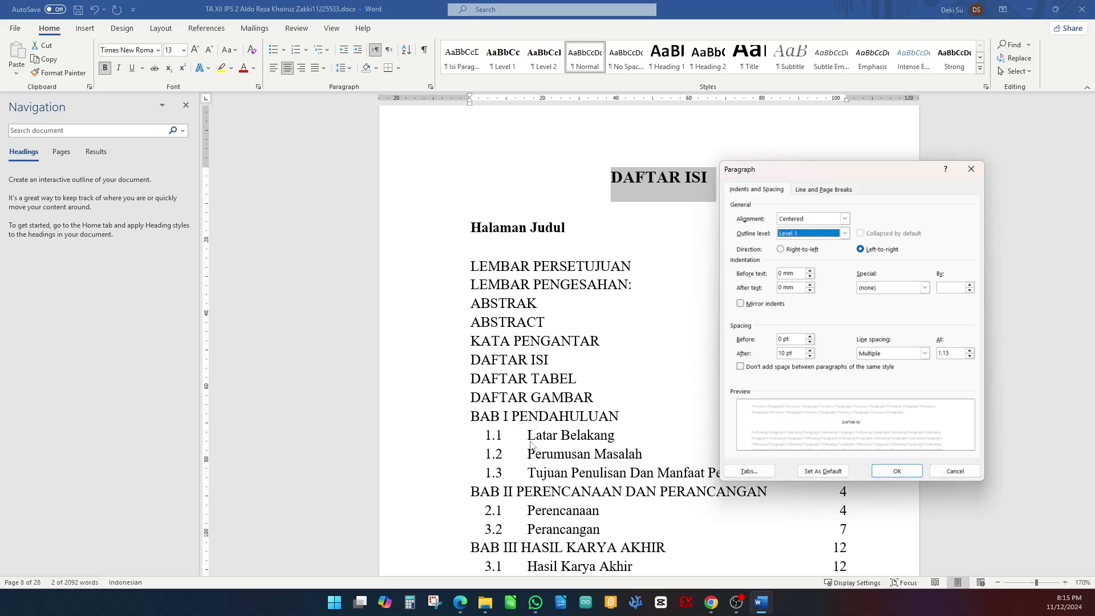
pyautogui.click(844, 233)
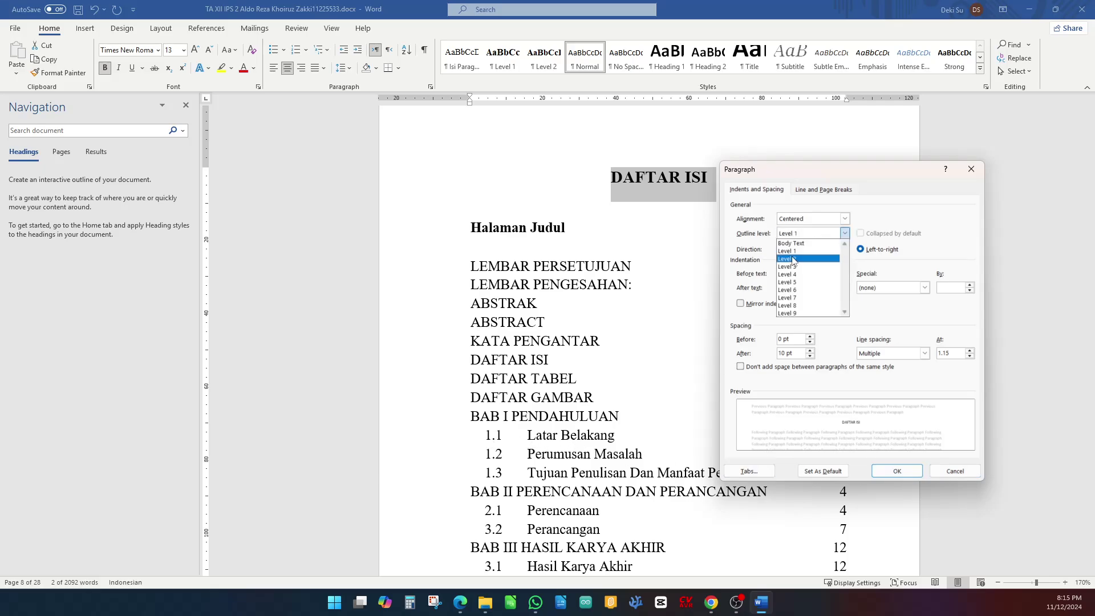
pyautogui.click(966, 471)
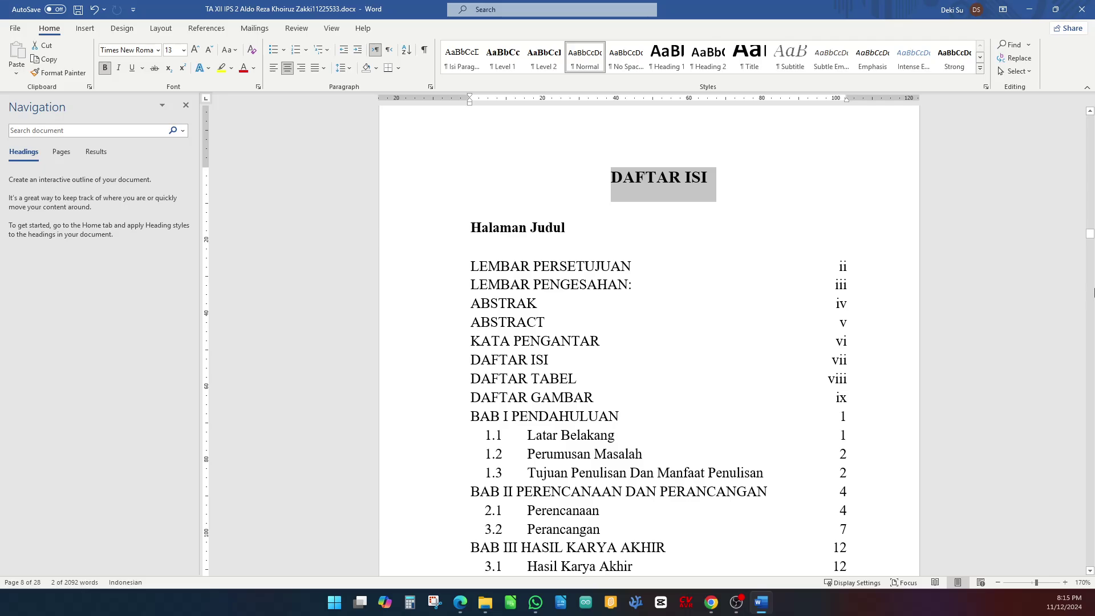
# - Remove the colon after LAPORAN TUGAS AKHIR on the blue cover page
pyautogui.moveTo(1089, 236); pyautogui.dragTo(1085, 107)
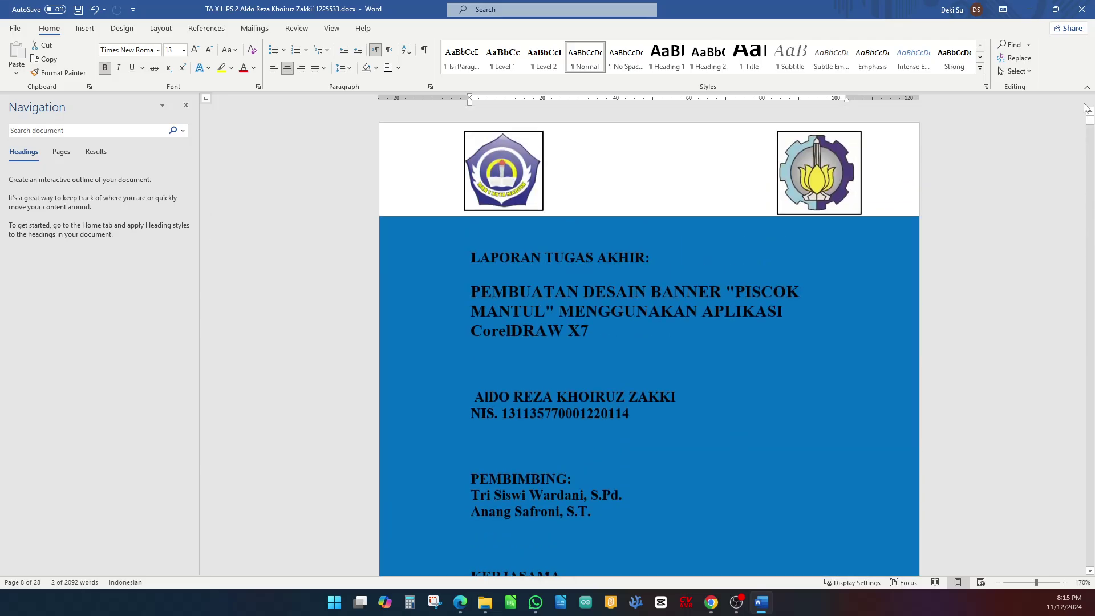
pyautogui.scroll(-2, 477, 309)
pyautogui.scroll(-10, 477, 308)
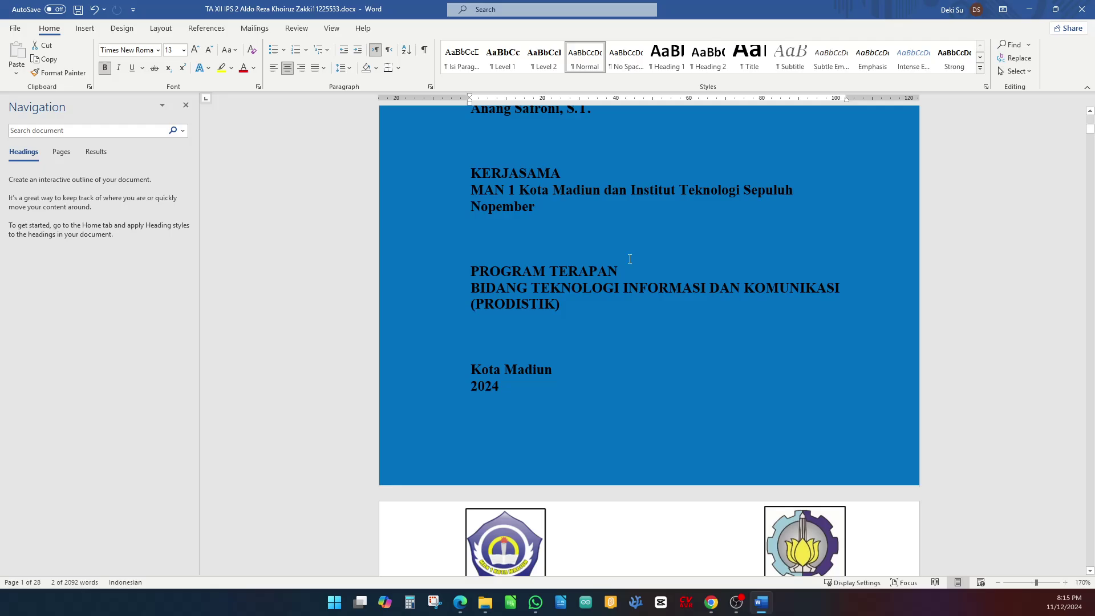
pyautogui.scroll(11, 627, 266)
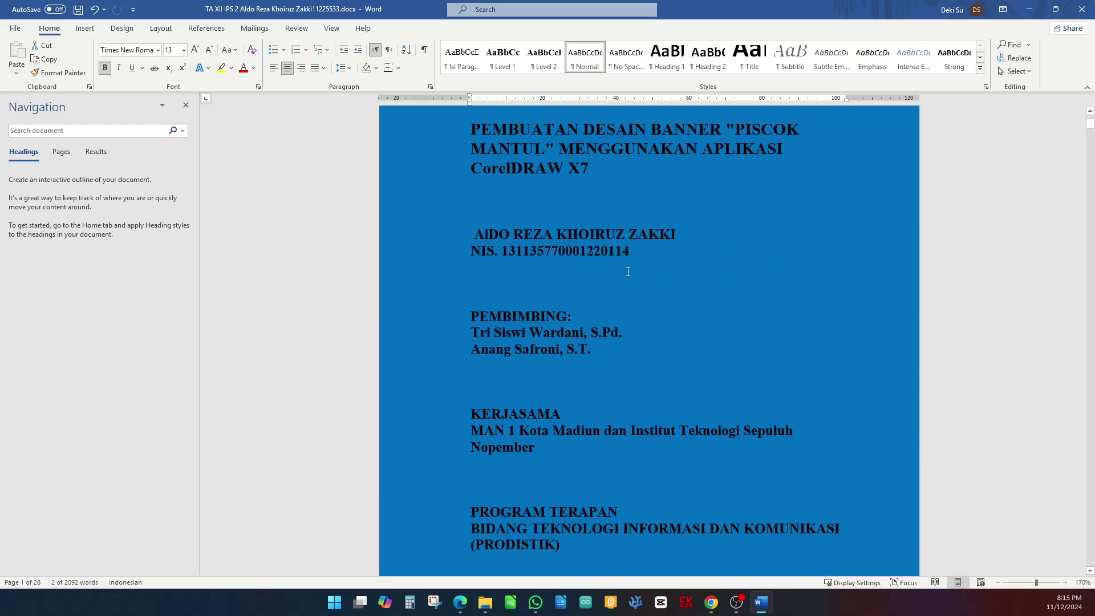
pyautogui.click(650, 169)
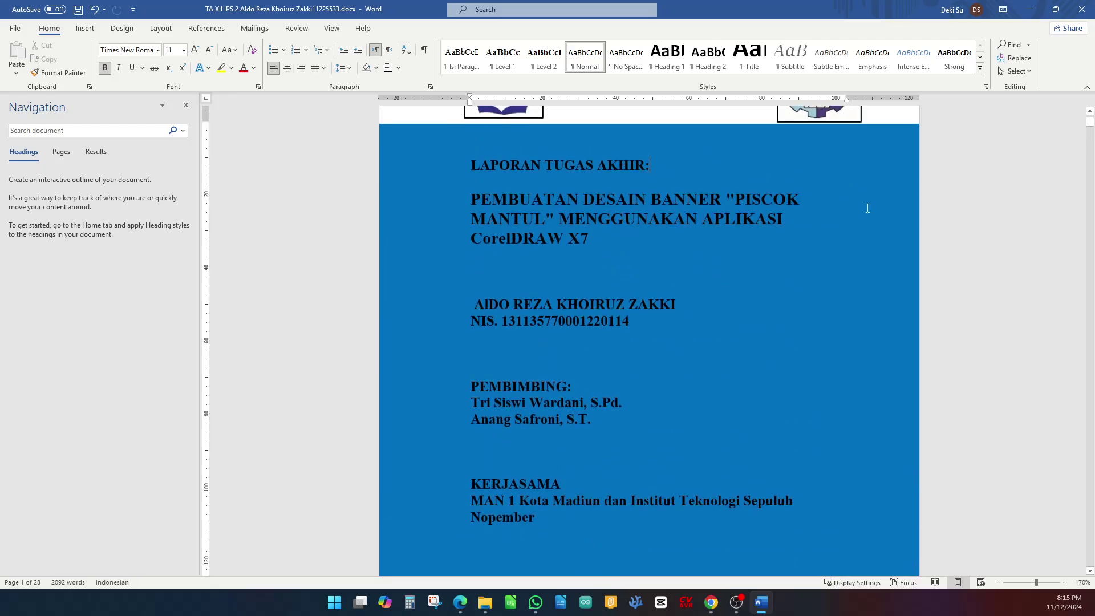
# - Remove the outline from both logos on the blue cover page
pyautogui.scroll(-10, 792, 249)
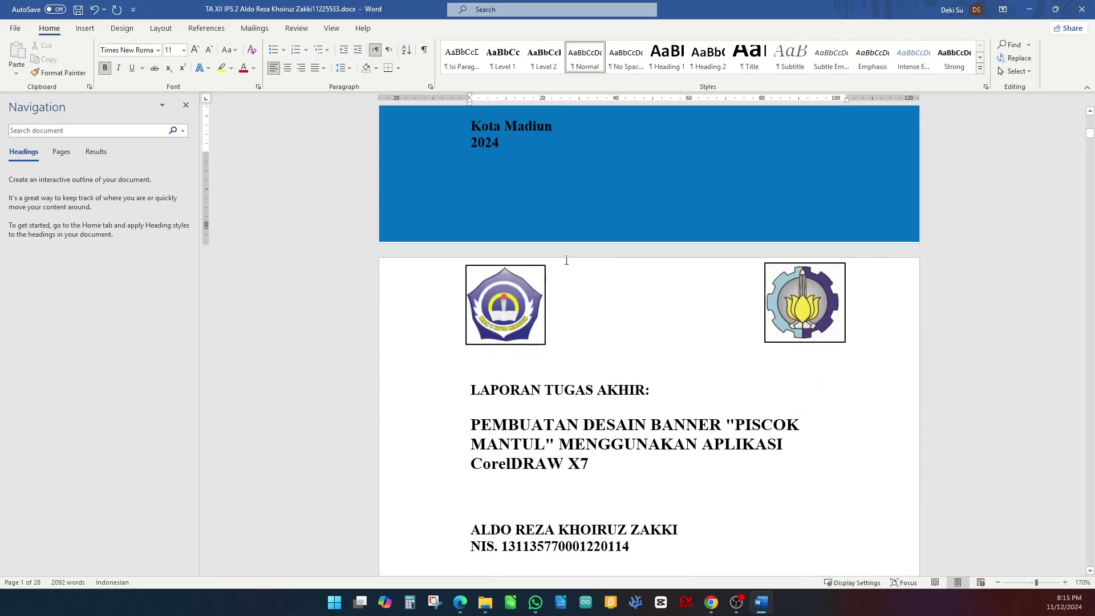
pyautogui.scroll(5, 503, 261)
pyautogui.scroll(5, 504, 261)
pyautogui.click(516, 194)
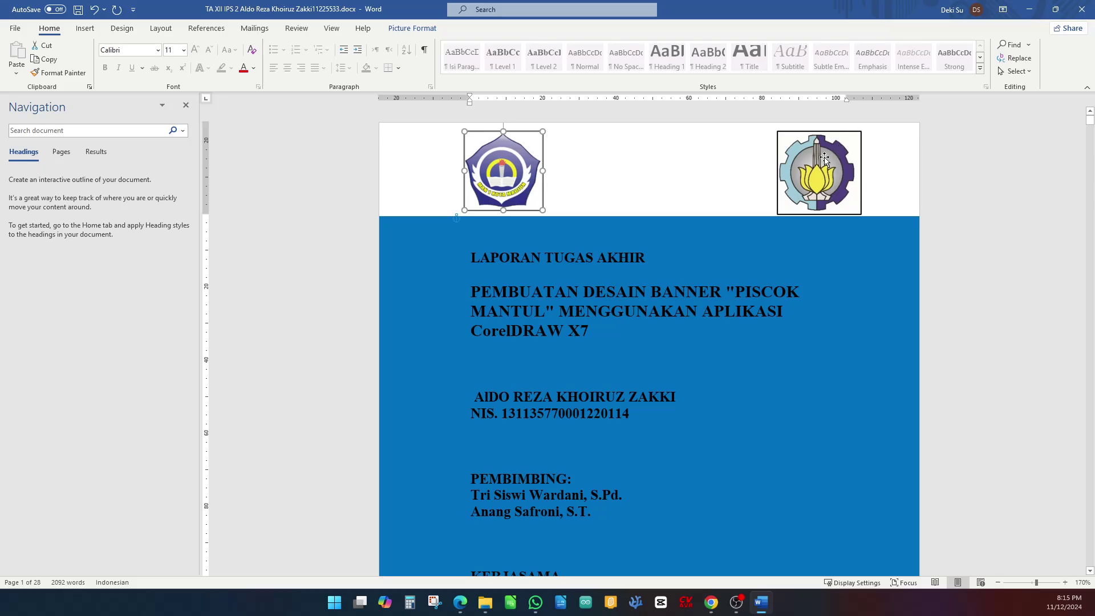
pyautogui.keyDown('shift'); pyautogui.click(824, 158); pyautogui.keyUp('shift')
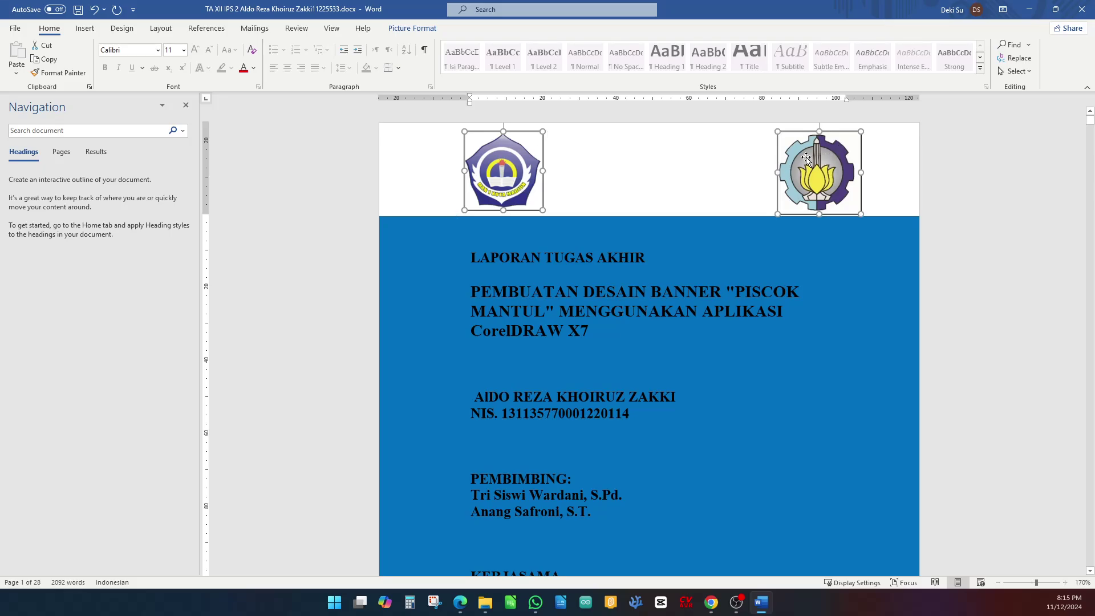
pyautogui.click(412, 28)
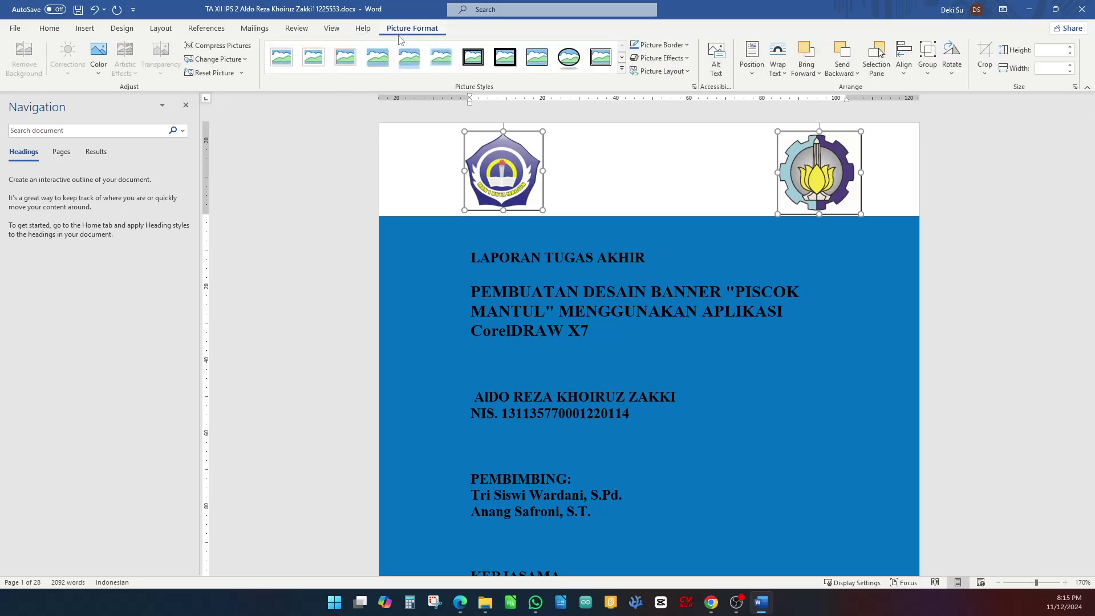
pyautogui.click(672, 45)
pyautogui.click(671, 170)
# - Remove the outline from both logos on the white title page and place the cursor below them
pyautogui.scroll(-12, 589, 171)
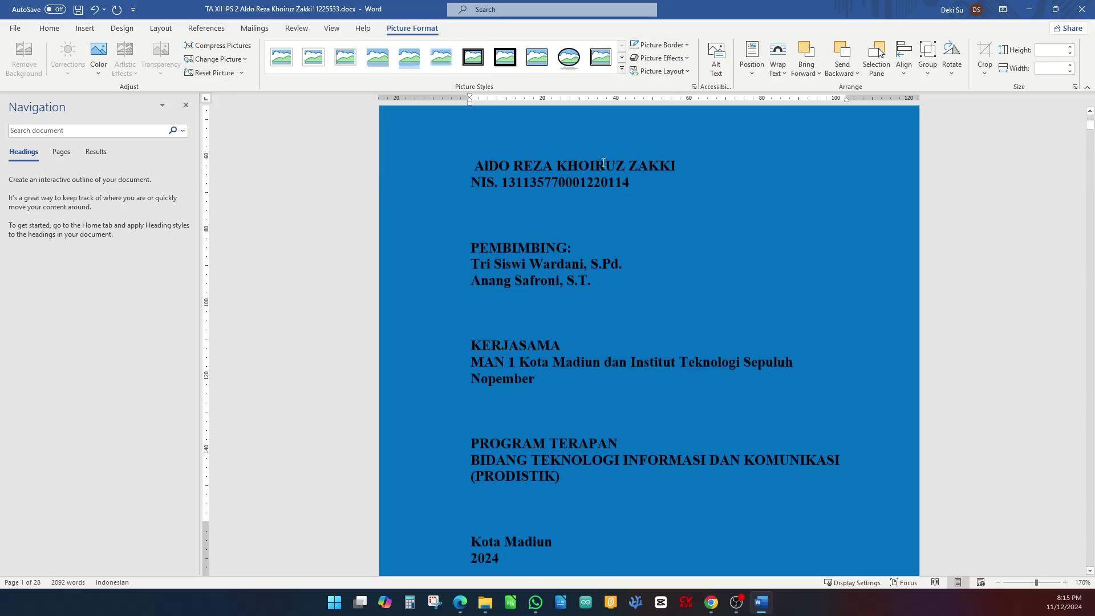
pyautogui.scroll(1, 489, 126)
pyautogui.click(505, 211)
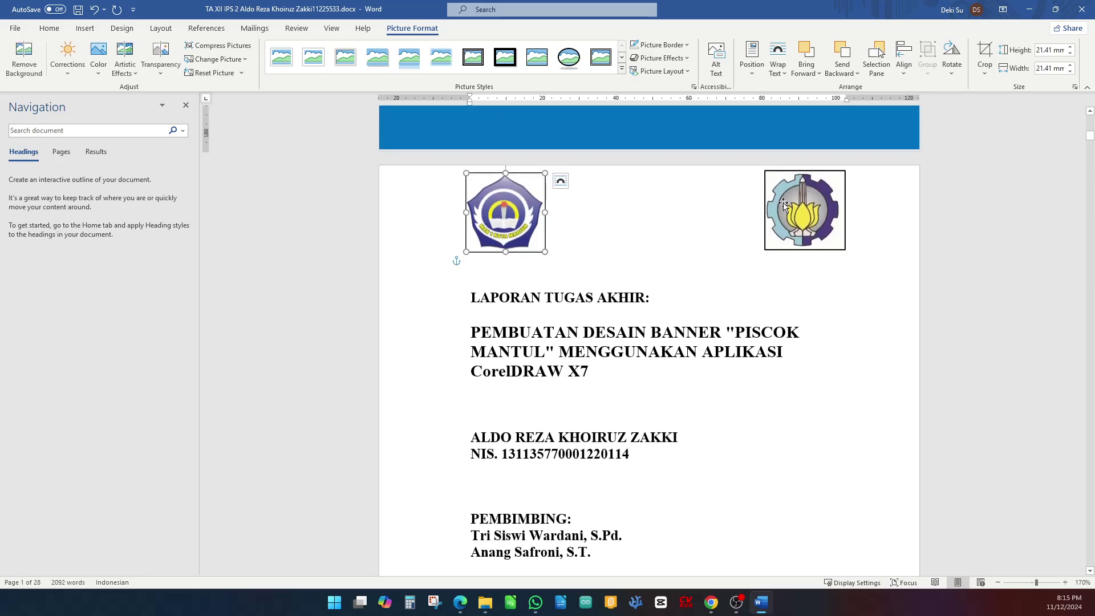
pyautogui.keyDown('shift'); pyautogui.click(805, 210); pyautogui.keyUp('shift')
pyautogui.click(642, 46)
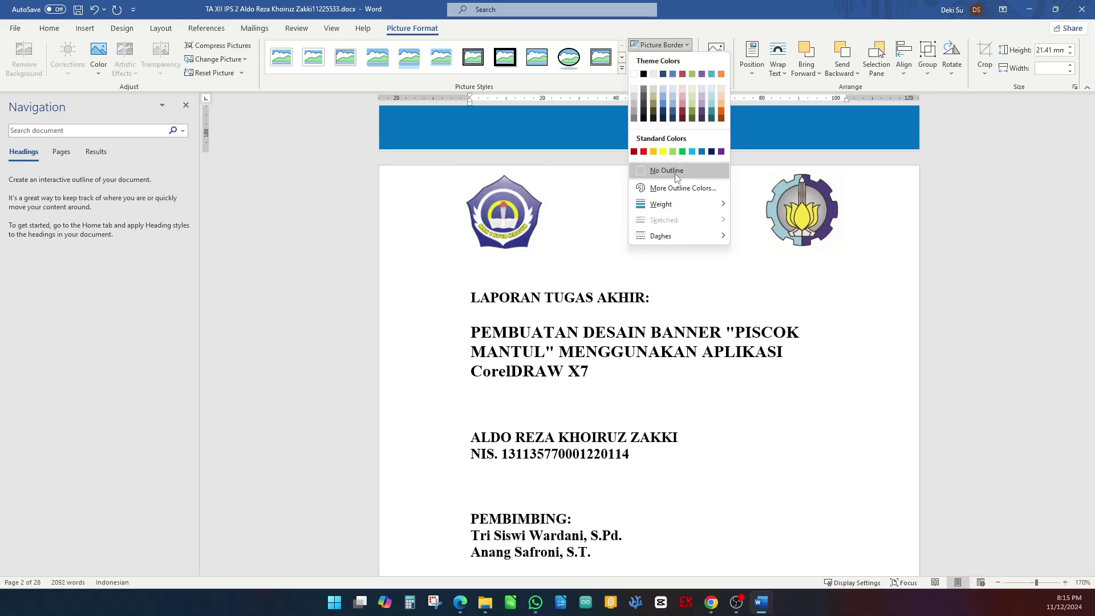
pyautogui.click(656, 170)
pyautogui.click(537, 265)
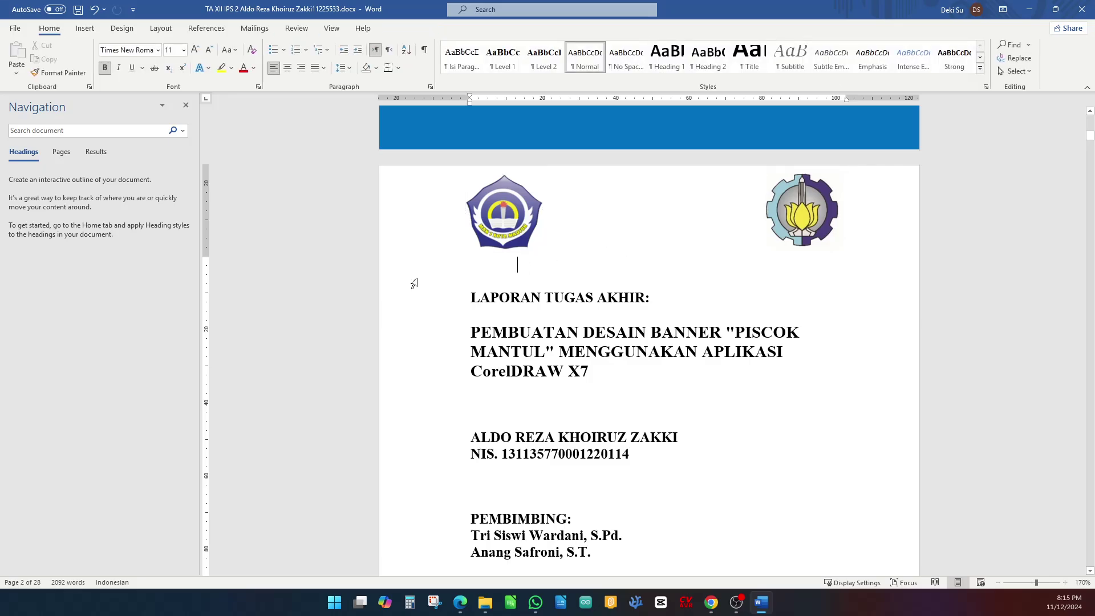
# - Draw a horizontal line about 147 mm long across the full width of the title page, just below the logos
pyautogui.click(85, 28)
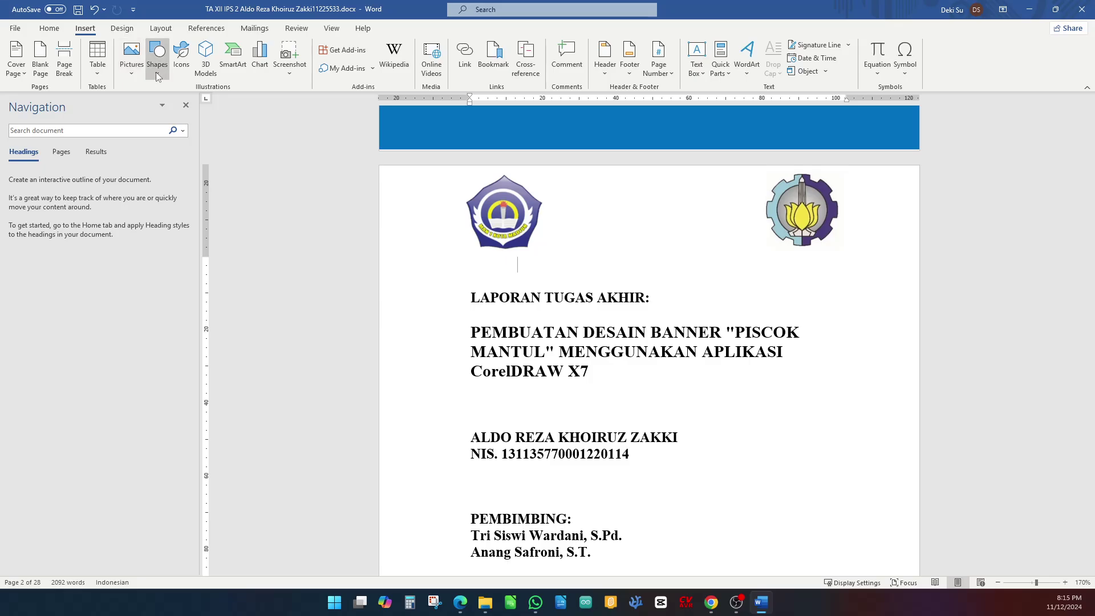
pyautogui.click(156, 71)
pyautogui.click(165, 103)
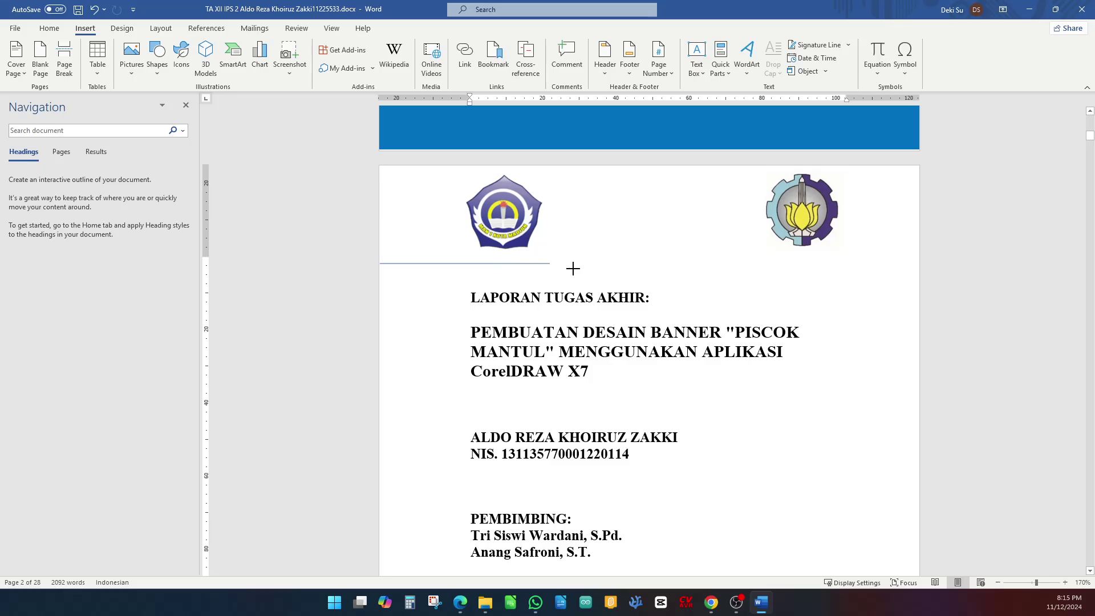
pyautogui.moveTo(572, 268); pyautogui.dragTo(837, 267)
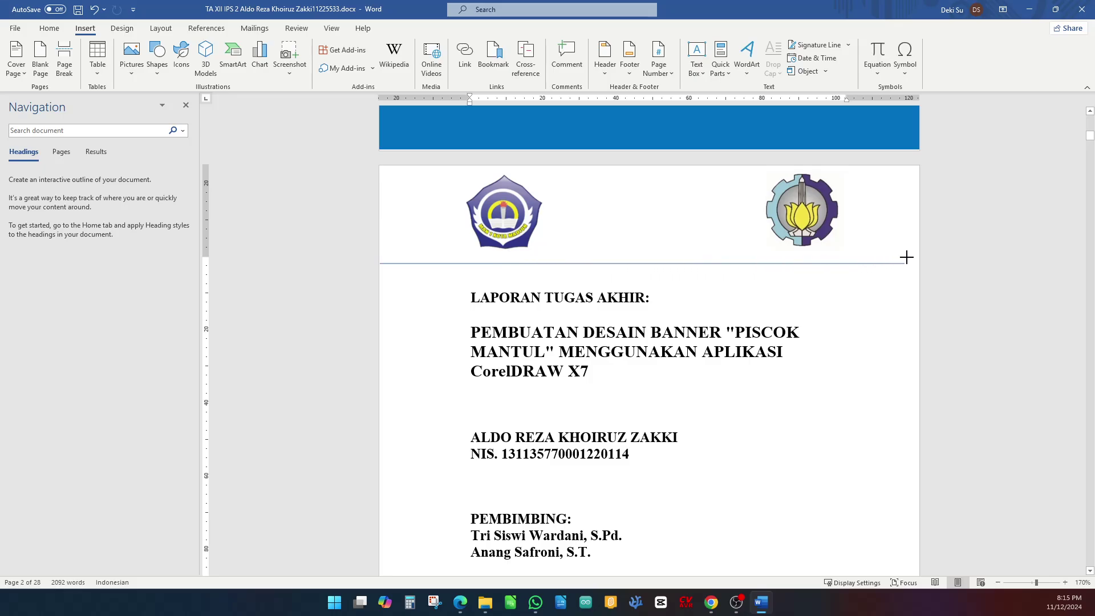
pyautogui.moveTo(915, 255); pyautogui.dragTo(917, 261)
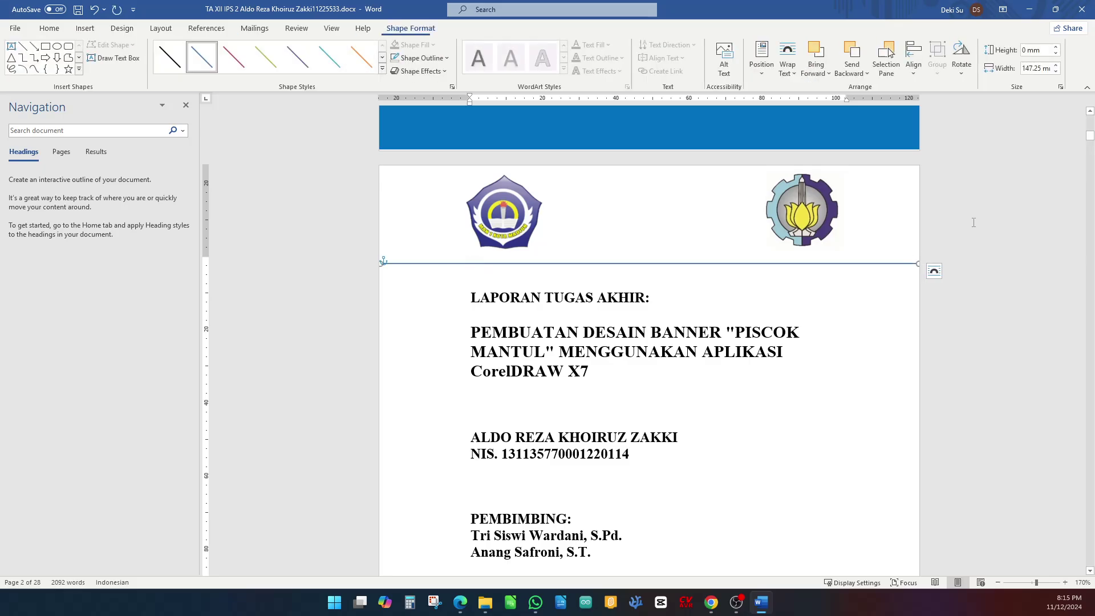
# - Set the outline weight of the line below the title page logos to 4½ pt and deselect it
pyautogui.click(384, 57)
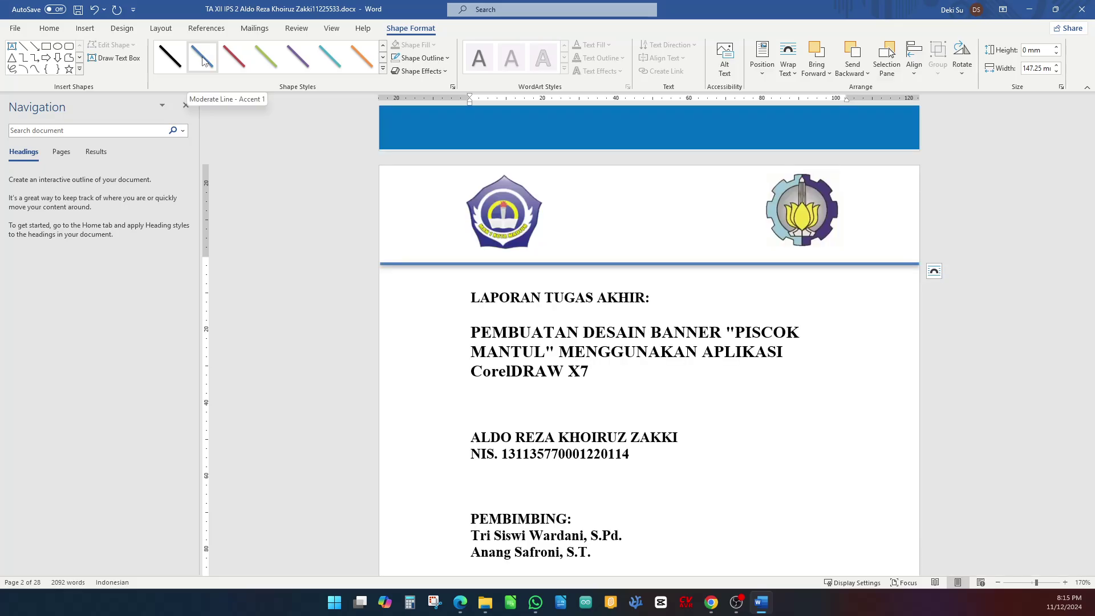
pyautogui.click(424, 63)
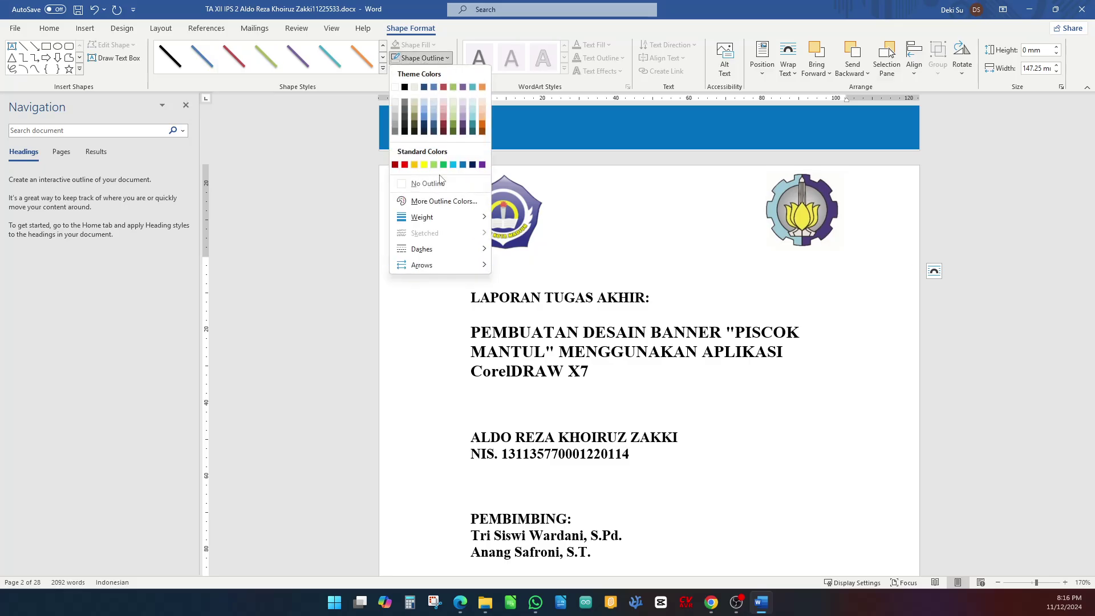
pyautogui.moveTo(437, 220)
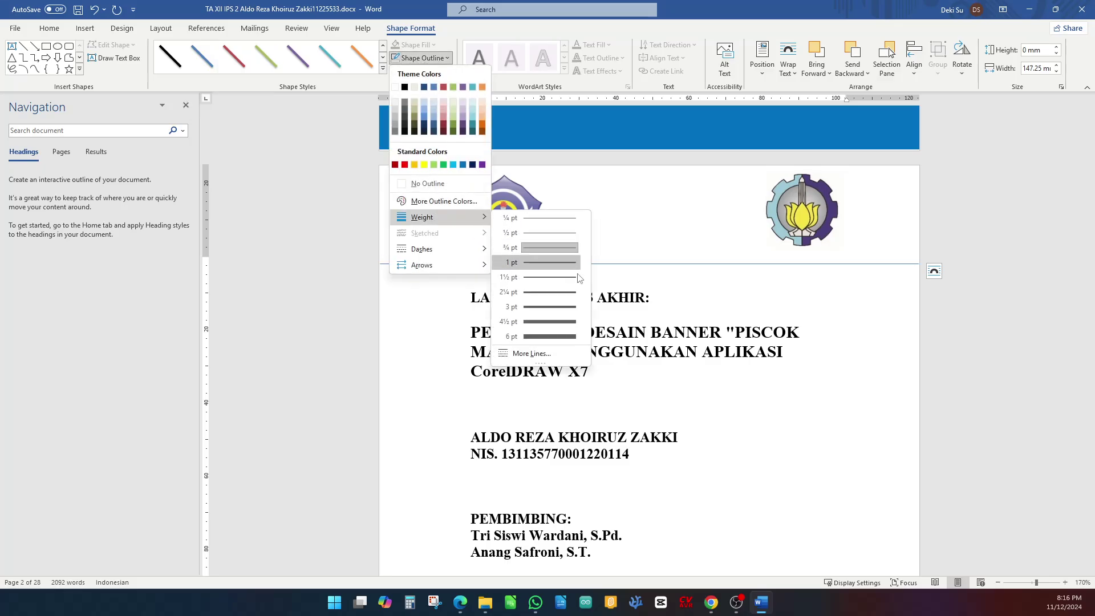
pyautogui.click(564, 306)
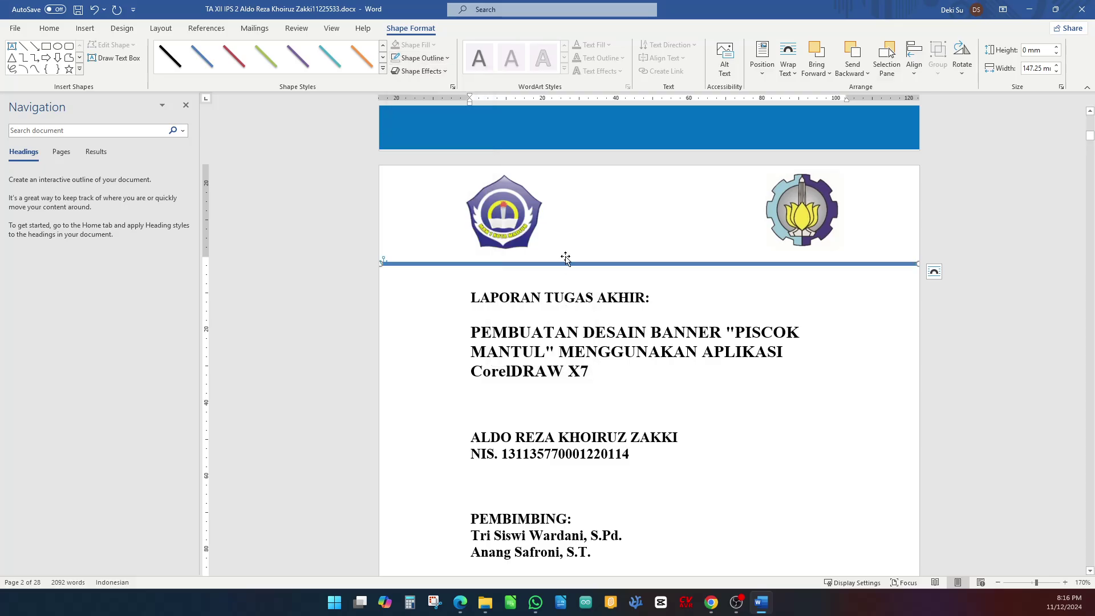
pyautogui.click(424, 57)
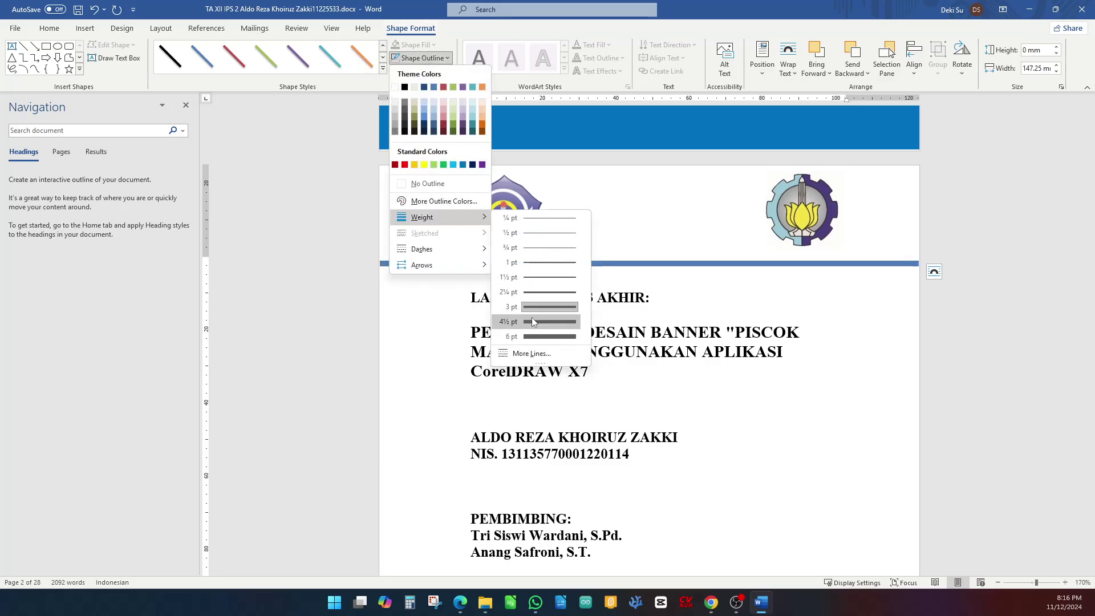
pyautogui.click(531, 316)
pyautogui.click(696, 276)
# - Remove the leading space from the student's name on the blue cover and change its lowercase second letter to a capital L
pyautogui.scroll(-5, 684, 290)
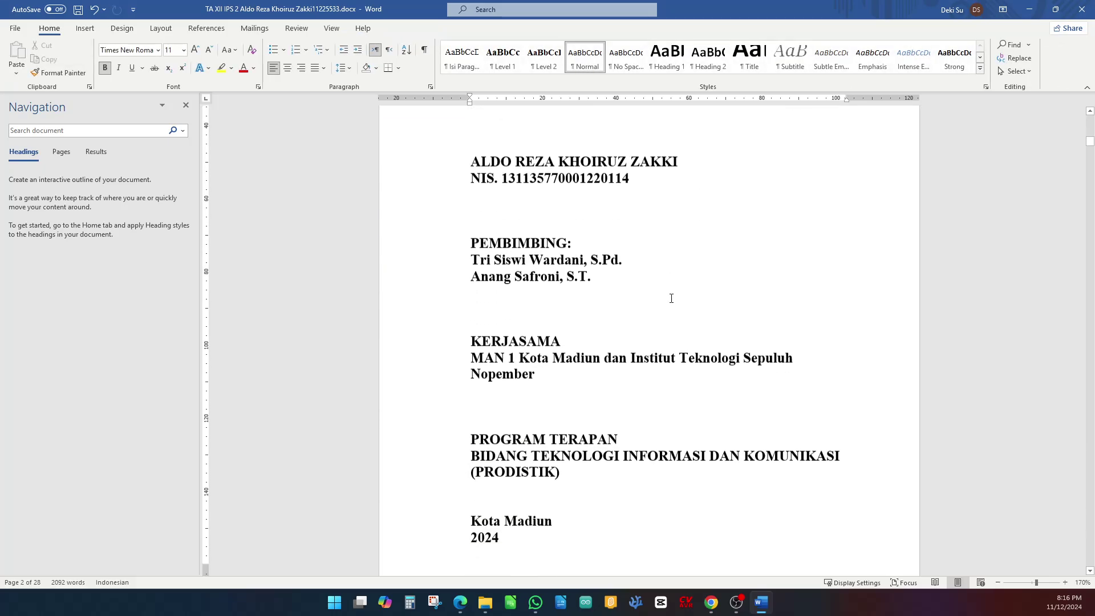
pyautogui.scroll(2, 539, 254)
pyautogui.scroll(-5, 539, 255)
pyautogui.scroll(4, 478, 214)
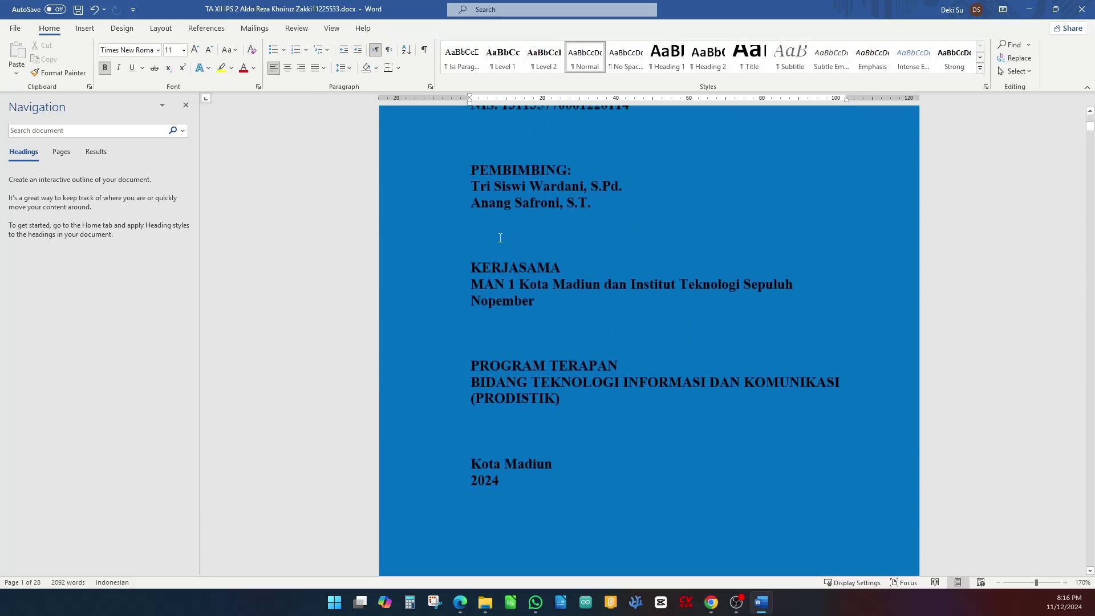
pyautogui.click(476, 214)
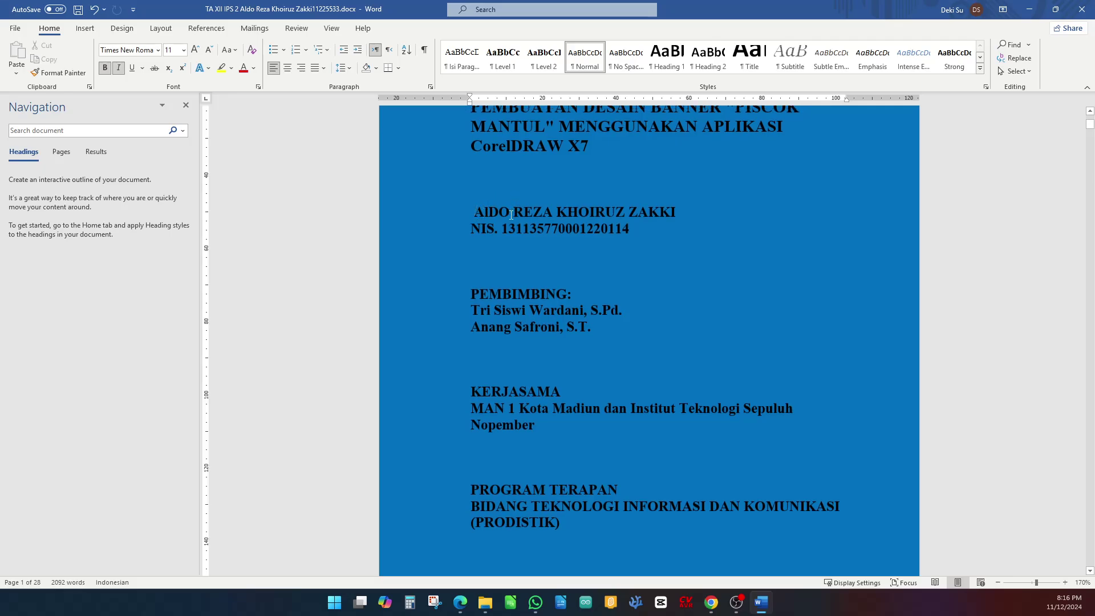
pyautogui.press('BackSpace')
pyautogui.press('BackSpace')
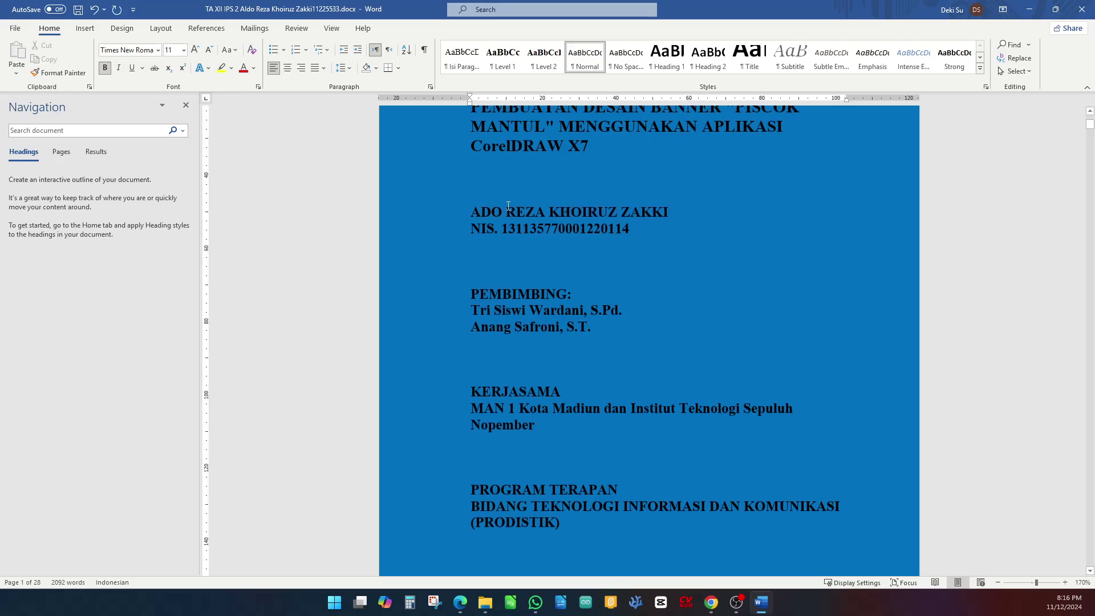
pyautogui.write('L')
# - Check the cover, title and approval pages, and place the cursor after LAPORAN TUGAS AKHIR on the title page
pyautogui.scroll(5, 530, 249)
pyautogui.scroll(-15, 530, 249)
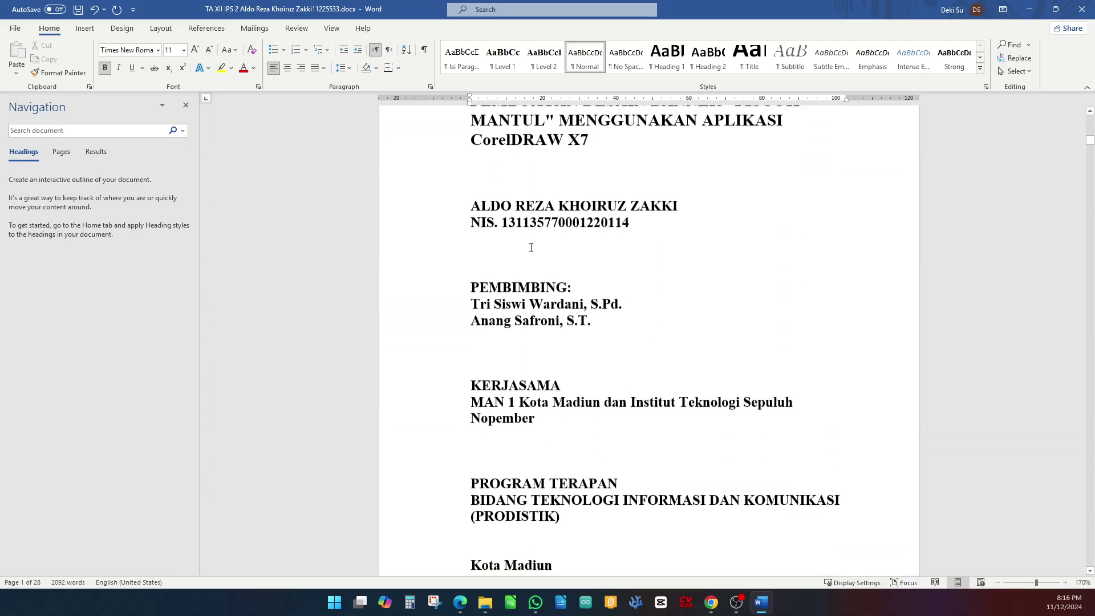
pyautogui.scroll(4, 550, 245)
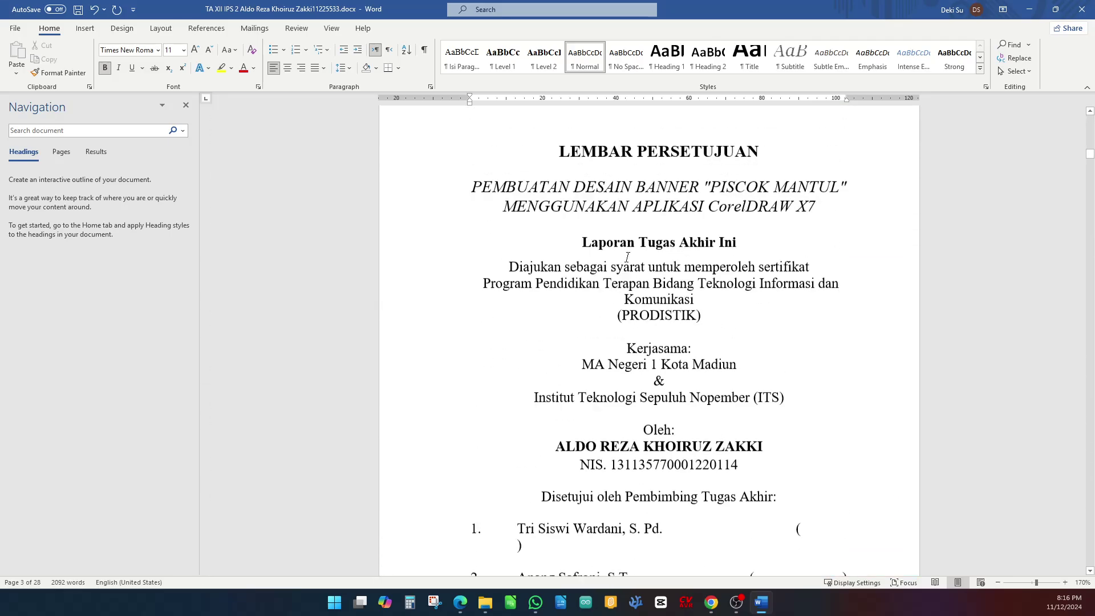
pyautogui.scroll(15, 510, 220)
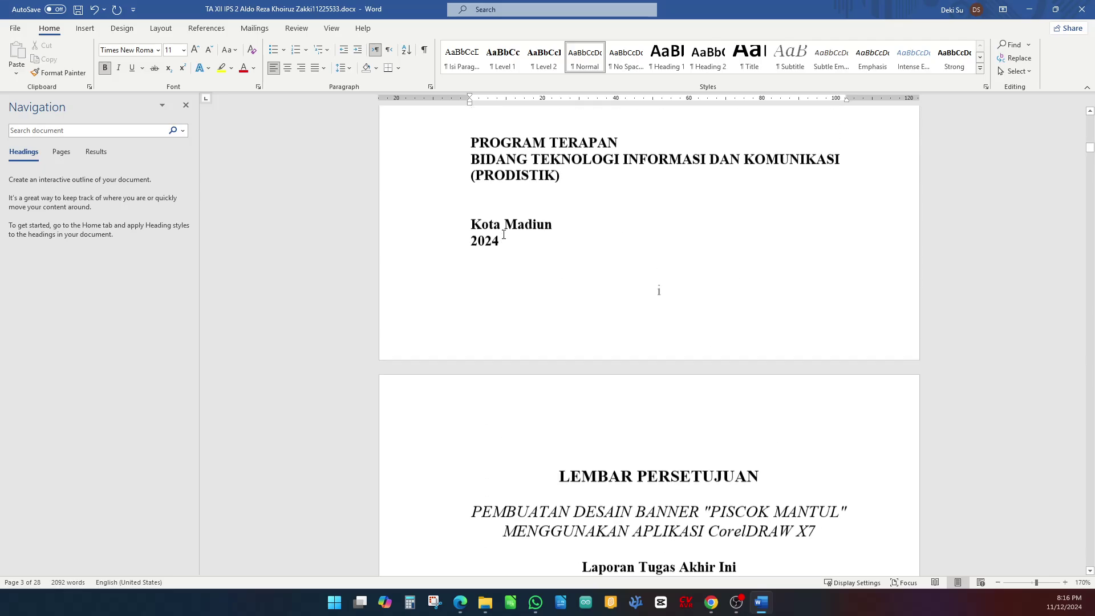
pyautogui.scroll(-5, 504, 236)
pyautogui.scroll(2, 504, 237)
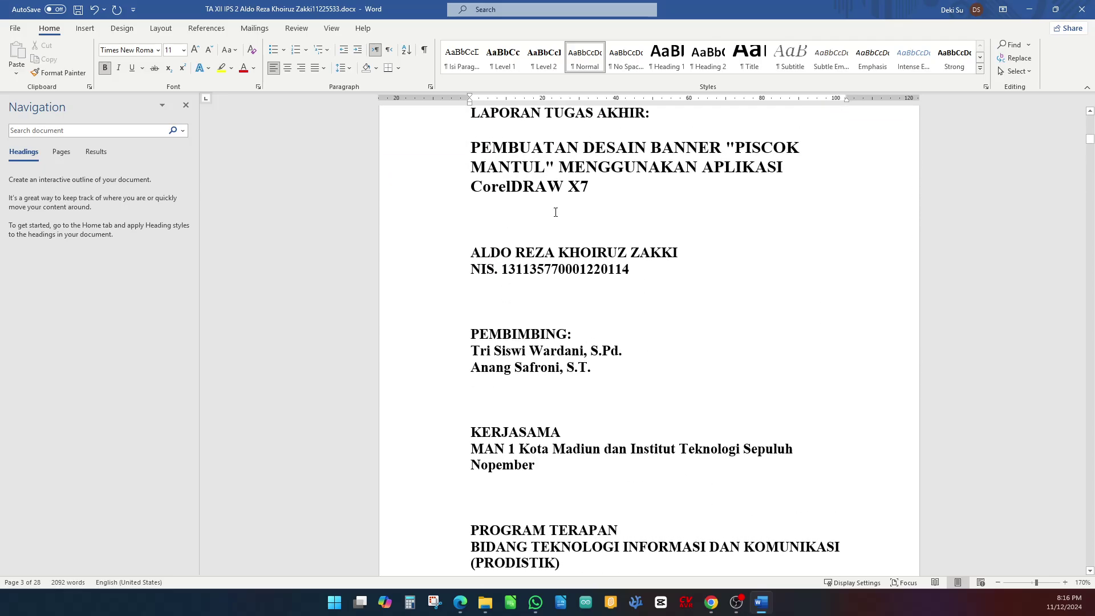
pyautogui.scroll(1, 693, 161)
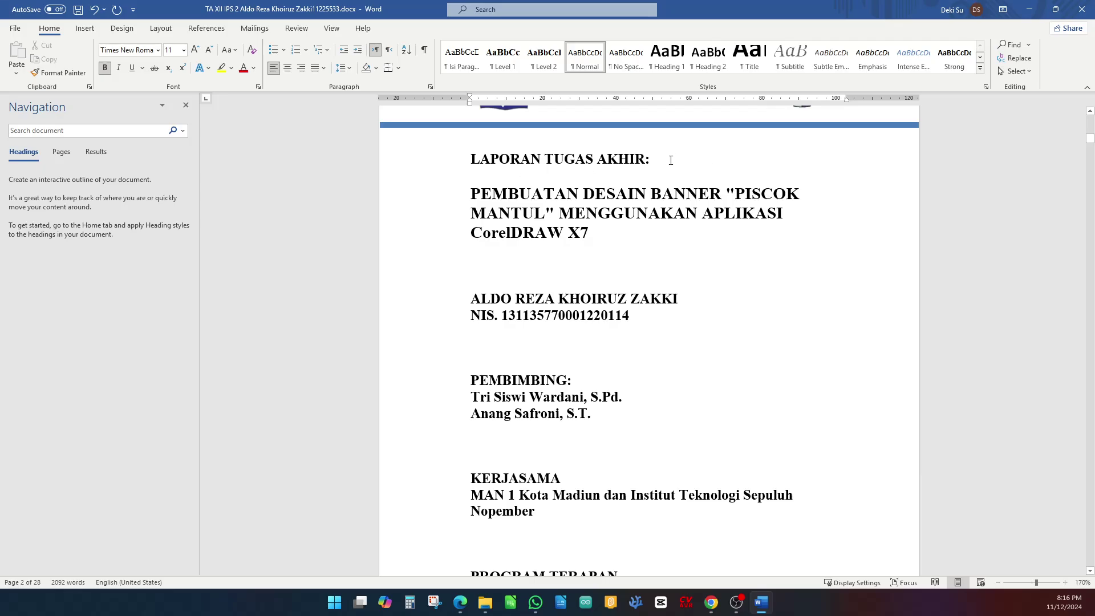
pyautogui.click(665, 158)
# - Select the LEMBAR PERSETUJUAN heading on the approval page
pyautogui.scroll(-10, 608, 235)
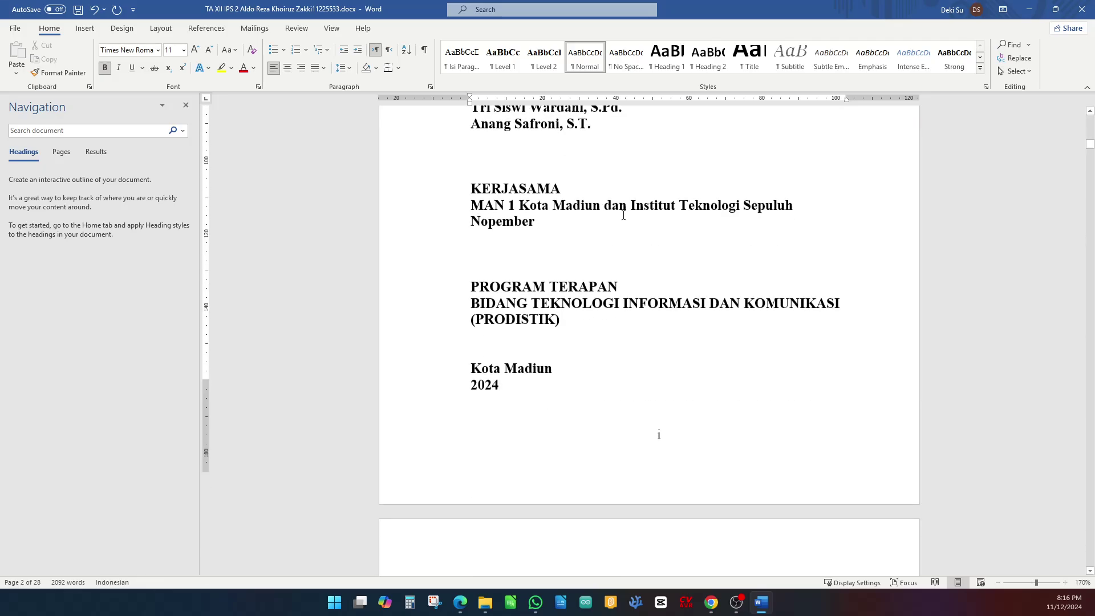
pyautogui.click(419, 319)
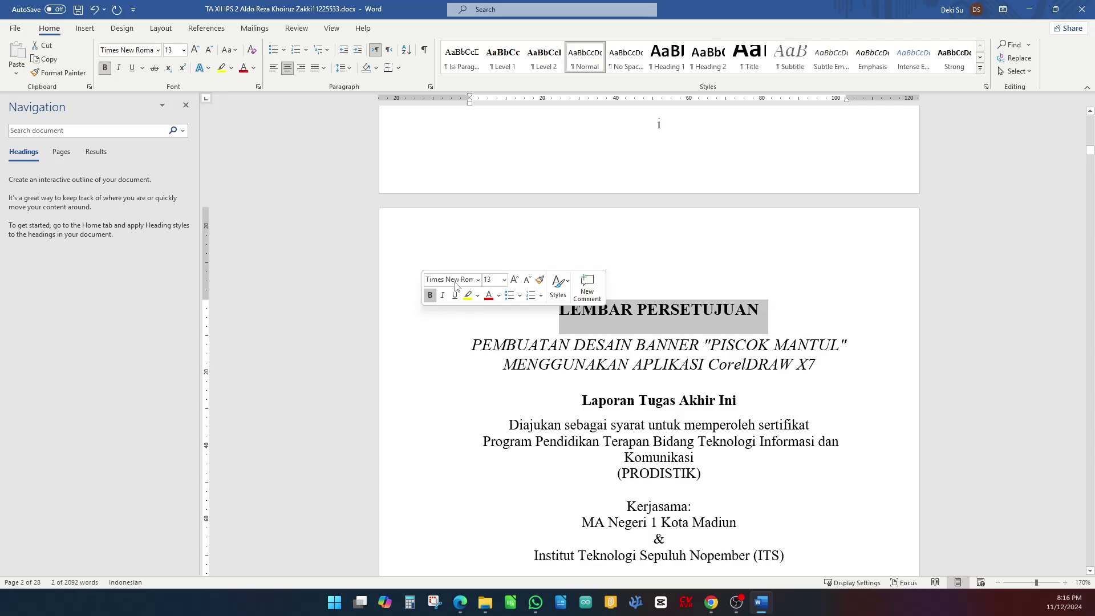
# - Remove the colon from the LEMBAR PENGESAHAN heading and apply the Level 1 style to LEMBAR PERSETUJUAN and LEMBAR PENGESAHAN
pyautogui.click(495, 56)
pyautogui.scroll(-15, 513, 273)
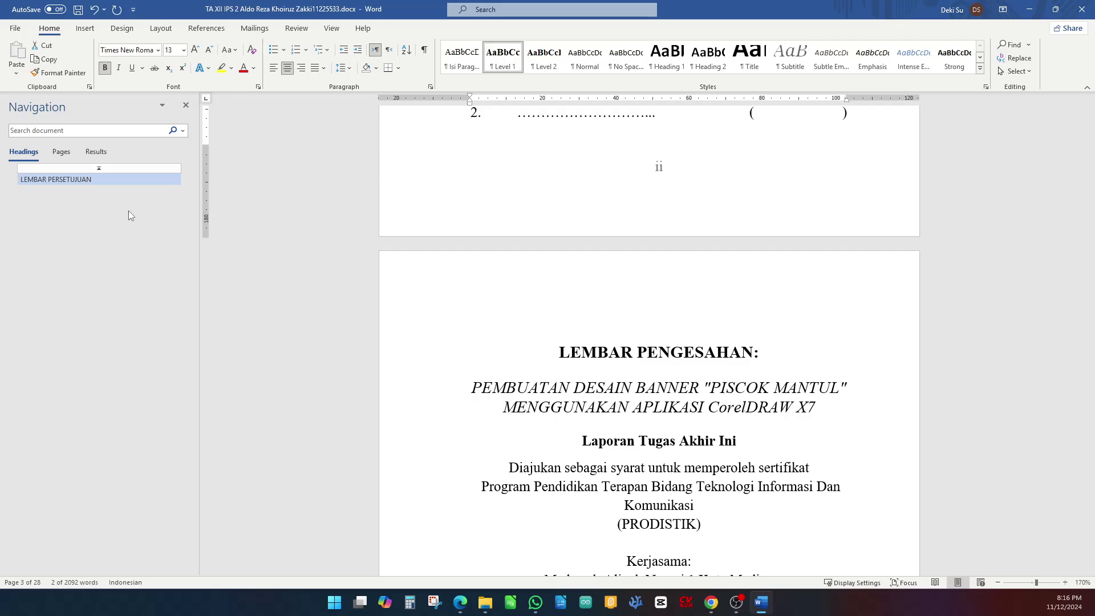
pyautogui.click(758, 355)
pyautogui.press('BackSpace')
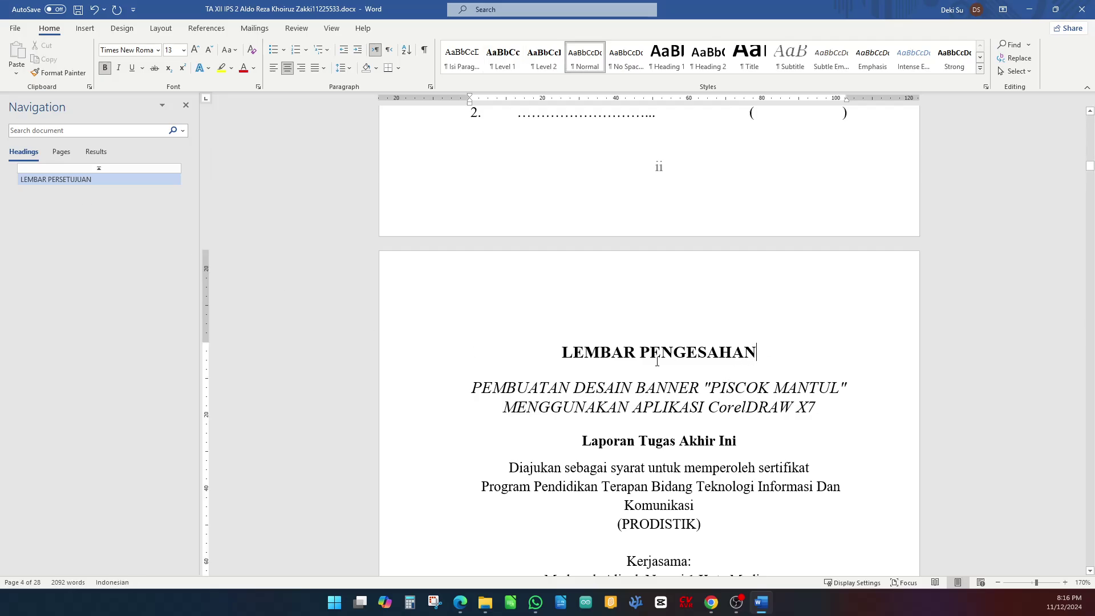
pyautogui.click(434, 355)
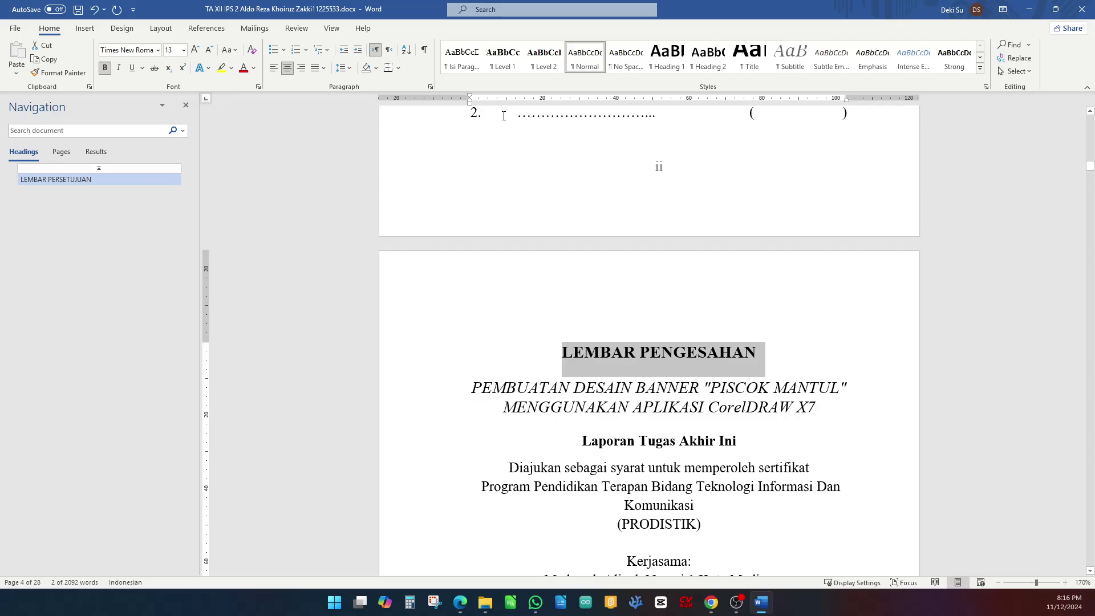
pyautogui.click(503, 57)
# - Delete the blank line above the Indonesian title on the abstract page and apply the Level 1 style to the ABSTRAK heading
pyautogui.scroll(-15, 546, 238)
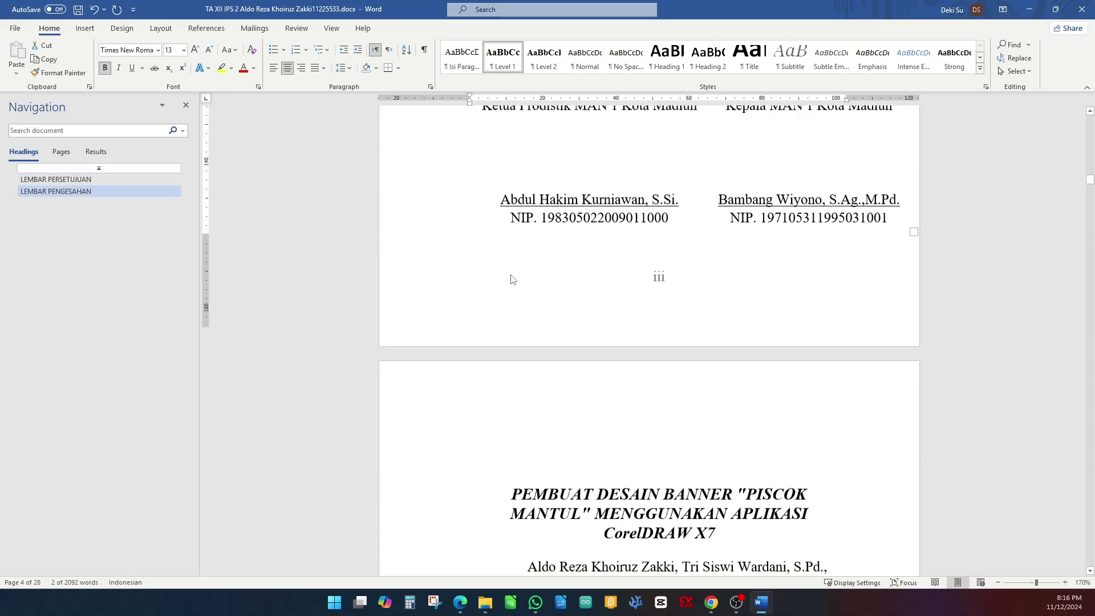
pyautogui.click(454, 427)
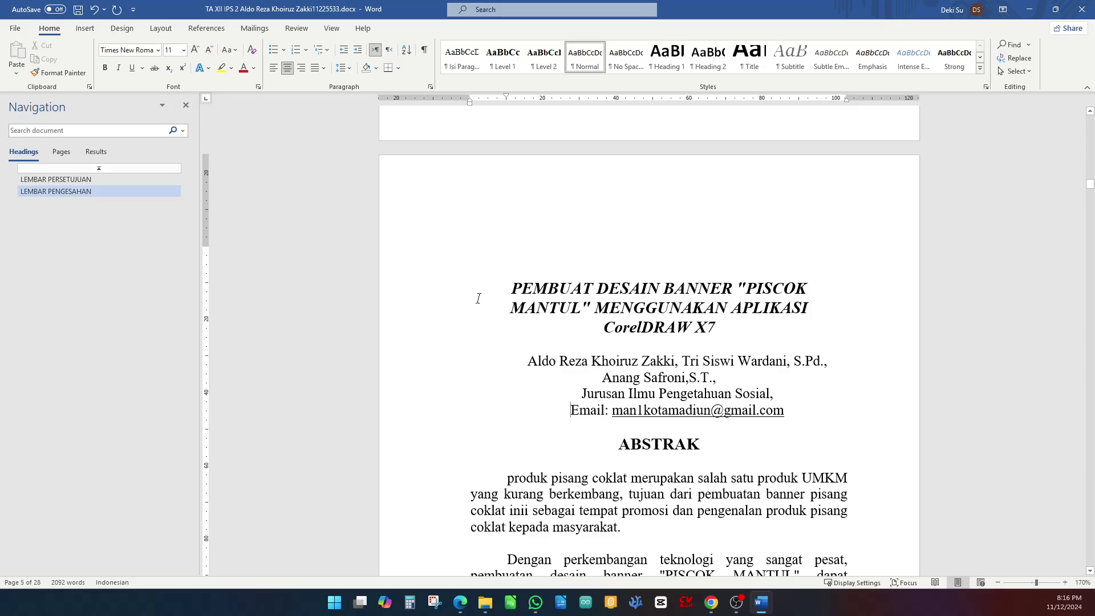
pyautogui.click(594, 255)
pyautogui.press('Delete')
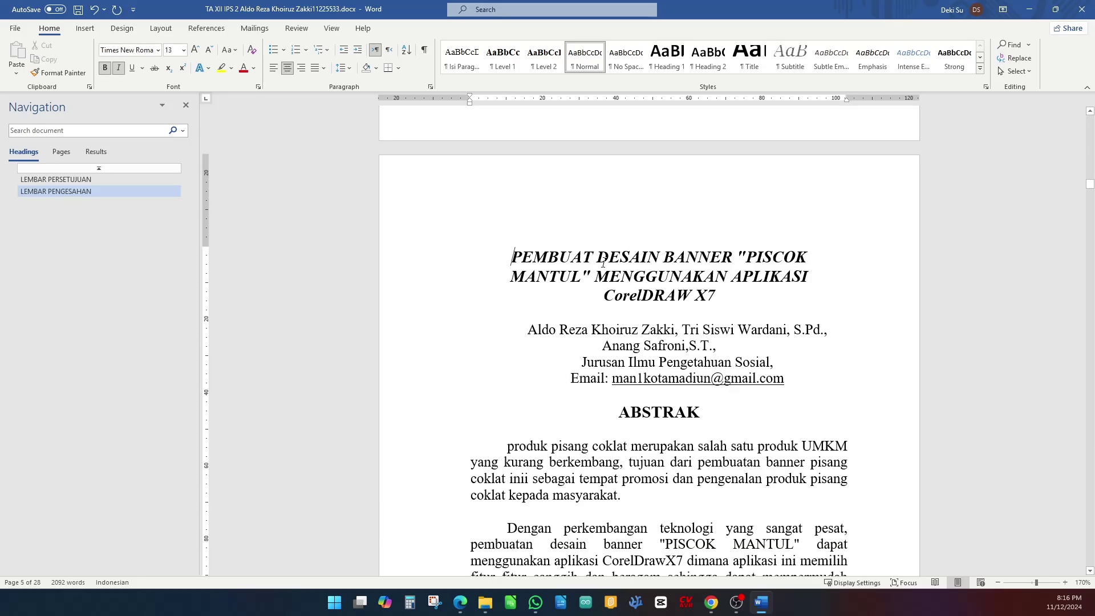
pyautogui.click(455, 406)
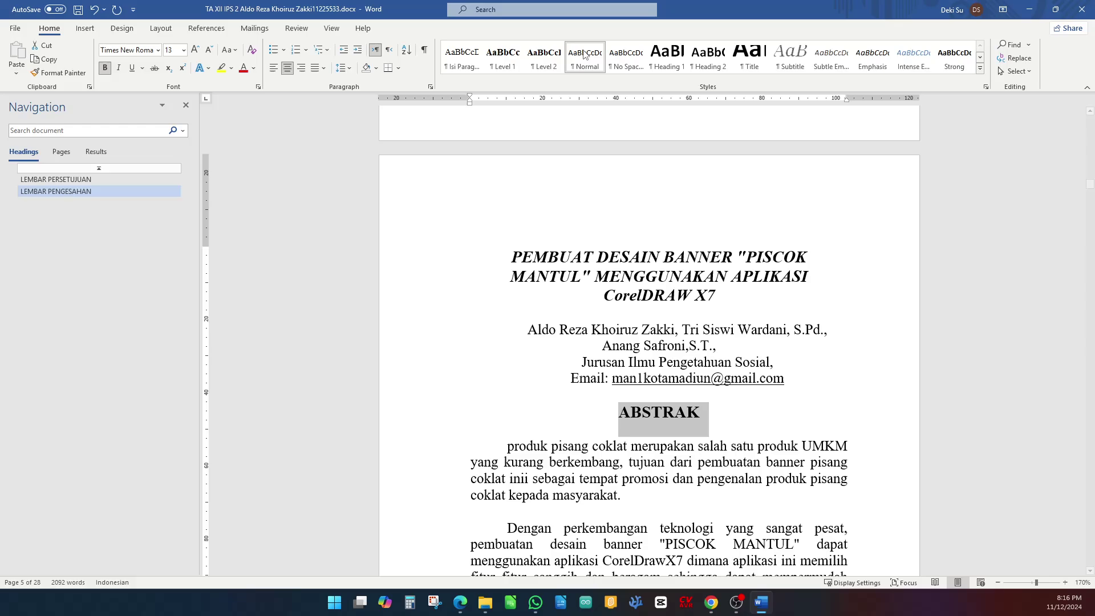
pyautogui.click(502, 57)
# - Apply the Level 1 style to the ABSTRACT heading and delete the blank lines above the English title and below ABSTRACT
pyautogui.scroll(-15, 602, 260)
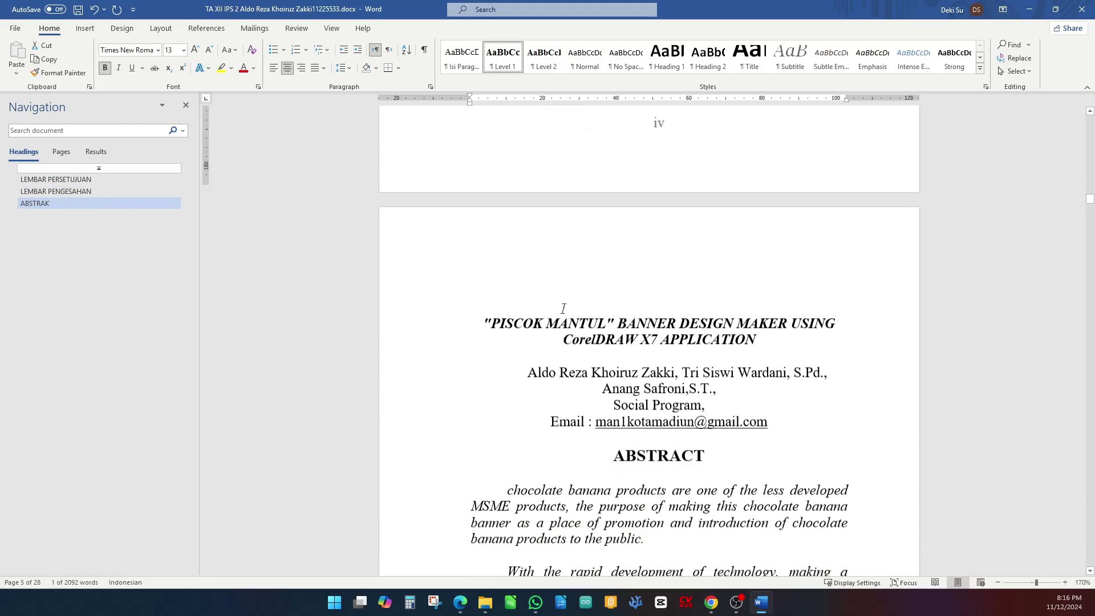
pyautogui.click(517, 283)
pyautogui.press('Delete')
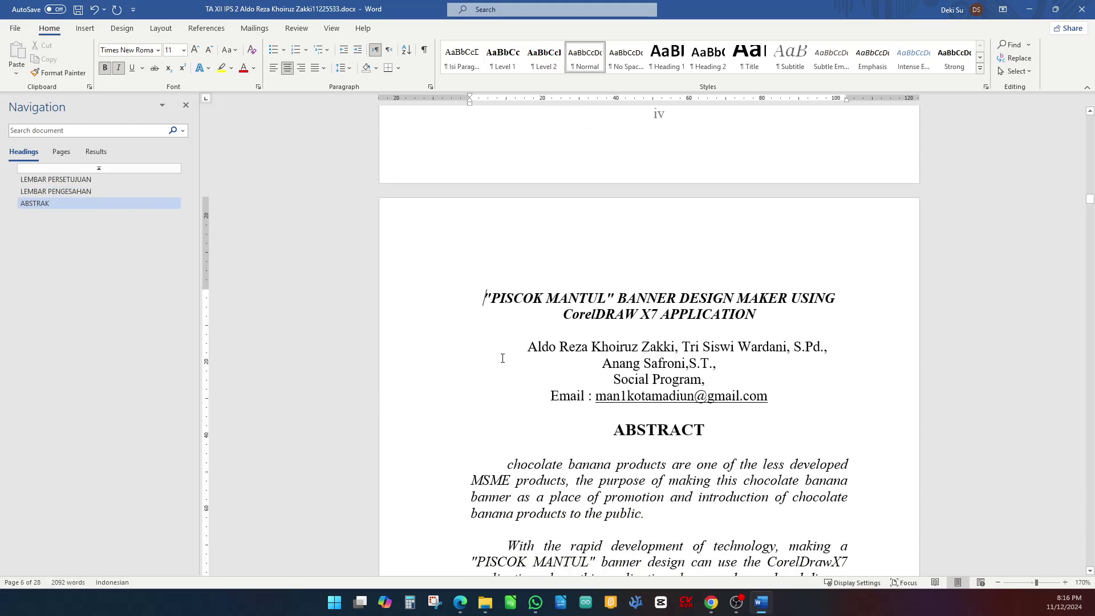
pyautogui.click(429, 437)
pyautogui.click(502, 57)
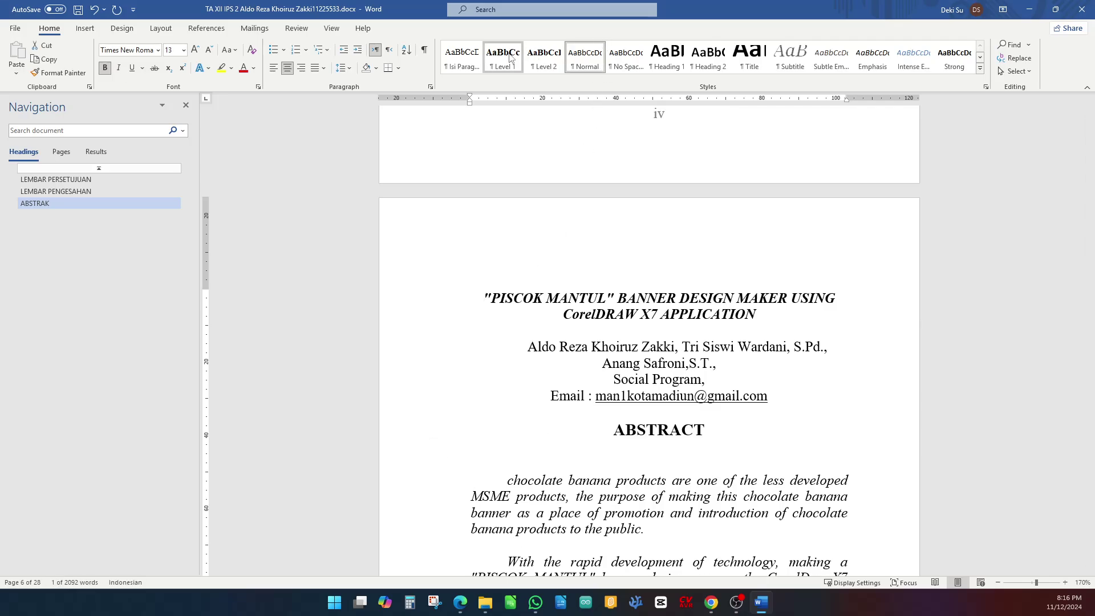
pyautogui.scroll(-3, 582, 198)
pyautogui.scroll(-3, 582, 198)
pyautogui.click(639, 186)
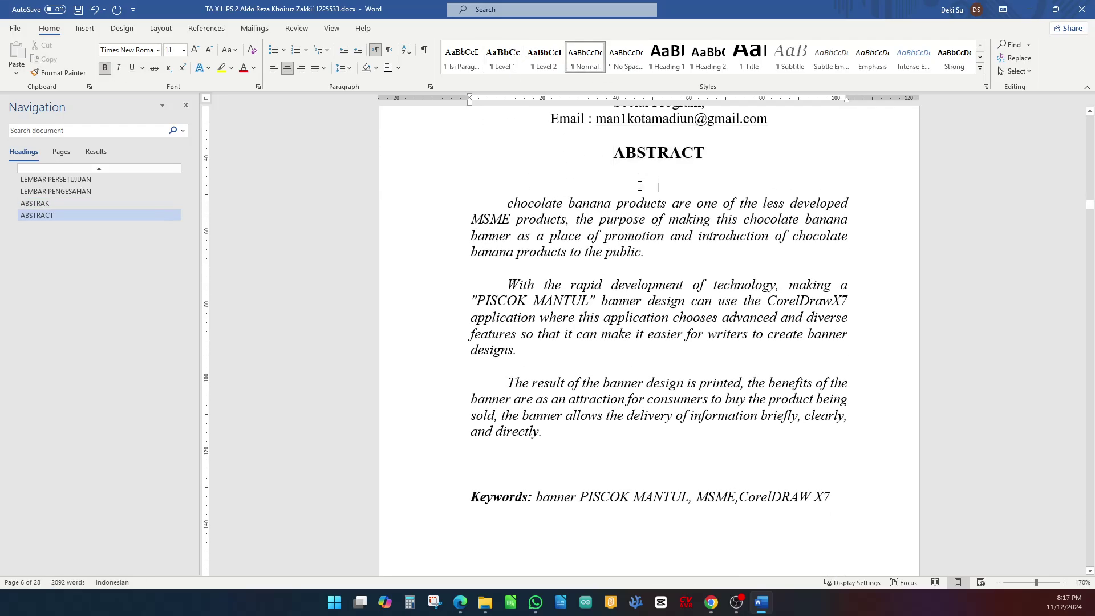
# - Apply the Level 1 style to the KATA PENGANTAR and DAFTAR ISI headings
pyautogui.scroll(-10, 640, 183)
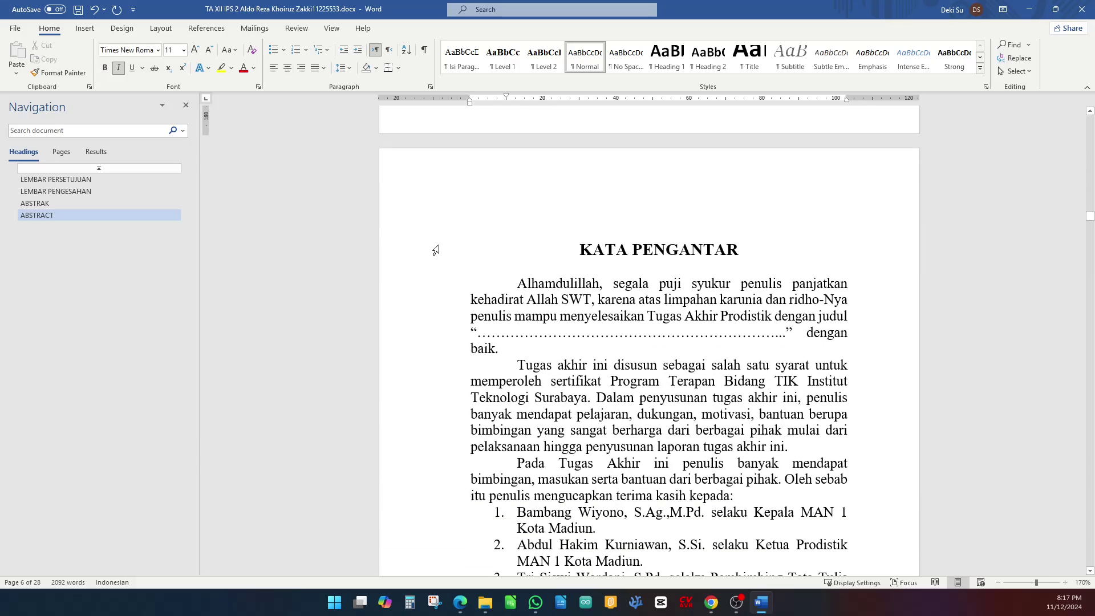
pyautogui.click(429, 246)
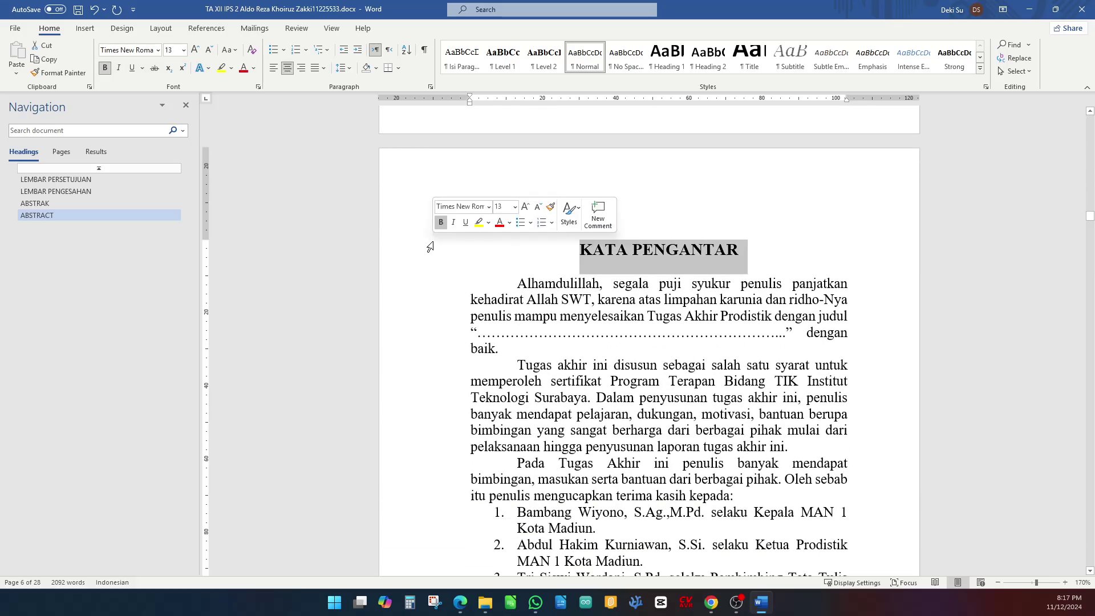
pyautogui.click(511, 61)
pyautogui.scroll(-10, 631, 244)
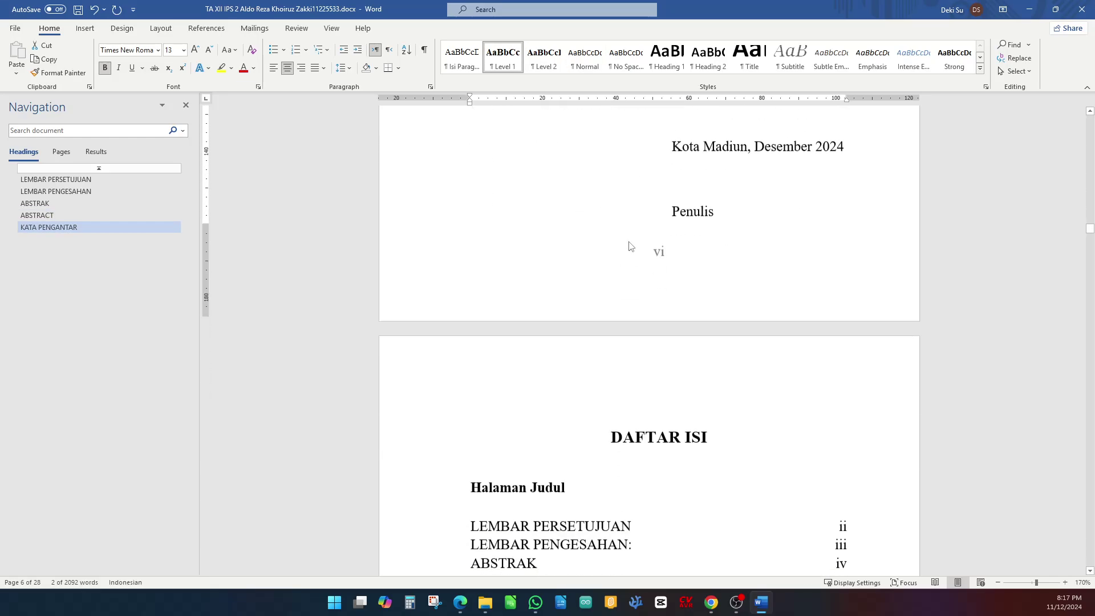
pyautogui.click(415, 251)
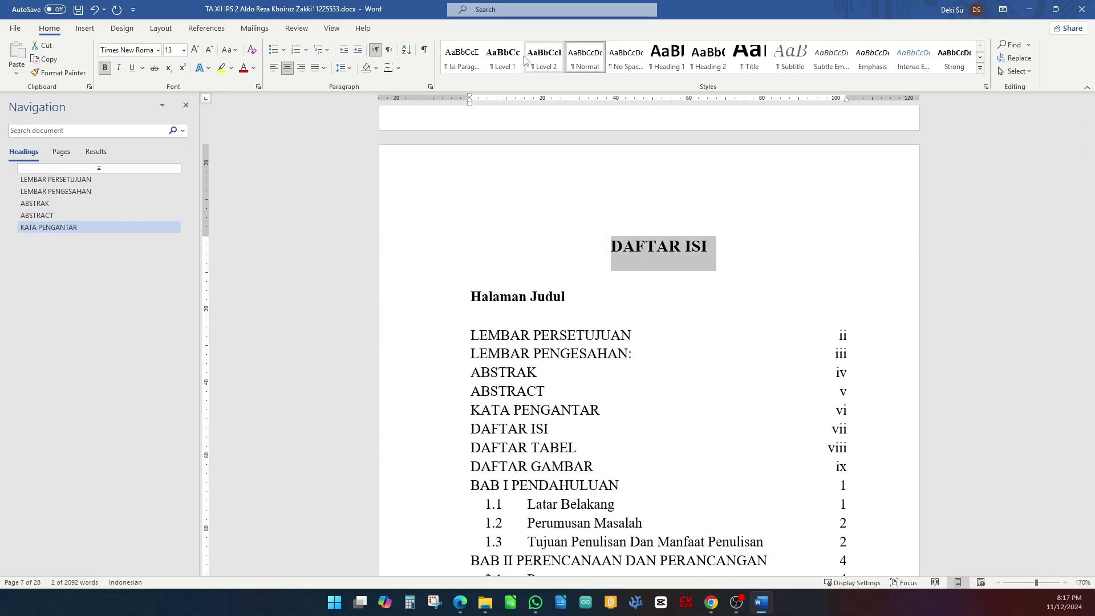
pyautogui.click(503, 57)
# - Apply the Level 1 style to the DAFTAR TABEL and DAFTAR GAMBAR headings
pyautogui.scroll(-5, 512, 294)
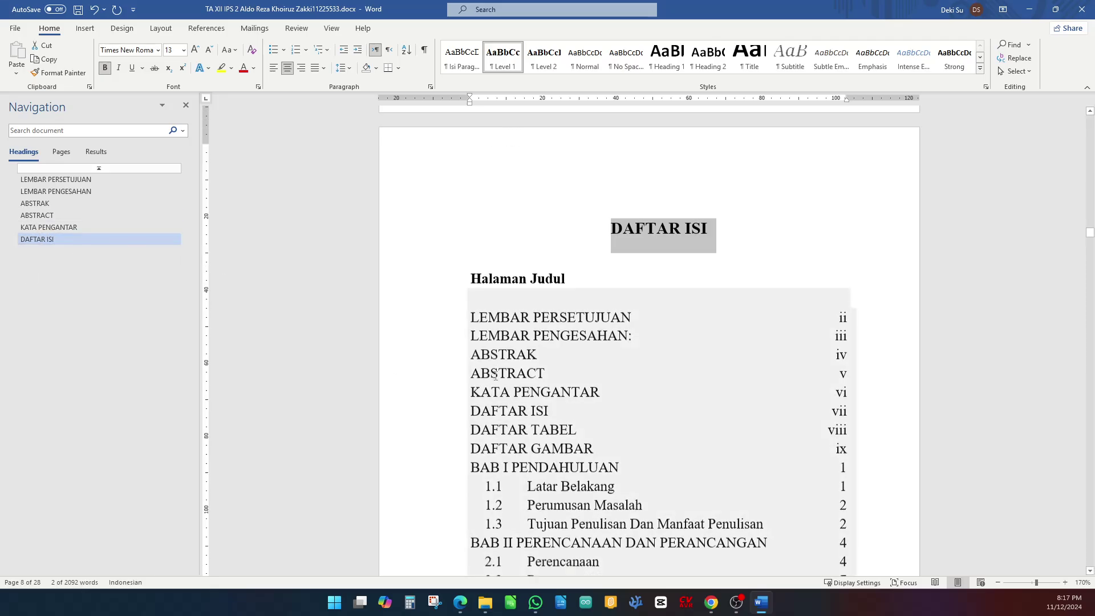
pyautogui.scroll(-5, 512, 294)
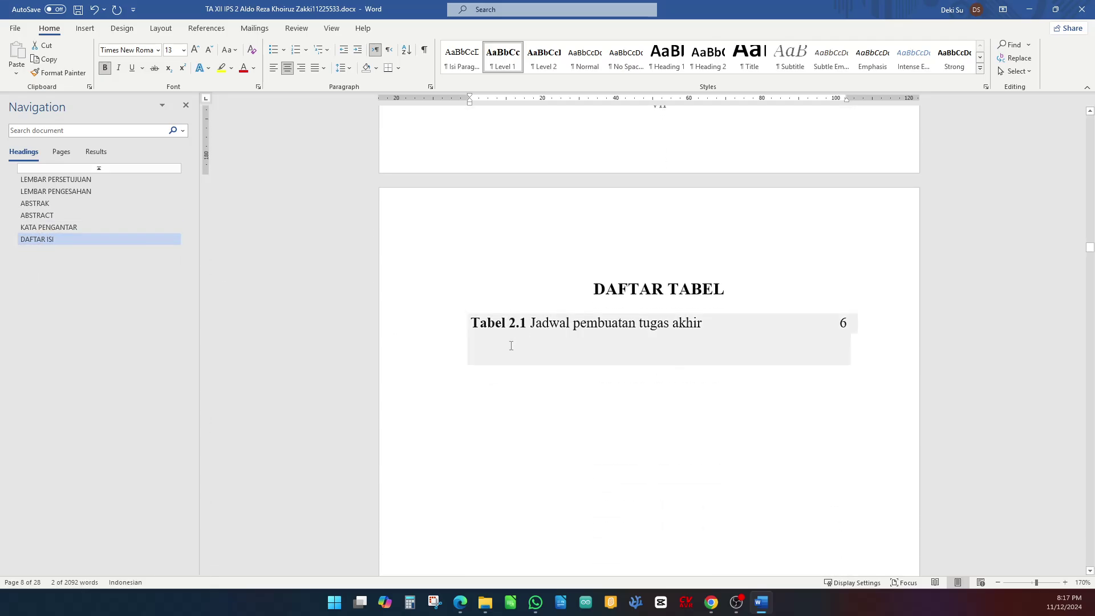
pyautogui.click(410, 289)
pyautogui.click(502, 57)
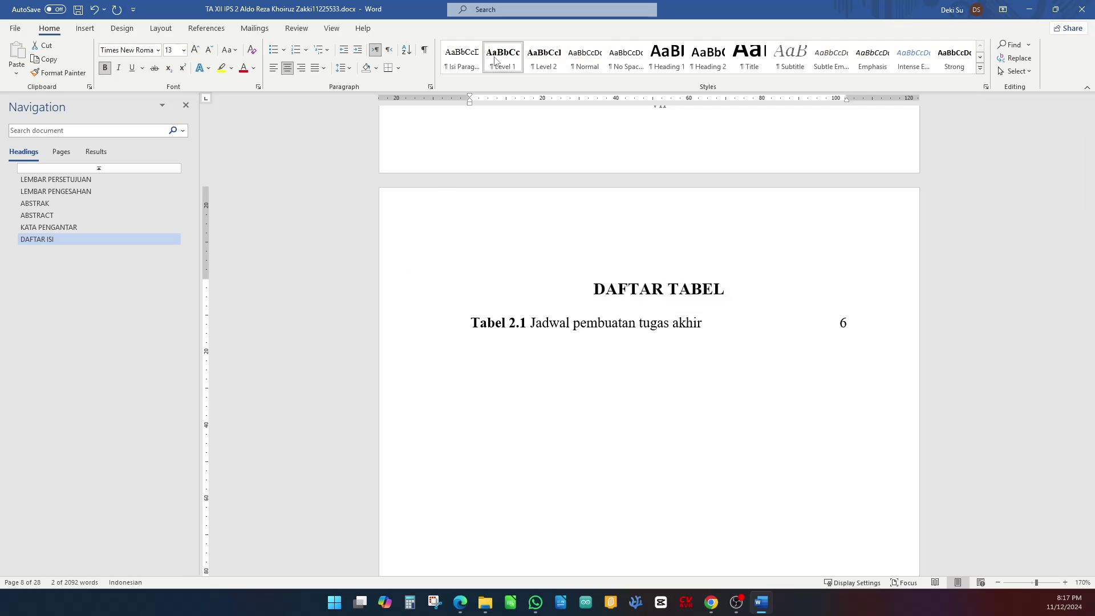
pyautogui.scroll(-15, 498, 256)
pyautogui.scroll(-1, 486, 287)
pyautogui.click(397, 286)
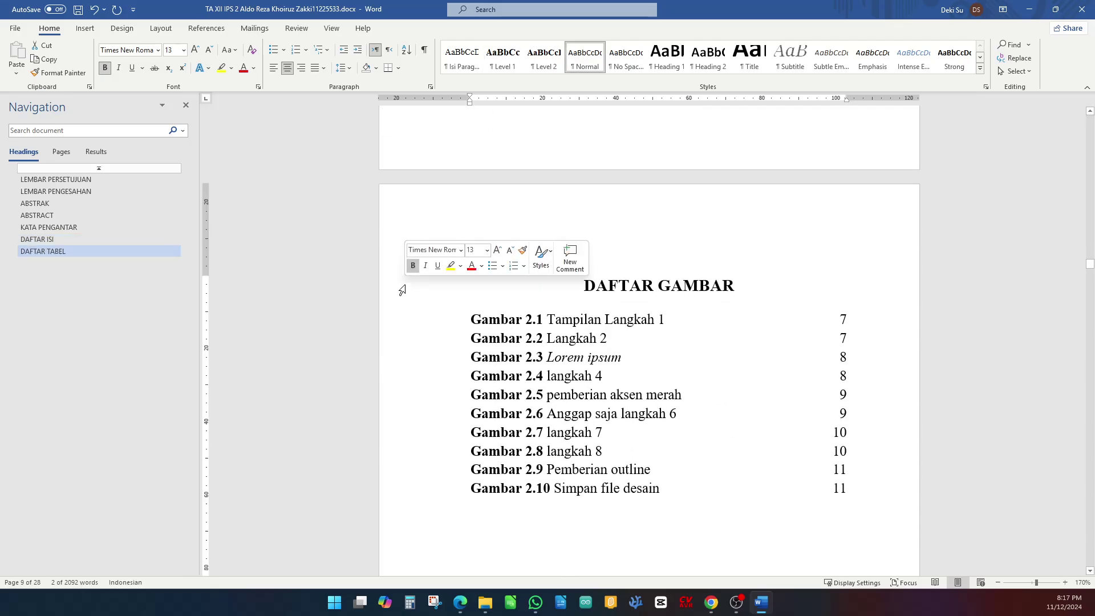
pyautogui.click(502, 57)
# - Apply the Level 1 style to both lines of the BAB I PENDAHULUAN chapter heading
pyautogui.scroll(-18, 553, 246)
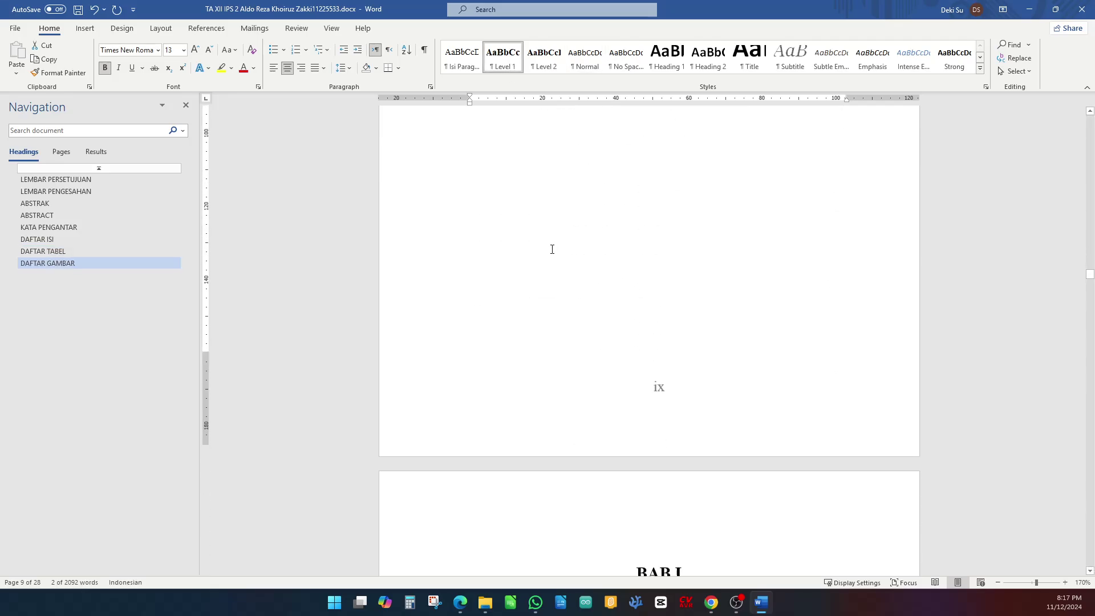
pyautogui.click(421, 353)
pyautogui.click(402, 322)
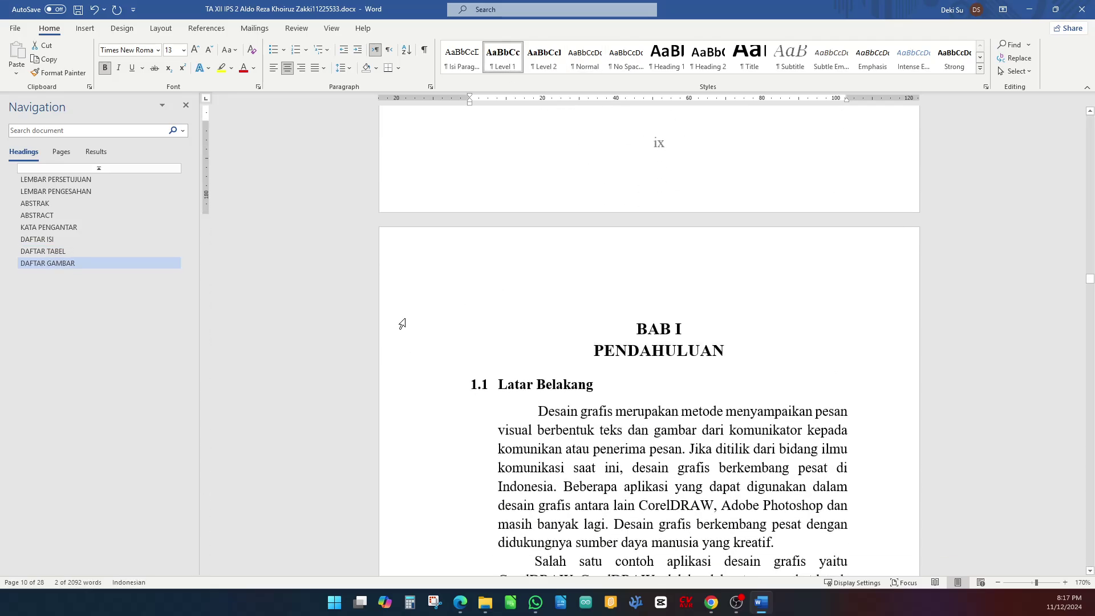
pyautogui.keyDown('shift'); pyautogui.click(417, 347); pyautogui.keyUp('shift')
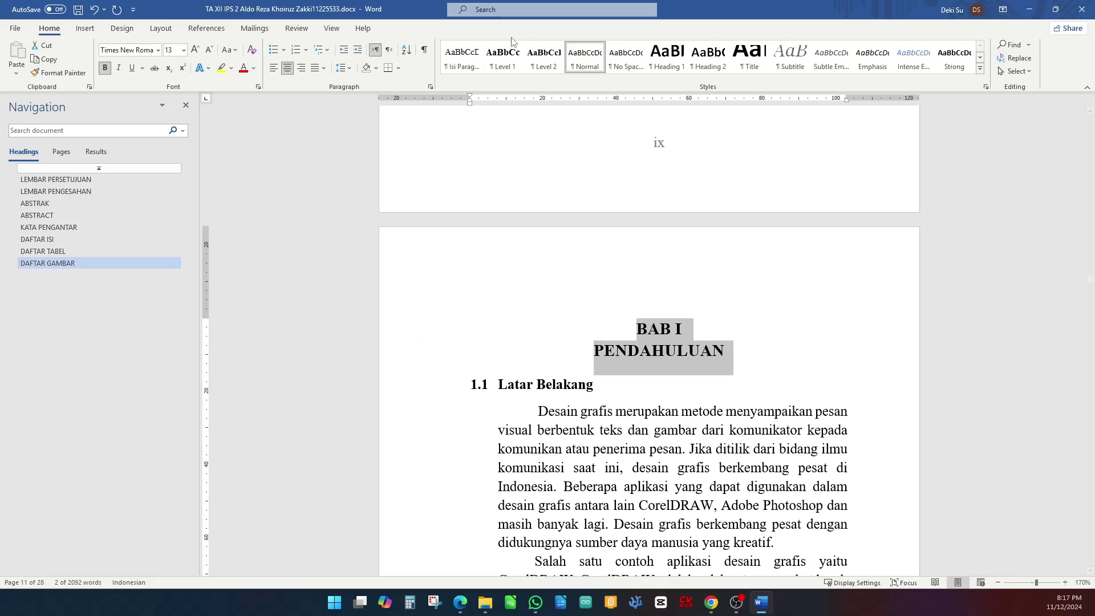
pyautogui.click(503, 57)
# - Apply the Level 2 style to the 1.1 Latar Belakang subheading in BAB I
pyautogui.scroll(-6, 528, 192)
pyautogui.scroll(3, 479, 181)
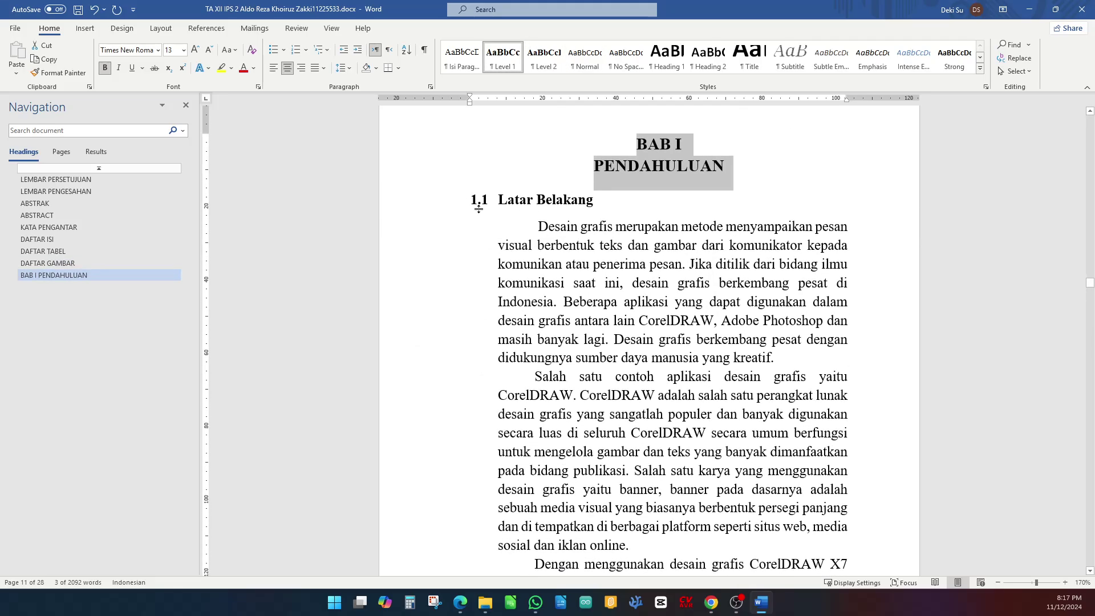
pyautogui.click(429, 201)
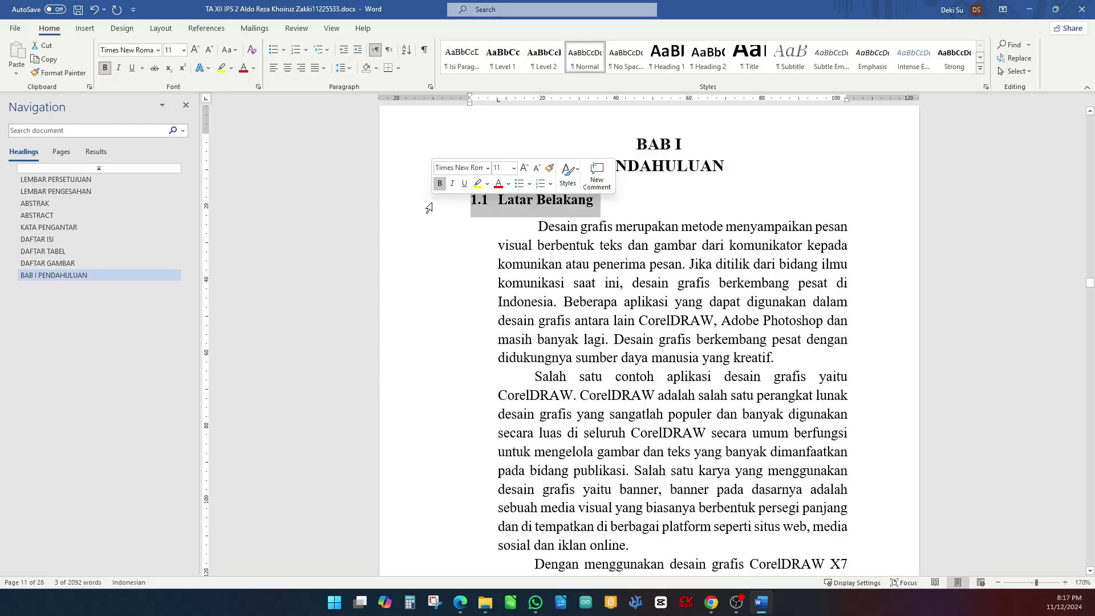
pyautogui.click(539, 57)
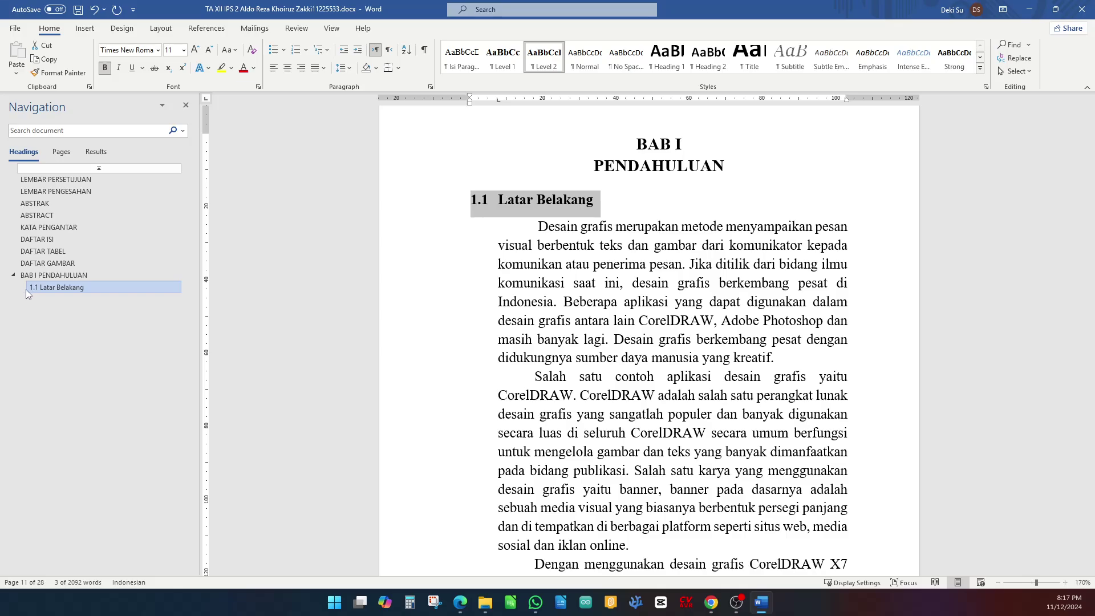
# - Apply the Level 2 style to the subheadings 1.2 Perumusan Masalah and 1.3 Tujuan Penulisan Dan Manfaat Penulisan
pyautogui.scroll(-15, 506, 316)
pyautogui.scroll(-1, 506, 316)
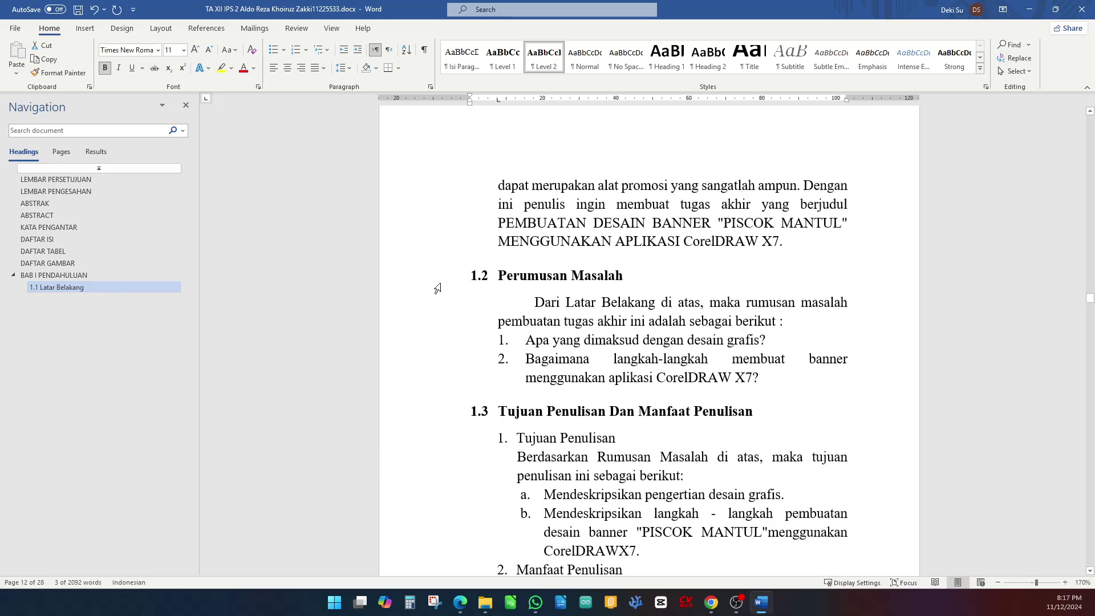
pyautogui.click(439, 280)
pyautogui.click(545, 61)
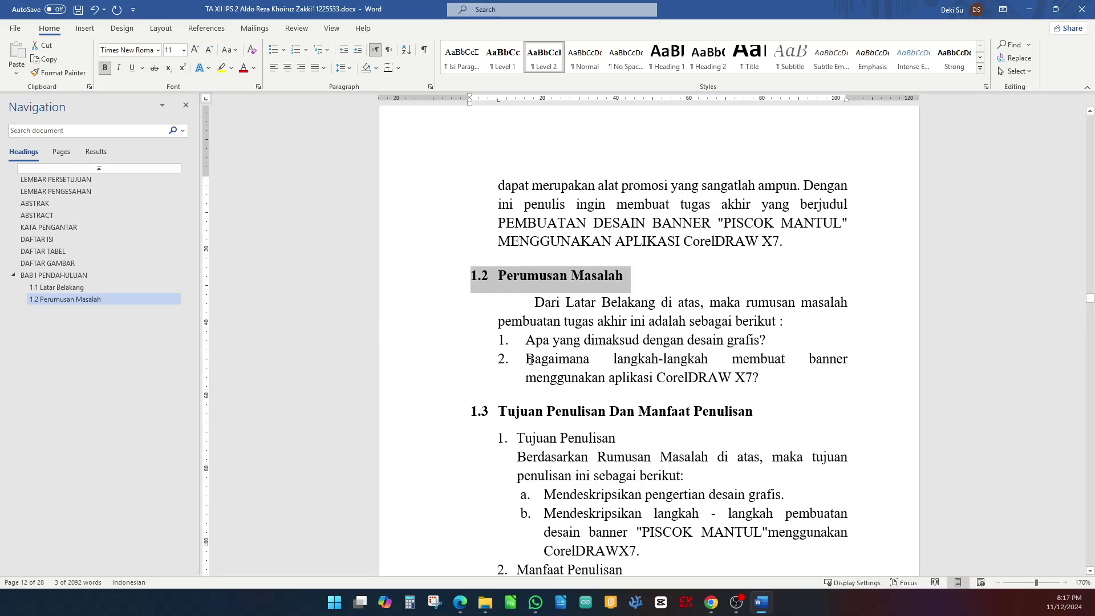
pyautogui.click(431, 419)
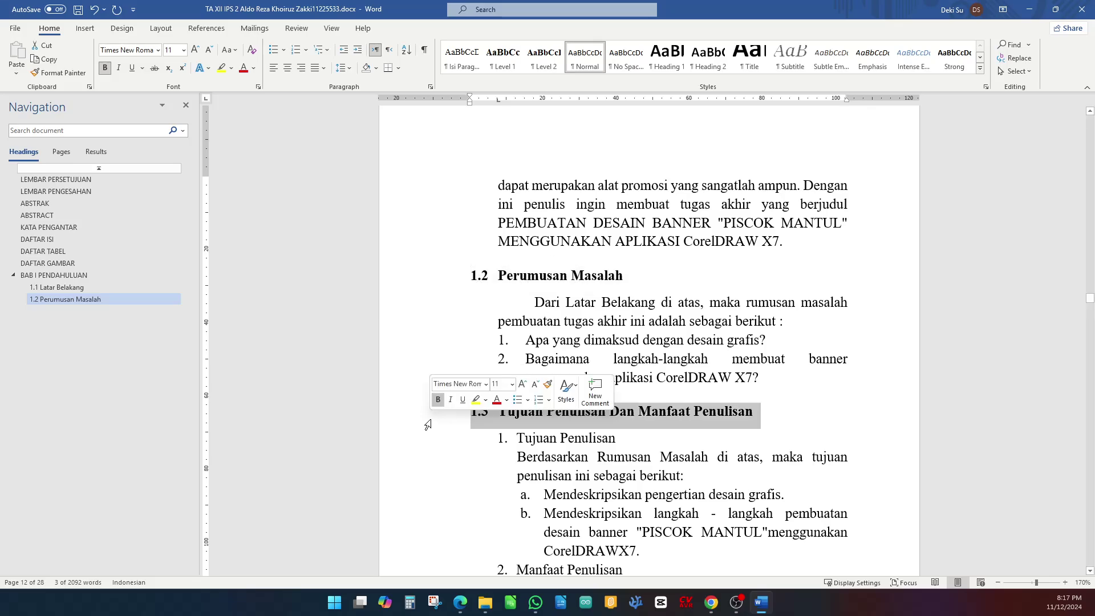
pyautogui.click(545, 57)
# - Apply the Level 1 style to the two-line BAB II PERENCANAAN DAN PERANCANGAN heading and the Level 2 style to 2.1 Perencanaan
pyautogui.scroll(-6, 544, 206)
pyautogui.scroll(-20, 545, 207)
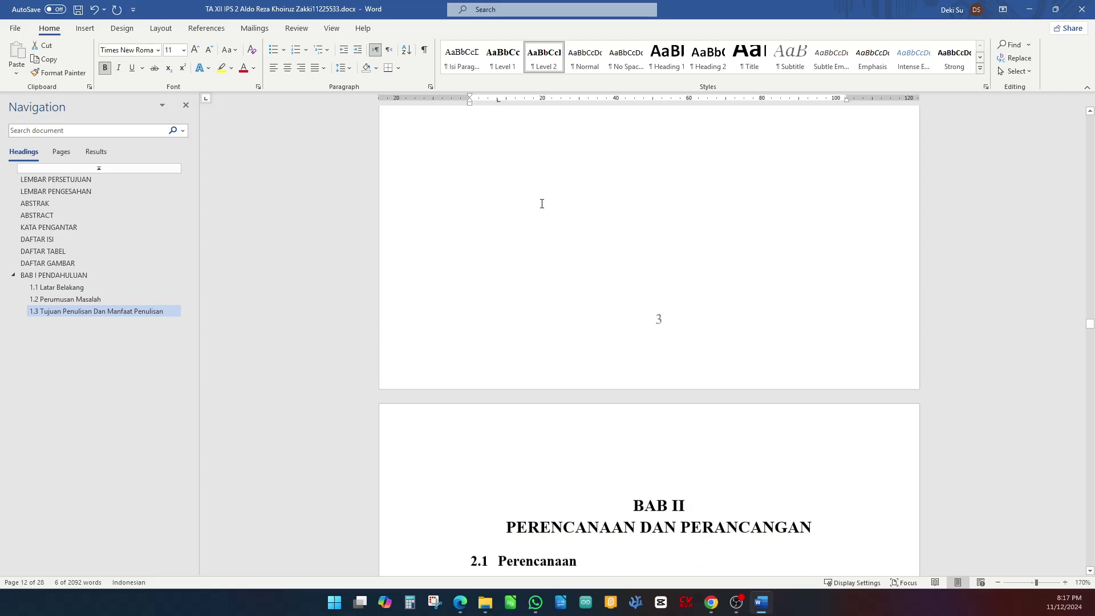
pyautogui.click(411, 302)
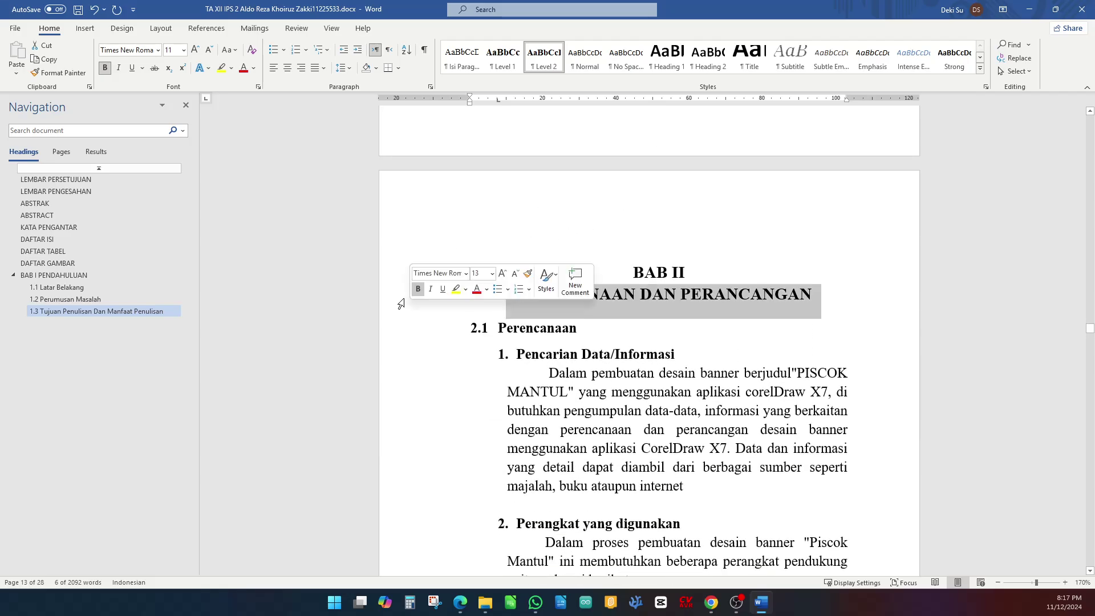
pyautogui.moveTo(410, 302); pyautogui.dragTo(389, 281)
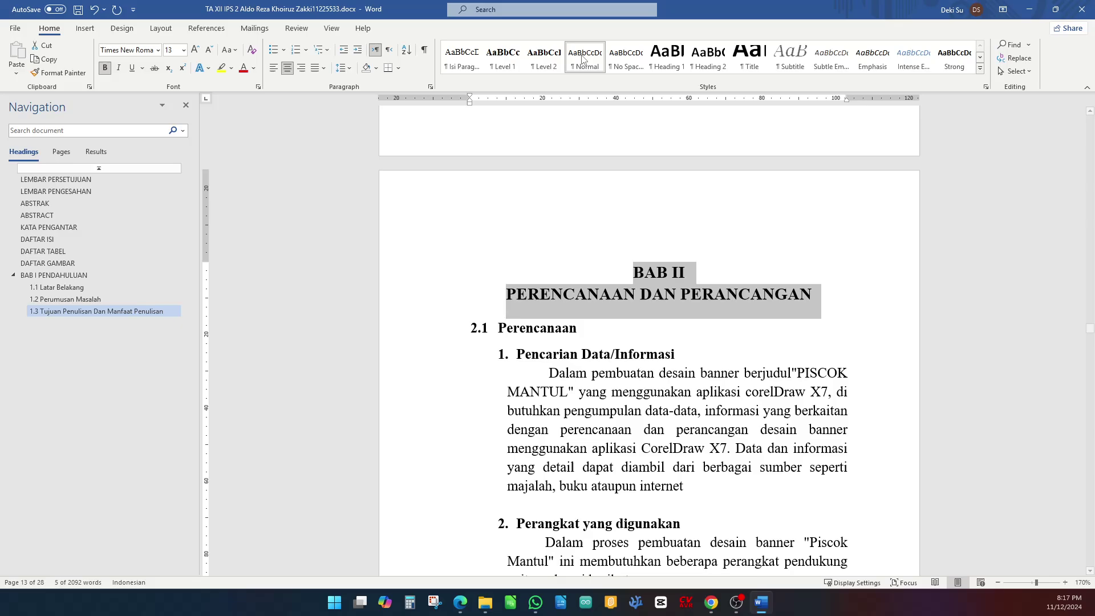
pyautogui.click(503, 57)
pyautogui.click(433, 329)
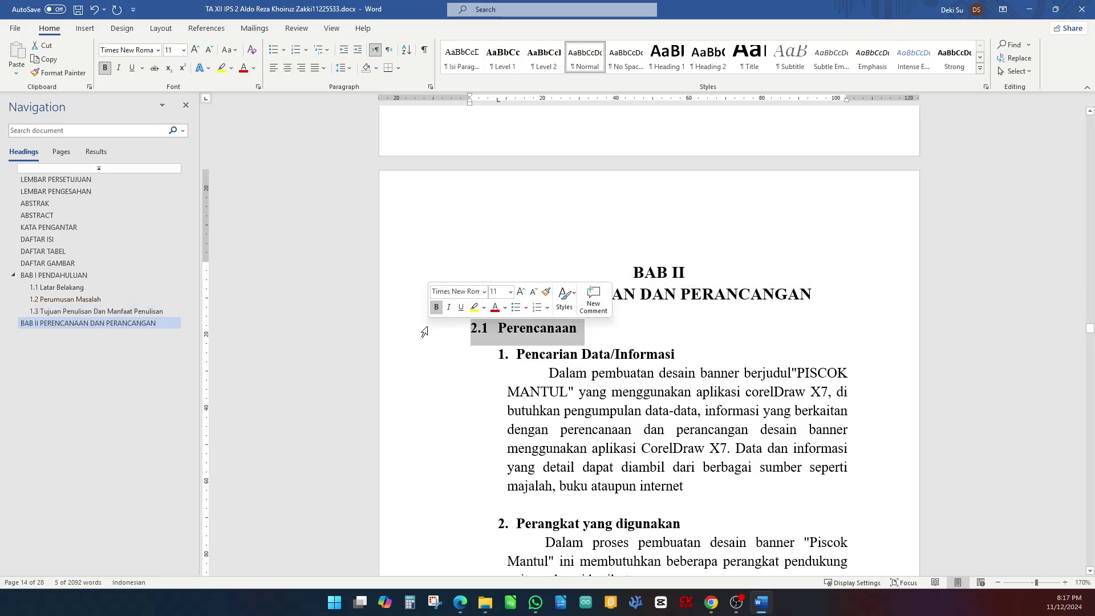
pyautogui.click(538, 61)
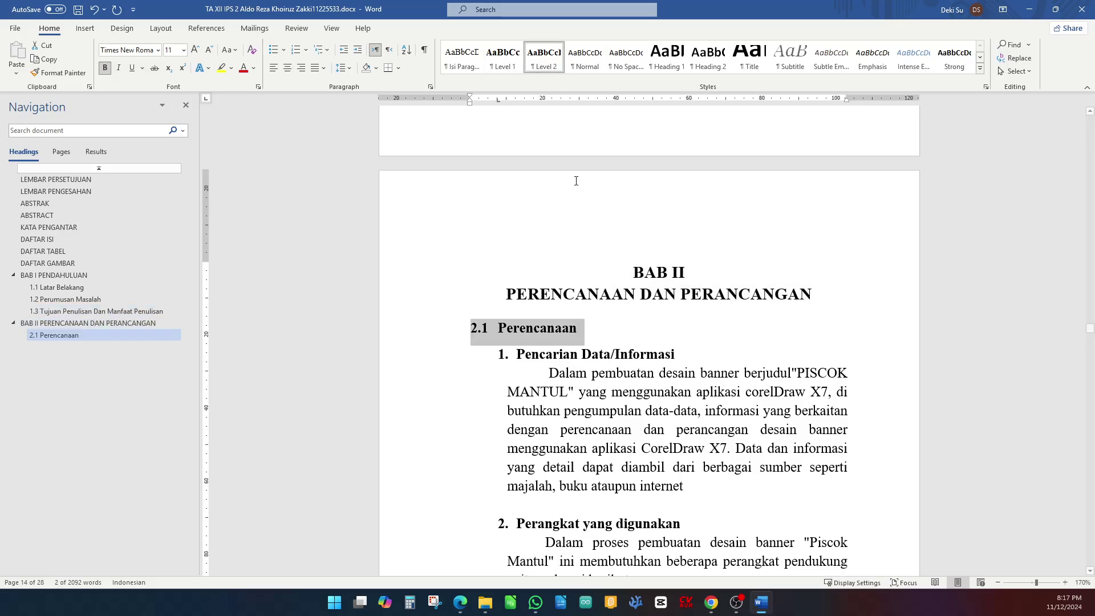
# - Renumber the Perancangan subheading in BAB II as 2.2 and apply the Level 2 style to it
pyautogui.scroll(-15, 577, 178)
pyautogui.scroll(-20, 544, 209)
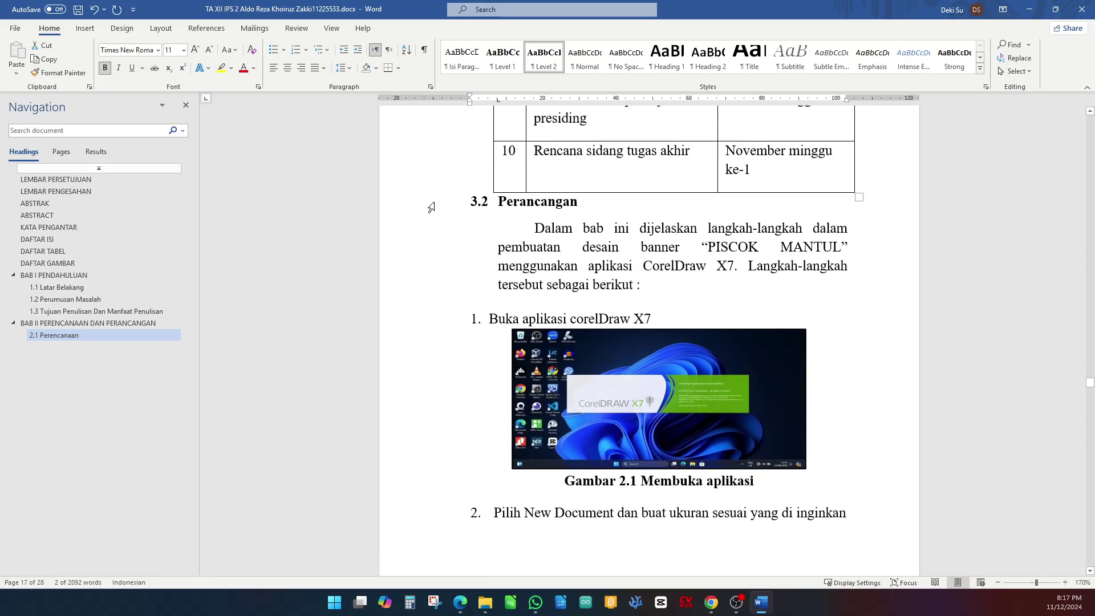
pyautogui.click(477, 203)
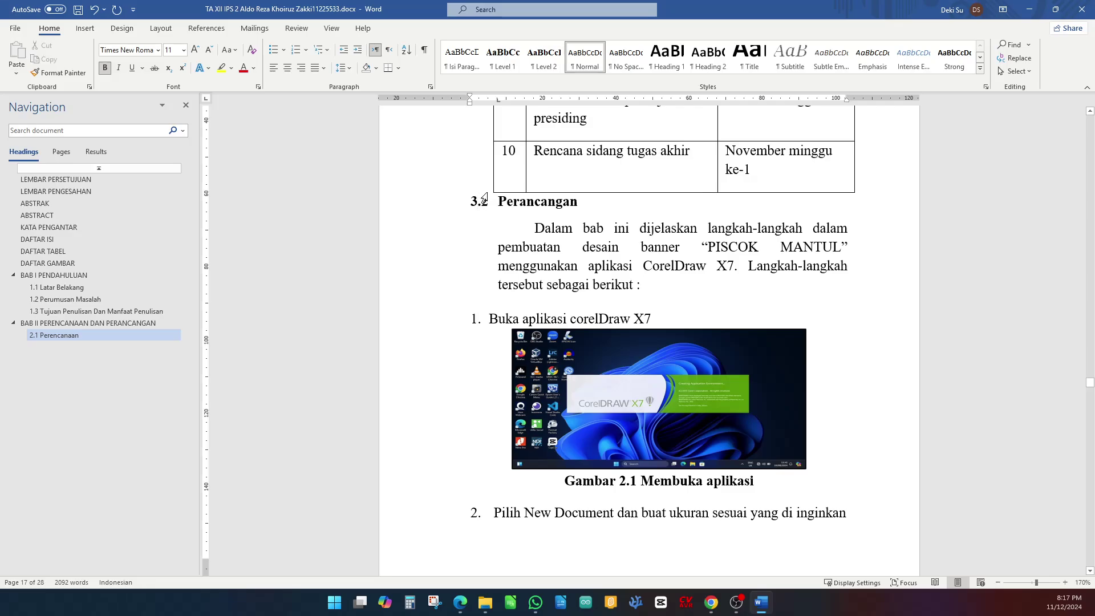
pyautogui.click(443, 203)
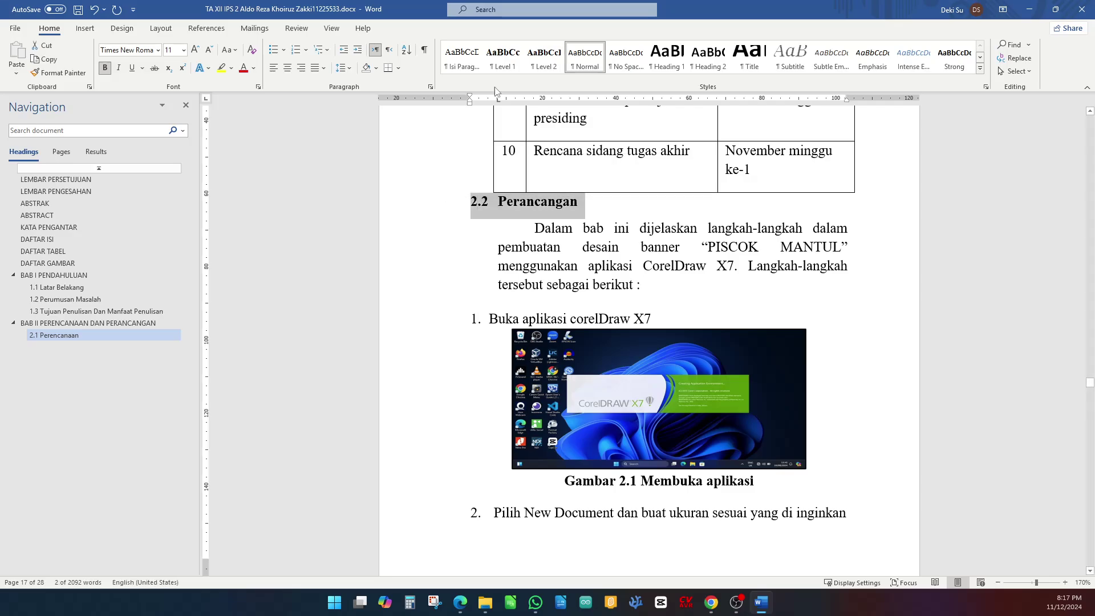
pyautogui.click(539, 56)
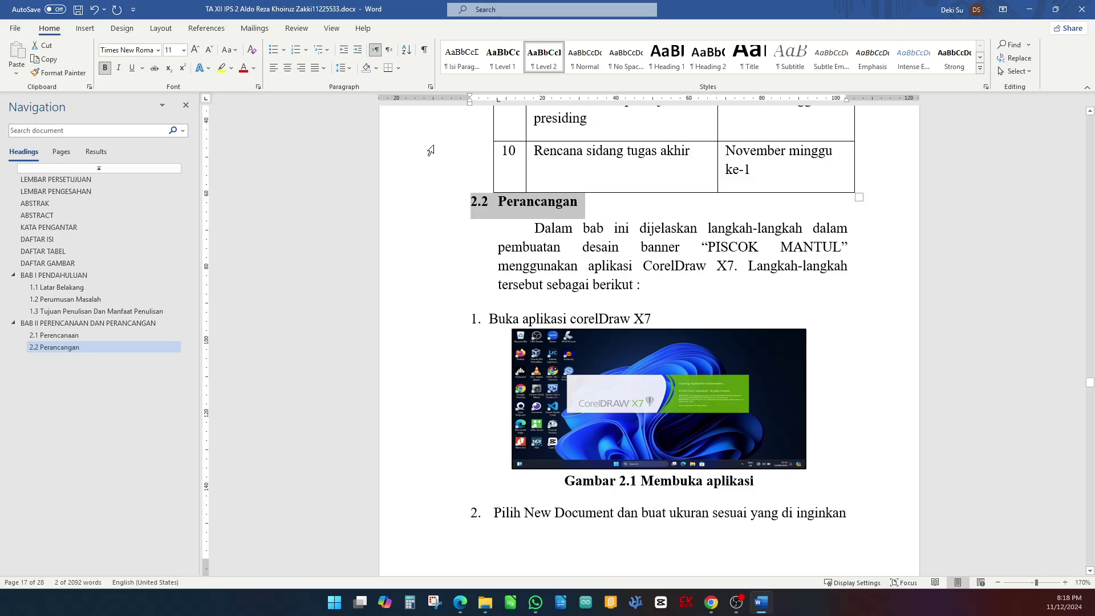
# - Increase the paragraph spacing before the 2.2 Perancangan subheading
pyautogui.click(430, 88)
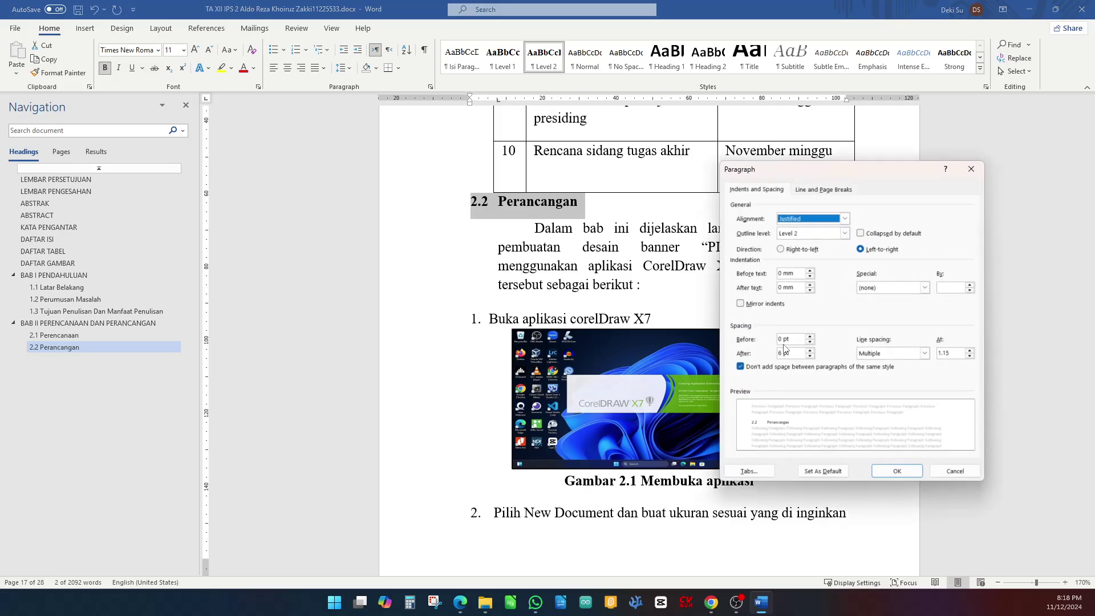
pyautogui.doubleClick(783, 339)
pyautogui.click(893, 472)
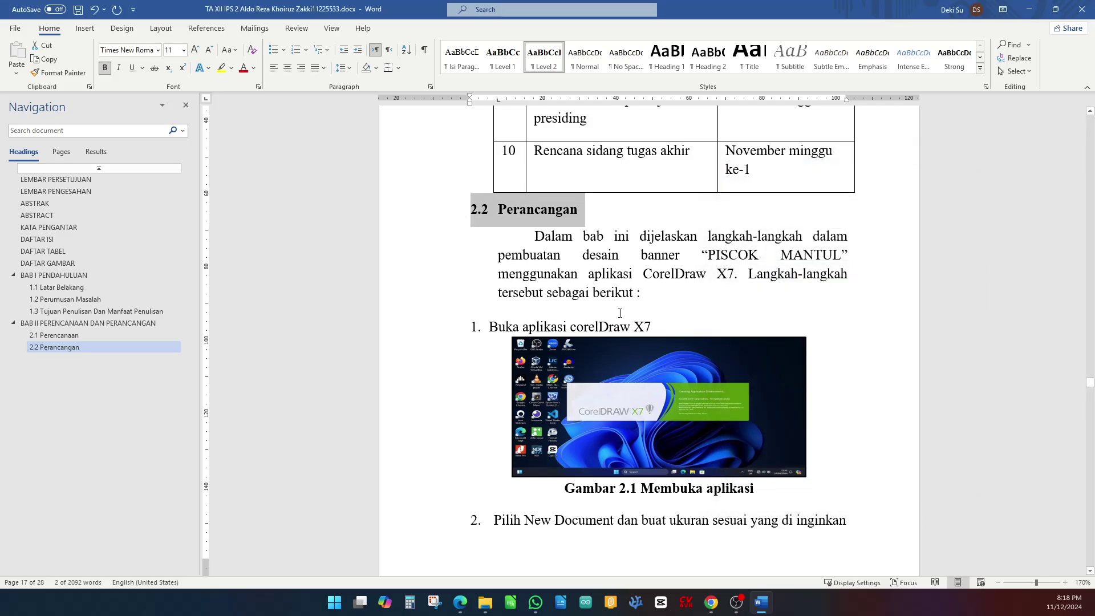
pyautogui.click(585, 228)
# - Apply the Level 1 style to the two-line BAB III HASIL KARYA AKHIR heading and the Level 2 style to 3.1 Hasil Karya Akhir
pyautogui.scroll(-10, 571, 313)
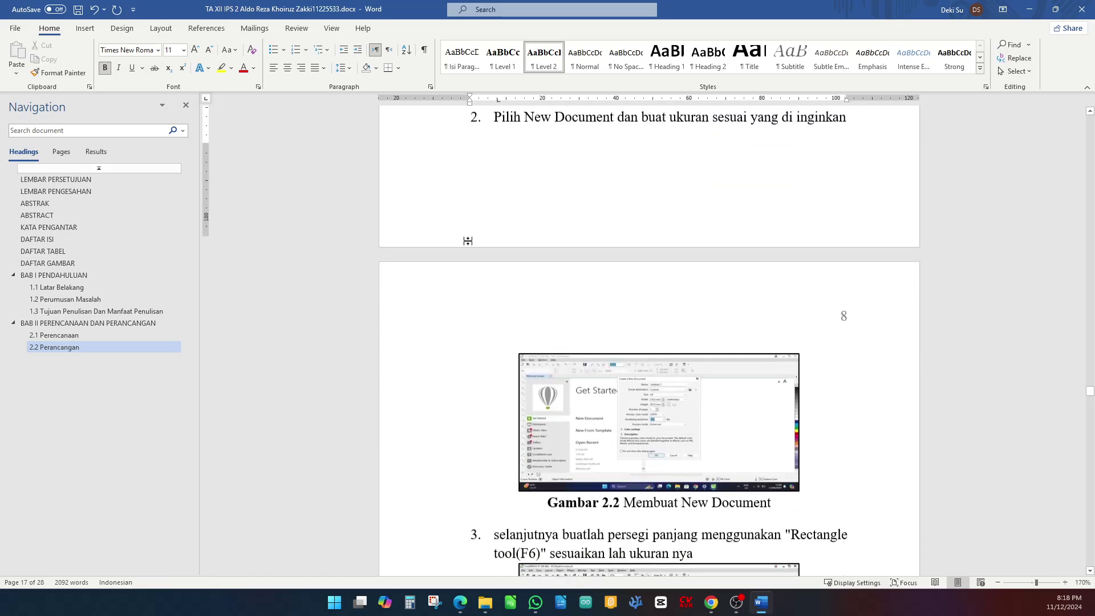
pyautogui.scroll(-20, 474, 243)
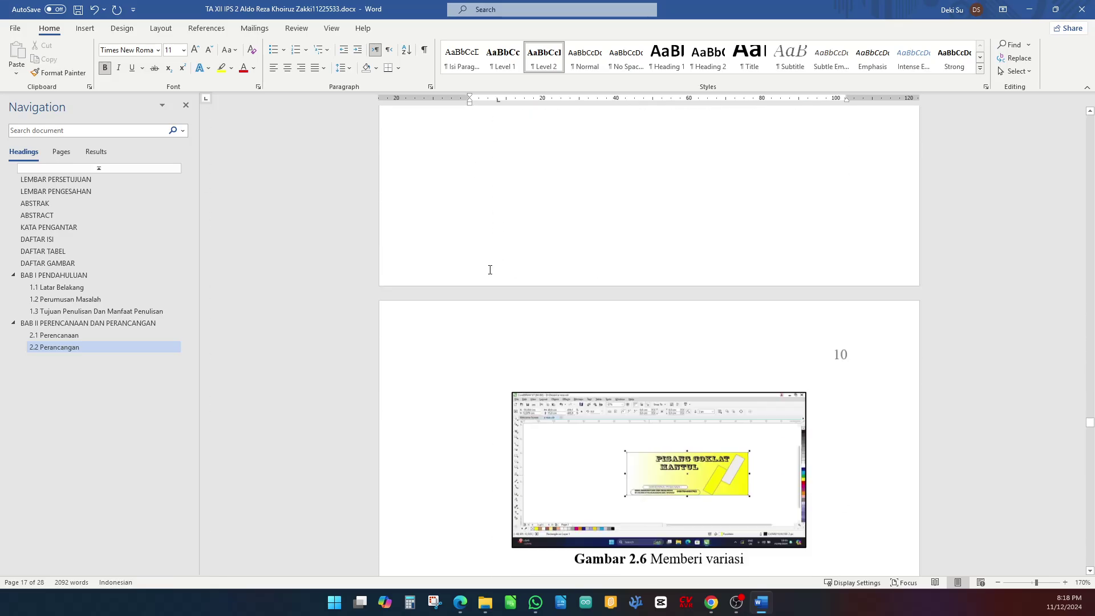
pyautogui.scroll(-20, 491, 273)
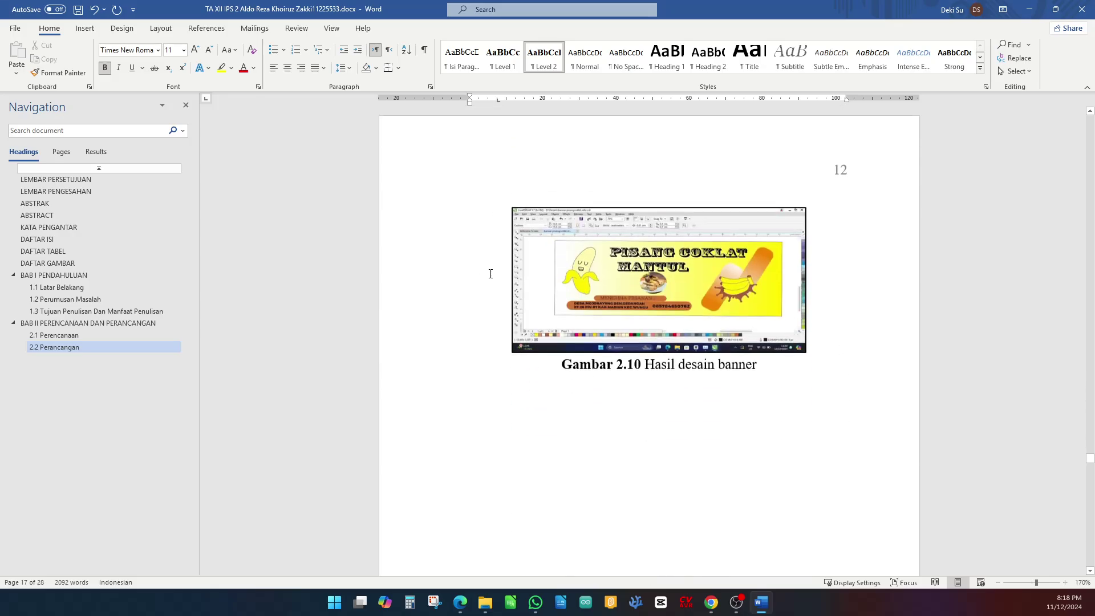
pyautogui.scroll(-10, 490, 278)
pyautogui.click(405, 250)
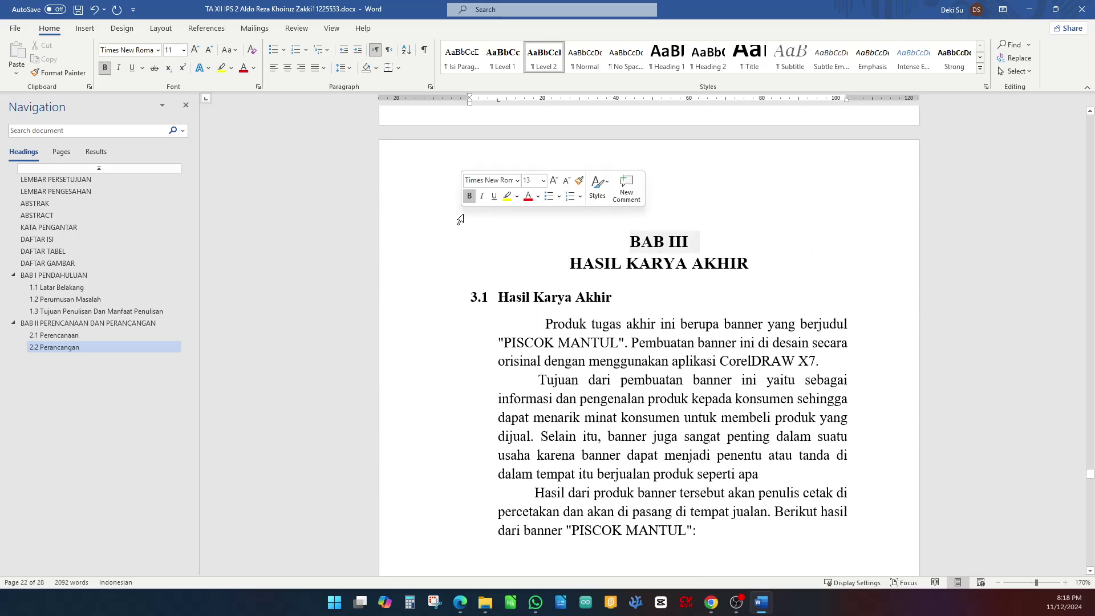
pyautogui.moveTo(405, 250); pyautogui.dragTo(399, 268)
pyautogui.click(502, 57)
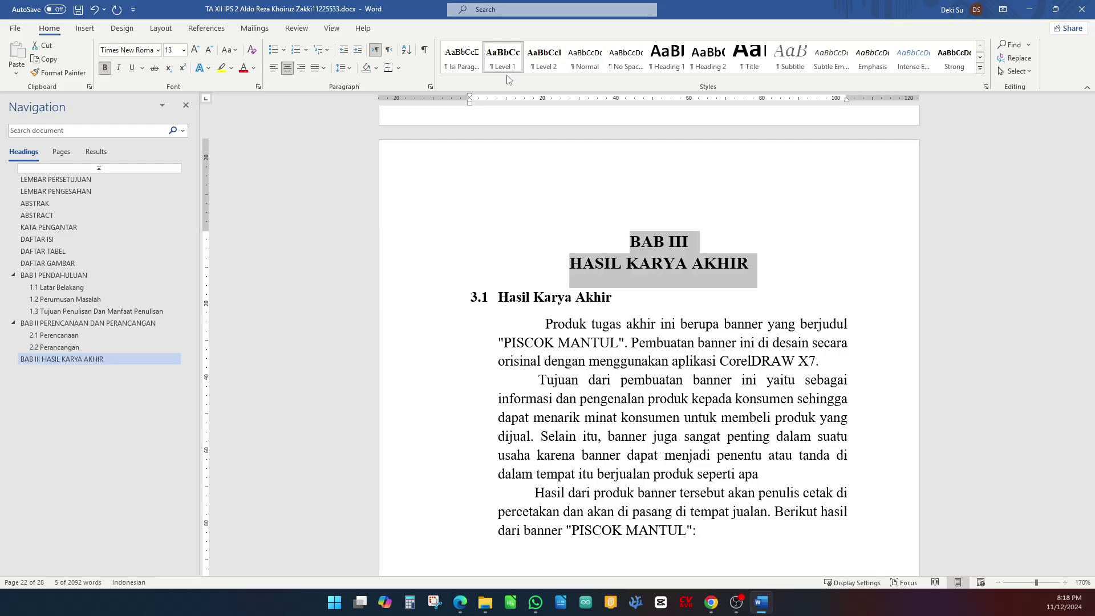
pyautogui.click(423, 297)
pyautogui.click(543, 57)
# - Apply the Level 1 style to the two-line BAB IV PENUTUP heading and the Level 2 style to 4.1 Simpulan
pyautogui.scroll(-10, 490, 281)
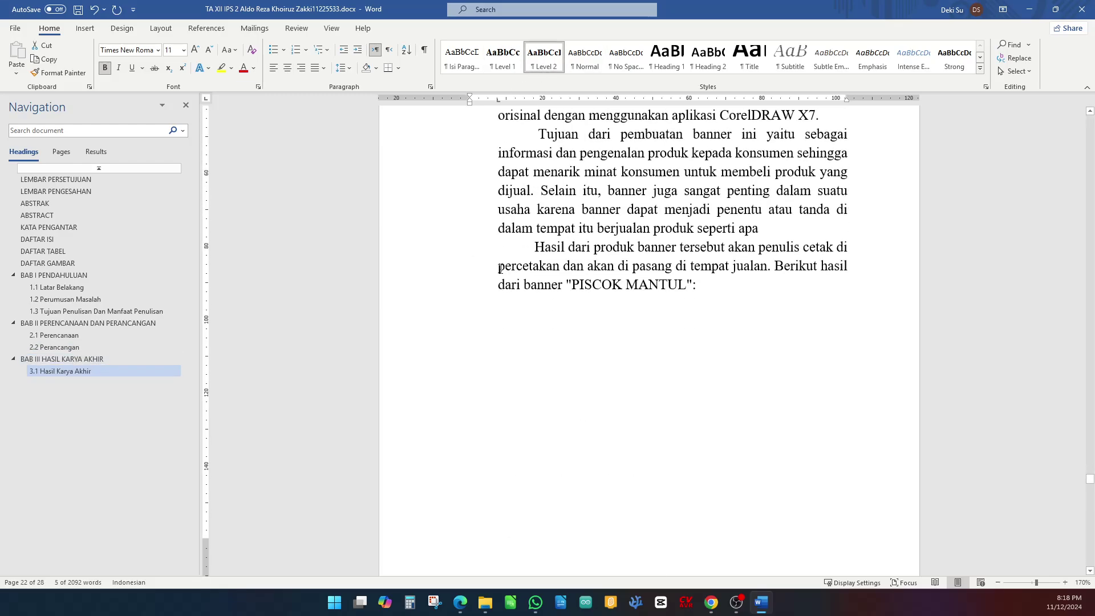
pyautogui.scroll(-15, 490, 281)
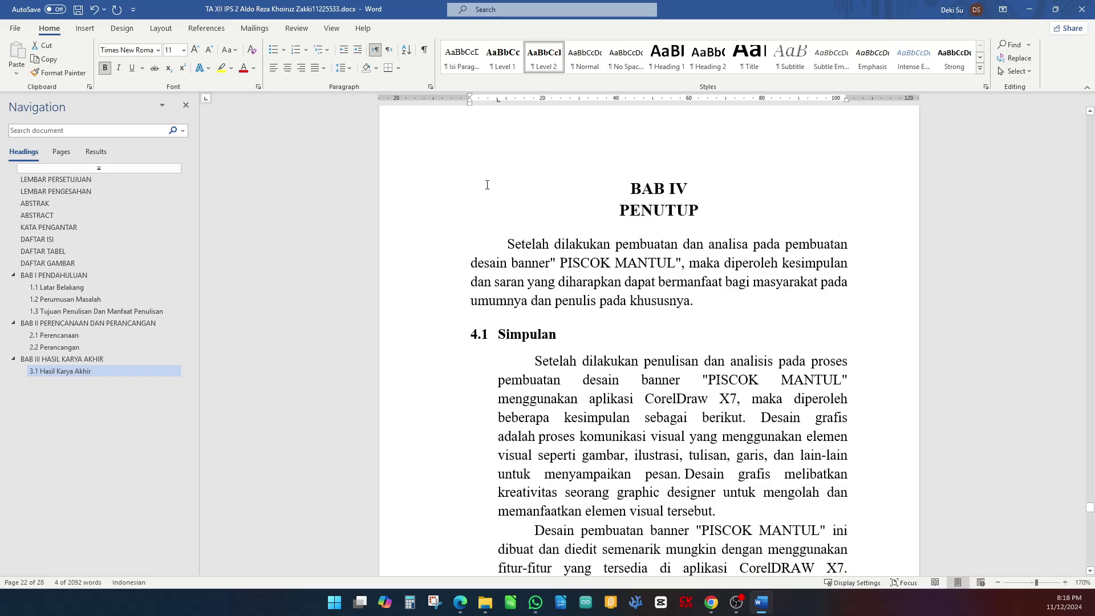
pyautogui.moveTo(450, 210); pyautogui.dragTo(405, 202)
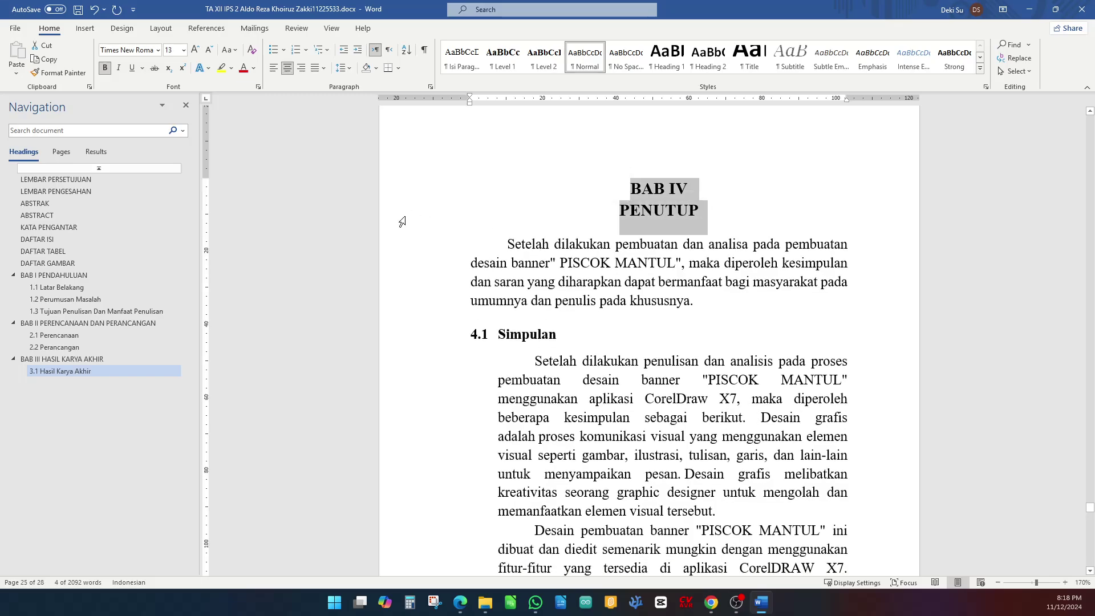
pyautogui.click(502, 57)
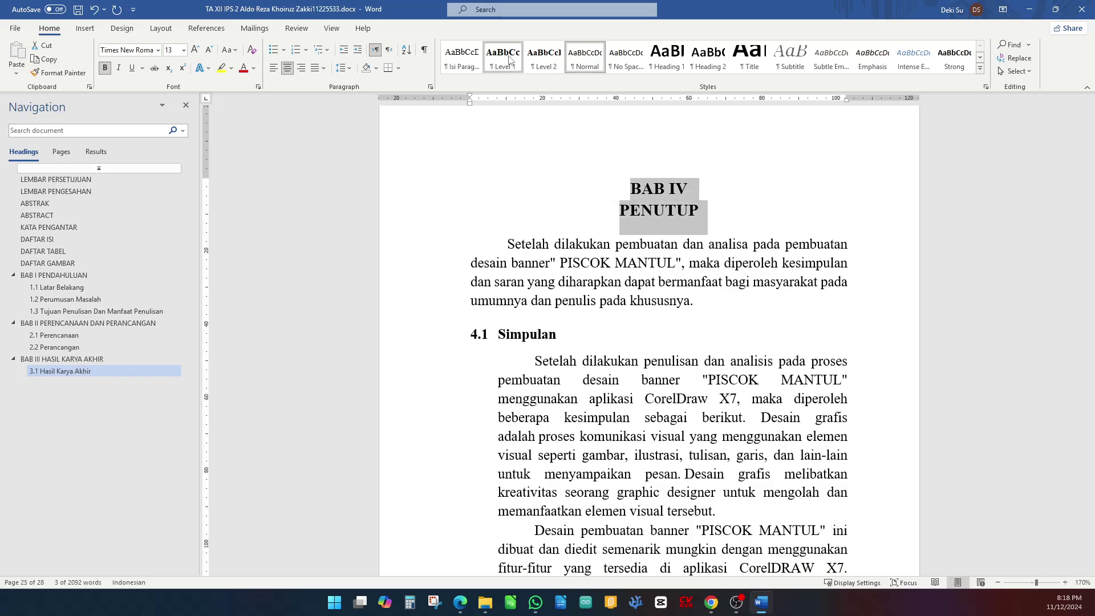
pyautogui.click(426, 334)
pyautogui.click(543, 57)
# - Apply the Level 2 style to the 4.2 Saran subheading in BAB IV
pyautogui.scroll(-3, 488, 279)
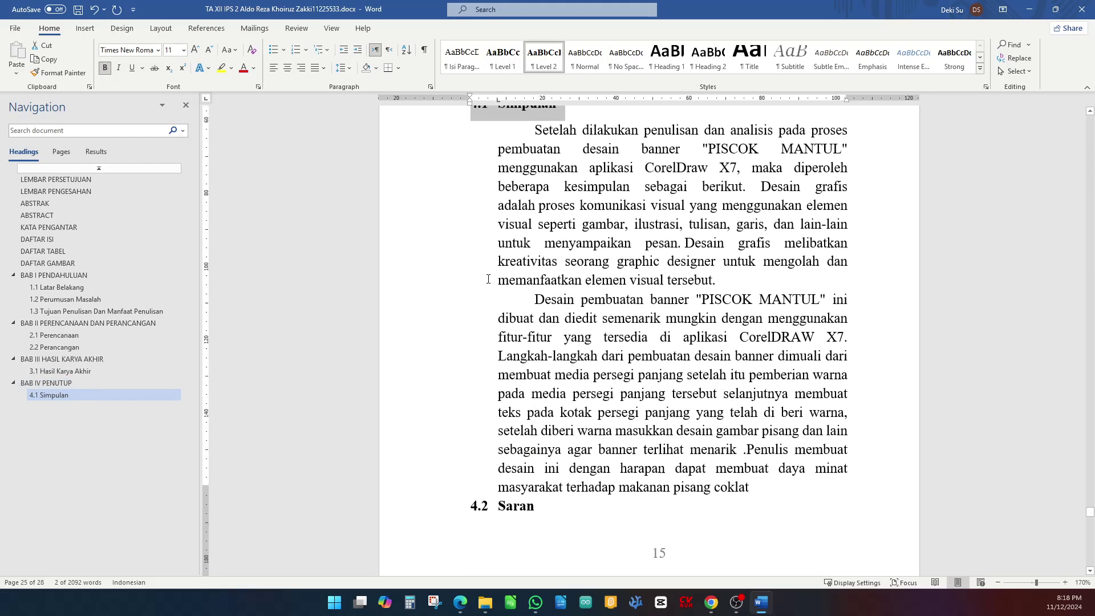
pyautogui.scroll(-3, 488, 279)
pyautogui.click(420, 322)
pyautogui.click(544, 57)
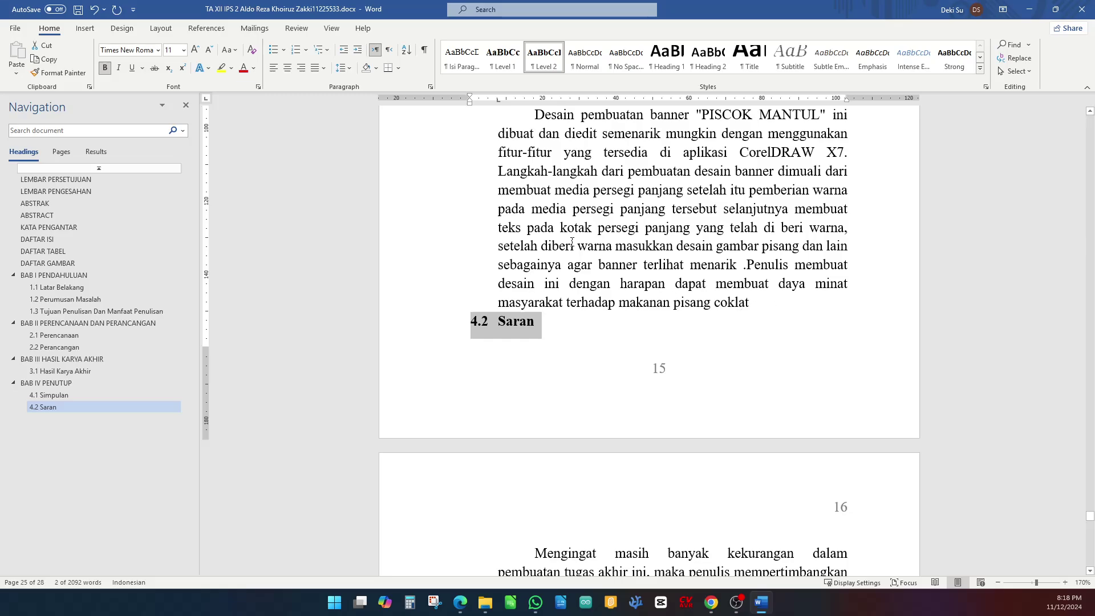
# - Increase the paragraph spacing before 4.2 Saran and insert an empty line after the last paragraph of 4.1
pyautogui.click(430, 86)
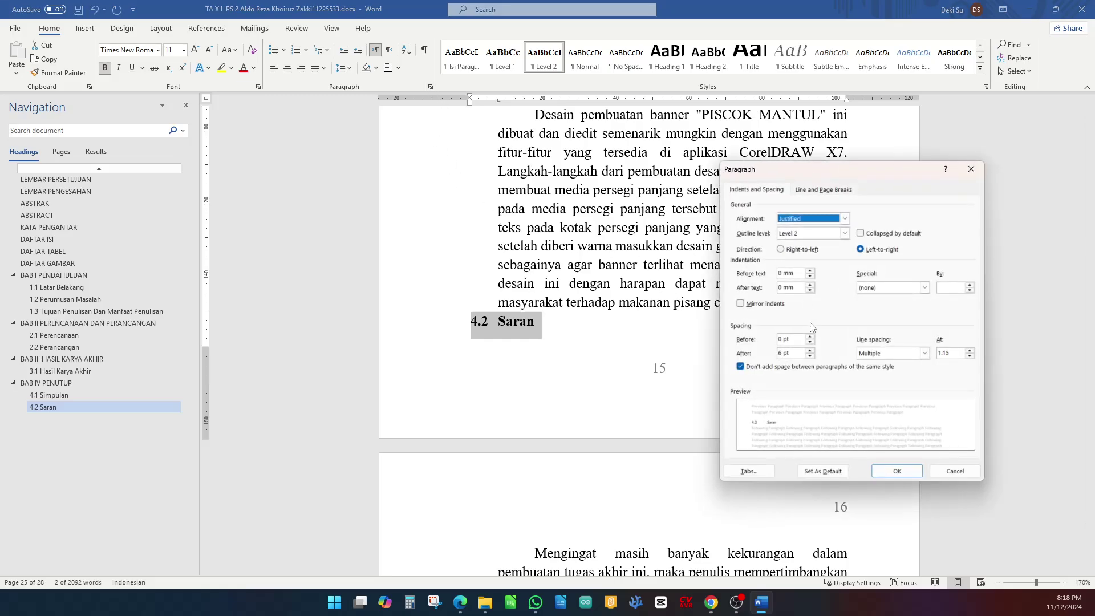
pyautogui.click(782, 343)
pyautogui.click(893, 470)
pyautogui.click(762, 302)
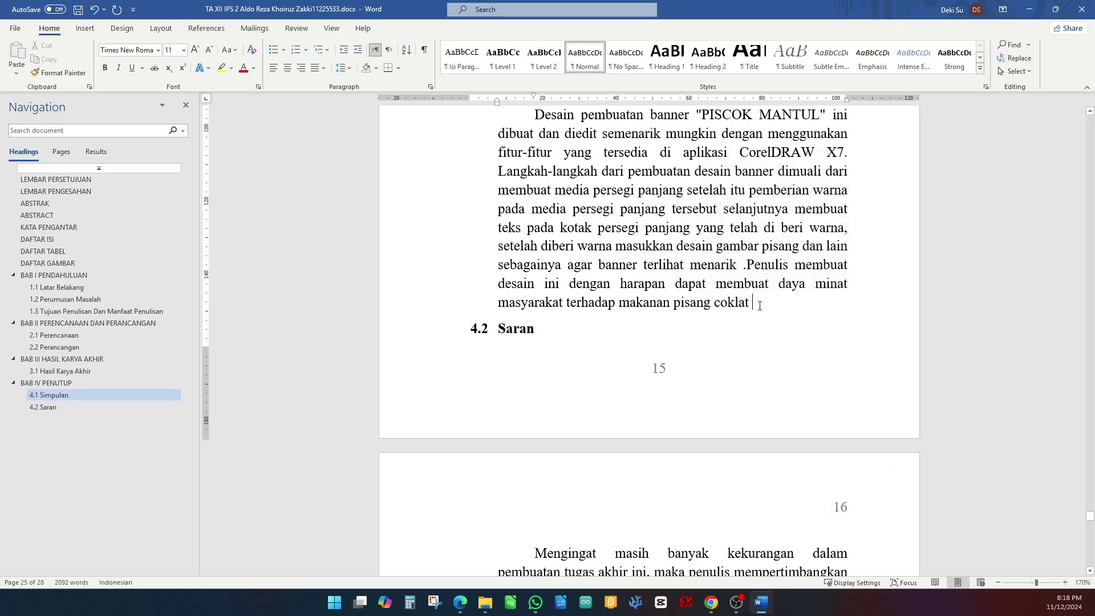
pyautogui.press('Return')
# - Apply the Level 1 style to the DAFTAR PUSTAKA and BIOGRAFI PENULIS headings
pyautogui.scroll(-3, 693, 266)
pyautogui.scroll(-15, 694, 266)
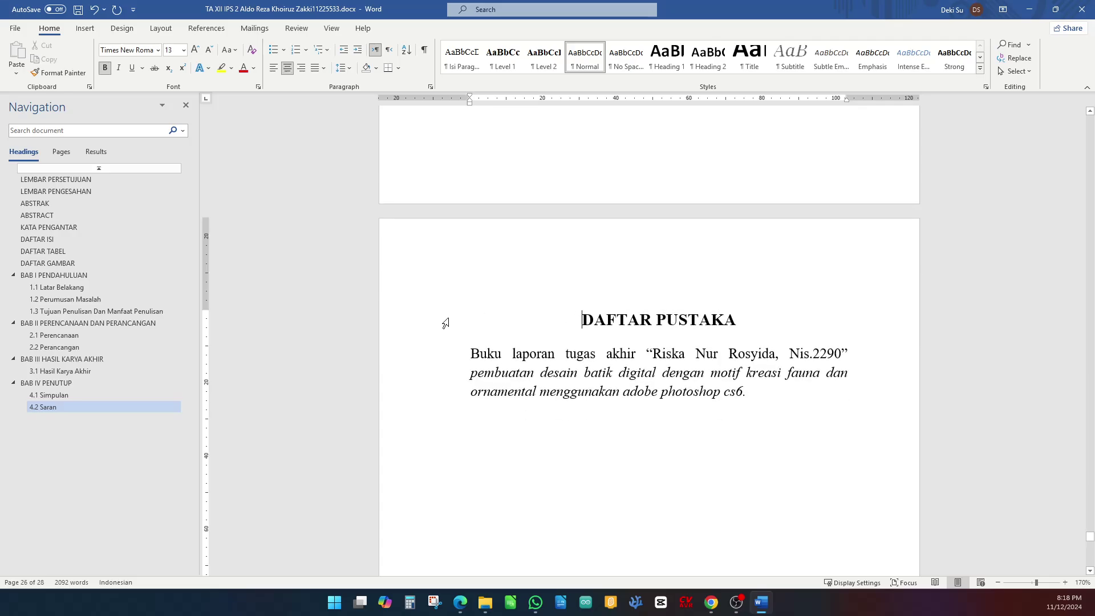
pyautogui.click(445, 319)
pyautogui.click(512, 59)
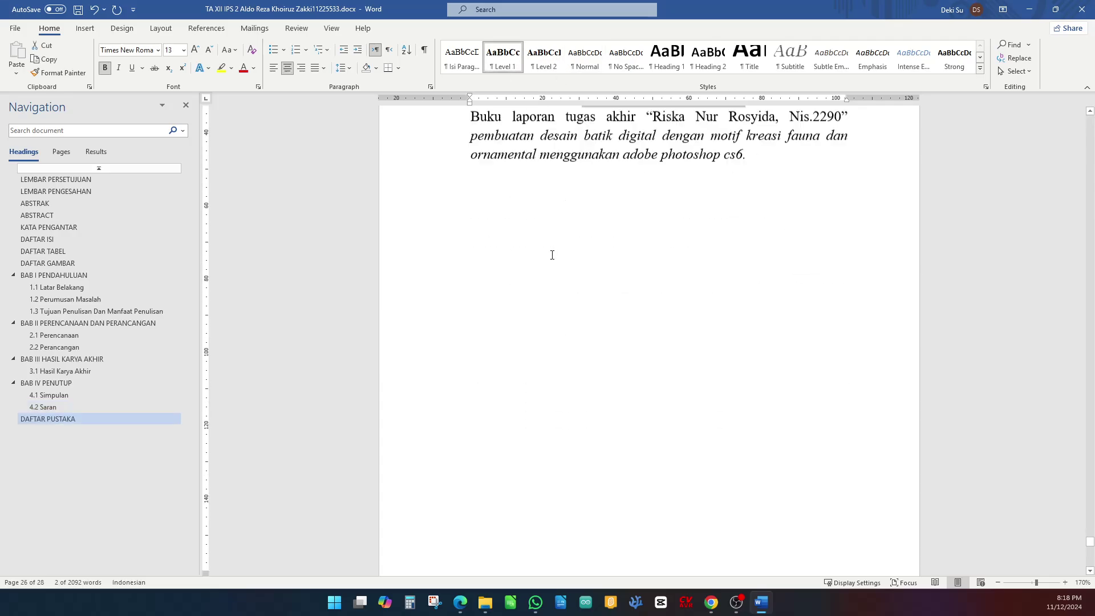
pyautogui.scroll(-15, 552, 252)
pyautogui.click(429, 322)
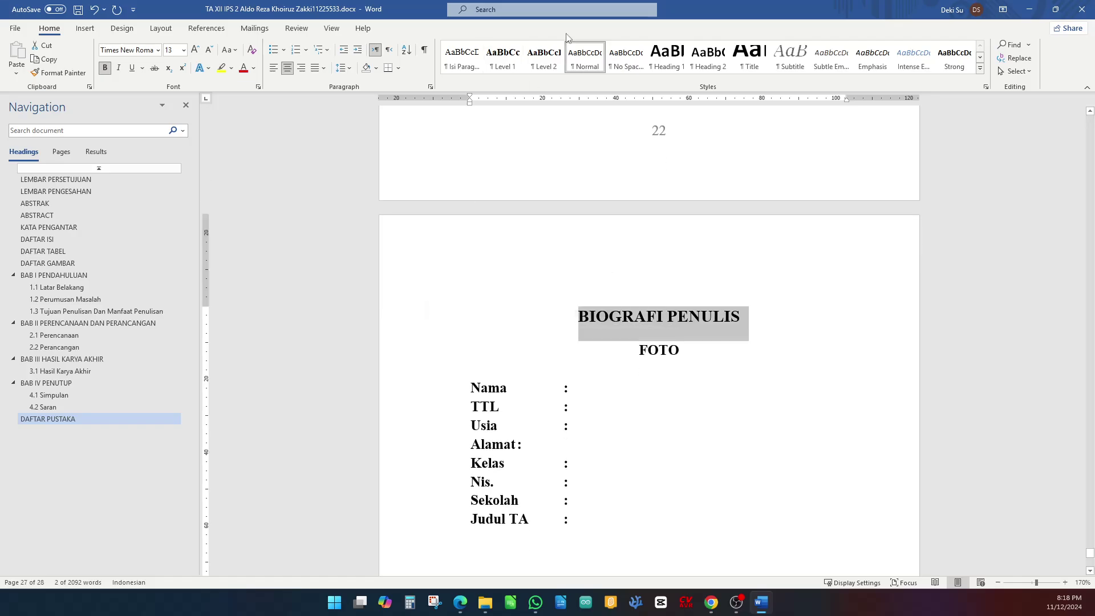
pyautogui.click(502, 59)
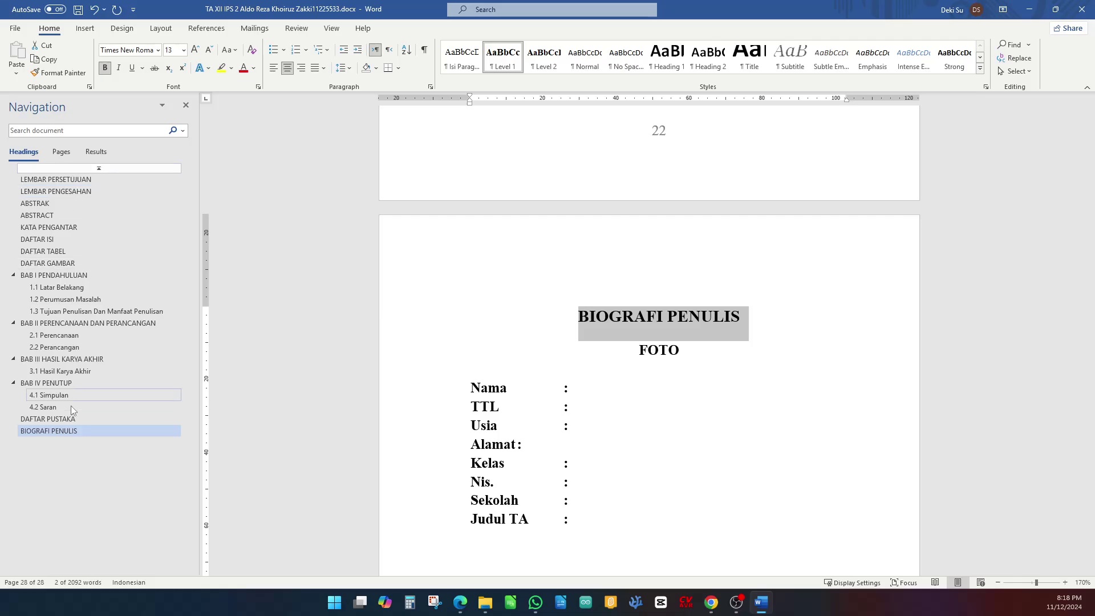
# - Delete the entire old table of contents below Halaman Judul on the DAFTAR ISI page
pyautogui.click(61, 239)
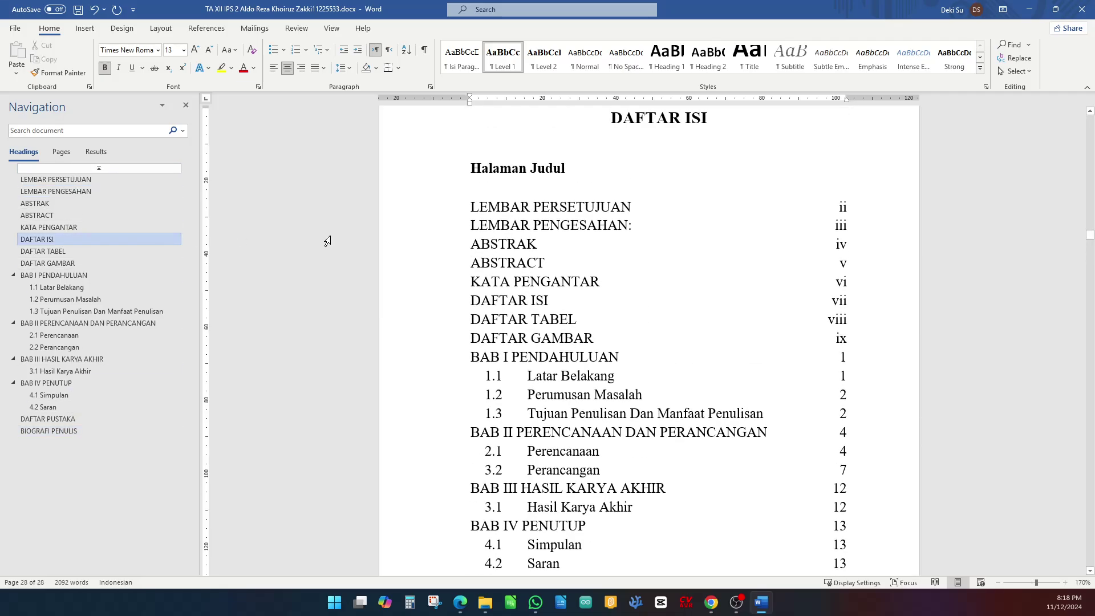
pyautogui.click(490, 187)
pyautogui.moveTo(489, 187); pyautogui.dragTo(663, 367)
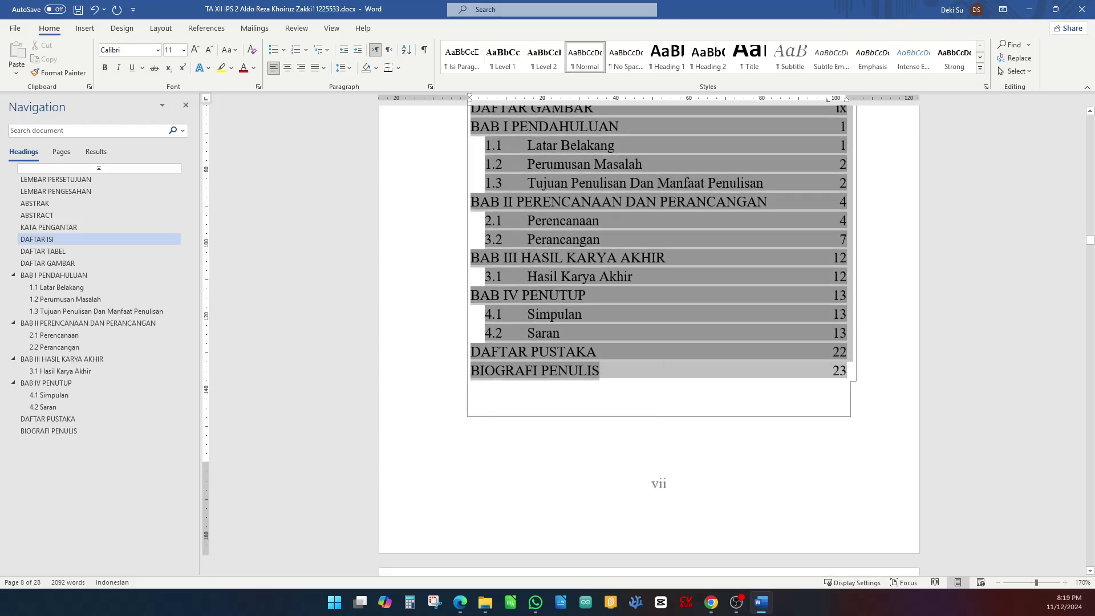
pyautogui.press('BackSpace')
pyautogui.scroll(2, 659, 366)
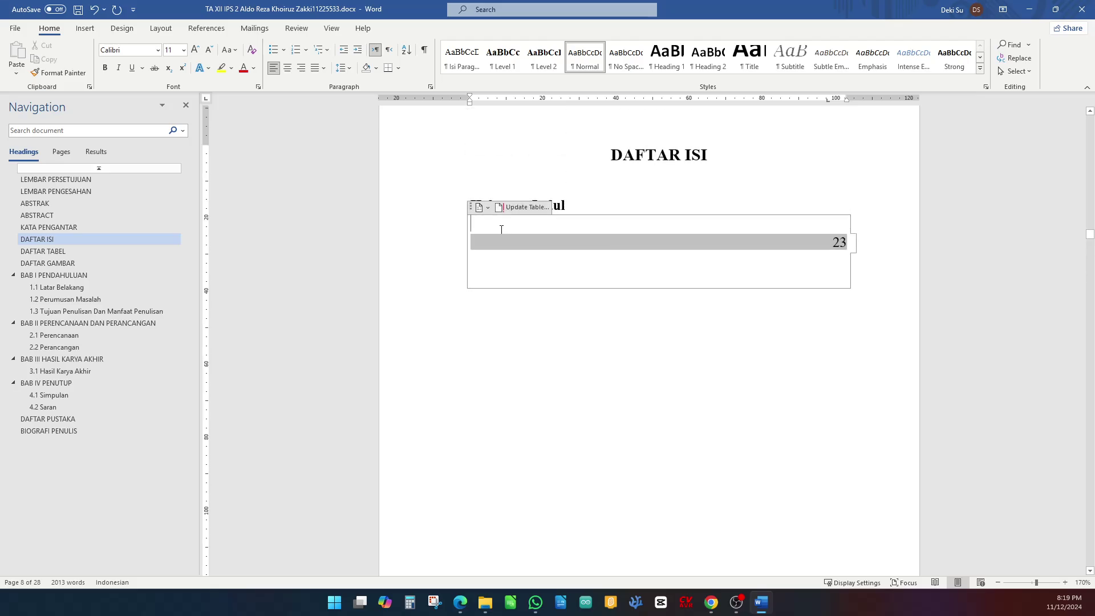
pyautogui.moveTo(502, 229); pyautogui.dragTo(723, 306)
pyautogui.press('BackSpace')
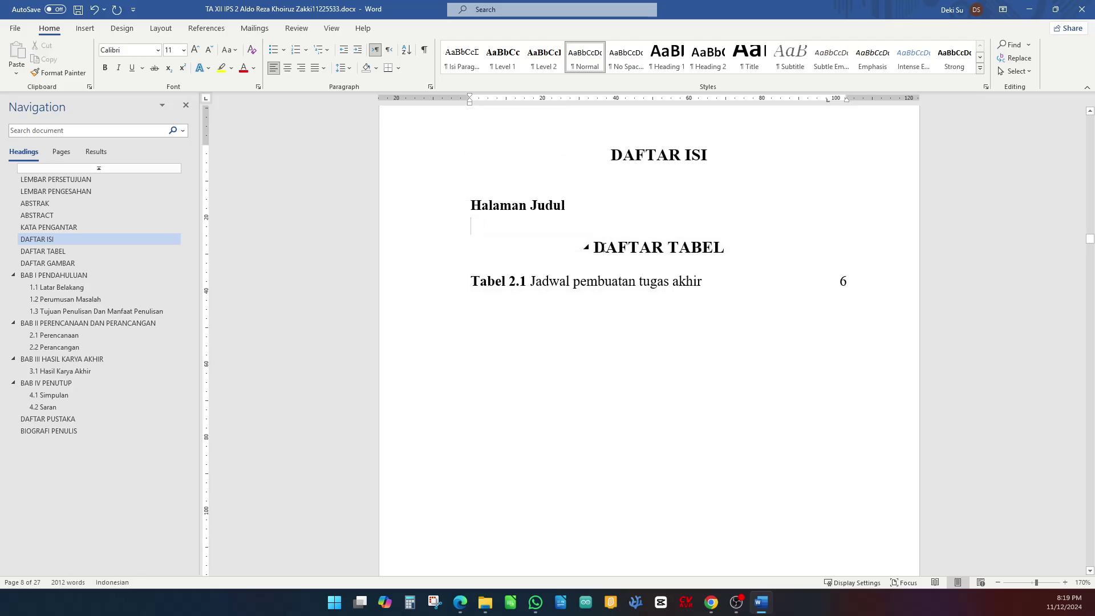
# - Show the formatting marks, insert a page break before DAFTAR TABEL, and remove the empty paragraph above that heading
pyautogui.click(424, 49)
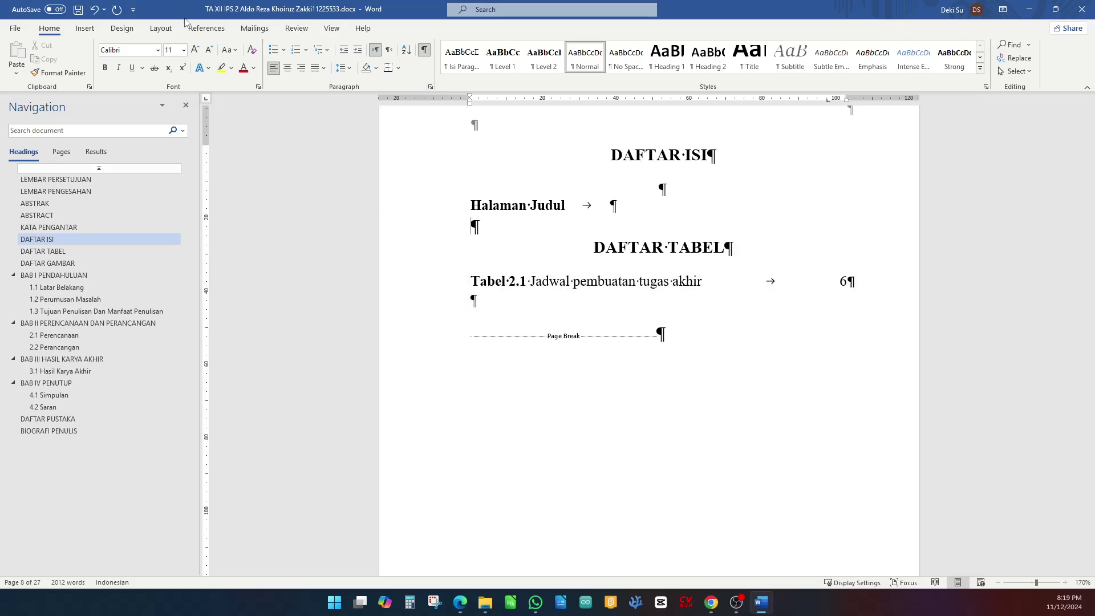
pyautogui.click(163, 29)
pyautogui.click(144, 44)
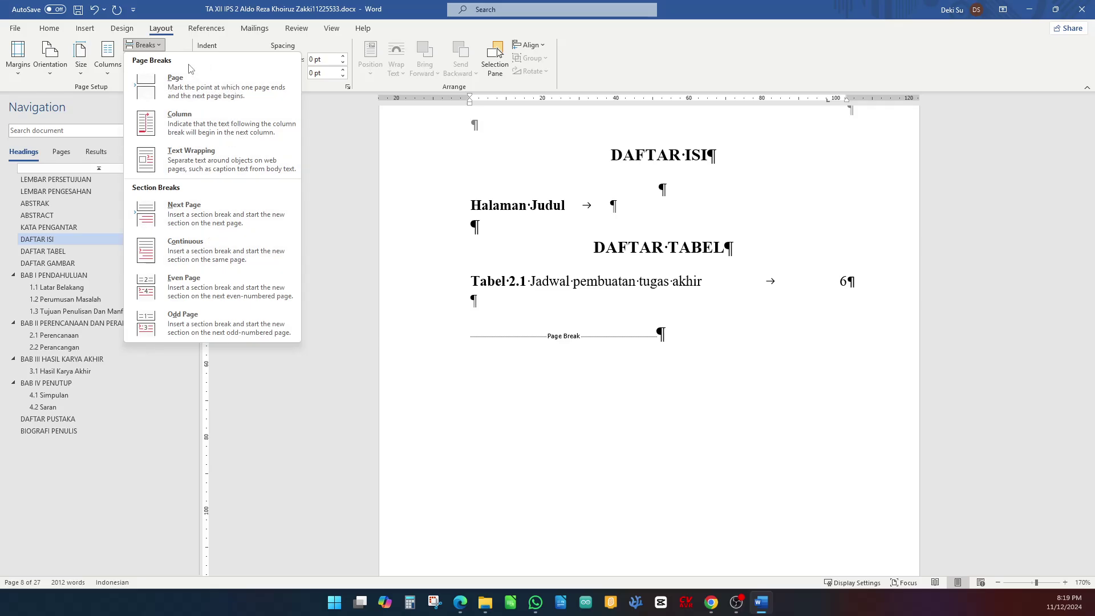
pyautogui.click(184, 88)
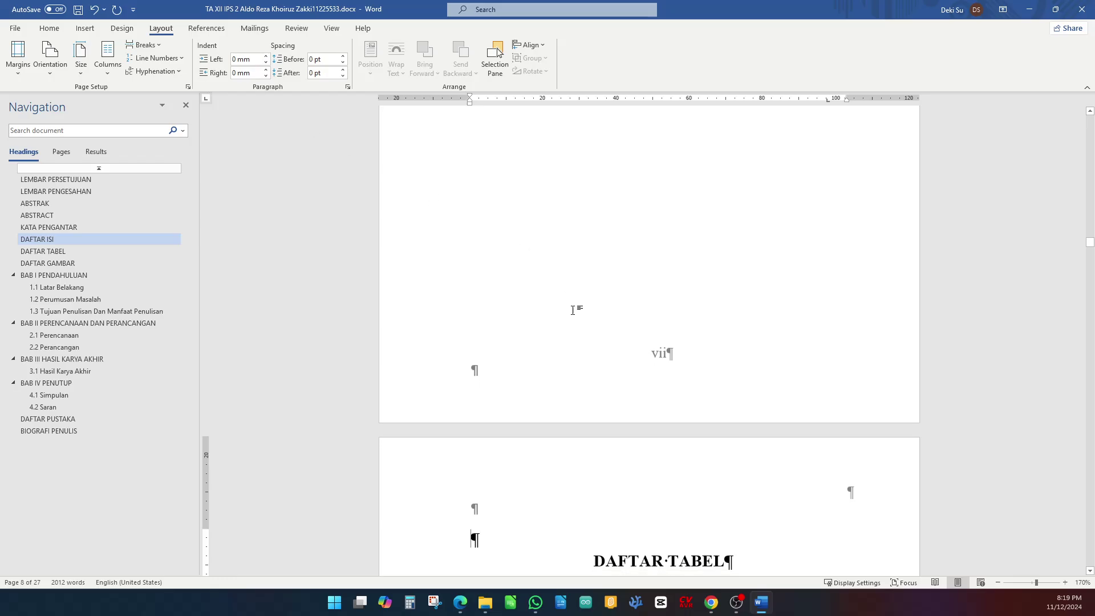
pyautogui.press('BackSpace')
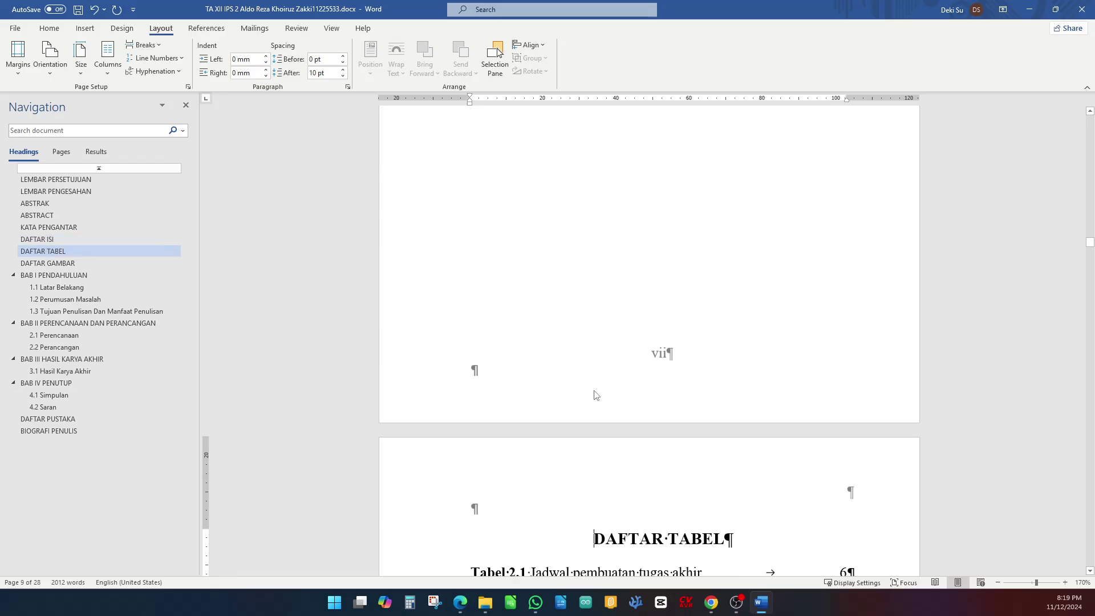
# - Add an empty line below Halaman Judul on the DAFTAR ISI page and hide the formatting marks
pyautogui.scroll(9, 658, 333)
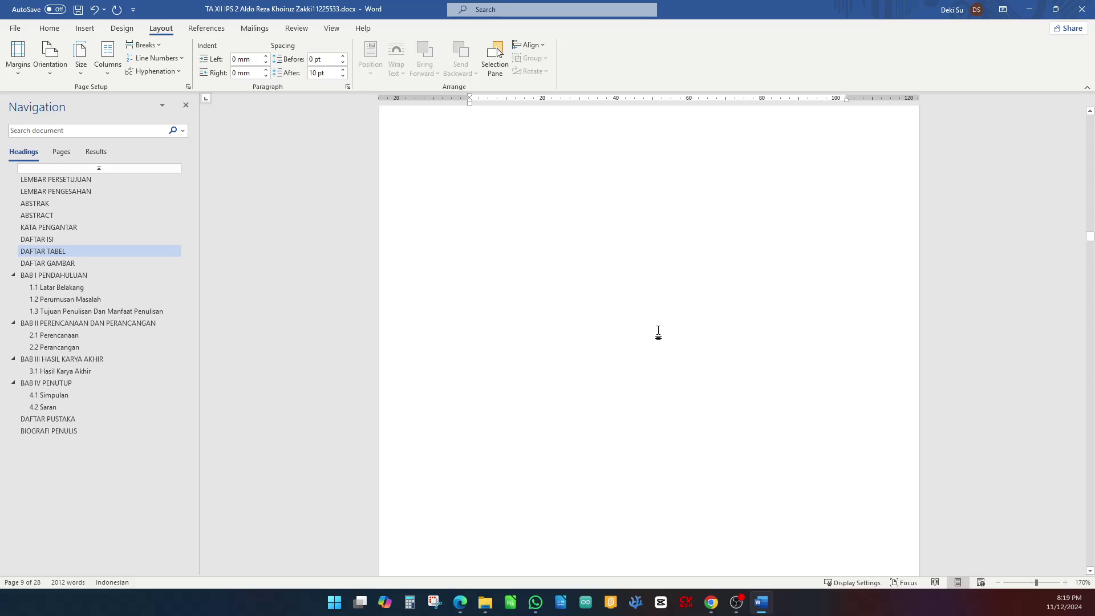
pyautogui.click(585, 362)
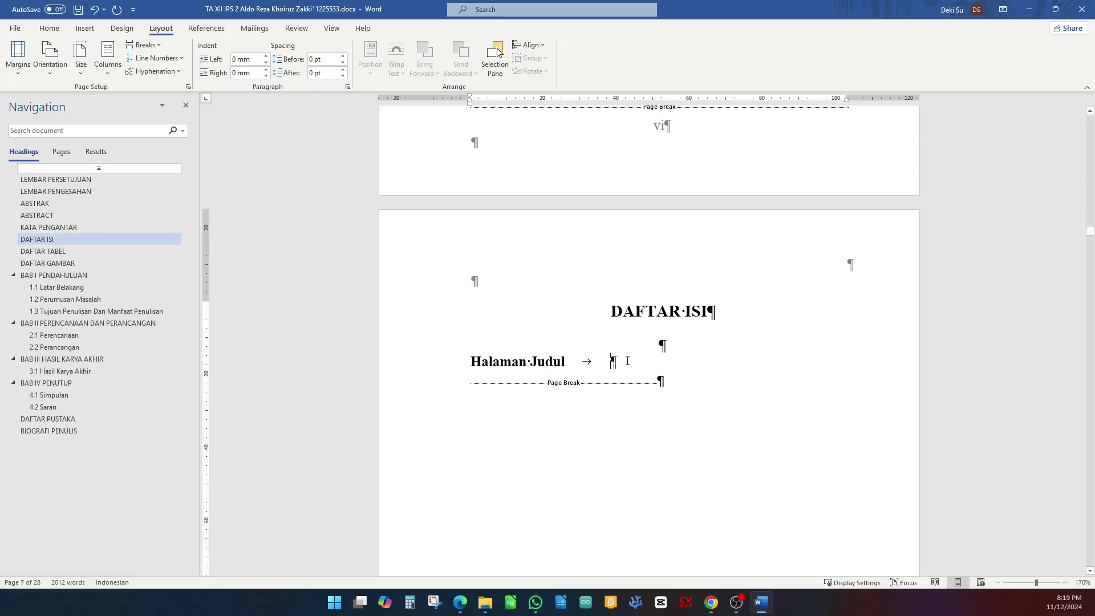
pyautogui.press('Return')
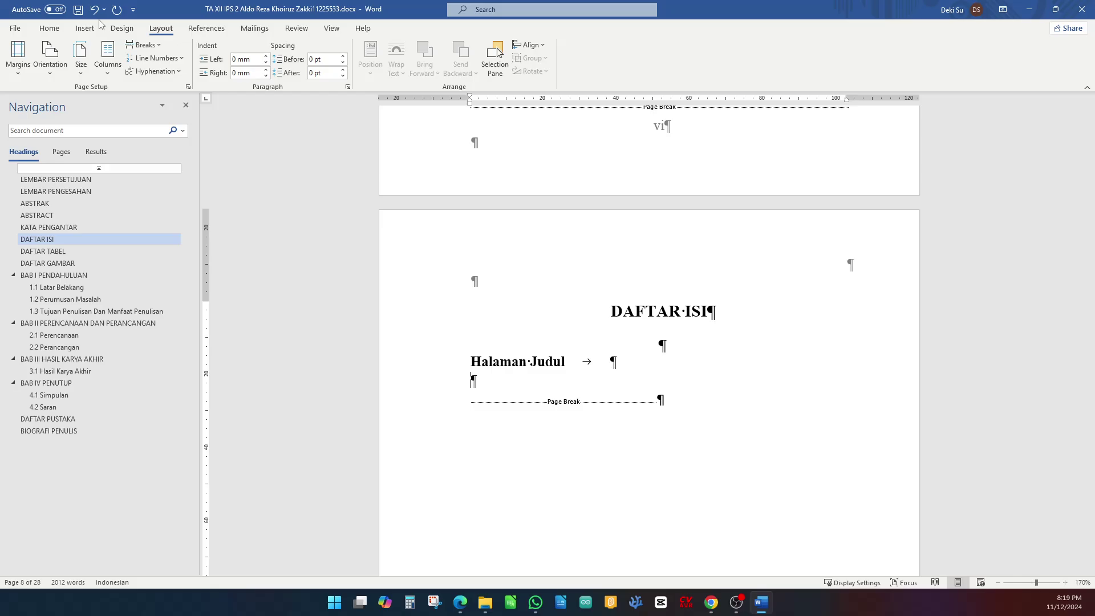
pyautogui.click(49, 27)
pyautogui.click(424, 51)
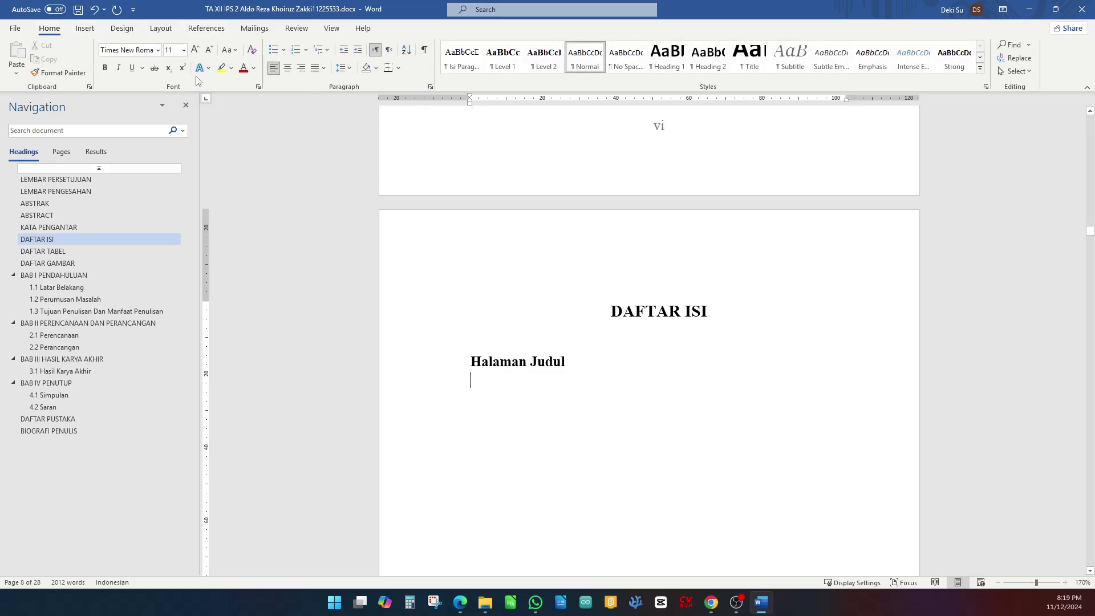
# - Insert a custom table of contents below Halaman Judul with hyperlinks turned off in the web preview and two levels shown
pyautogui.click(206, 28)
pyautogui.click(22, 57)
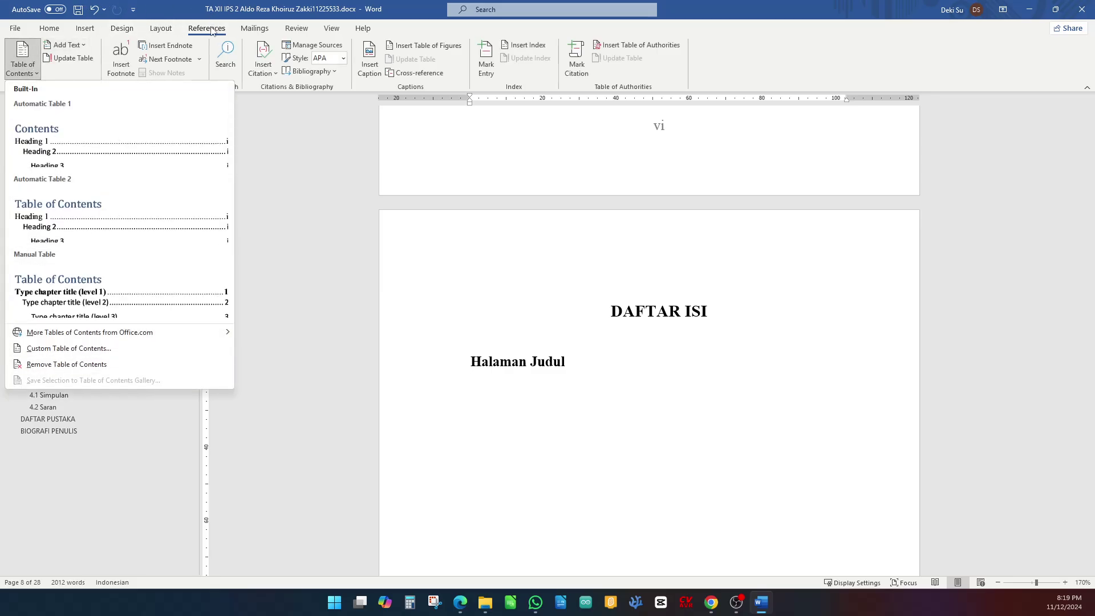
pyautogui.click(67, 354)
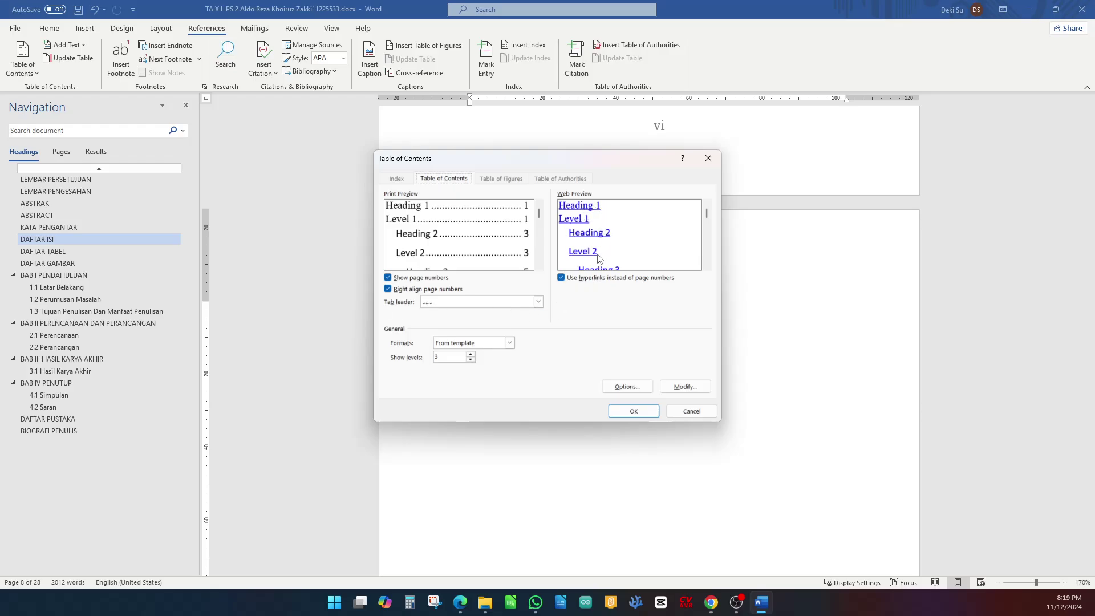
pyautogui.click(561, 279)
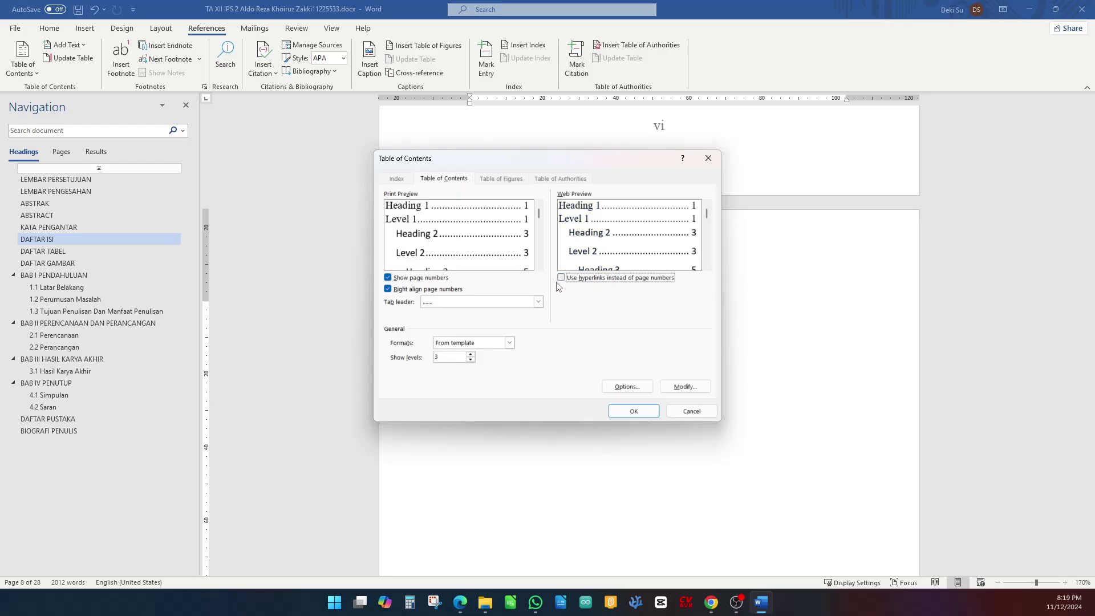
pyautogui.click(471, 359)
pyautogui.click(633, 411)
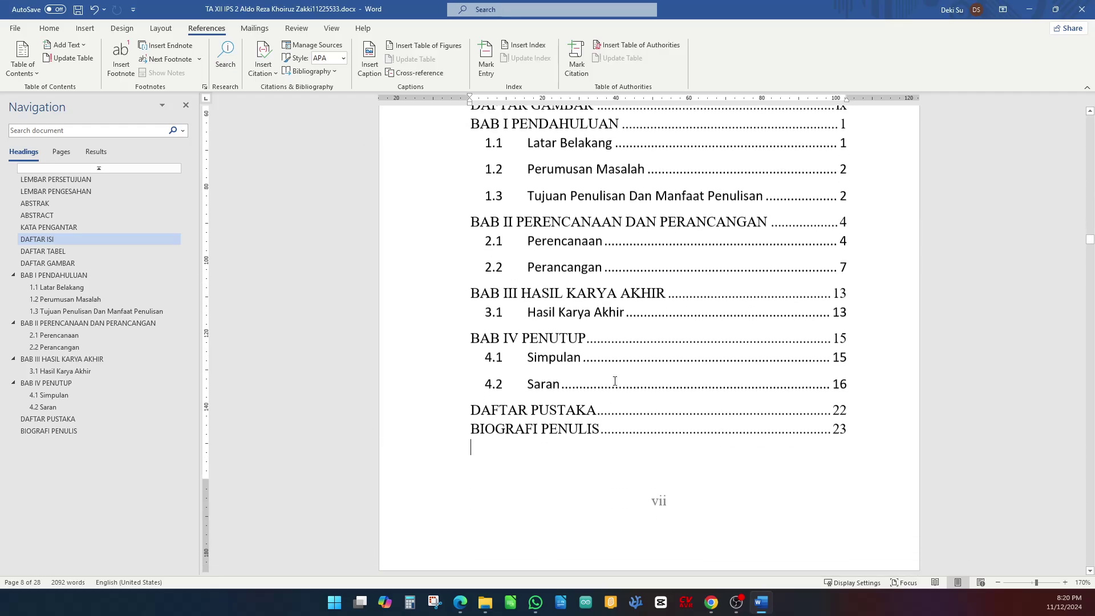
# - Format all entries of the inserted table of contents in Times New Roman, size 11
pyautogui.scroll(5, 587, 296)
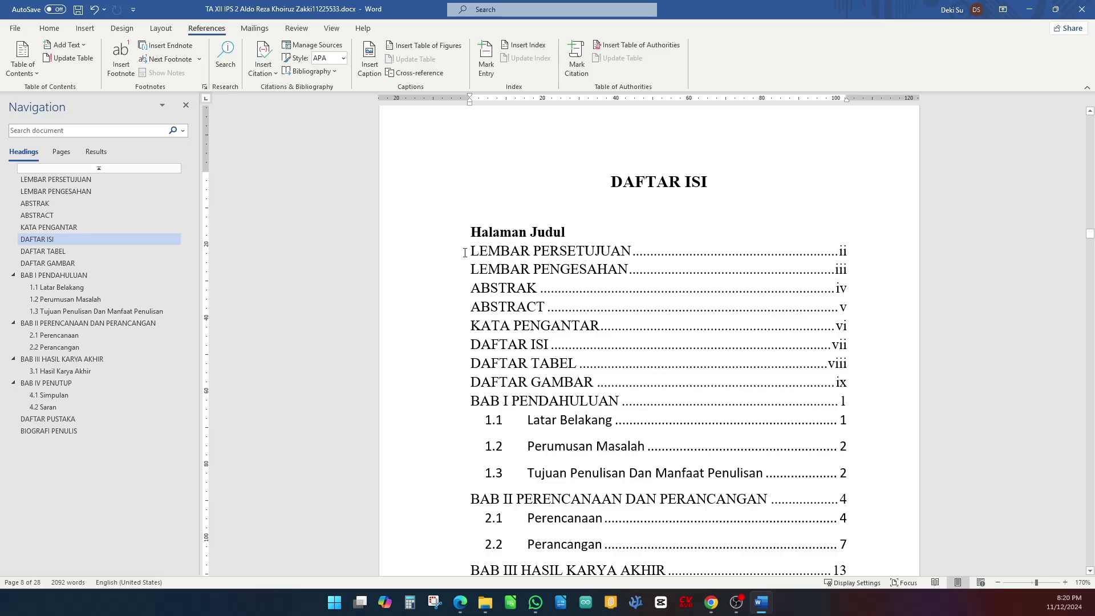
pyautogui.moveTo(453, 255); pyautogui.dragTo(821, 429)
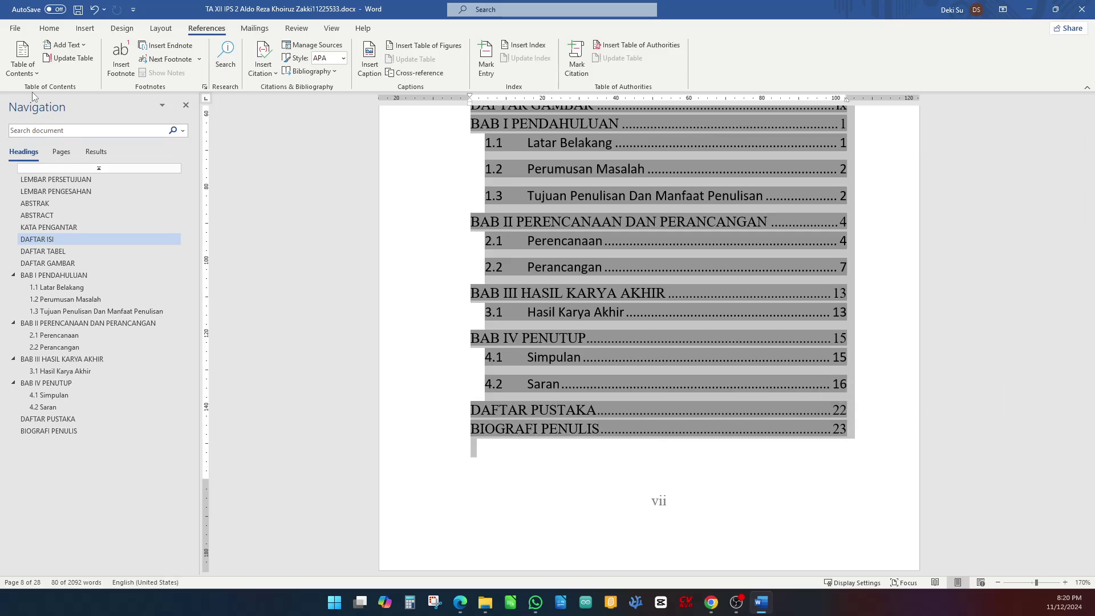
pyautogui.click(49, 28)
pyautogui.click(142, 50)
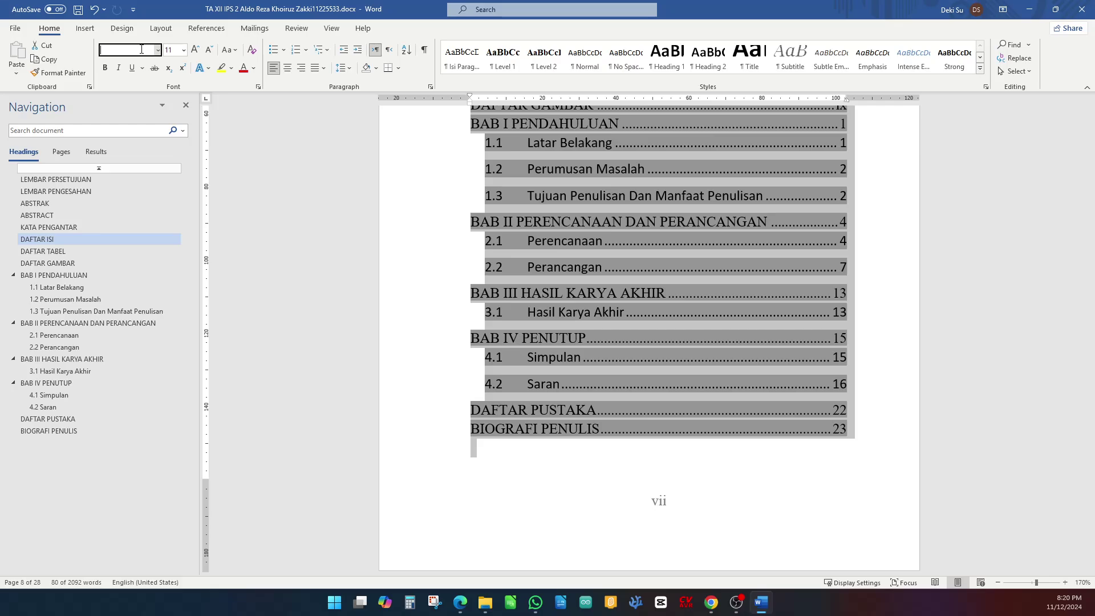
pyautogui.write('Times New Roman')
pyautogui.press('Tab')
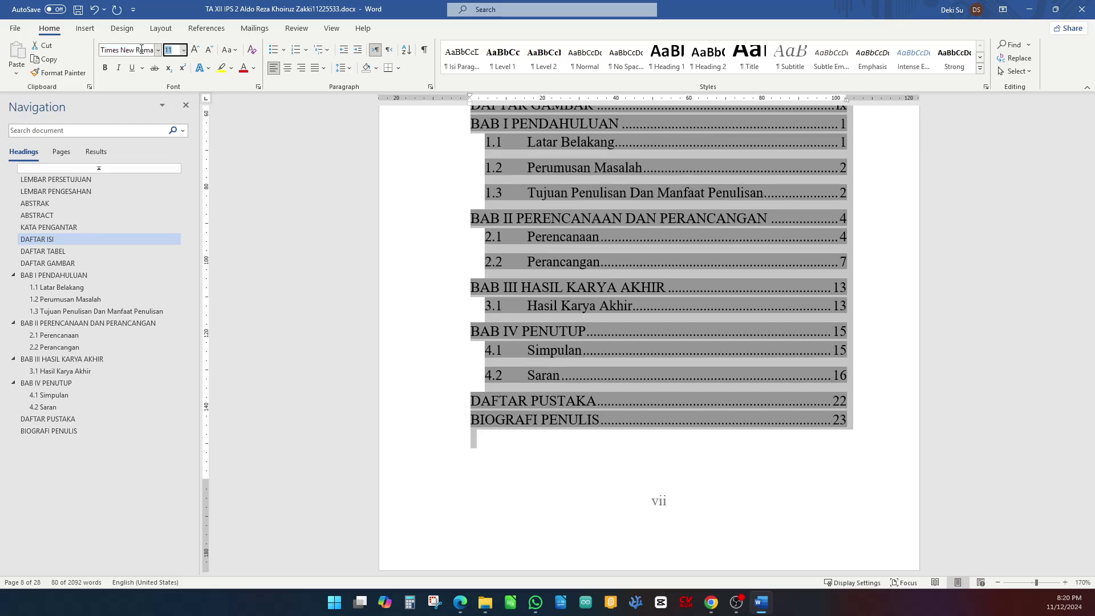
pyautogui.write('11')
pyautogui.press('Return')
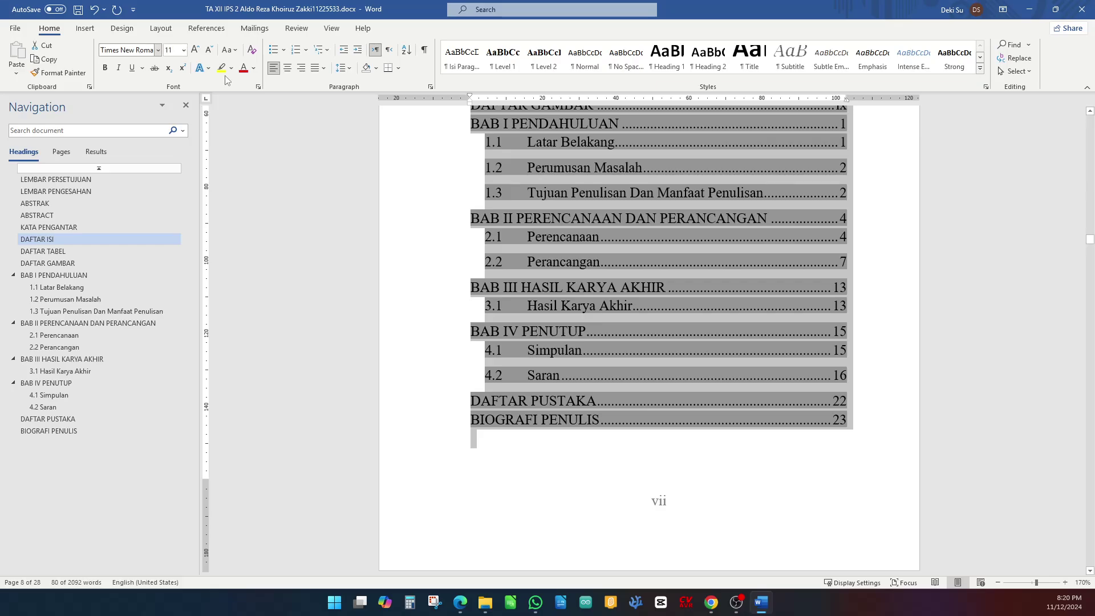
# - Remove the spacing after the paragraphs of the selected table of contents entries
pyautogui.click(430, 86)
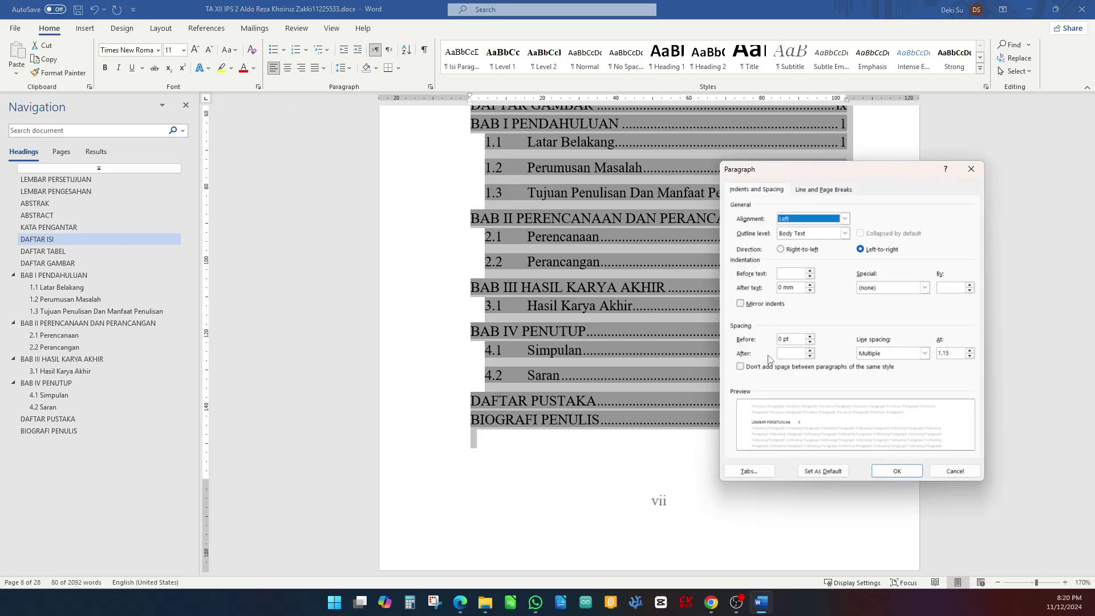
pyautogui.click(792, 354)
pyautogui.click(897, 471)
pyautogui.scroll(3, 624, 273)
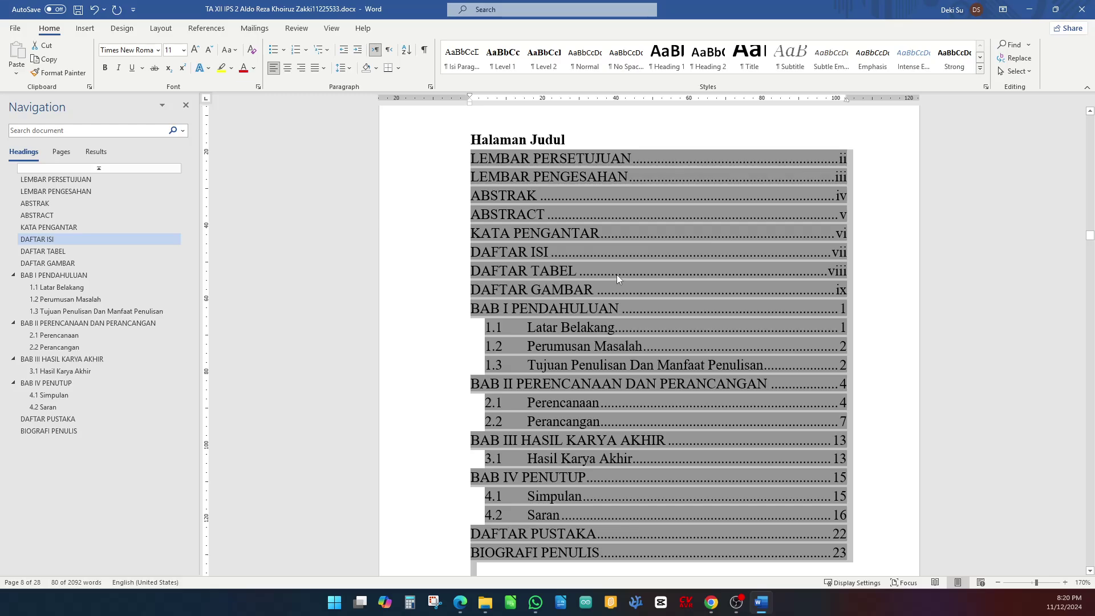
# - Remove the bold from the Halaman Judul line above the table of contents and convert it to uppercase
pyautogui.click(561, 194)
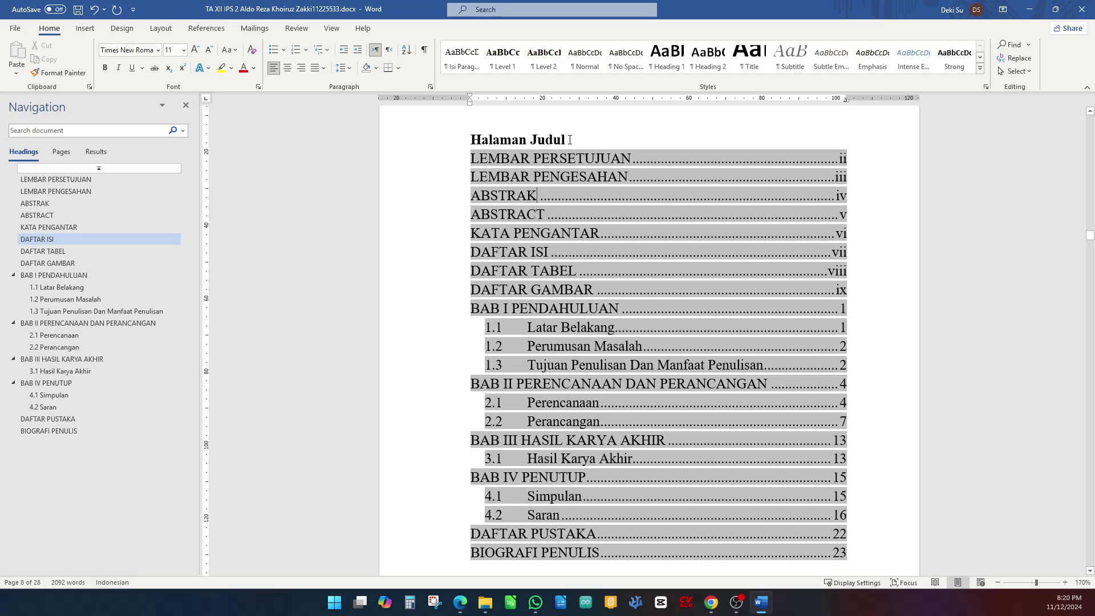
pyautogui.moveTo(570, 139); pyautogui.dragTo(458, 137)
pyautogui.click(497, 140)
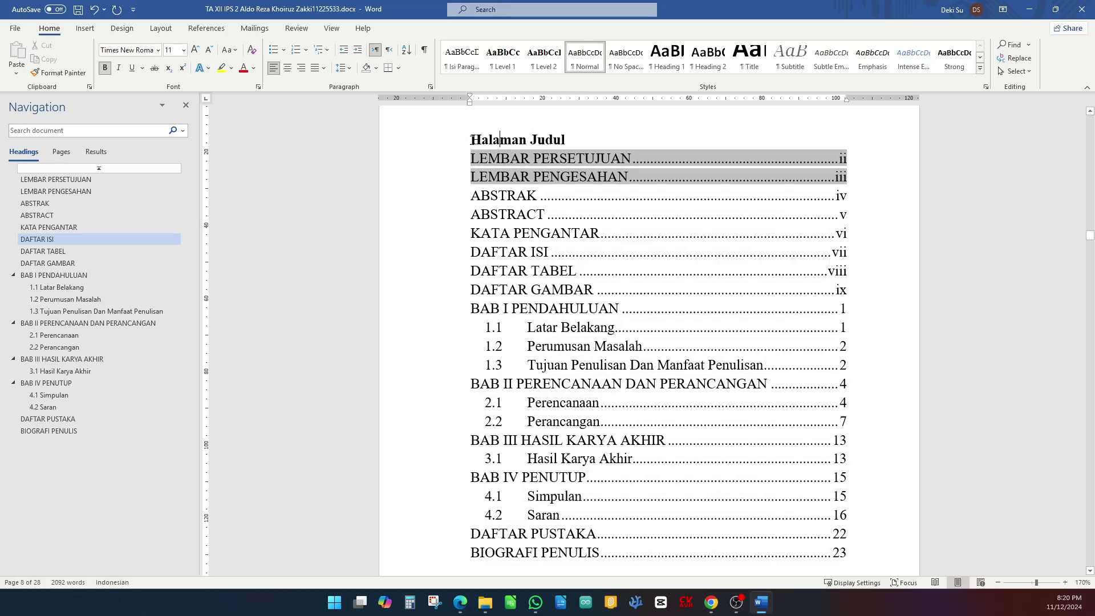
pyautogui.click(458, 145)
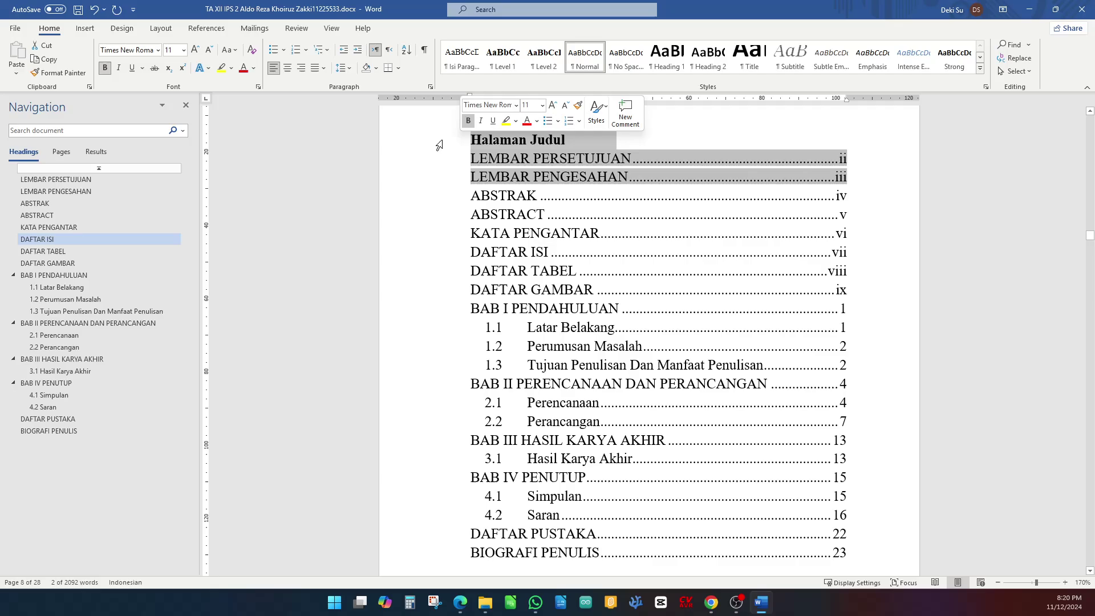
pyautogui.click(105, 68)
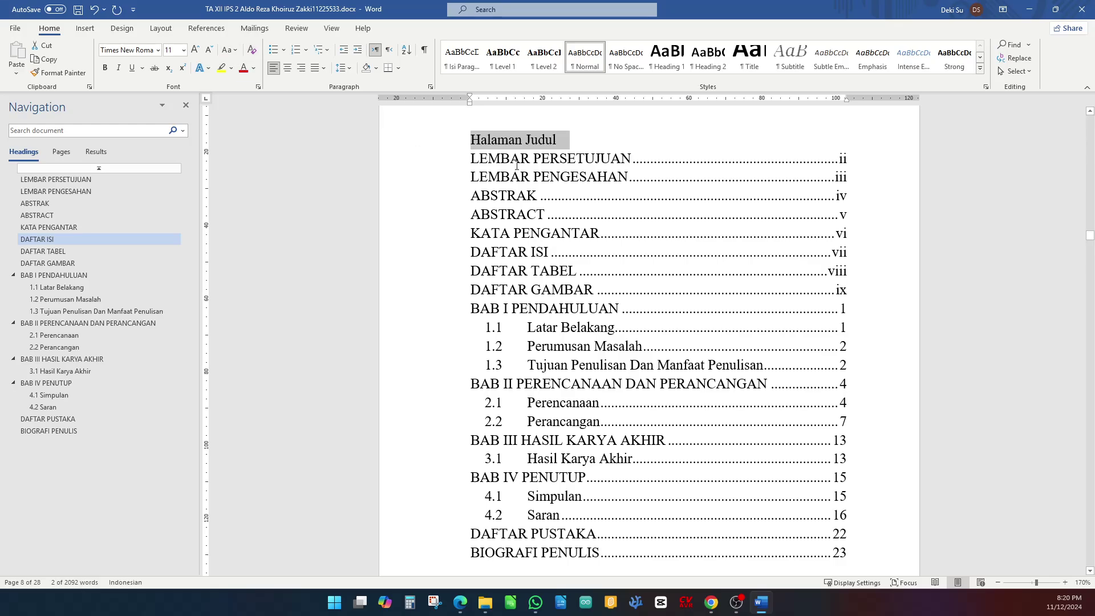
pyautogui.click(229, 51)
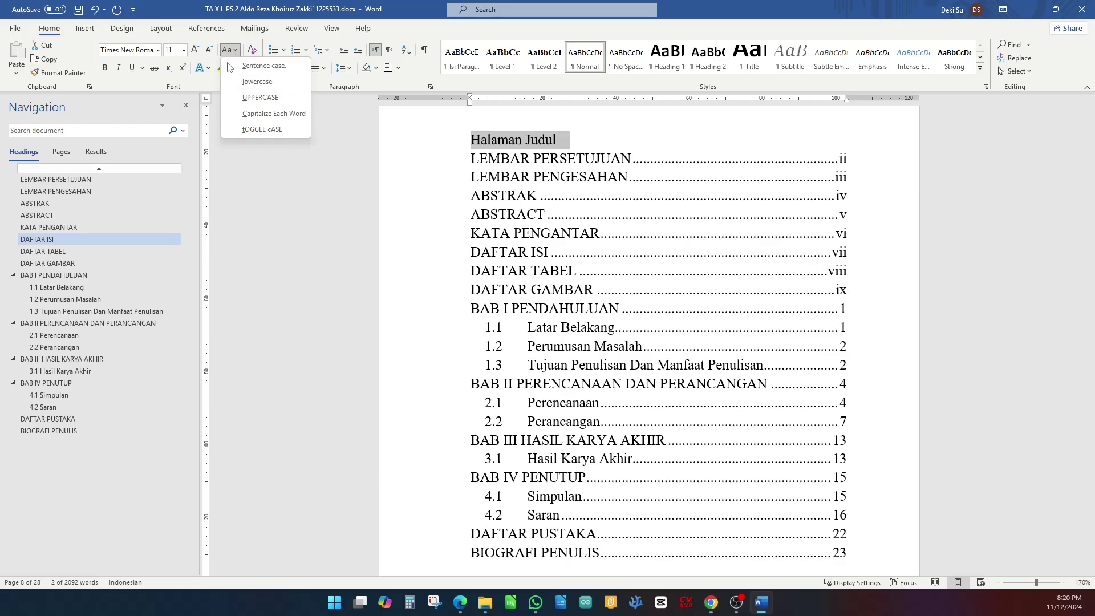
pyautogui.click(239, 97)
pyautogui.click(591, 147)
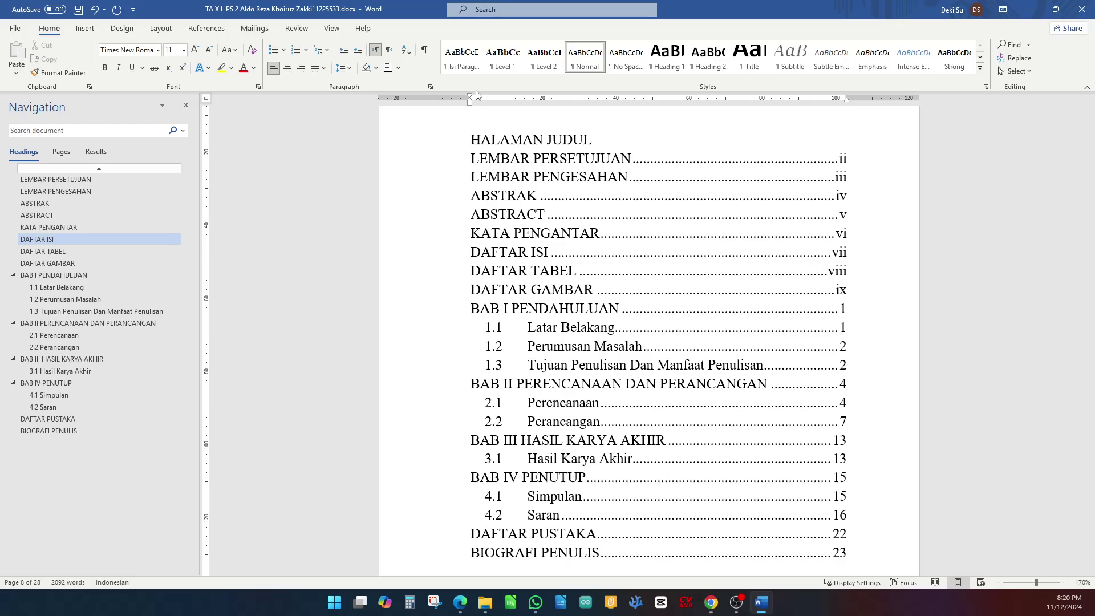
# - Give the HALAMAN JUDUL line a 102 mm tab stop with dotted leader 2 and add page number i at its end
pyautogui.click(430, 86)
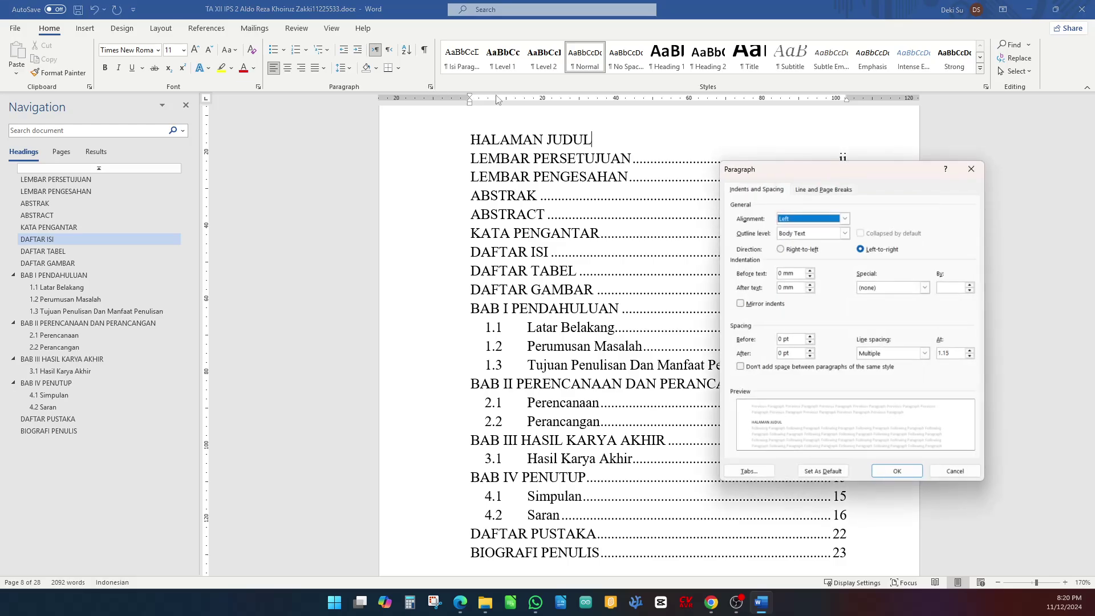
pyautogui.click(766, 469)
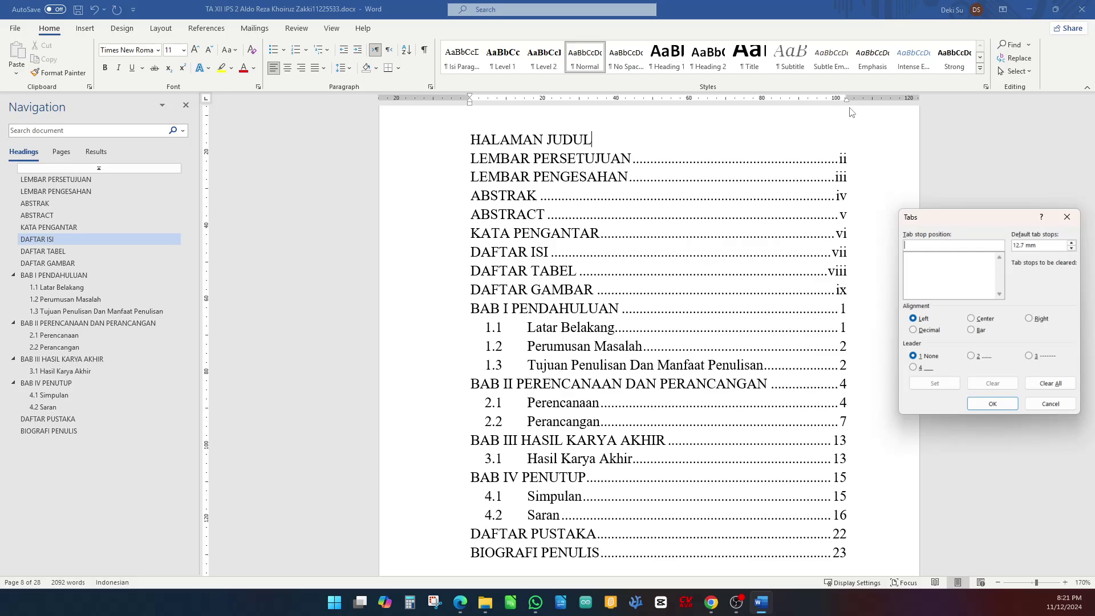
pyautogui.write('102')
pyautogui.click(971, 355)
pyautogui.click(935, 245)
pyautogui.click(946, 390)
pyautogui.click(990, 405)
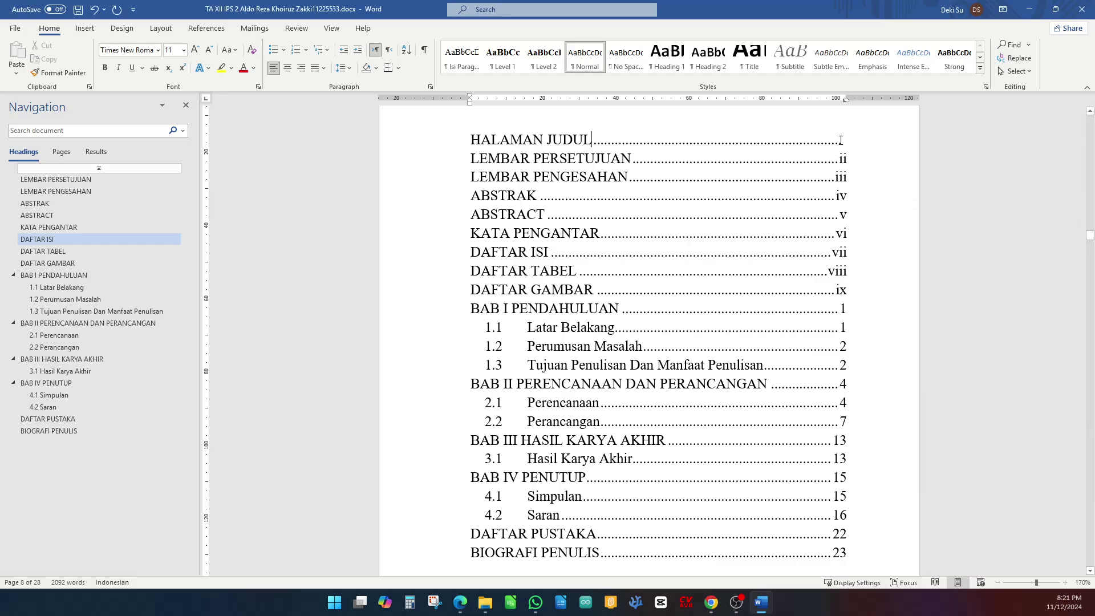
pyautogui.press('BackSpace')
pyautogui.write('i')
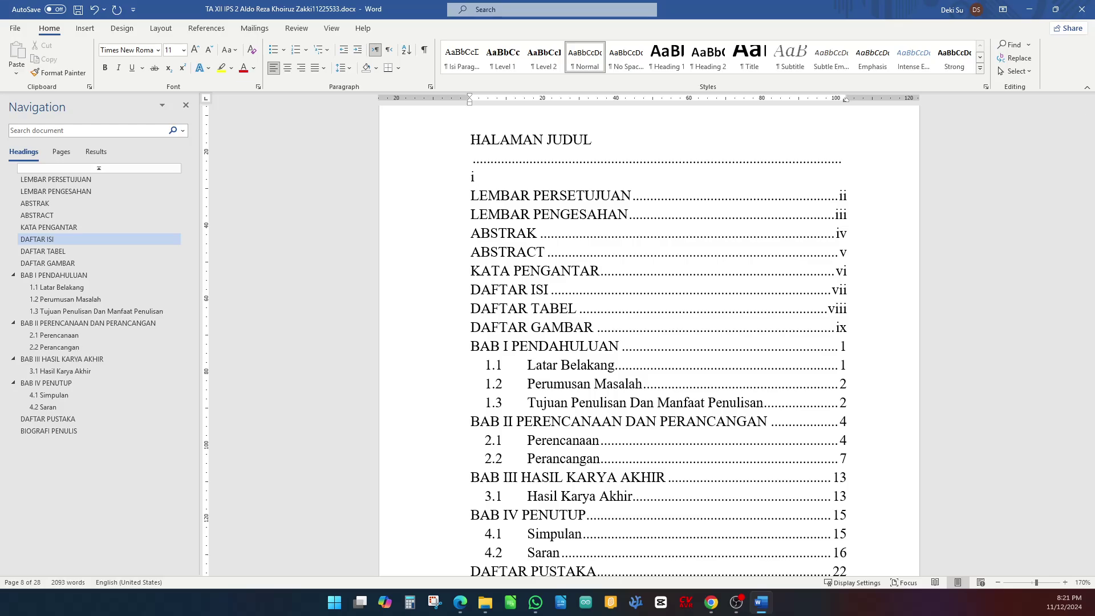
# - Replace the HALAMAN JUDUL line's tab stop with one at 100 mm using dotted leader 2
pyautogui.click(430, 87)
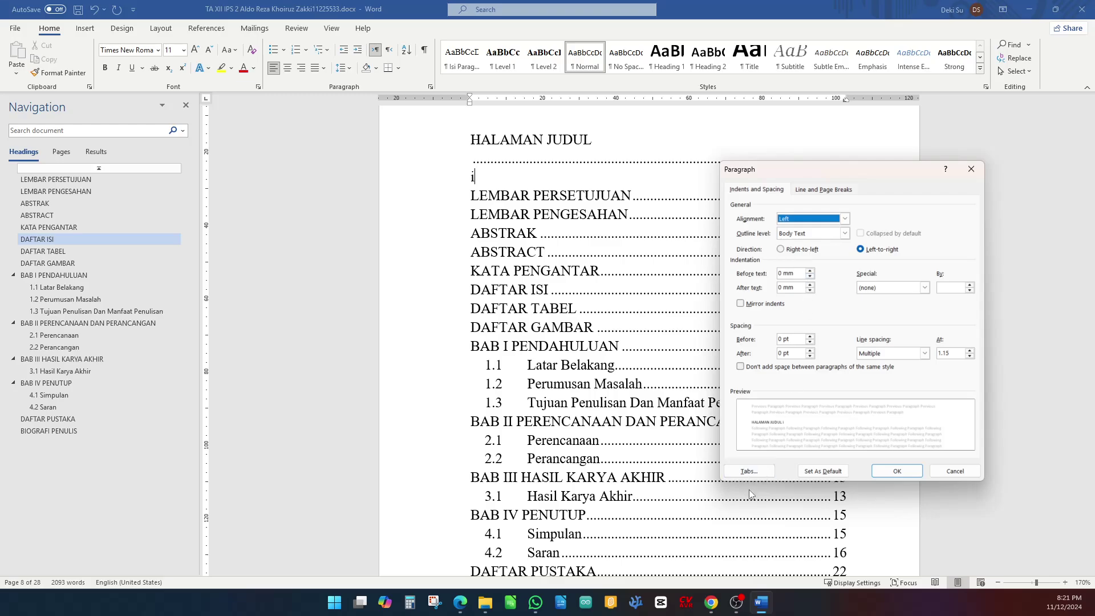
pyautogui.click(749, 471)
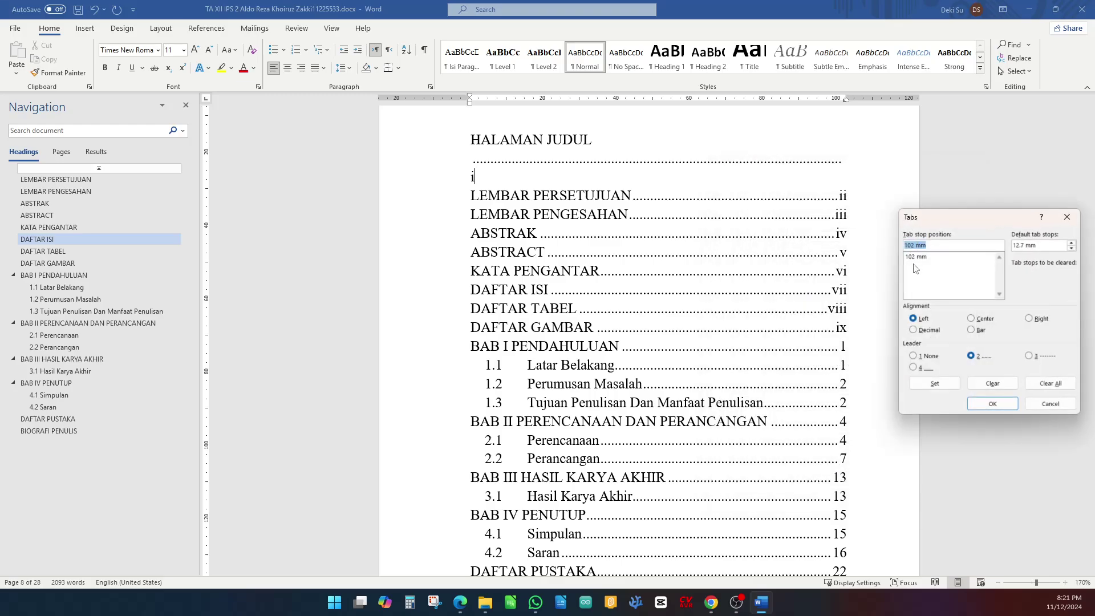
pyautogui.click(992, 383)
pyautogui.write('100')
pyautogui.click(970, 355)
pyautogui.click(934, 383)
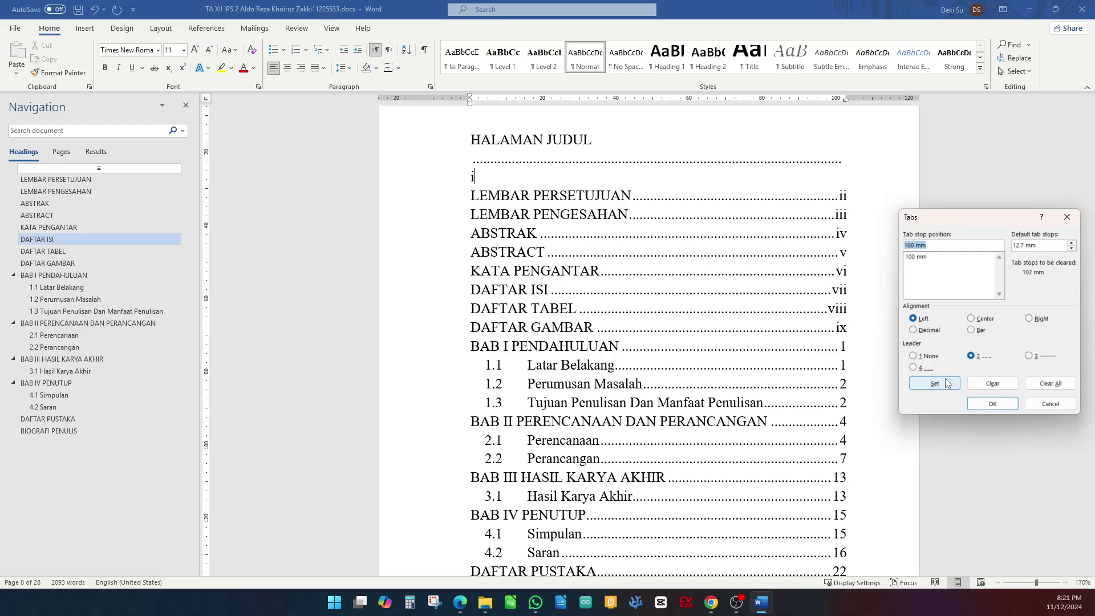
pyautogui.click(992, 403)
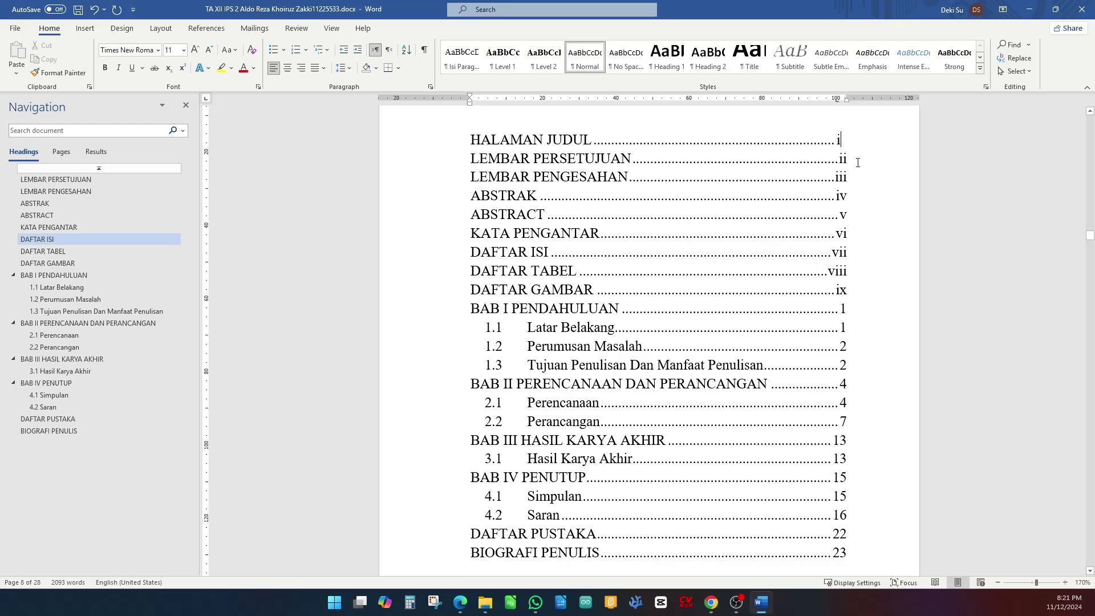
# - Clear the HALAMAN JUDUL line's tab stop and set one at 101 mm with dotted leader 2
pyautogui.click(430, 88)
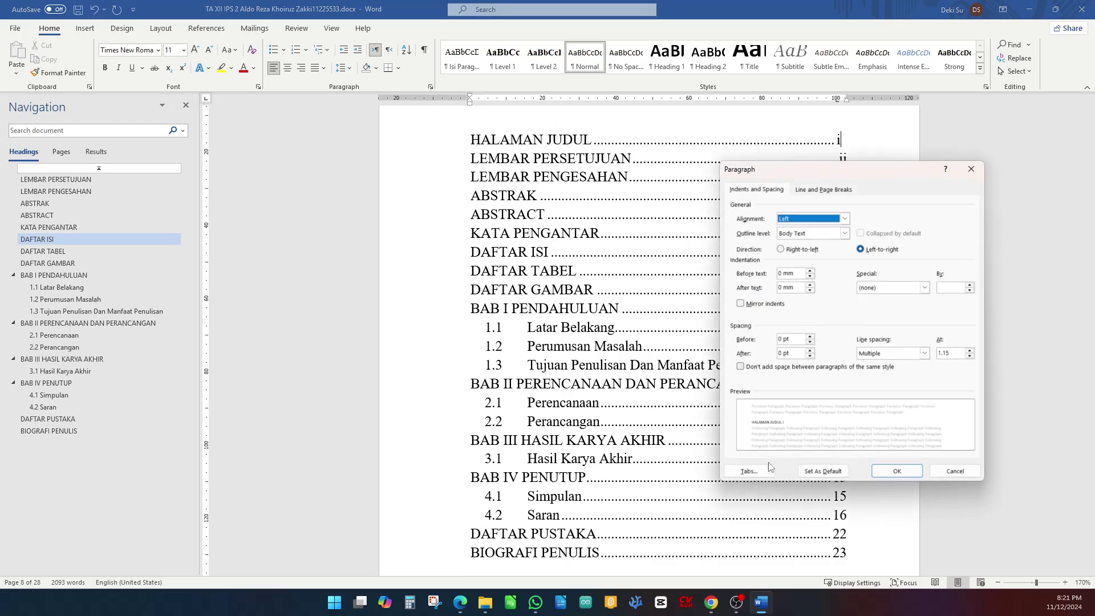
pyautogui.click(766, 473)
pyautogui.click(925, 257)
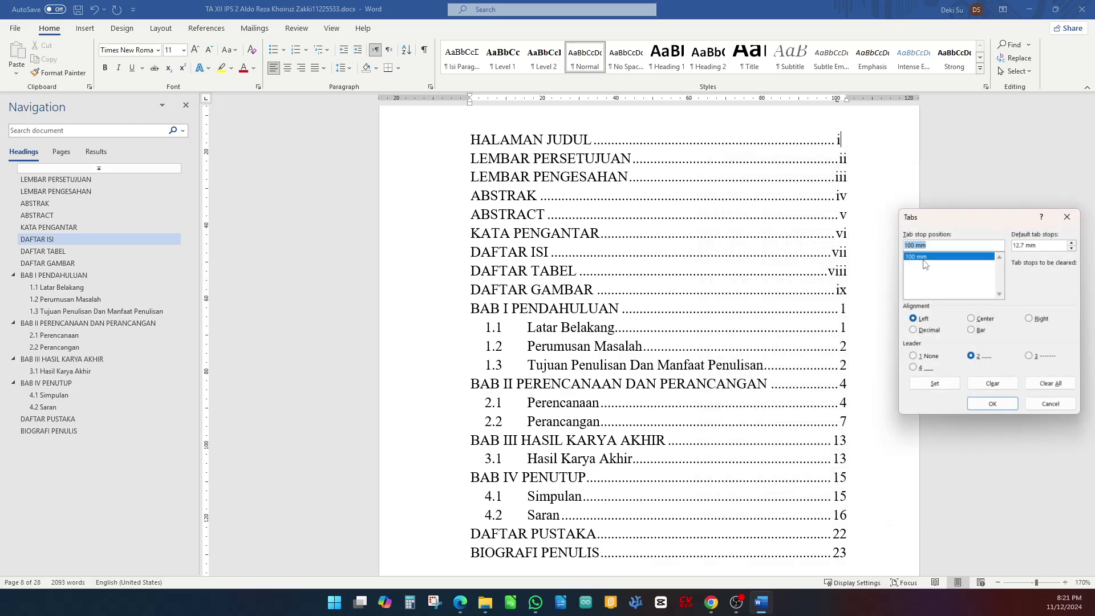
pyautogui.click(989, 384)
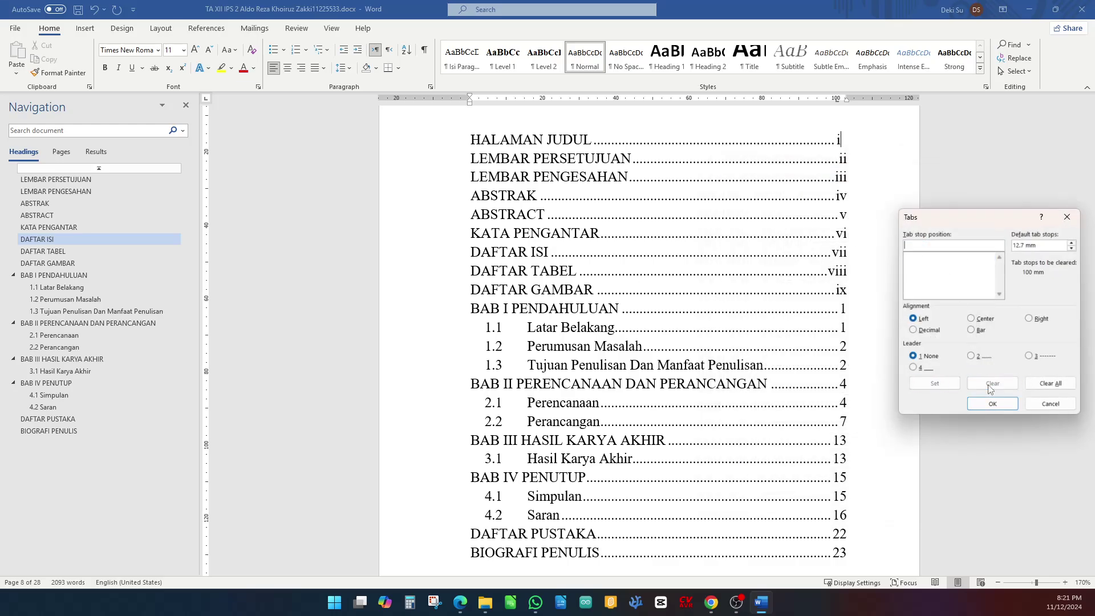
pyautogui.click(916, 244)
pyautogui.write('101')
pyautogui.click(975, 357)
pyautogui.click(935, 383)
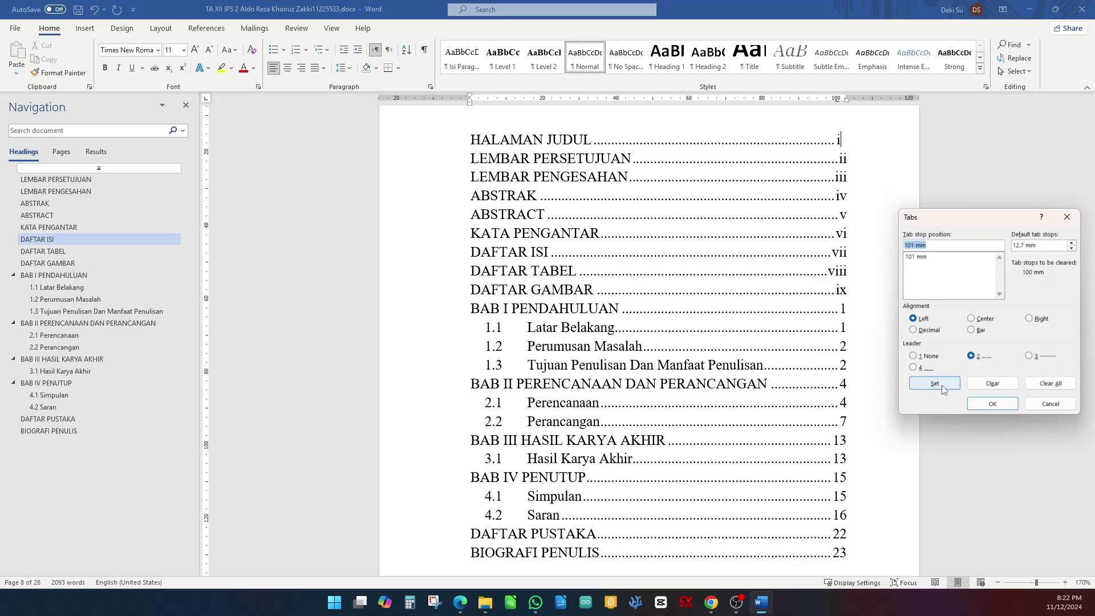
pyautogui.click(992, 404)
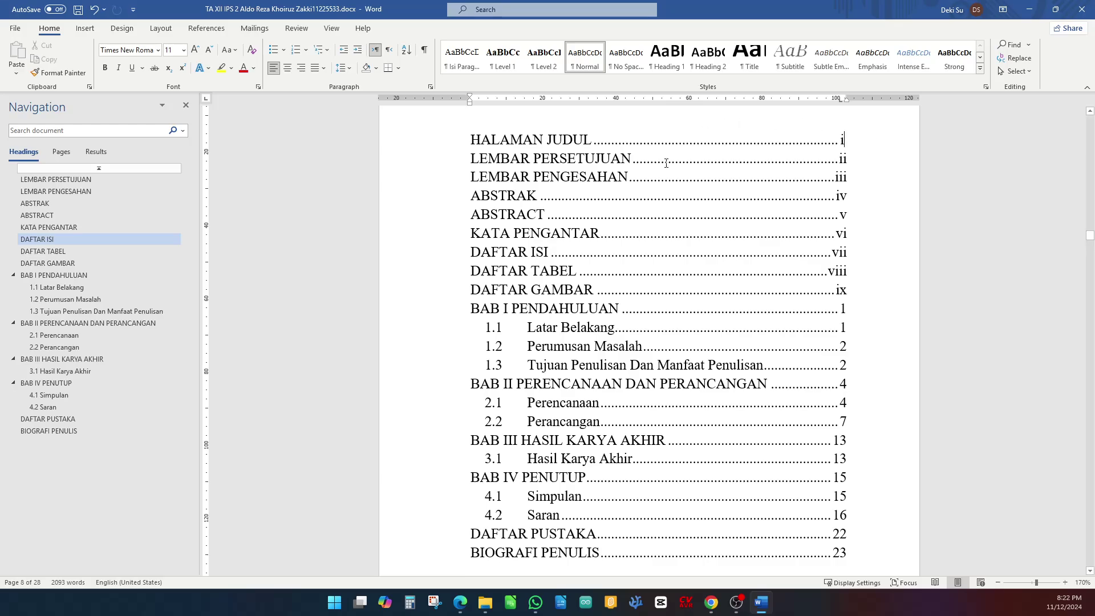
# - Delete the empty line between the DAFTAR ISI heading and the HALAMAN JUDUL entry
pyautogui.scroll(-1, 570, 172)
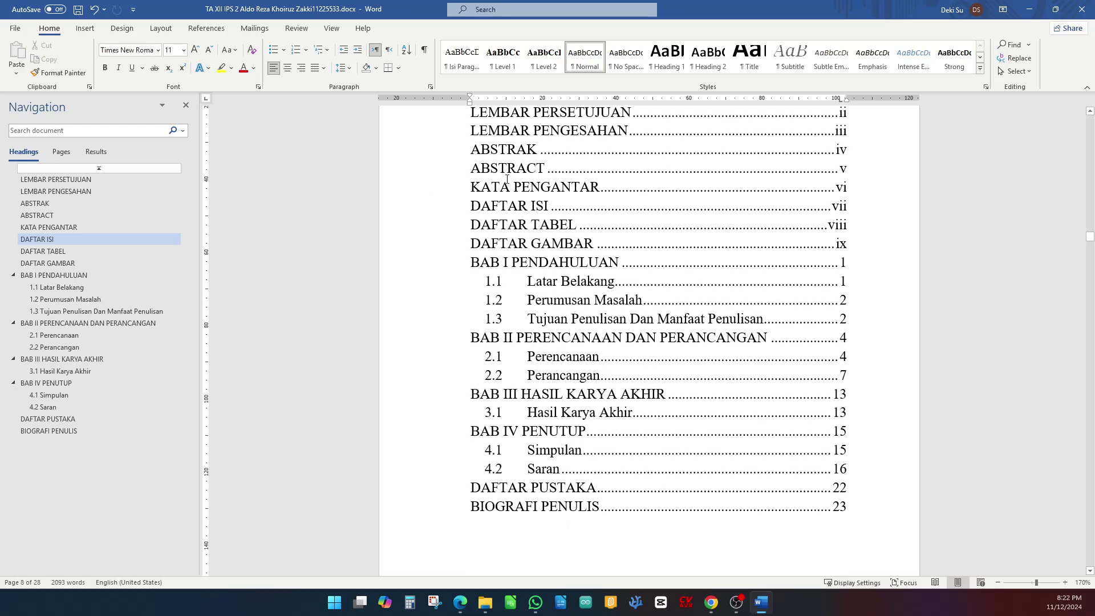
pyautogui.scroll(2, 568, 181)
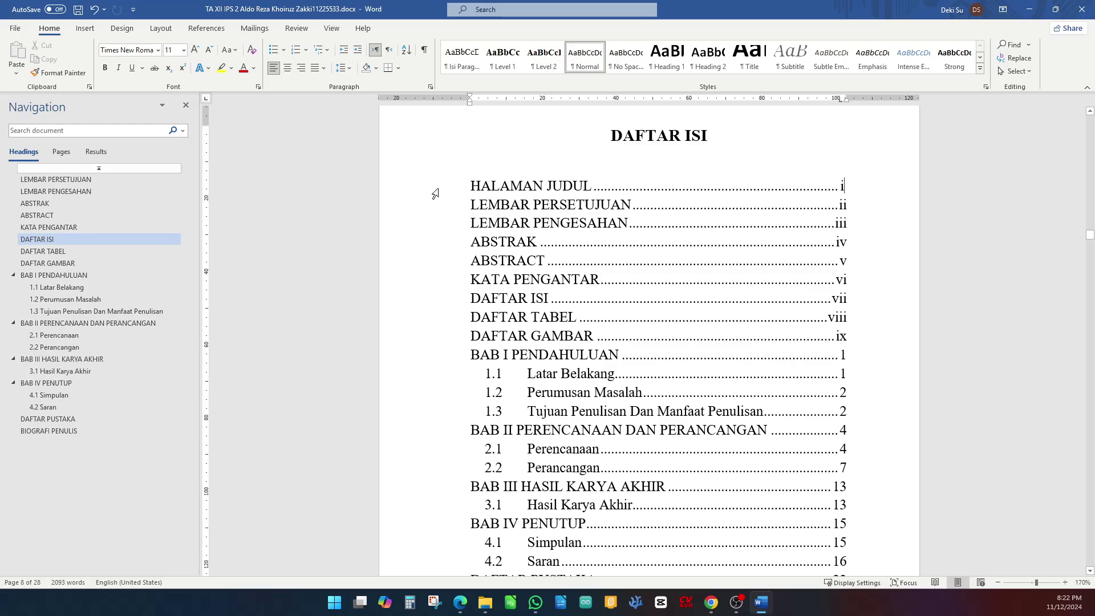
pyautogui.click(593, 161)
pyautogui.press('Delete')
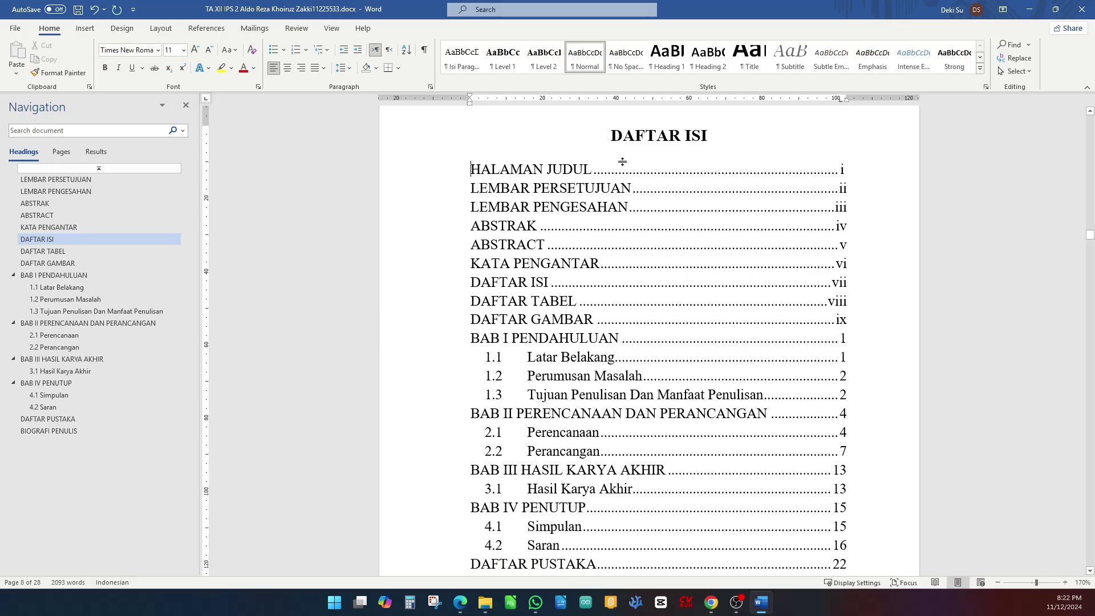
# - Examine the DAFTAR TABEL and DAFTAR GAMBAR lists, and the table and figure captions in BAB II
pyautogui.scroll(-10, 623, 161)
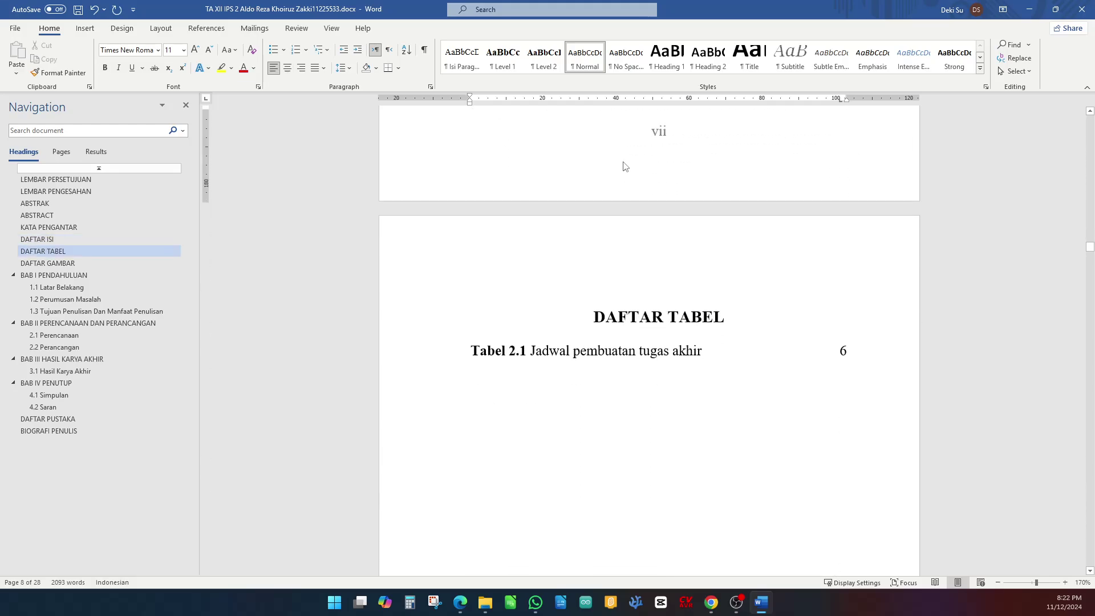
pyautogui.scroll(-2, 608, 193)
pyautogui.scroll(-20, 627, 197)
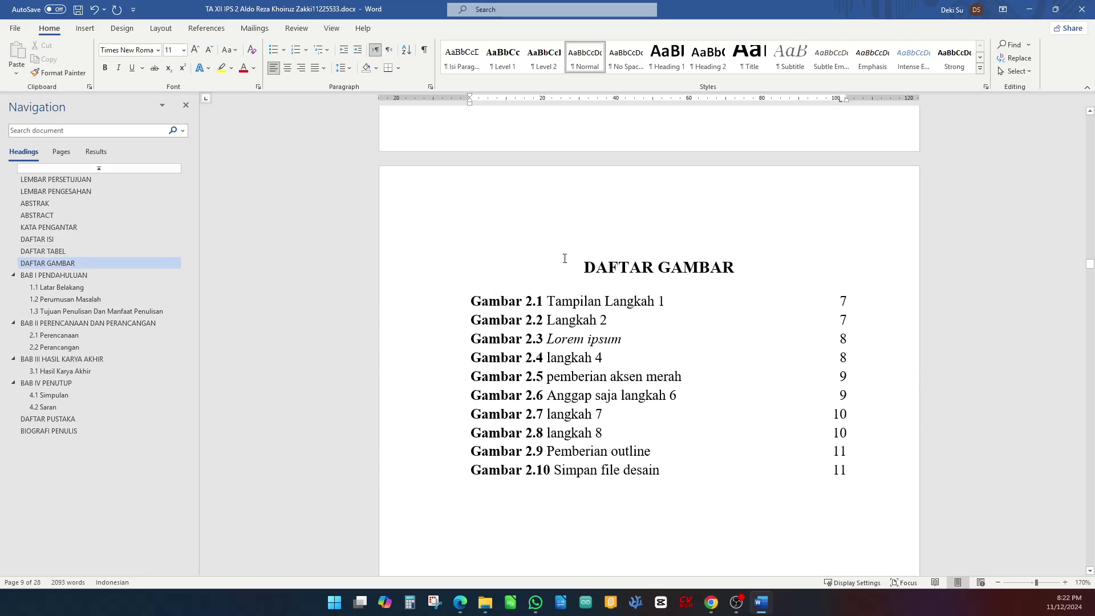
pyautogui.click(649, 308)
pyautogui.click(666, 302)
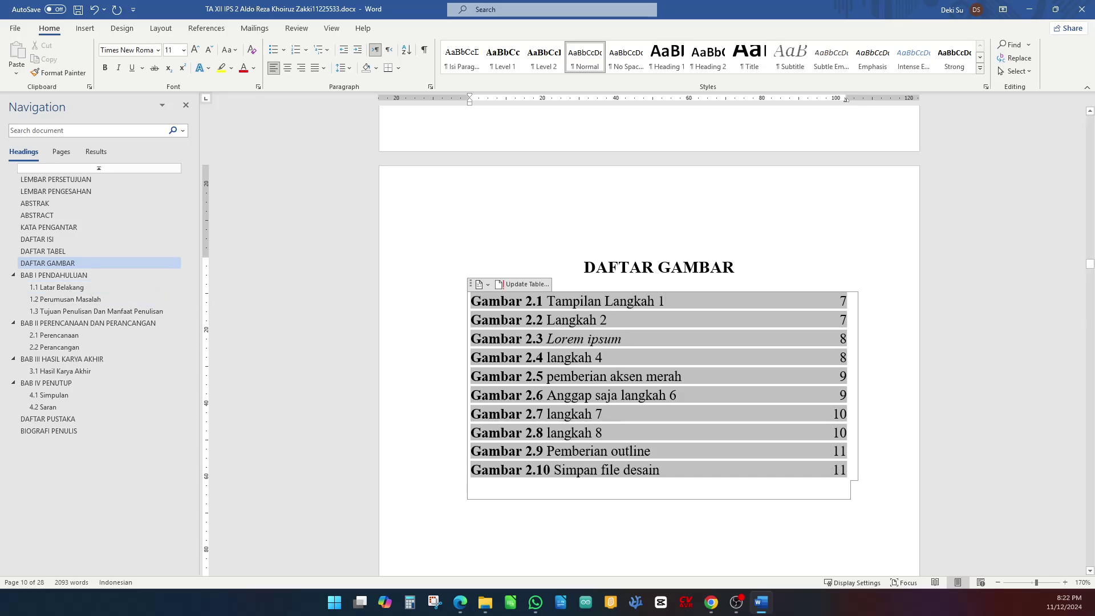
pyautogui.click(96, 323)
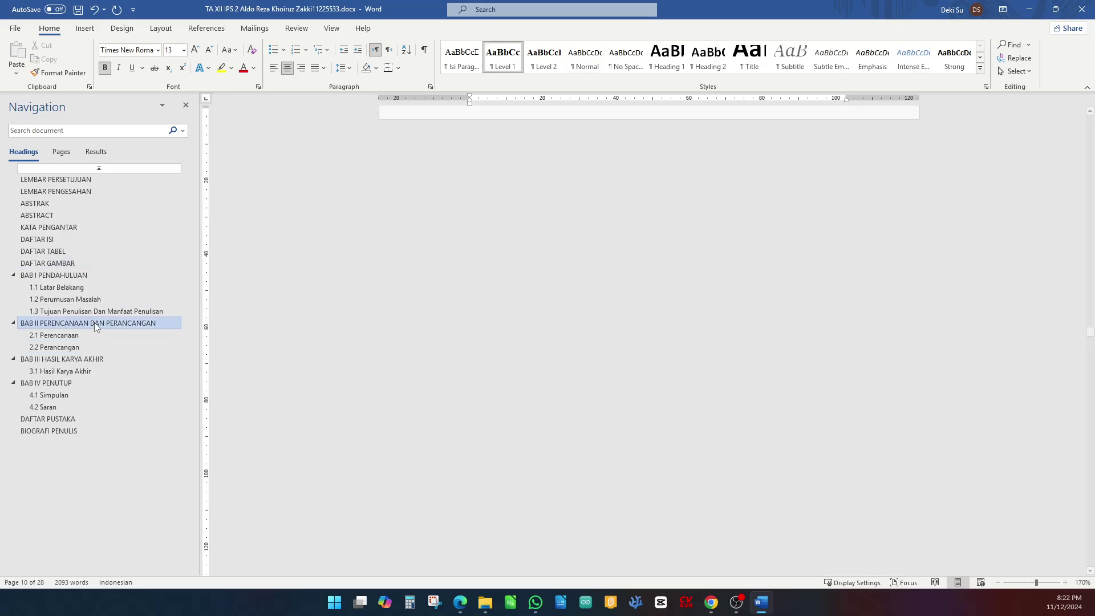
pyautogui.scroll(-10, 513, 327)
pyautogui.scroll(-15, 513, 327)
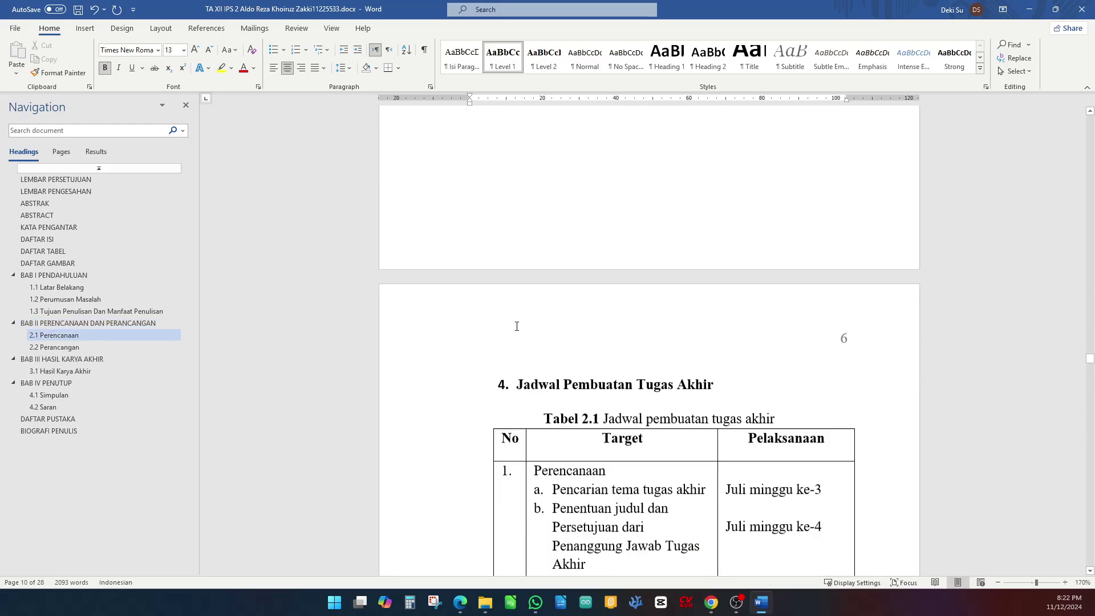
pyautogui.scroll(-3, 522, 319)
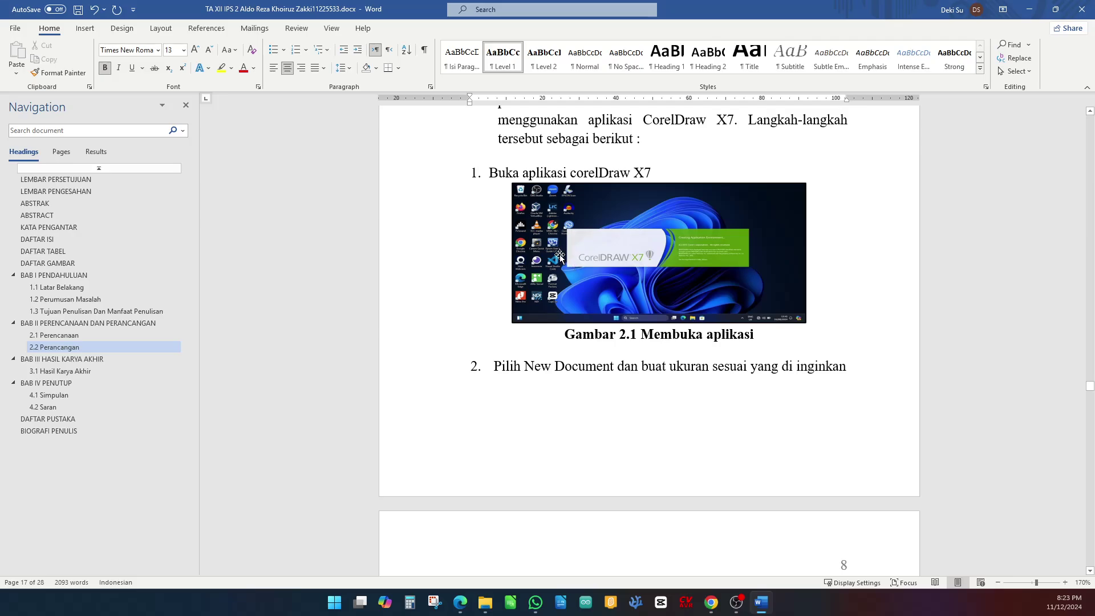
# - Insert a caption with the label Gambar below the CorelDRAW X7 start-up picture and complete its number as 2.1
pyautogui.click(623, 251)
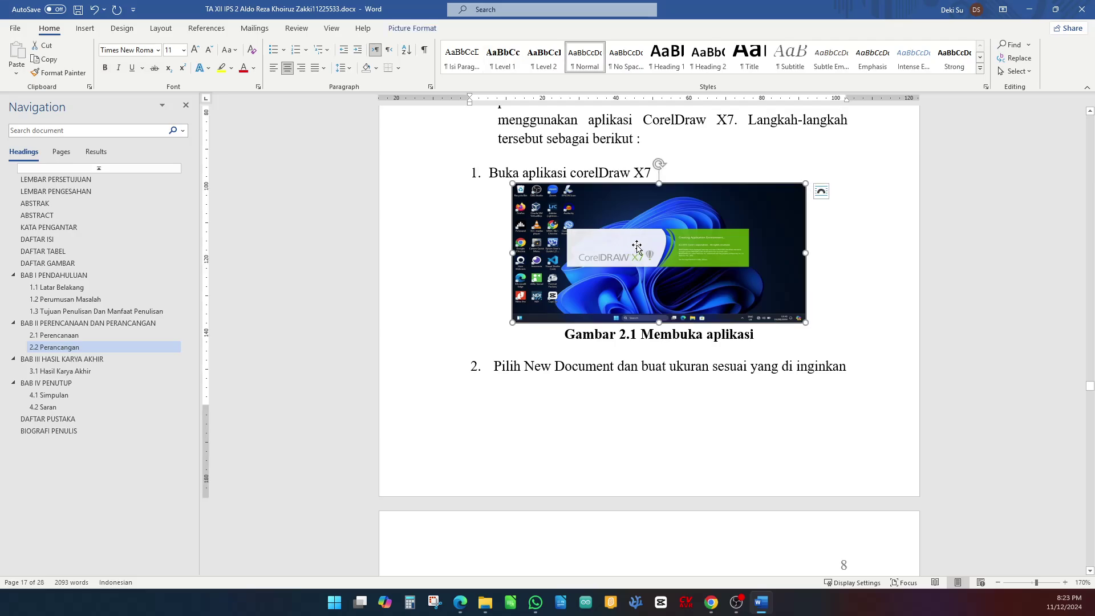
pyautogui.rightClick(637, 247)
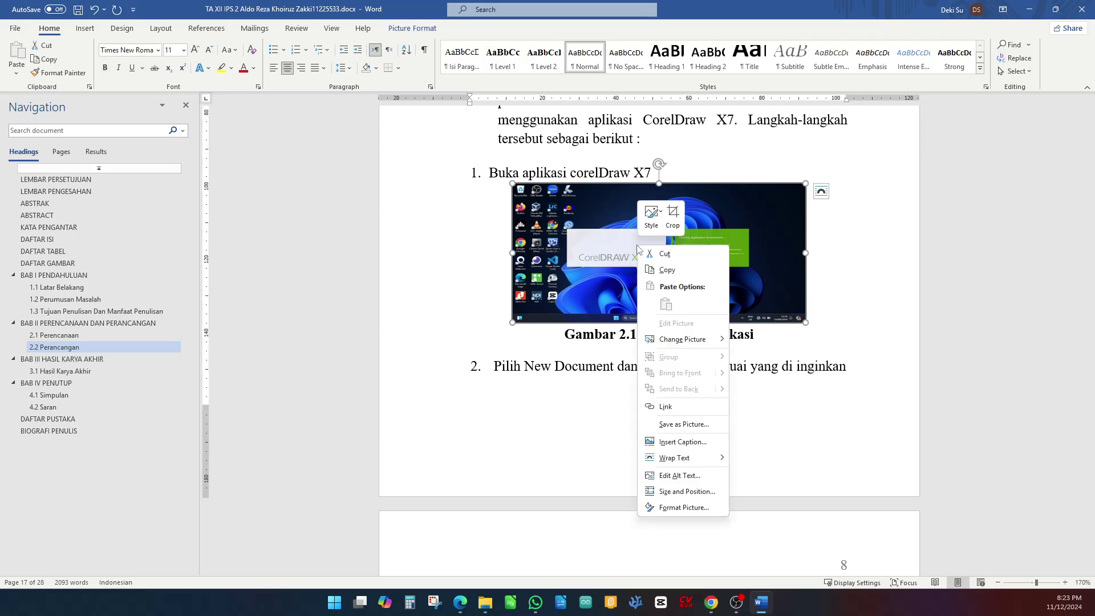
pyautogui.click(683, 443)
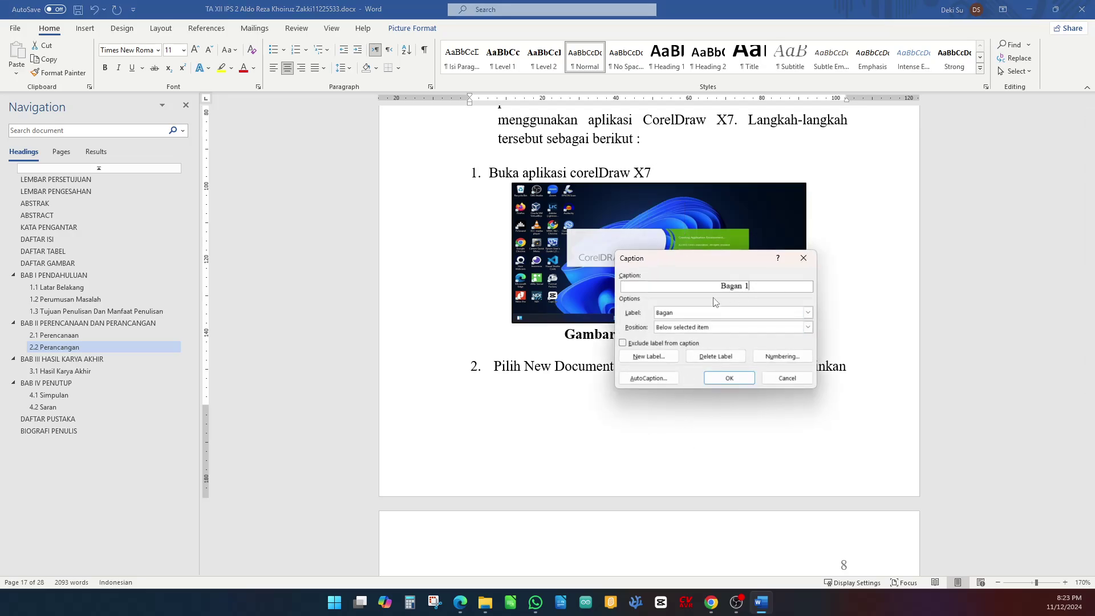
pyautogui.click(689, 315)
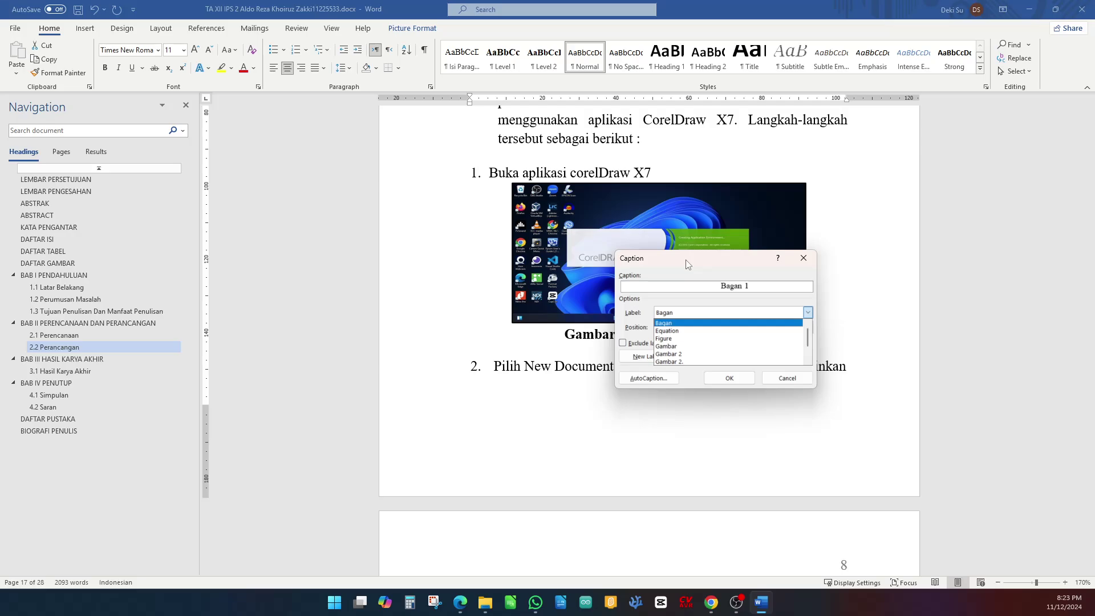
pyautogui.scroll(-3, 707, 336)
pyautogui.click(691, 324)
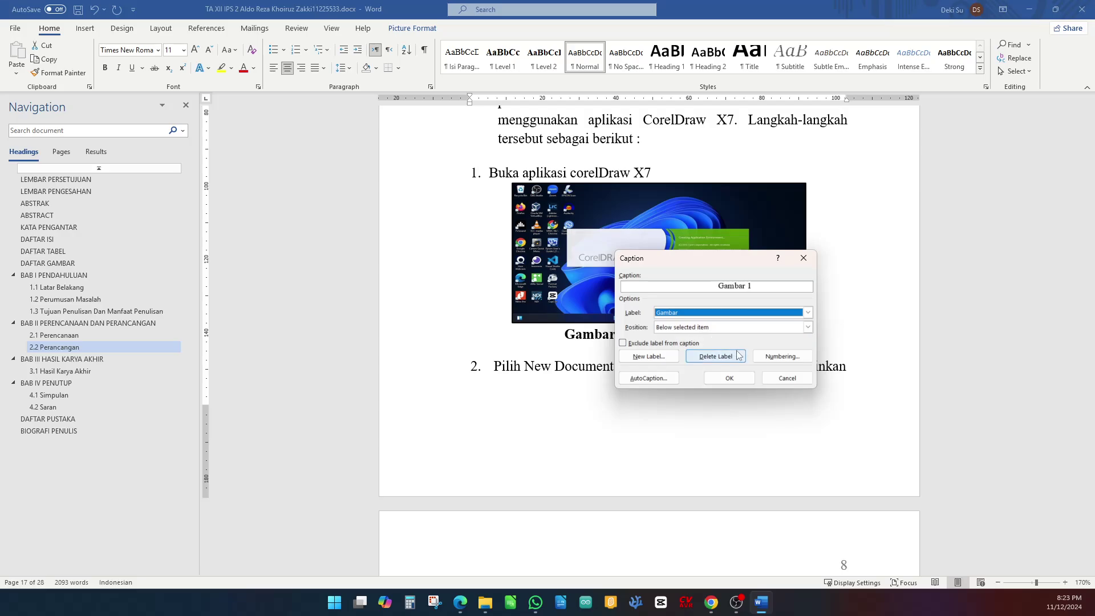
pyautogui.click(729, 380)
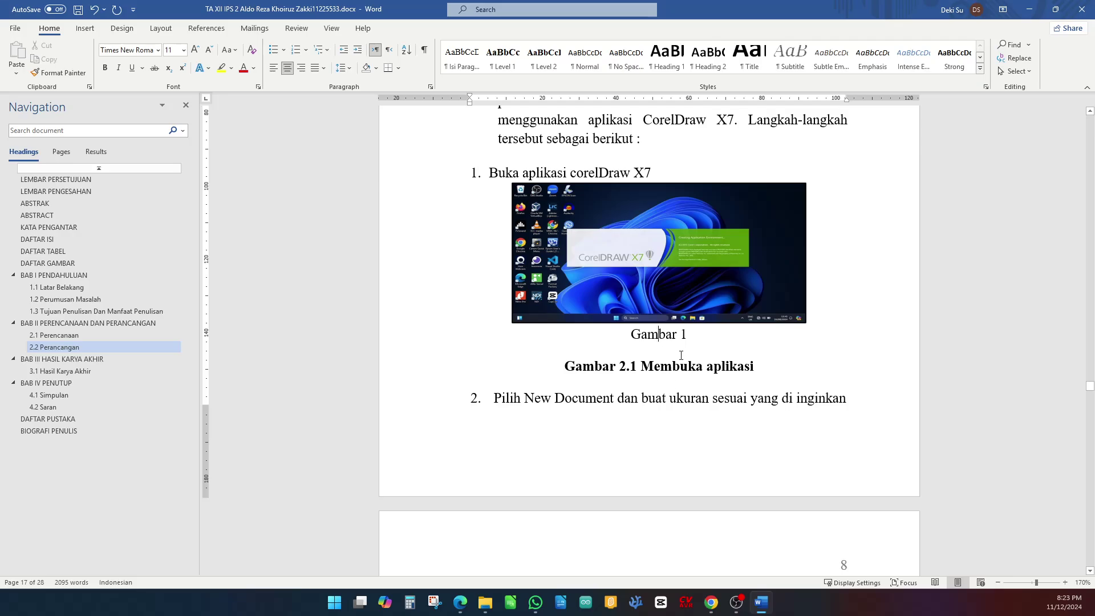
pyautogui.press('Left')
pyautogui.write('2.')
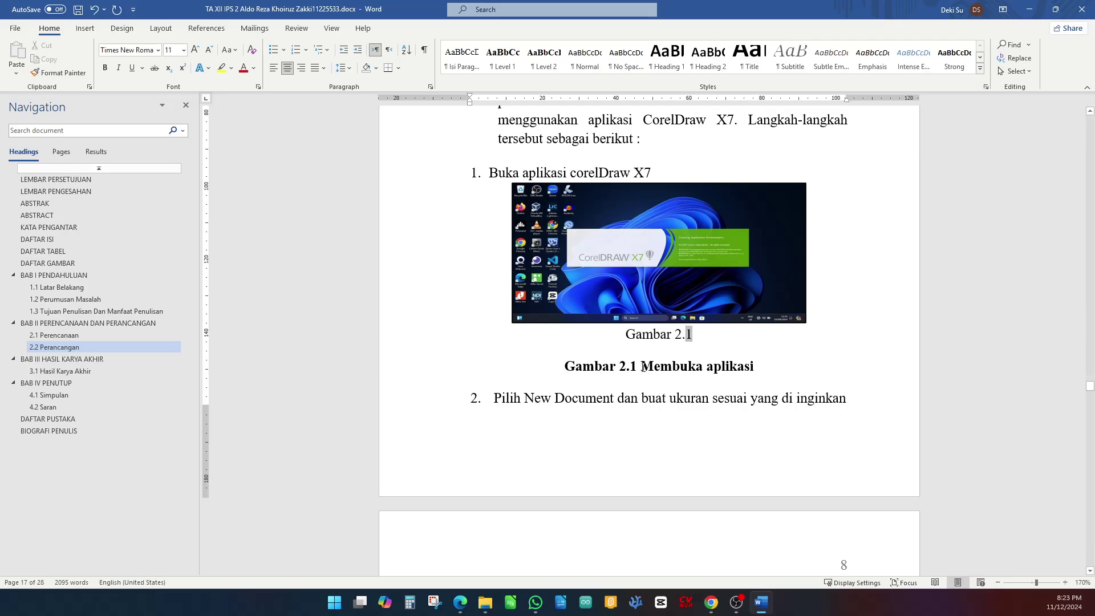
# - Move the text "Membuka aplikasi" from the old manual caption to the end of the new Gambar 2.1 caption
pyautogui.moveTo(641, 366); pyautogui.dragTo(744, 366)
pyautogui.hotkey('ctrl', 'c')
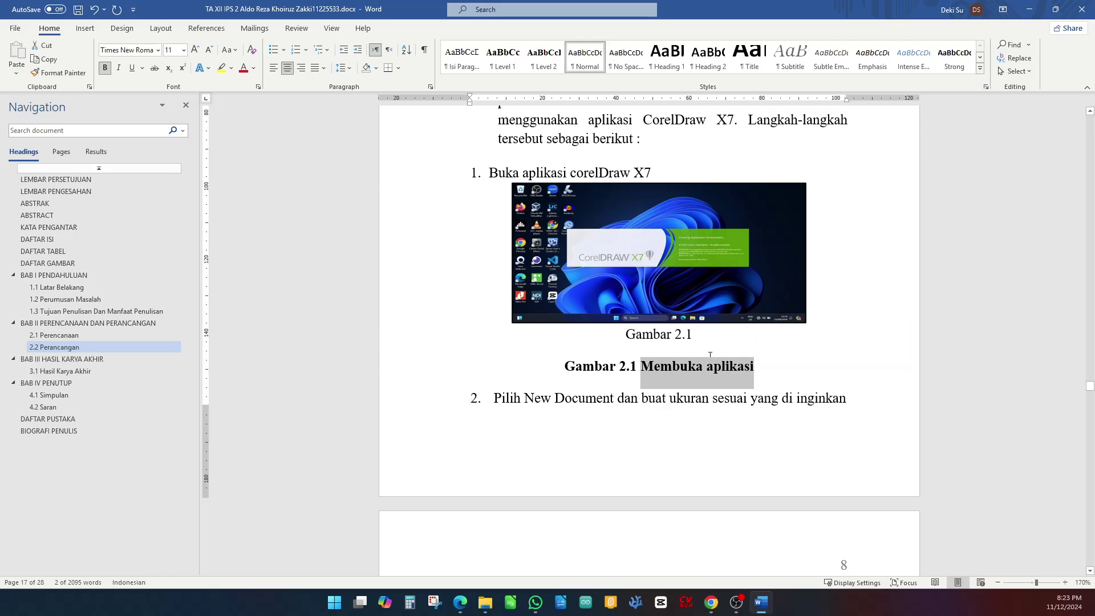
pyautogui.press('BackSpace')
pyautogui.click(696, 324)
pyautogui.click(695, 333)
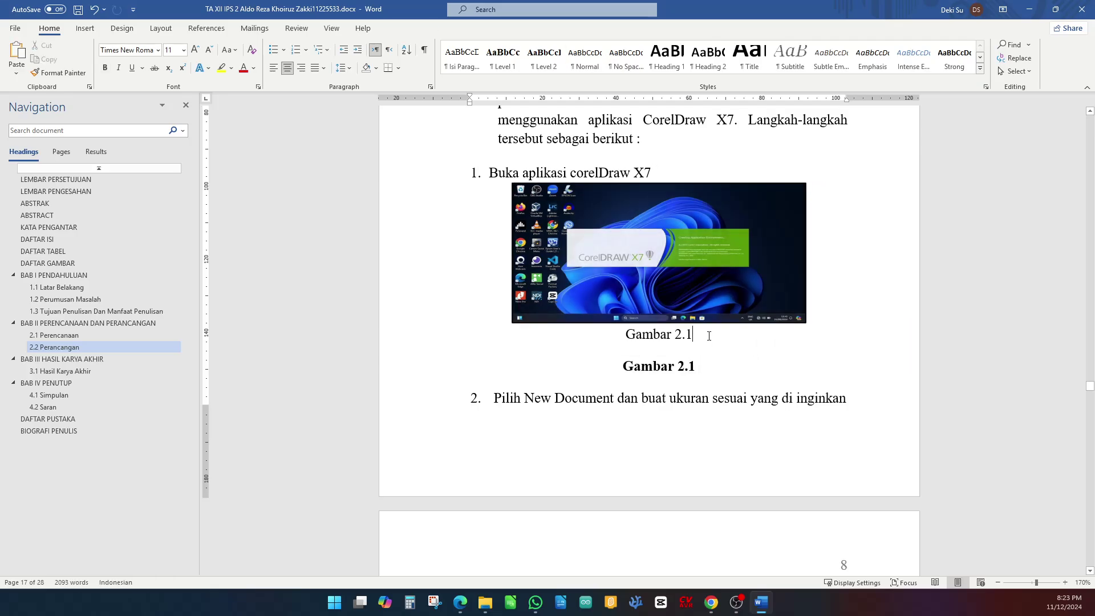
pyautogui.hotkey('ctrl', 'v')
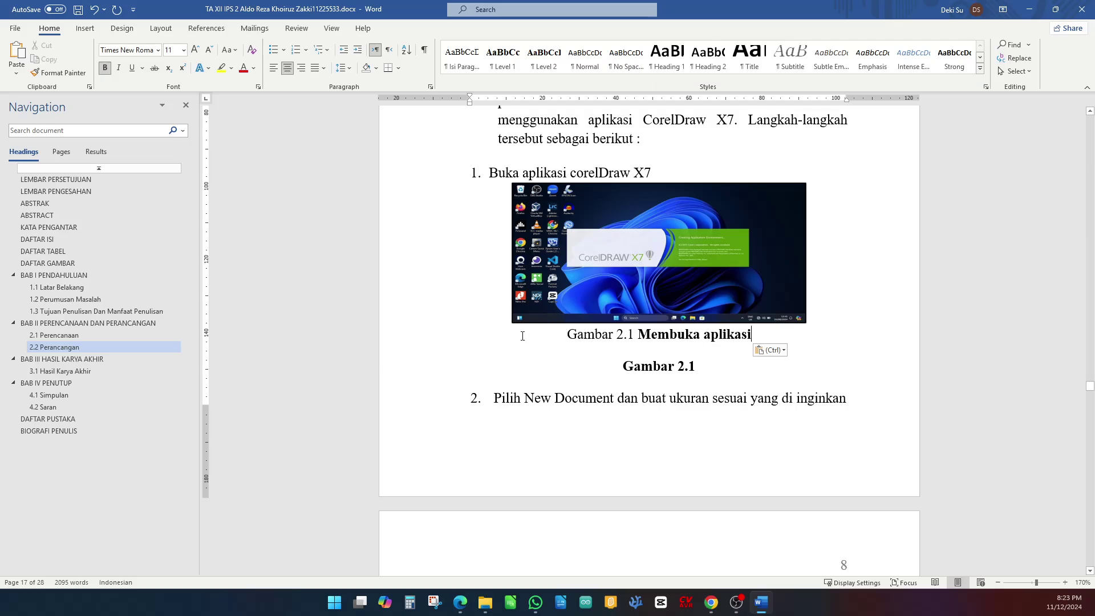
# - Make only the label "Gambar 2.1" bold in the new caption and delete the leftover old Gambar 2.1 line
pyautogui.click(436, 336)
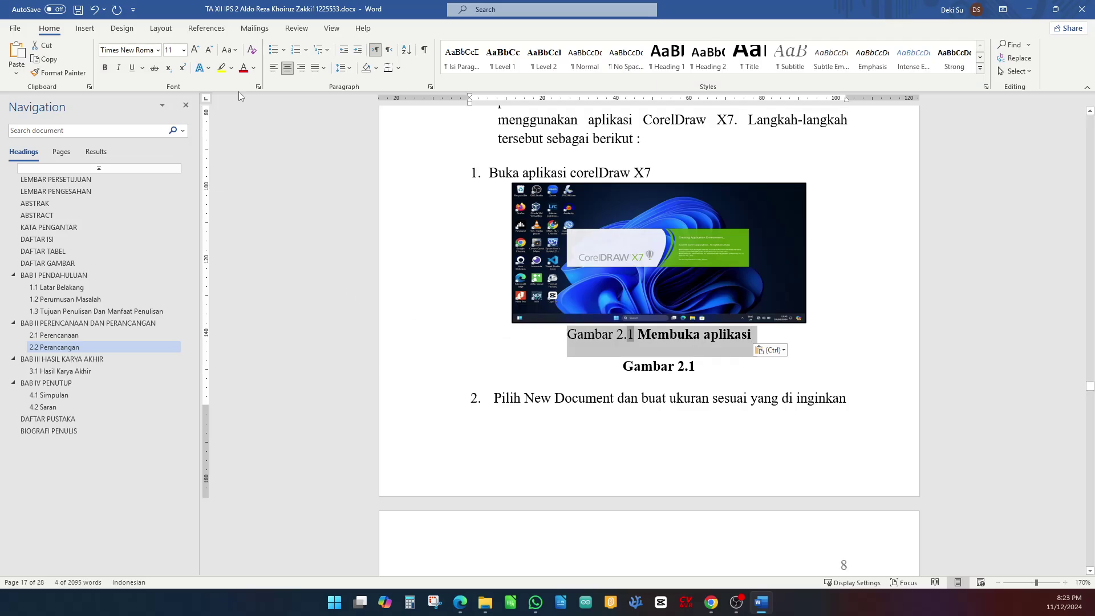
pyautogui.hotkey('ctrl', 'b')
pyautogui.hotkey('ctrl', 'b')
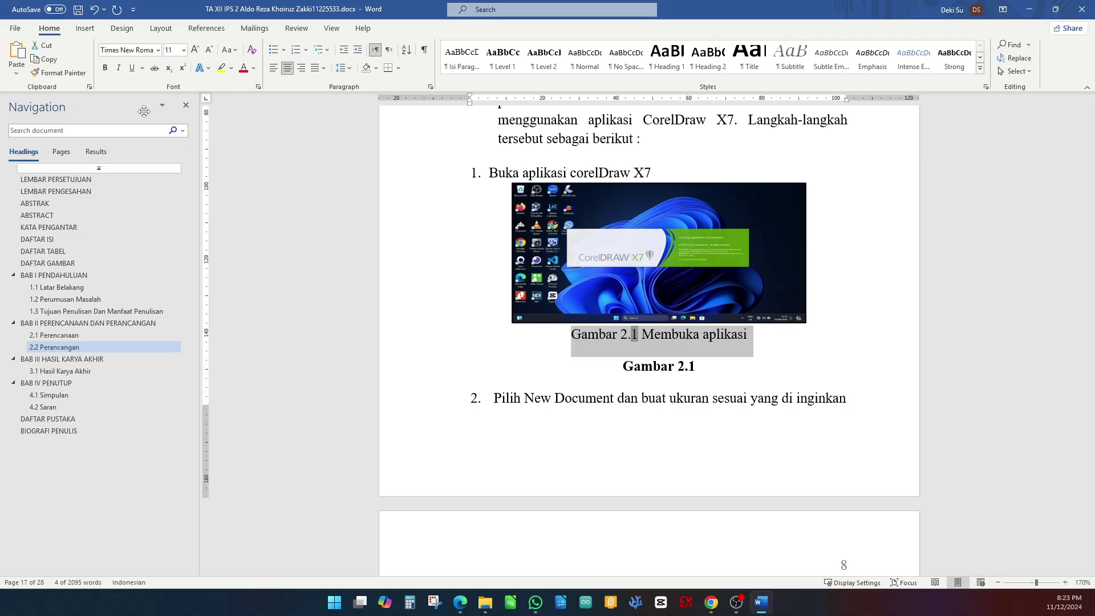
pyautogui.click(642, 334)
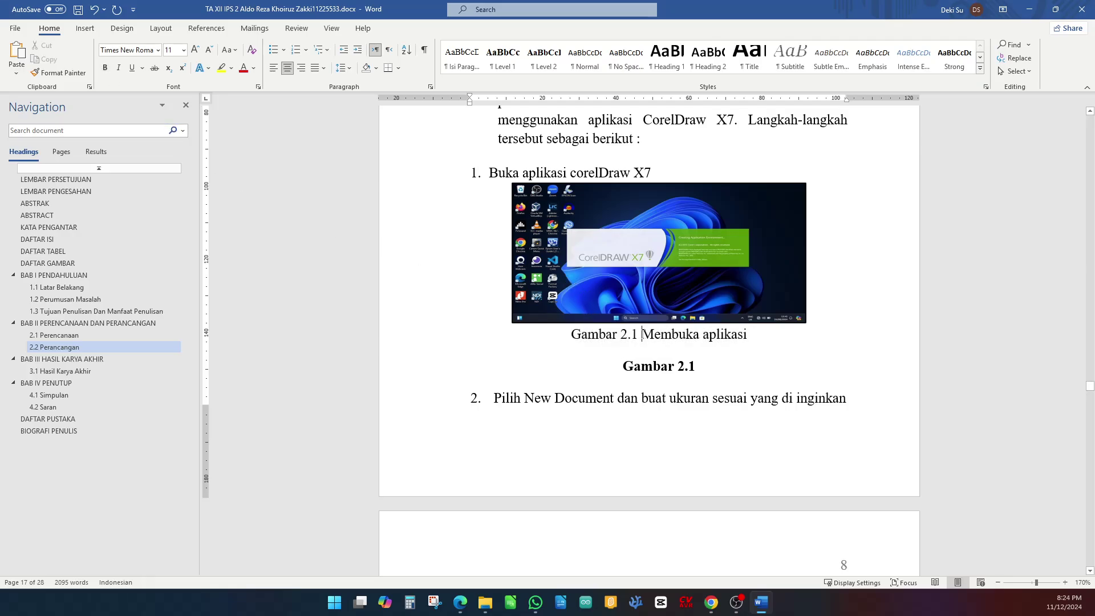
pyautogui.moveTo(641, 334); pyautogui.dragTo(549, 344)
pyautogui.hotkey('ctrl', 'b')
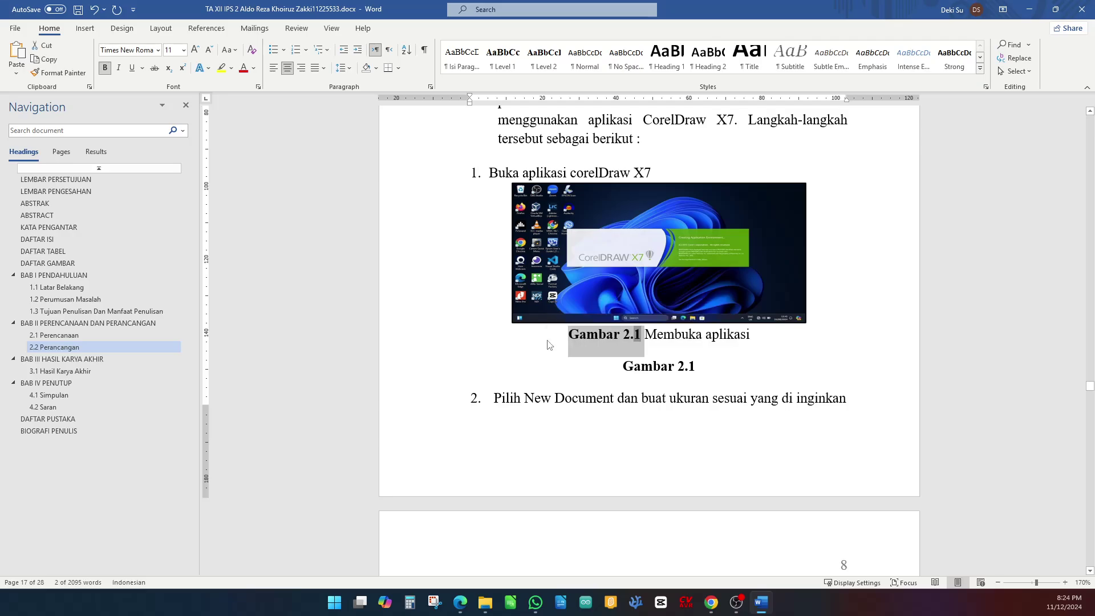
pyautogui.press('Right')
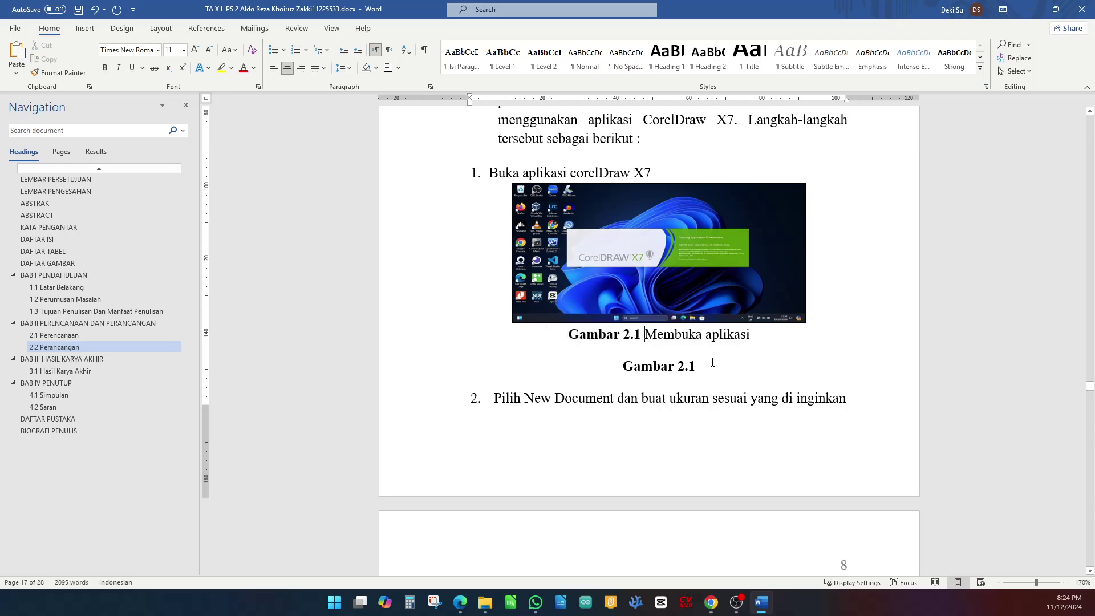
pyautogui.moveTo(712, 362); pyautogui.dragTo(541, 361)
pyautogui.press('BackSpace')
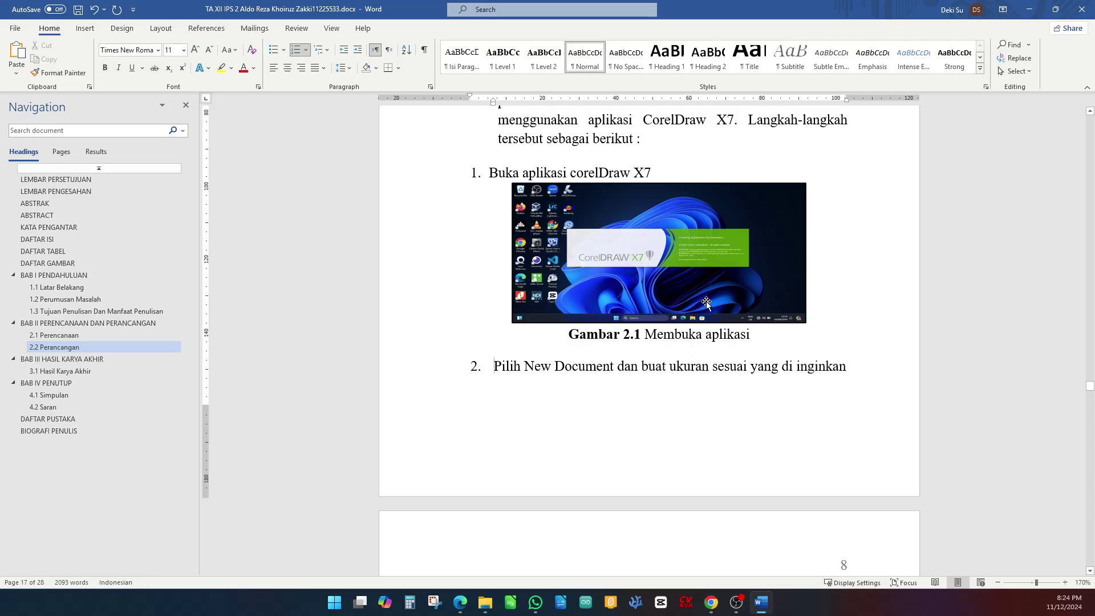
# - Add an empty line below the Gambar 2.1 caption to push list item 2 onto the page with its picture
pyautogui.scroll(-1, 677, 297)
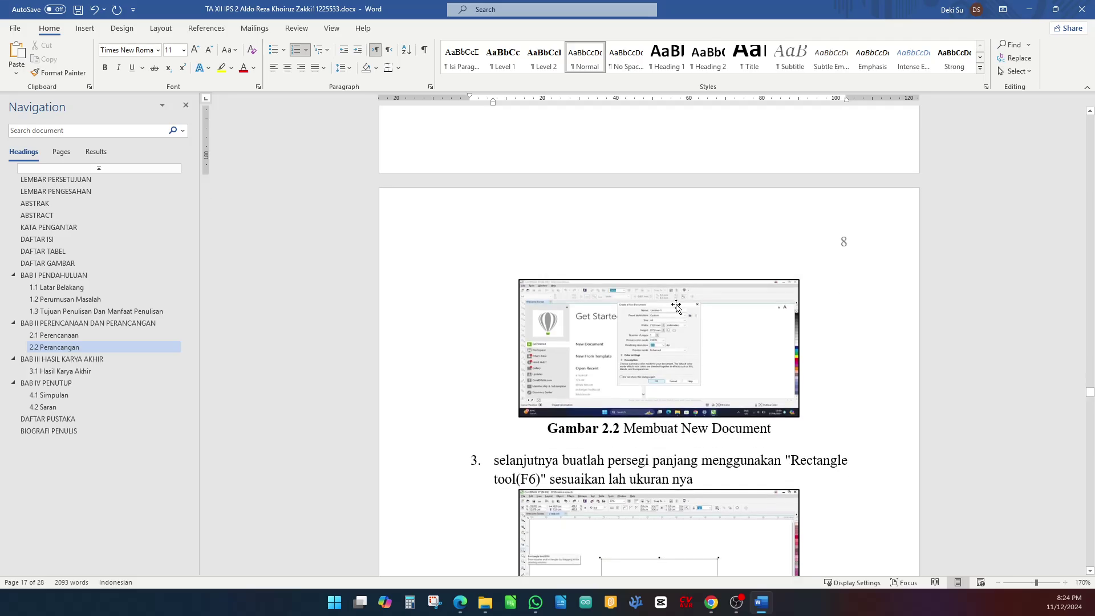
pyautogui.scroll(4, 664, 308)
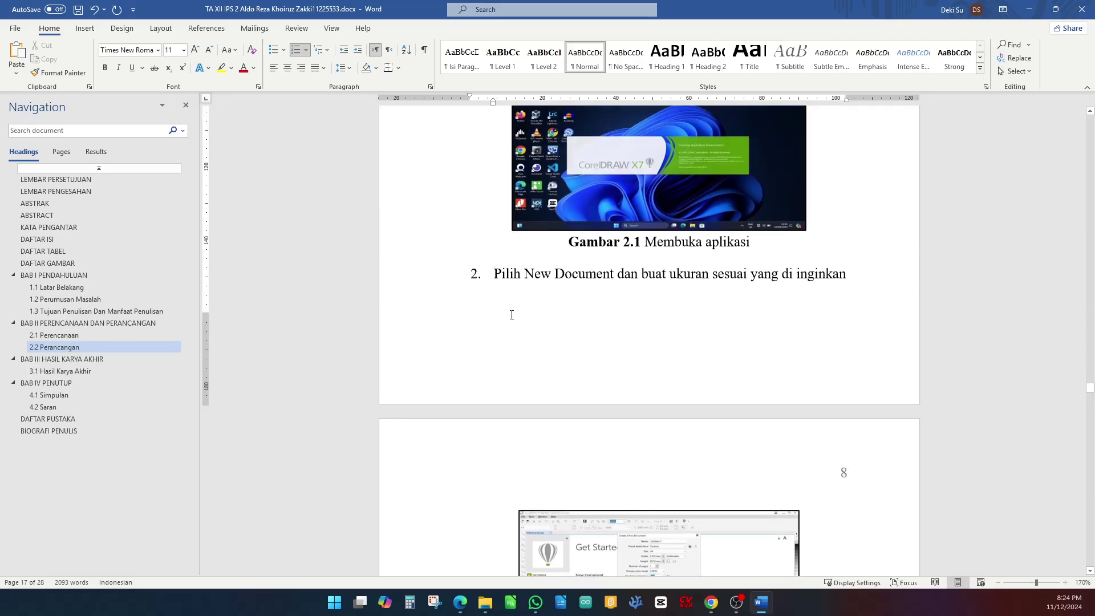
pyautogui.press('Return')
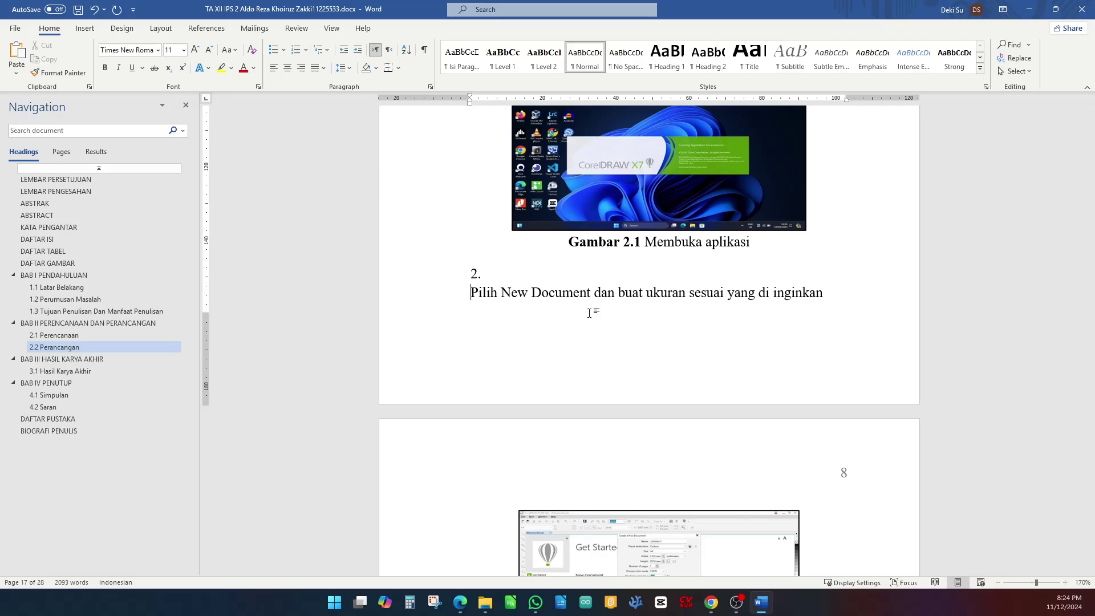
pyautogui.hotkey('ctrl', 'z')
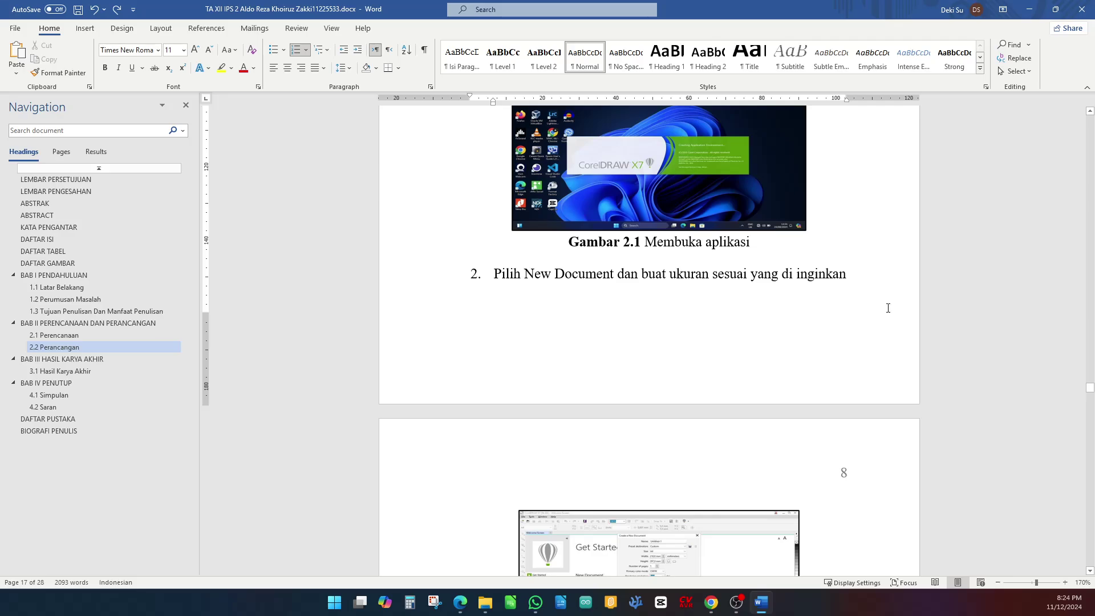
pyautogui.click(808, 262)
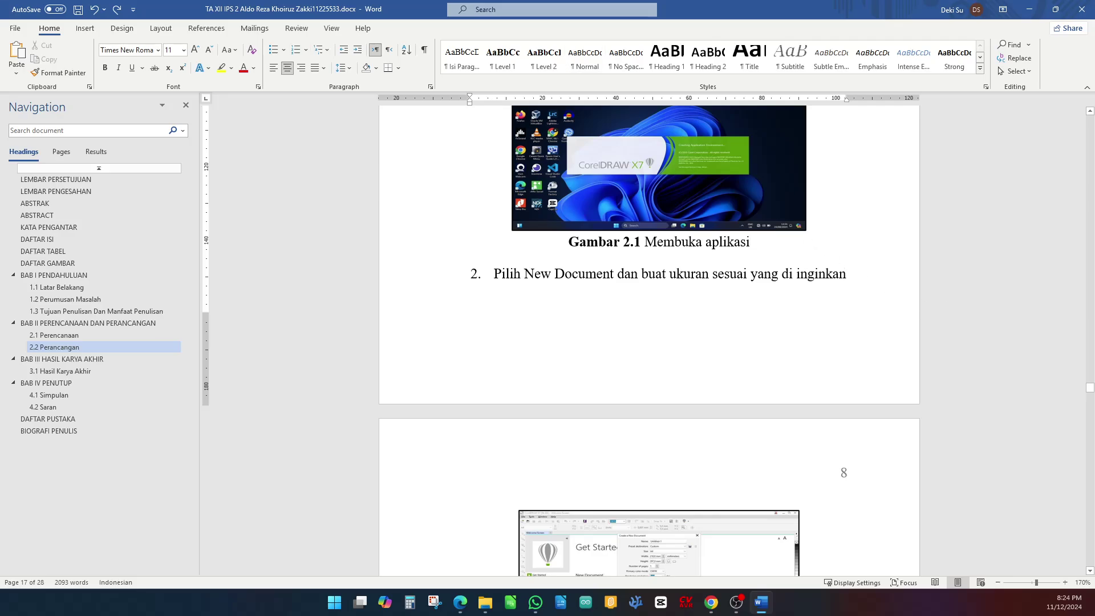
pyautogui.press('Return')
pyautogui.scroll(-3, 696, 373)
# - Insert a caption with the label Gambar below the New Document picture of list item 2
pyautogui.click(696, 374)
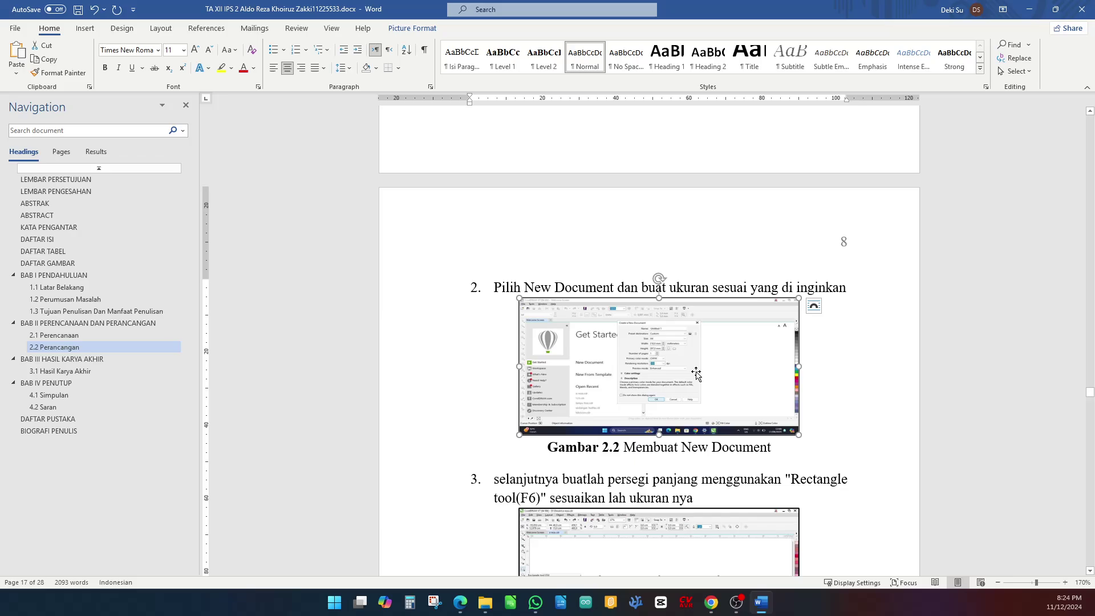
pyautogui.rightClick(695, 373)
pyautogui.click(738, 292)
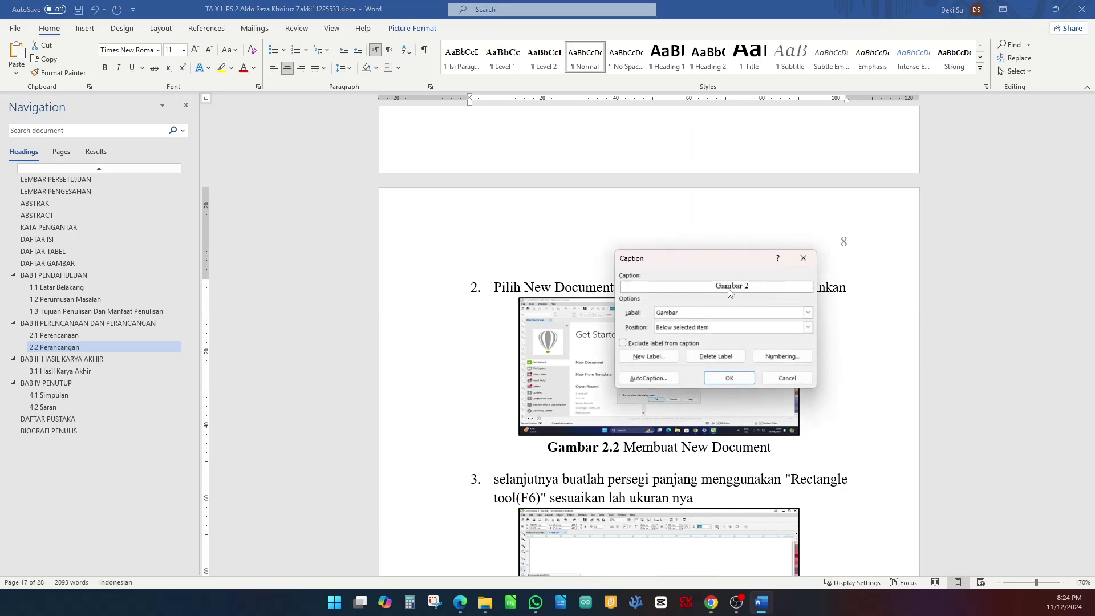
pyautogui.click(730, 378)
pyautogui.scroll(-1, 613, 448)
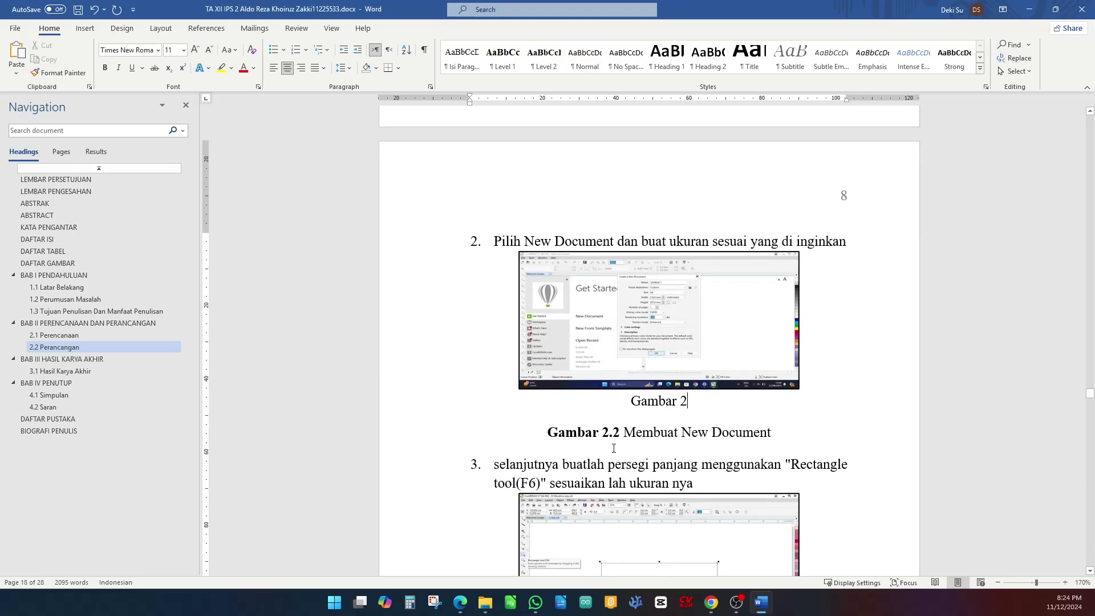
# - Move the text "Membuat New Document" from the old caption to the new one and complete its number as 2.2
pyautogui.click(609, 457)
pyautogui.moveTo(623, 431); pyautogui.dragTo(707, 402)
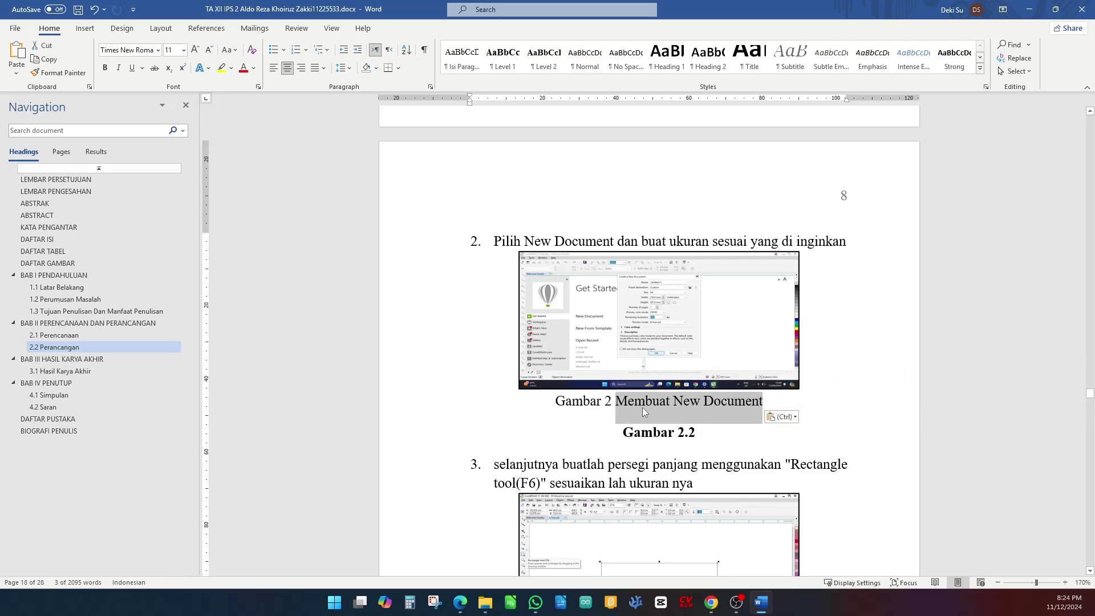
pyautogui.click(604, 401)
pyautogui.write('2')
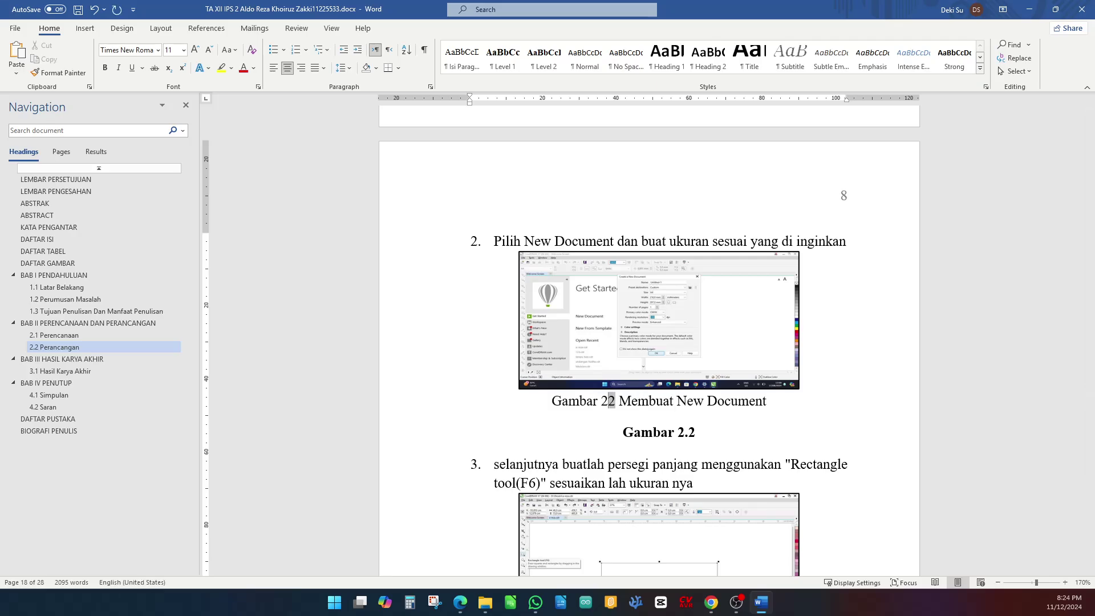
pyautogui.write('.')
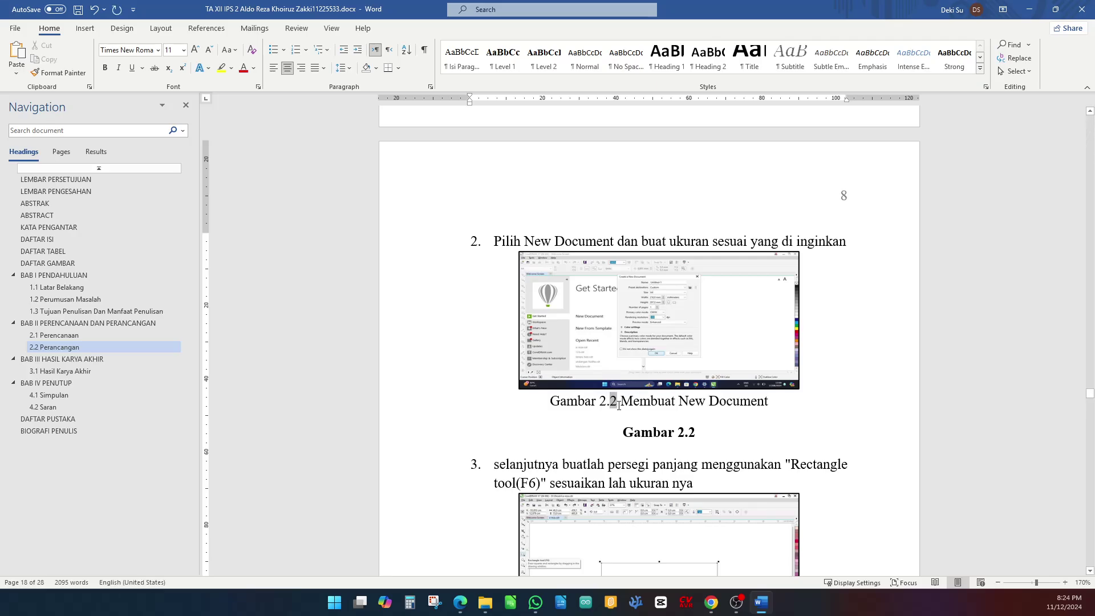
# - Make the label "Gambar 2.2" bold in the new caption and delete the leftover old Gambar 2.2 line
pyautogui.moveTo(619, 405); pyautogui.dragTo(539, 405)
pyautogui.hotkey('ctrl', 'b')
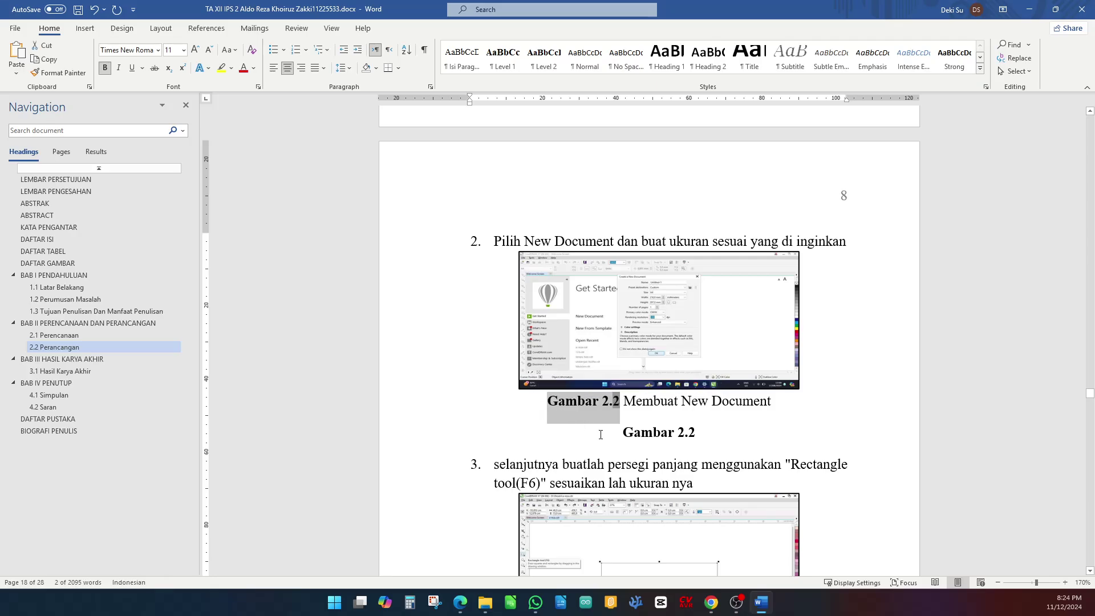
pyautogui.click(423, 442)
pyautogui.press('Delete')
pyautogui.scroll(-5, 473, 393)
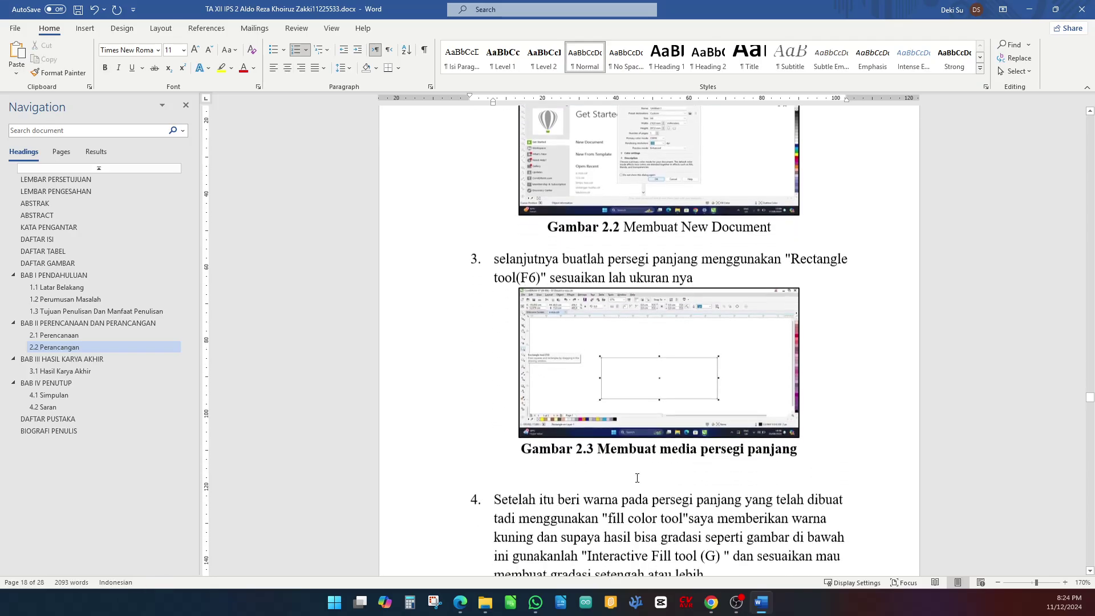
# - Capitalize the first letter of list item 3 so that it starts with "Selanjutnya"
pyautogui.scroll(4, 521, 344)
pyautogui.write('S')
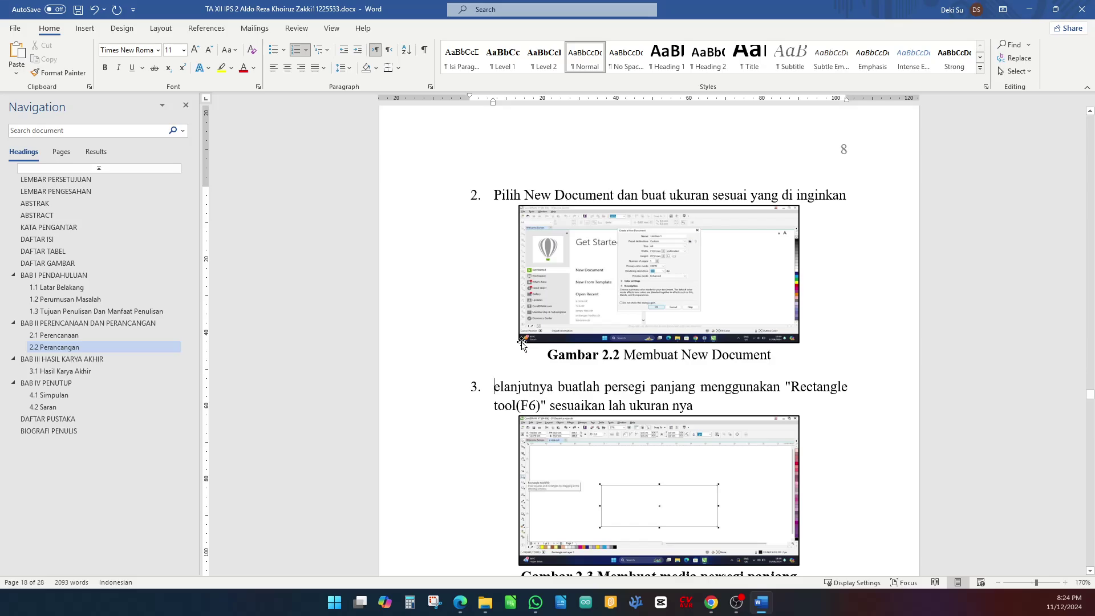
pyautogui.press('Delete')
# - Insert a caption with the label Gambar below the rectangle picture of list item 3
pyautogui.scroll(-3, 593, 390)
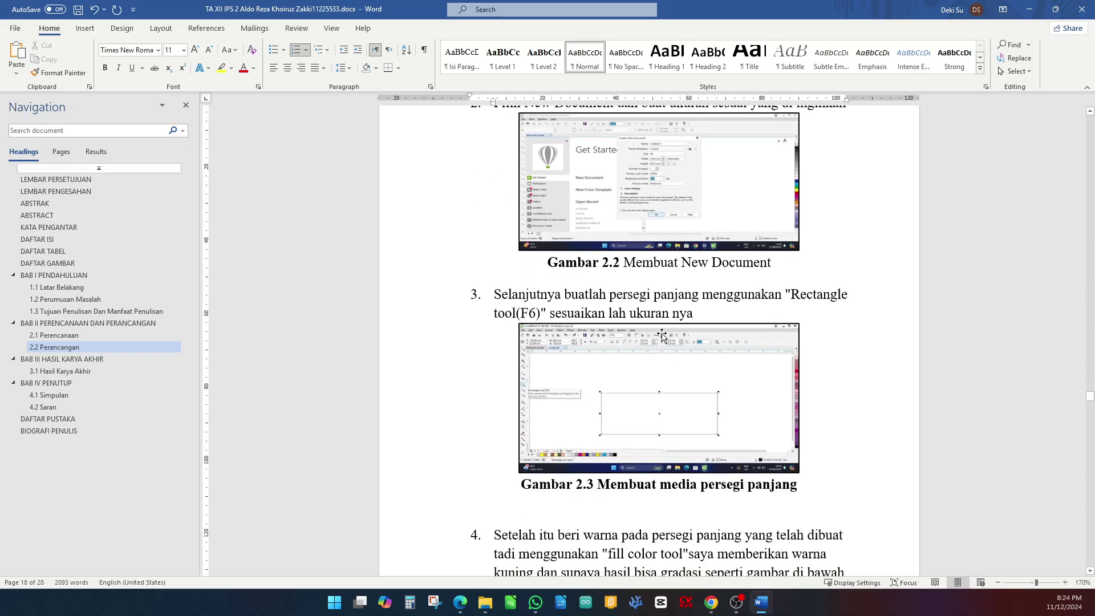
pyautogui.scroll(-3, 616, 338)
pyautogui.rightClick(640, 349)
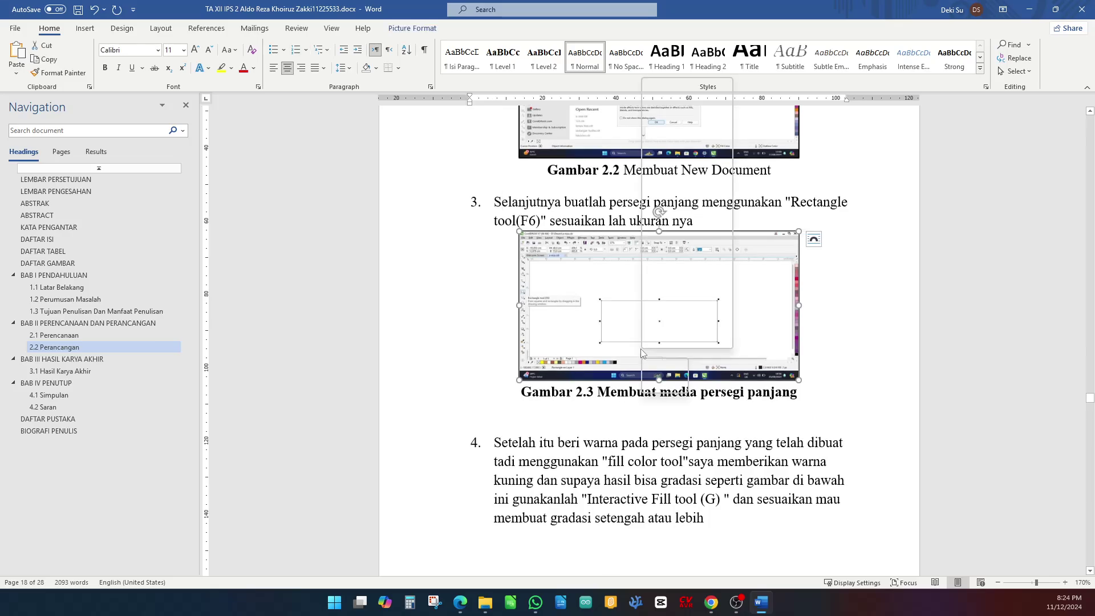
pyautogui.click(684, 274)
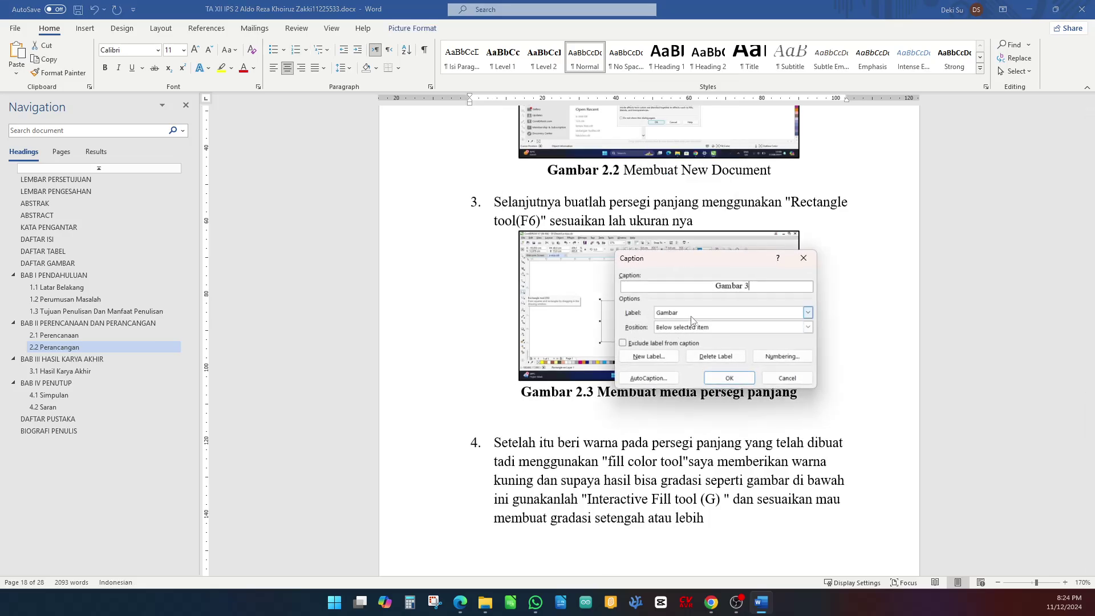
pyautogui.click(729, 378)
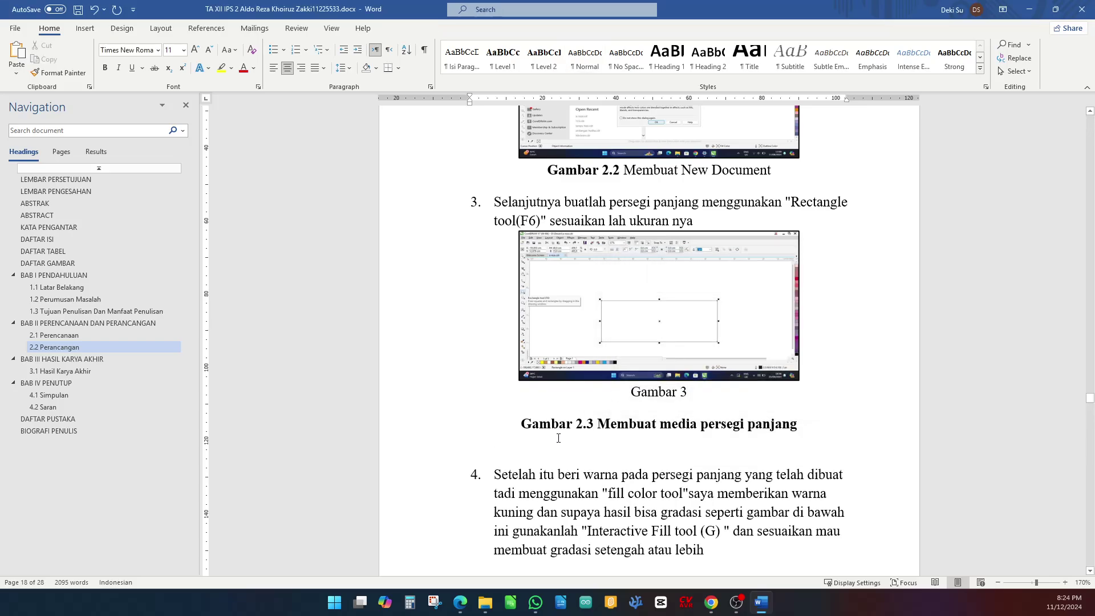
# - Move the text "Membuat media persegi panjang" from the old Gambar 2.3 line into the new caption
pyautogui.click(630, 444)
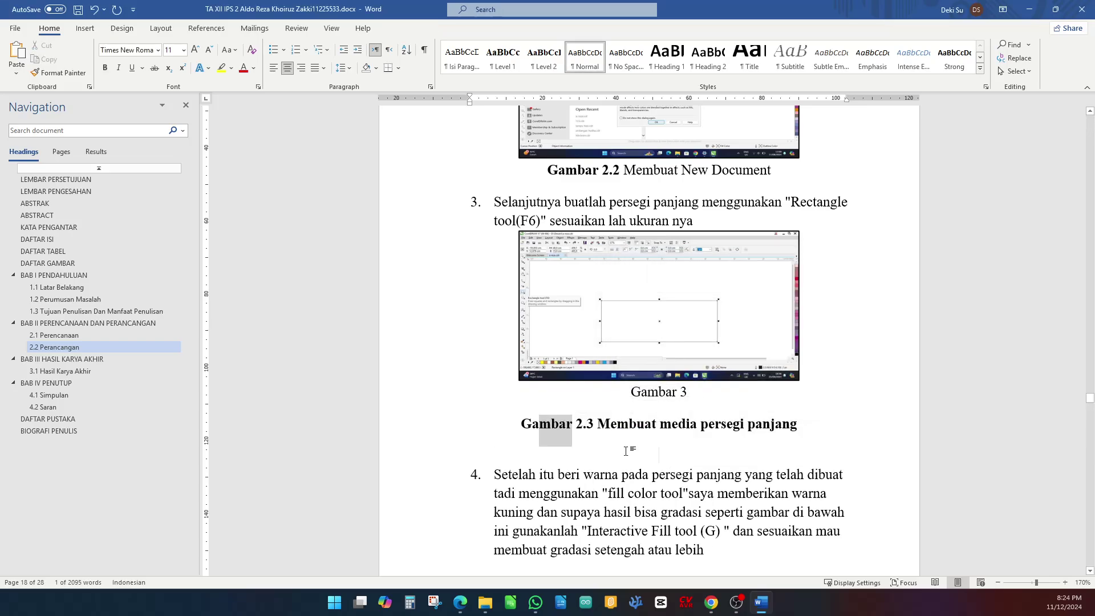
pyautogui.hotkey('ctrl', 'shift', 'Right')
pyautogui.hotkey('ctrl', 'shift', 'Right')
pyautogui.hotkey('ctrl', 'shift', 'Right')
pyautogui.hotkey('ctrl', 'shift', 'Right')
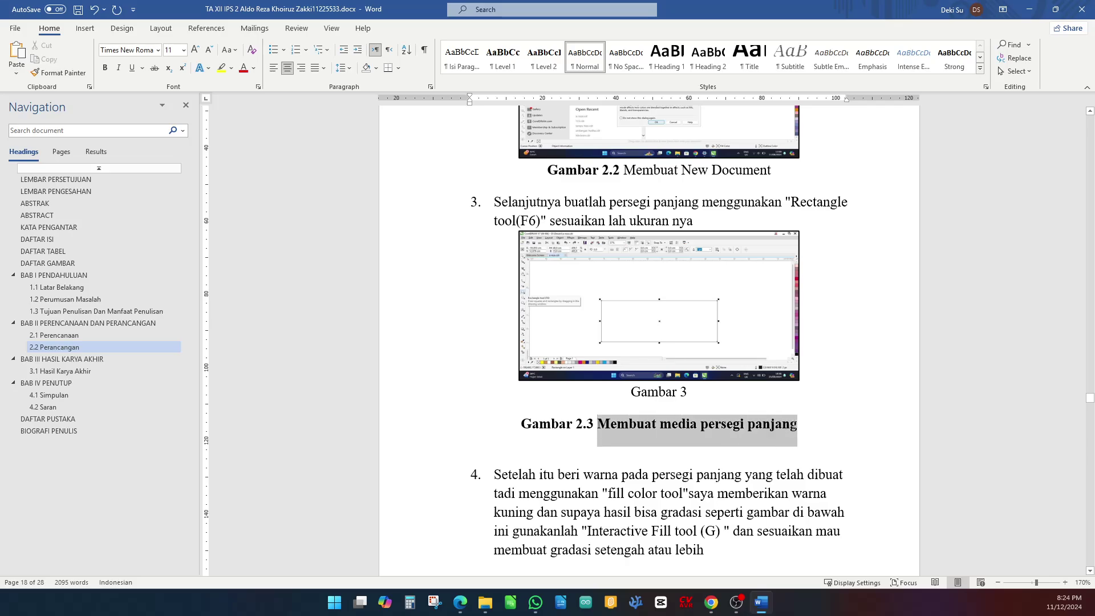
pyautogui.moveTo(731, 429); pyautogui.dragTo(688, 392)
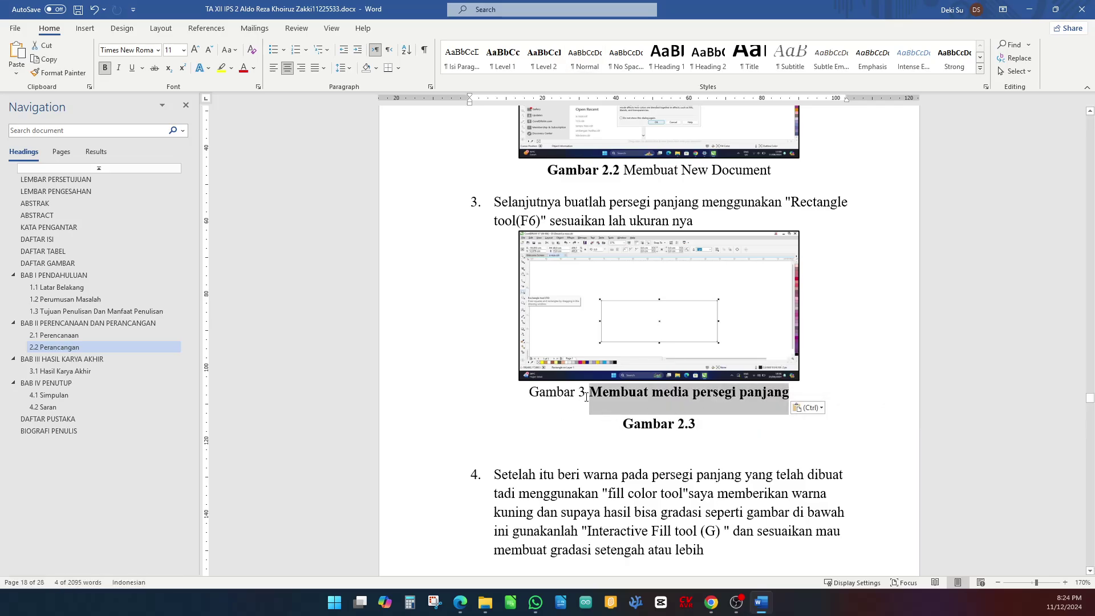
# - Remove the bold formatting from the whole new caption of list item 3 and complete its number as 2.3
pyautogui.click(413, 398)
pyautogui.hotkey('ctrl', 'b')
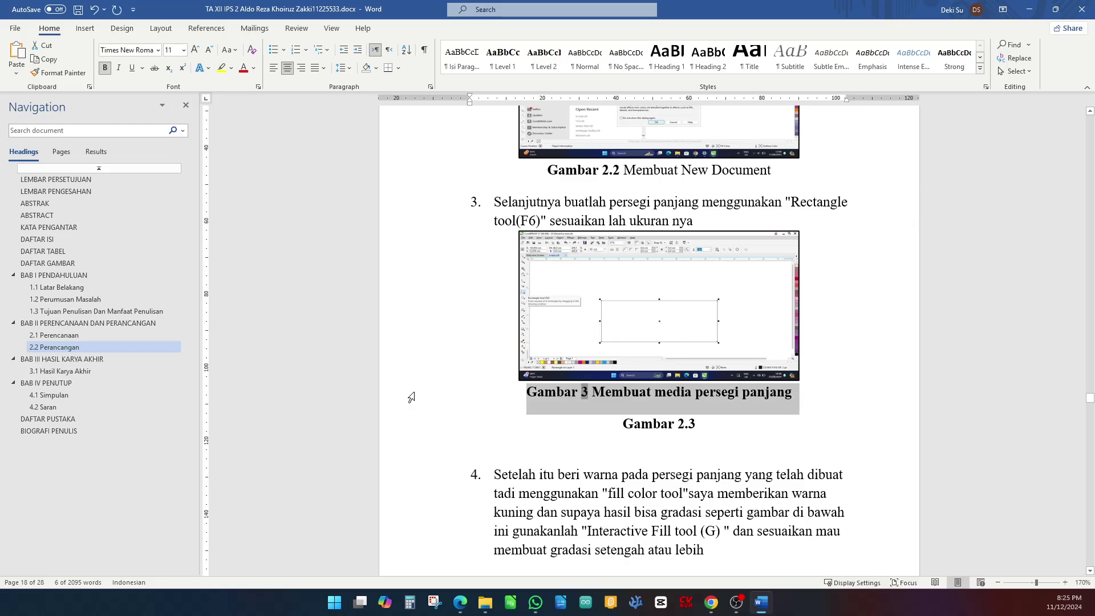
pyautogui.hotkey('ctrl', 'b')
pyautogui.click(614, 394)
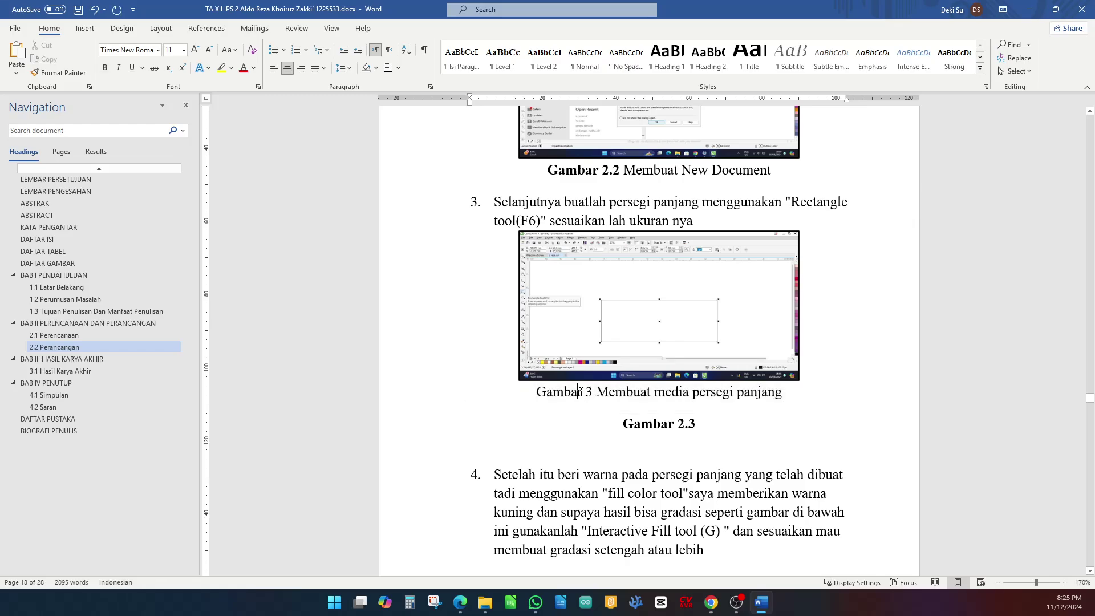
pyautogui.write('2.')
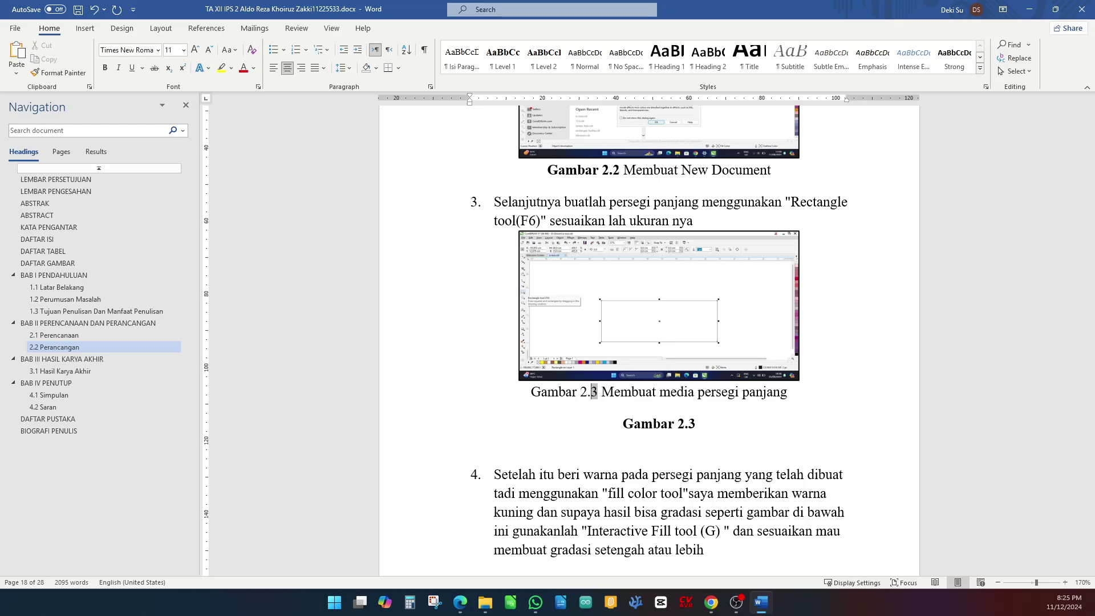
# - Make the label "Gambar 2.3" bold in the new caption and delete the leftover old Gambar 2.3 line
pyautogui.moveTo(533, 390); pyautogui.dragTo(599, 392)
pyautogui.hotkey('ctrl', 'b')
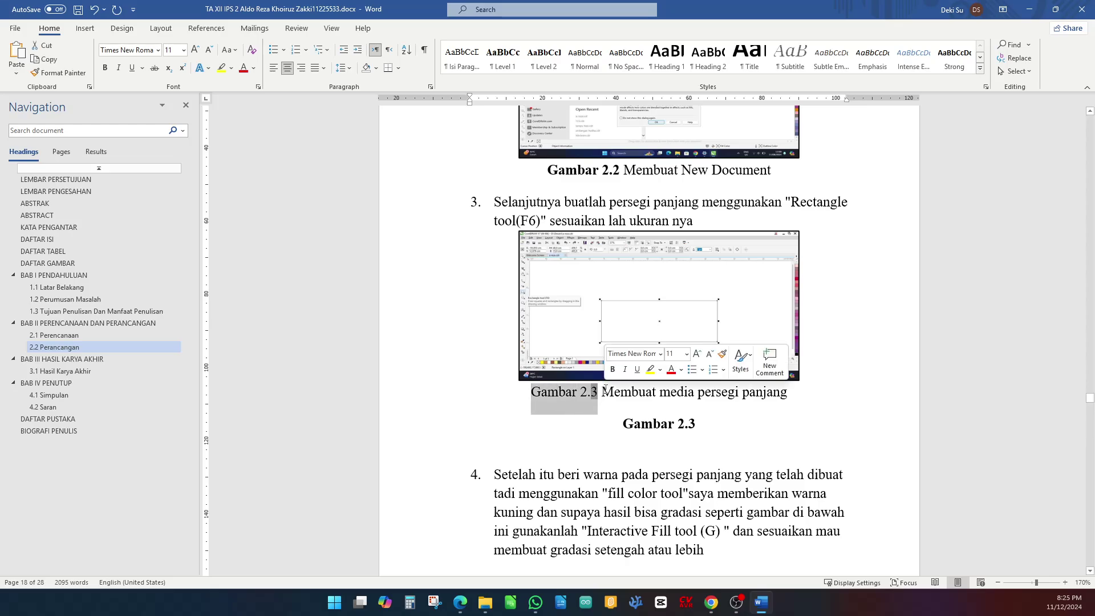
pyautogui.moveTo(706, 429); pyautogui.dragTo(537, 430)
pyautogui.press('Delete')
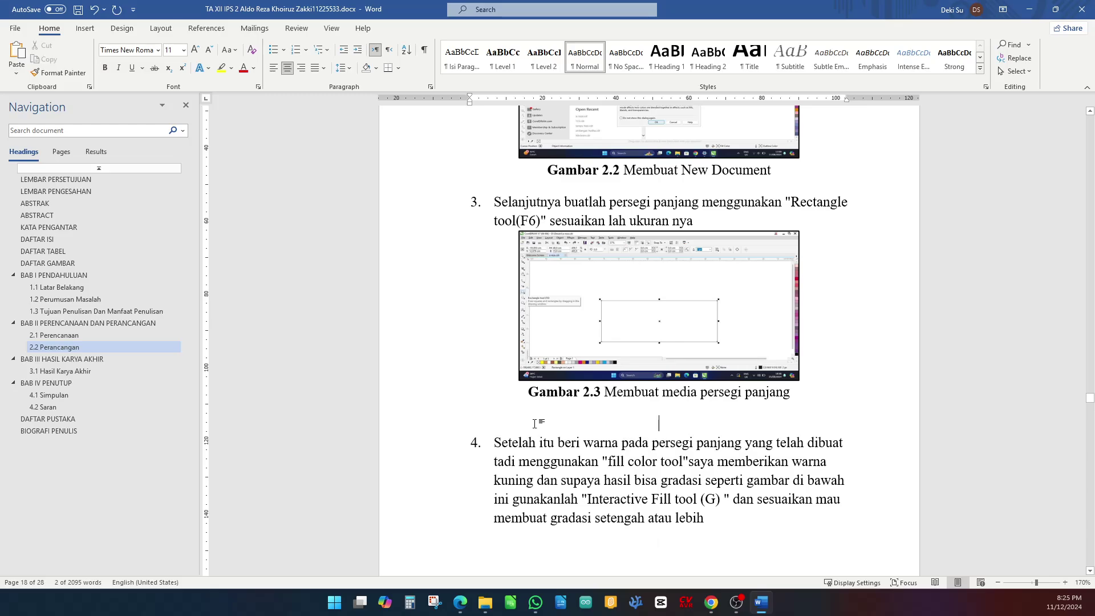
pyautogui.press('Delete')
# - Insert a caption with the label Gambar below the yellow gradient picture of list item 4
pyautogui.scroll(-3, 634, 470)
pyautogui.scroll(-5, 634, 470)
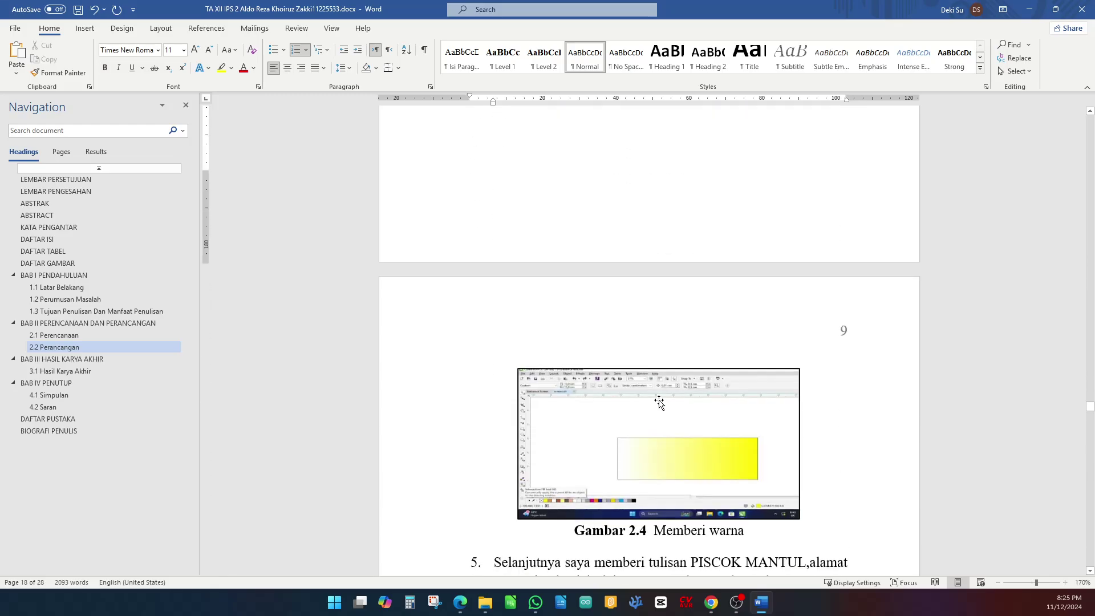
pyautogui.click(661, 406)
pyautogui.rightClick(661, 406)
pyautogui.click(704, 326)
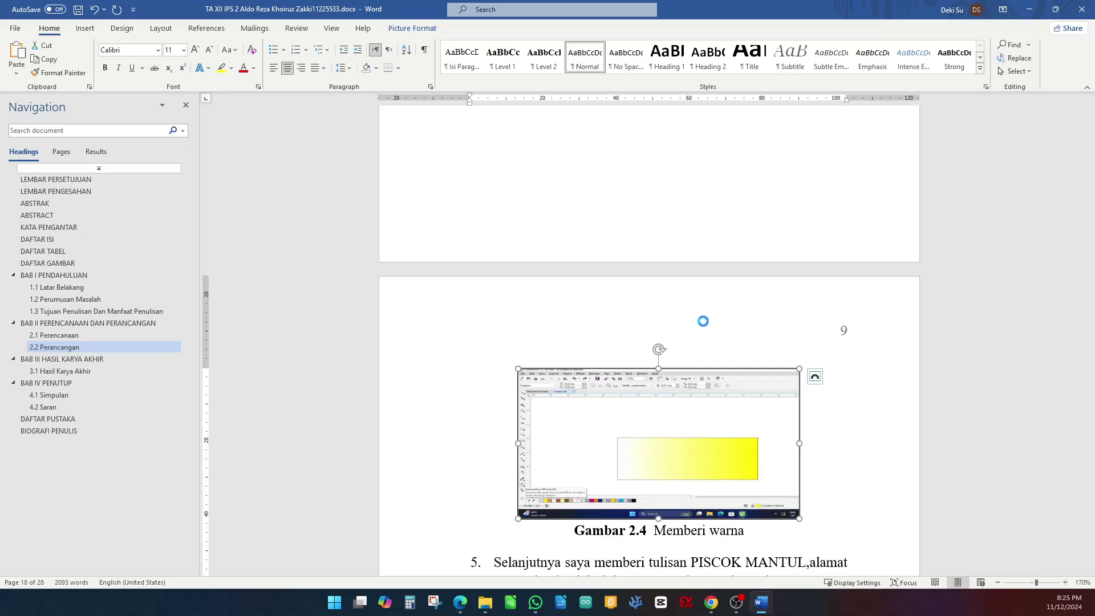
pyautogui.click(729, 378)
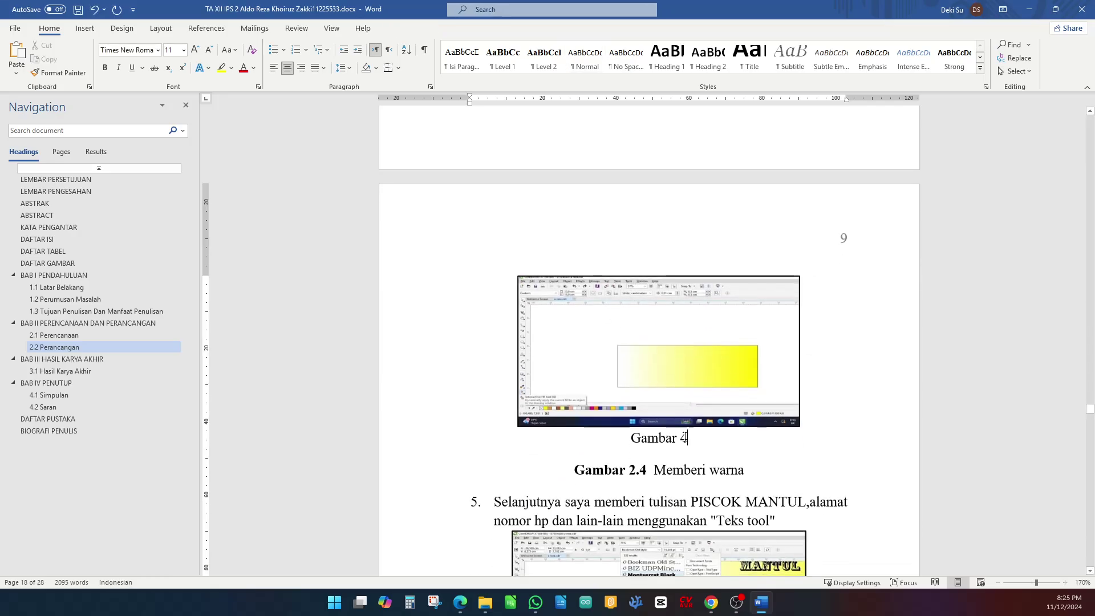
# - Move the text "Memberi warna" from the old caption to the new one and complete its number as 2.4
pyautogui.moveTo(647, 480); pyautogui.dragTo(688, 441)
pyautogui.click(655, 475)
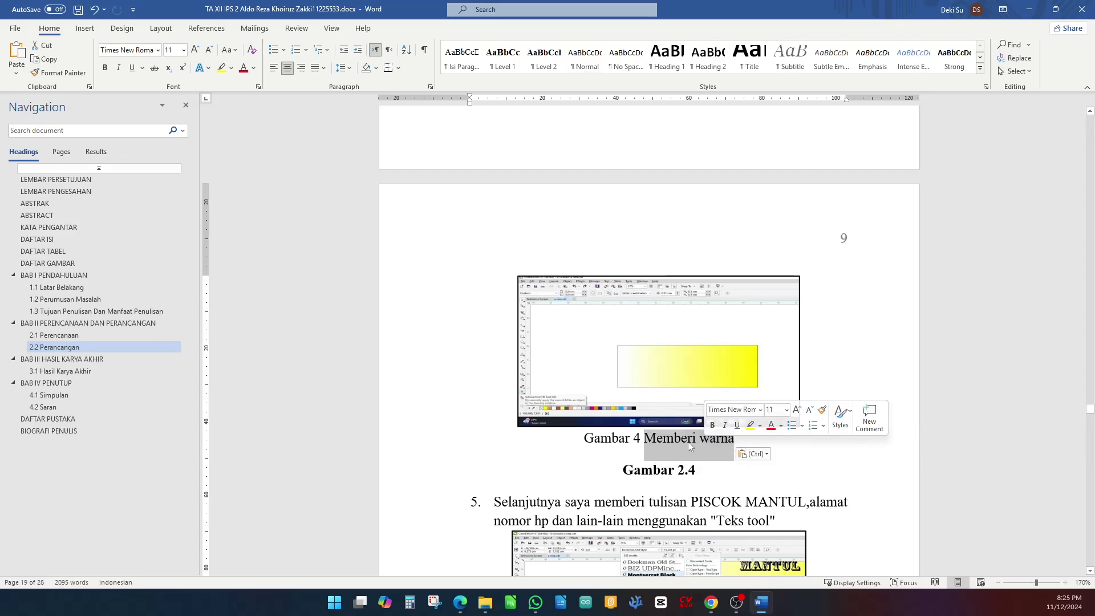
pyautogui.hotkey('ctrl', 'z')
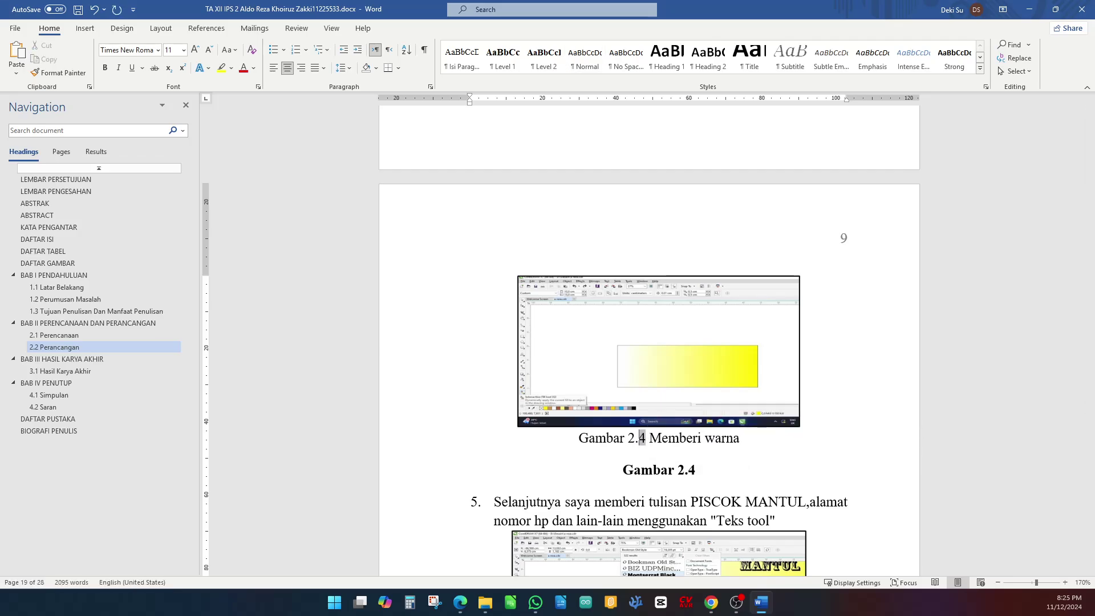
# - Make the label "Gambar 2.4" bold in the new caption and delete the leftover old Gambar 2.4 line
pyautogui.moveTo(650, 437); pyautogui.dragTo(737, 479)
pyautogui.hotkey('ctrl', 'b')
pyautogui.press('Delete')
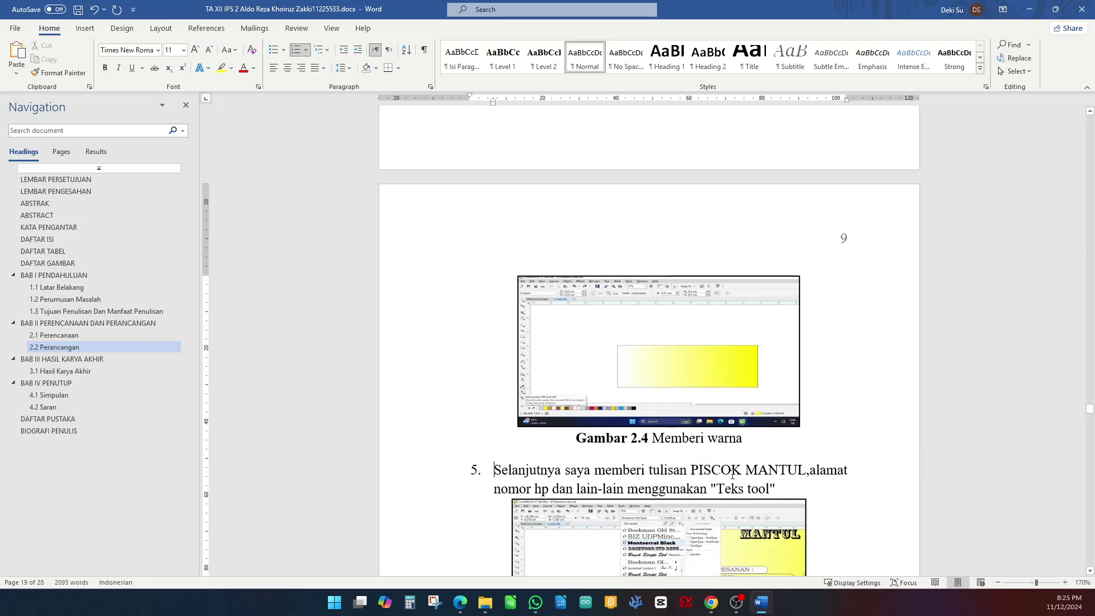
# - Add empty lines below the Gambar 2.3 caption to push list item 4 onto the page with its picture
pyautogui.scroll(8, 842, 342)
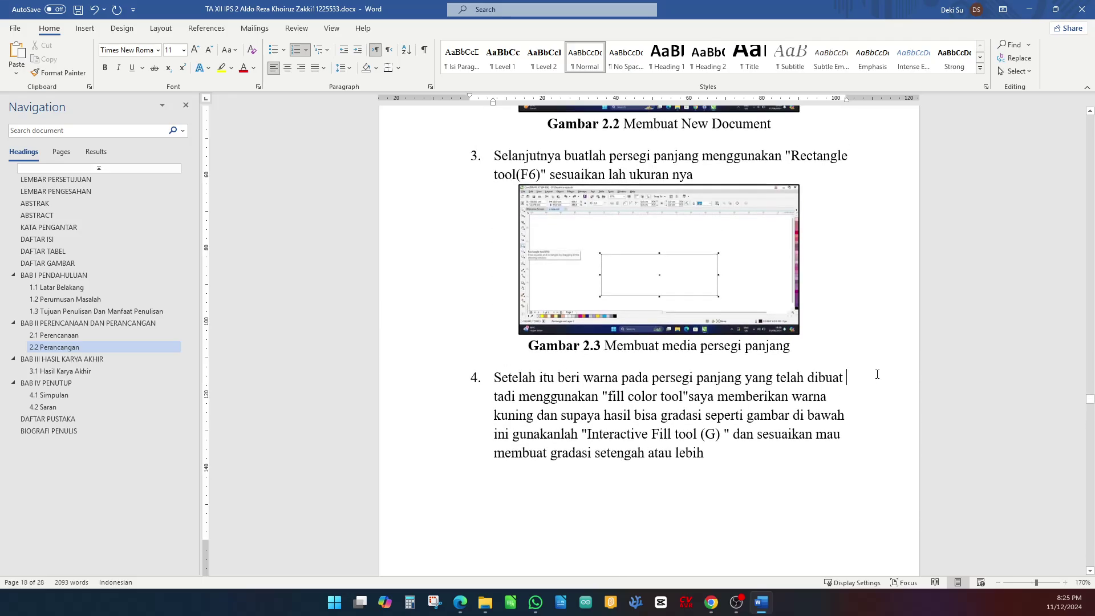
pyautogui.click(860, 361)
pyautogui.press('Return')
pyautogui.press('Return')
pyautogui.press('Return')
pyautogui.press('Return')
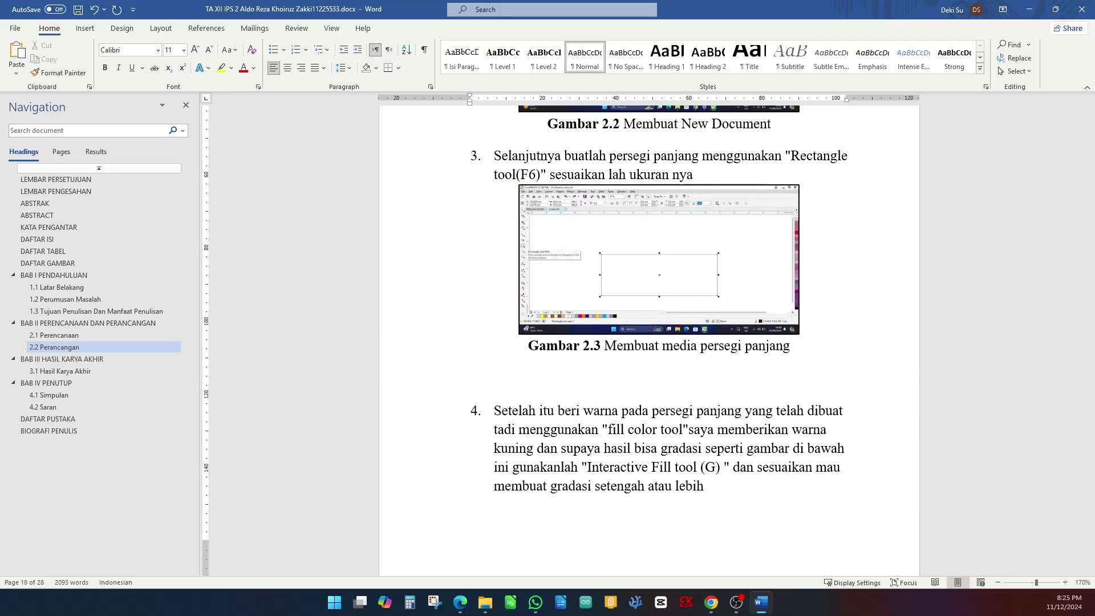
pyautogui.press('Return')
# - Insert a caption with the label Gambar below the text tool picture of list item 5
pyautogui.scroll(-5, 853, 356)
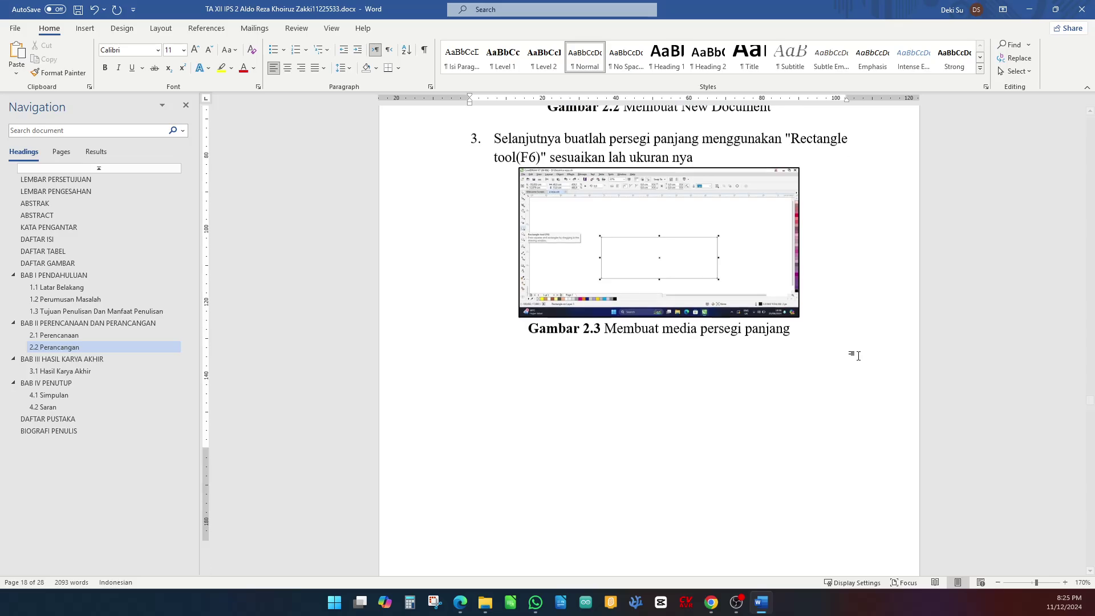
pyautogui.scroll(-3, 741, 365)
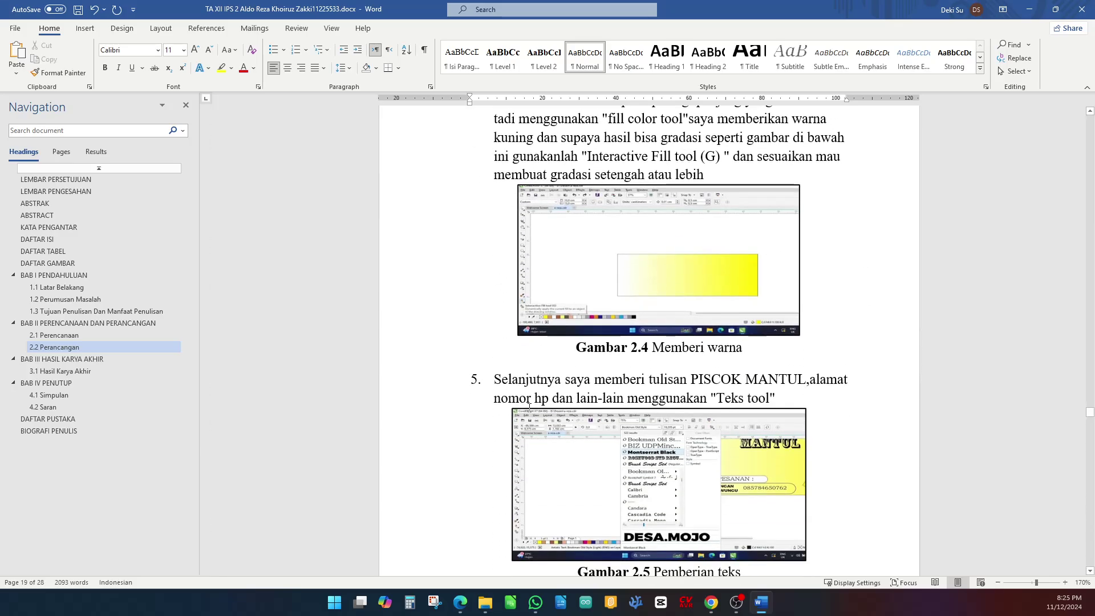
pyautogui.click(671, 405)
pyautogui.rightClick(671, 406)
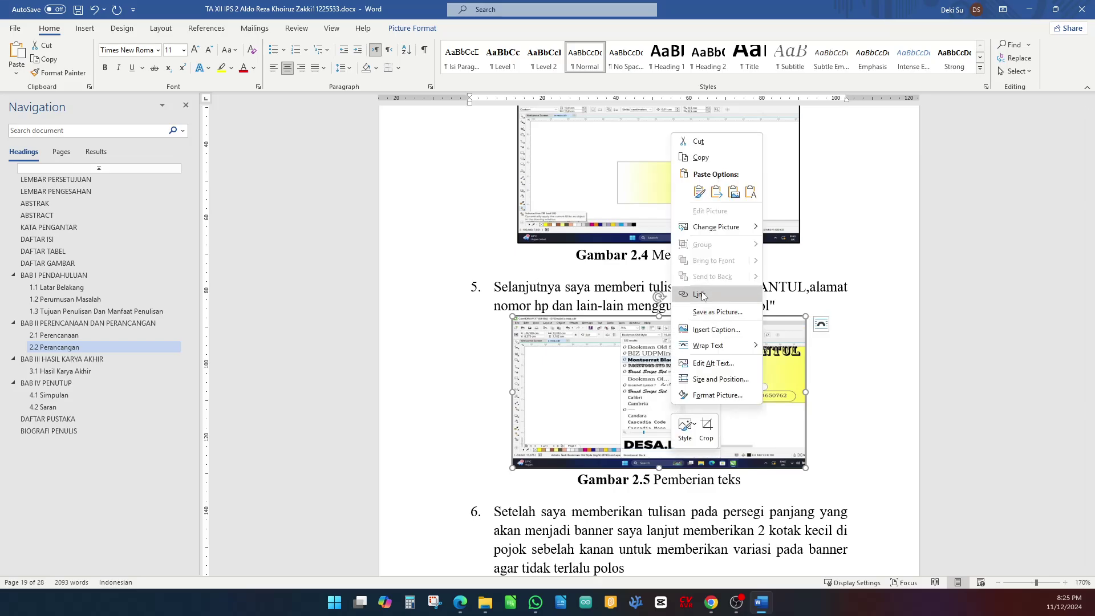
pyautogui.click(725, 332)
pyautogui.click(728, 378)
# - Move the text "Pemberian teks" from the old caption to the new one and make the new Gambar label bold
pyautogui.scroll(-1, 656, 471)
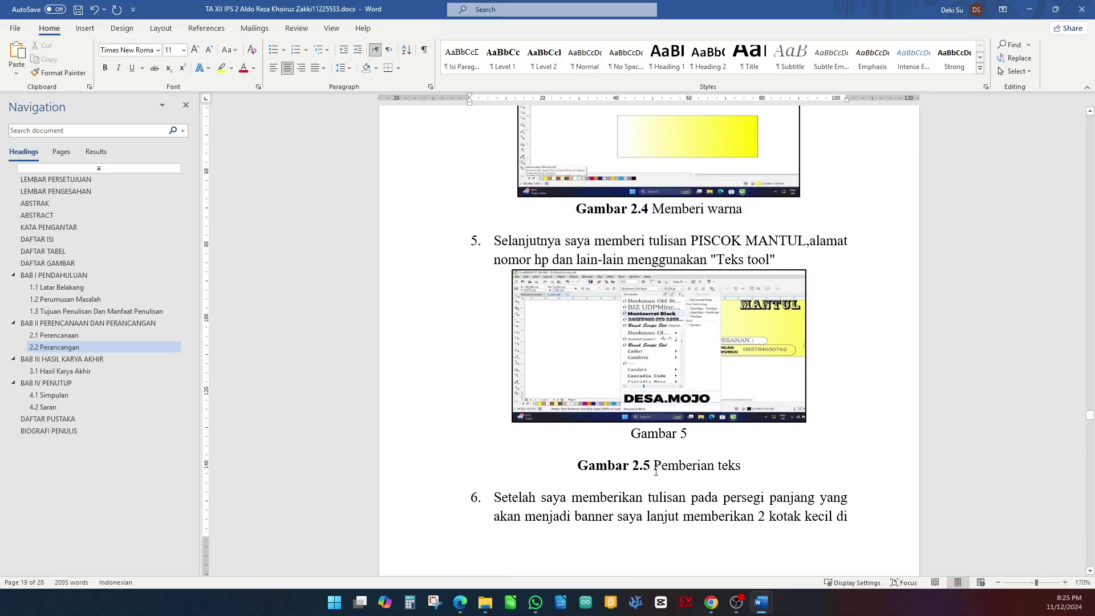
pyautogui.moveTo(654, 470); pyautogui.dragTo(576, 433)
pyautogui.hotkey('ctrl', 'z')
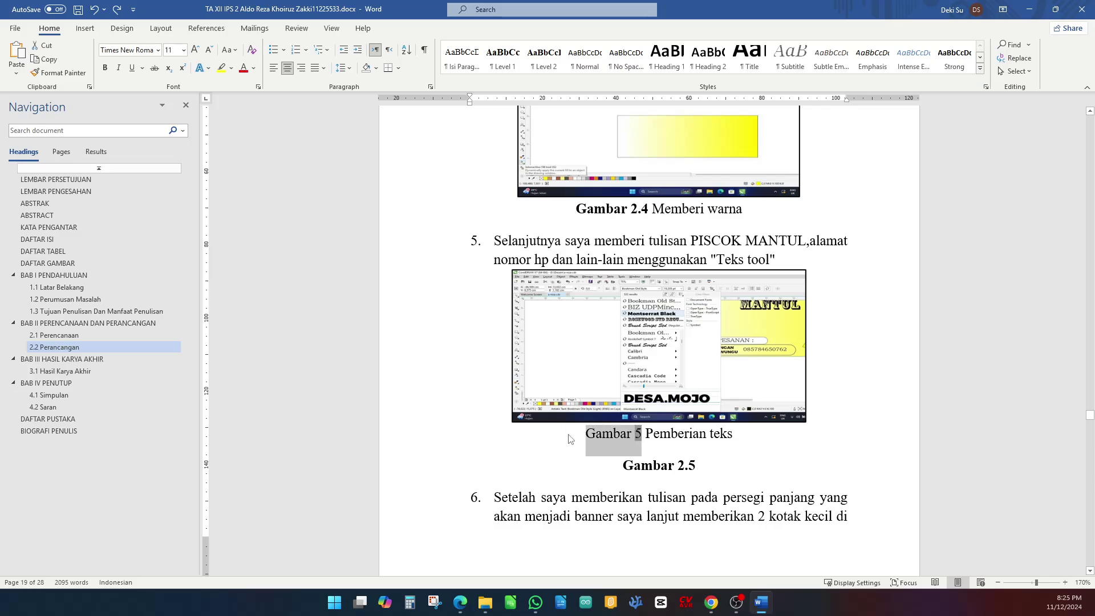
pyautogui.hotkey('ctrl', 'b')
# - Complete the new caption's number as 2.5 and delete the leftover old Gambar 2.5 line
pyautogui.click(640, 435)
pyautogui.write('2.')
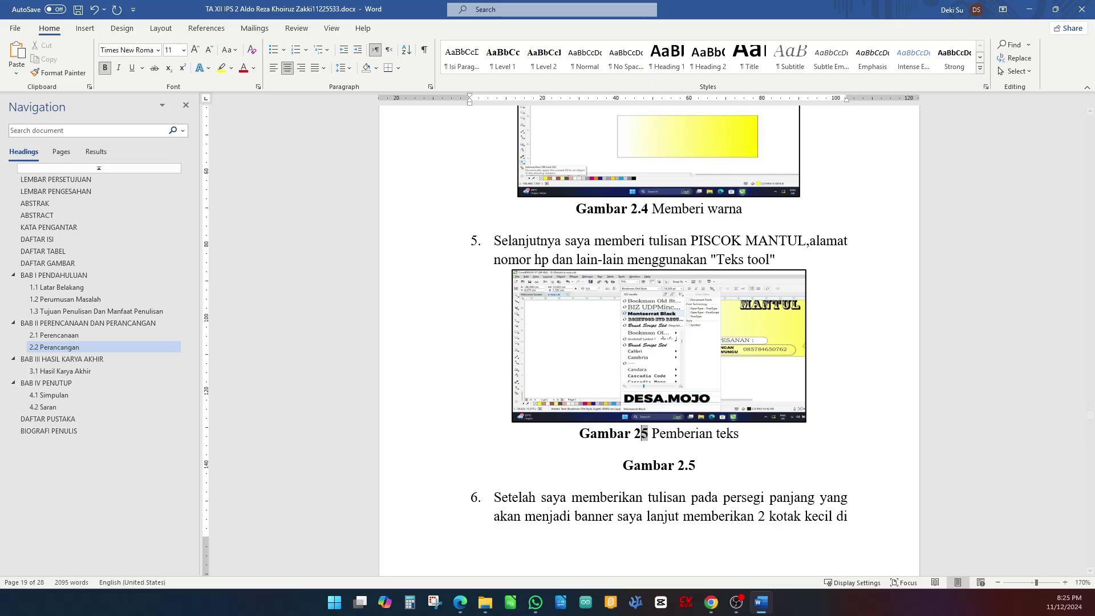
pyautogui.moveTo(705, 465); pyautogui.dragTo(567, 462)
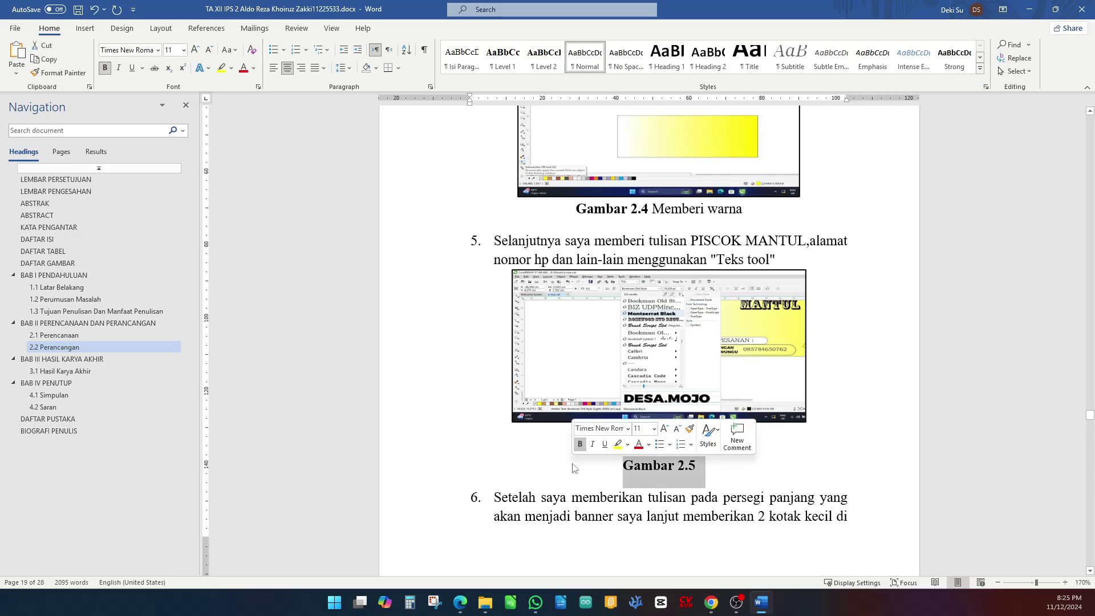
pyautogui.press('BackSpace')
# - Add empty lines below the Gambar 2.5 caption to push list item 6 onto the page with its picture
pyautogui.scroll(-4, 757, 366)
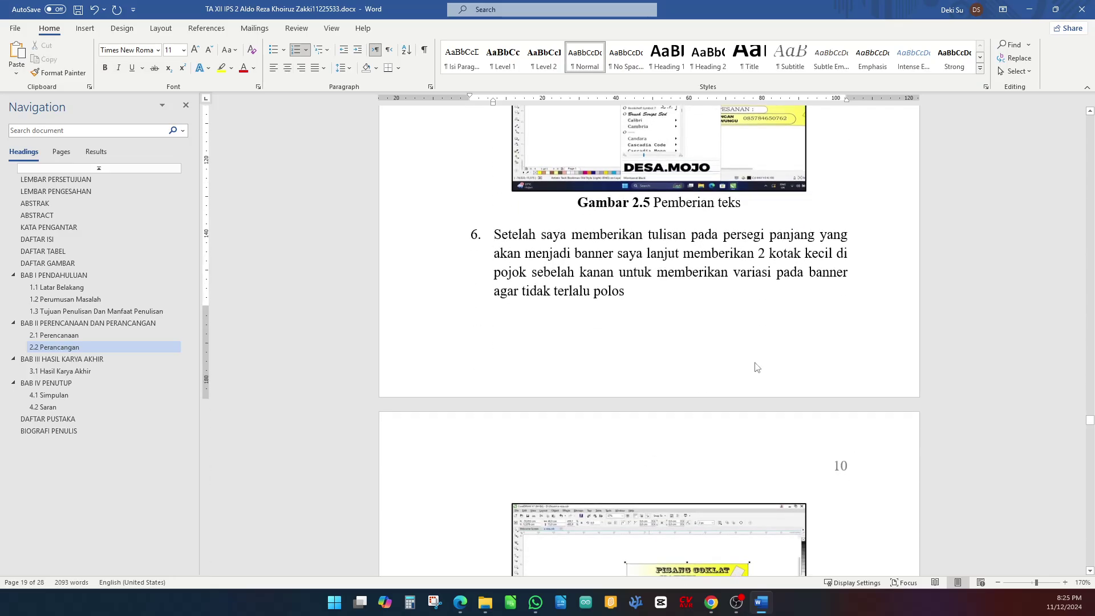
pyautogui.click(813, 219)
pyautogui.press('Return')
pyautogui.press('Return')
pyautogui.press('Return')
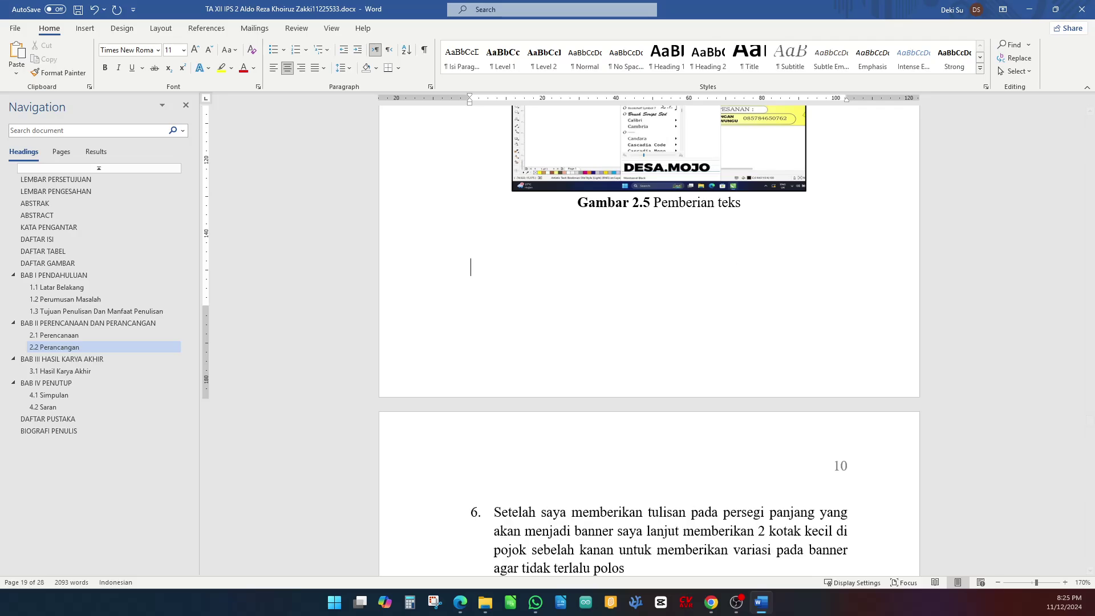
# - Insert a caption with the label Gambar below the banner picture of list item 6
pyautogui.scroll(-4, 740, 307)
pyautogui.scroll(-1, 740, 306)
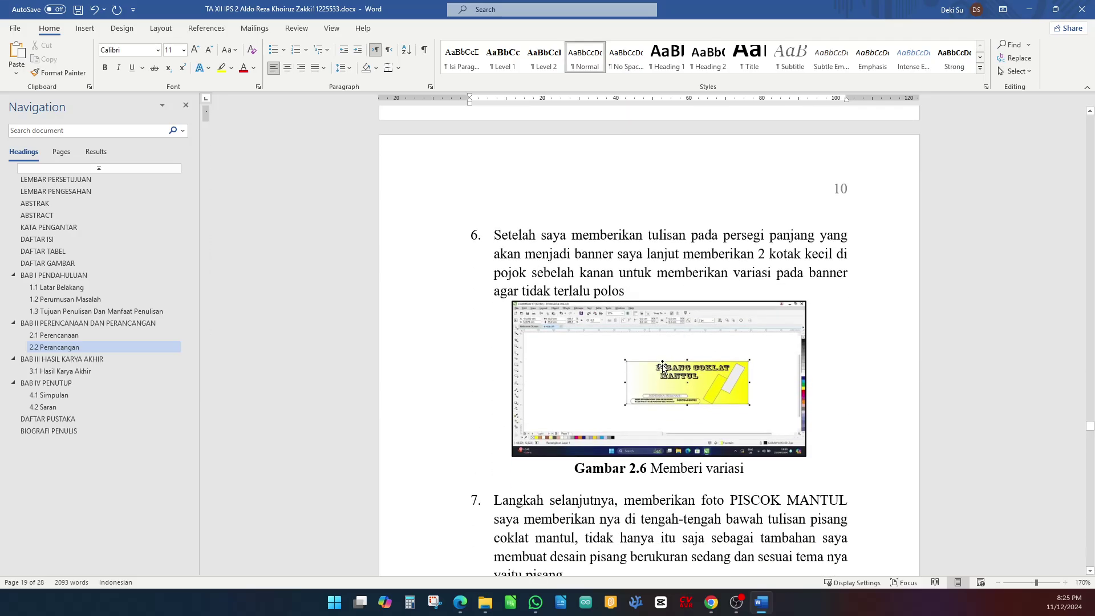
pyautogui.rightClick(660, 416)
pyautogui.click(681, 340)
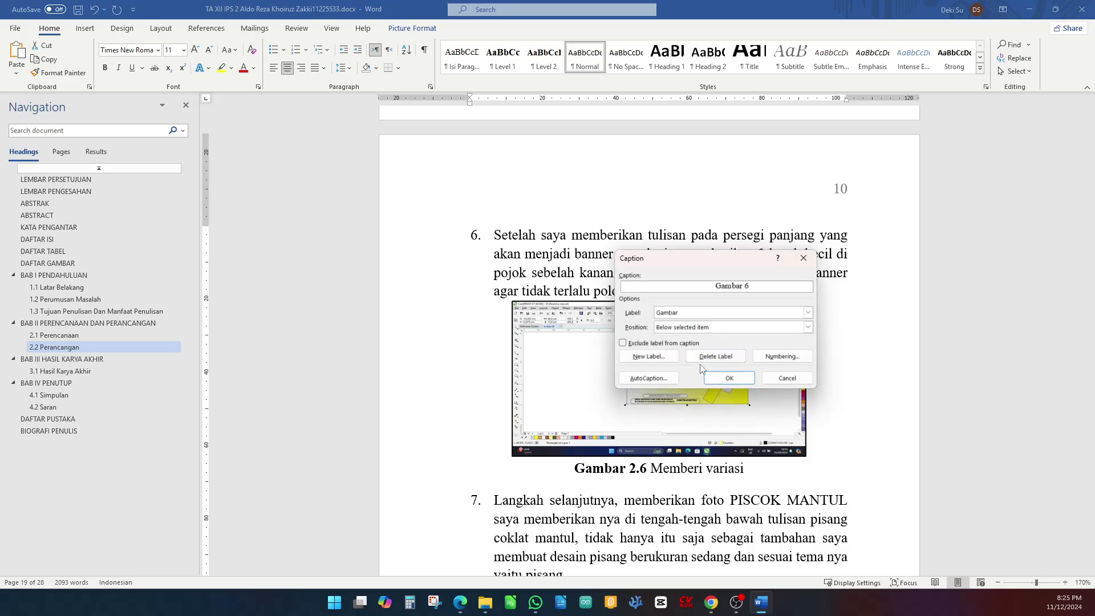
pyautogui.click(728, 379)
# - Move the text "Memberi variasi" from the old caption to the new one and complete its number as 2.6
pyautogui.moveTo(651, 500); pyautogui.dragTo(672, 477)
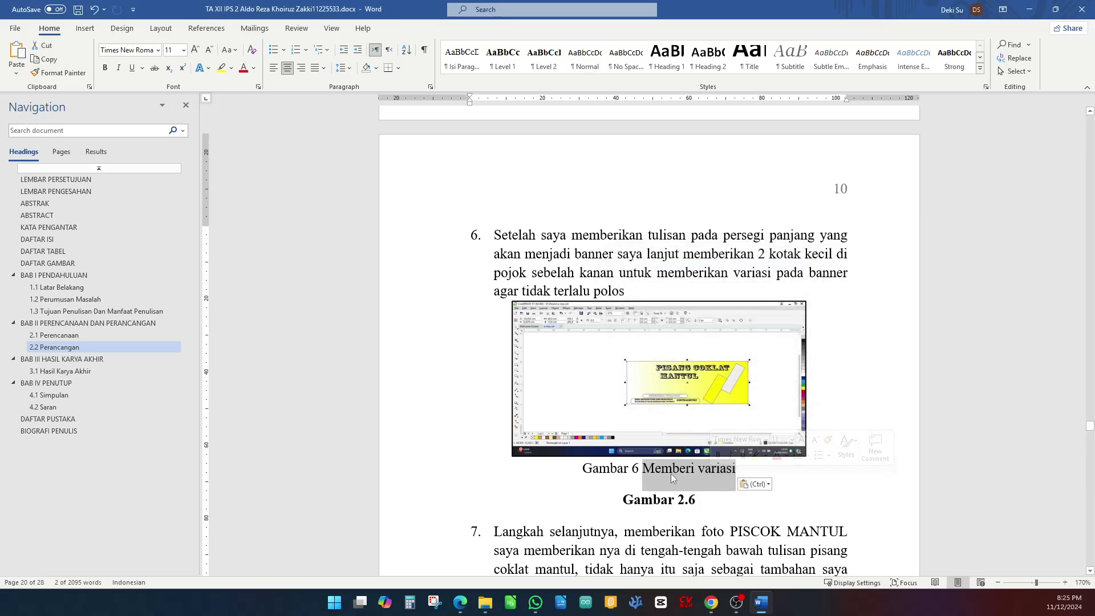
pyautogui.click(631, 468)
pyautogui.write('2.6')
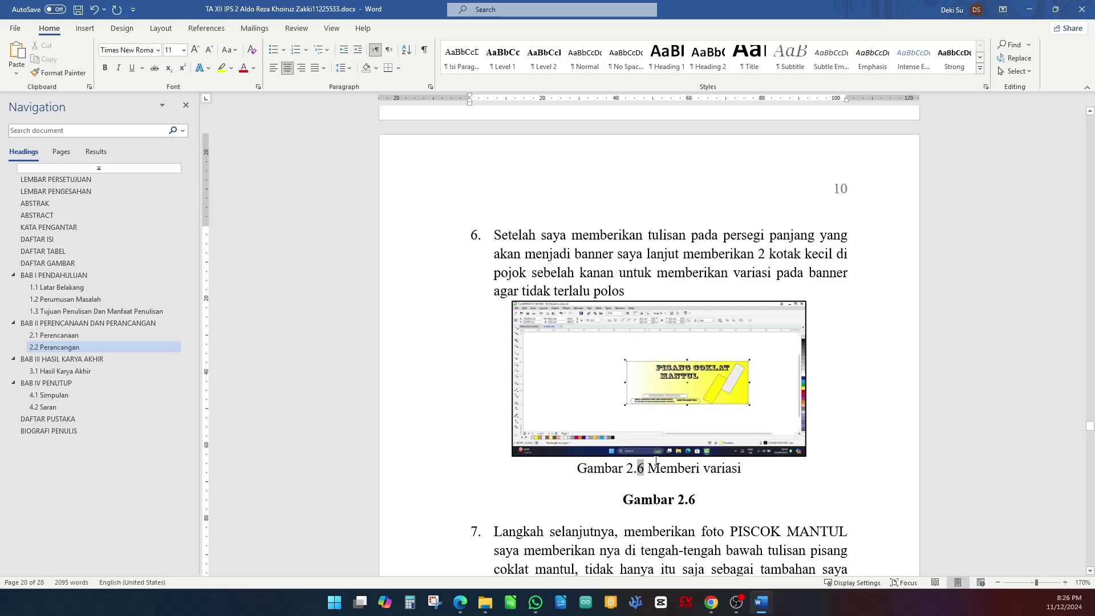
# - Make the label "Gambar 2.6" bold in the new caption and delete the leftover old Gambar 2.6 line
pyautogui.moveTo(614, 468); pyautogui.dragTo(714, 511)
pyautogui.hotkey('ctrl', 'b')
pyautogui.press('BackSpace')
pyautogui.scroll(-5, 617, 455)
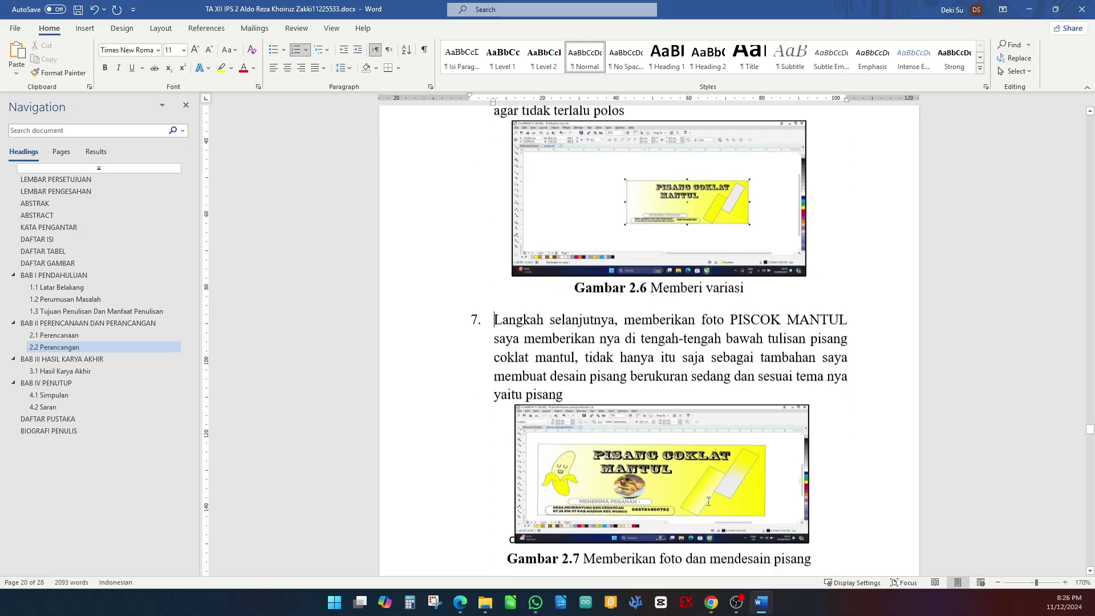
# - Insert a caption with the label Gambar below the banner picture of list item 7
pyautogui.rightClick(618, 425)
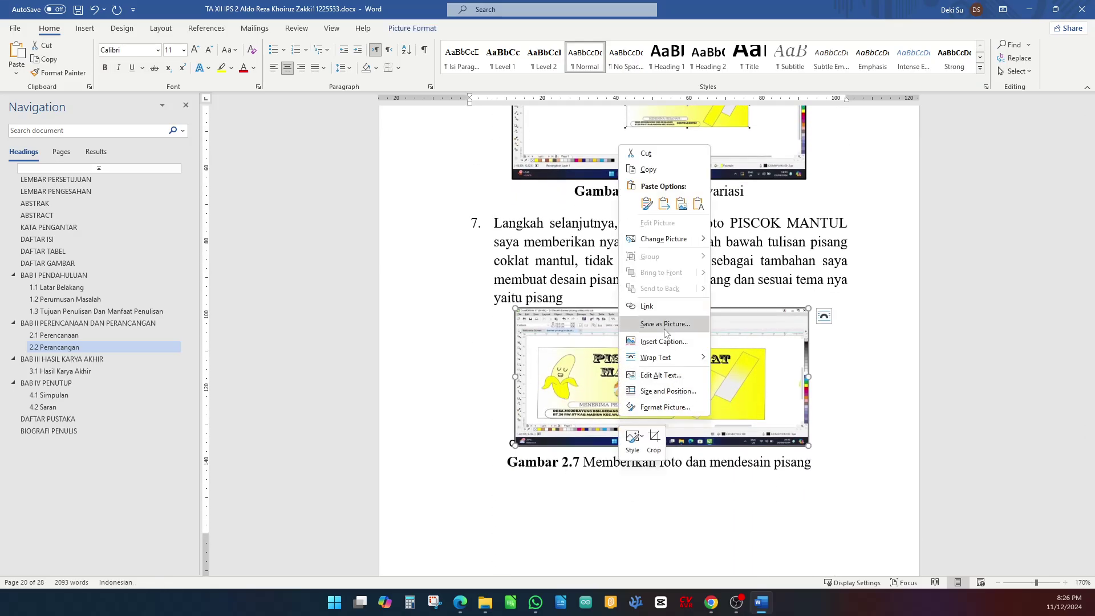
pyautogui.click(666, 341)
pyautogui.click(722, 376)
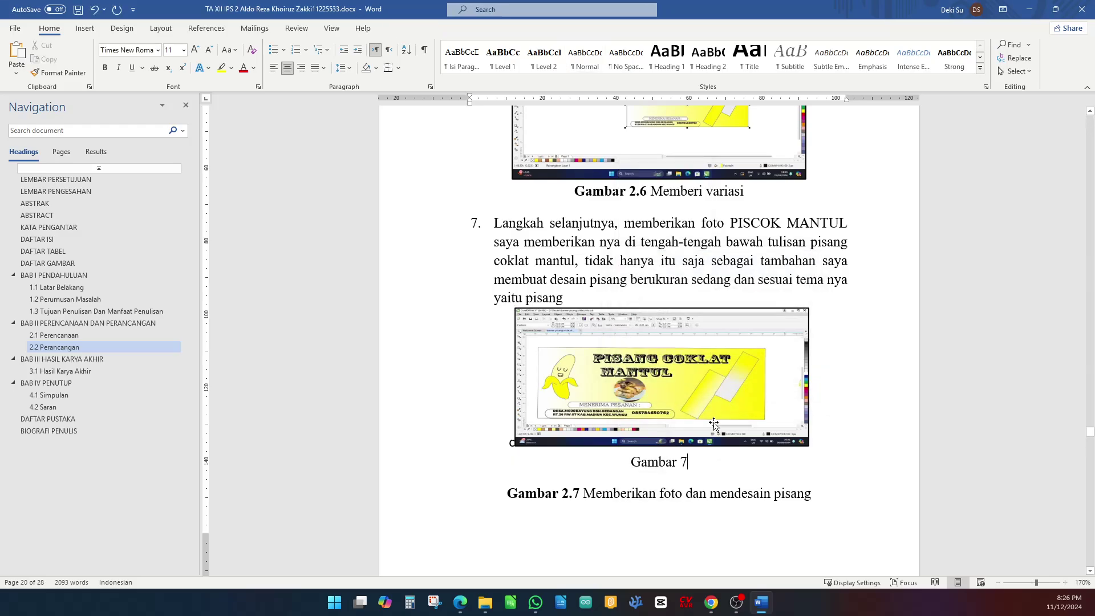
# - Move the text "Memberikan foto dan mendesain pisang" from the old caption to the new one and complete its number as 2.7
pyautogui.moveTo(584, 494); pyautogui.dragTo(811, 493)
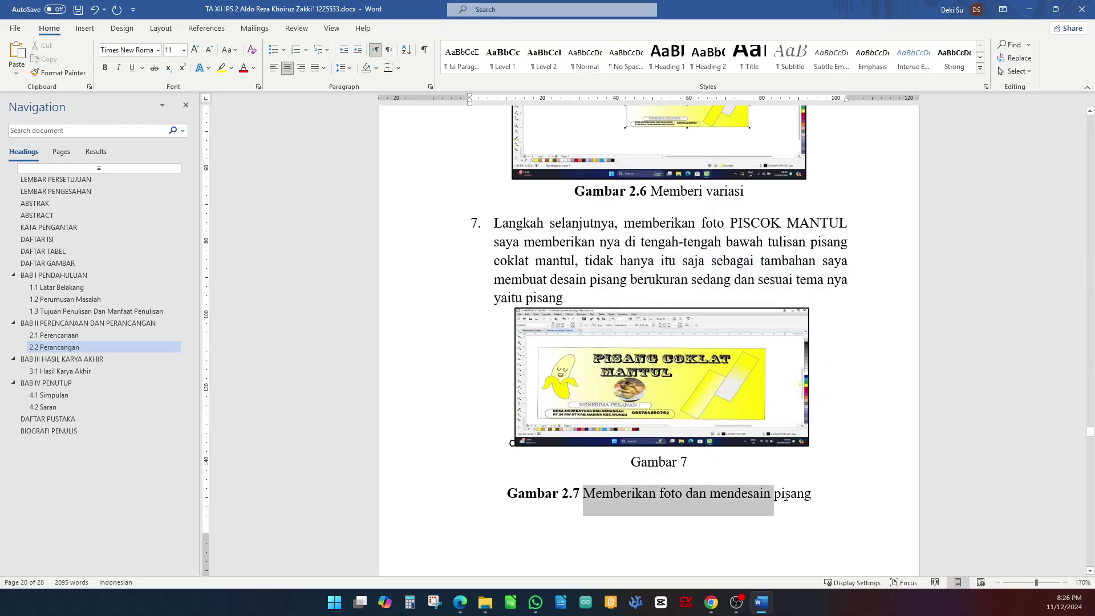
pyautogui.moveTo(742, 494); pyautogui.dragTo(688, 464)
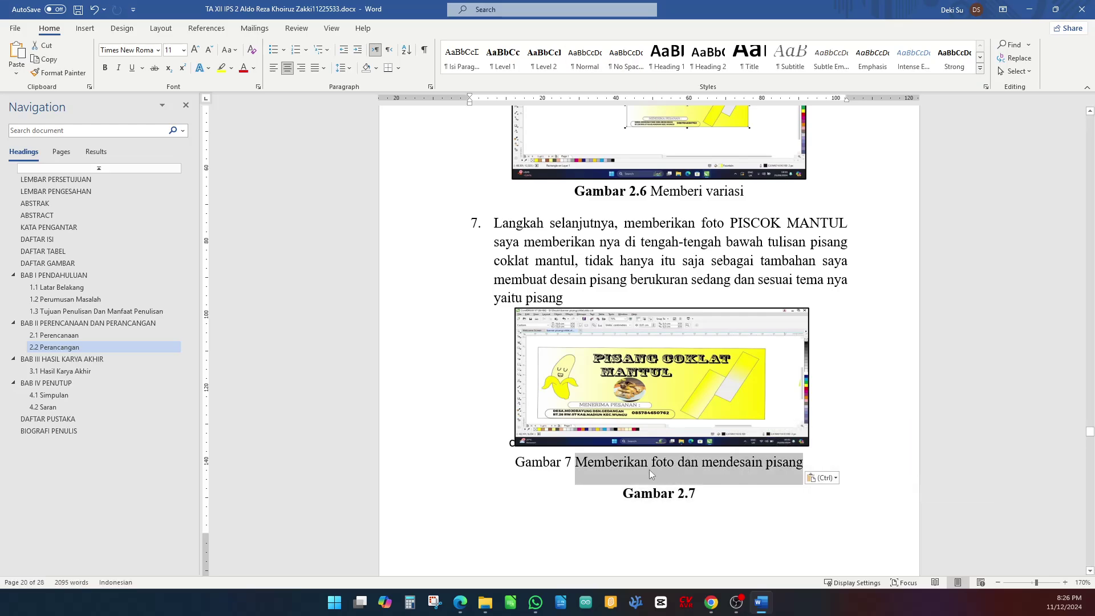
pyautogui.click(563, 457)
pyautogui.write('2.')
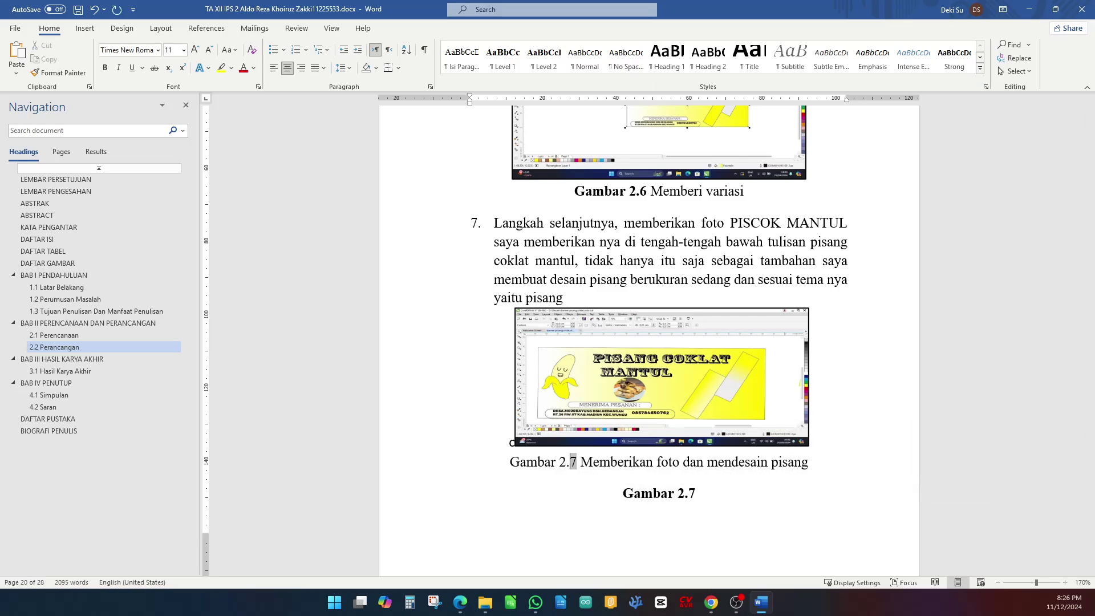
# - Make the label "Gambar 2.7" bold in the new caption and delete the leftover old Gambar 2.7 line
pyautogui.moveTo(573, 464); pyautogui.dragTo(484, 460)
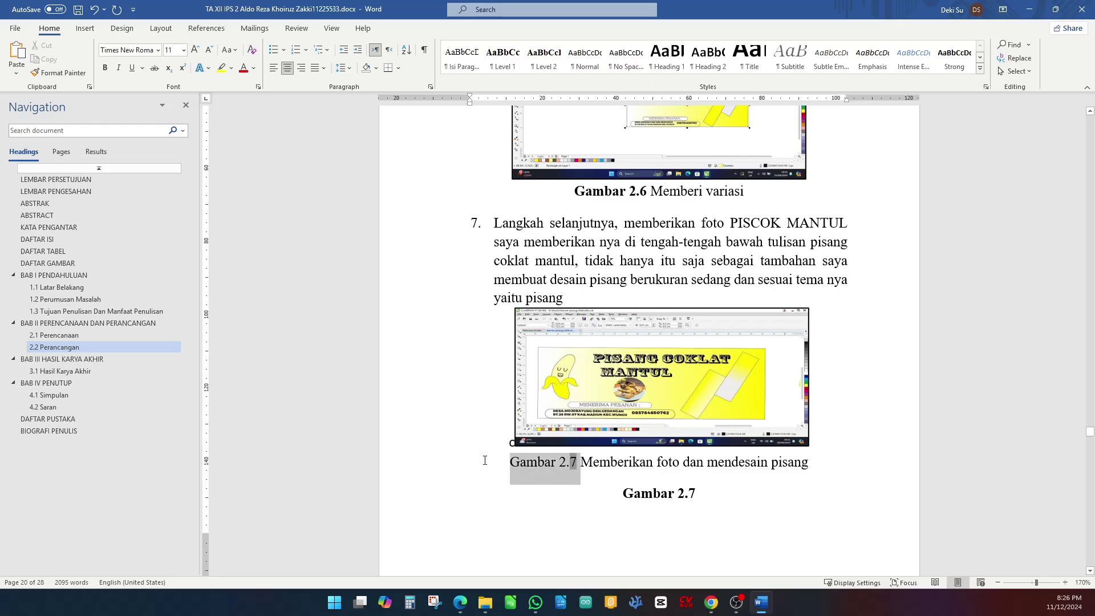
pyautogui.hotkey('ctrl', 'b')
pyautogui.tripleClick(635, 496)
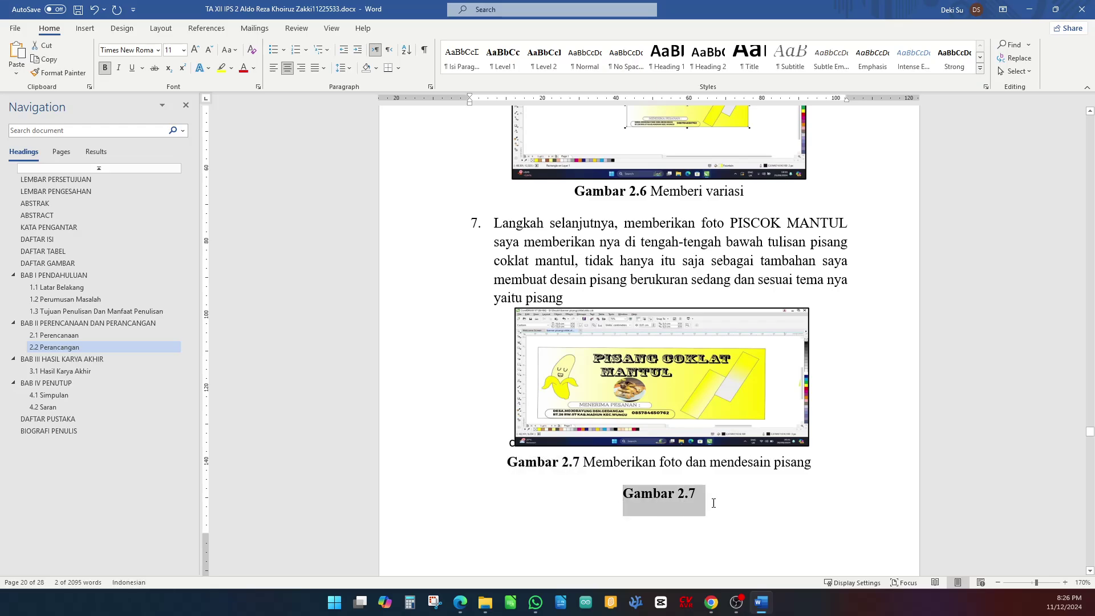
pyautogui.press('Delete')
# - Insert a caption with the label Gambar below the banana outline picture of list item 8
pyautogui.scroll(-7, 712, 501)
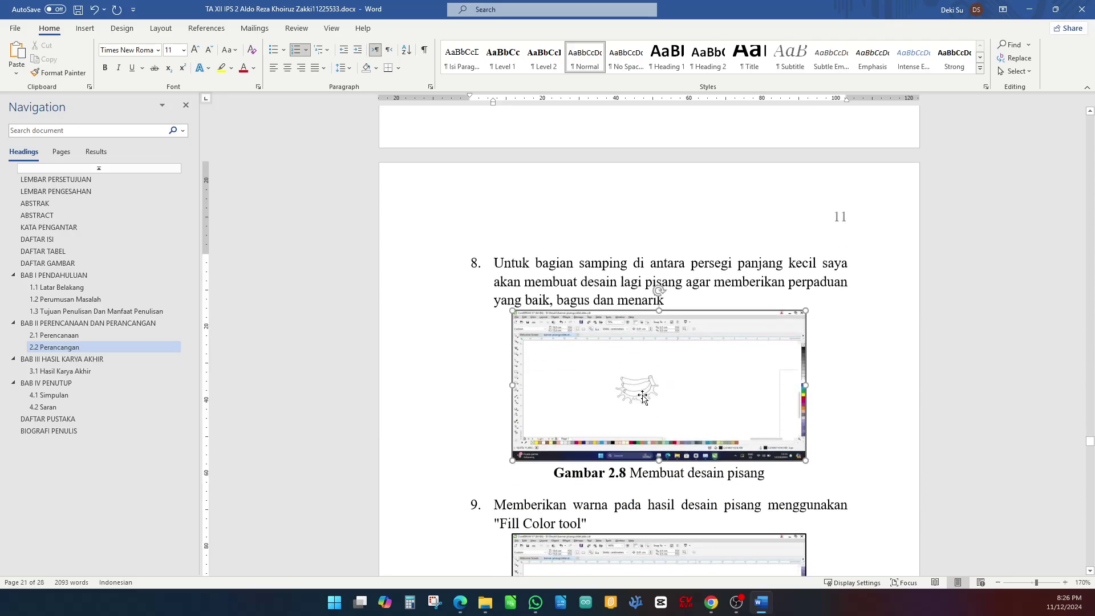
pyautogui.rightClick(644, 396)
pyautogui.click(688, 328)
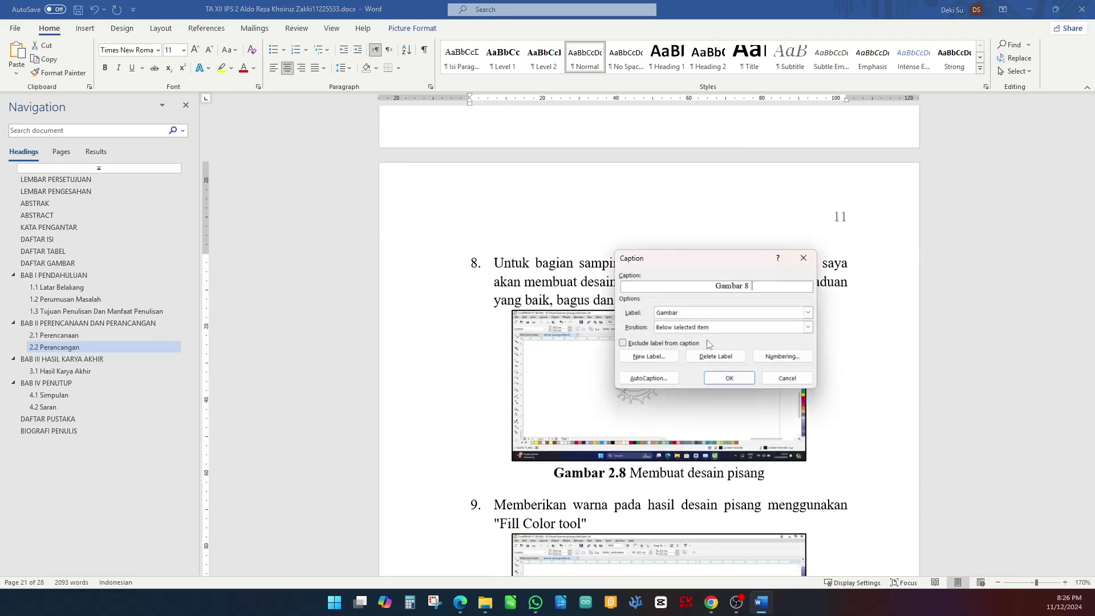
pyautogui.click(723, 379)
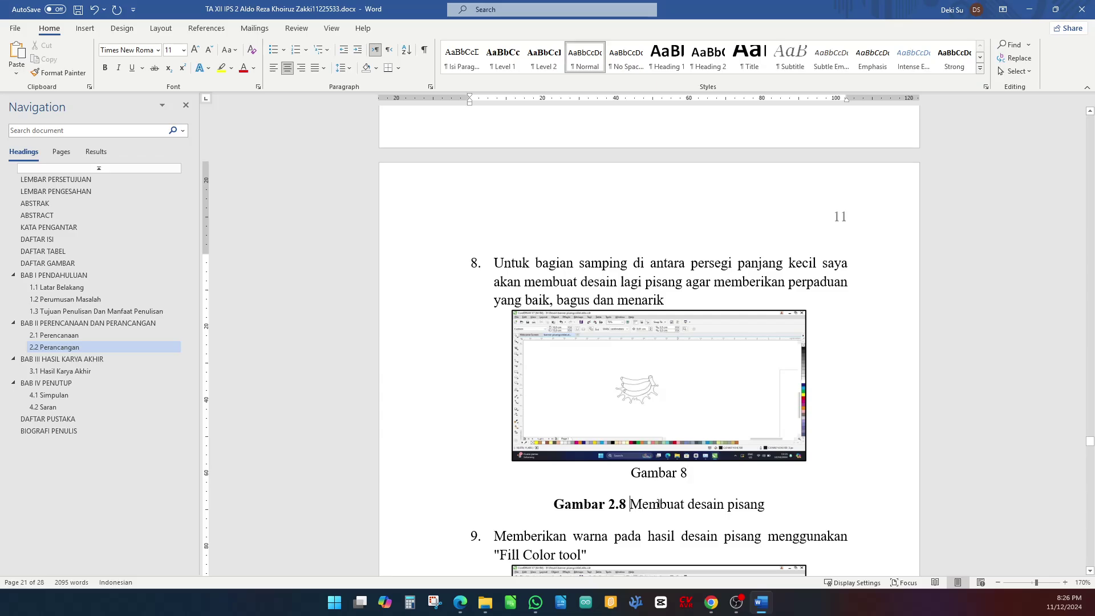
# - Move the text "Membuat desain pisang" from the old caption to the new one and complete its number as 2.8
pyautogui.moveTo(629, 503); pyautogui.dragTo(654, 479)
pyautogui.click(613, 471)
pyautogui.write('2.8 Membuat desain pisang')
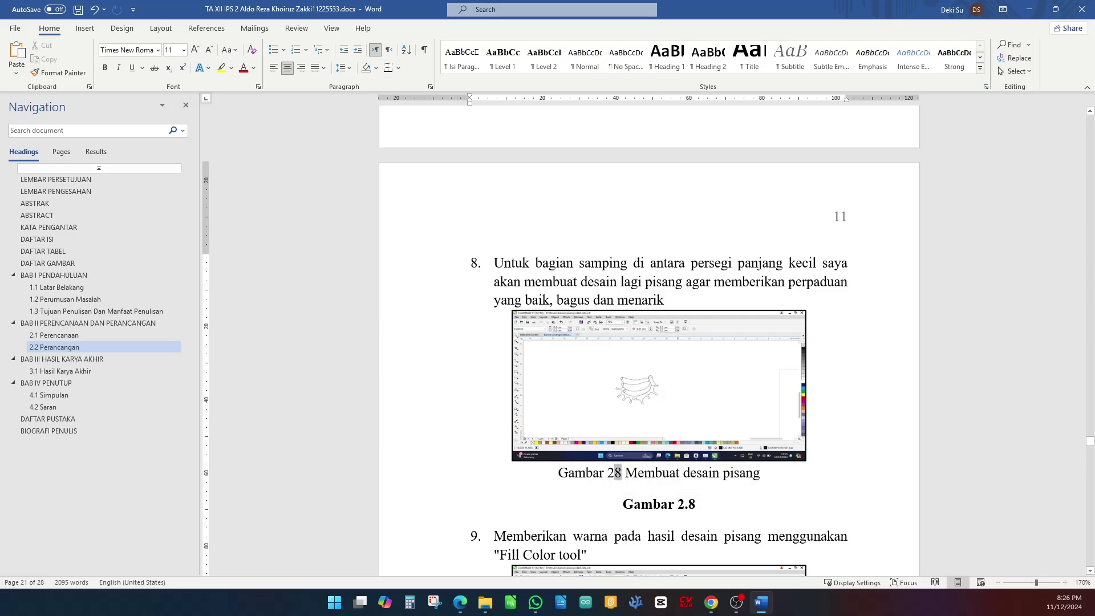
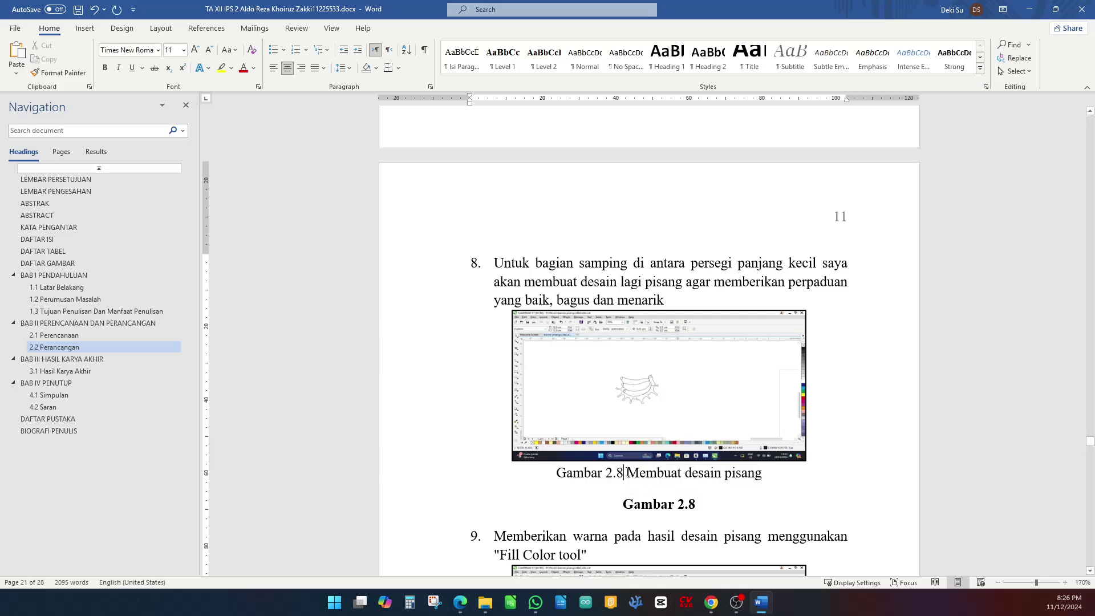
# - Make the label "Gambar 2.8" bold in the new caption and delete the leftover old Gambar 2.8 line
pyautogui.moveTo(626, 473); pyautogui.dragTo(554, 473)
pyautogui.hotkey('ctrl', 'b')
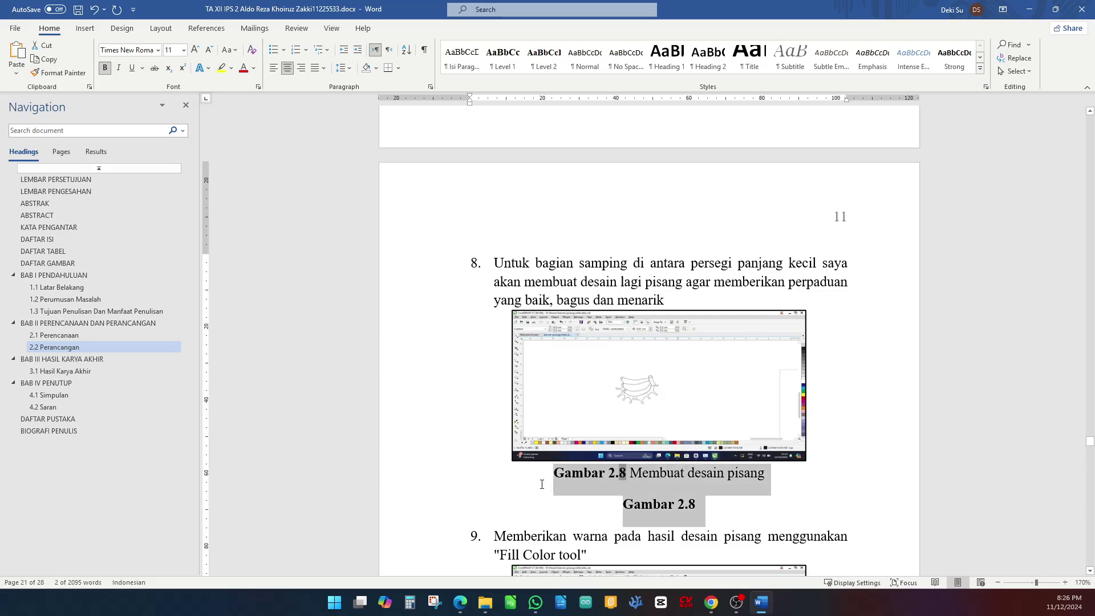
pyautogui.moveTo(719, 504); pyautogui.dragTo(562, 504)
pyautogui.press('BackSpace')
pyautogui.press('BackSpace')
# - Insert a caption with the label Gambar below the coloured banana picture of list item 9
pyautogui.scroll(-5, 641, 509)
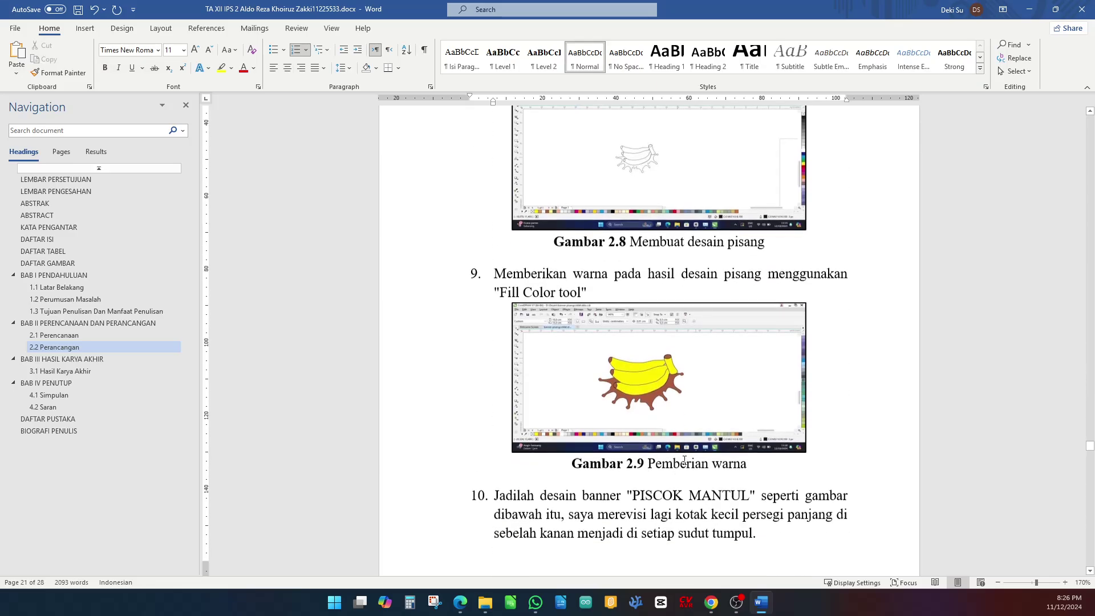
pyautogui.click(649, 326)
pyautogui.rightClick(649, 326)
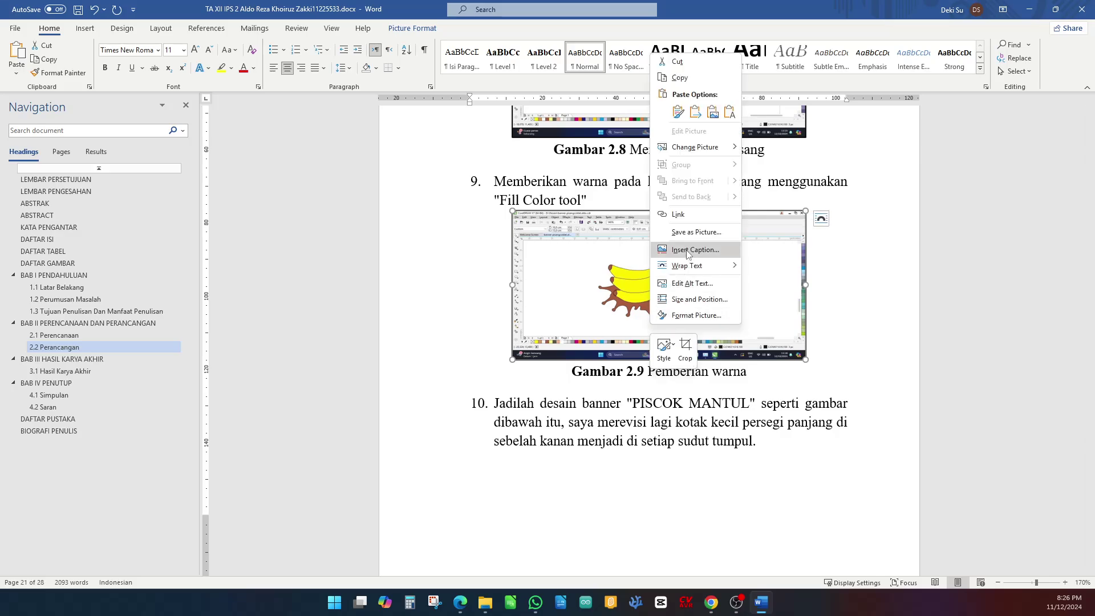
pyautogui.click(696, 251)
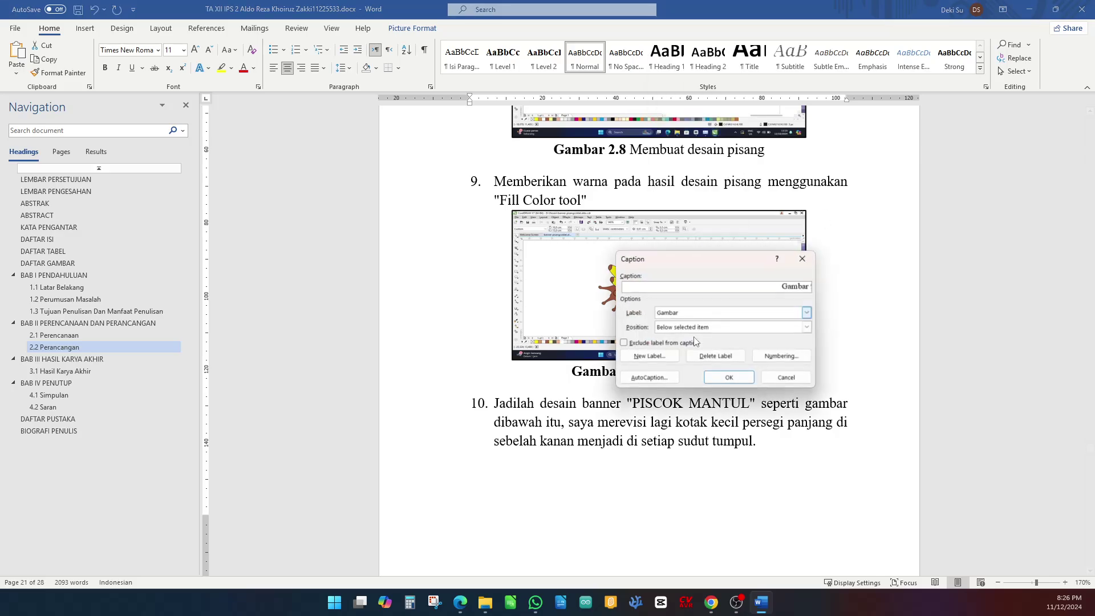
pyautogui.click(729, 378)
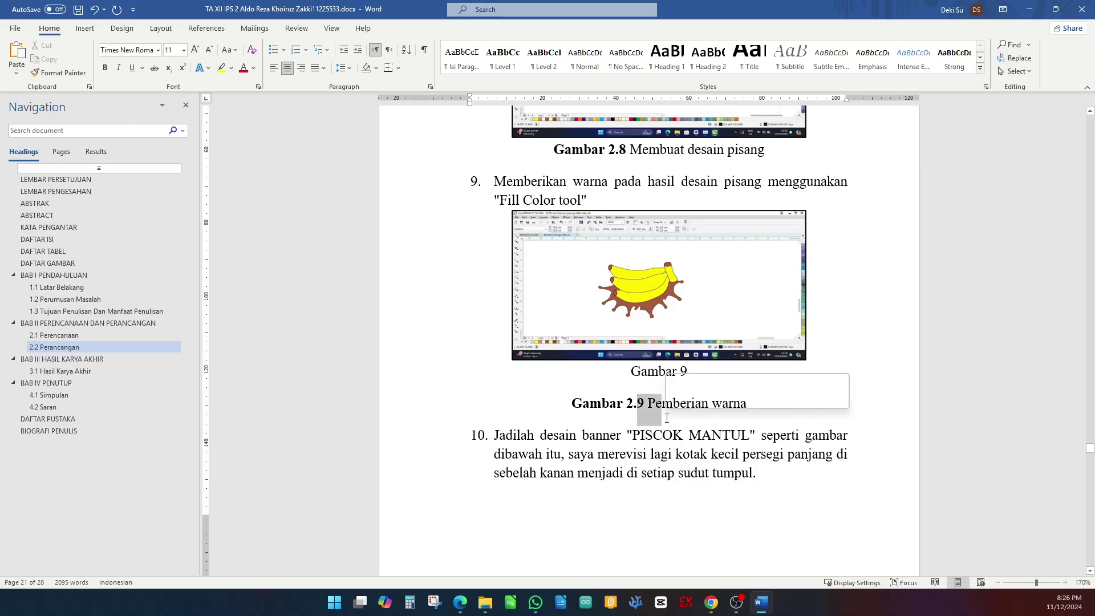
# - Move the text "Pemberian warna" from the old caption to the new one and complete its number as 2.9
pyautogui.moveTo(647, 403); pyautogui.dragTo(668, 374)
pyautogui.doubleClick(631, 371)
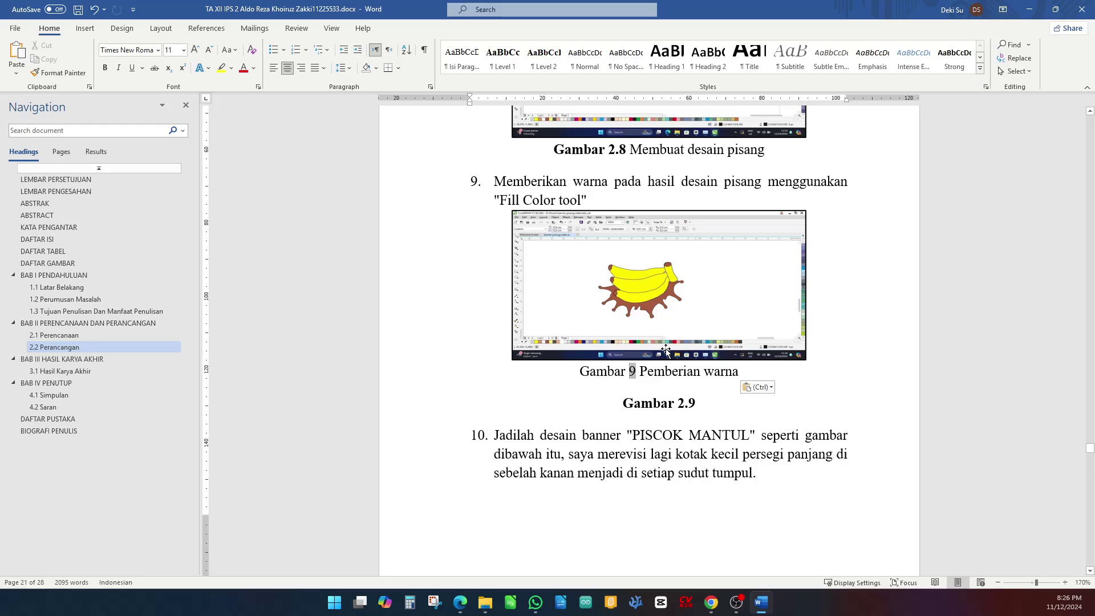
pyautogui.press('Left')
pyautogui.write('2.')
# - Delete the leftover old Gambar 2.9 line and make the label "Gambar 2.9" bold in the new caption
pyautogui.moveTo(634, 393); pyautogui.dragTo(567, 406)
pyautogui.press('Delete')
pyautogui.moveTo(646, 370); pyautogui.dragTo(572, 371)
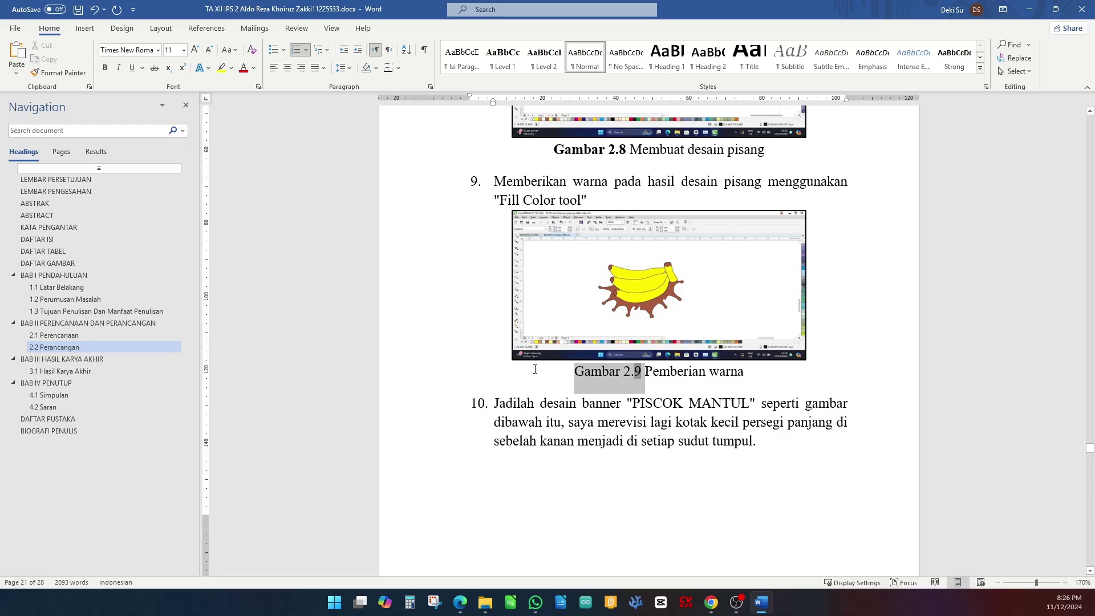
pyautogui.hotkey('ctrl', 'b')
# - Insert a caption with the label Gambar below the finished banner picture of list item 10
pyautogui.scroll(-4, 621, 385)
pyautogui.scroll(-3, 622, 385)
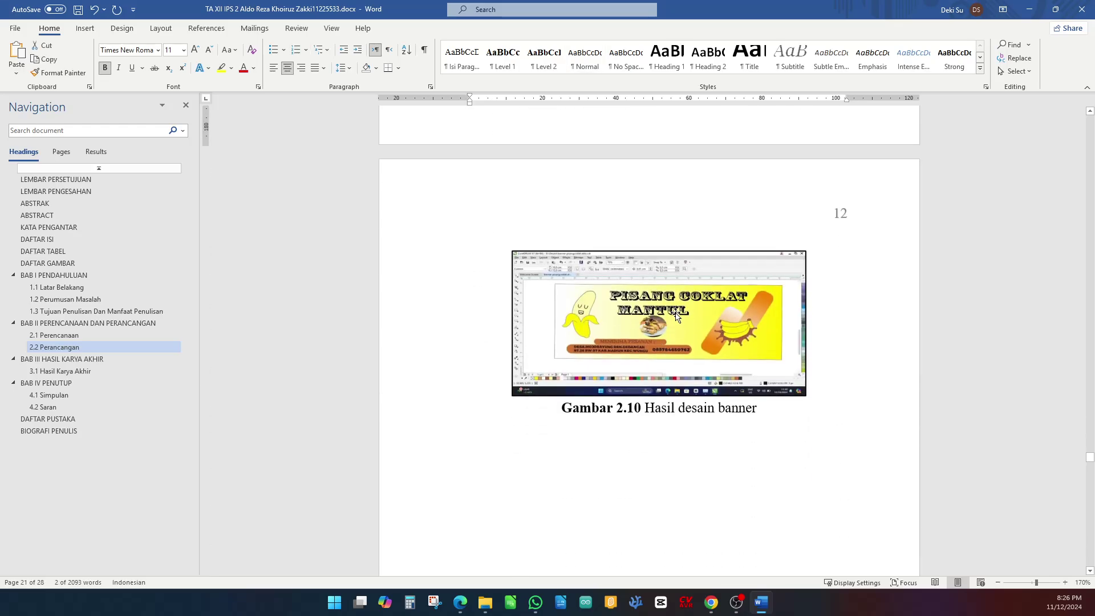
pyautogui.click(677, 313)
pyautogui.rightClick(677, 314)
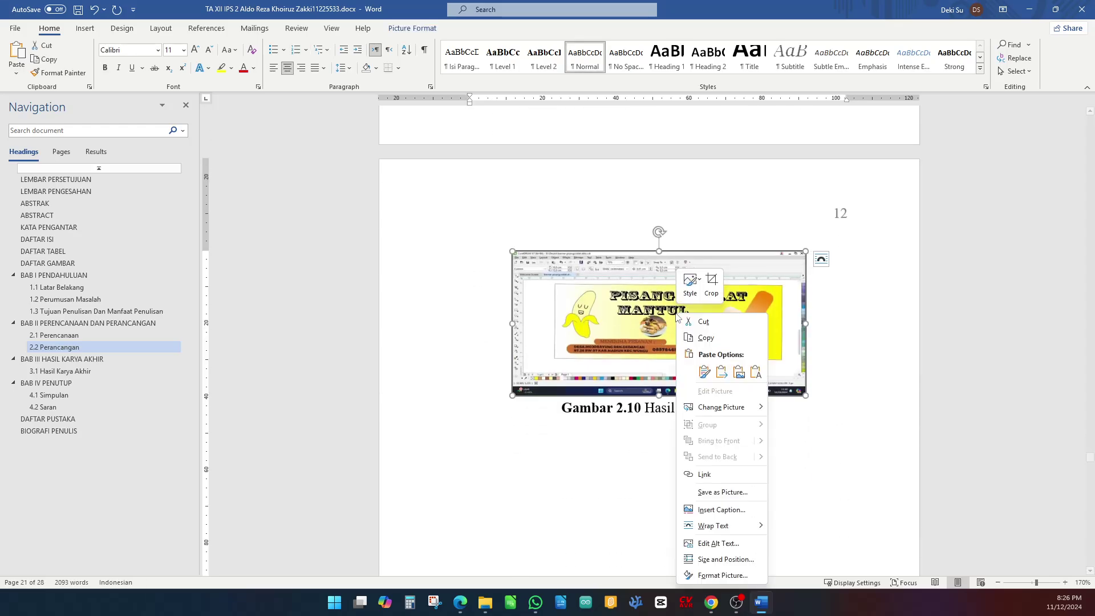
pyautogui.click(721, 509)
pyautogui.click(720, 377)
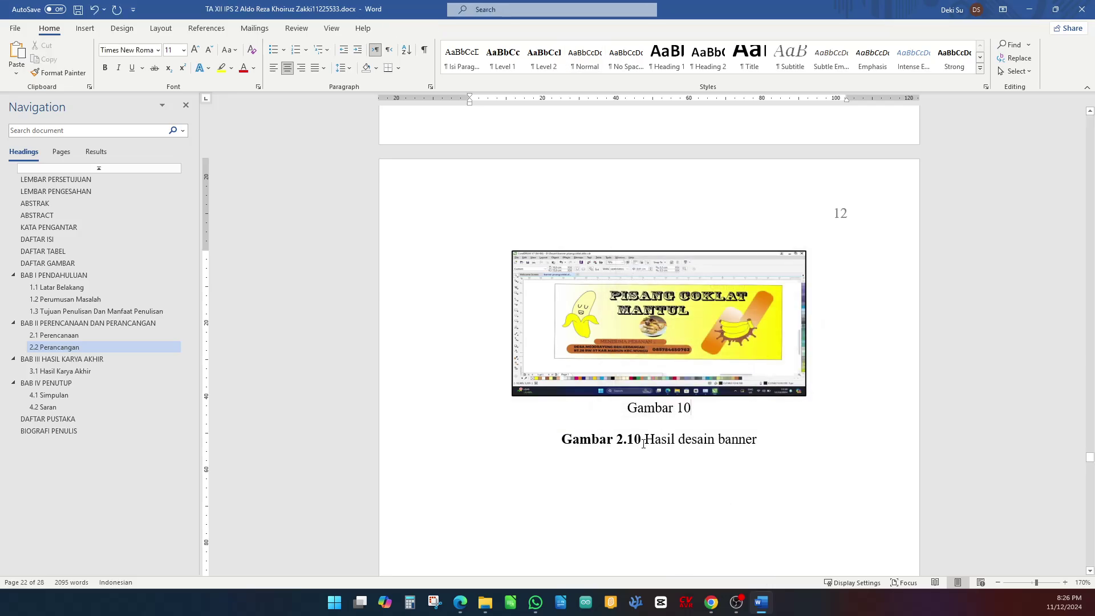
# - Move the text "Hasil desain banner" from the old caption to the new one and complete its number as 2.10
pyautogui.moveTo(645, 440); pyautogui.dragTo(756, 440)
pyautogui.click(704, 440)
pyautogui.moveTo(666, 441); pyautogui.dragTo(628, 402)
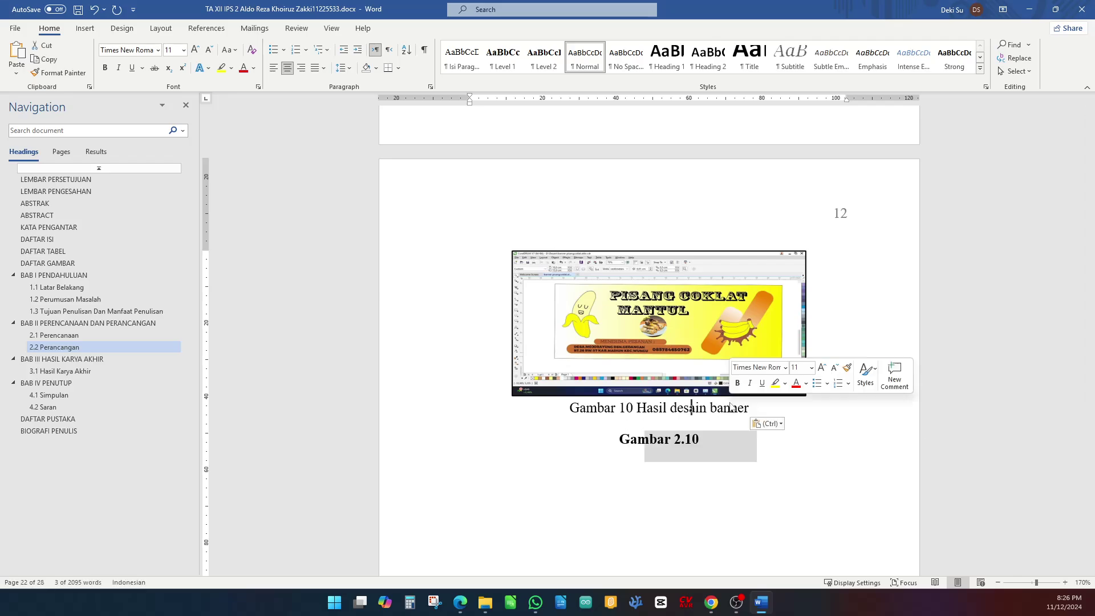
pyautogui.click(620, 407)
pyautogui.write('2.')
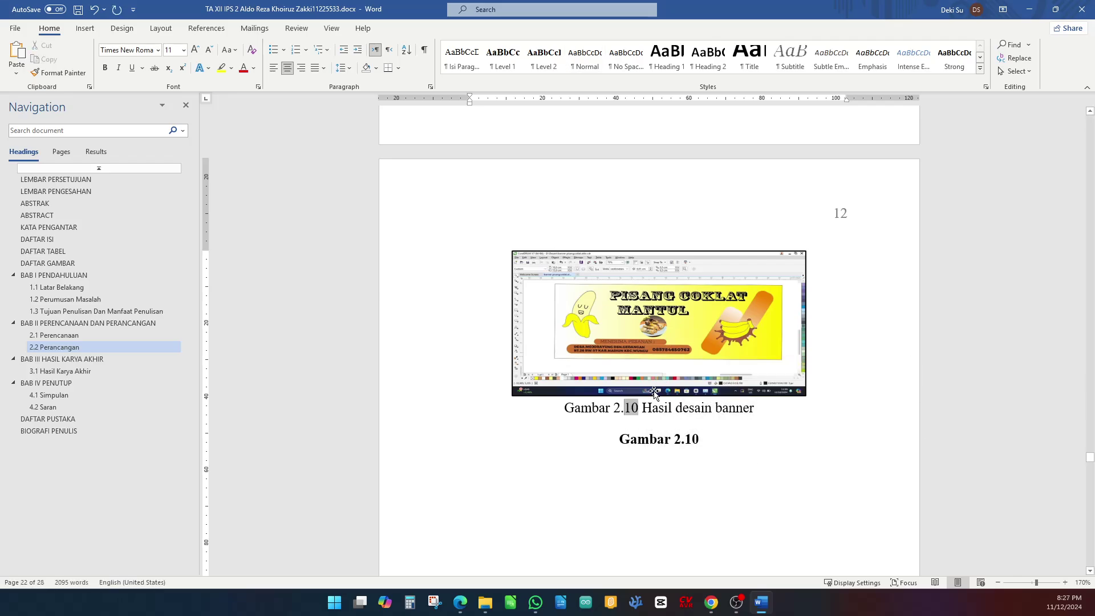
# - Make the label "Gambar 2.10" bold in the new caption and delete the leftover old Gambar 2.10 line
pyautogui.moveTo(619, 408); pyautogui.dragTo(561, 408)
pyautogui.hotkey('ctrl', 'b')
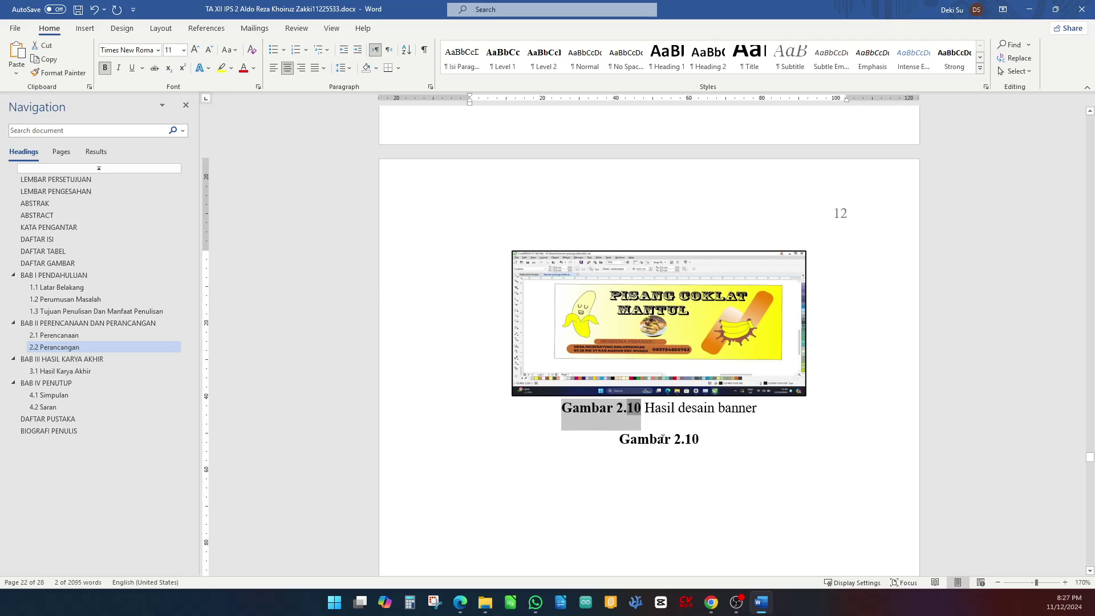
pyautogui.moveTo(703, 436); pyautogui.dragTo(582, 439)
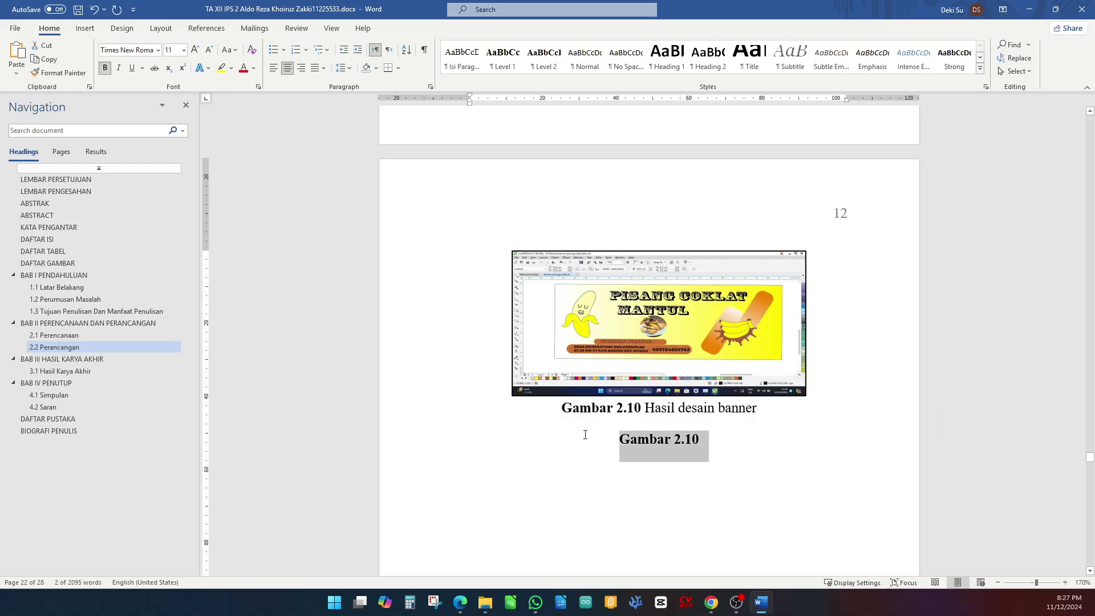
pyautogui.press('BackSpace')
# - Add empty lines below the Gambar 2.9 caption to push list item 10 onto the page with its picture
pyautogui.scroll(8, 606, 403)
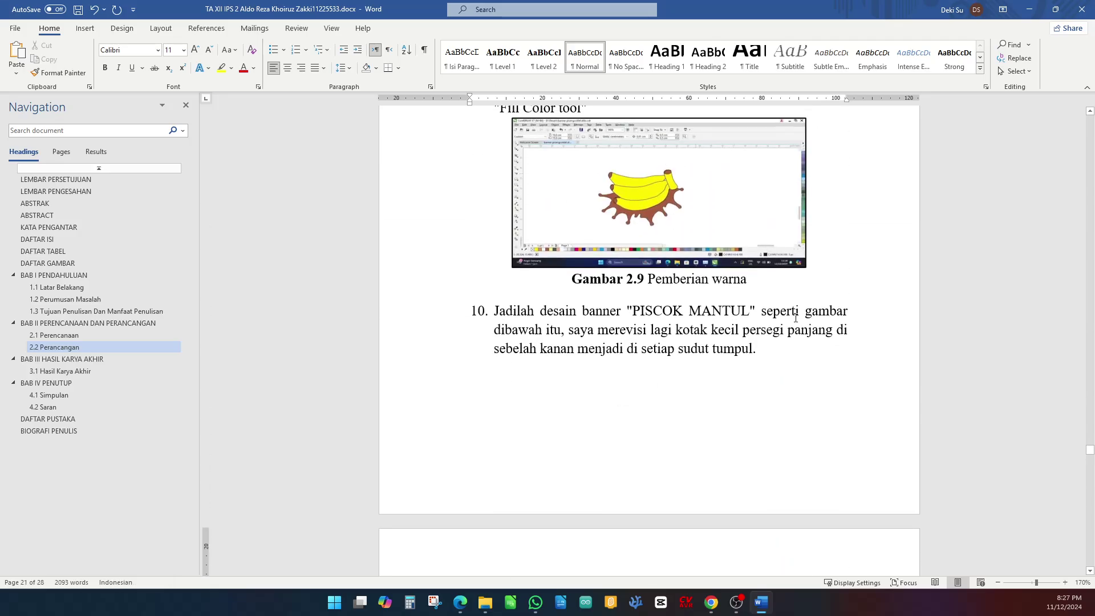
pyautogui.click(796, 319)
pyautogui.click(782, 290)
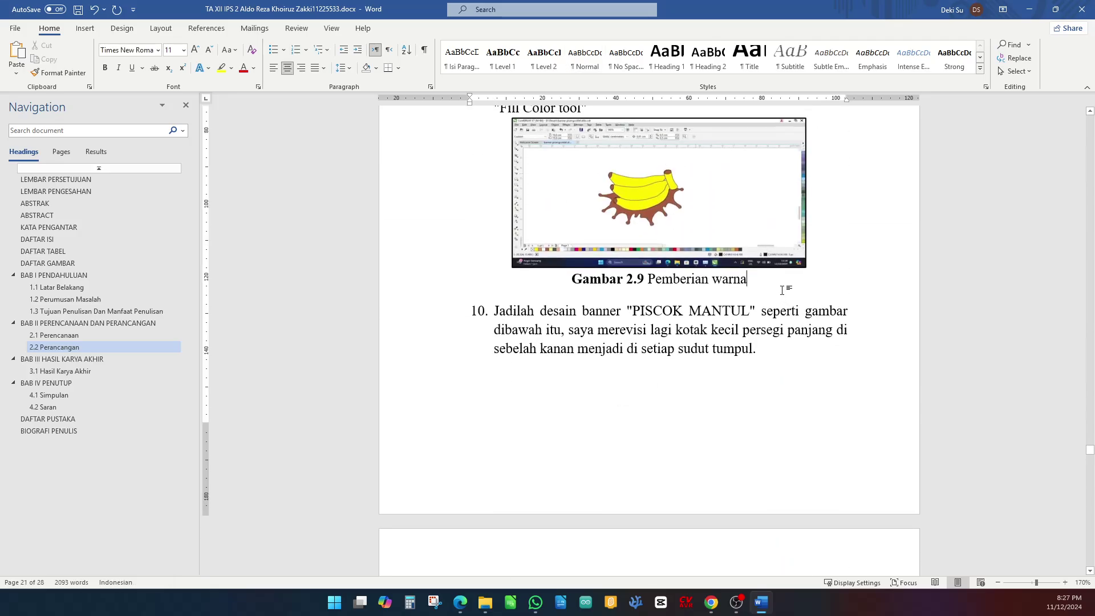
pyautogui.press('Return')
pyautogui.press('Return')
pyautogui.press('Return')
pyautogui.press('Return')
pyautogui.press('Delete')
pyautogui.scroll(-1, 781, 290)
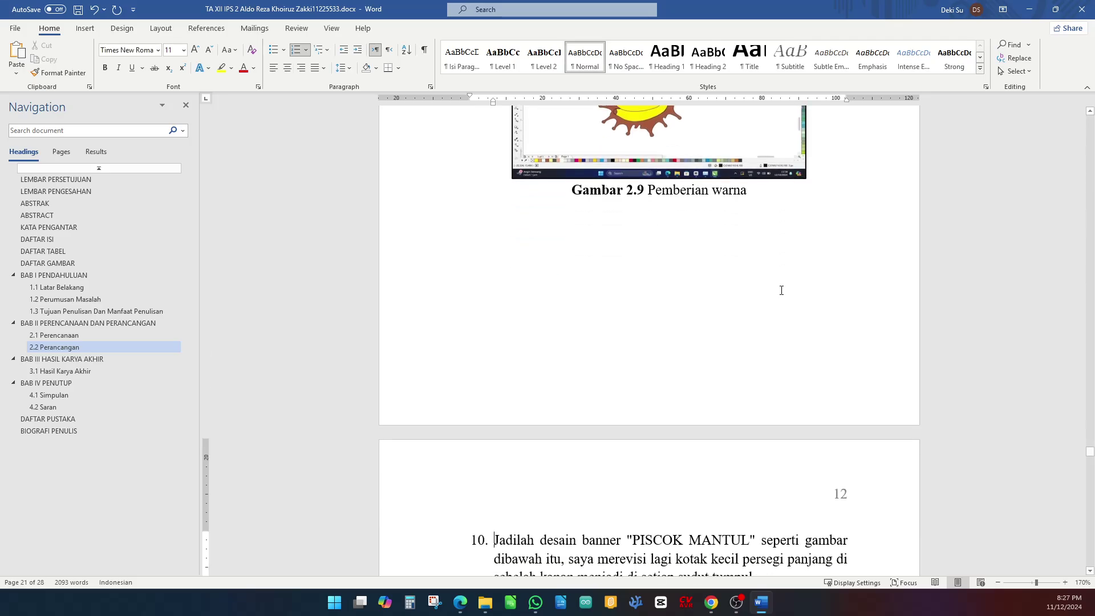
# - Shrink the chapter 3 banner picture on page 14 proportionally to about two thirds of its width
pyautogui.scroll(-15, 781, 290)
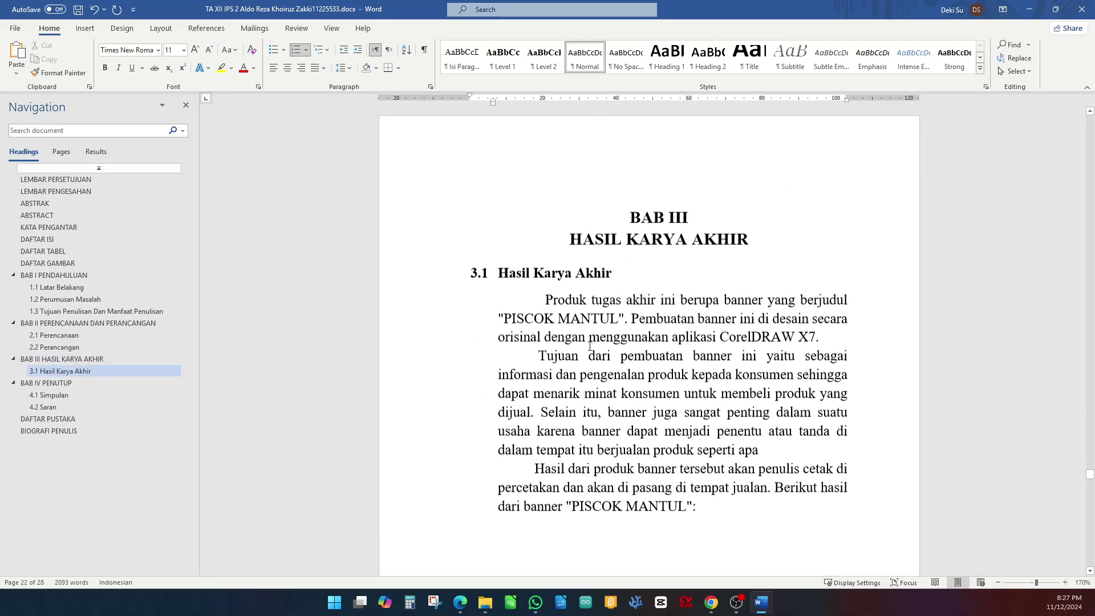
pyautogui.scroll(-14, 590, 346)
pyautogui.scroll(8, 605, 336)
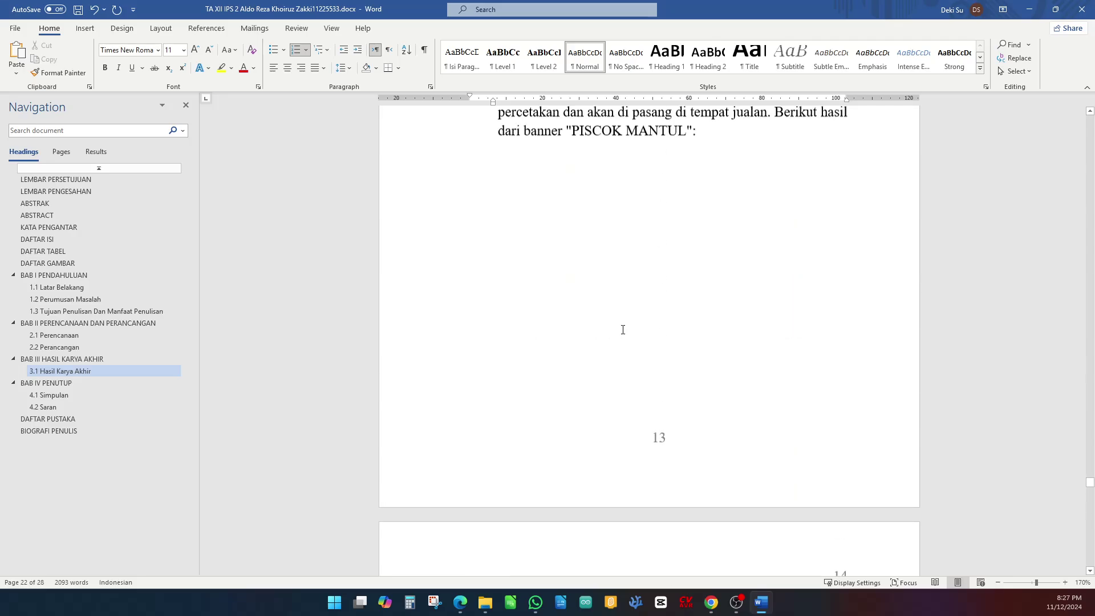
pyautogui.scroll(-6, 623, 330)
pyautogui.click(813, 385)
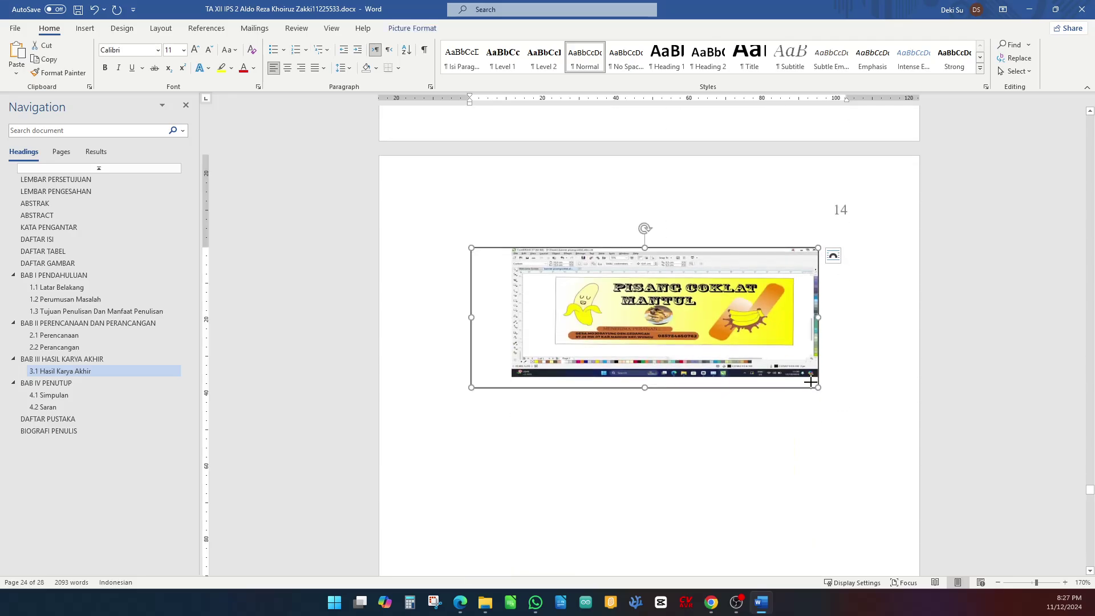
pyautogui.moveTo(818, 387); pyautogui.dragTo(740, 338)
pyautogui.hotkey('ctrl', 'z')
pyautogui.moveTo(818, 388); pyautogui.dragTo(700, 360)
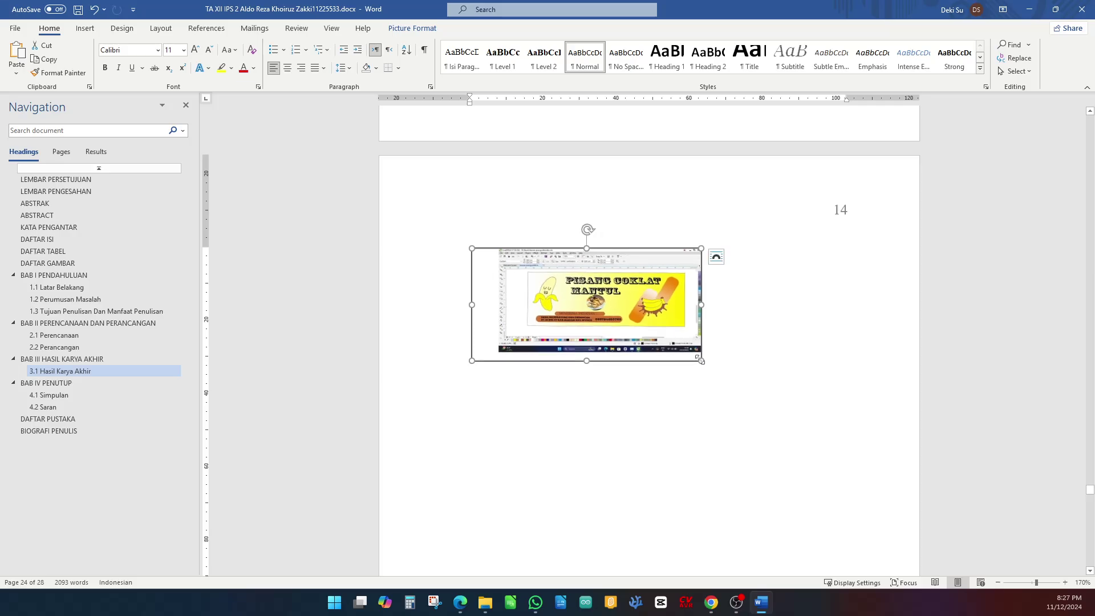
# - Move the chapter 3 banner picture from page 14 to below the "PISCOK MANTUL" paragraph on page 13 and enlarge it to nearly the text width
pyautogui.scroll(6, 641, 342)
pyautogui.click(641, 254)
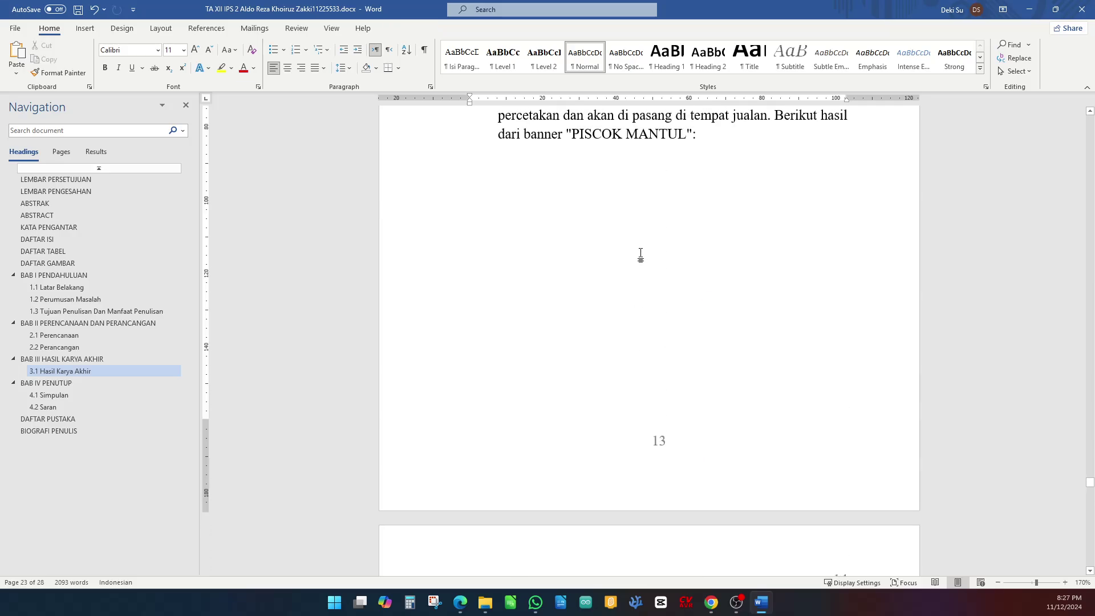
pyautogui.scroll(-3, 640, 274)
pyautogui.scroll(-1, 640, 299)
pyautogui.click(604, 425)
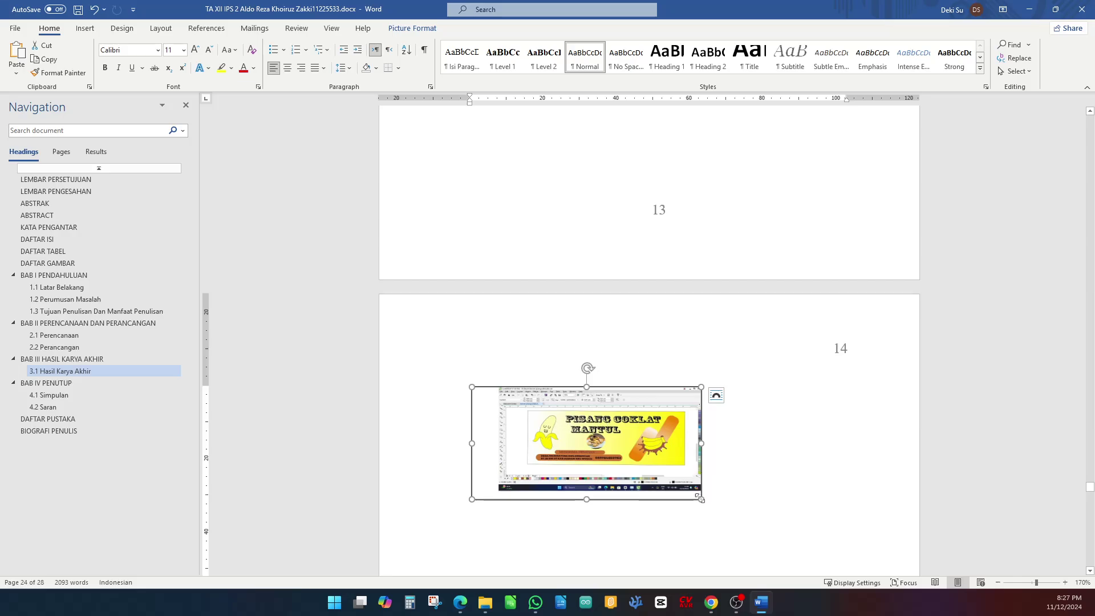
pyautogui.moveTo(701, 499); pyautogui.dragTo(628, 460)
pyautogui.moveTo(580, 378); pyautogui.dragTo(630, 159)
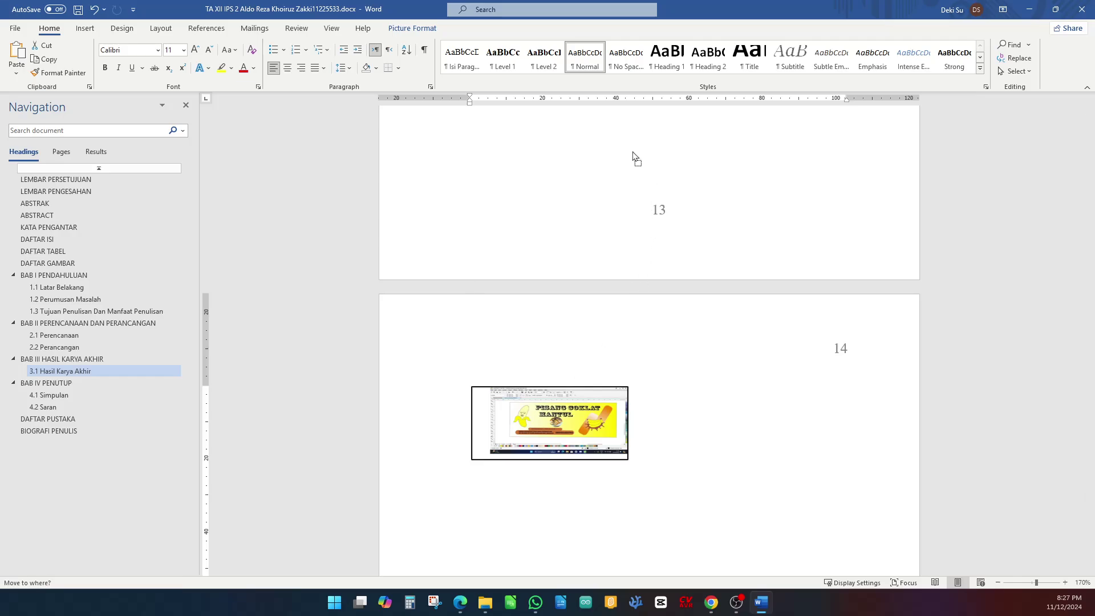
pyautogui.moveTo(658, 318); pyautogui.dragTo(795, 403)
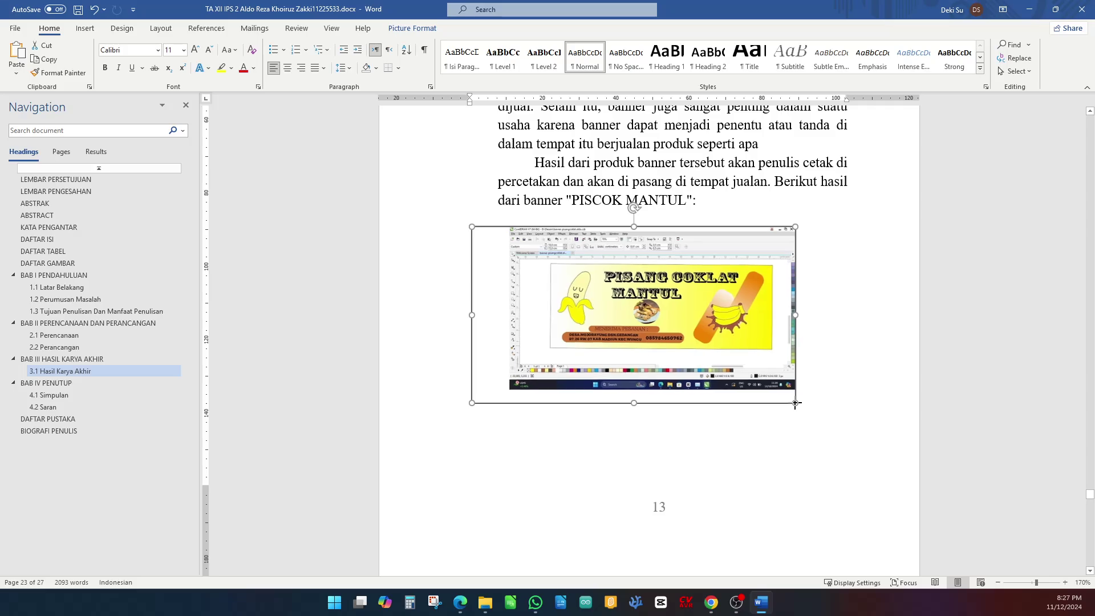
# - Crop the blank strip off the left side of the banner picture, leaving it about 79 mm wide
pyautogui.rightClick(681, 291)
pyautogui.click(716, 271)
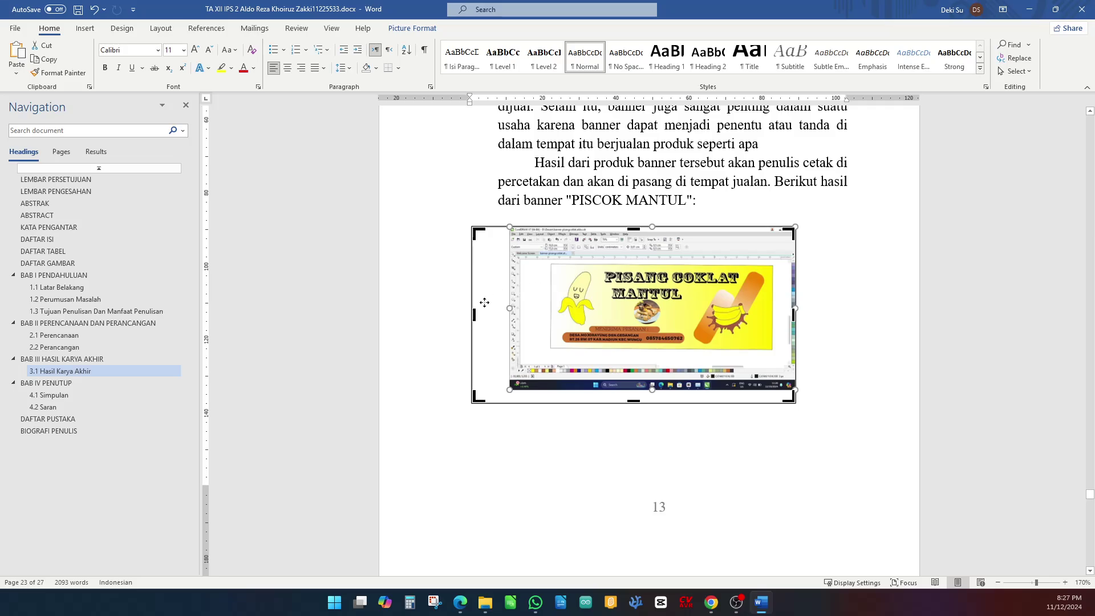
pyautogui.moveTo(474, 313); pyautogui.dragTo(505, 314)
pyautogui.click(829, 307)
pyautogui.click(662, 276)
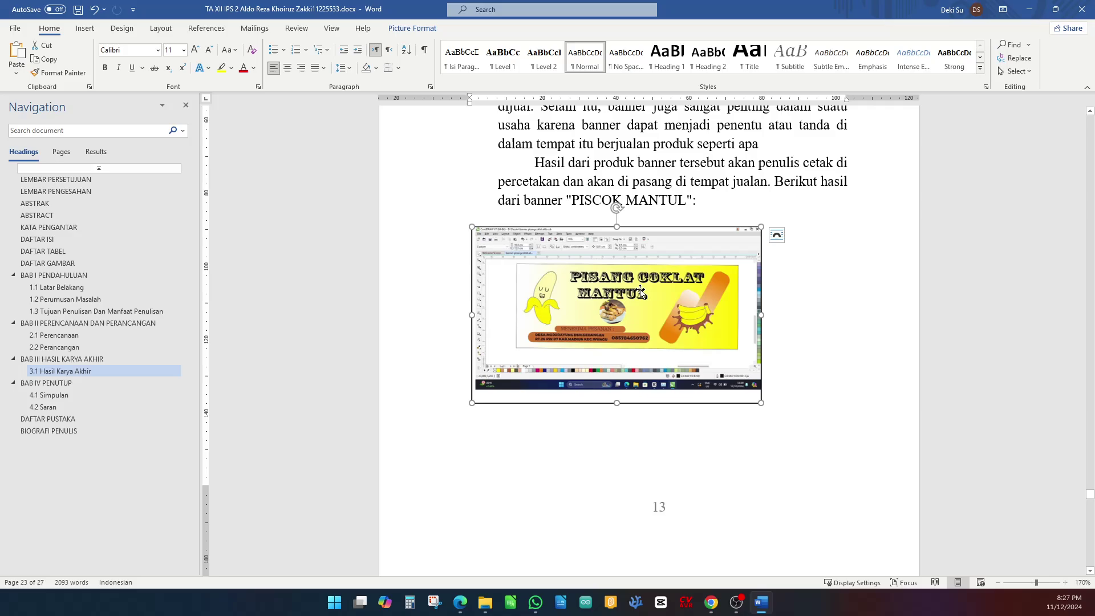
# - Remove the outline from the banner picture and center the picture on the page
pyautogui.click(408, 27)
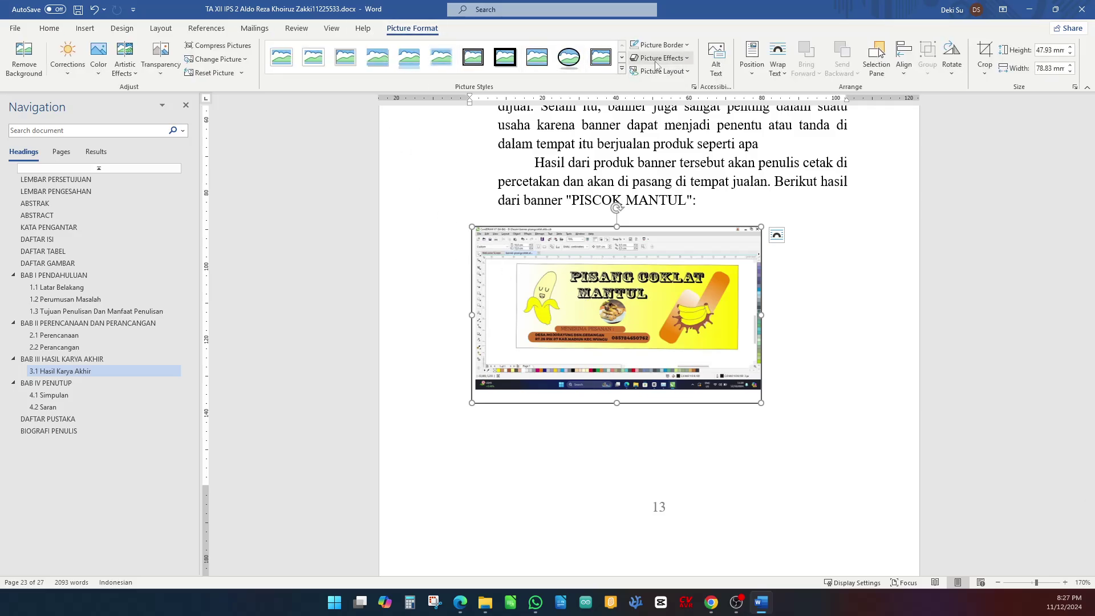
pyautogui.click(671, 46)
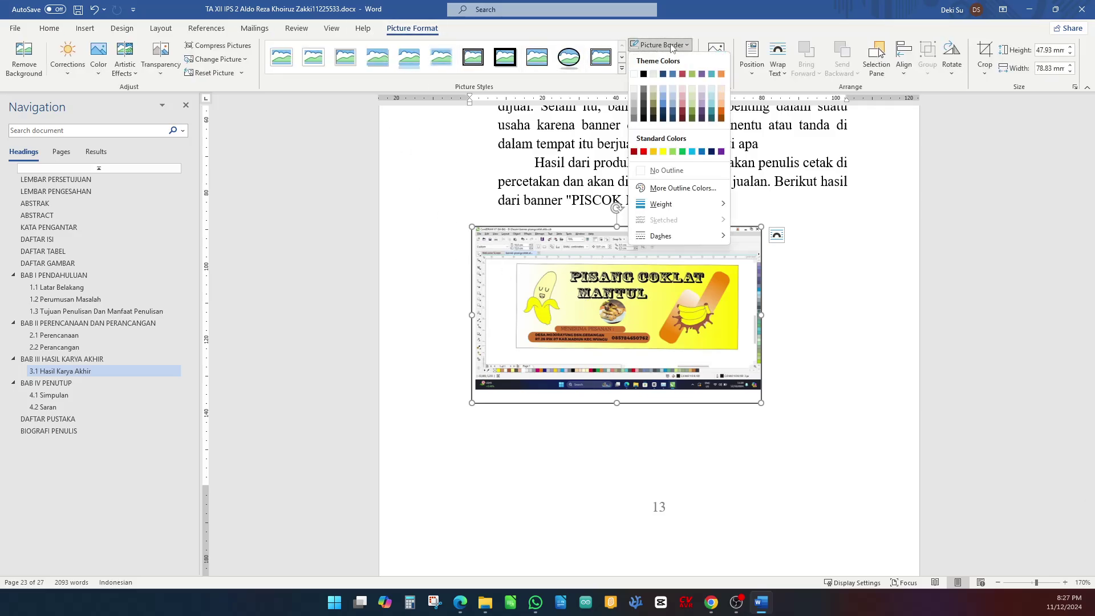
pyautogui.click(666, 170)
pyautogui.click(49, 28)
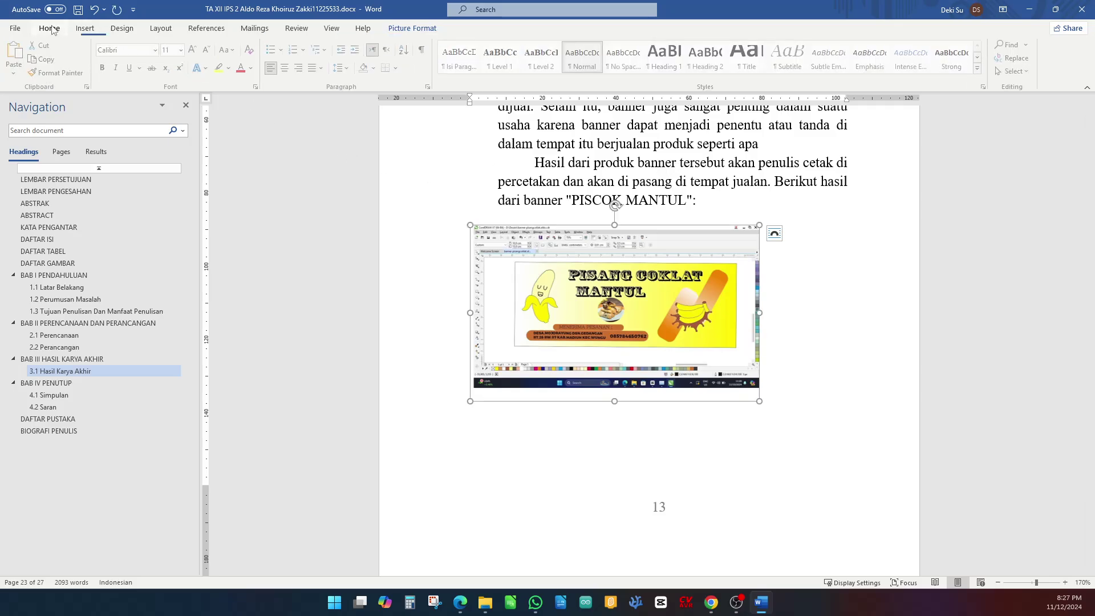
pyautogui.click(287, 67)
# - Insert a Gambar caption below the banner picture and change its number to 3.1
pyautogui.rightClick(657, 260)
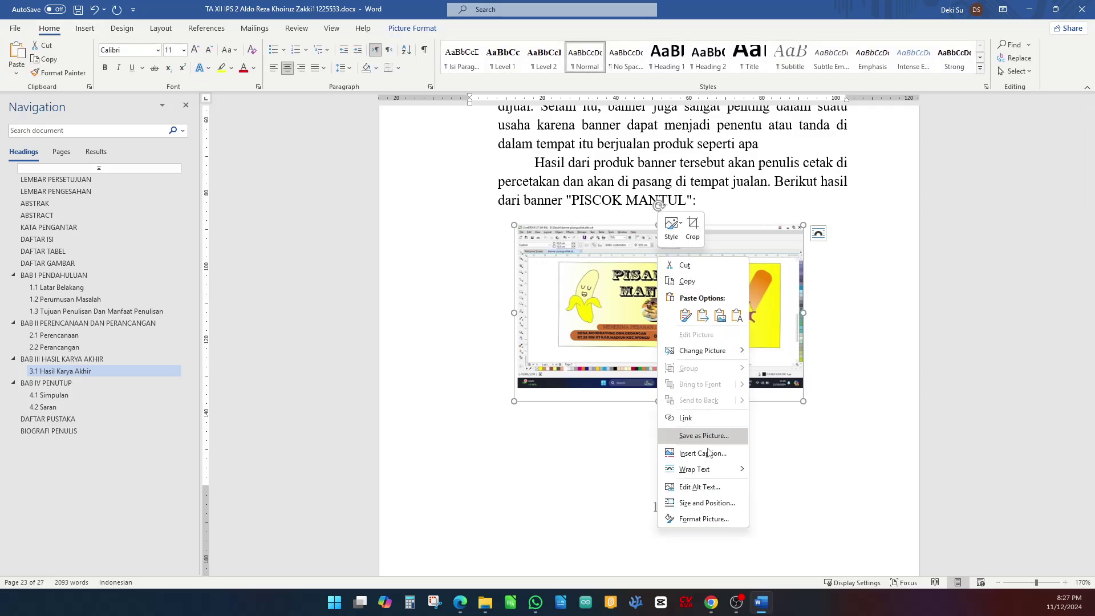
pyautogui.click(702, 453)
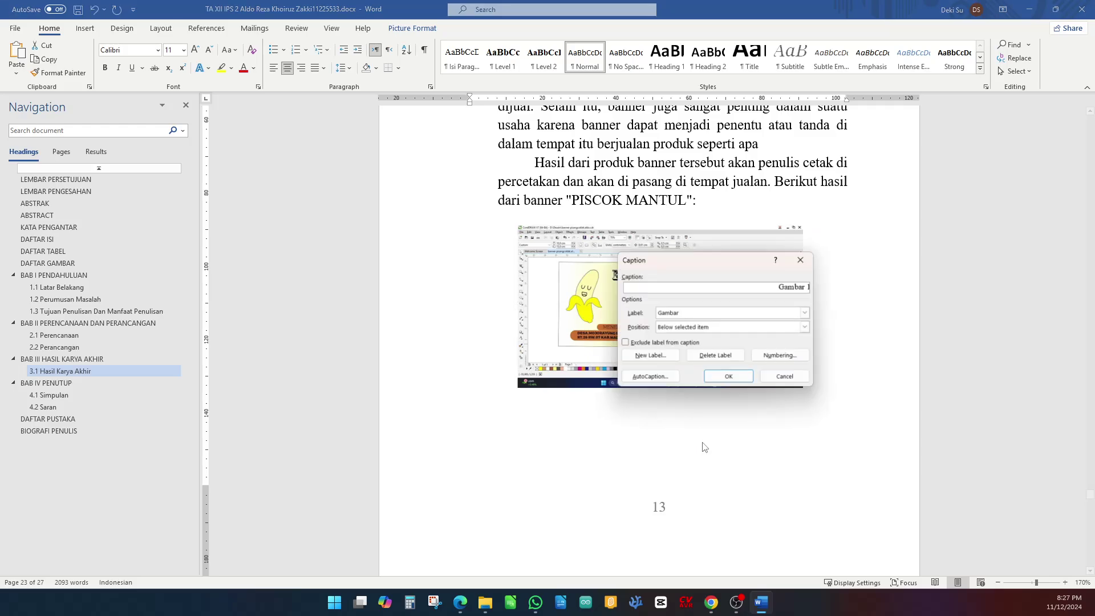
pyautogui.click(731, 379)
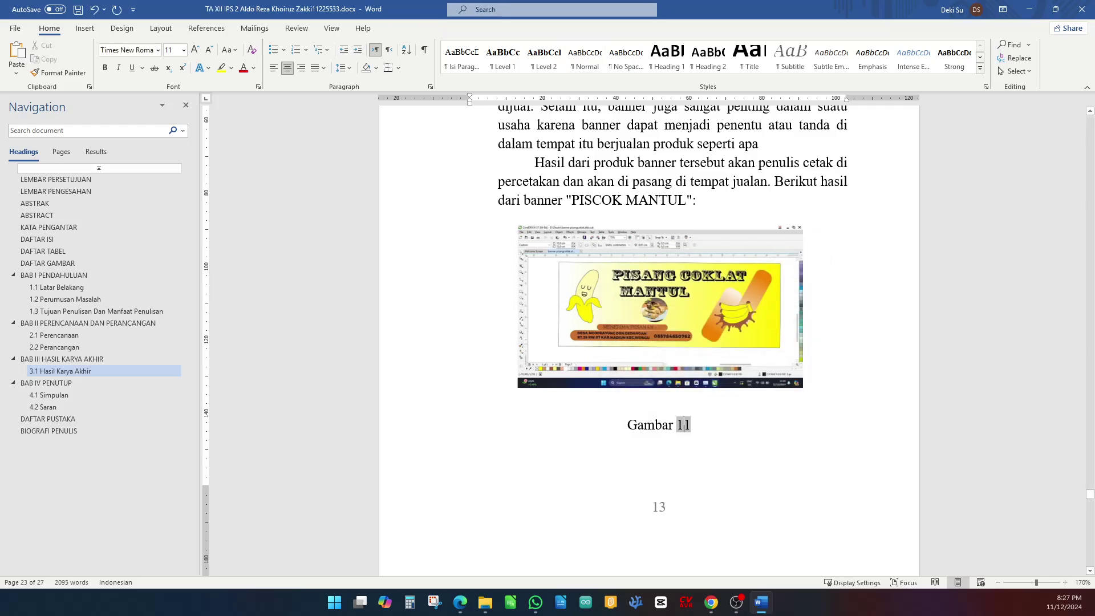
pyautogui.press('BackSpace')
pyautogui.write('3.')
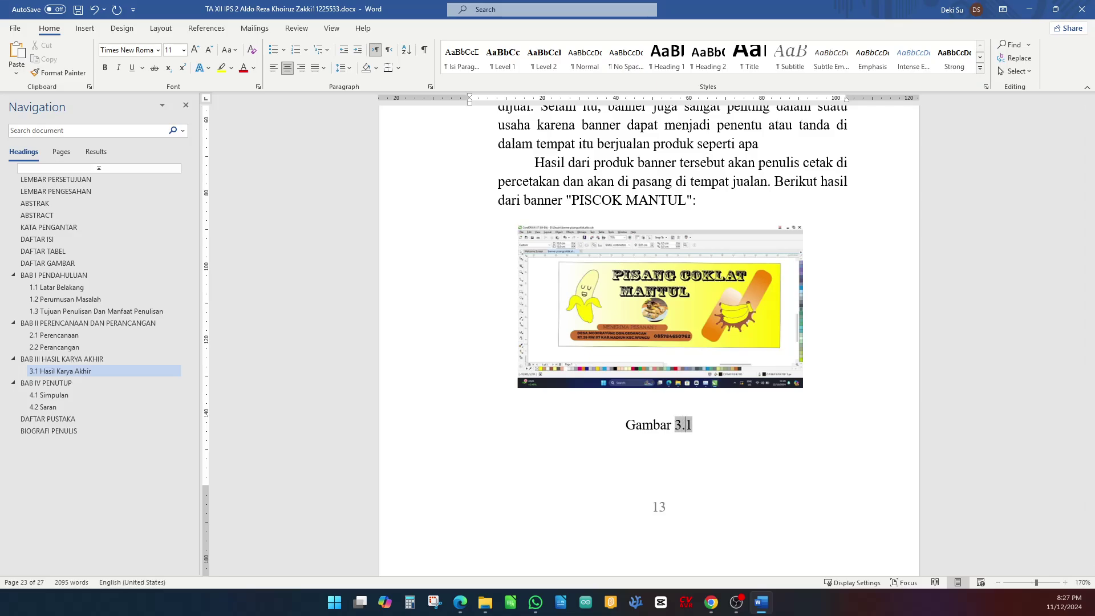
# - Add the text "Gambar hasil produk" to the new caption and make the label "Gambar 3.1" bold
pyautogui.press('End')
pyautogui.write('Gambar ')
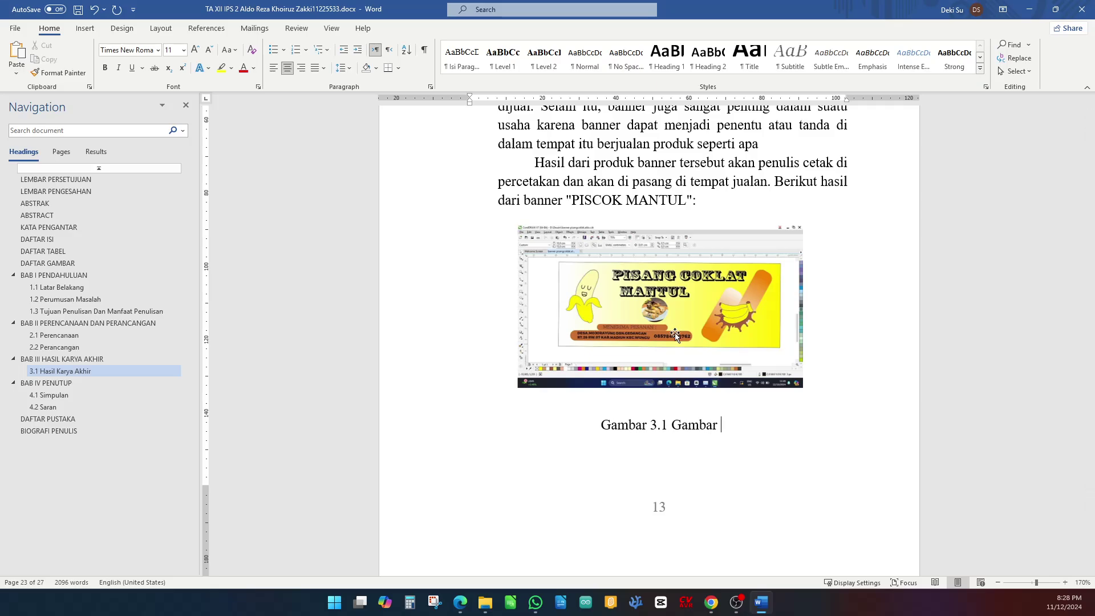
pyautogui.write('P')
pyautogui.press('BackSpace')
pyautogui.write('Hasil P')
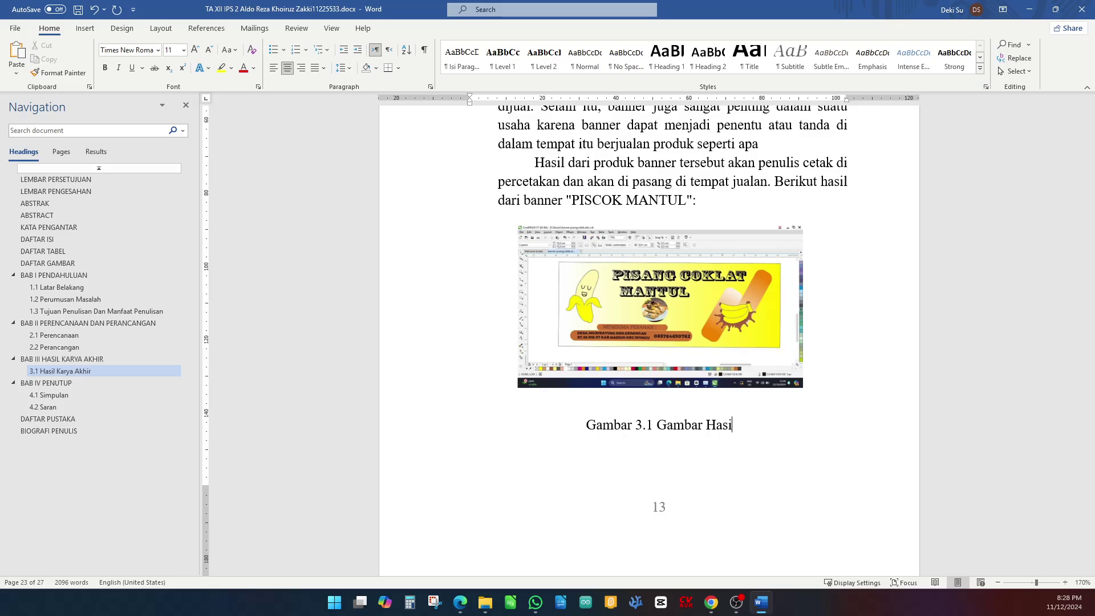
pyautogui.press('BackSpace')
pyautogui.press('BackSpace')
pyautogui.press('BackSpace')
pyautogui.press('BackSpace')
pyautogui.press('BackSpace')
pyautogui.press('BackSpace')
pyautogui.press('BackSpace')
pyautogui.press('BackSpace')
pyautogui.press('BackSpace')
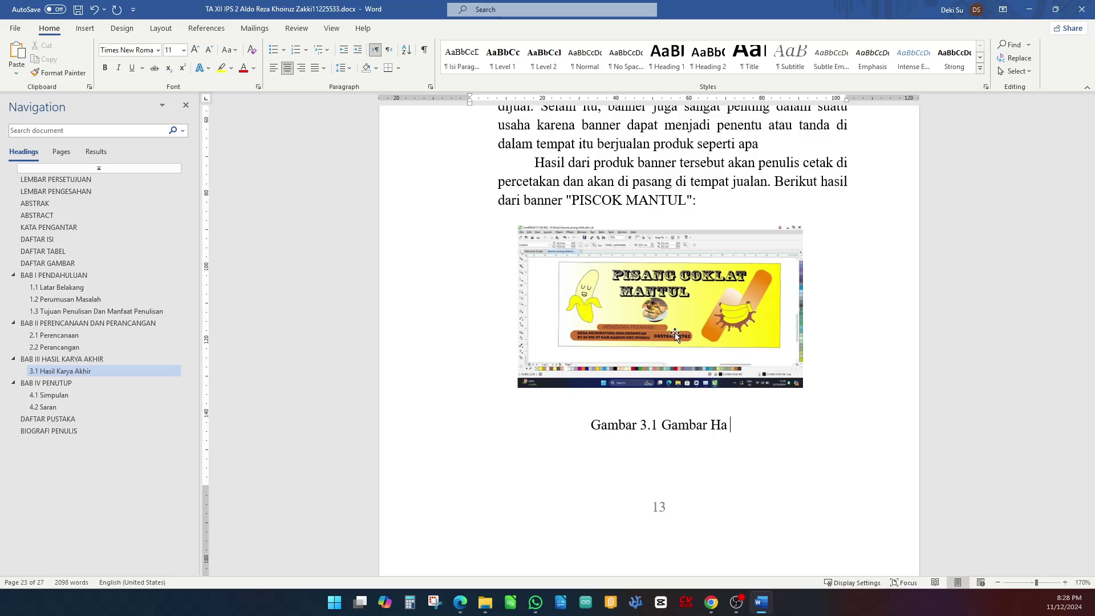
pyautogui.write('r hasil produk')
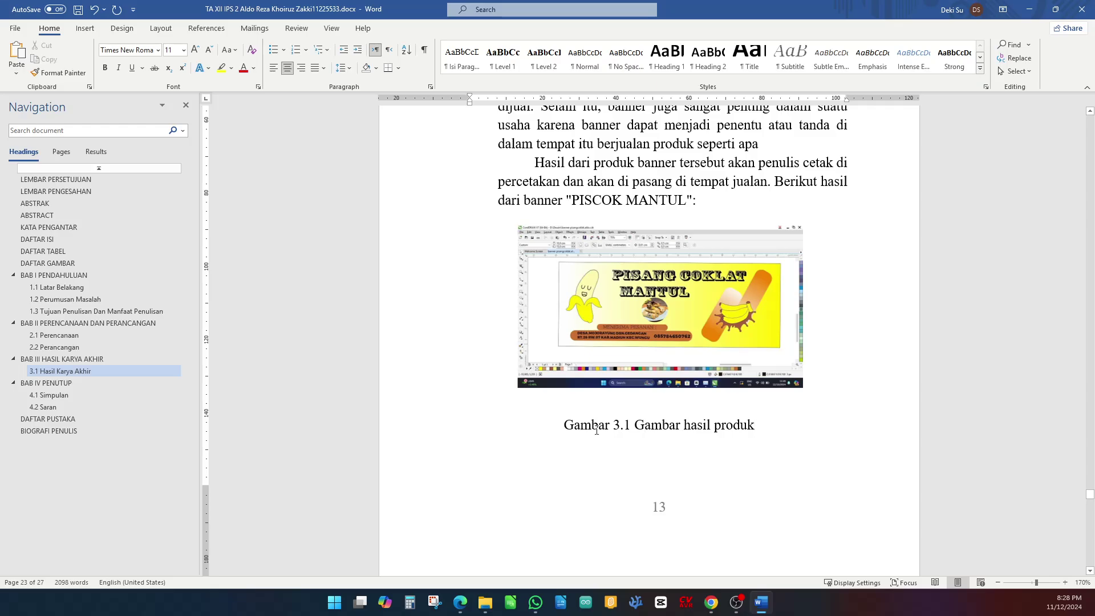
pyautogui.moveTo(596, 430); pyautogui.dragTo(632, 428)
pyautogui.hotkey('ctrl', 'b')
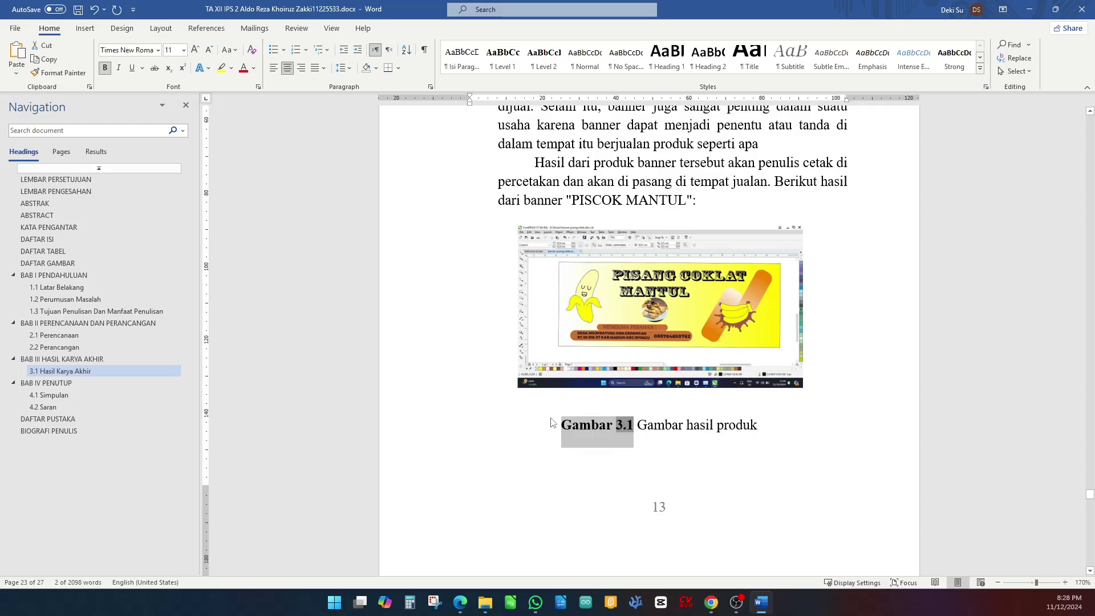
# - Crop the blank strip off the bottom of the banner picture, reducing its height to about 44 mm
pyautogui.click(576, 340)
pyautogui.rightClick(584, 325)
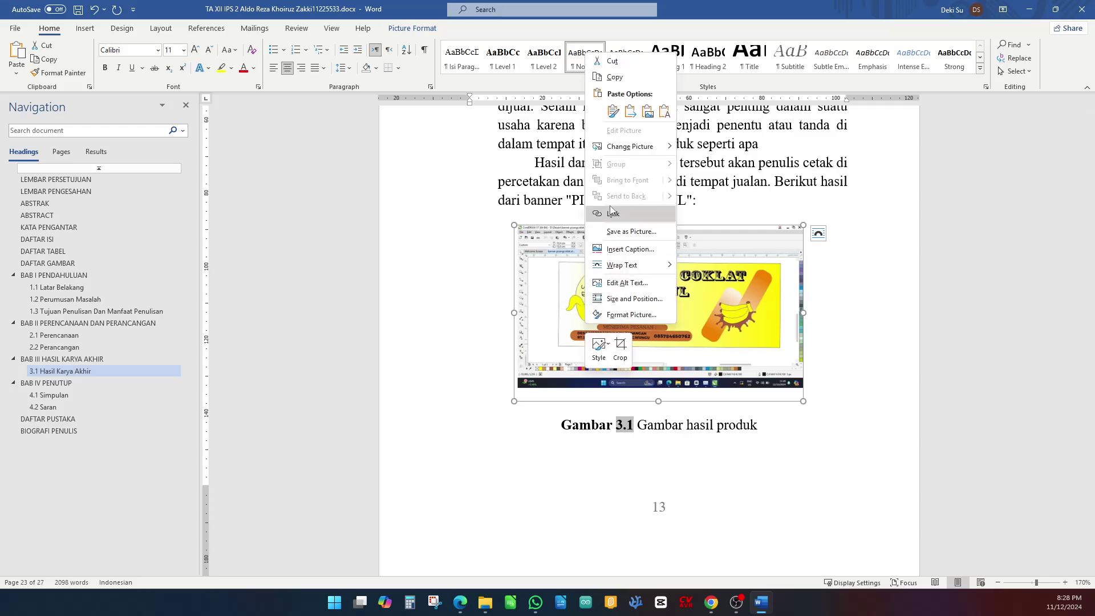
pyautogui.click(424, 27)
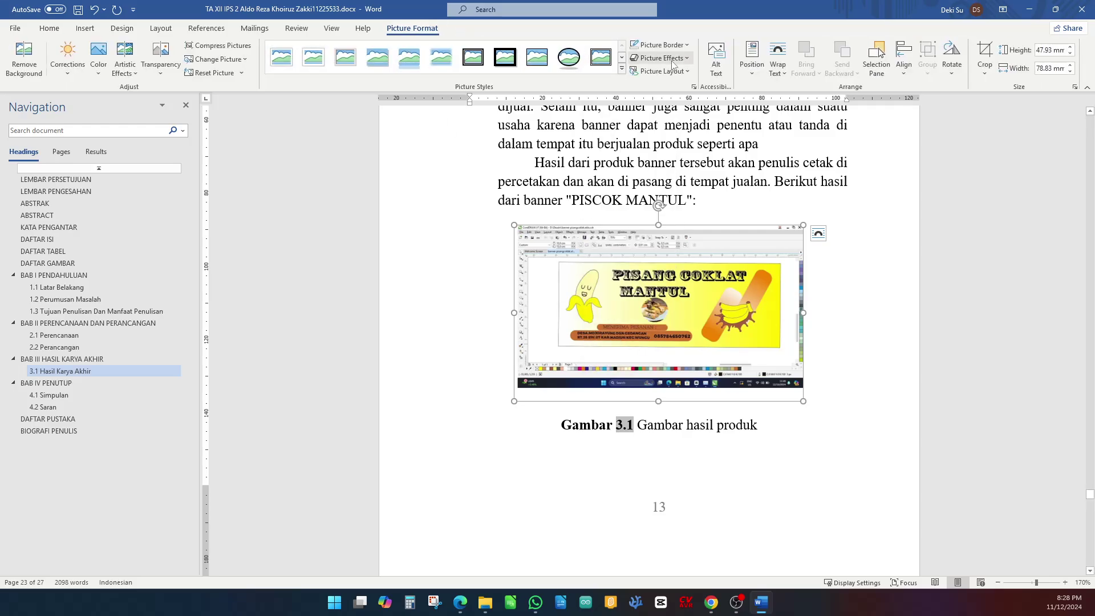
pyautogui.click(981, 62)
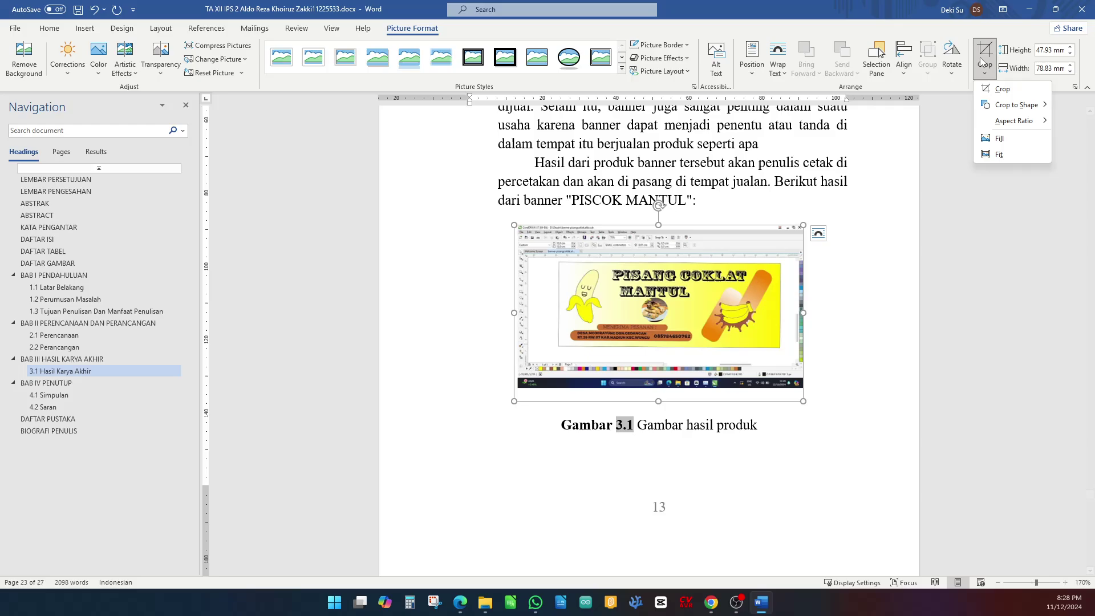
pyautogui.click(1002, 89)
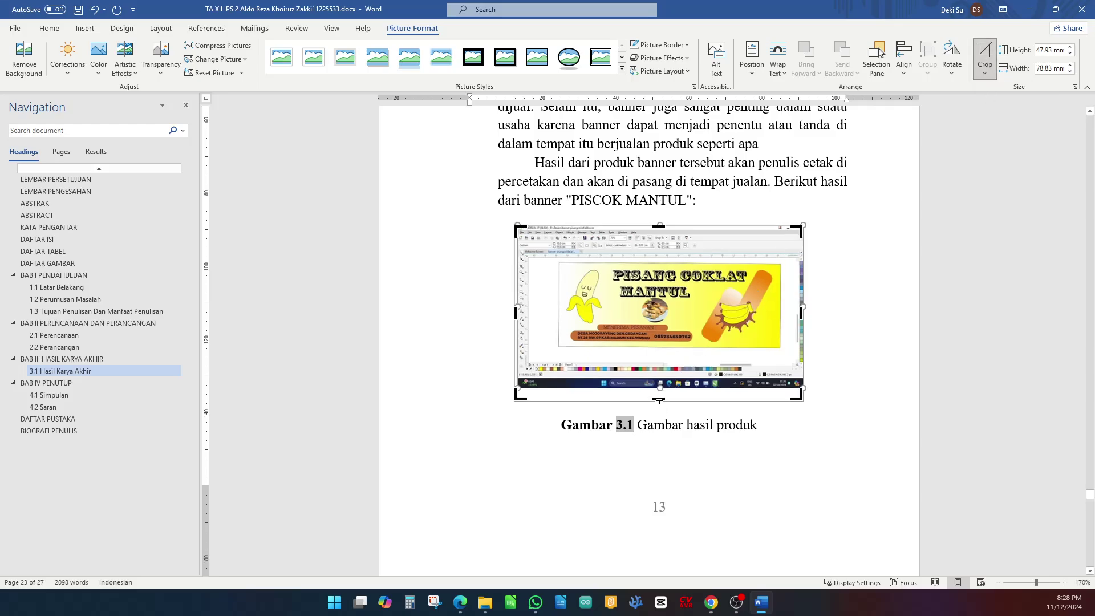
pyautogui.moveTo(658, 399); pyautogui.dragTo(661, 388)
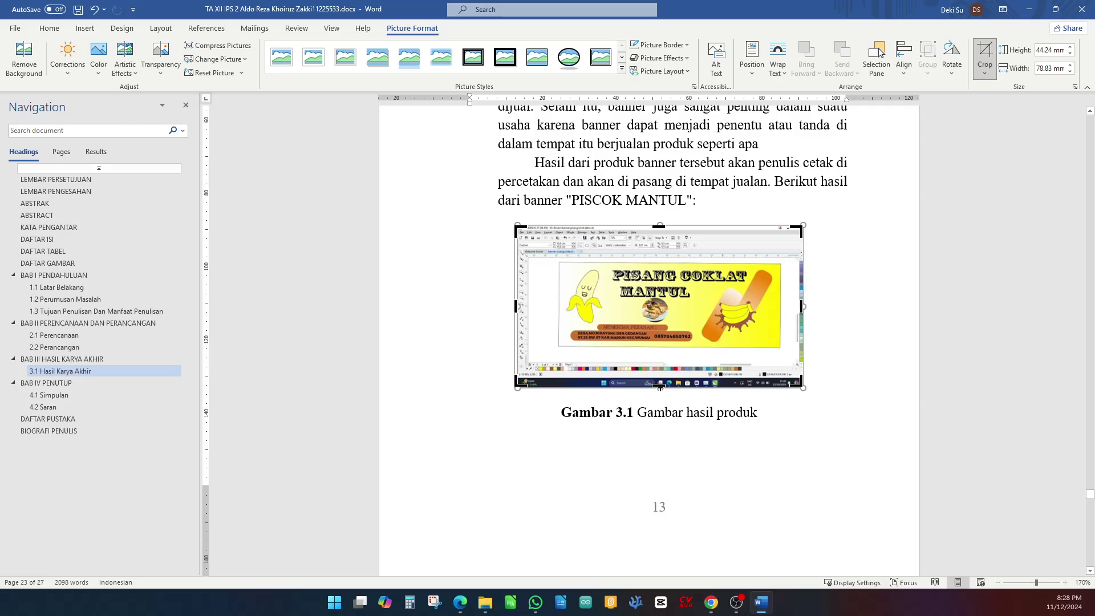
pyautogui.press('Return')
pyautogui.click(619, 242)
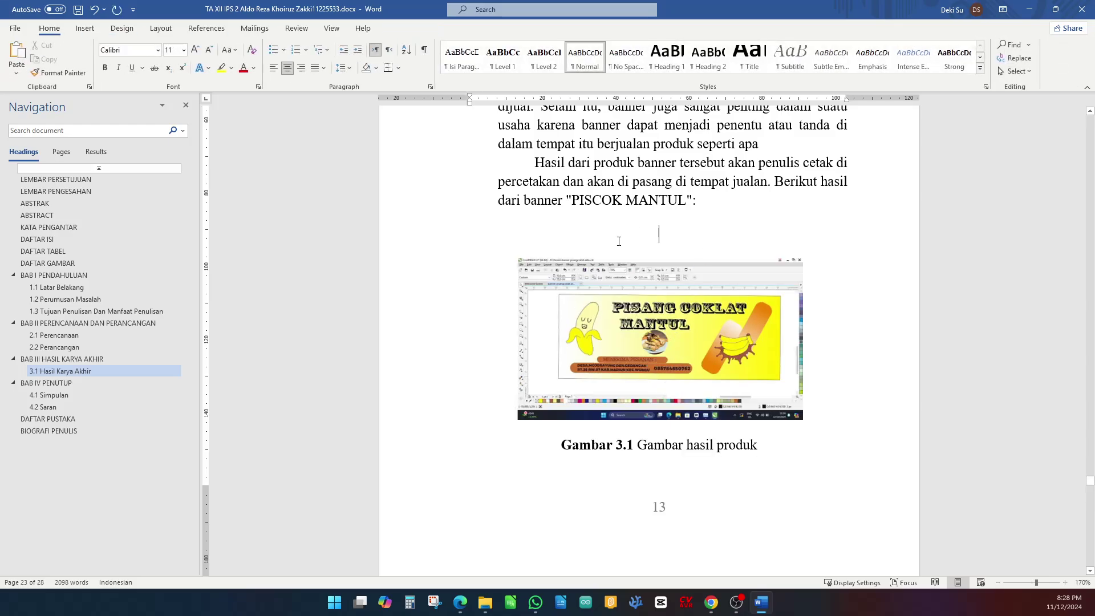
# - Delete the old list of figures under the DAFTAR GAMBAR heading, including its empty table of contents container
pyautogui.scroll(-10, 677, 244)
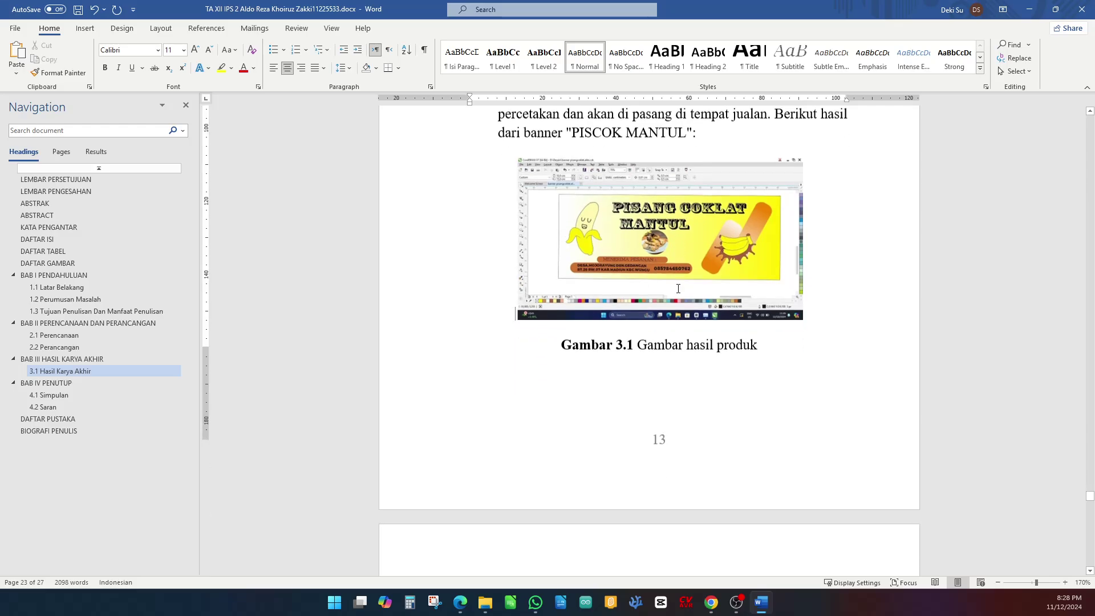
pyautogui.scroll(7, 661, 288)
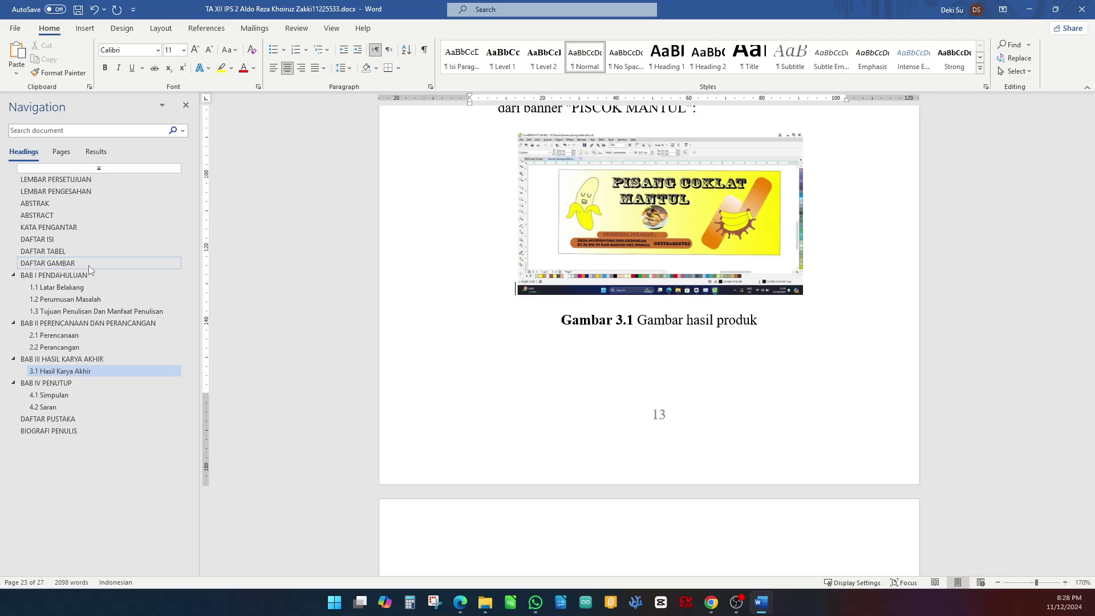
pyautogui.click(88, 264)
pyautogui.click(458, 302)
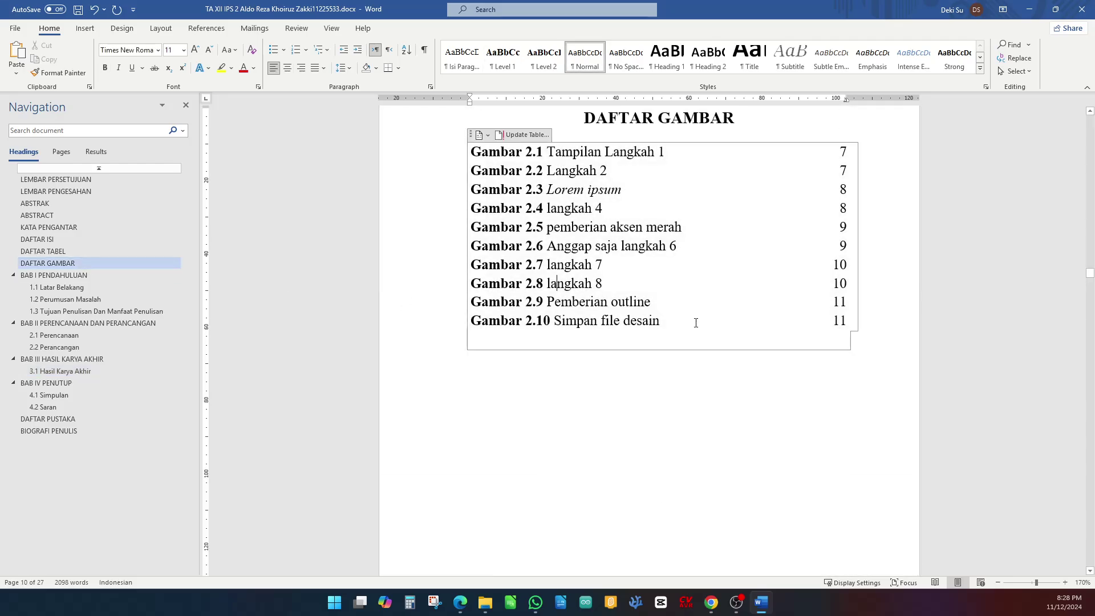
pyautogui.moveTo(694, 320)
pyautogui.mouseDown()
pyautogui.moveTo(570, 302)
pyautogui.moveTo(458, 157)
pyautogui.mouseUp()
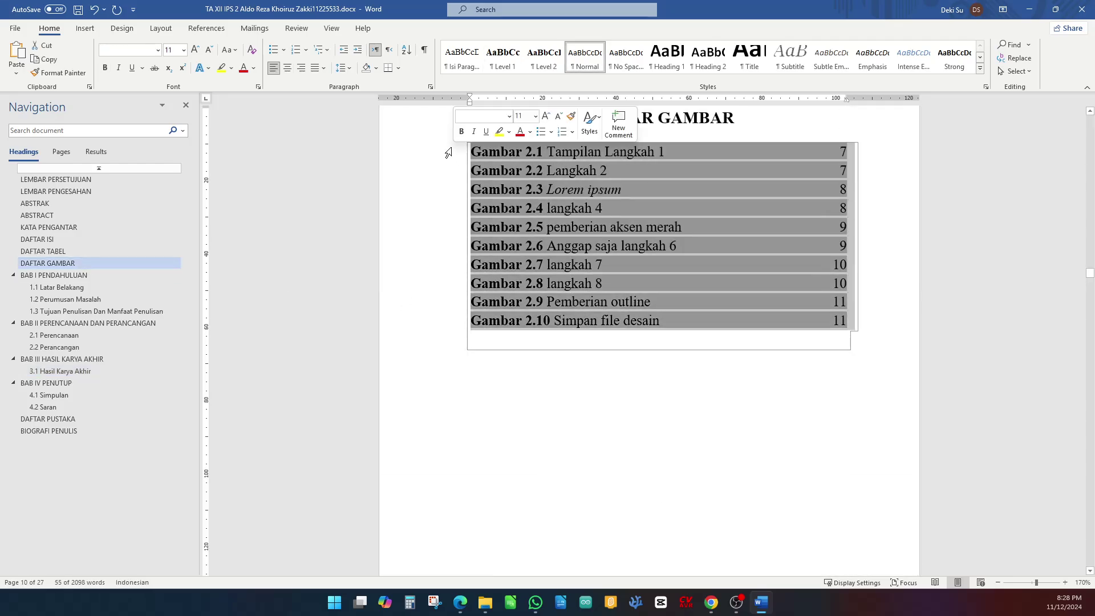
pyautogui.press('Delete')
pyautogui.click(469, 133)
pyautogui.click(497, 161)
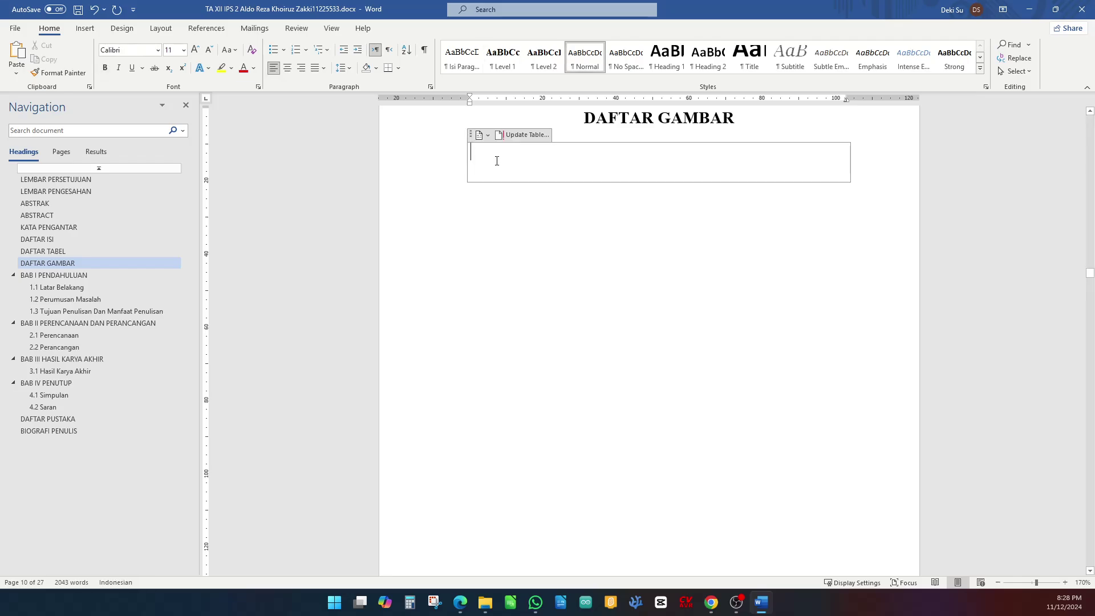
pyautogui.click(470, 136)
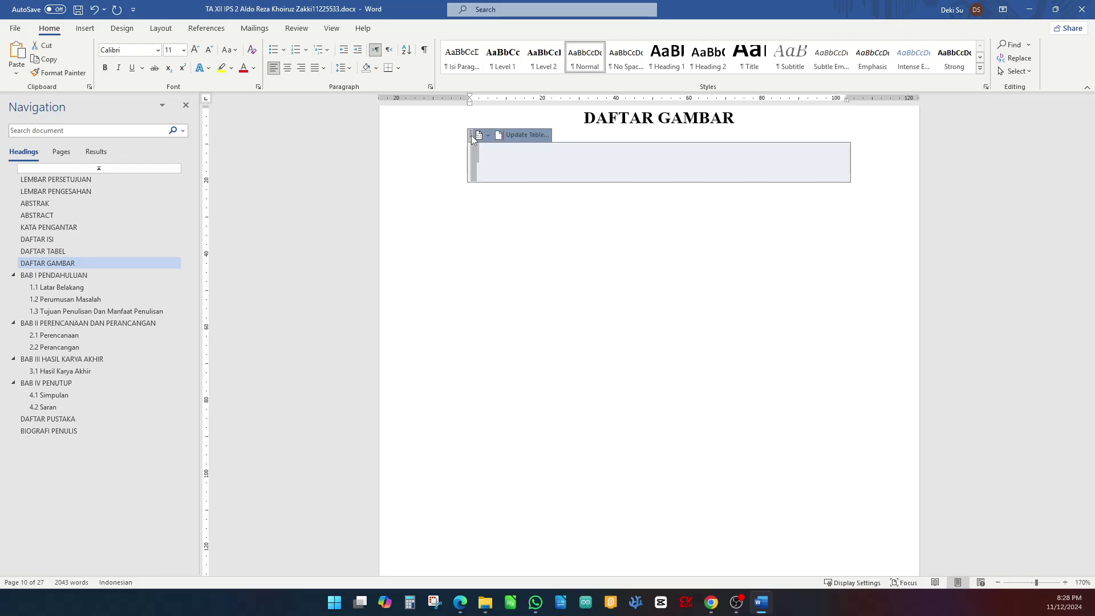
pyautogui.click(472, 139)
pyautogui.press('BackSpace')
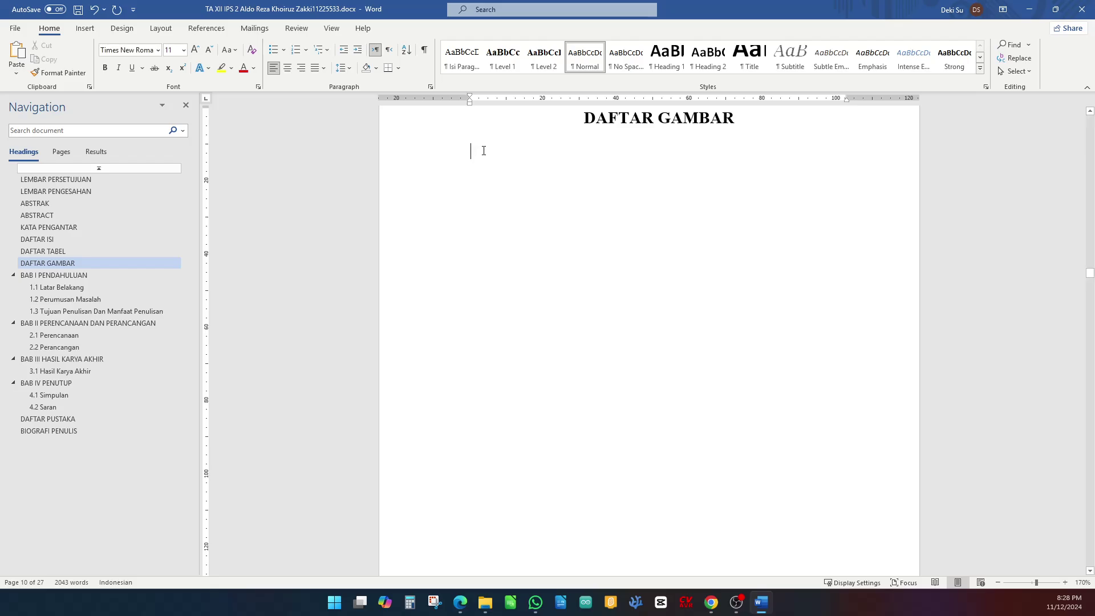
# - Insert a table of figures for the Gambar captions under the DAFTAR GAMBAR heading, with hyperlinks instead of page numbers turned off
pyautogui.click(216, 31)
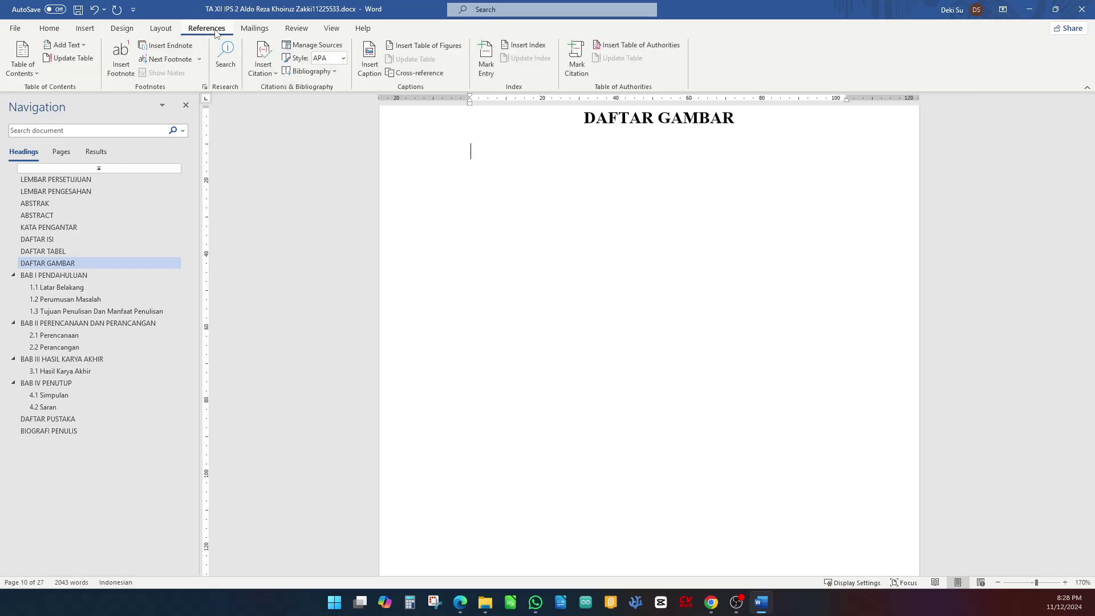
pyautogui.click(409, 49)
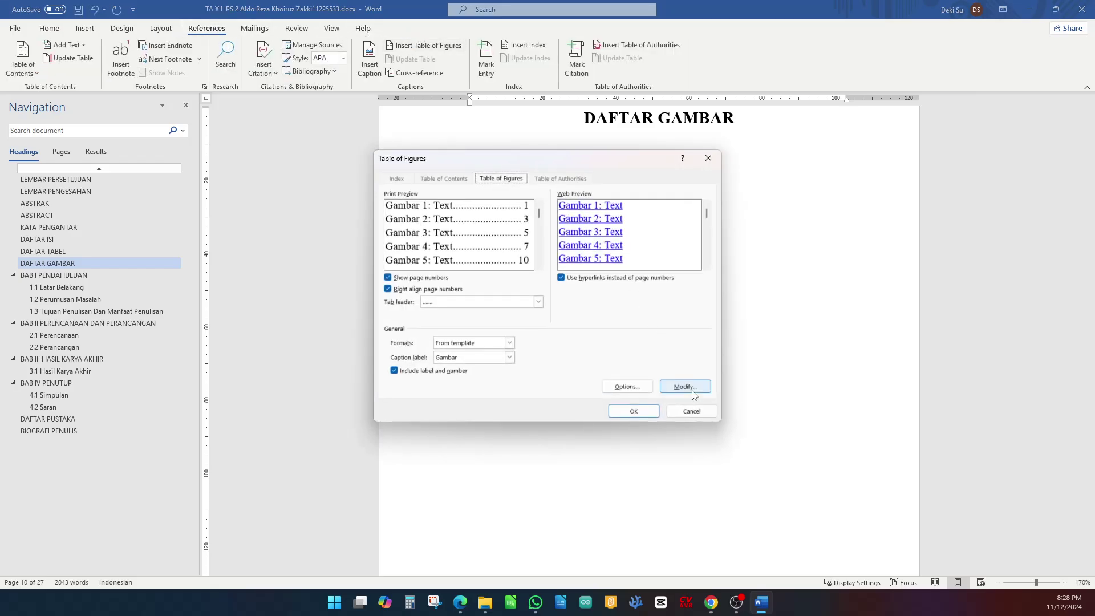
pyautogui.click(691, 410)
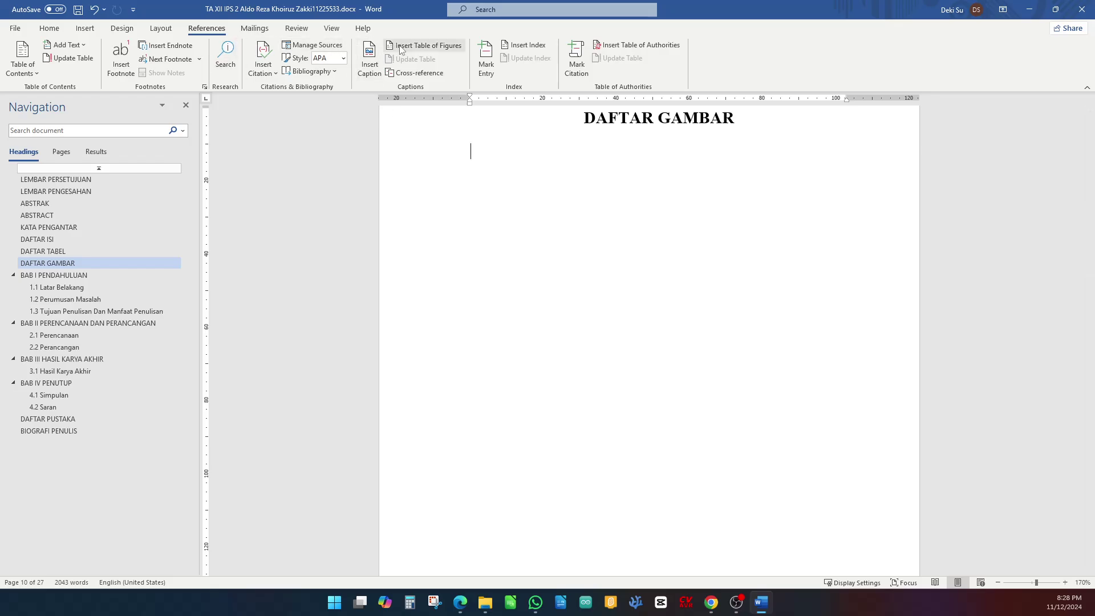
pyautogui.click(421, 51)
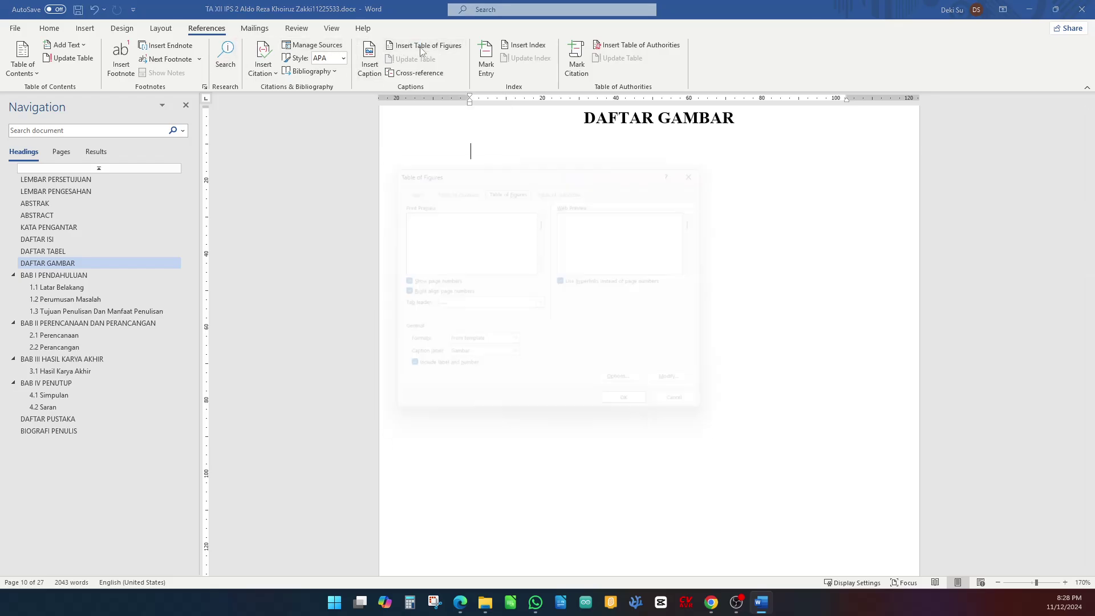
pyautogui.click(583, 279)
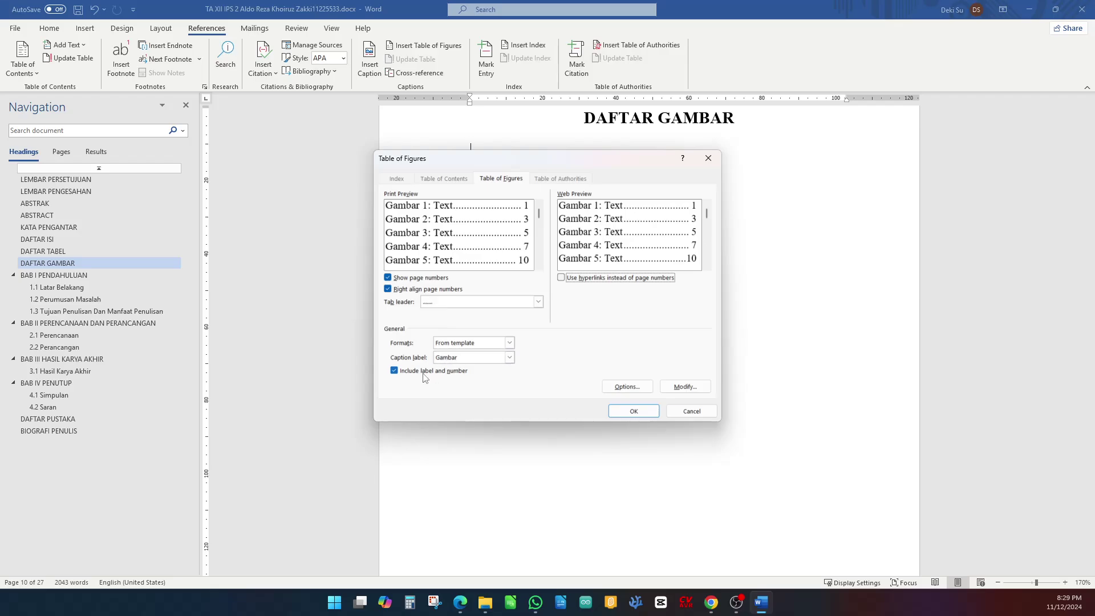
pyautogui.click(631, 407)
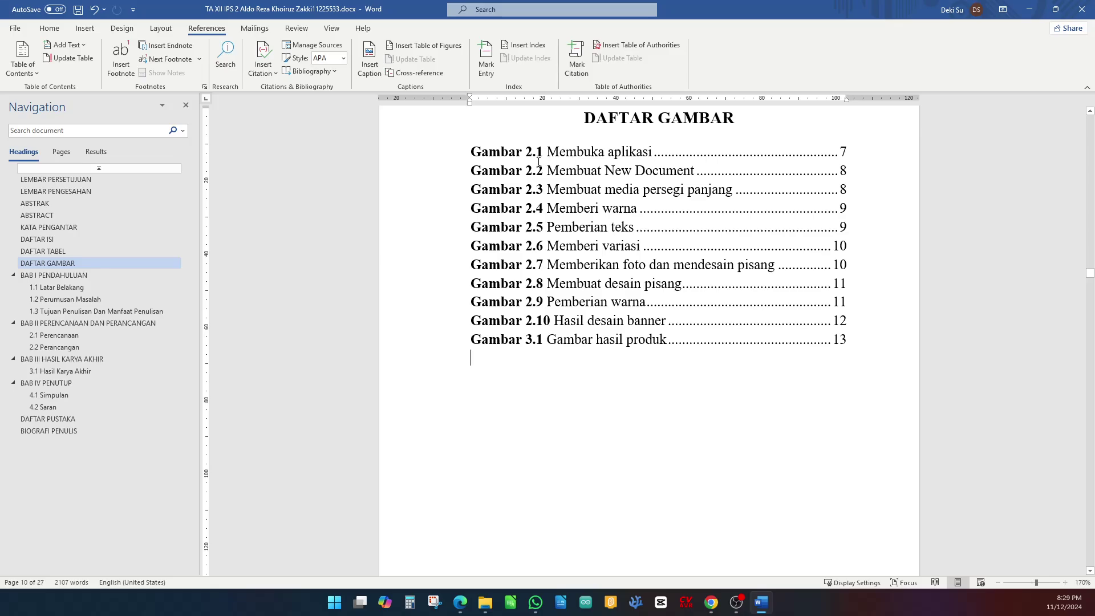
pyautogui.moveTo(421, 159); pyautogui.dragTo(423, 322)
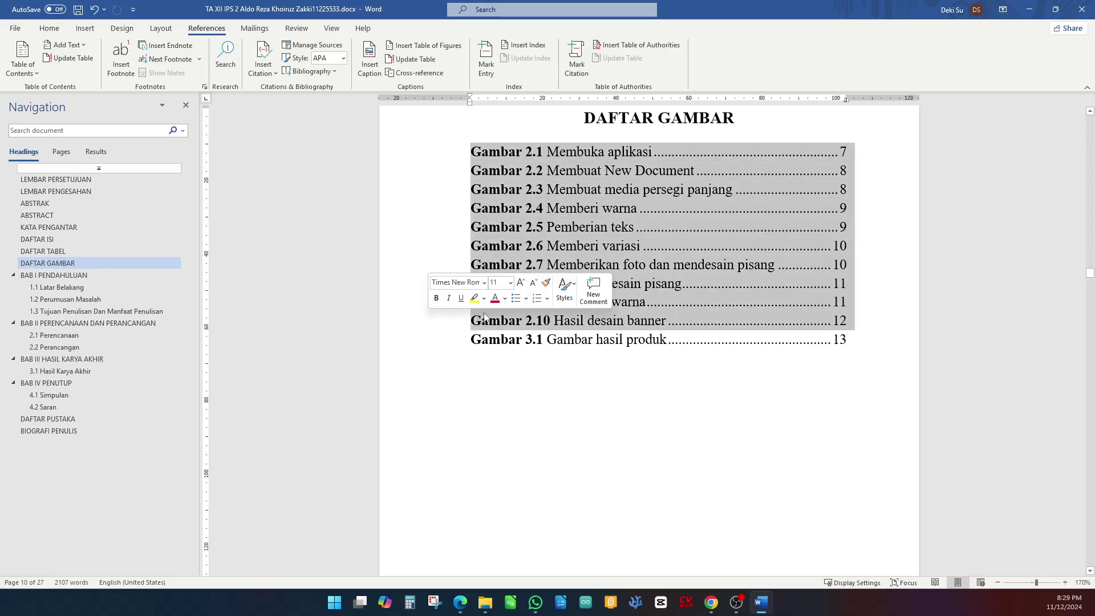
pyautogui.click(841, 319)
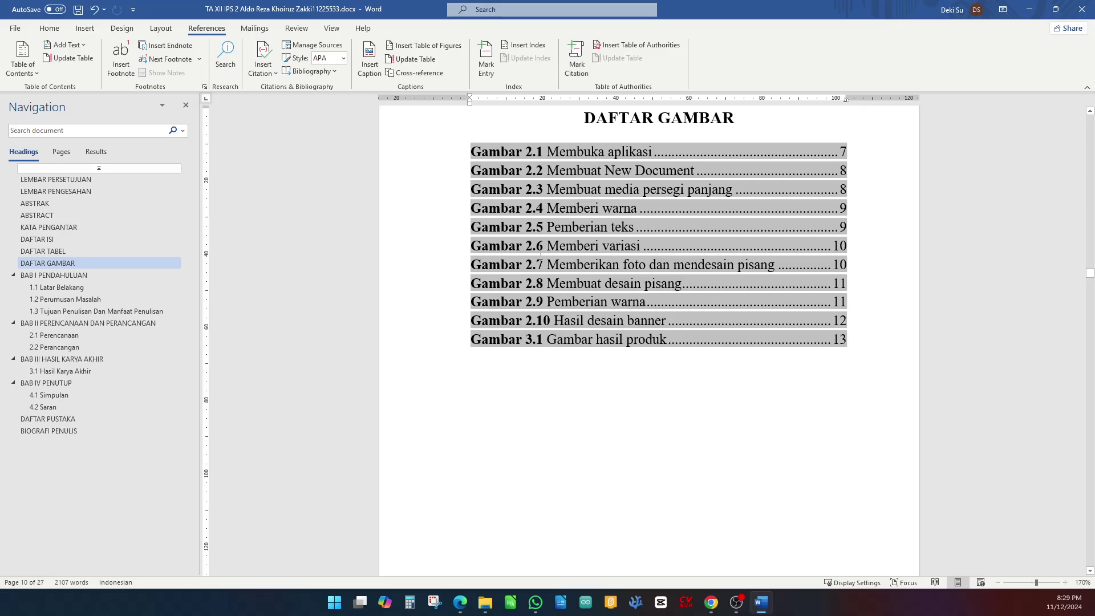
pyautogui.moveTo(525, 151); pyautogui.dragTo(529, 149)
pyautogui.click(538, 151)
pyautogui.scroll(-10, 348, 235)
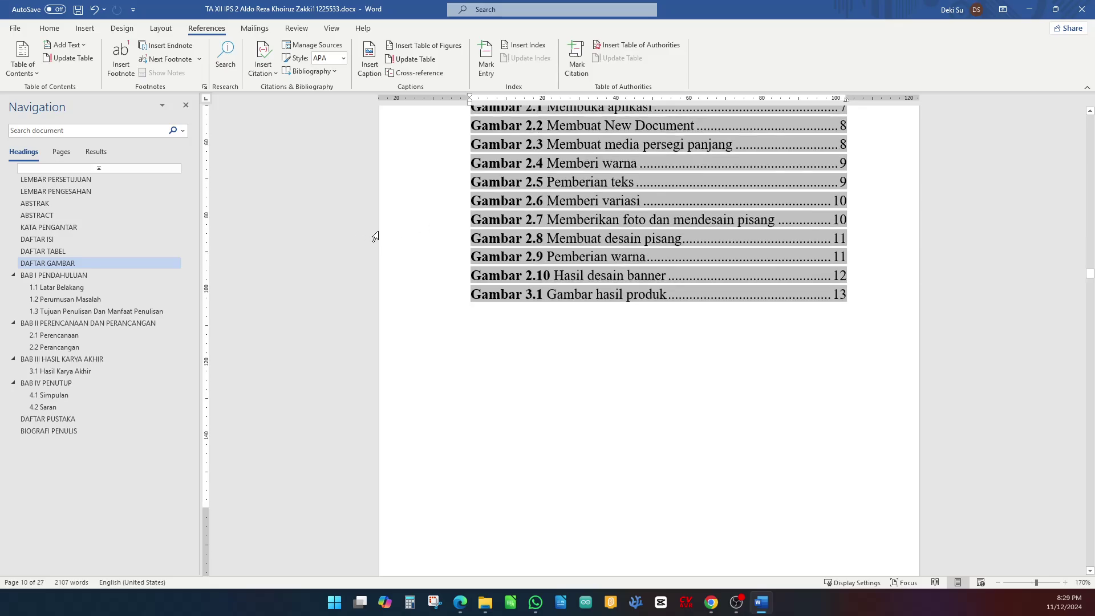
# - Delete the old list of tables under the DAFTAR TABEL heading, including its empty table of contents container
pyautogui.scroll(15, 439, 216)
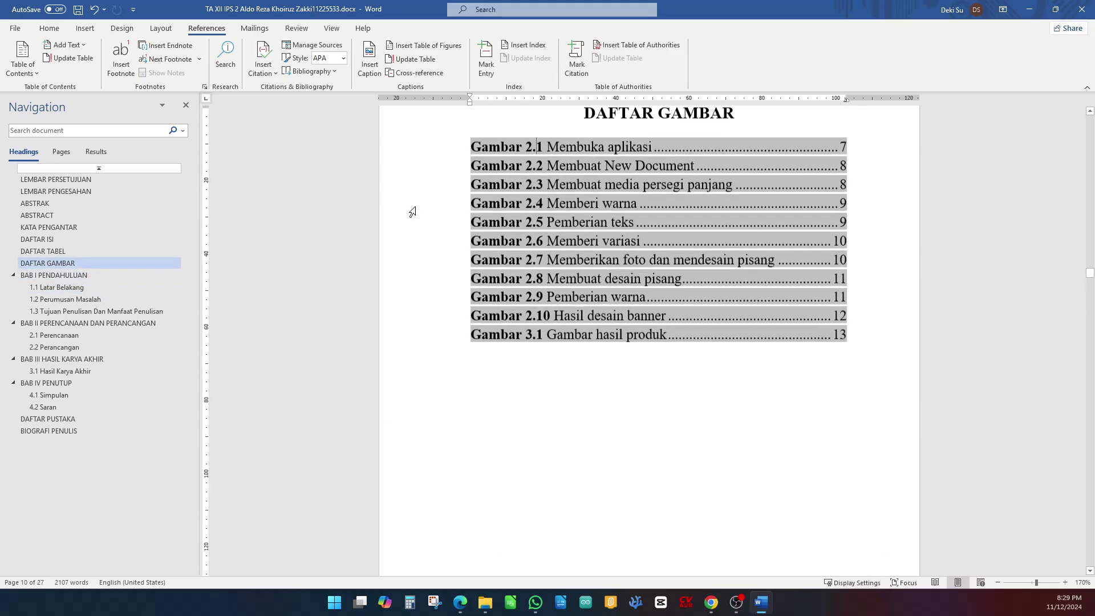
pyautogui.click(523, 334)
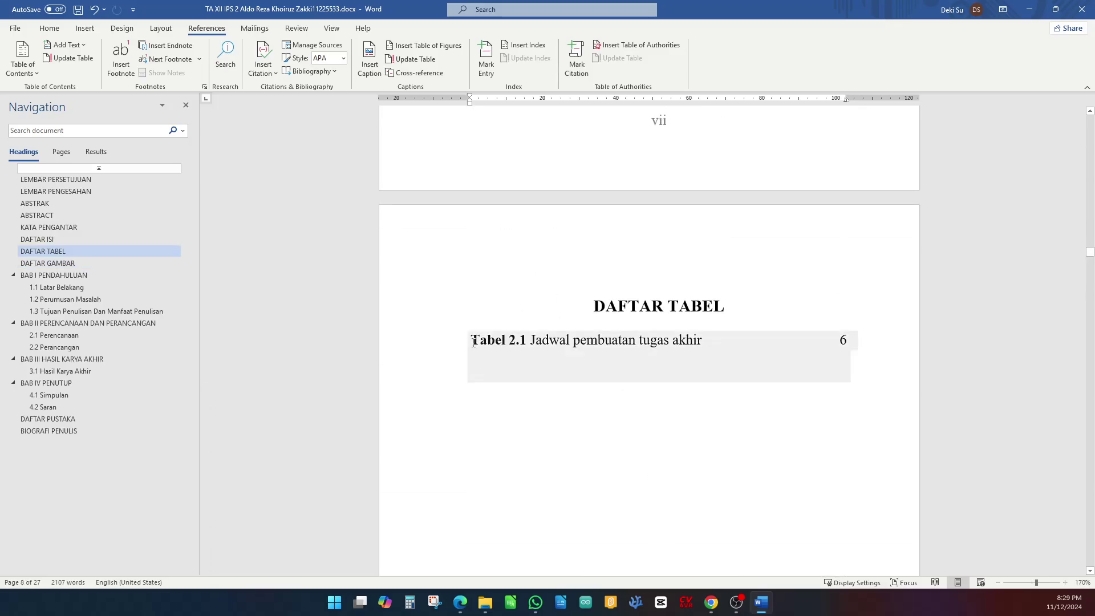
pyautogui.click(471, 332)
pyautogui.click(470, 324)
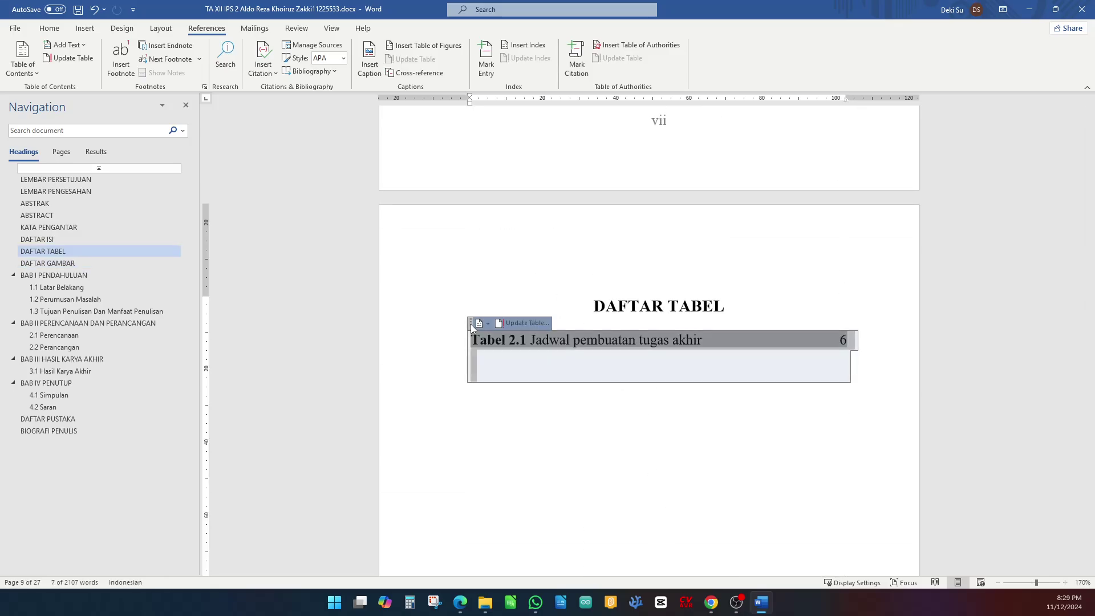
pyautogui.press('Delete')
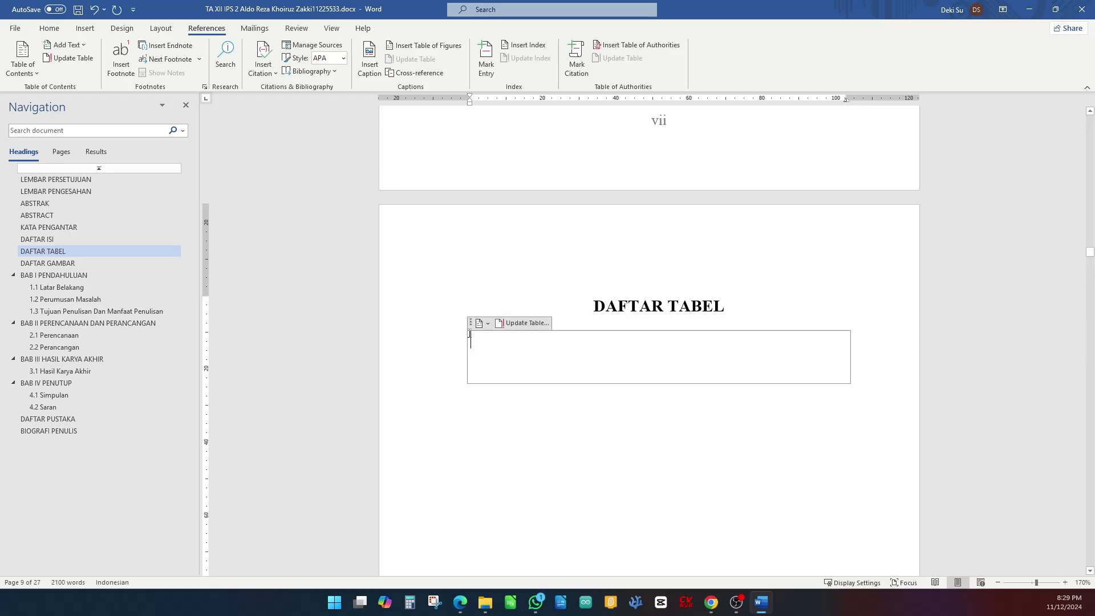
pyautogui.click(470, 330)
pyautogui.press('Delete')
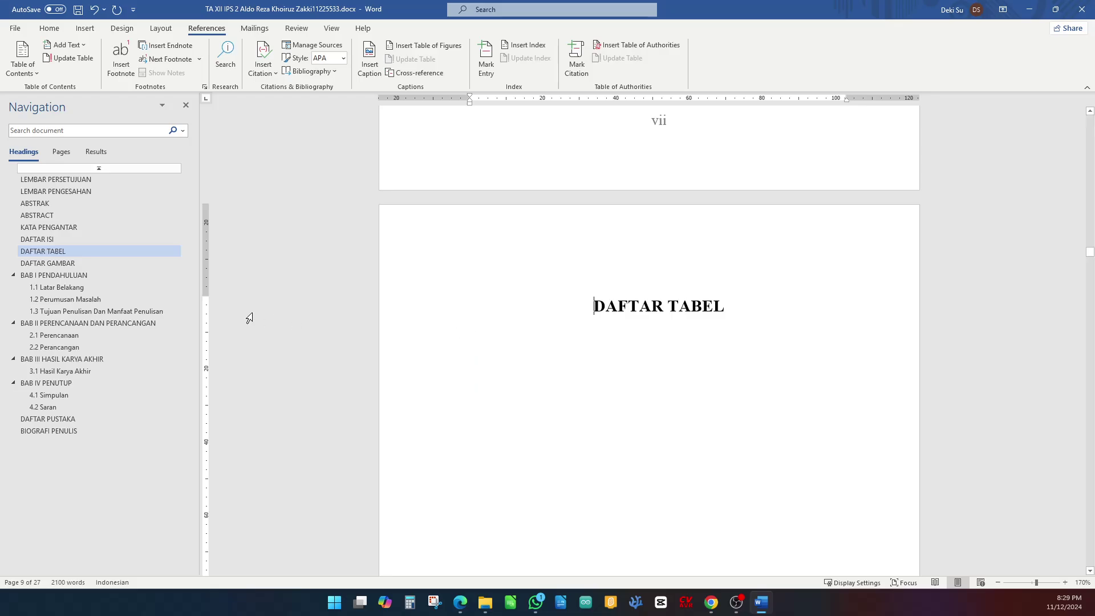
# - Insert a Tabel caption above the schedule table in section 4, Jadwal Pembuatan Tugas Akhir, and change its number to 2.1
pyautogui.click(84, 335)
pyautogui.scroll(-15, 645, 276)
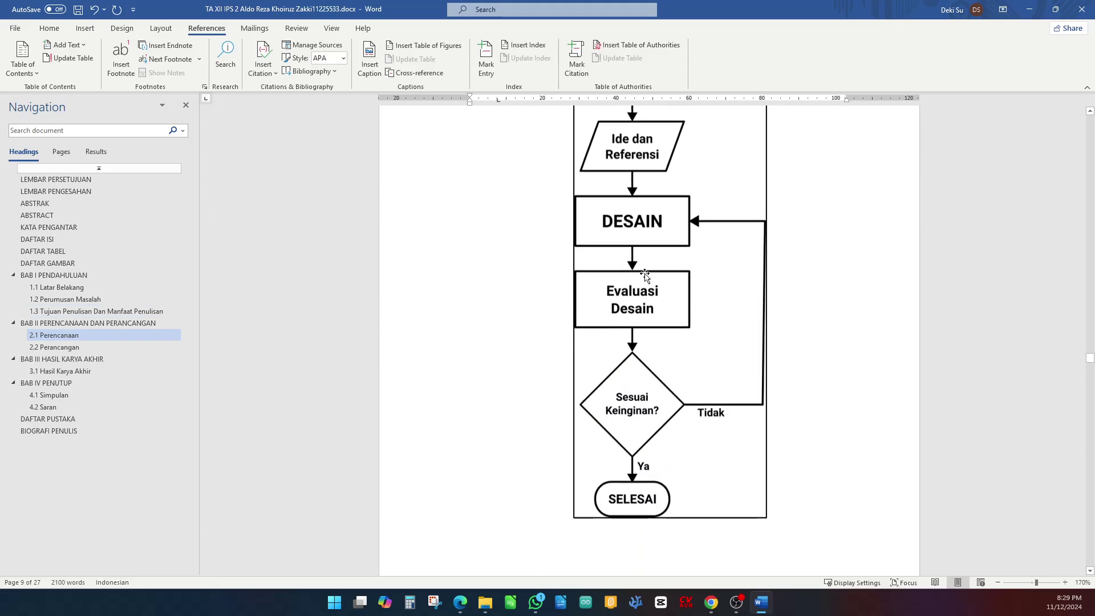
pyautogui.scroll(-10, 645, 276)
pyautogui.scroll(3, 511, 340)
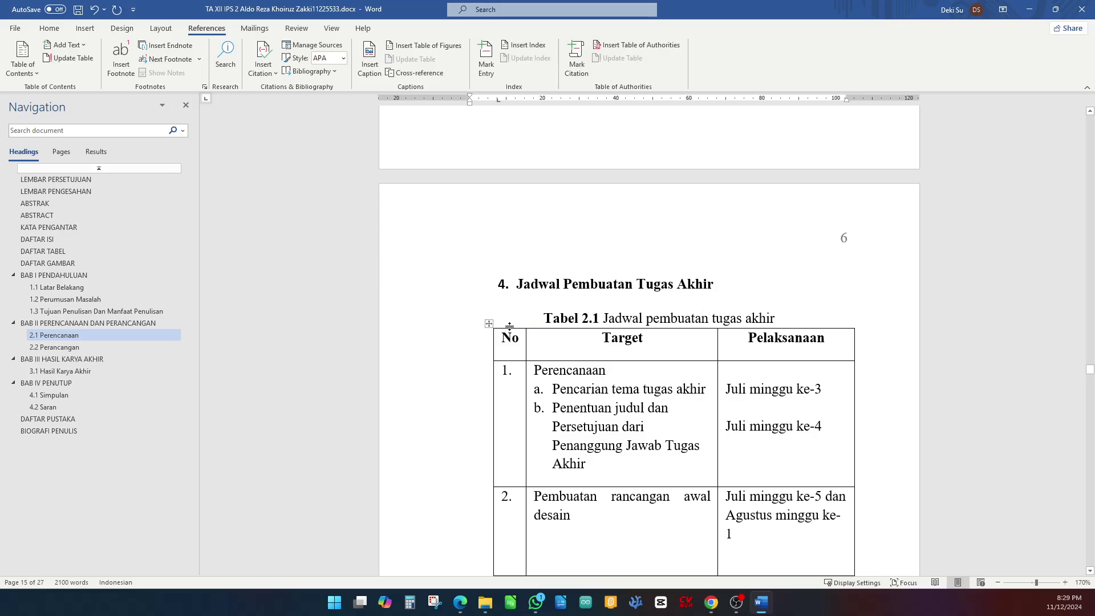
pyautogui.click(489, 325)
pyautogui.rightClick(489, 324)
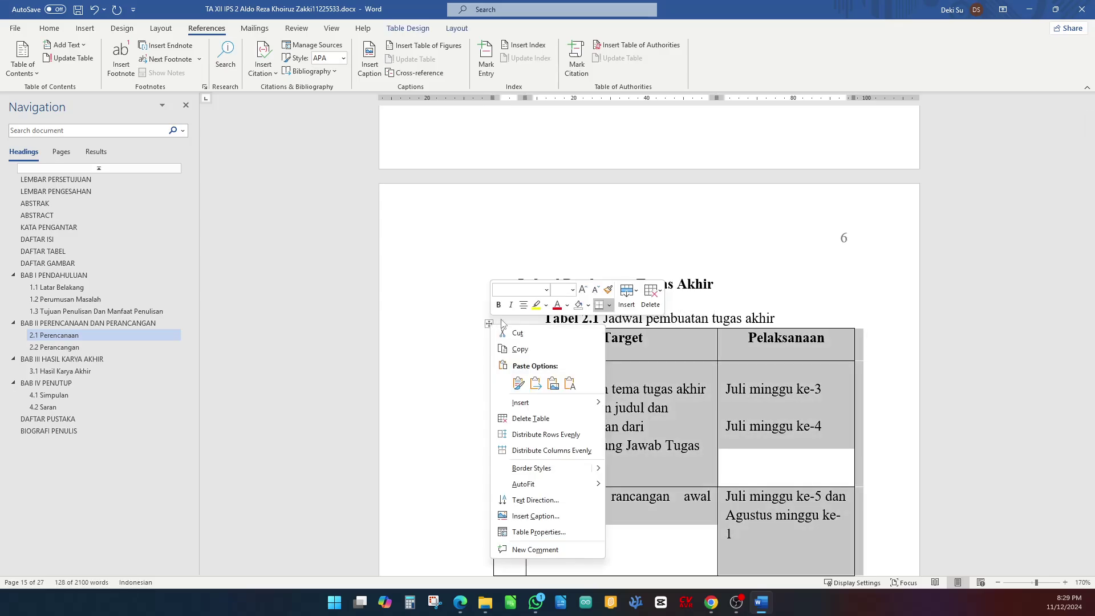
pyautogui.click(561, 516)
pyautogui.click(687, 313)
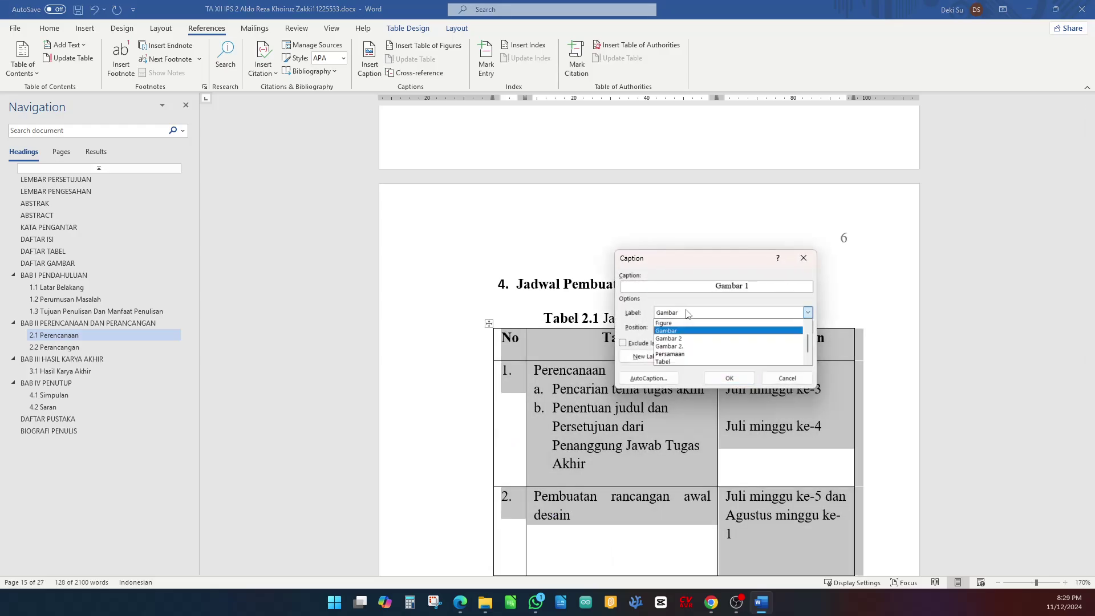
pyautogui.click(676, 362)
pyautogui.click(729, 377)
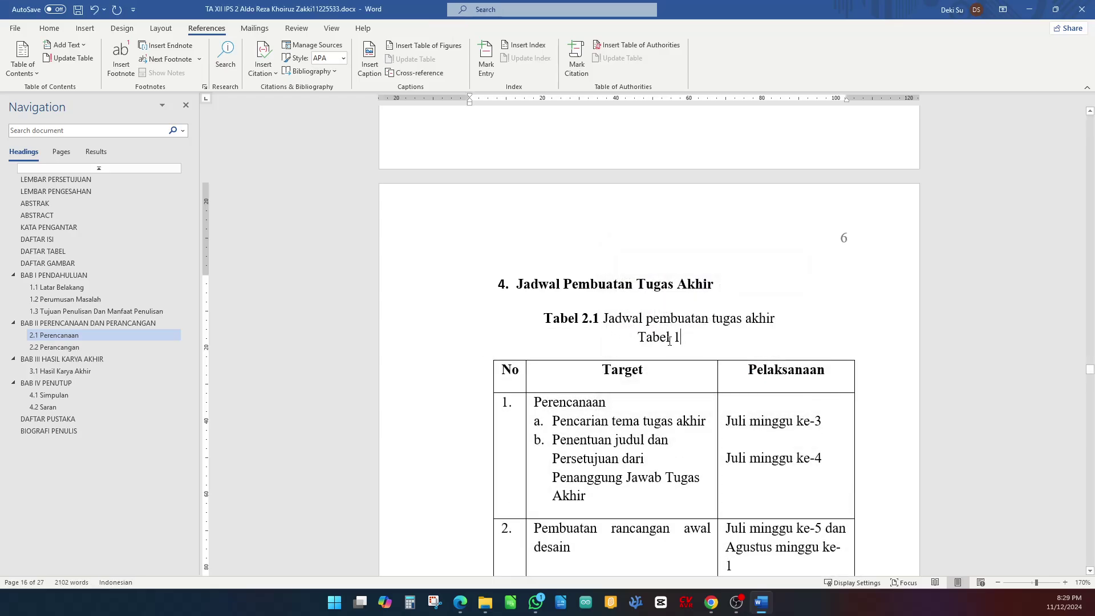
pyautogui.click(676, 338)
pyautogui.write('2.')
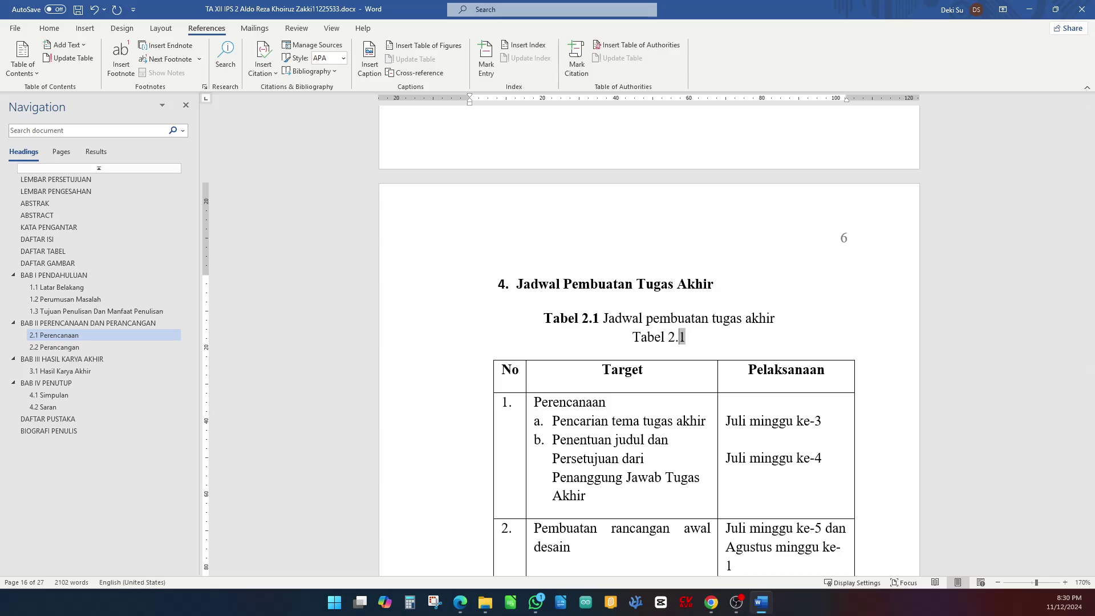
# - Replace the old typed caption line with the new one, carrying over "Jadwal pembuatan tugas akhir" and making the label "Tabel 2.1" bold
pyautogui.moveTo(608, 319); pyautogui.dragTo(687, 338)
pyautogui.click(599, 337)
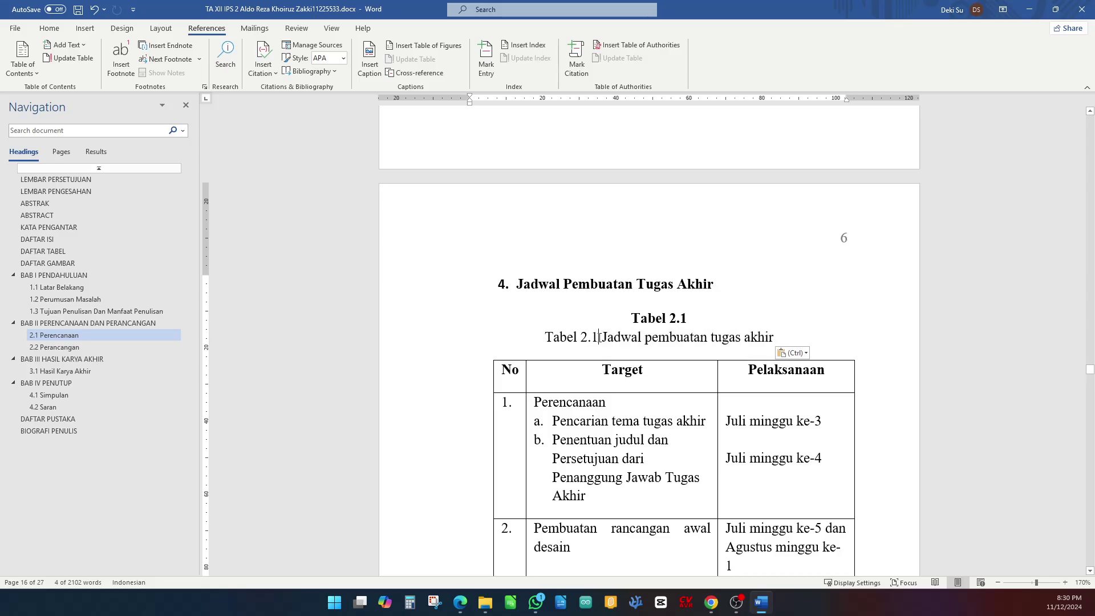
pyautogui.moveTo(599, 336); pyautogui.dragTo(541, 337)
pyautogui.hotkey('ctrl', 'b')
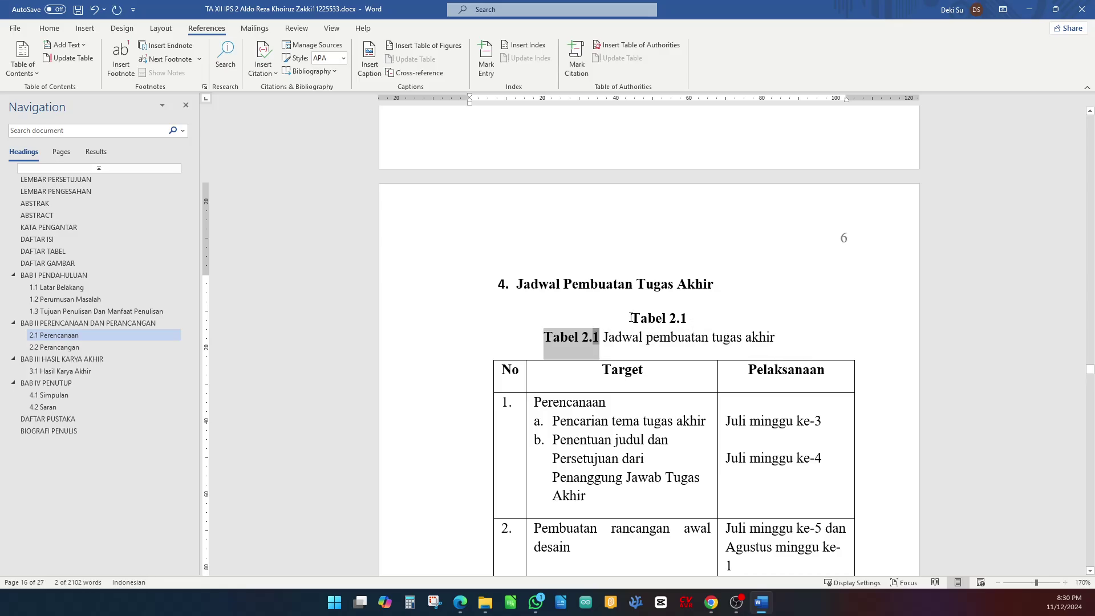
pyautogui.moveTo(630, 318); pyautogui.dragTo(698, 319)
pyautogui.press('Delete')
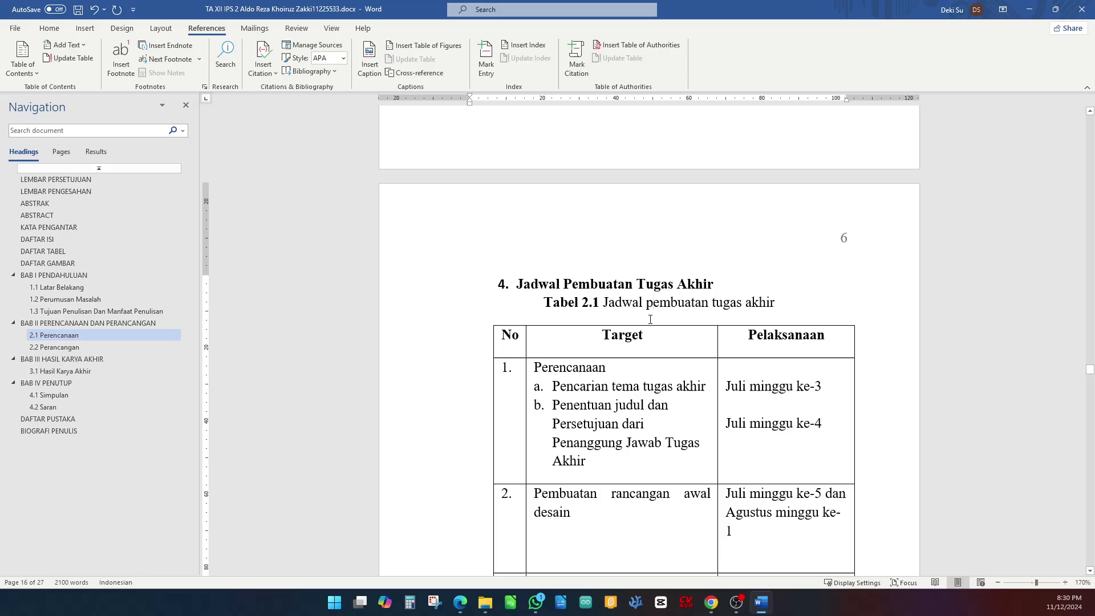
# - Set the Tabel 2.1 caption's paragraph spacing to 10 pt before and 0 pt after
pyautogui.click(650, 319)
pyautogui.click(49, 28)
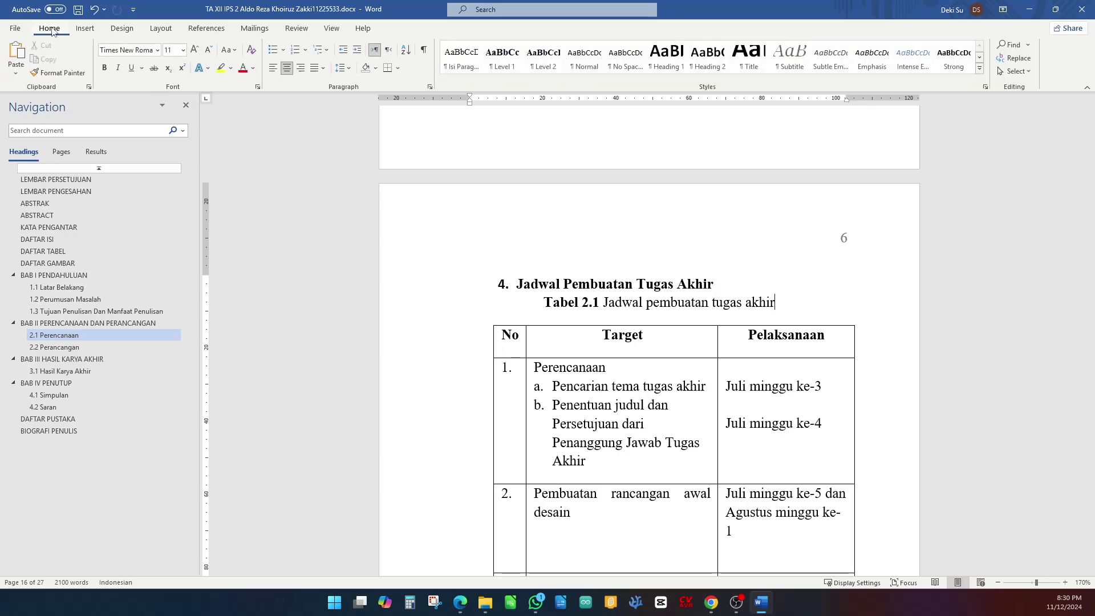
pyautogui.click(430, 87)
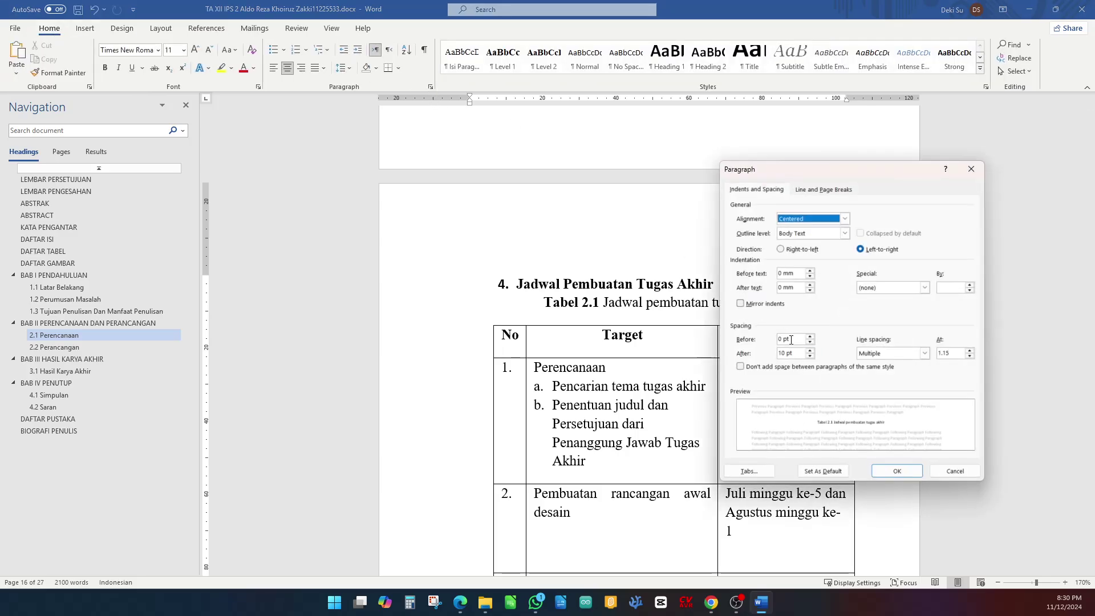
pyautogui.moveTo(791, 339); pyautogui.dragTo(750, 355)
pyautogui.write('10')
pyautogui.write('0')
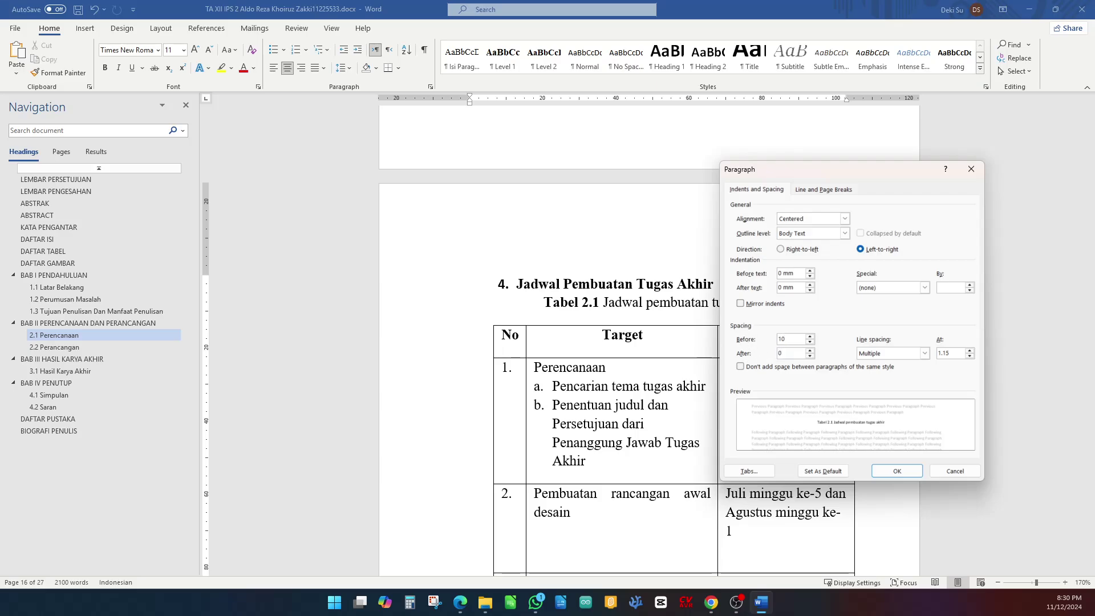
pyautogui.press('Return')
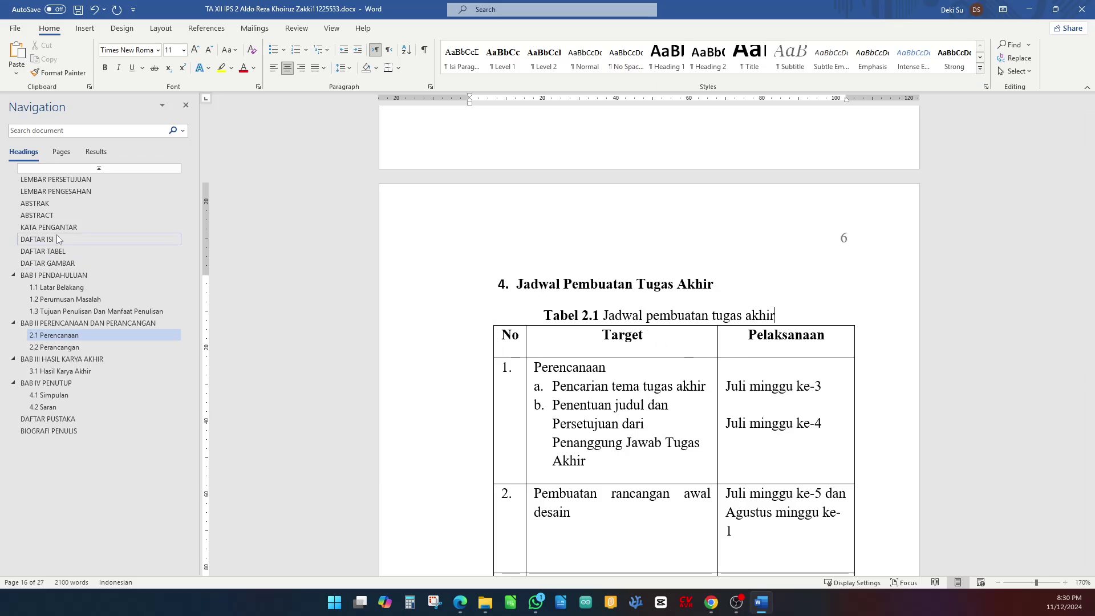
# - Insert a list of the Tabel captions under the DAFTAR TABEL heading, with hyperlinks instead of page numbers turned off
pyautogui.click(69, 252)
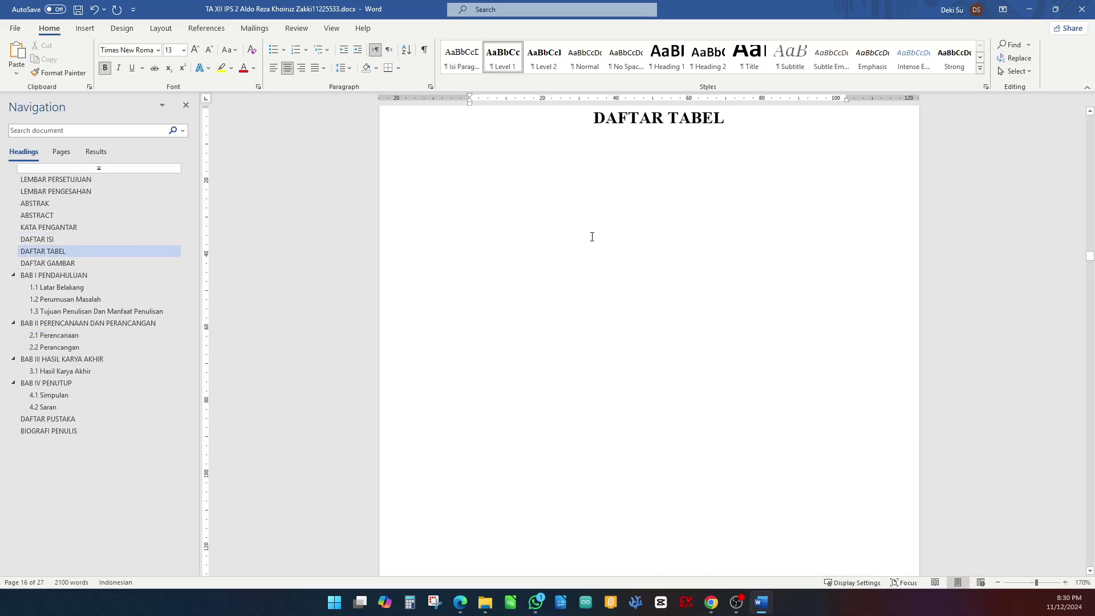
pyautogui.click(471, 171)
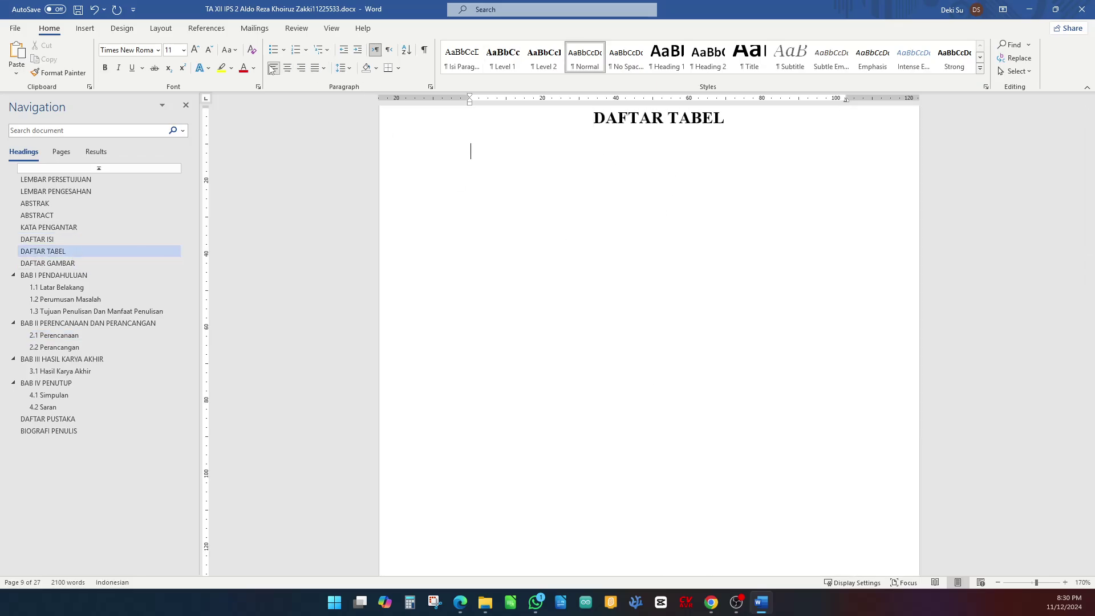
pyautogui.click(209, 29)
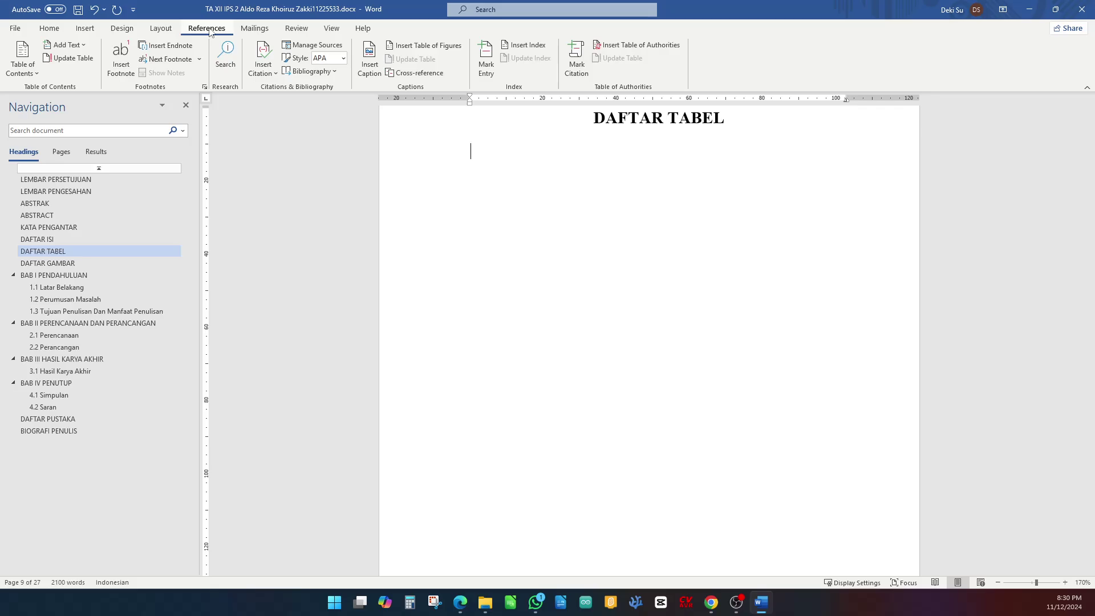
pyautogui.click(412, 48)
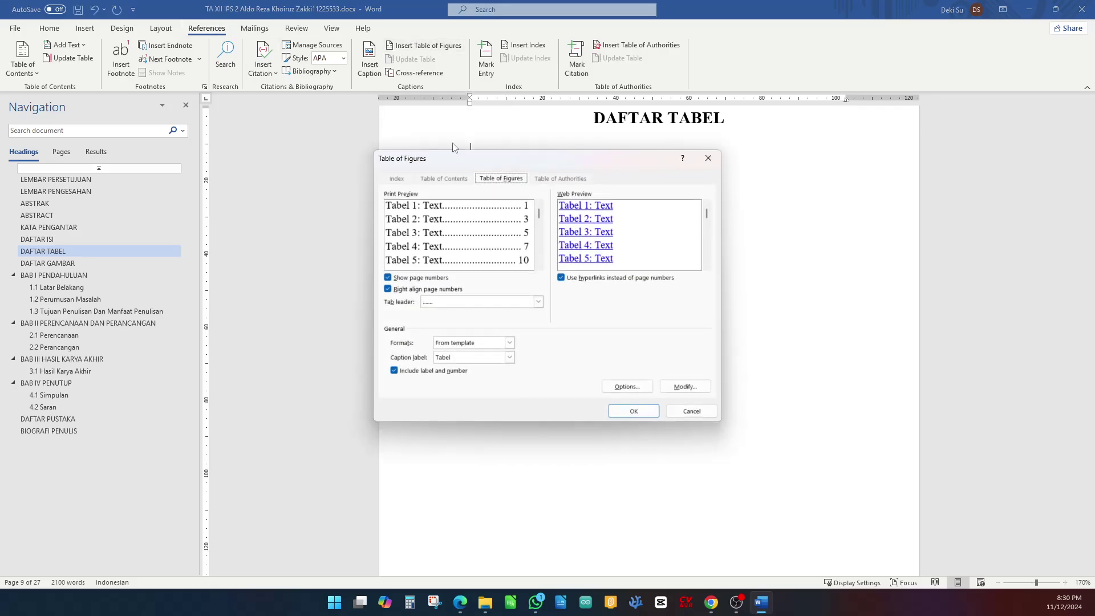
pyautogui.click(561, 277)
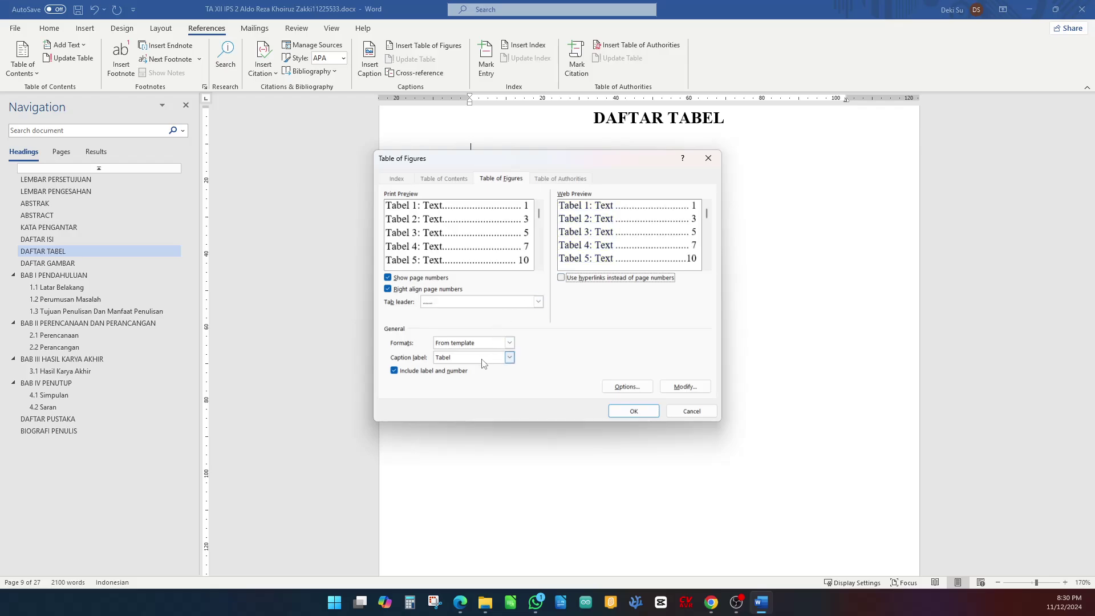
pyautogui.click(655, 410)
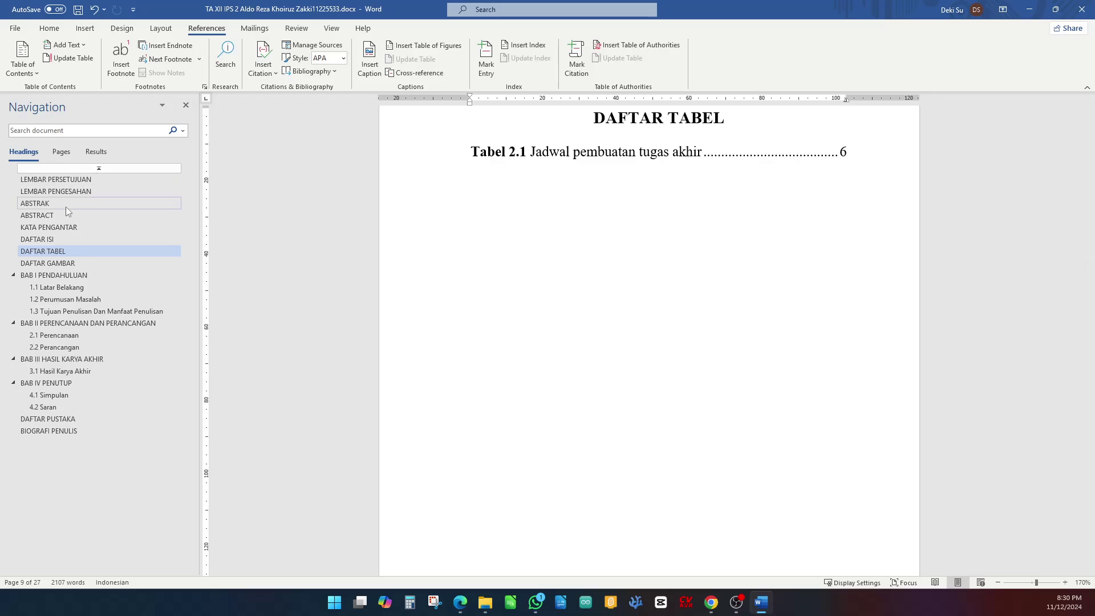
# - Review the entries and page numbers of the table of contents under the DAFTAR ISI heading
pyautogui.click(78, 238)
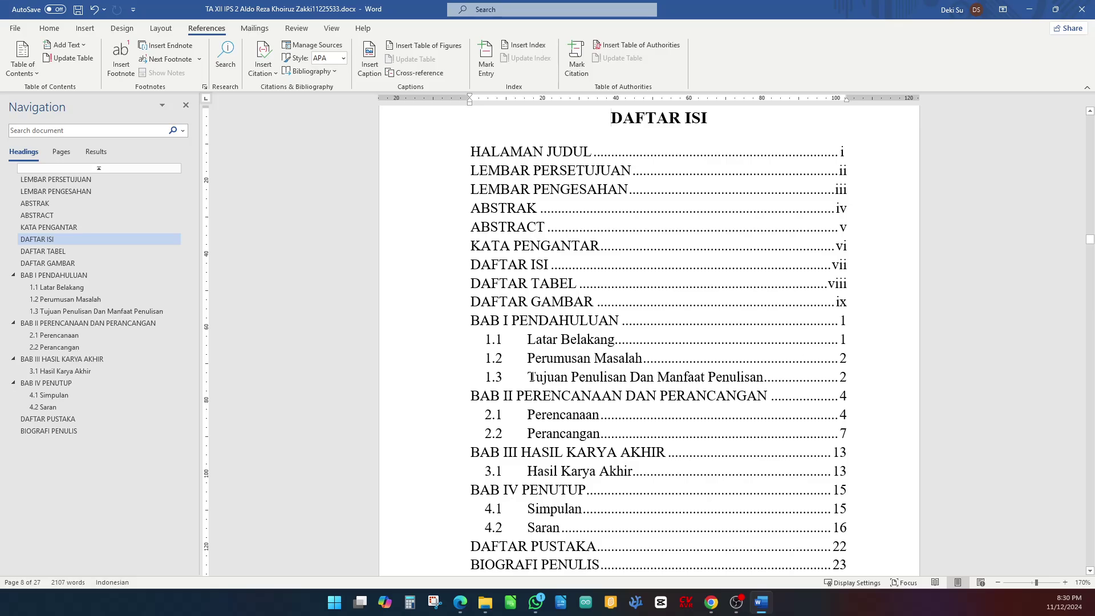
pyautogui.scroll(-2, 610, 426)
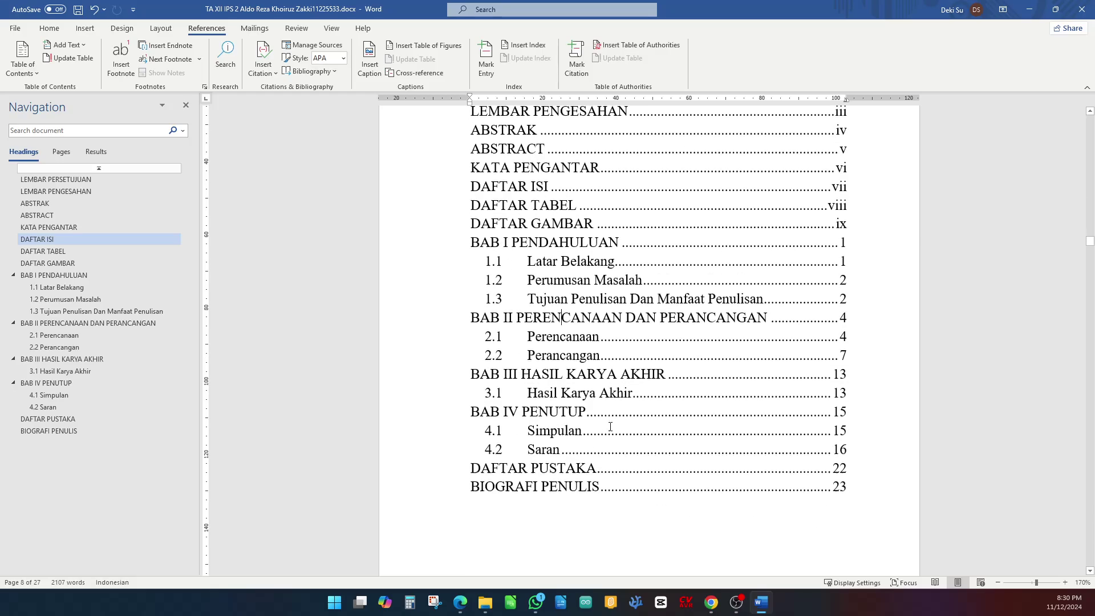
# - Update the DAFTAR ISI table of contents, refreshing page numbers only
pyautogui.rightClick(587, 383)
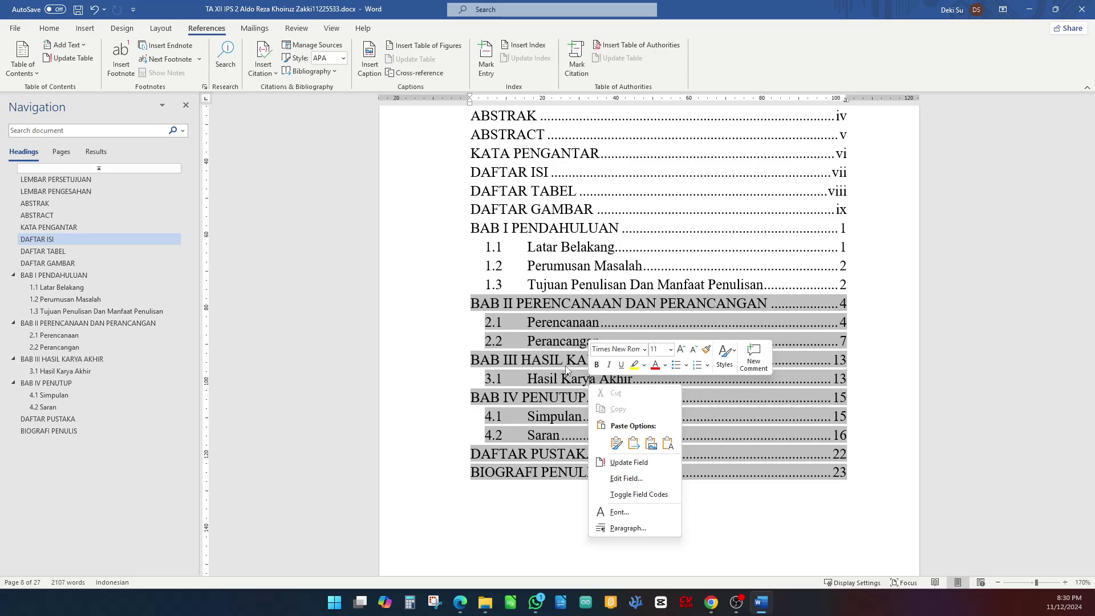
pyautogui.click(647, 464)
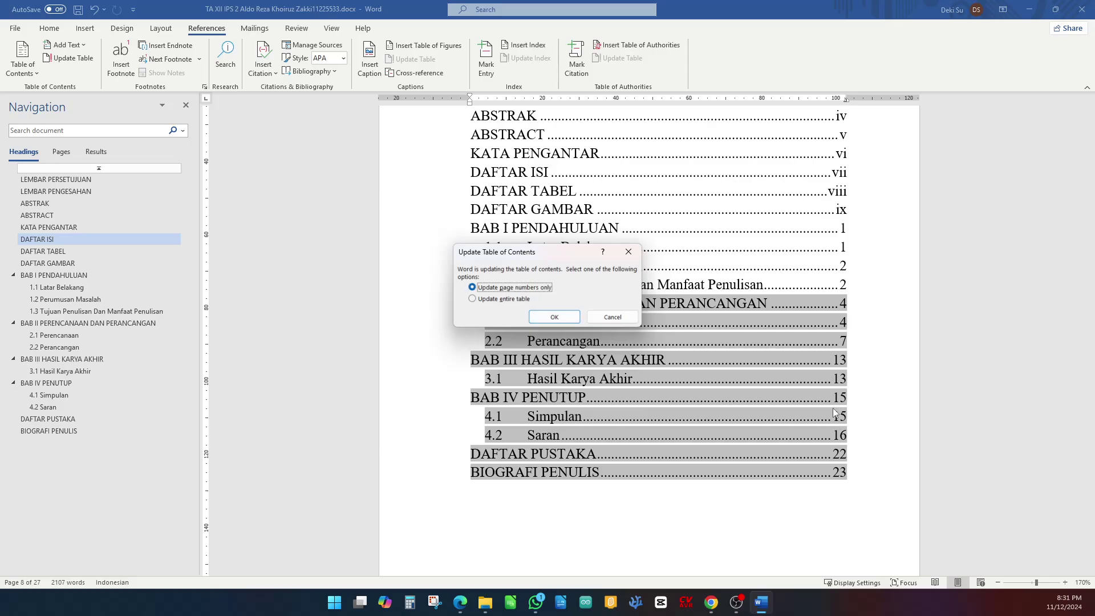
pyautogui.click(553, 321)
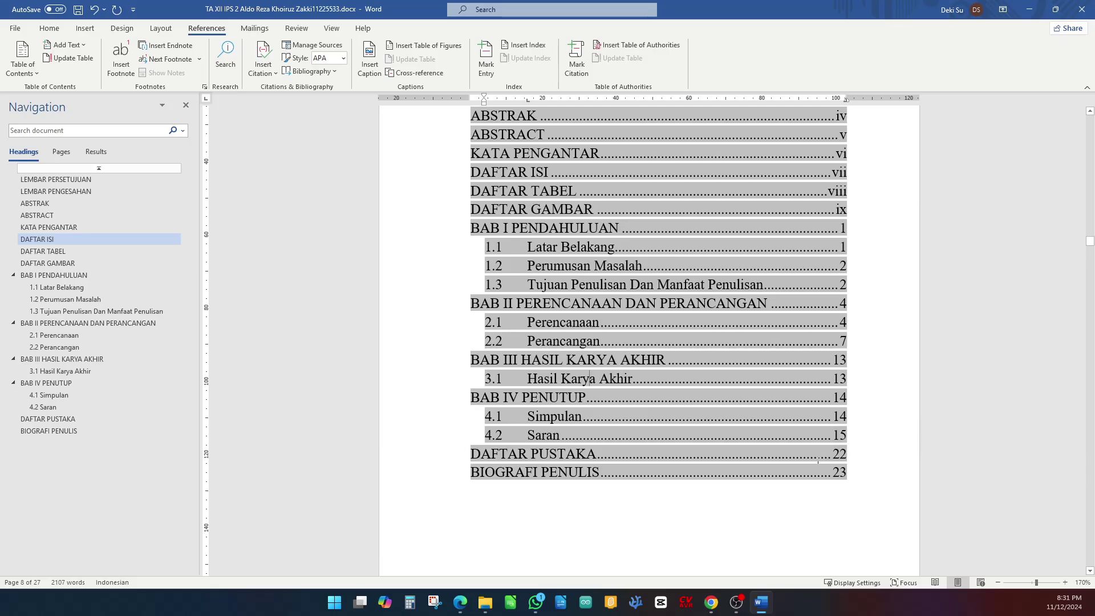
# - Set the footer page numbering of the DAFTAR PUSTAKA section to continue from the previous section, and return to the body text
pyautogui.click(81, 417)
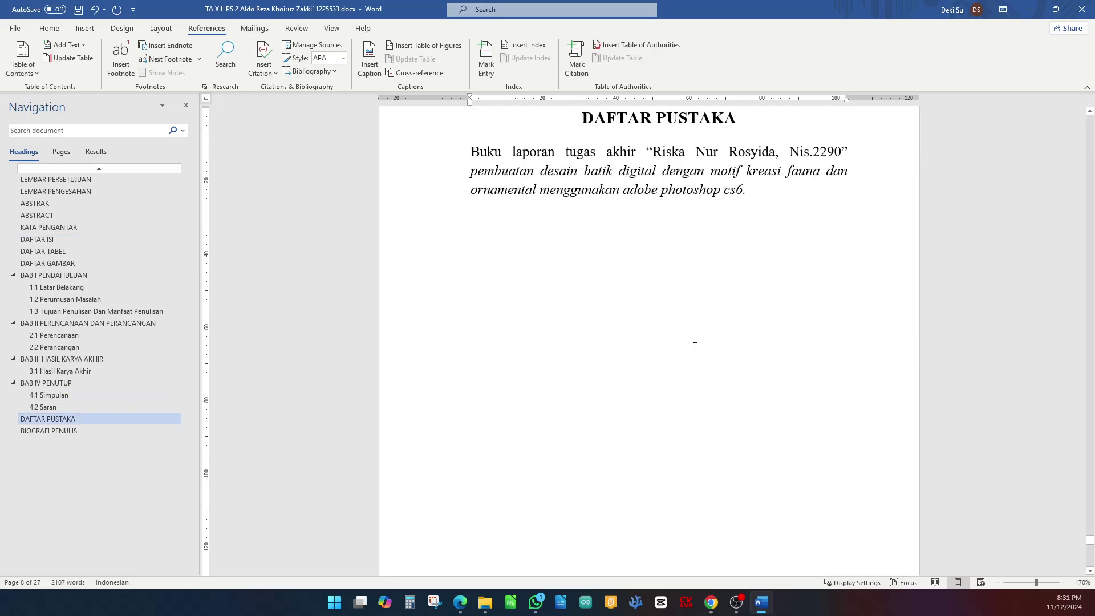
pyautogui.scroll(-3, 704, 367)
pyautogui.scroll(-1, 704, 367)
pyautogui.doubleClick(660, 408)
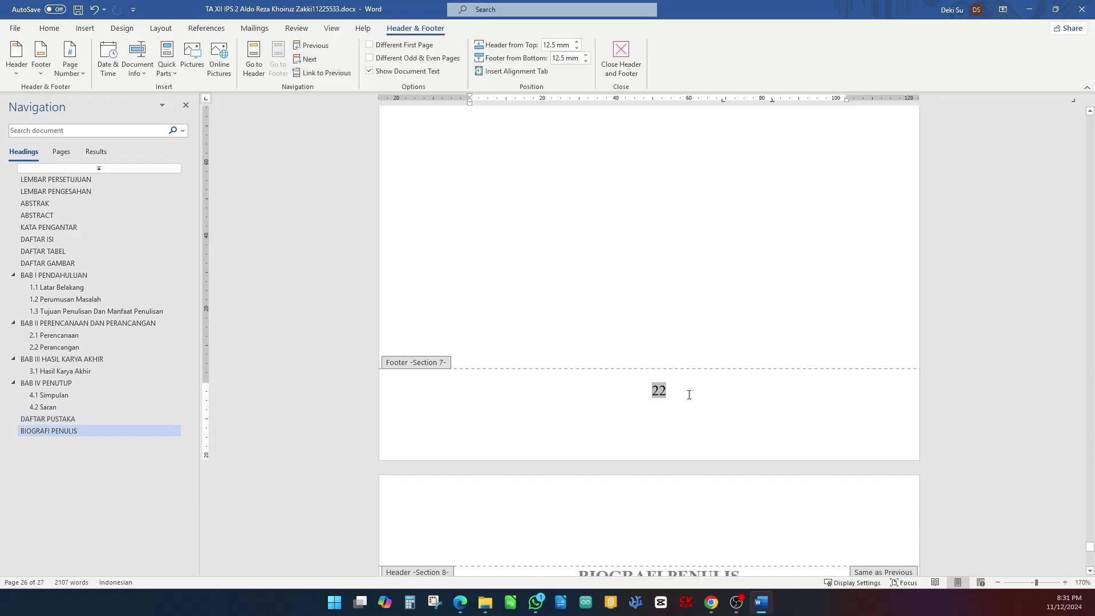
pyautogui.moveTo(708, 392); pyautogui.dragTo(593, 384)
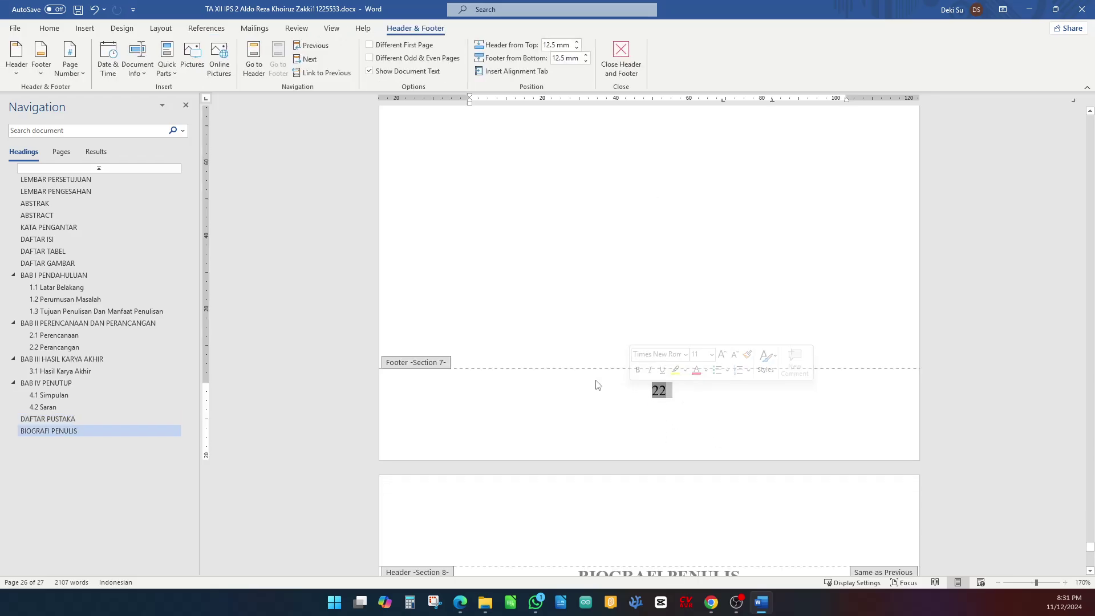
pyautogui.rightClick(663, 391)
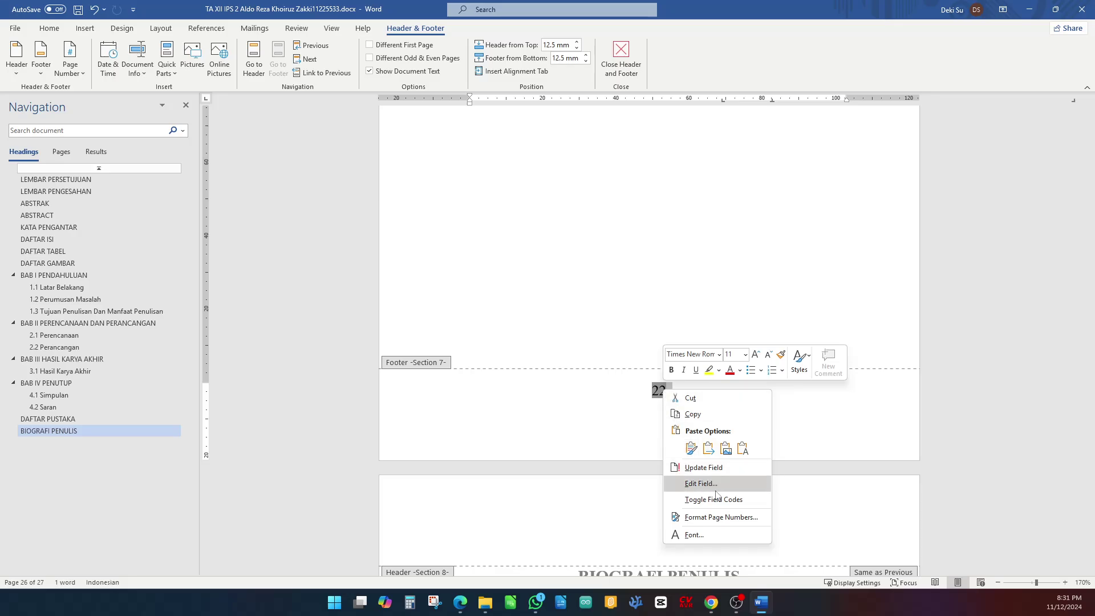
pyautogui.click(718, 516)
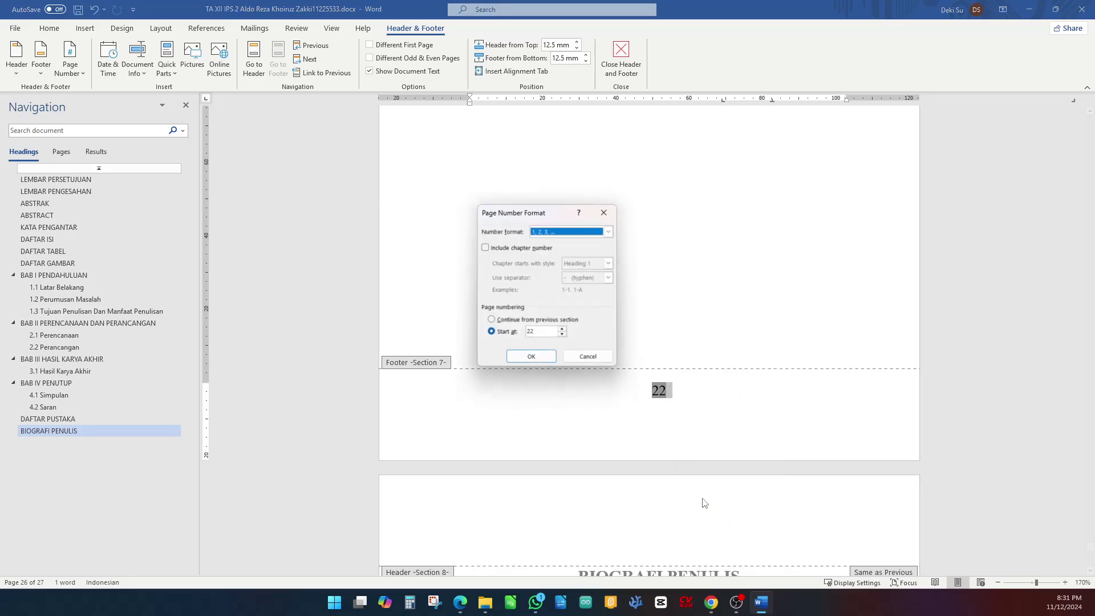
pyautogui.click(506, 322)
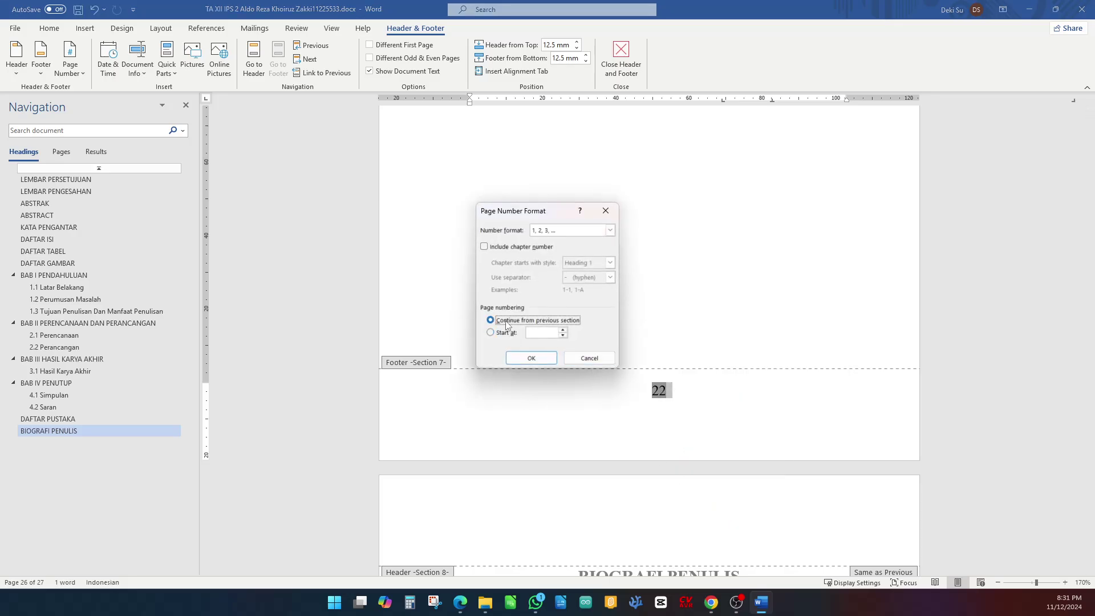
pyautogui.click(532, 359)
pyautogui.scroll(-15, 563, 369)
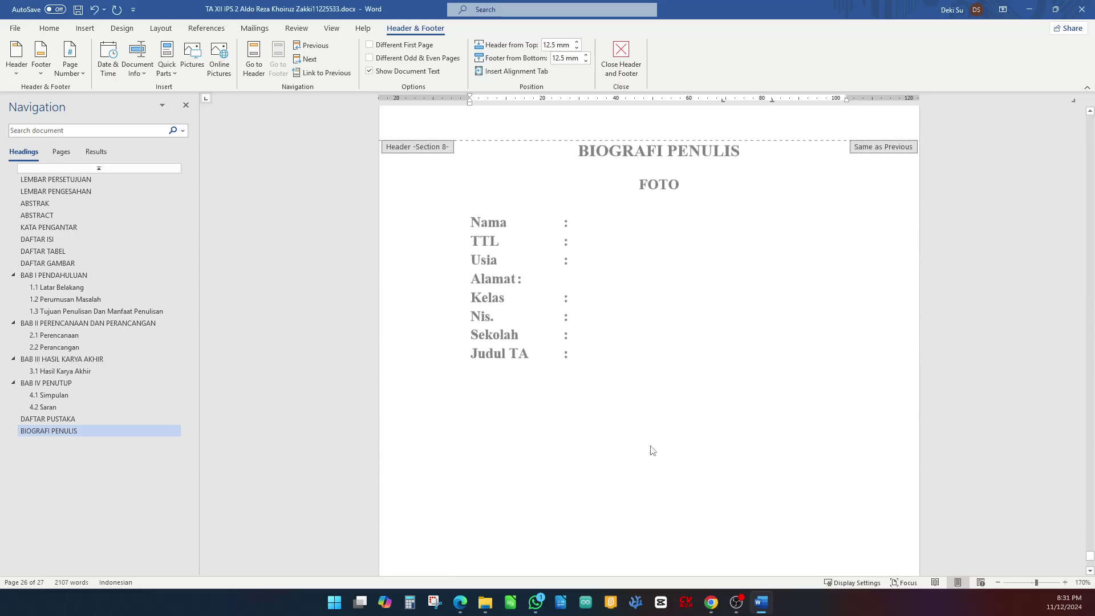
pyautogui.doubleClick(617, 341)
pyautogui.scroll(15, 604, 306)
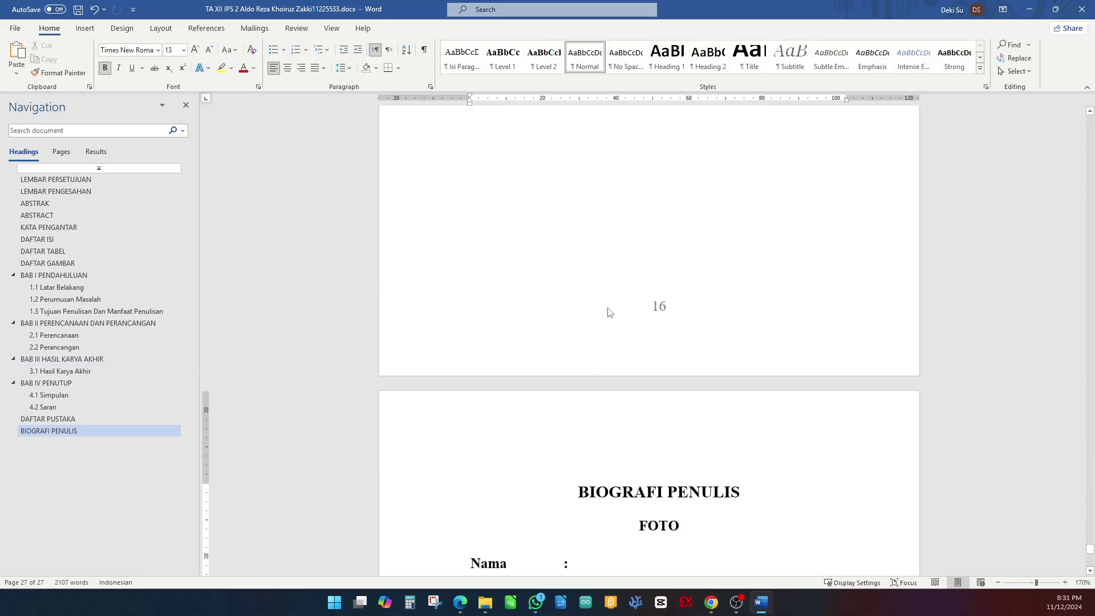
pyautogui.scroll(20, 630, 291)
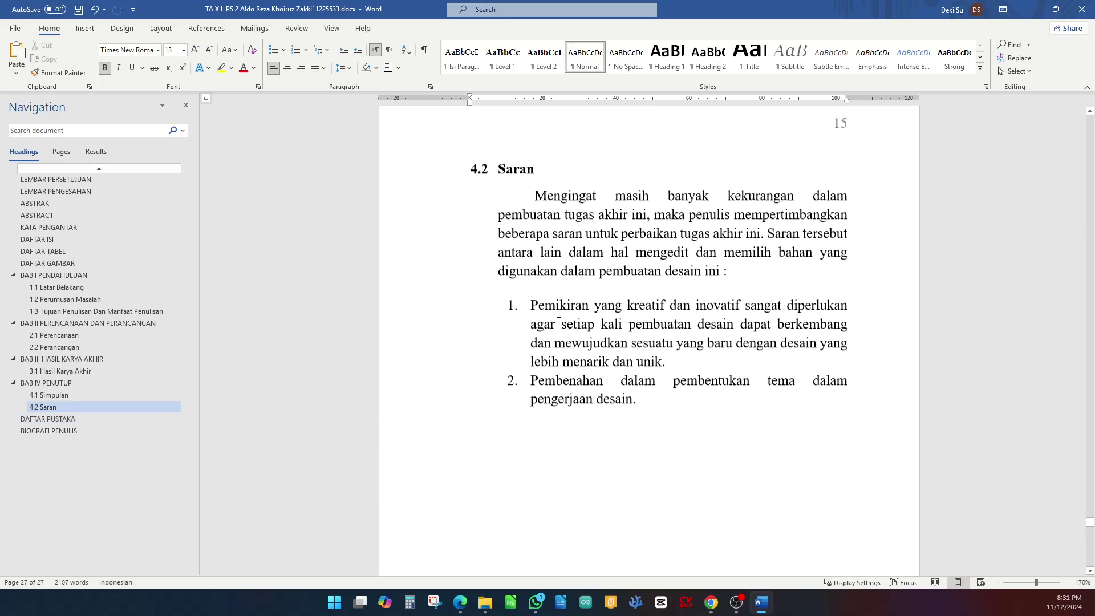
# - Refresh only the page numbers of the DAFTAR ISI table of contents to pick up the changed DAFTAR PUSTAKA numbering
pyautogui.click(94, 240)
pyautogui.scroll(-3, 589, 340)
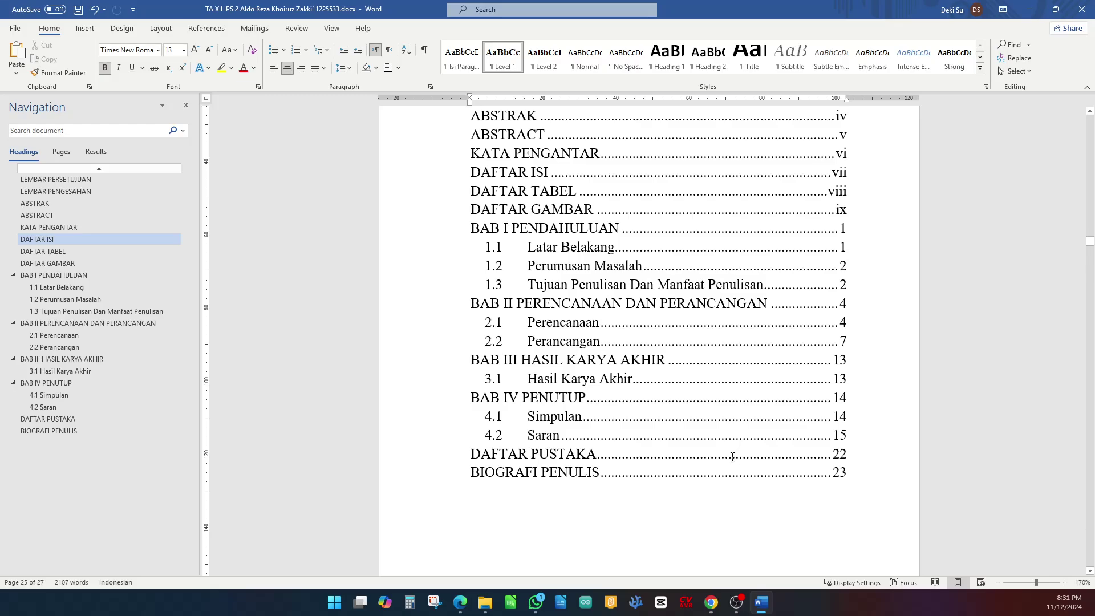
pyautogui.click(789, 452)
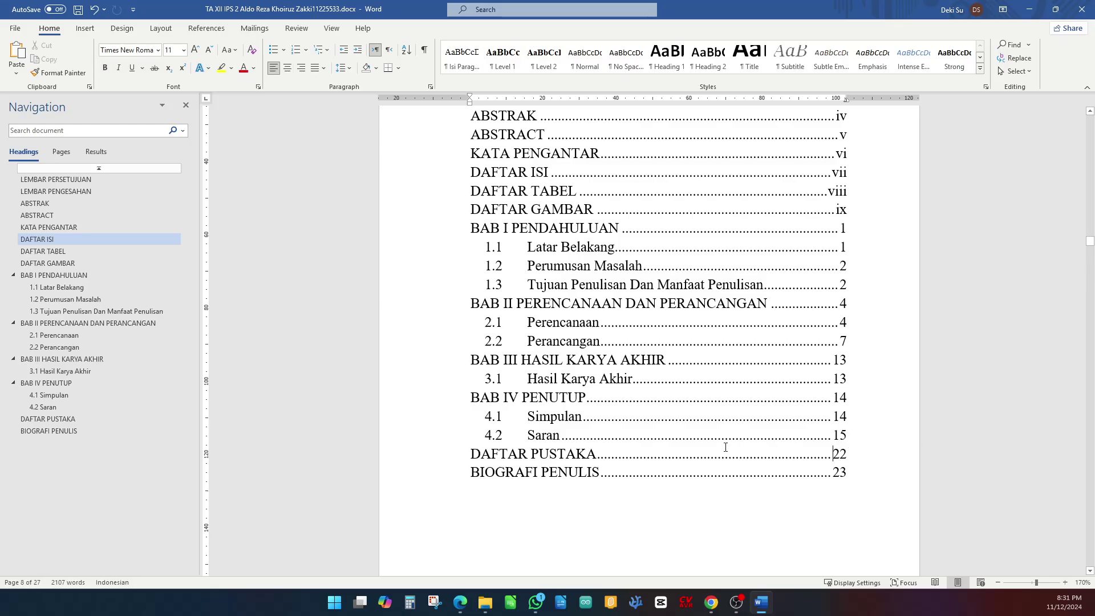
pyautogui.rightClick(635, 467)
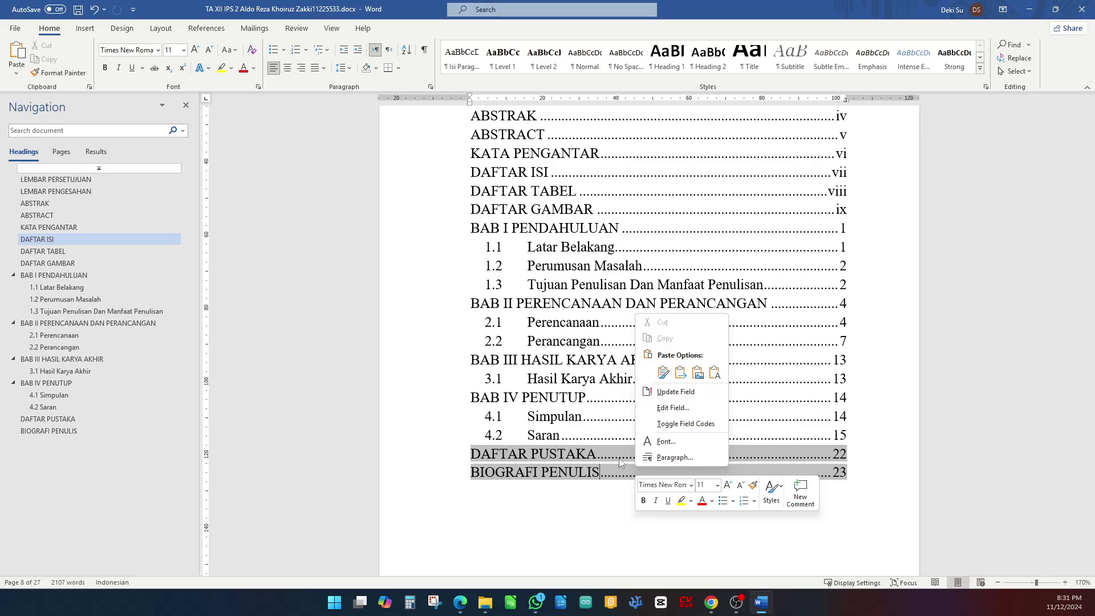
pyautogui.click(686, 394)
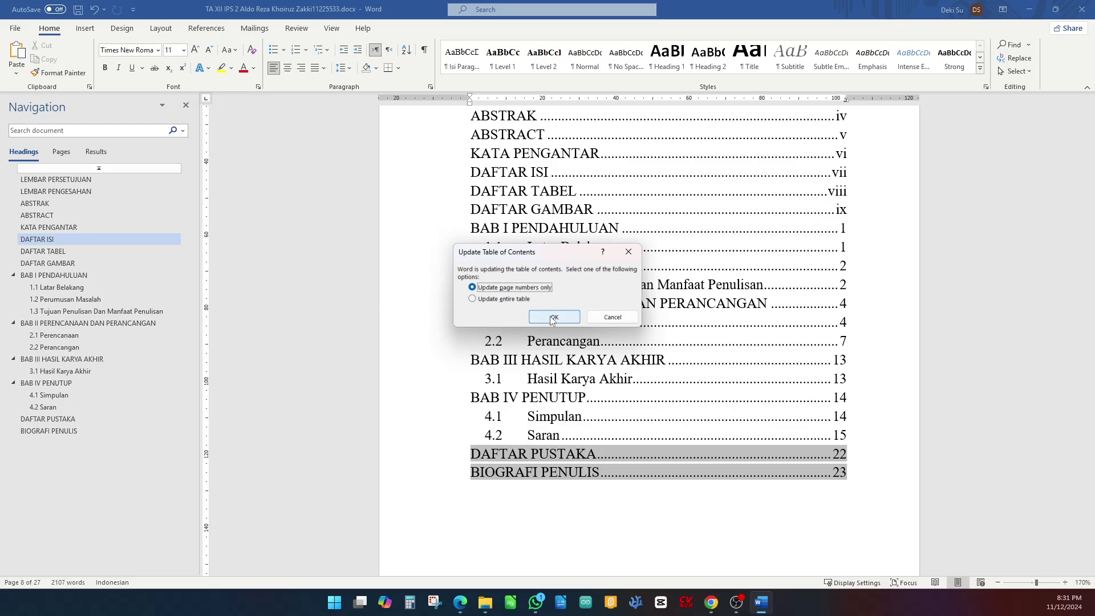
pyautogui.click(552, 318)
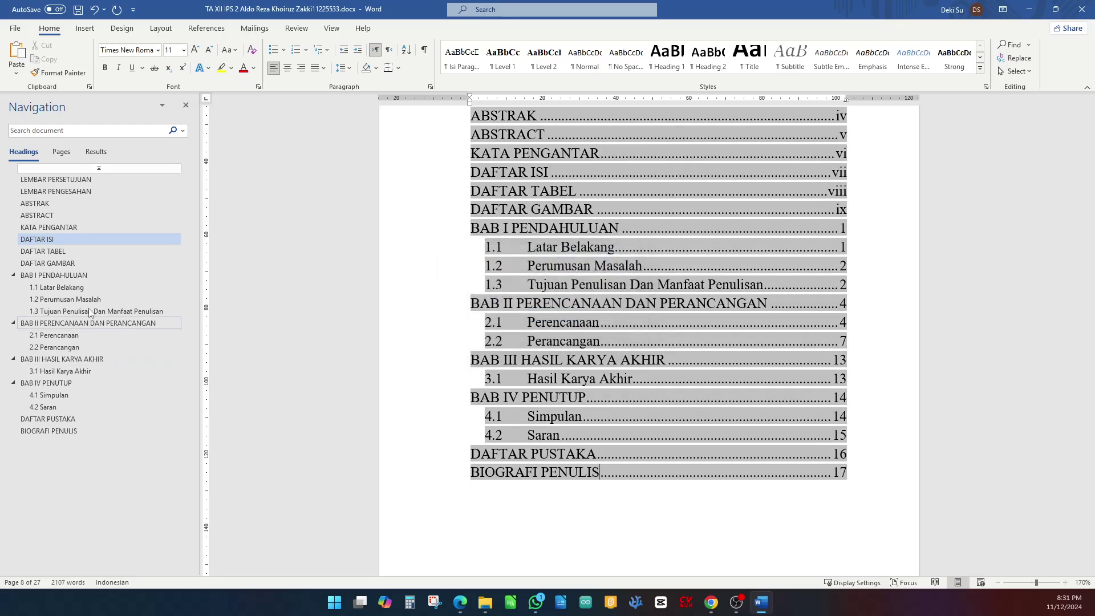
# - Update the list of tables under the DAFTAR TABEL heading, refreshing page numbers only
pyautogui.click(71, 249)
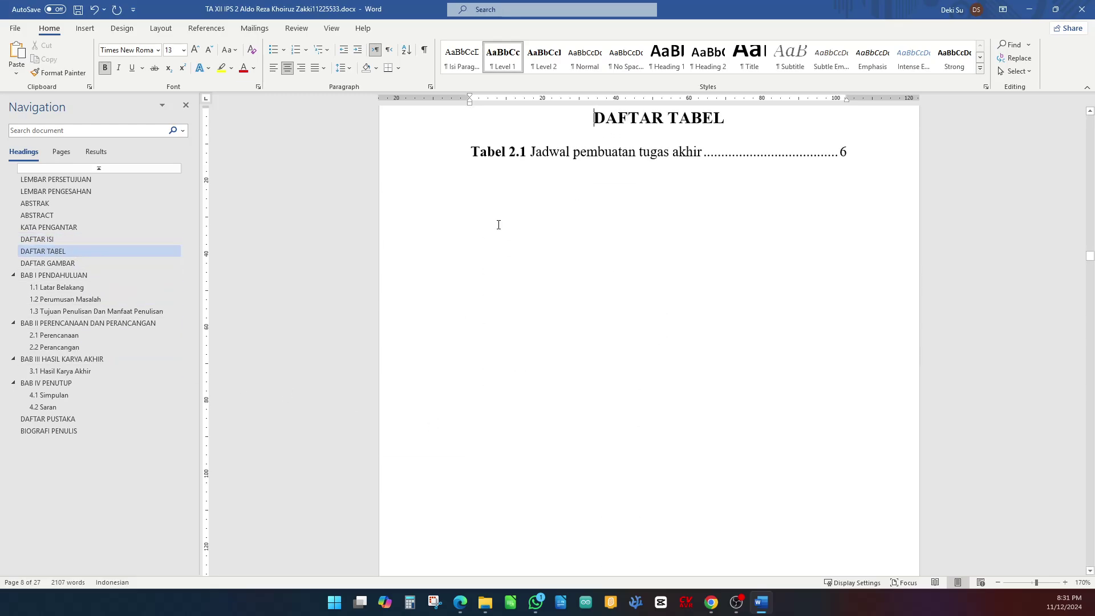
pyautogui.rightClick(603, 166)
pyautogui.click(591, 154)
pyautogui.click(591, 153)
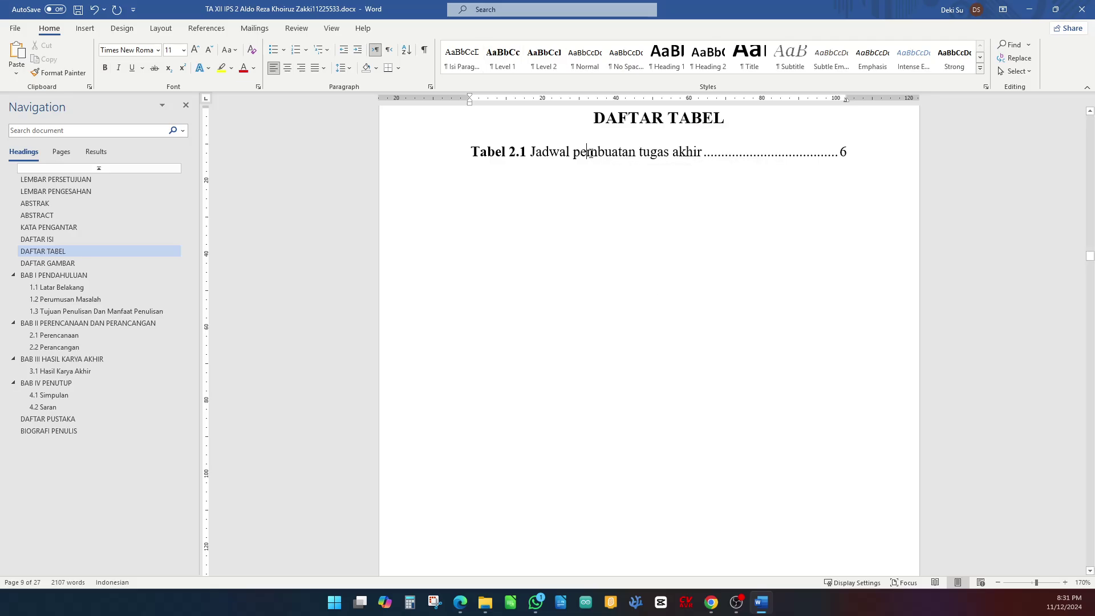
pyautogui.rightClick(590, 154)
pyautogui.click(617, 232)
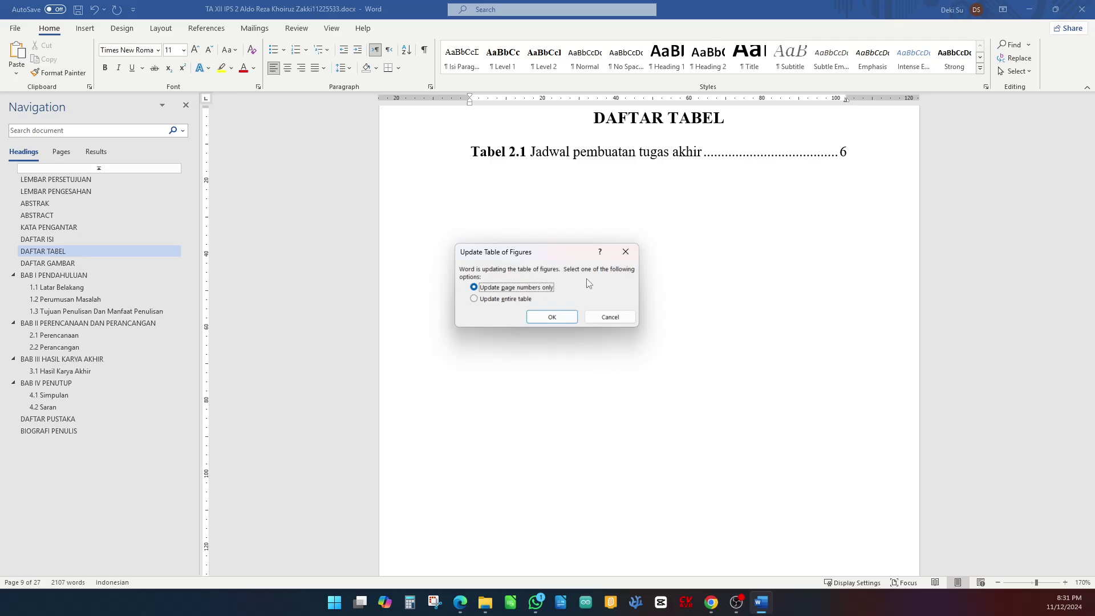
pyautogui.click(552, 314)
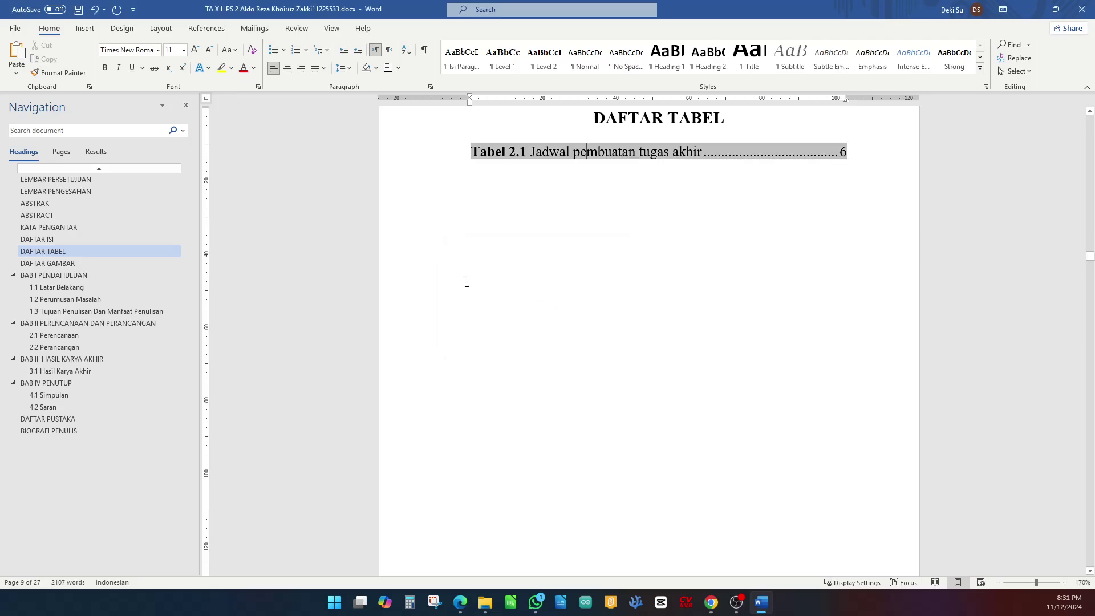
# - Update the list of figures under the DAFTAR GAMBAR heading, refreshing page numbers only
pyautogui.click(48, 263)
pyautogui.click(584, 246)
pyautogui.rightClick(585, 246)
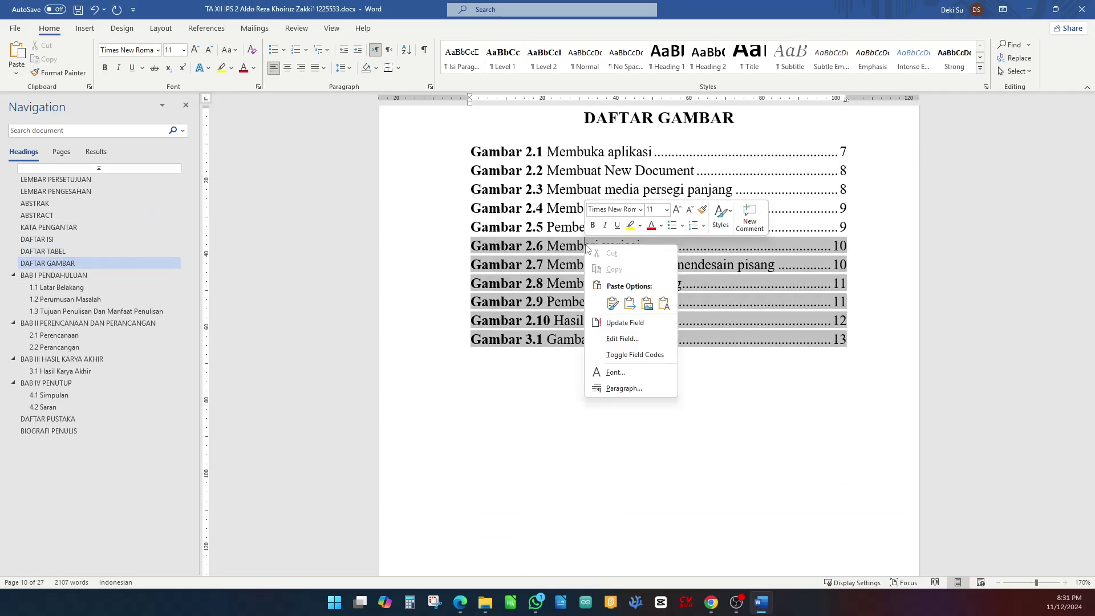
pyautogui.click(619, 323)
pyautogui.click(549, 321)
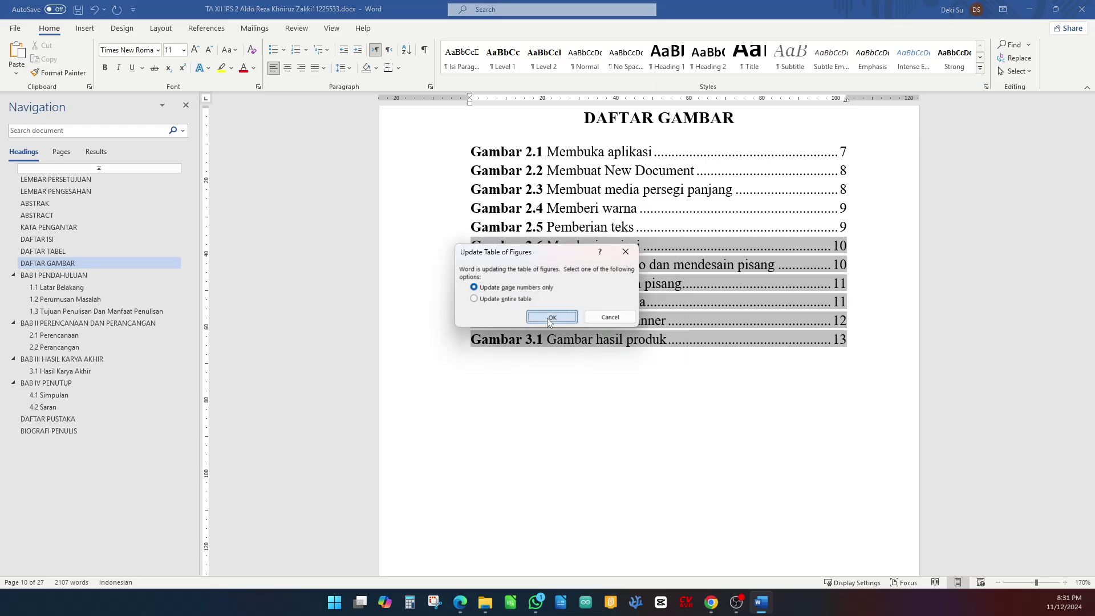